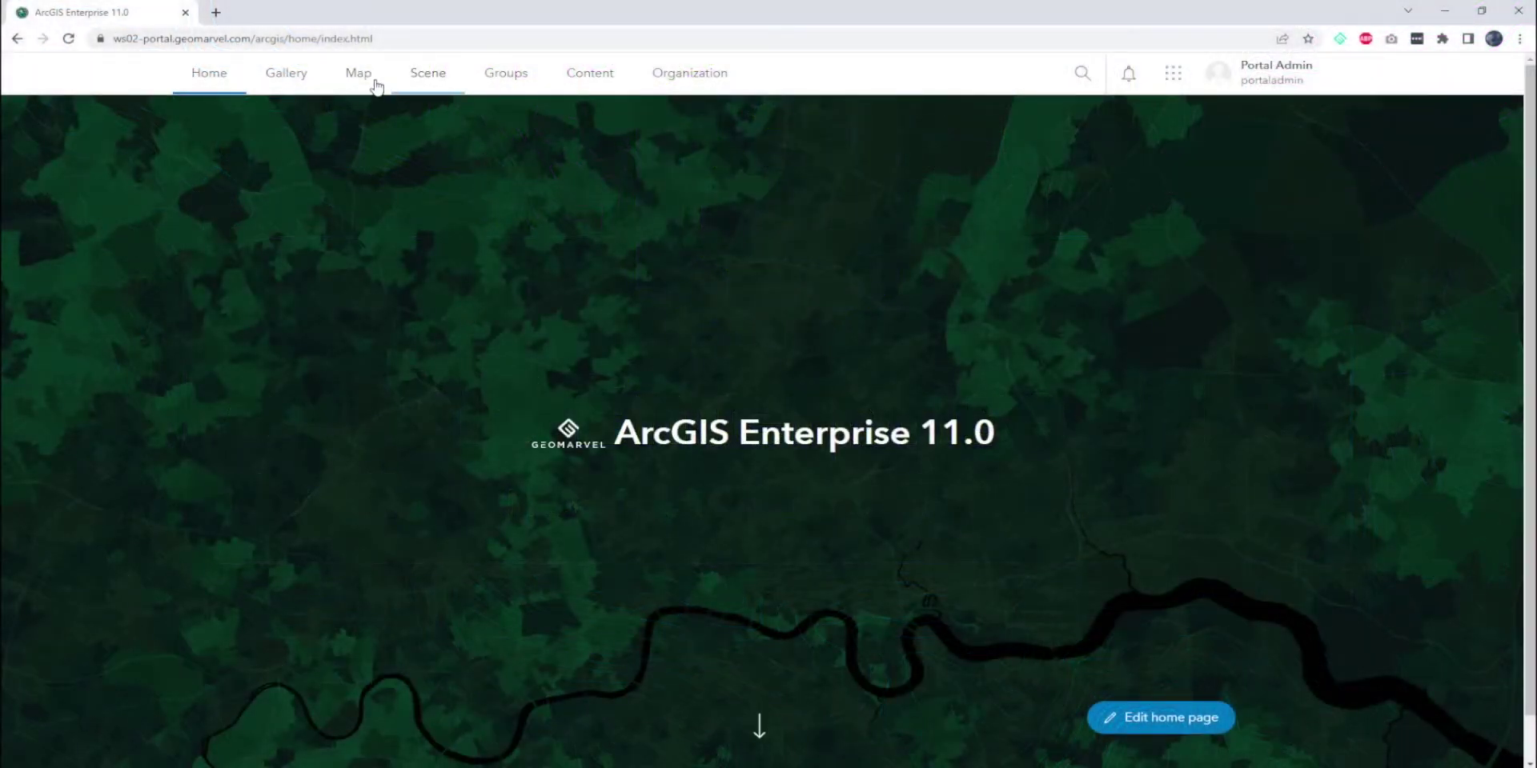
- Start a new map, add Trout_Habitat_Lines and Trout_Habitat_Points, then hide the lines layer
click(356, 74)
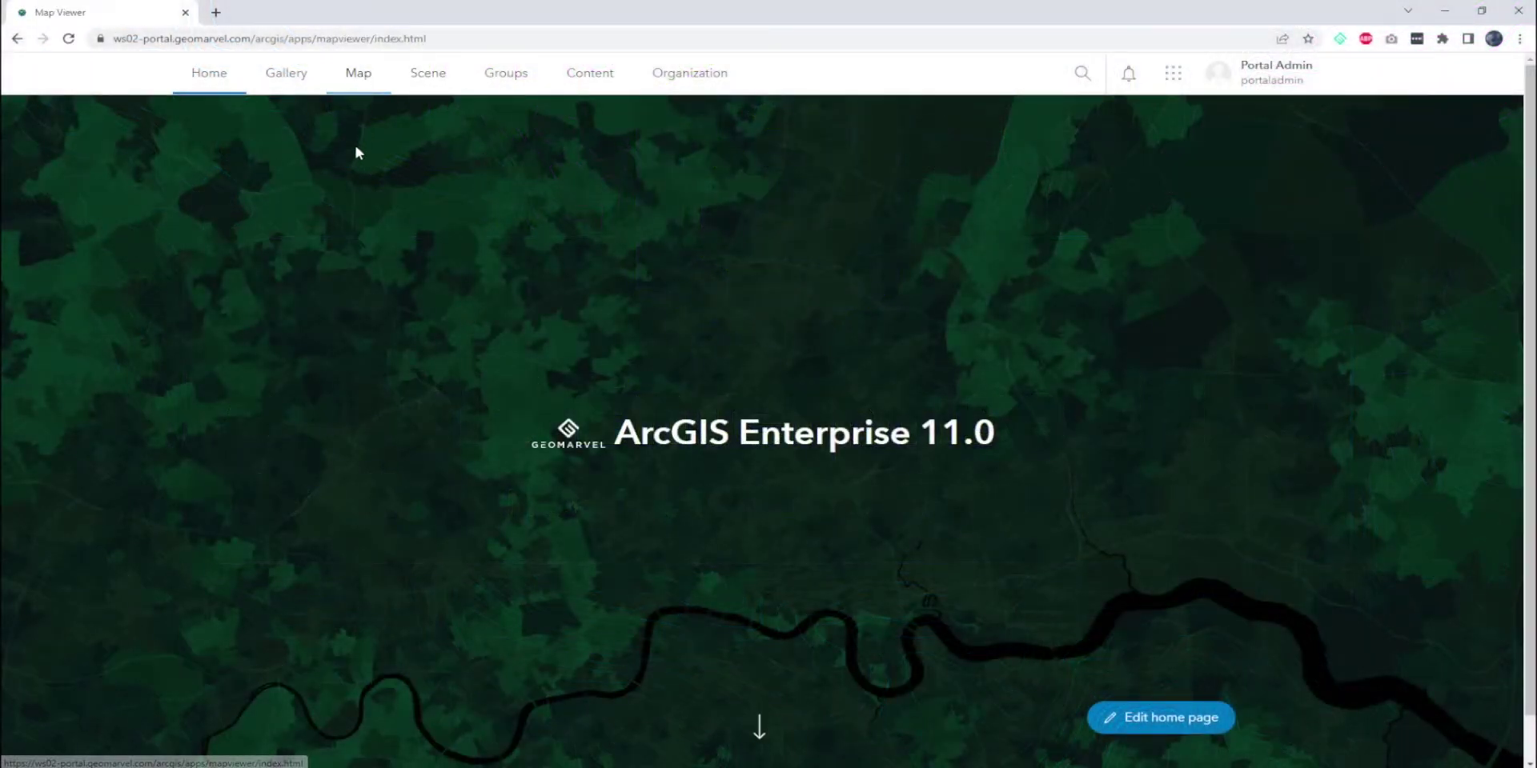
click(210, 270)
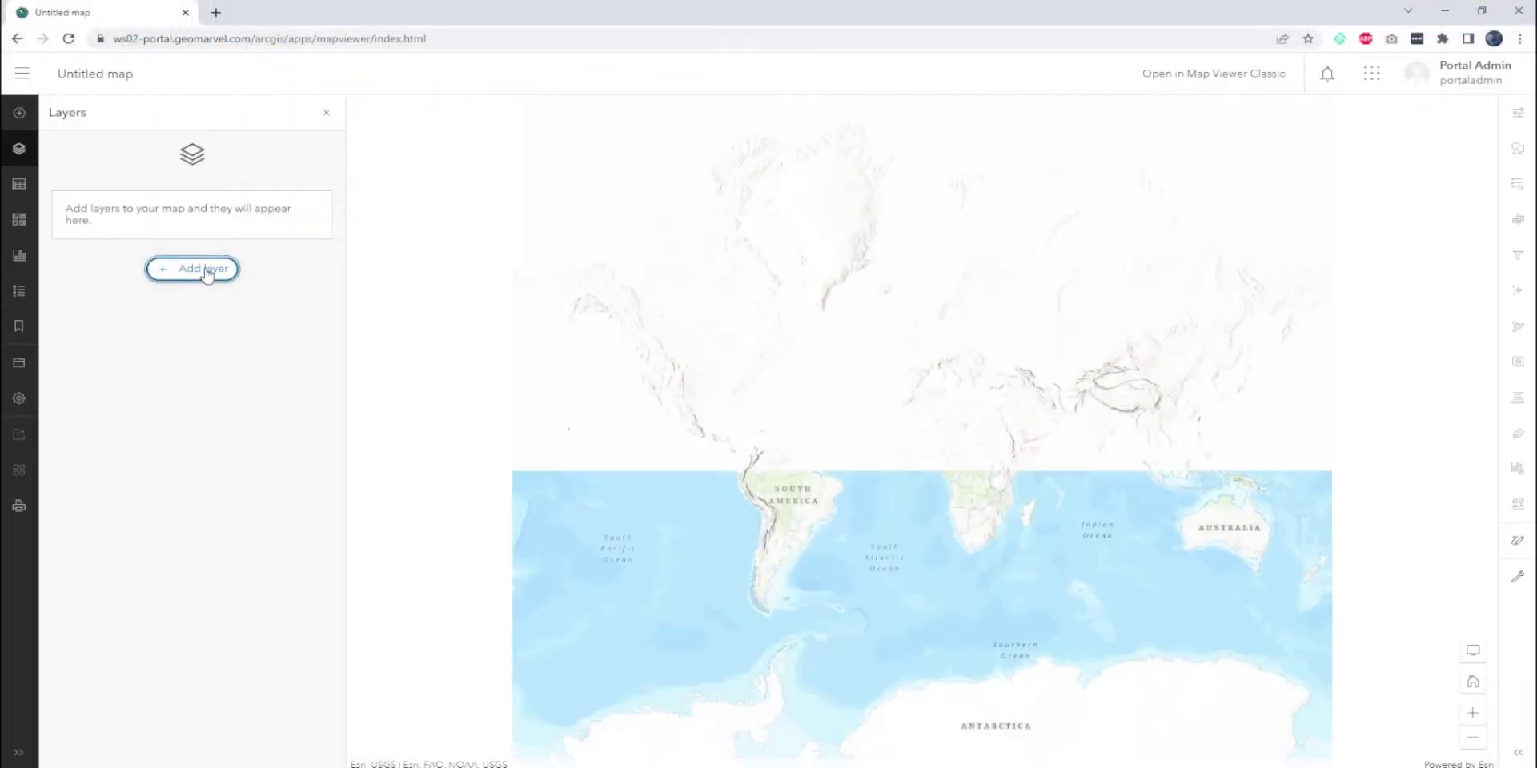
click(328, 397)
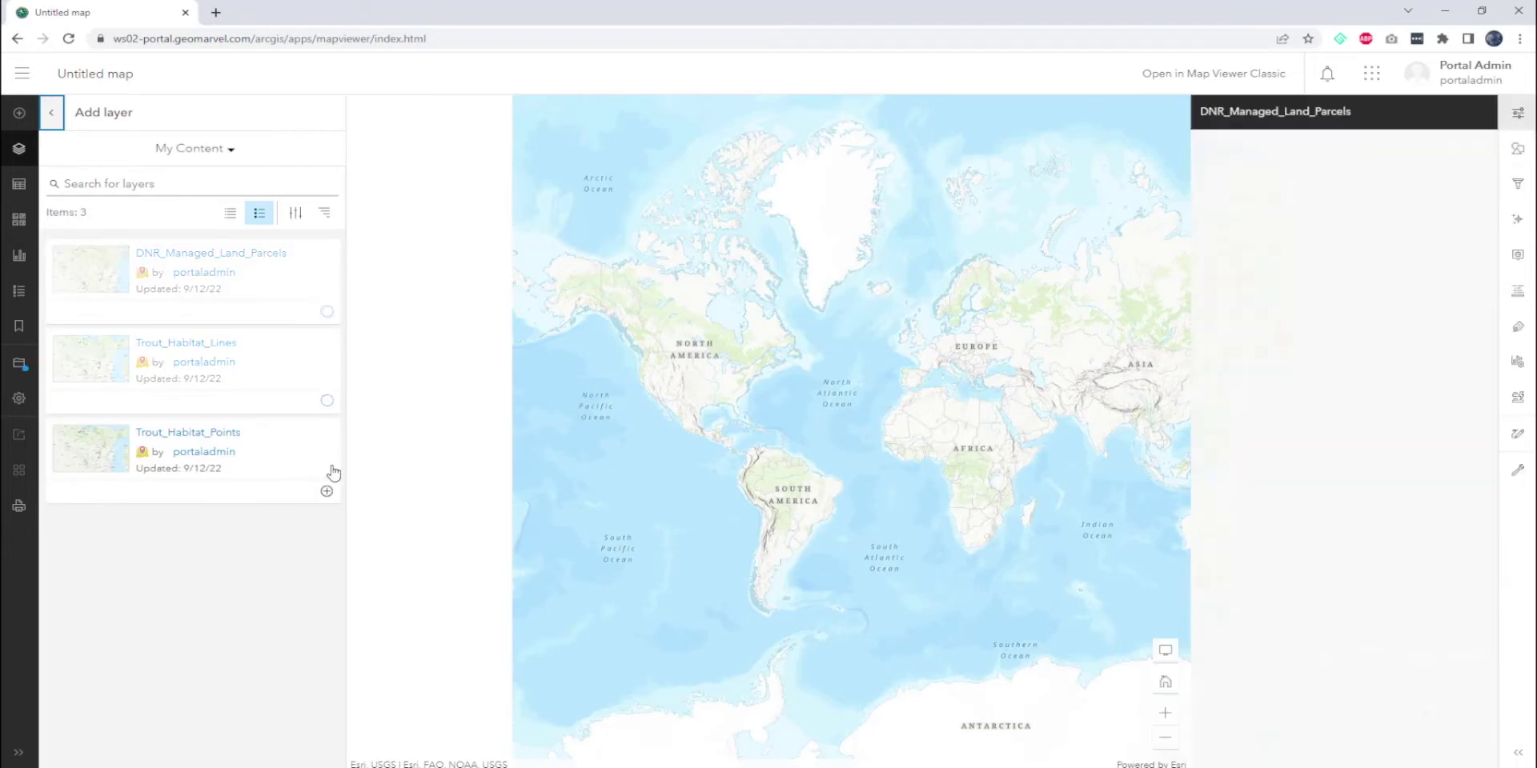
click(326, 490)
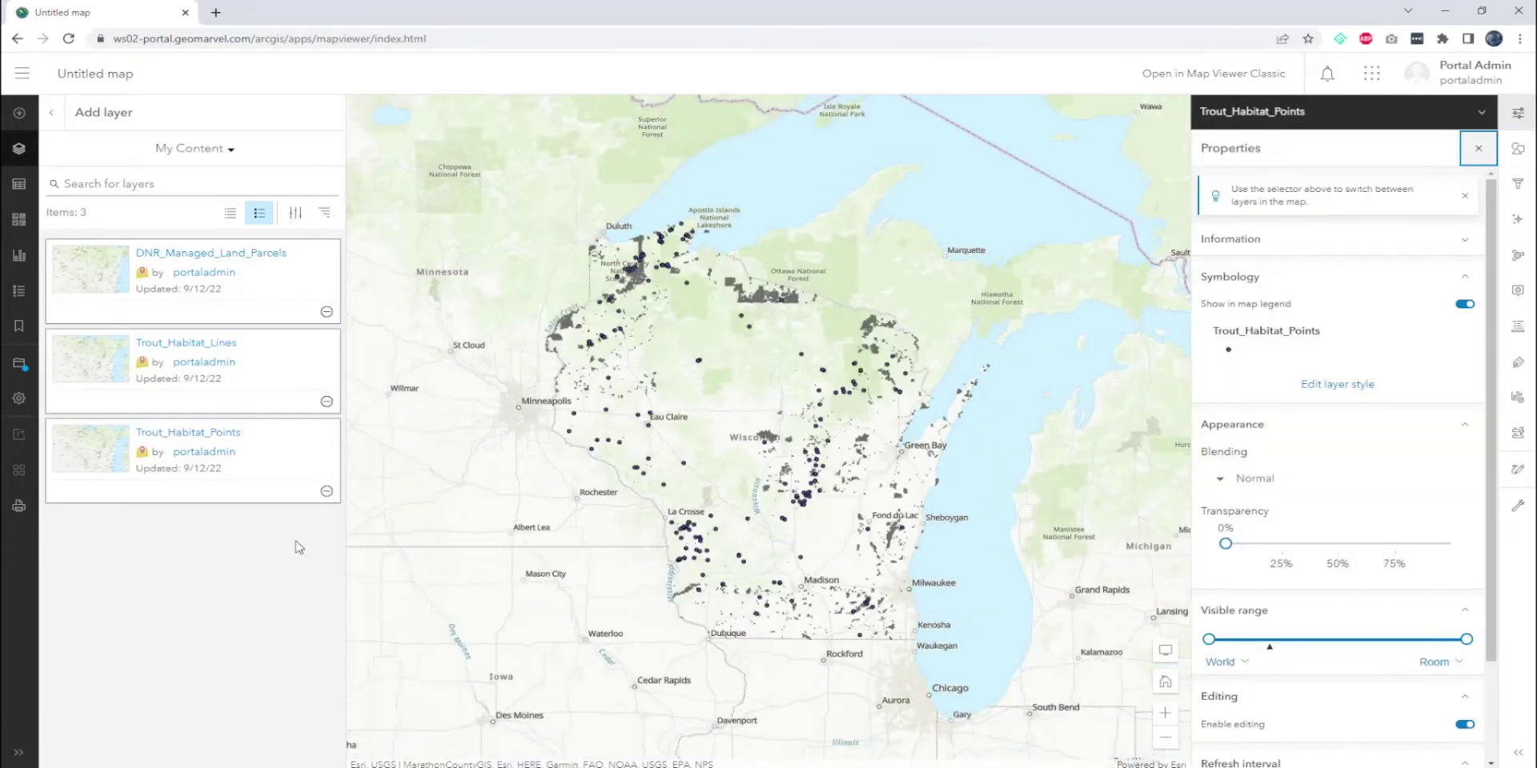
click(54, 115)
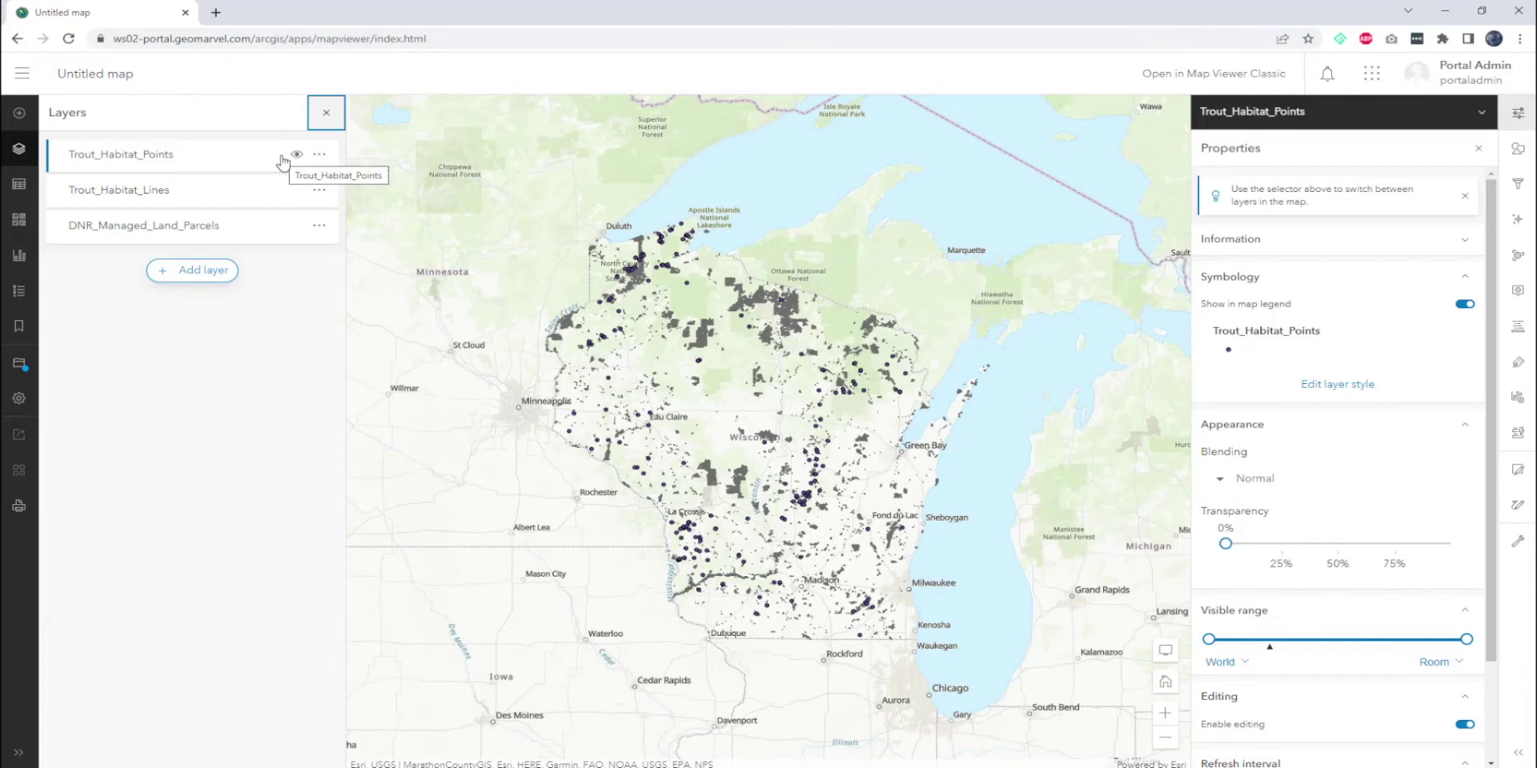
click(297, 192)
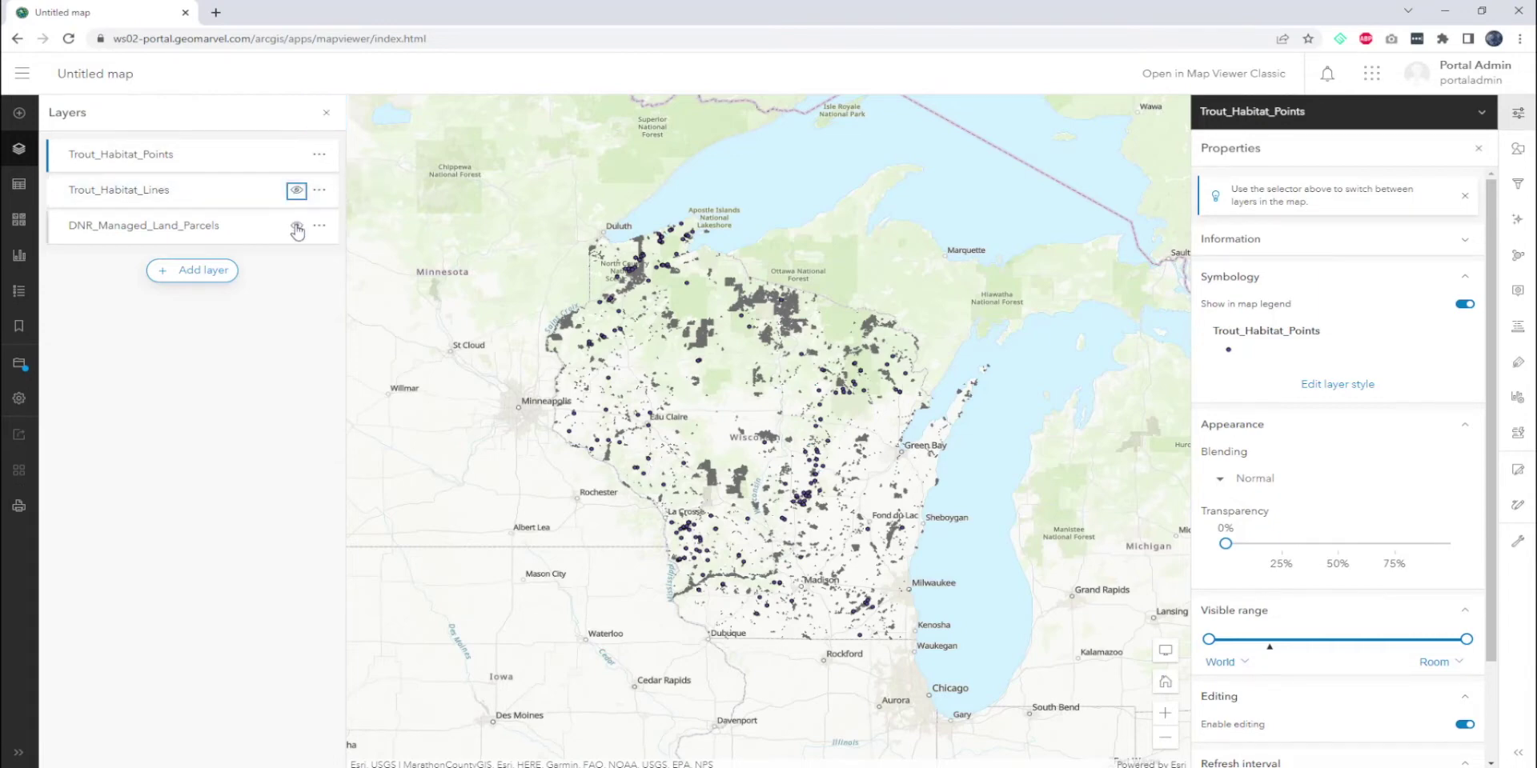
- Hide the DNR_Managed_Land_Parcels layer, leaving only Trout_Habitat_Points visible
click(296, 227)
click(296, 157)
click(296, 158)
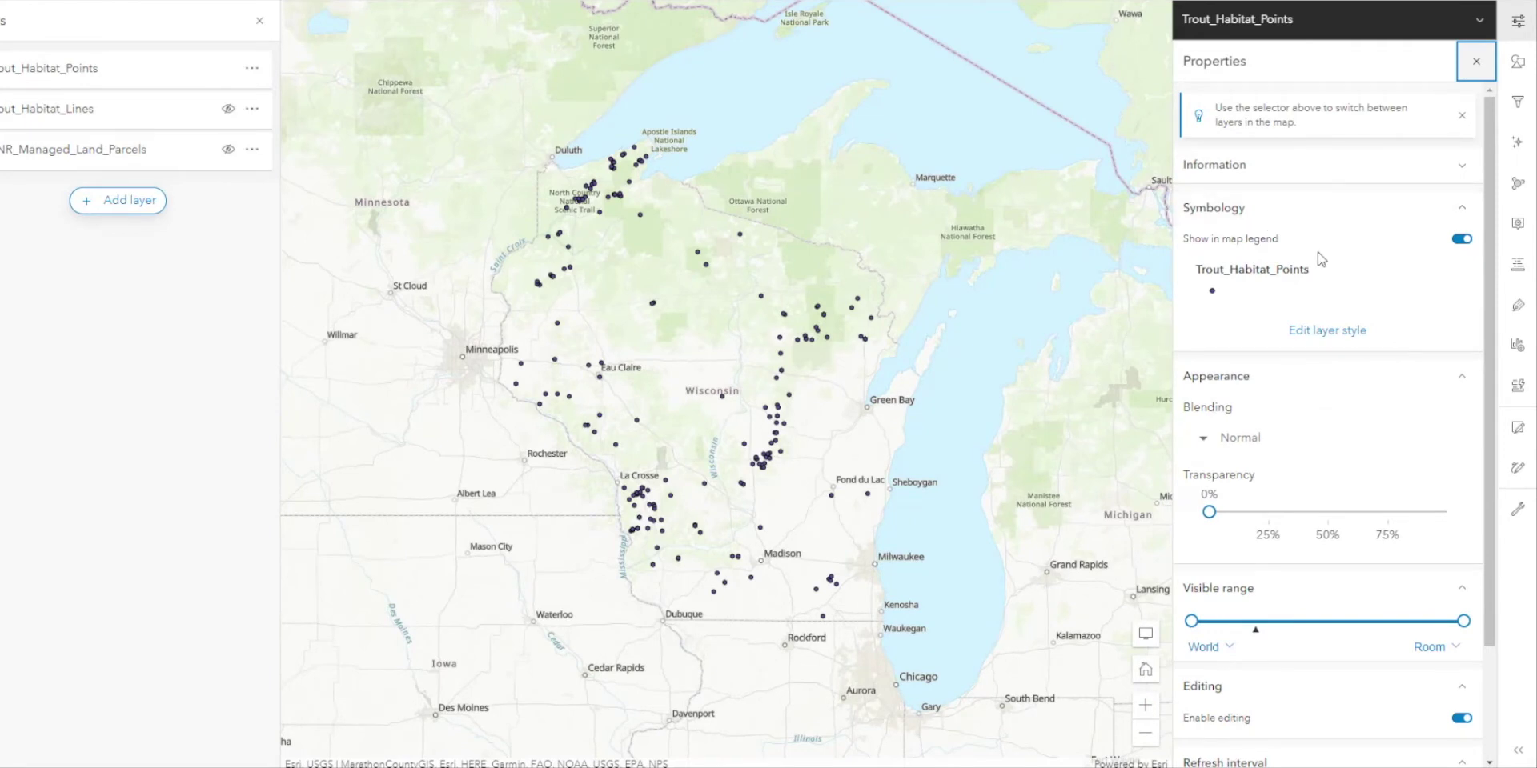
scroll(1317, 332, down, 2)
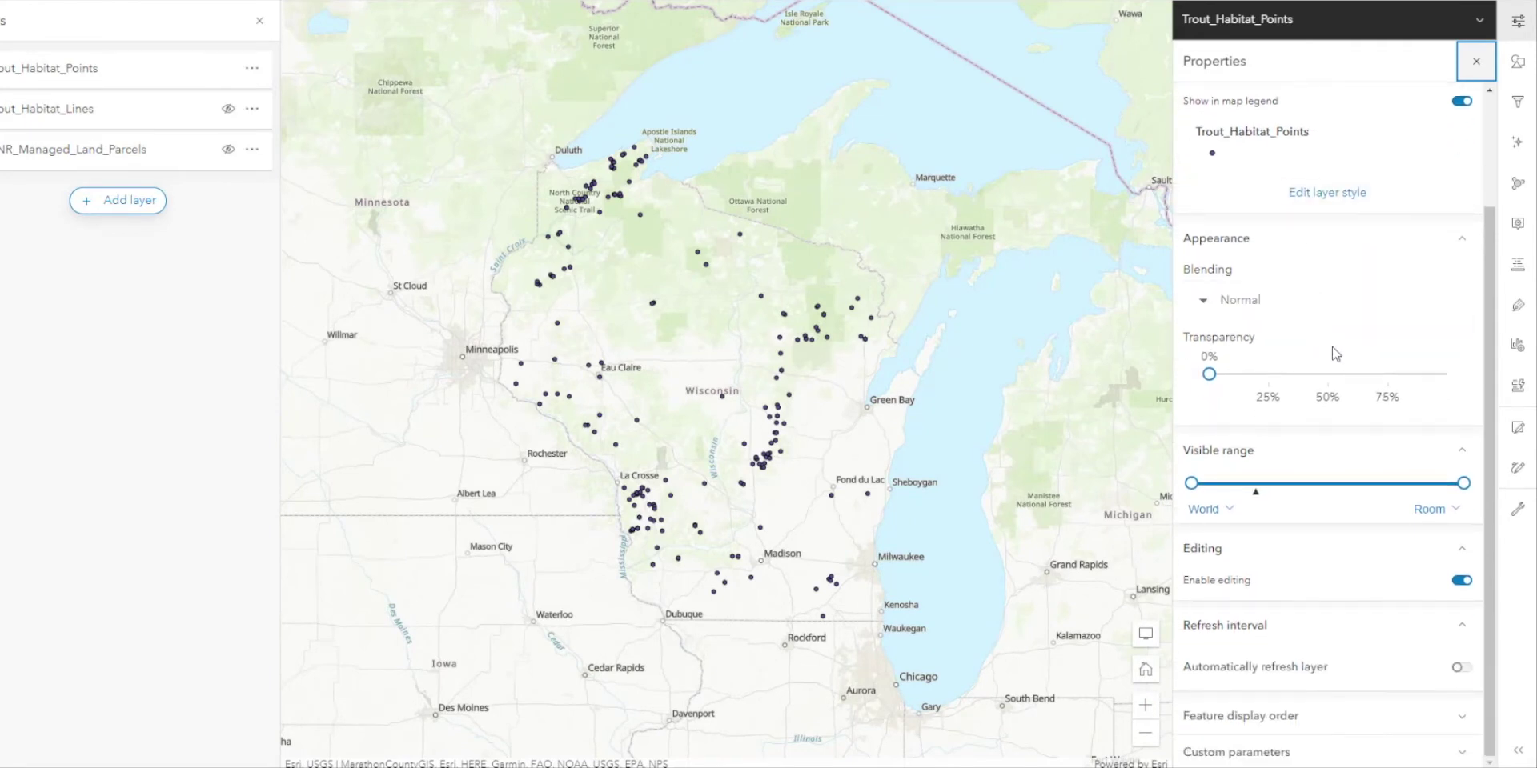
scroll(1335, 353, up, 2)
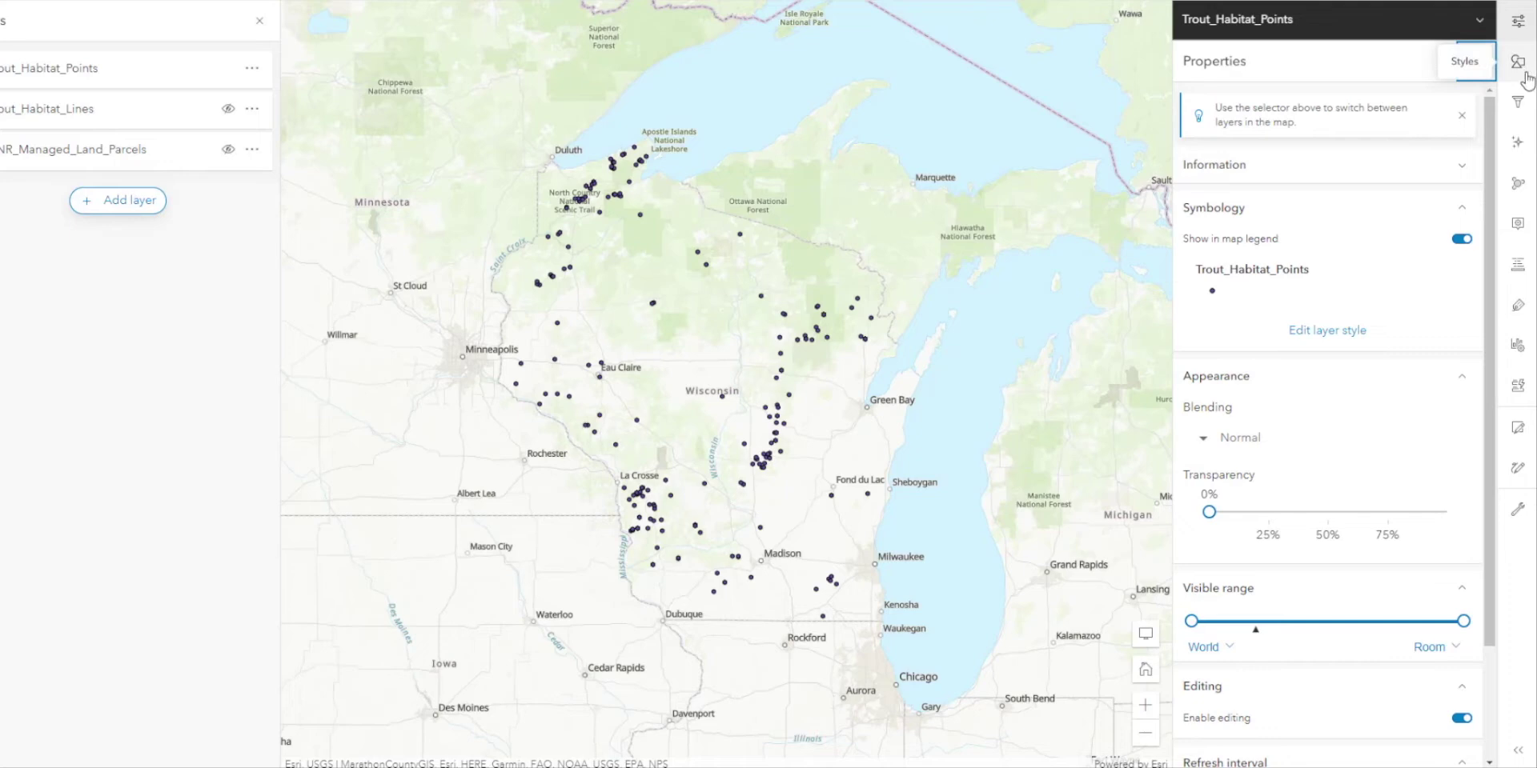
- Turn on Bloom for Trout_Habitat_Points and tune it to strength 1.9, radius 2.1, threshold 0
click(1524, 149)
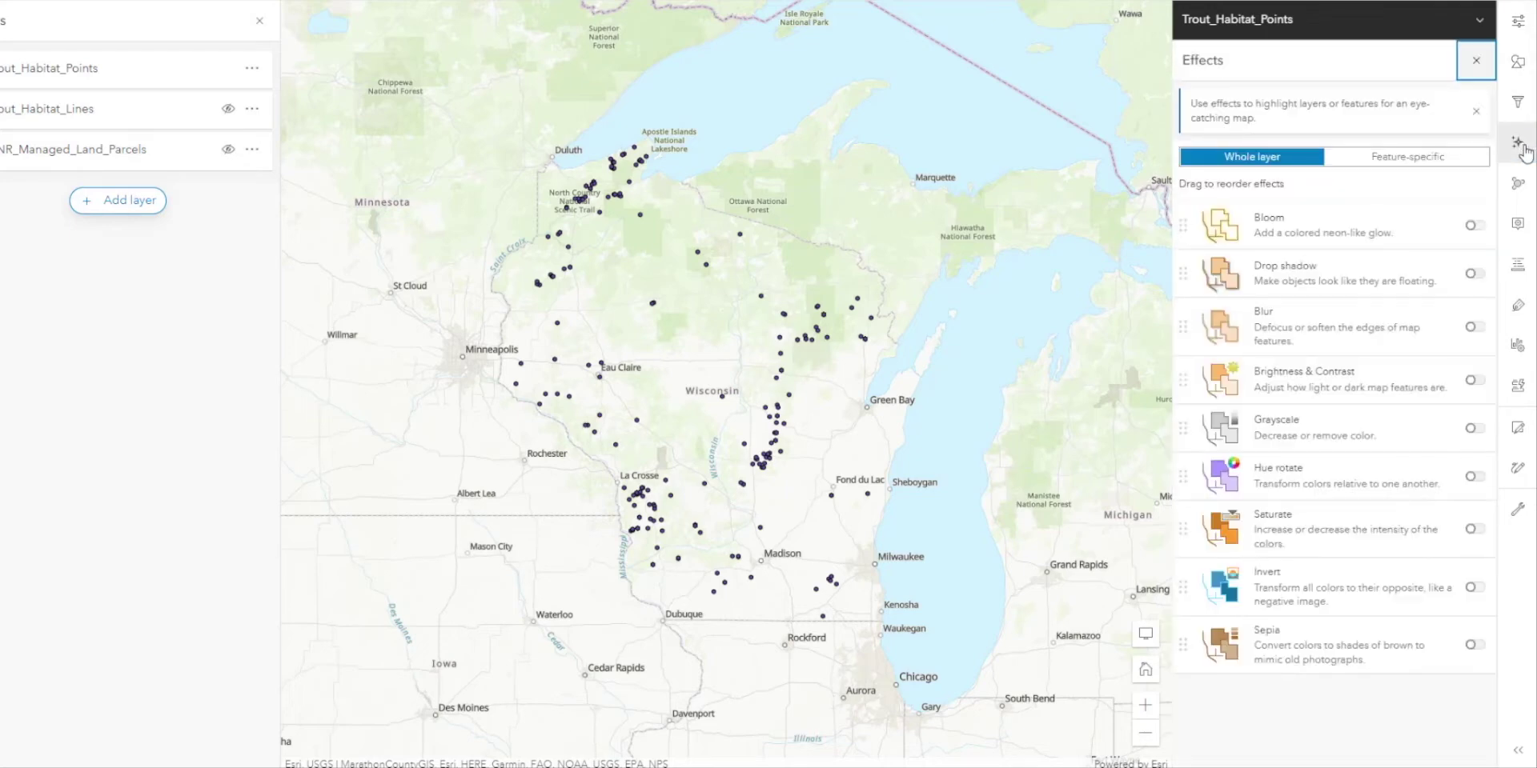
click(1472, 225)
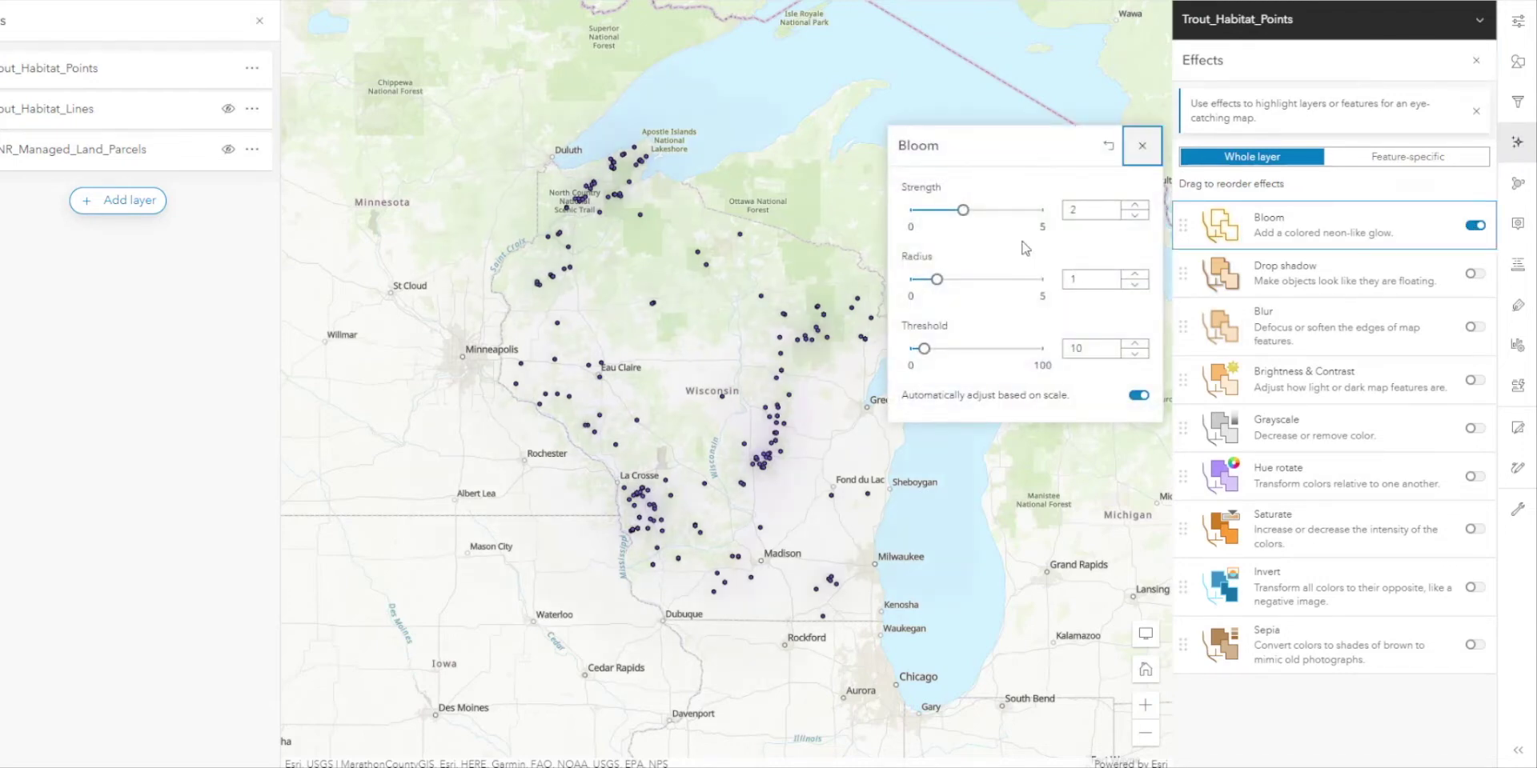
click(963, 212)
drag(983, 217, 1038, 215)
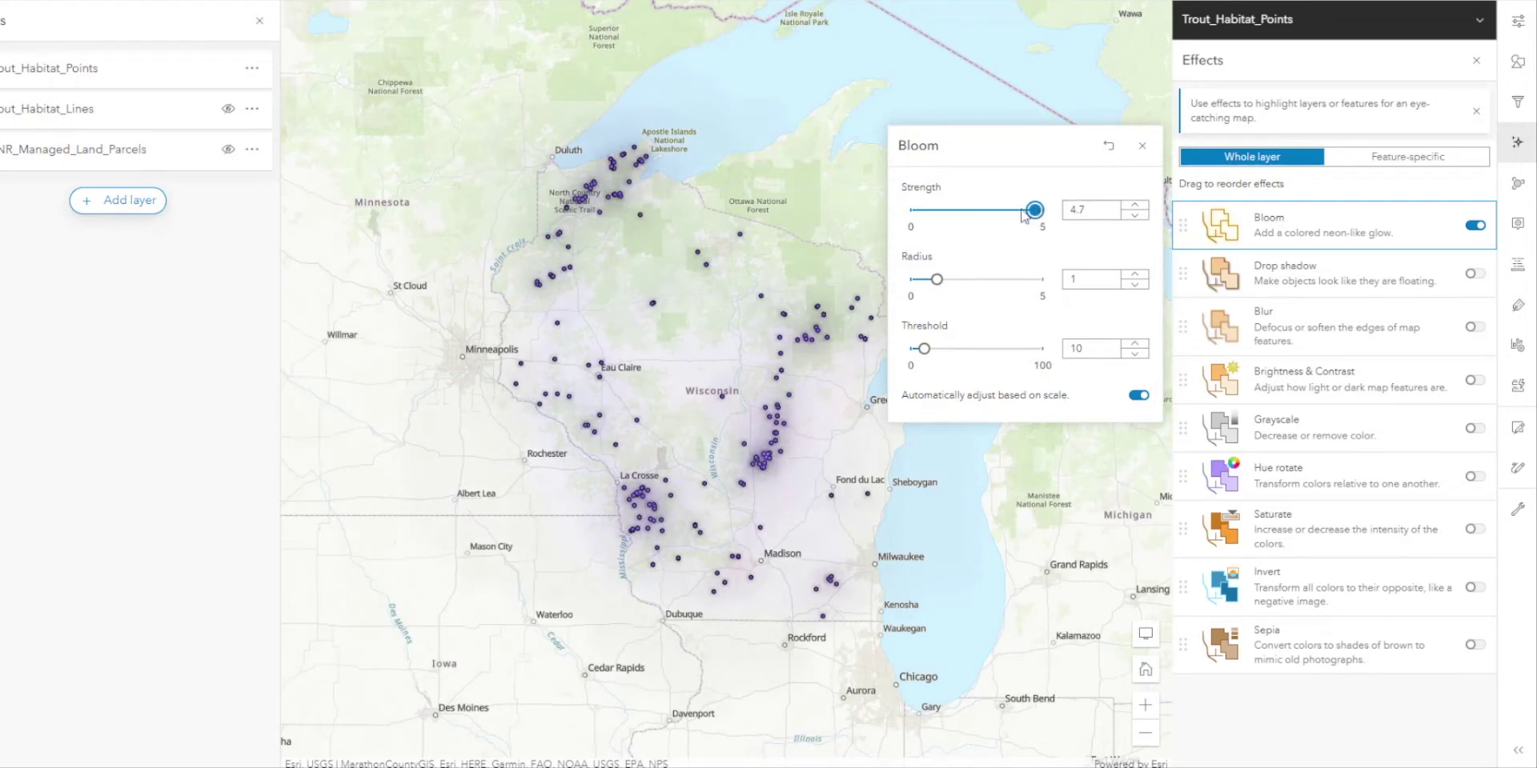
key(Tab)
text(4.2)
drag(938, 286, 1034, 274)
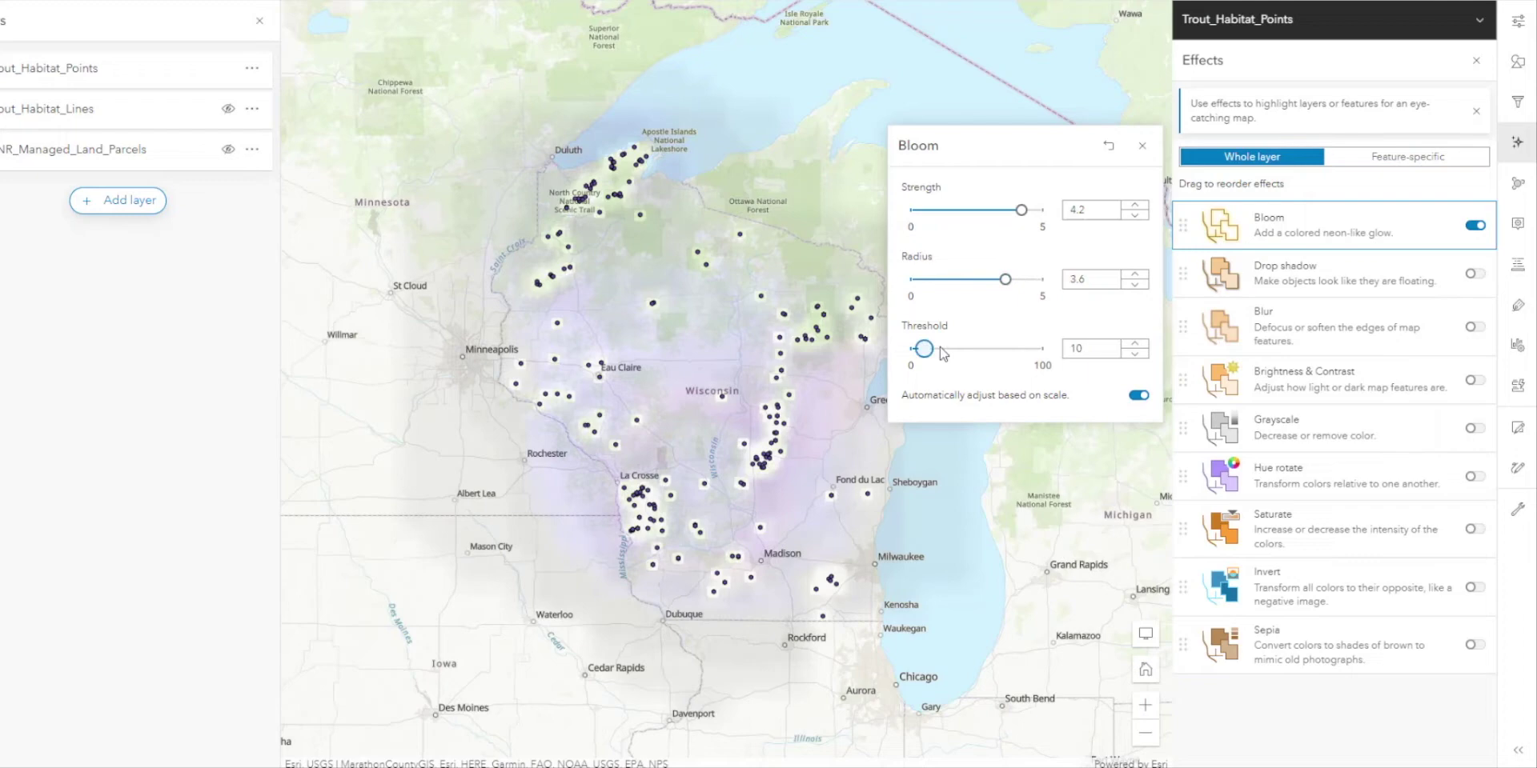
mouse_move(924, 349)
mouse_down()
mouse_move(1044, 350)
mouse_move(910, 364)
mouse_up()
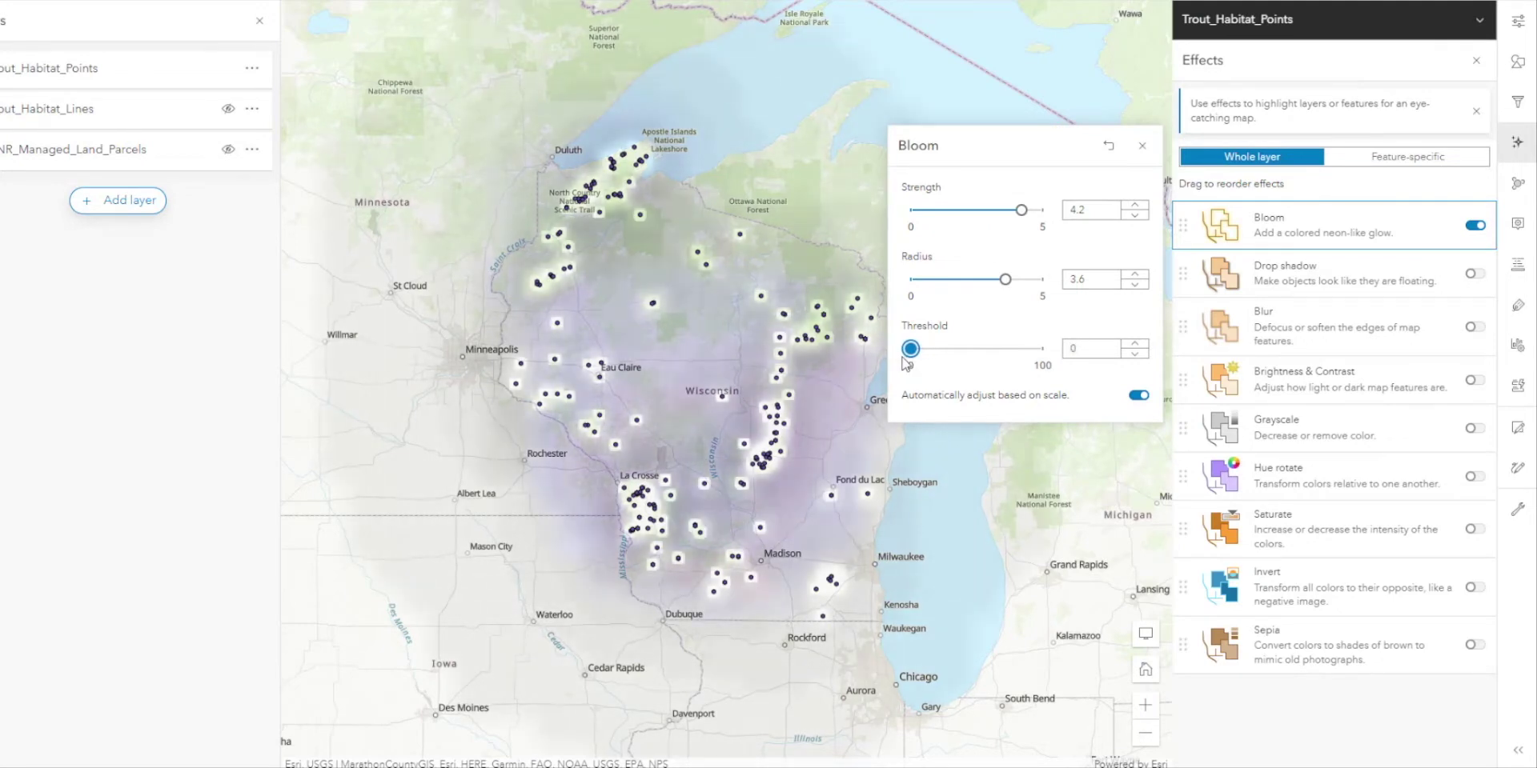
drag(1006, 296, 969, 298)
drag(1020, 209, 967, 212)
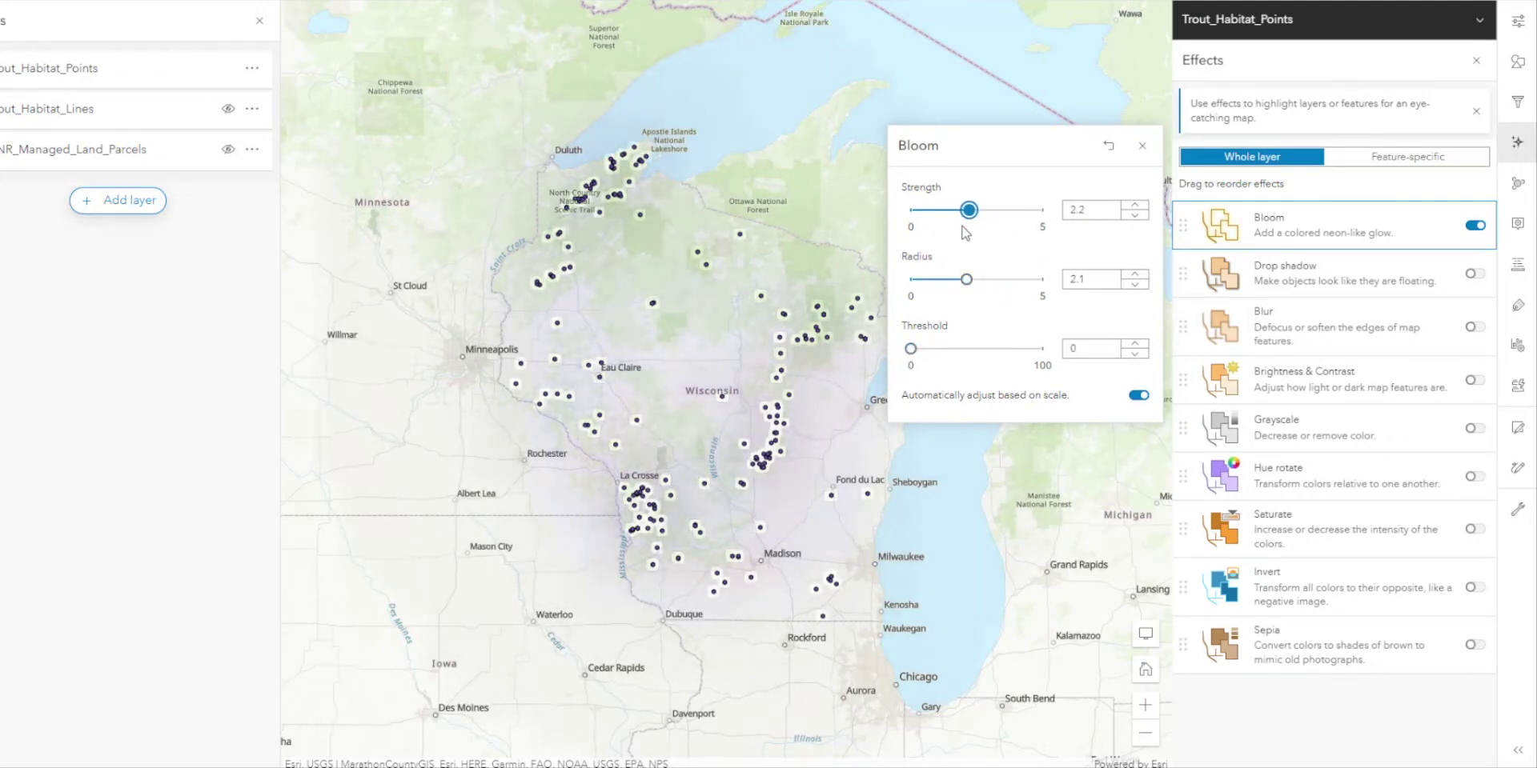
drag(913, 357, 931, 353)
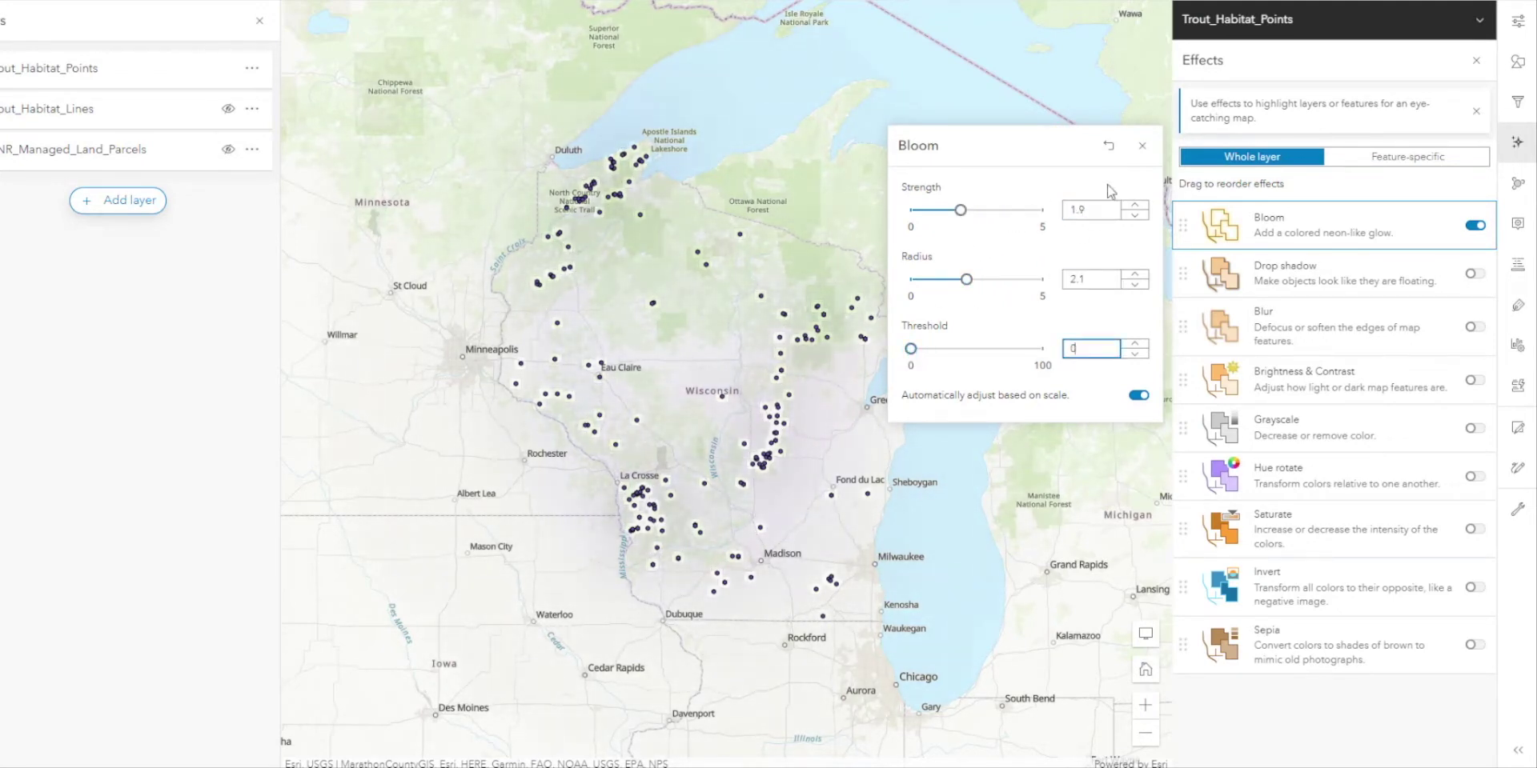
- Turn off Bloom and trial a red drop shadow with width 2 and opacity 65, then remove it
click(1142, 145)
click(1475, 226)
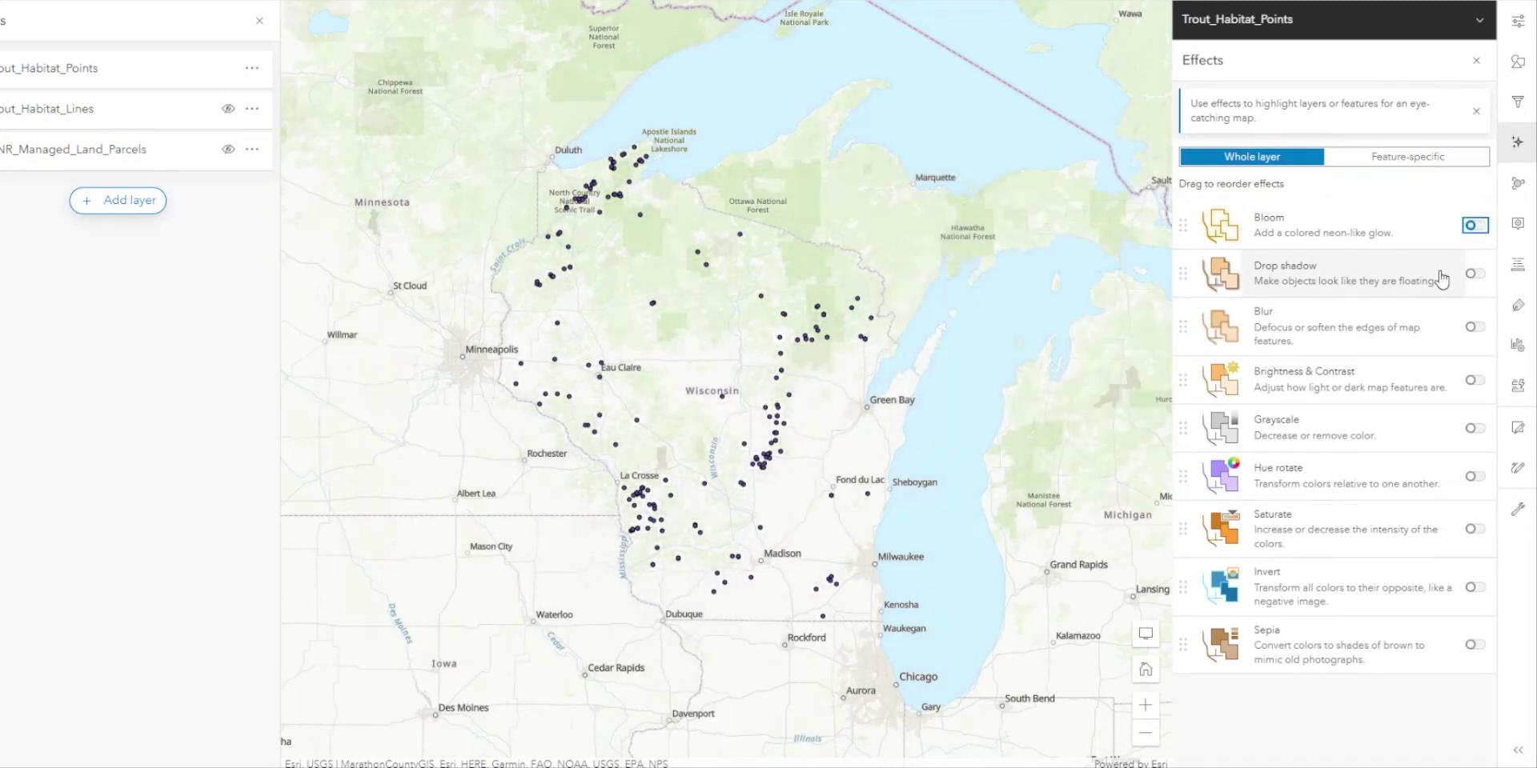
click(1475, 274)
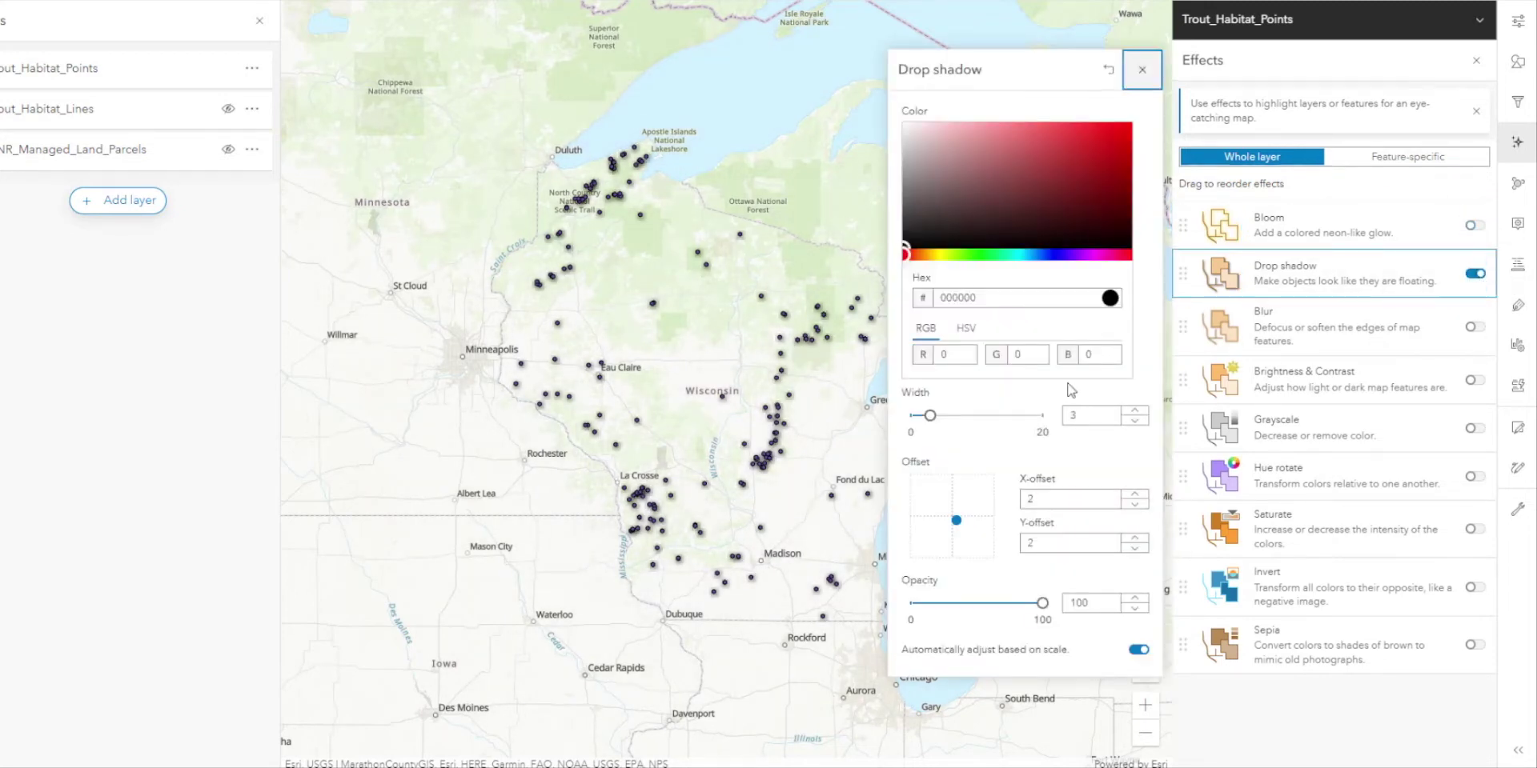
mouse_move(931, 418)
mouse_down()
mouse_move(968, 420)
mouse_move(926, 430)
mouse_up()
key(Tab)
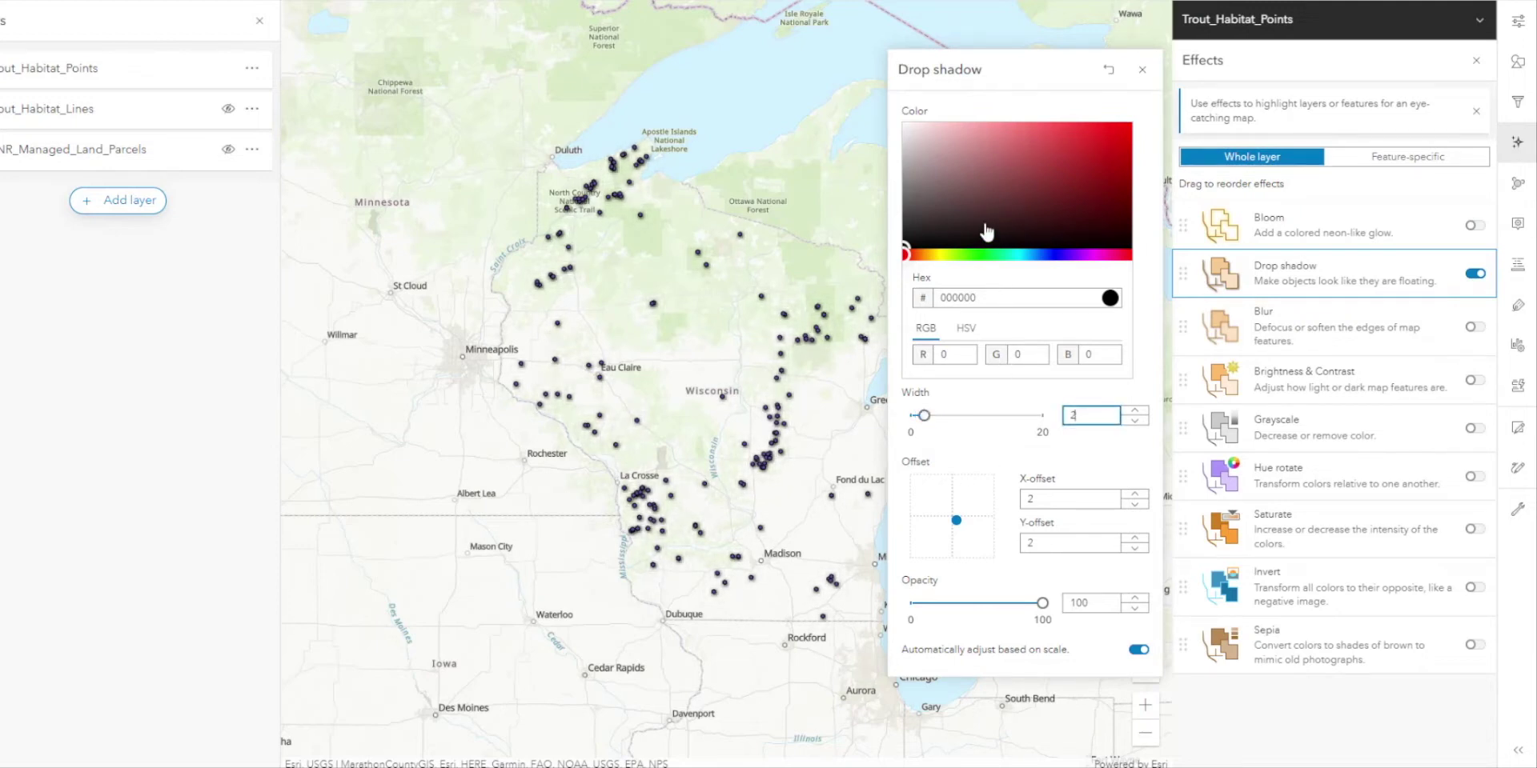
drag(996, 213, 1105, 151)
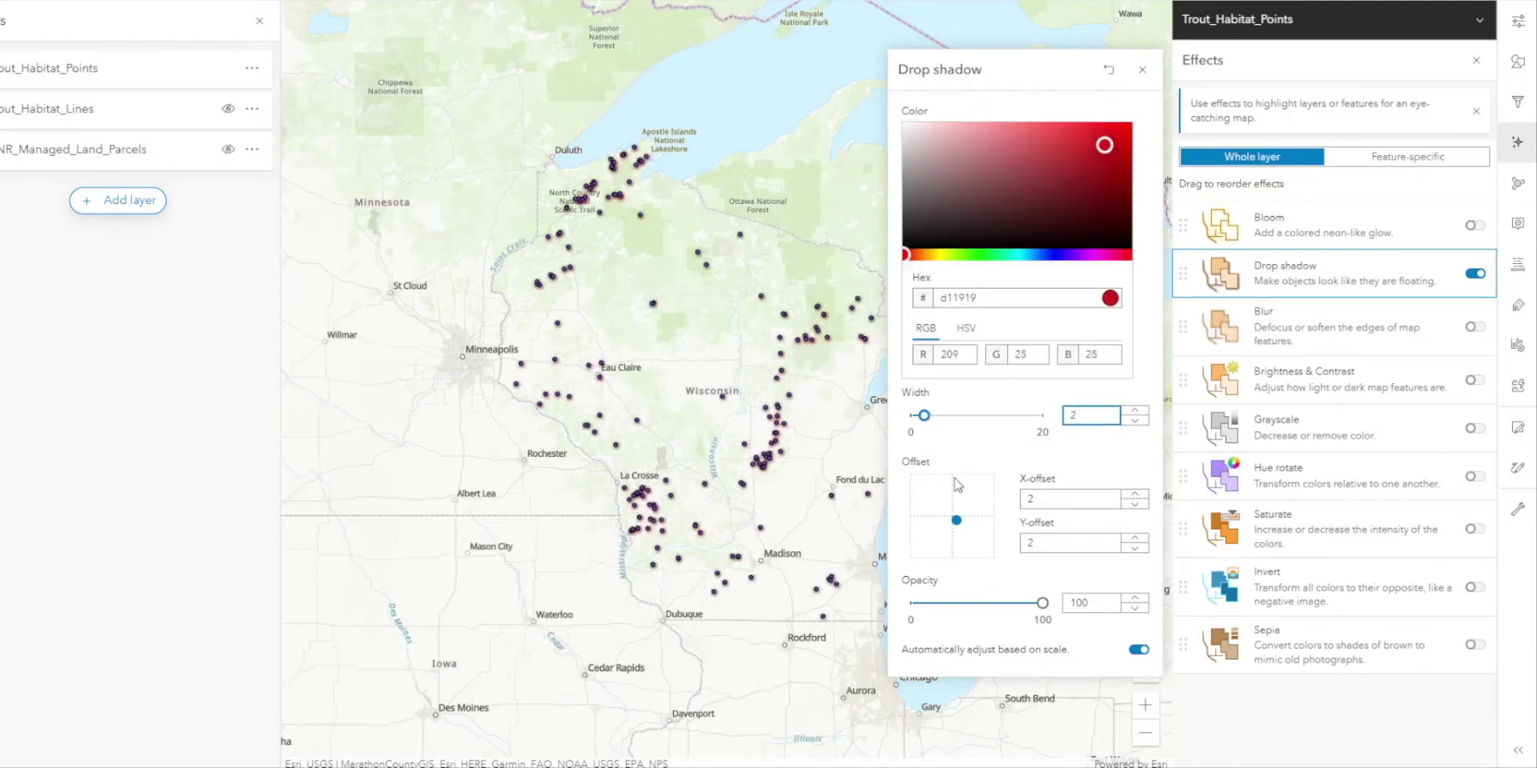
drag(1045, 608, 1011, 609)
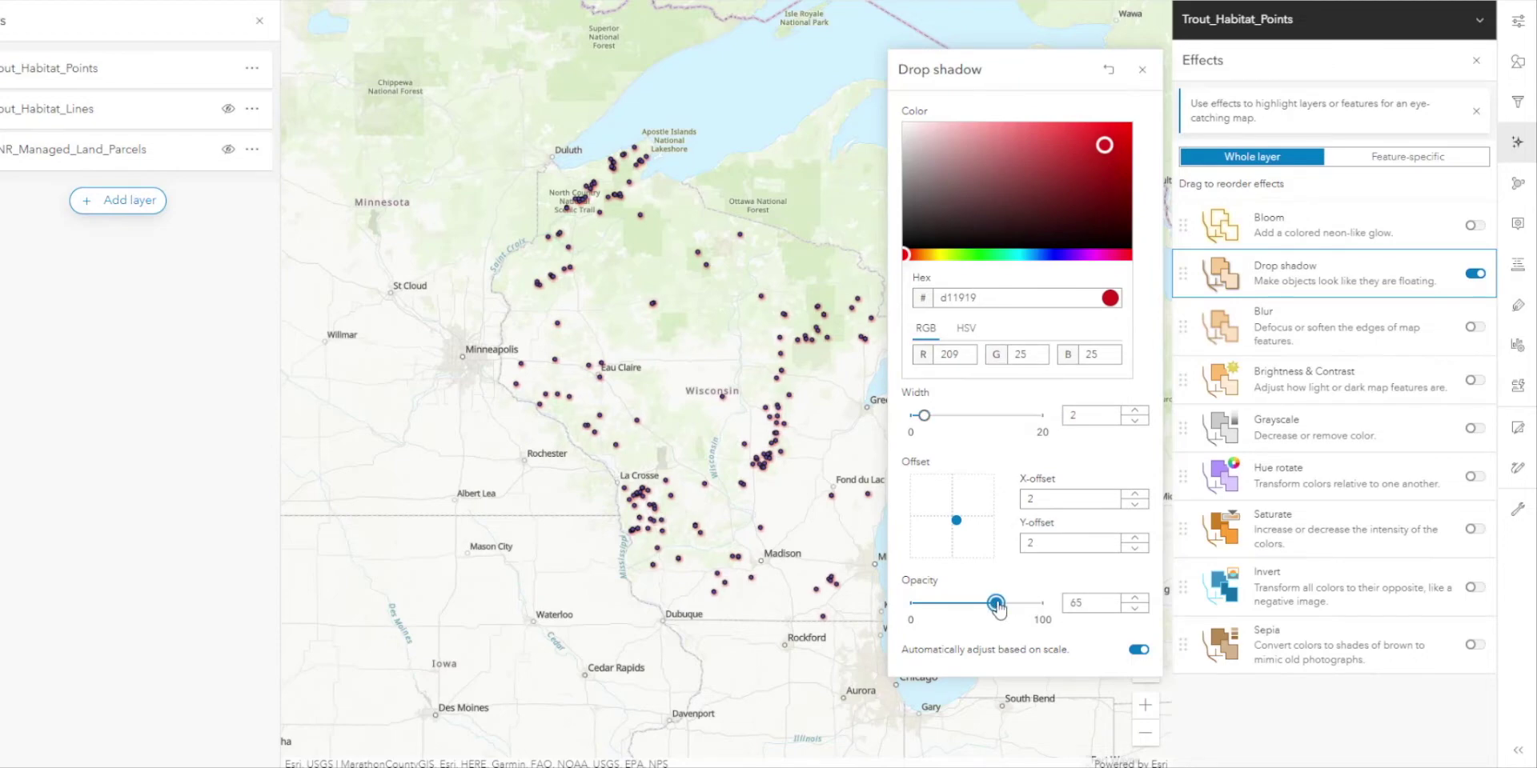
scroll(743, 439, up, 5)
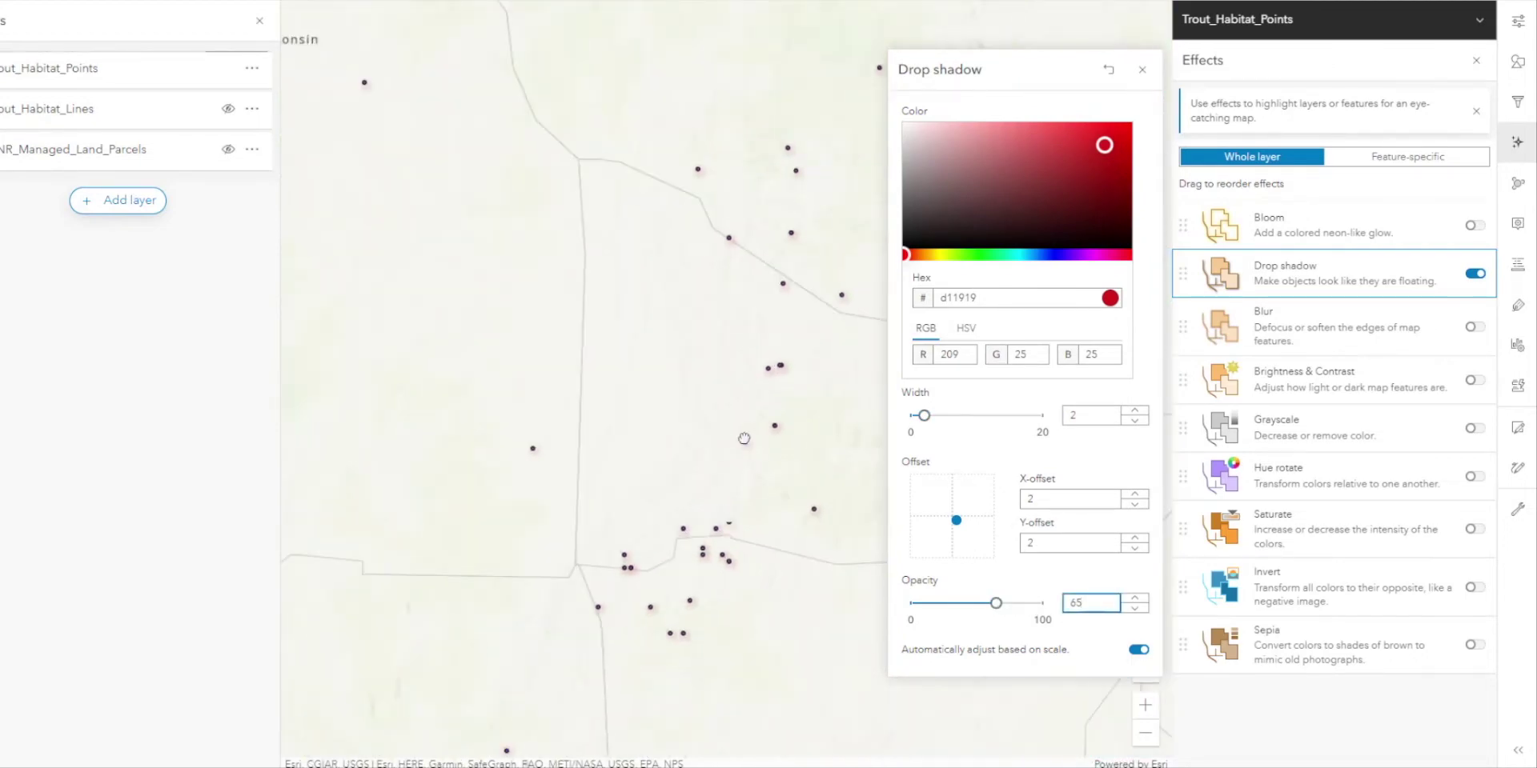
scroll(744, 438, down, 5)
click(1475, 273)
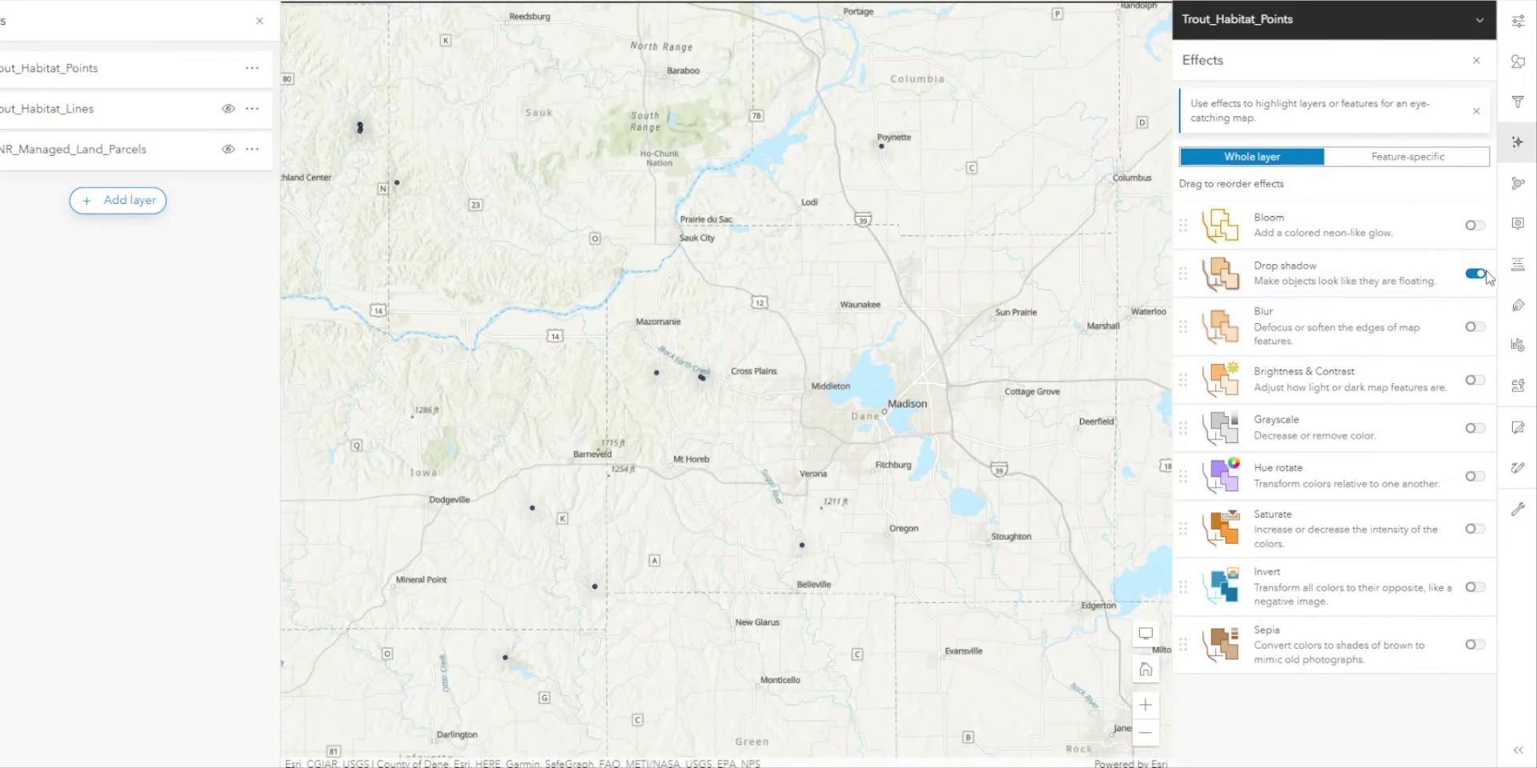
- Turn on Blur, try several strengths, and reset it to 0
click(1475, 326)
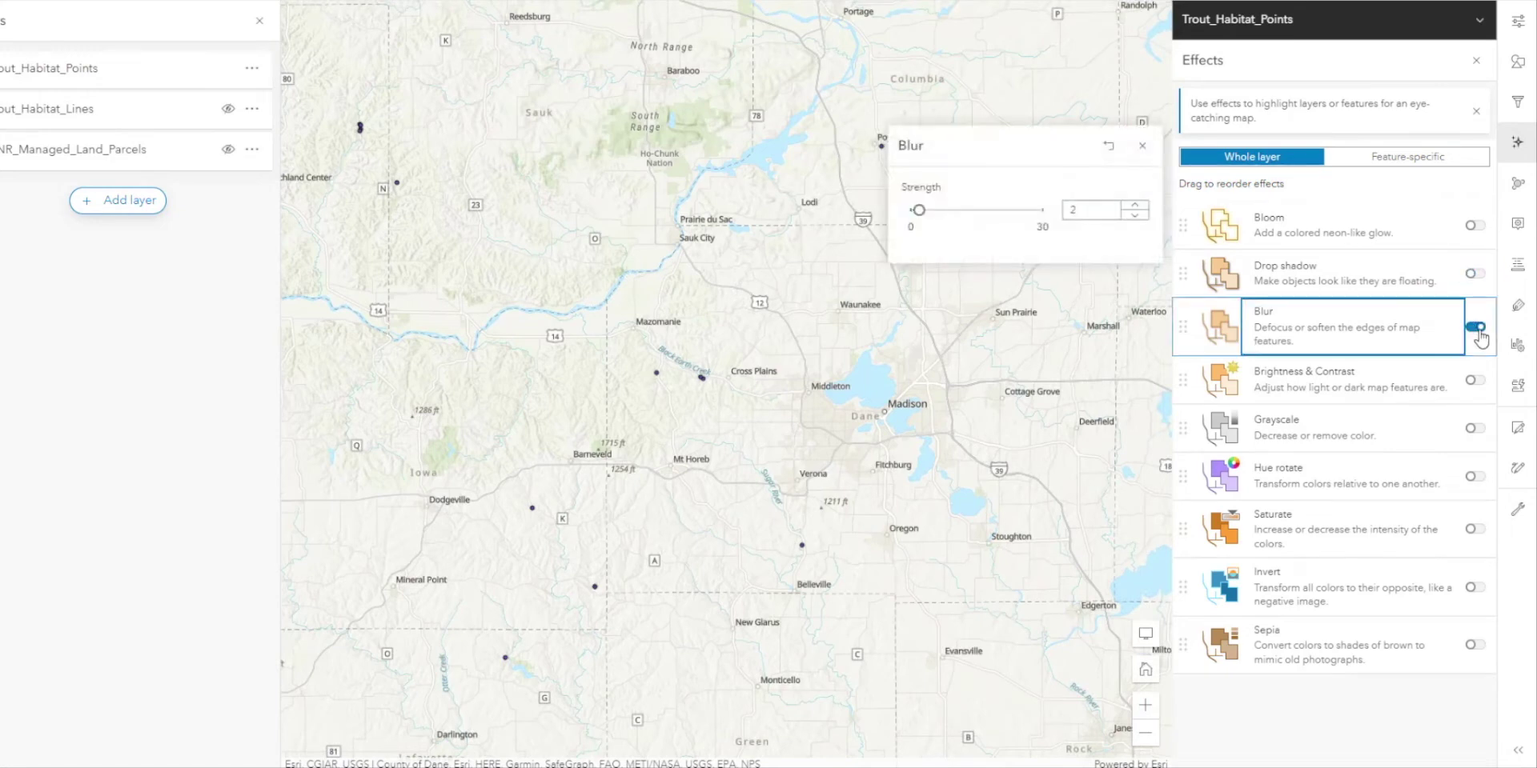
drag(933, 214, 1069, 212)
drag(883, 238, 880, 240)
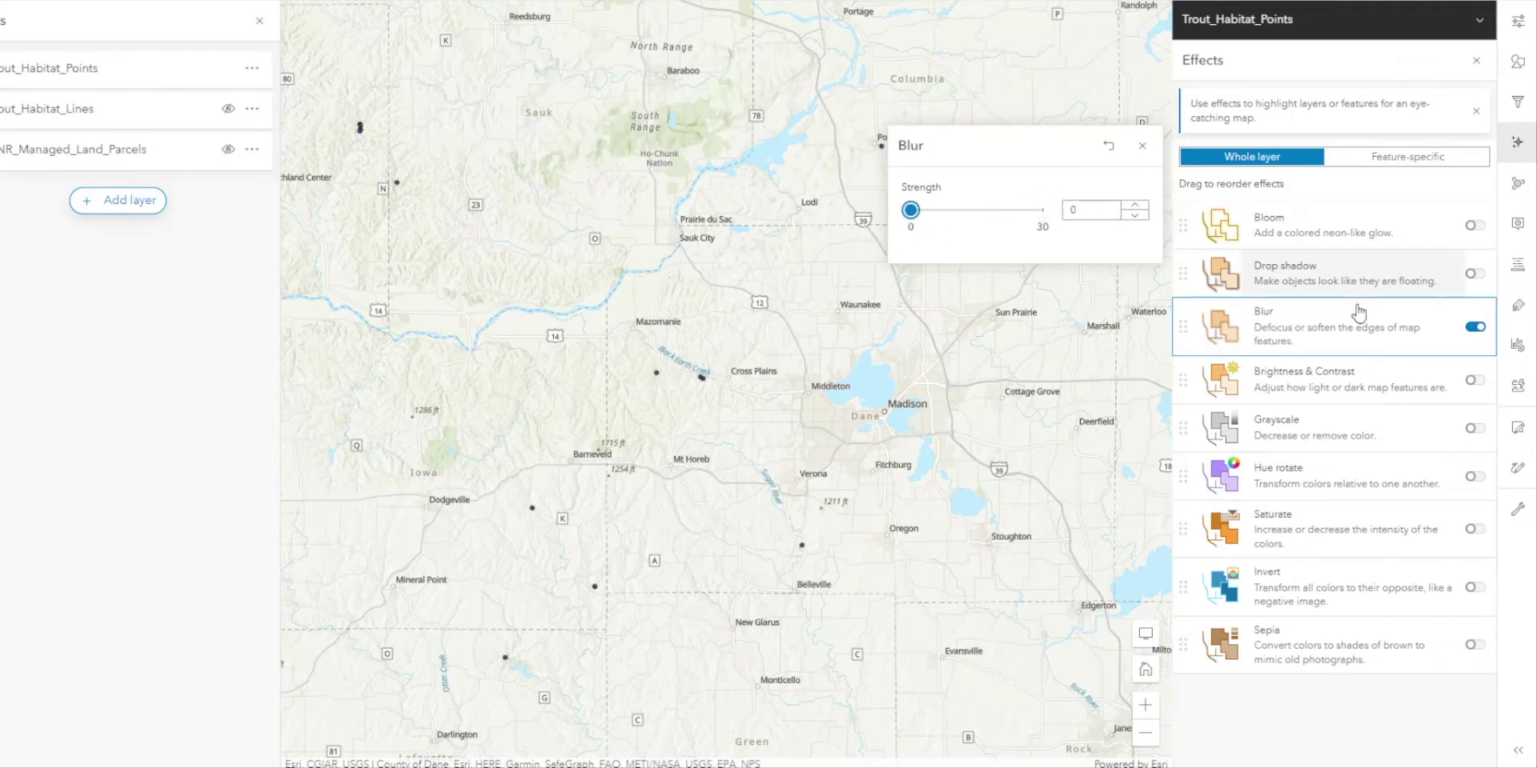
- Switch off Blur and briefly trial Brightness & Contrast with contrast at 0, then turn it off
click(1475, 327)
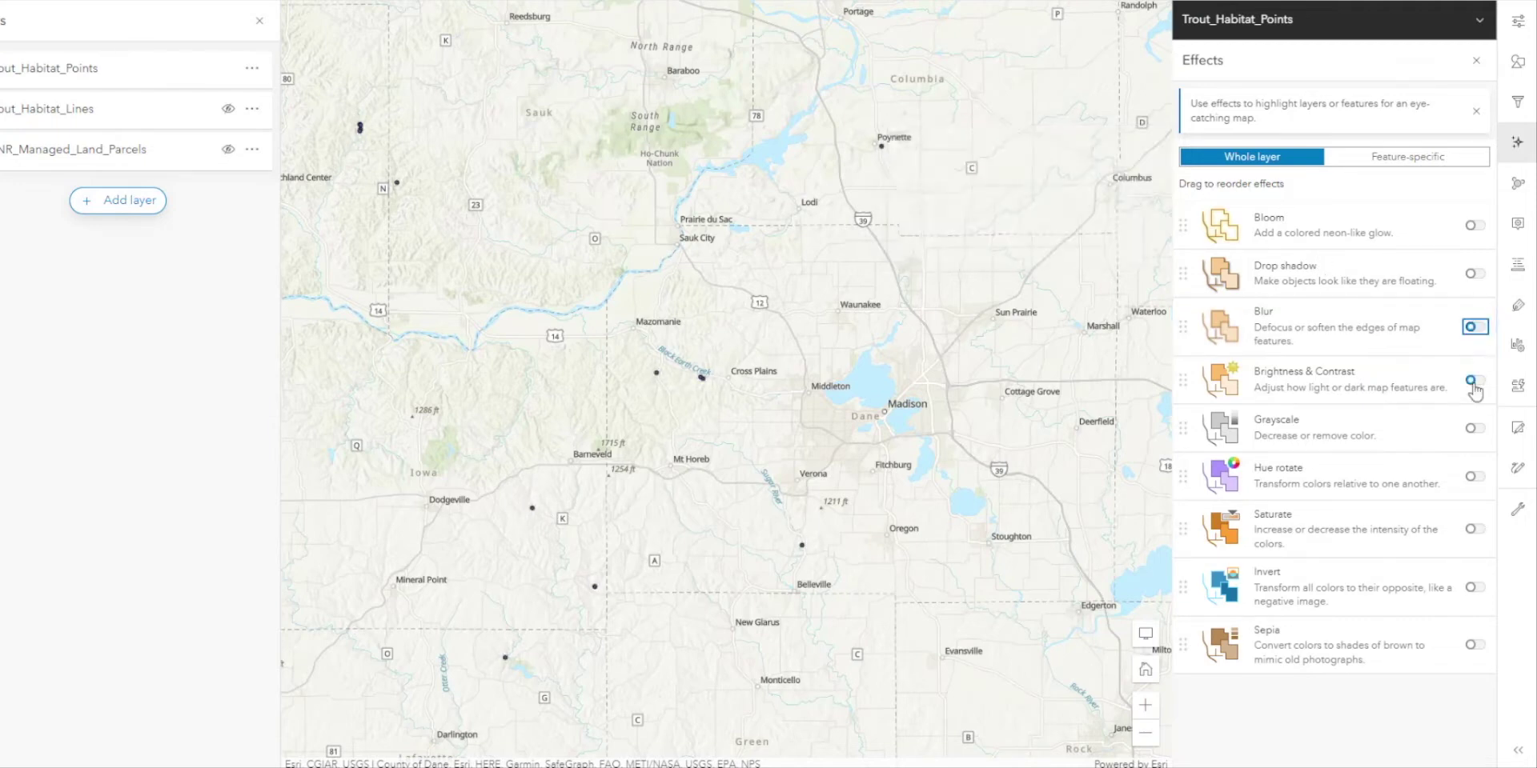
click(1475, 381)
drag(978, 211, 926, 210)
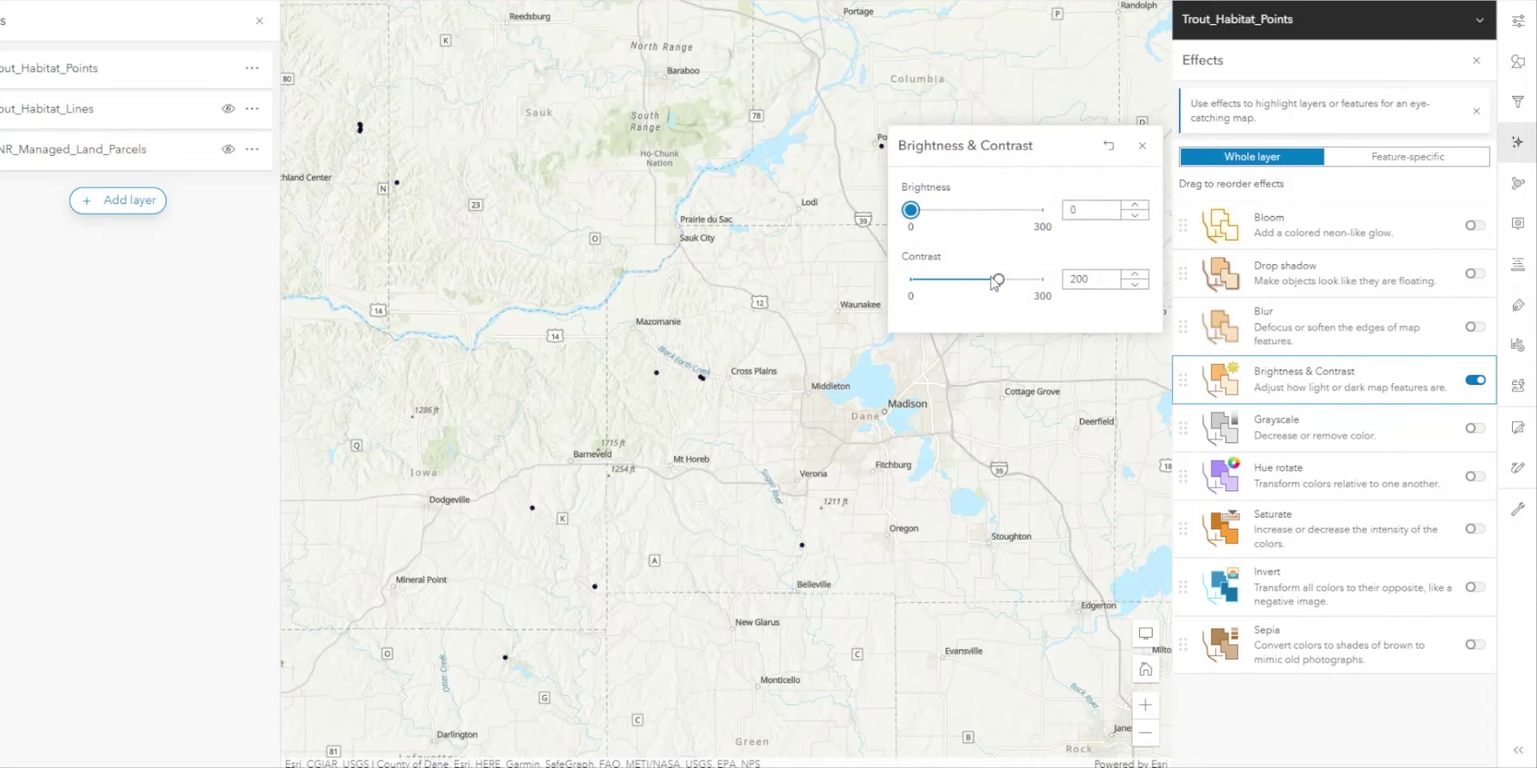
drag(971, 290, 910, 280)
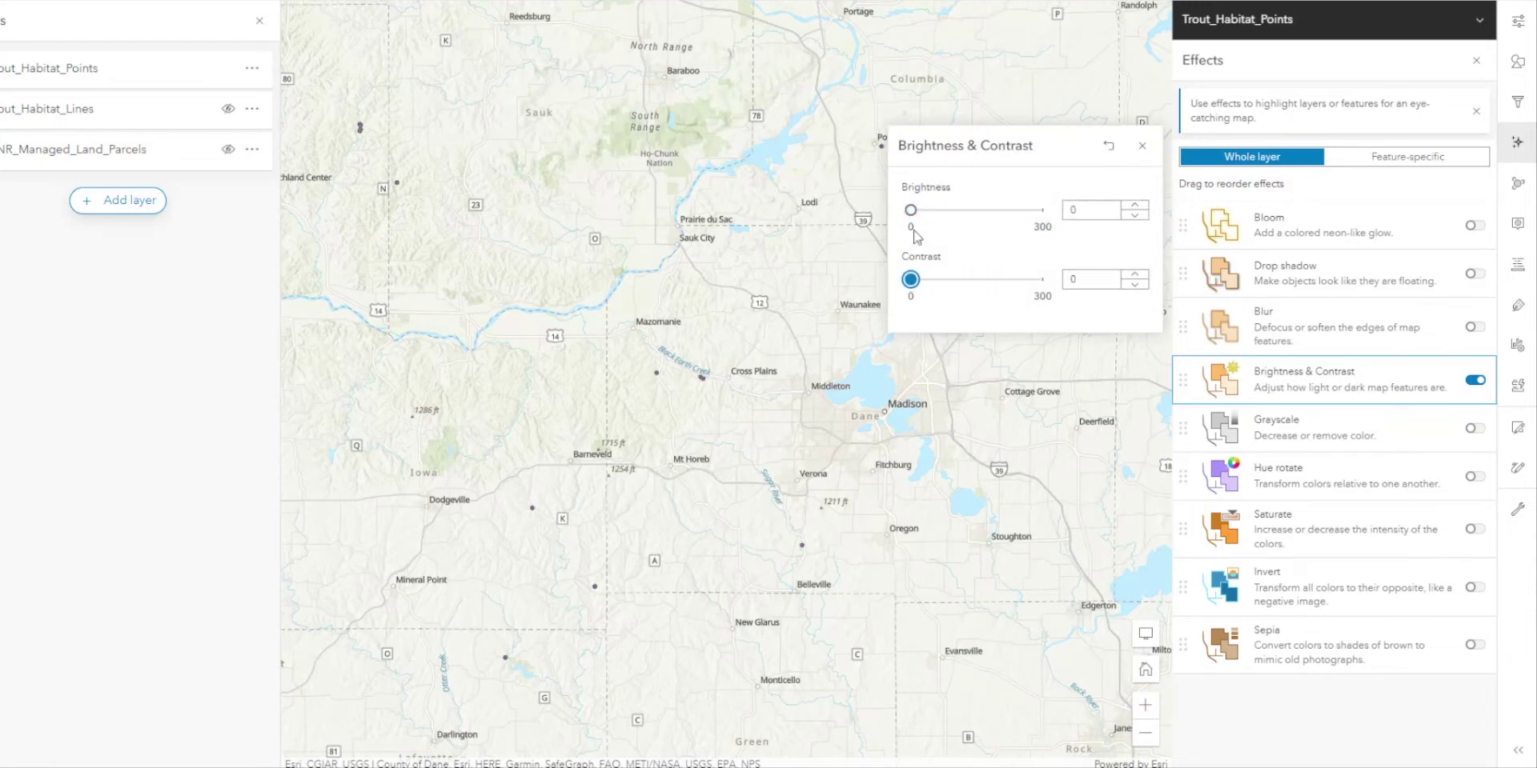
drag(928, 215, 1036, 218)
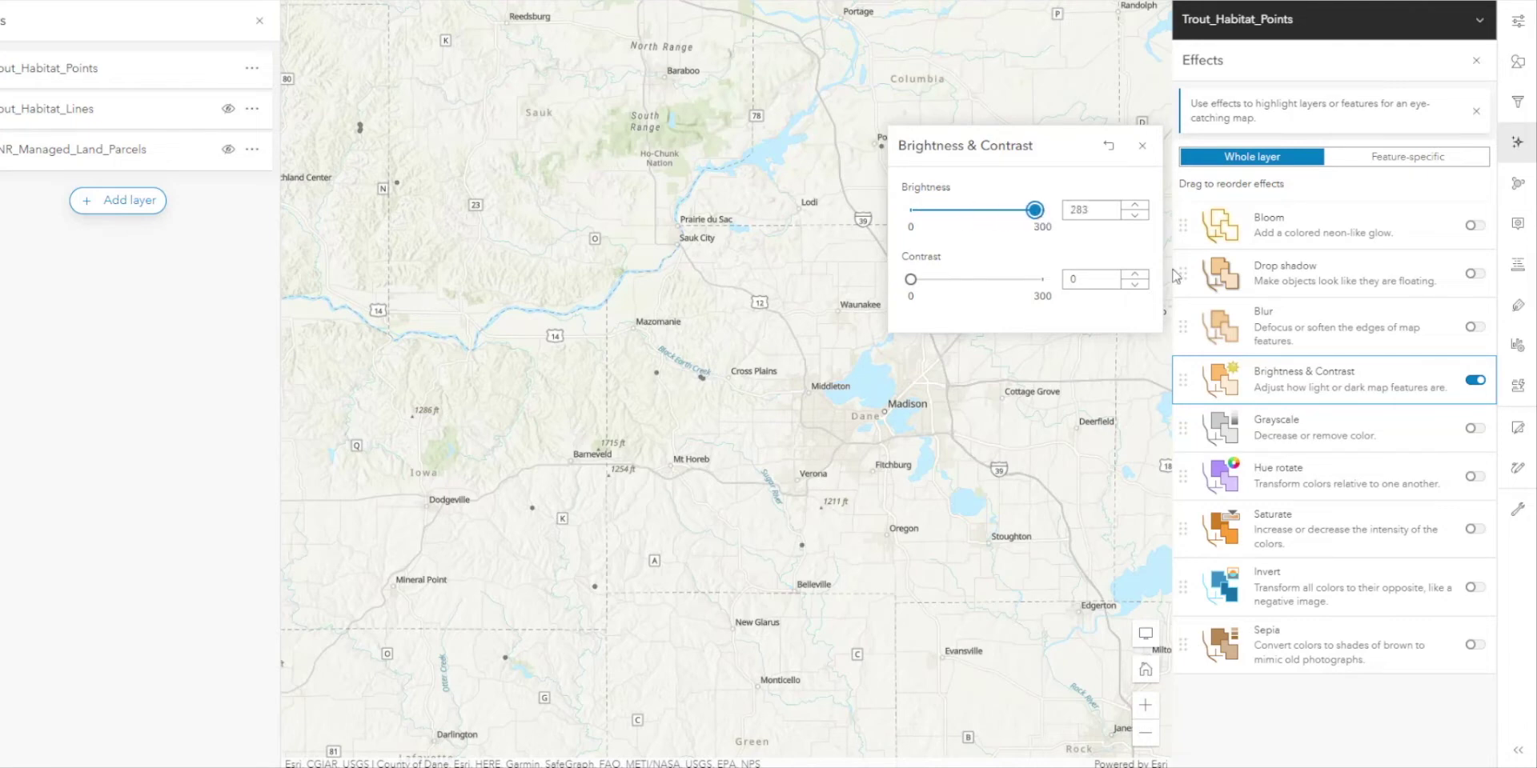
click(1475, 380)
- Try Grayscale at full strength 100, then switch Grayscale off
click(1476, 430)
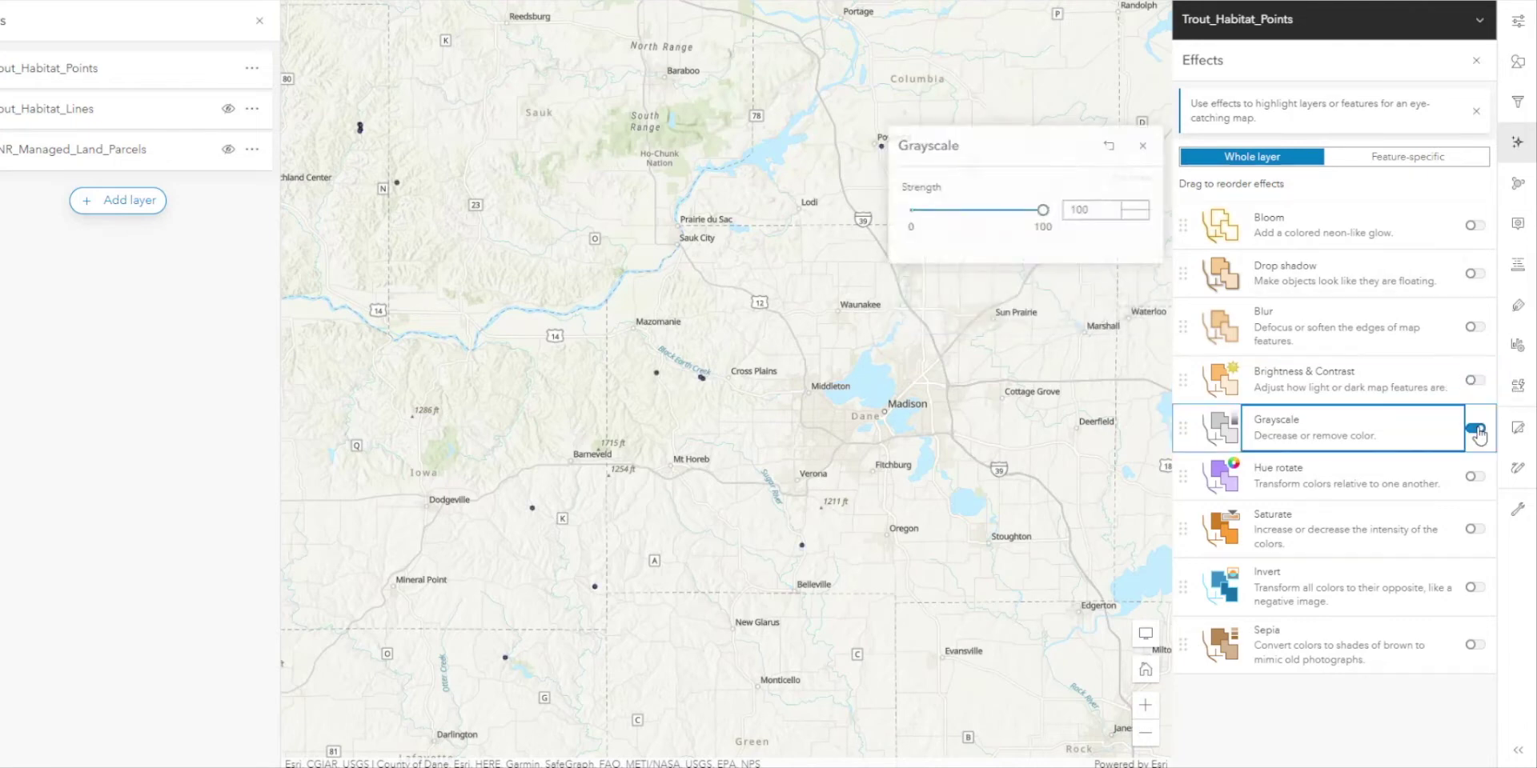
mouse_move(1043, 211)
mouse_down()
mouse_move(888, 231)
mouse_move(1045, 218)
mouse_up()
click(1090, 210)
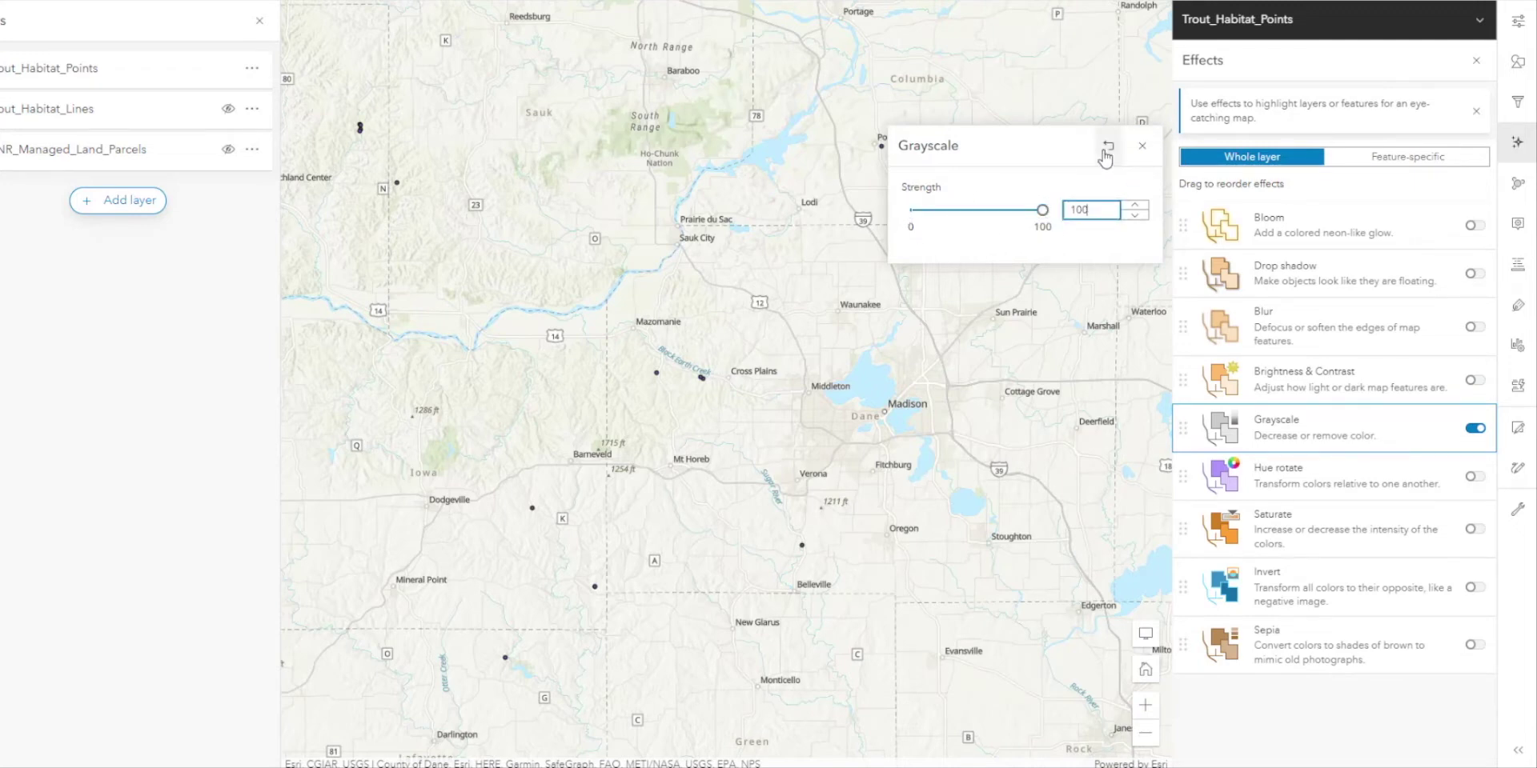
click(1142, 146)
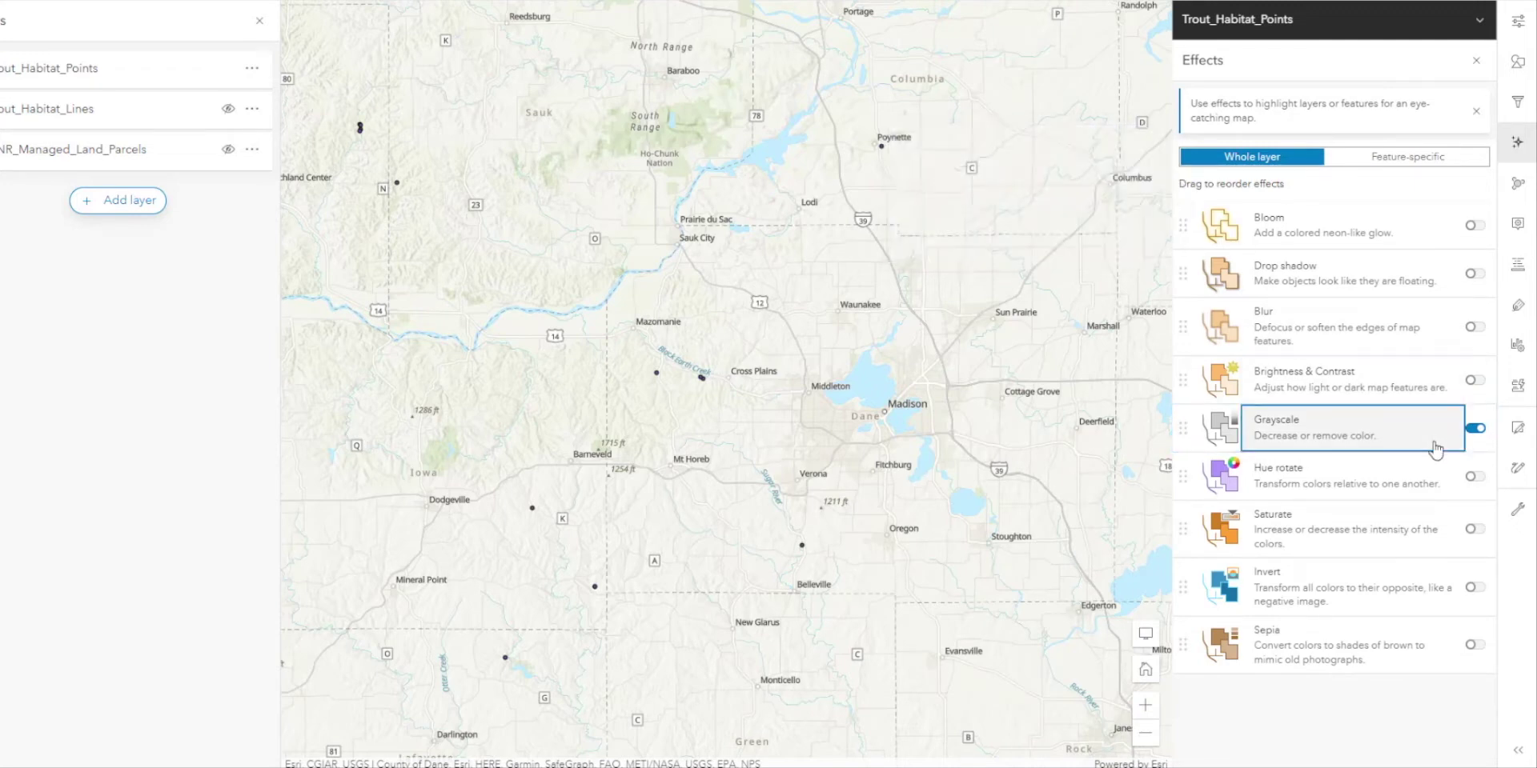
key(Tab)
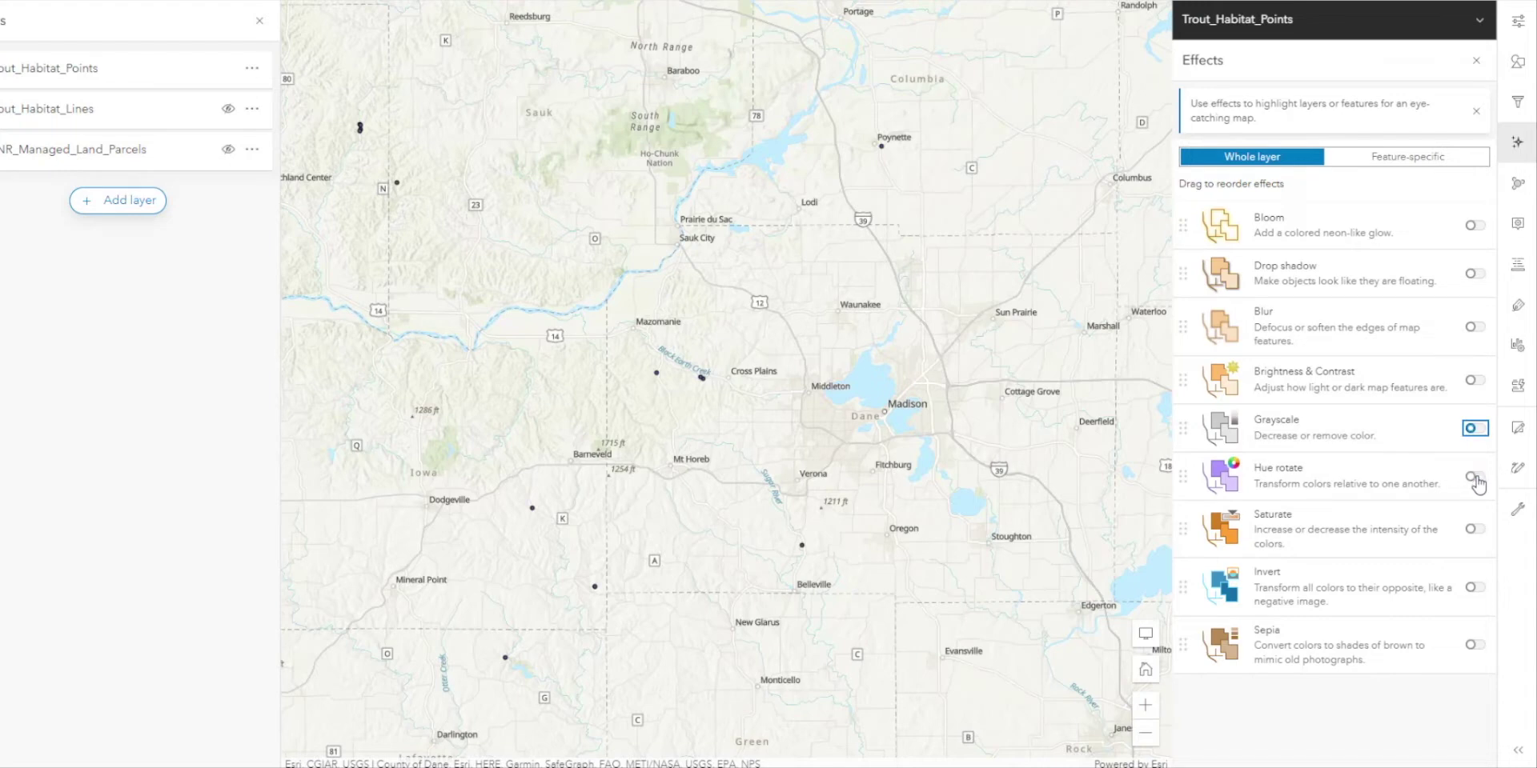
- Enable Hue rotate at 32 degrees and slide it through to 360
click(1475, 477)
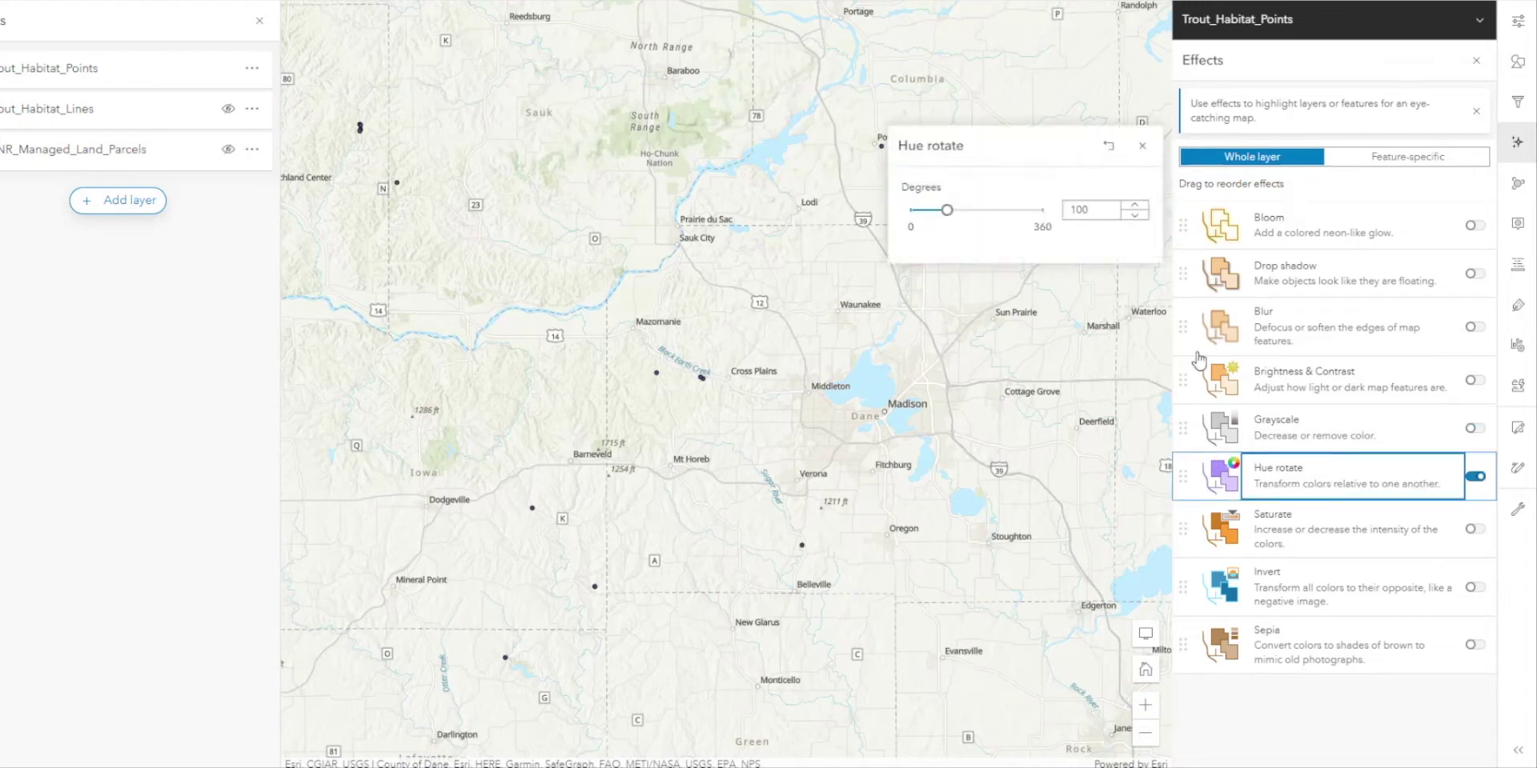
key(Tab)
text(32)
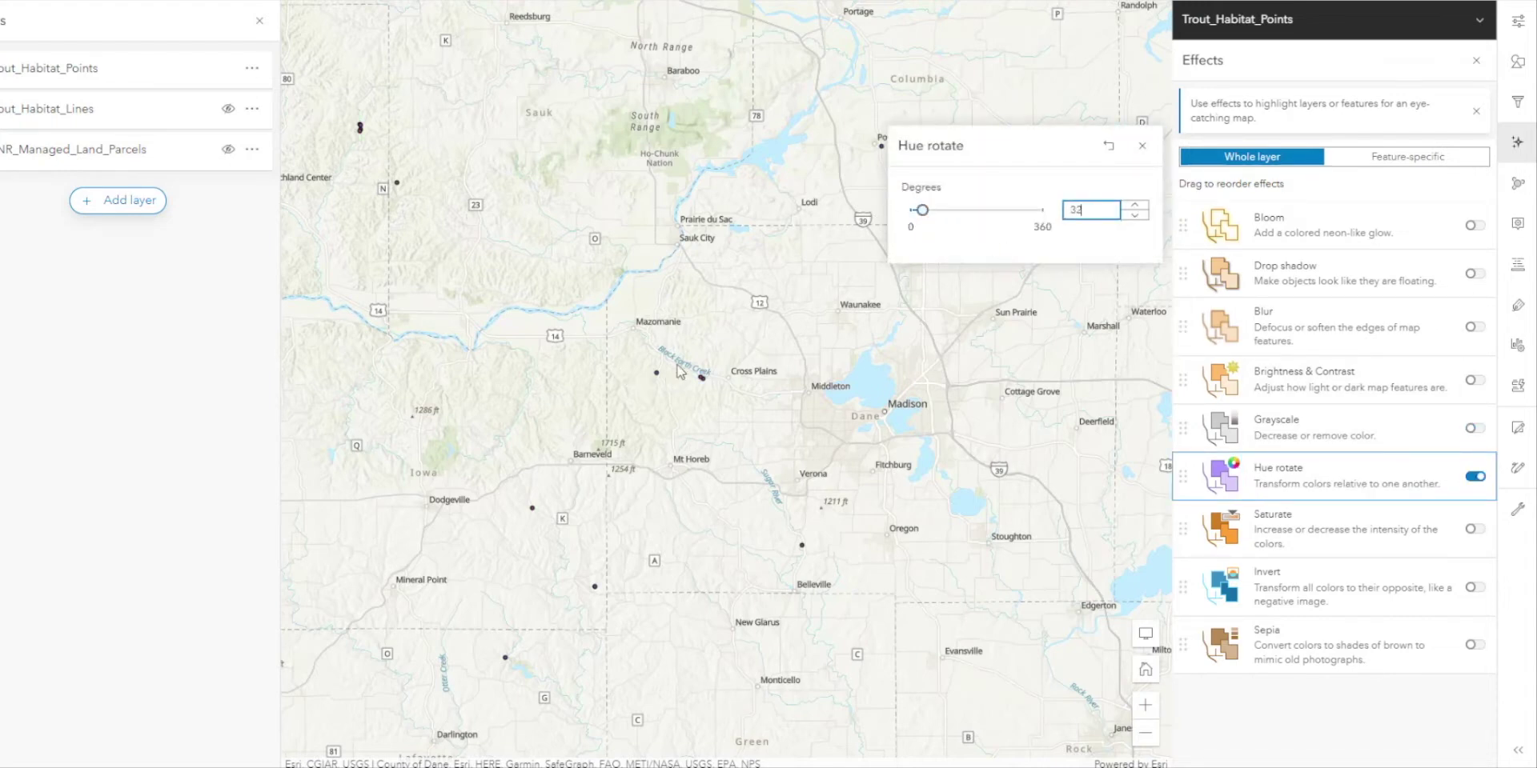
scroll(712, 654, up, 4)
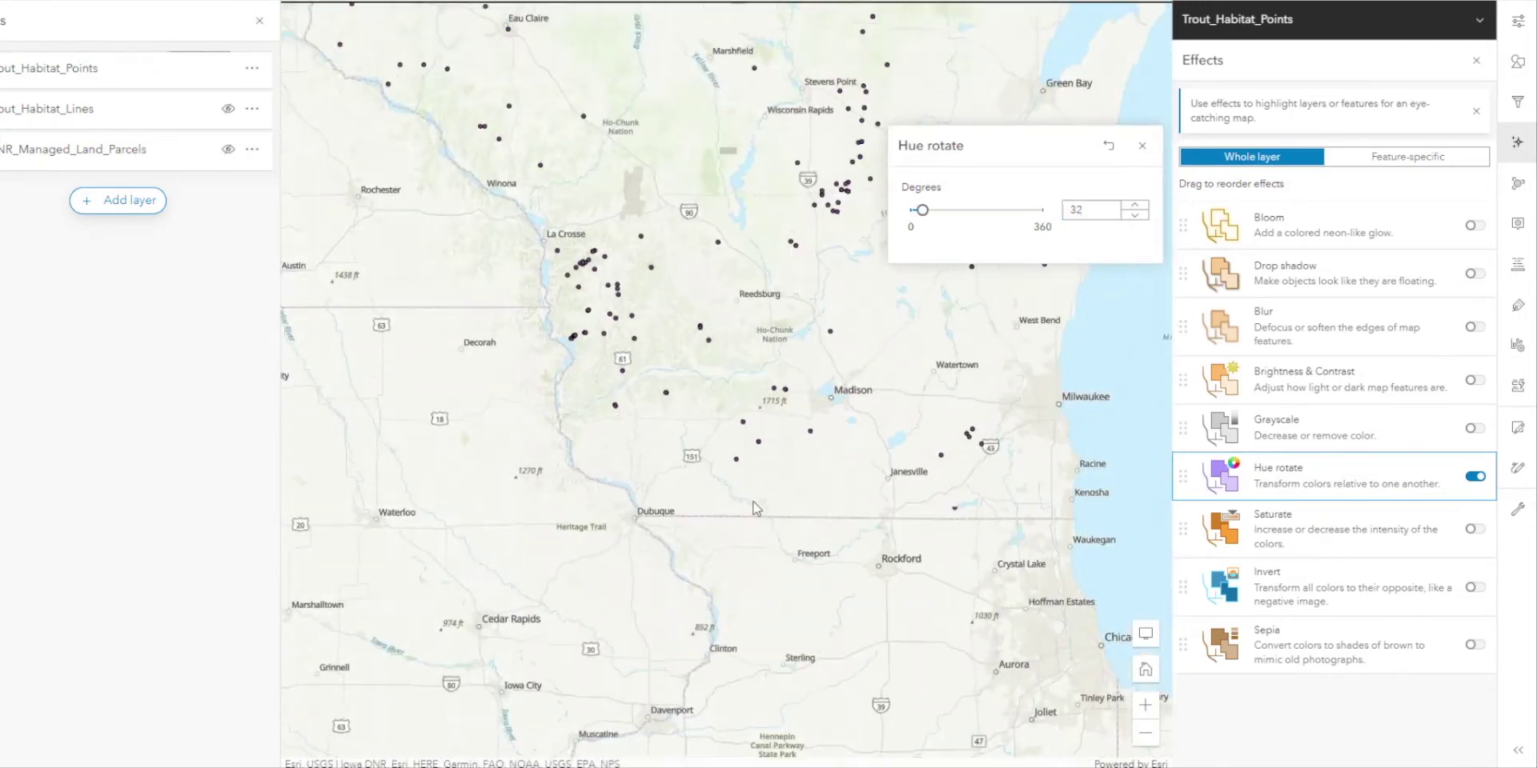
drag(928, 215, 1056, 213)
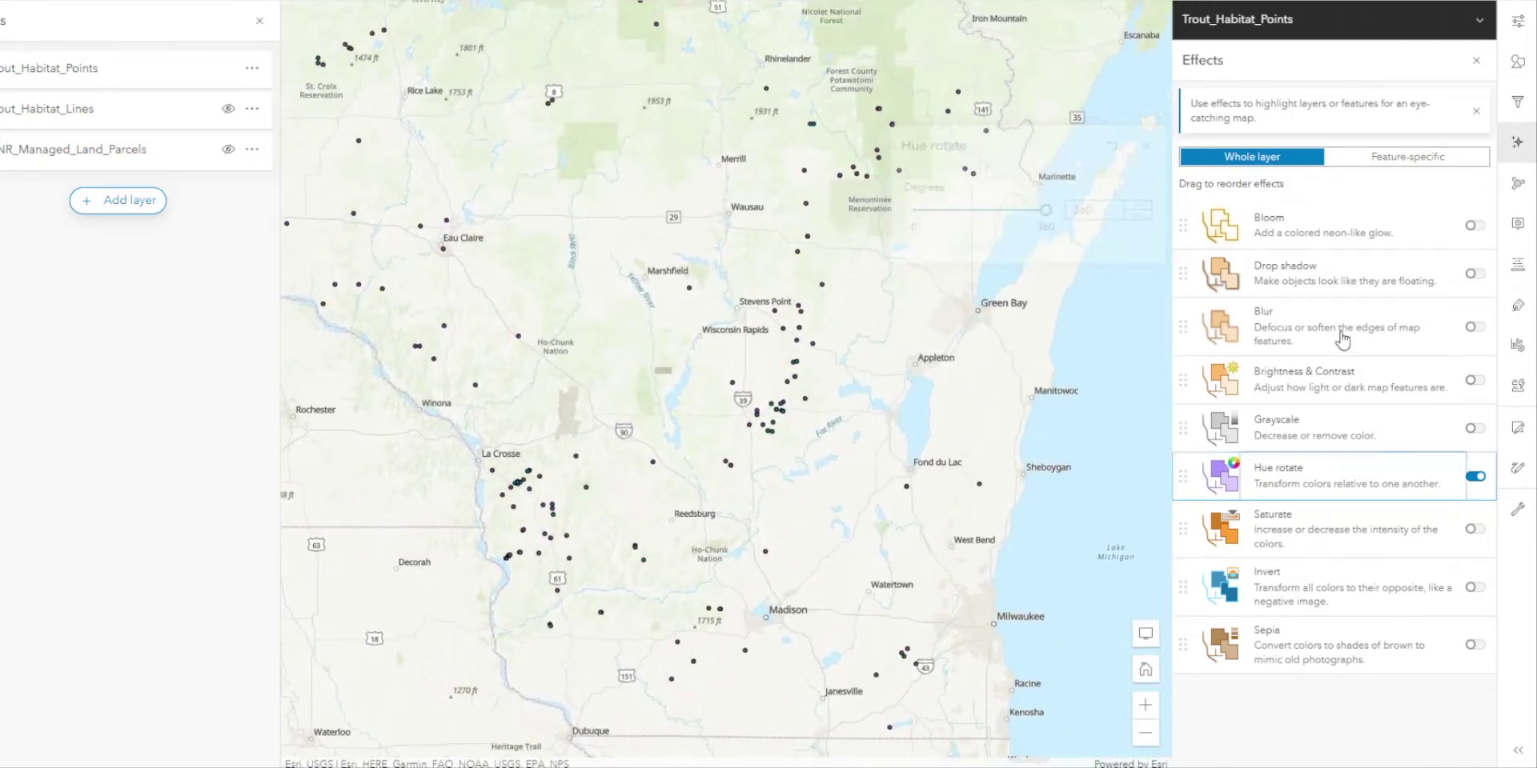
- Turn off Hue rotate, briefly try Saturate at 0 and Invert at 31, then switch both off
click(1475, 476)
click(1479, 530)
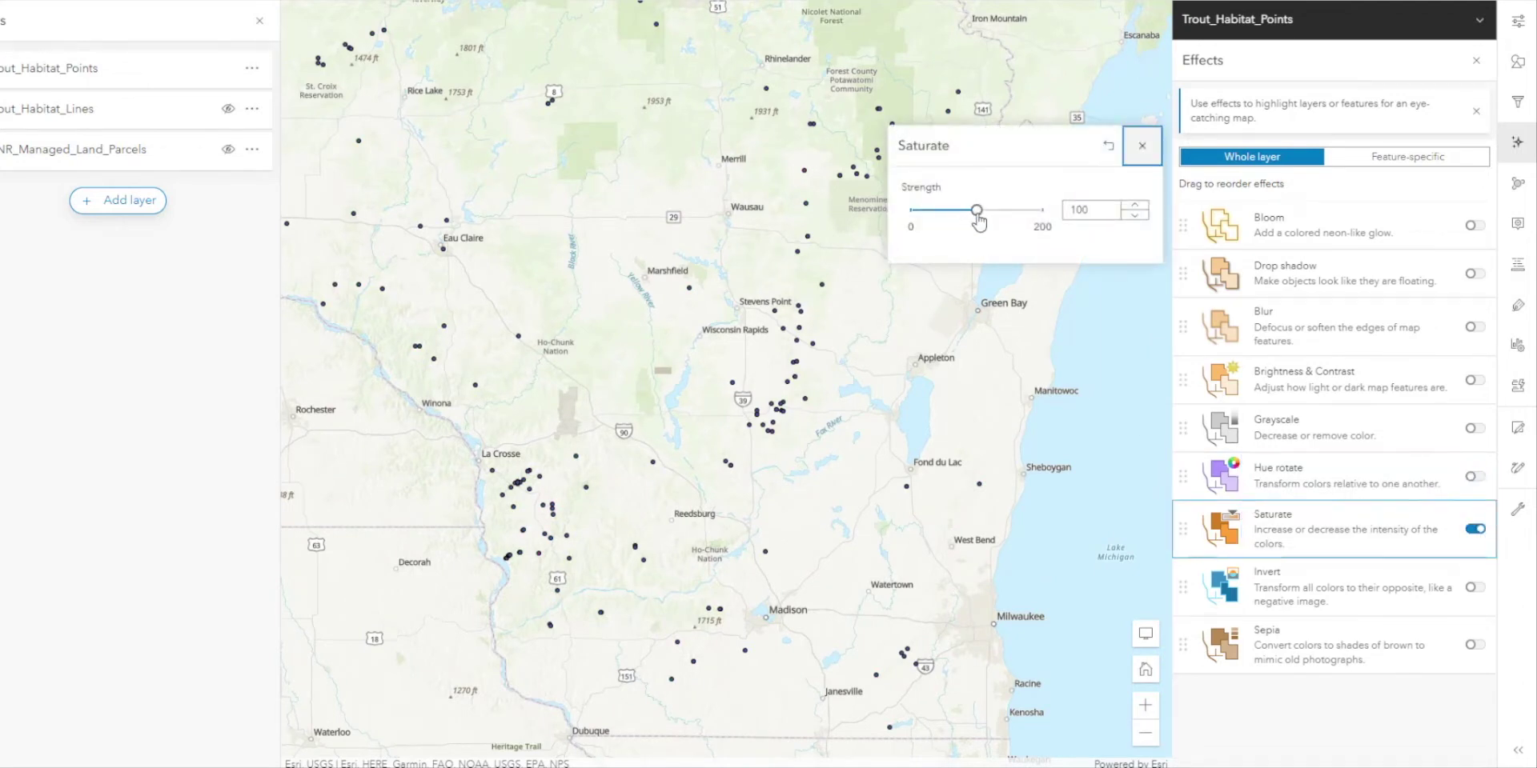
drag(983, 216, 891, 233)
click(1475, 529)
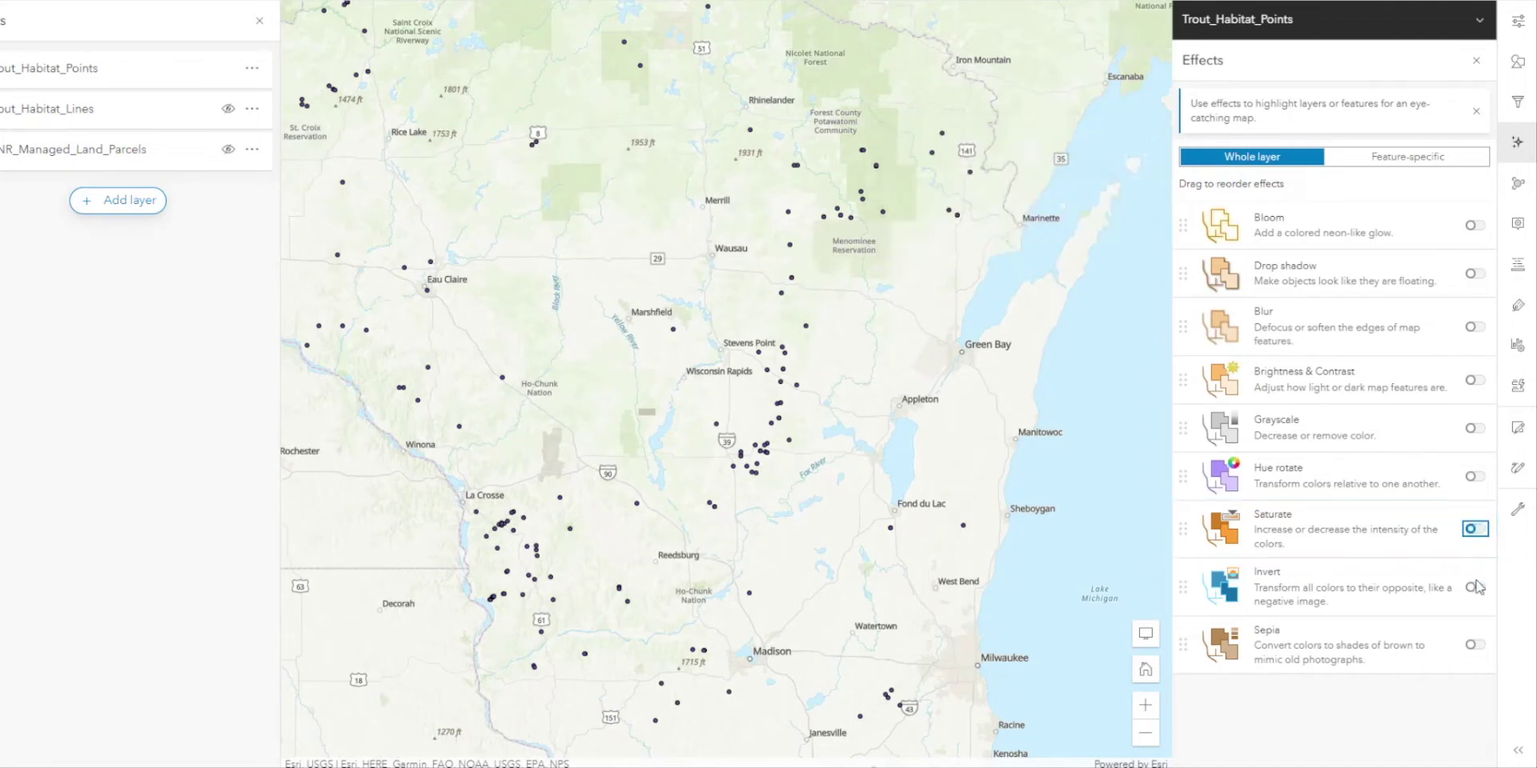
click(1475, 589)
drag(1041, 211, 1129, 242)
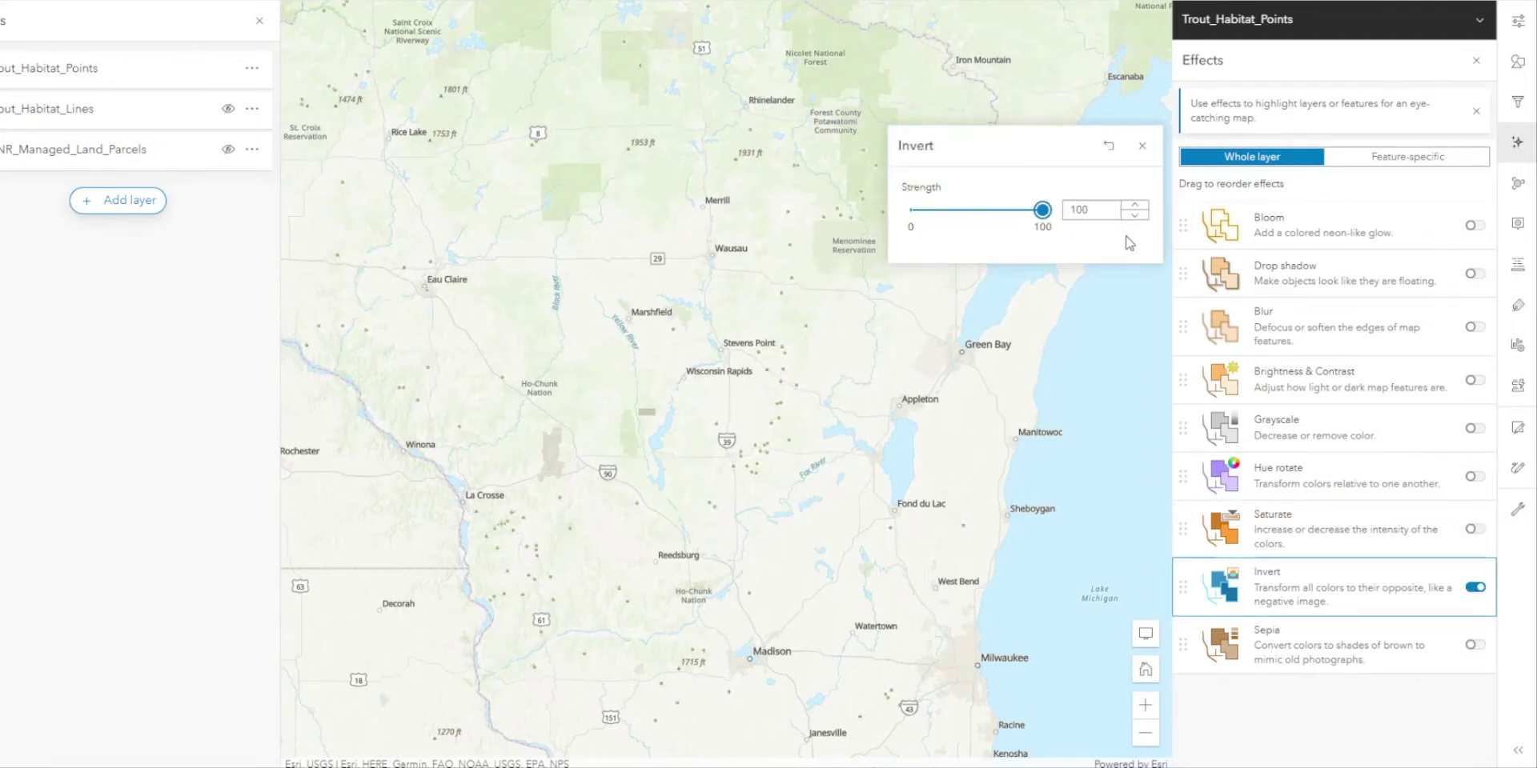
click(1475, 589)
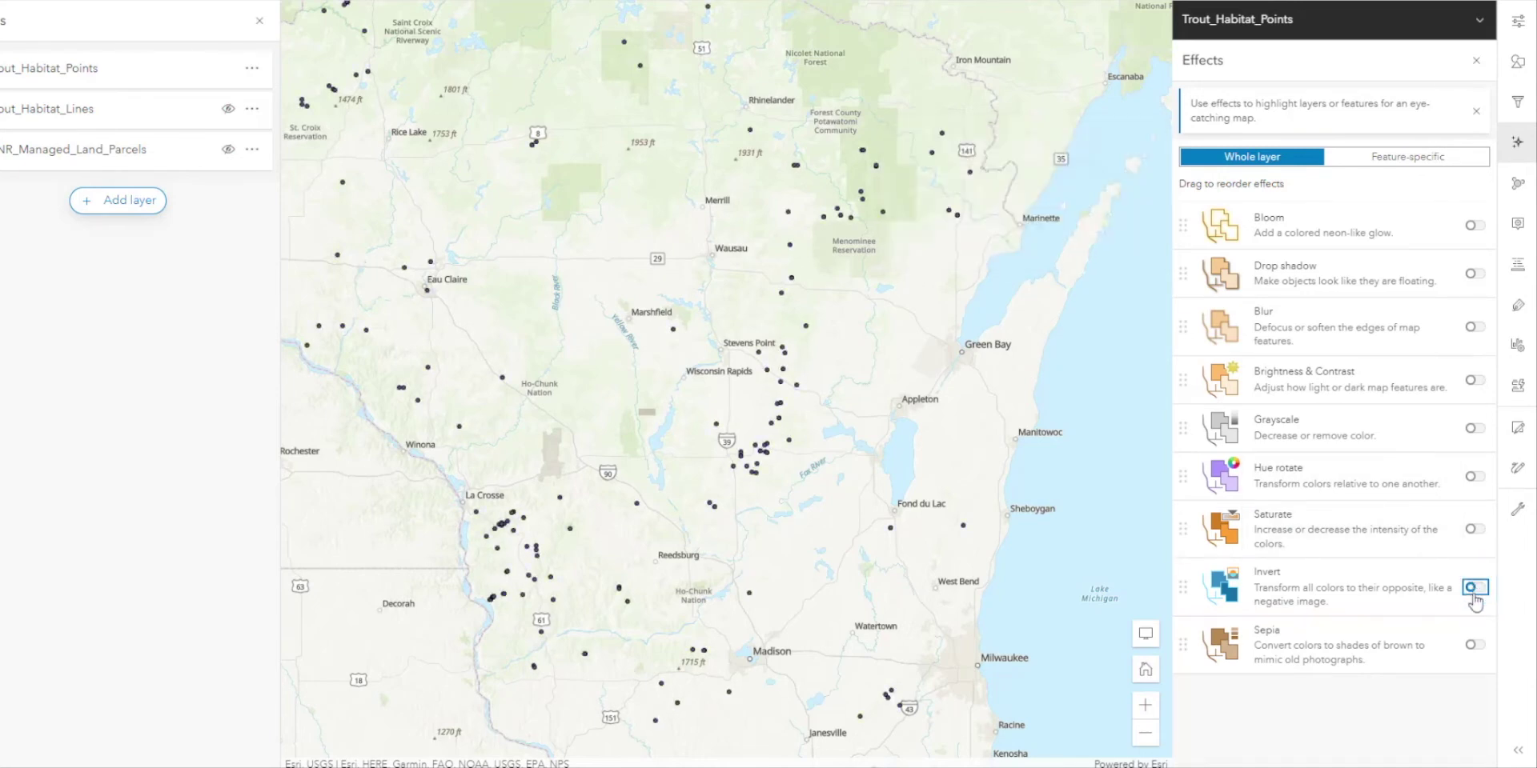
- Enable Sepia and set its strength to about 42
click(1476, 645)
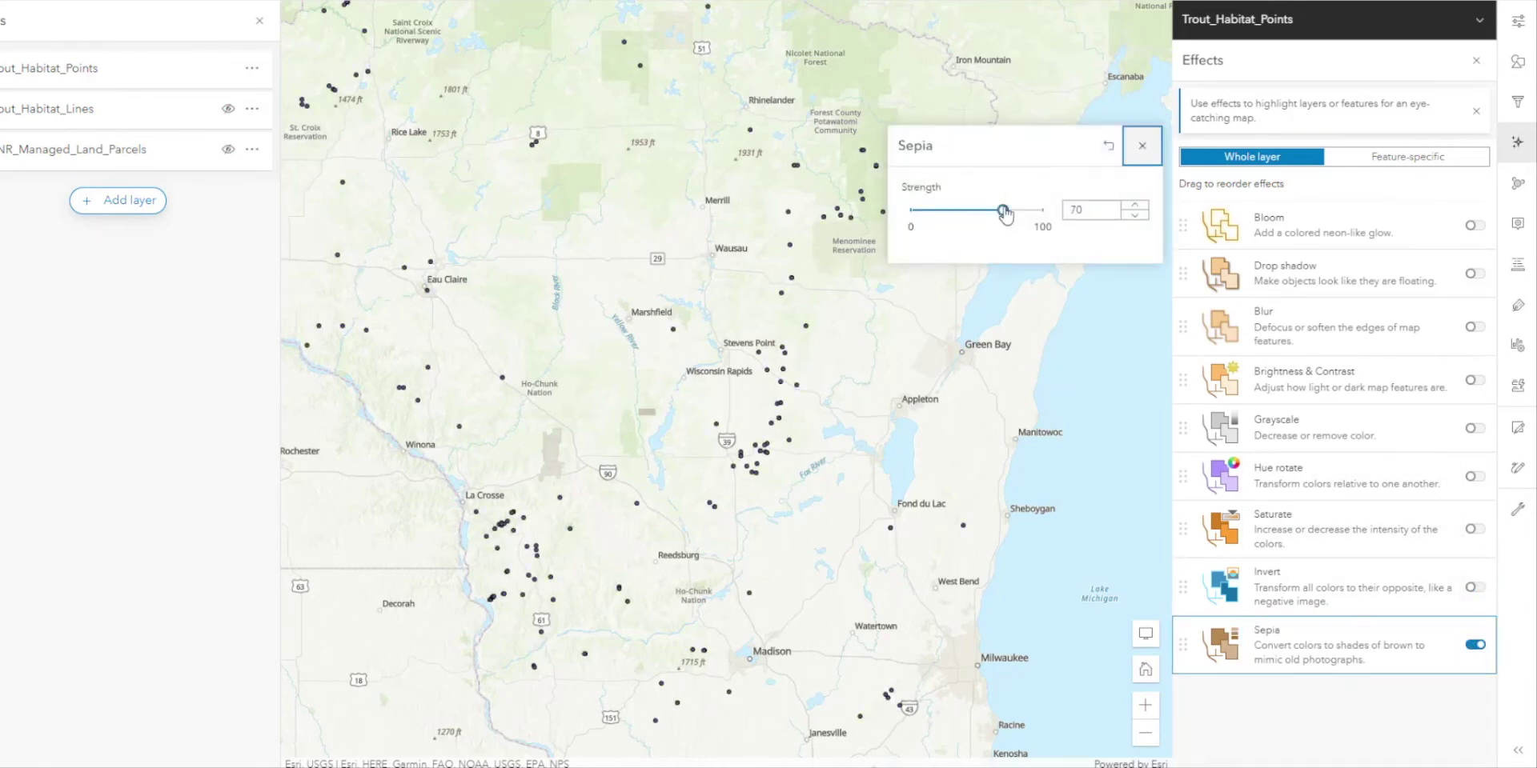
drag(1001, 212, 942, 221)
click(967, 210)
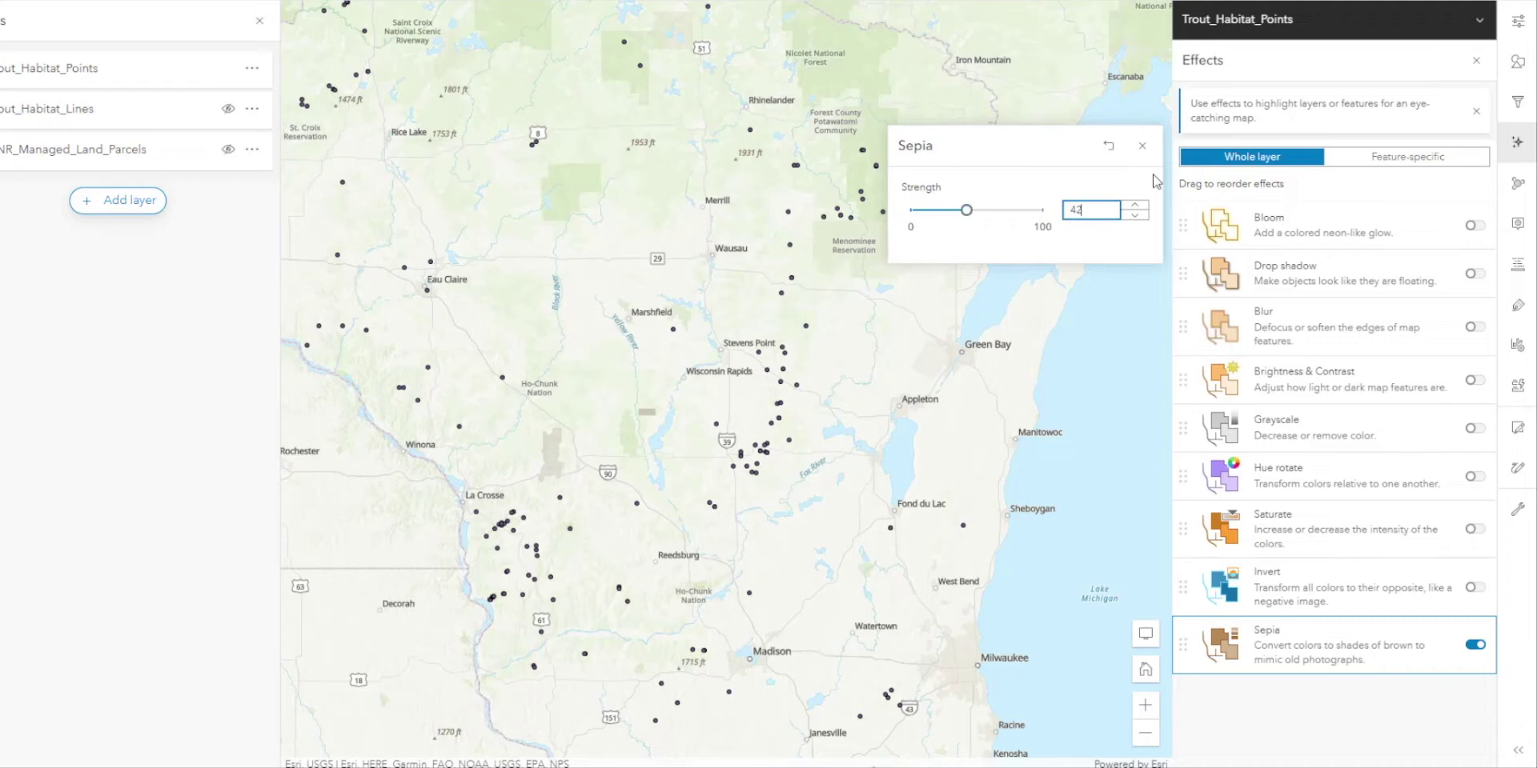
- Choose the Drop Shadow + Gray emphasis with the expression OBJECTID is greater than 437
click(1142, 145)
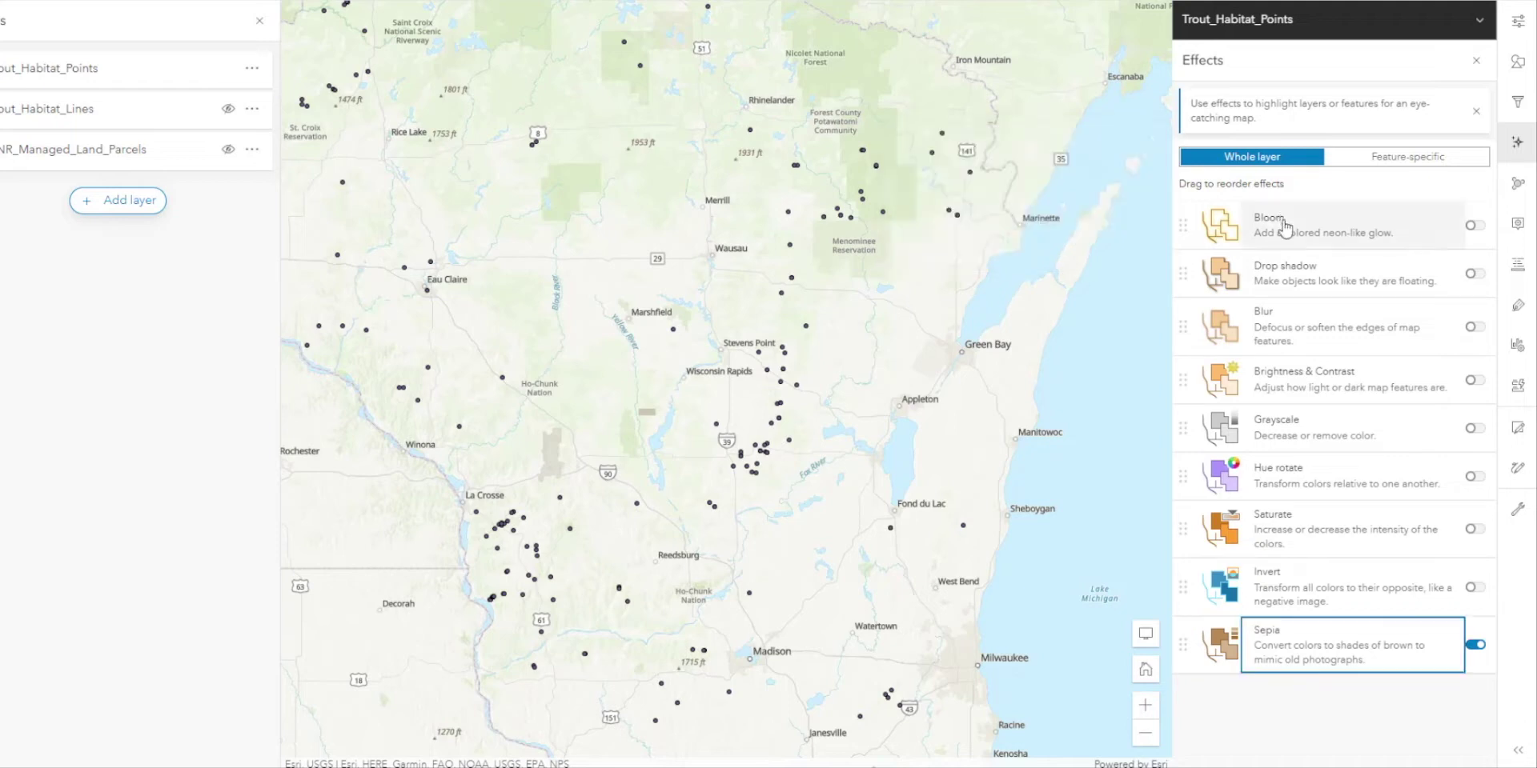
click(1387, 166)
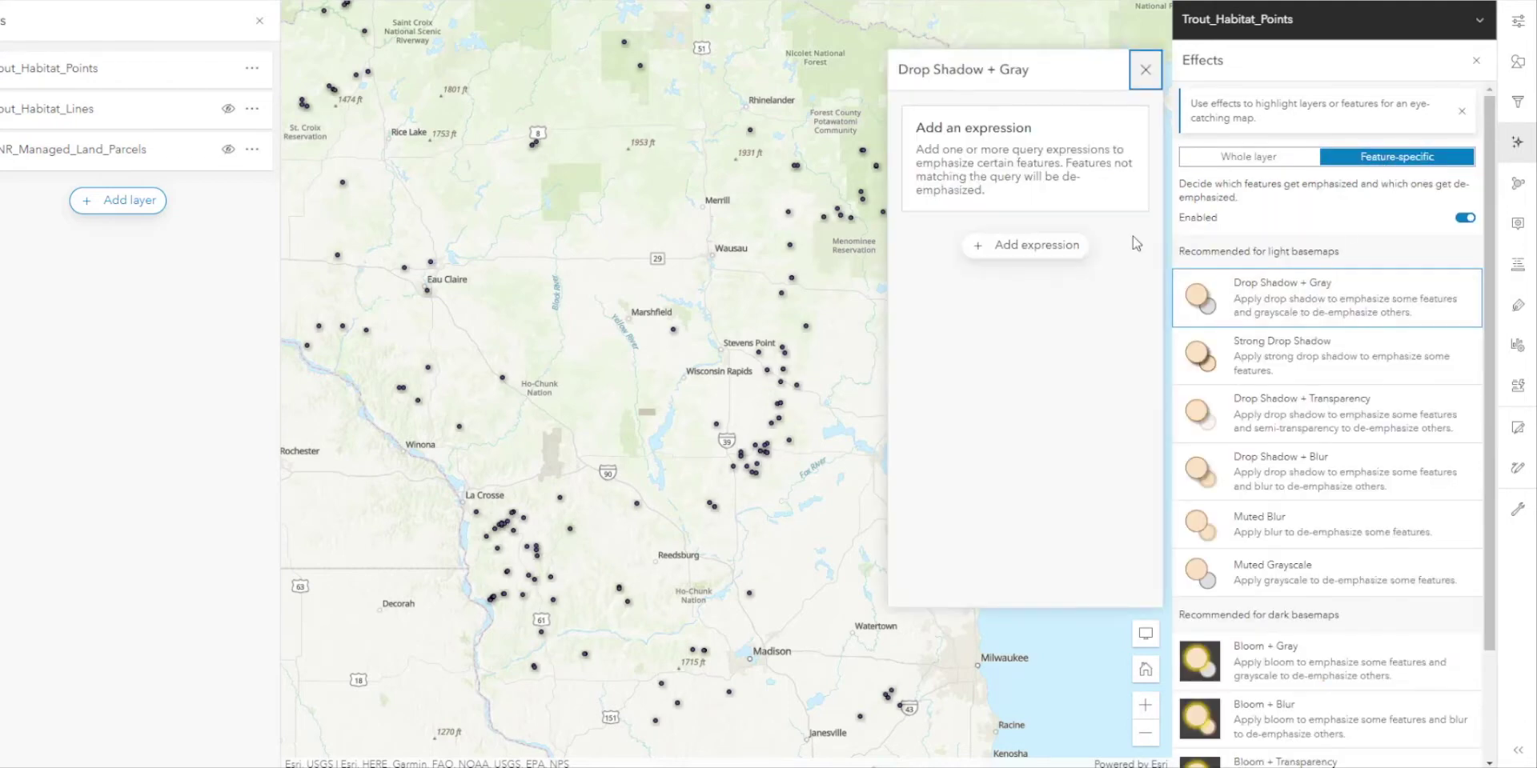
click(1041, 247)
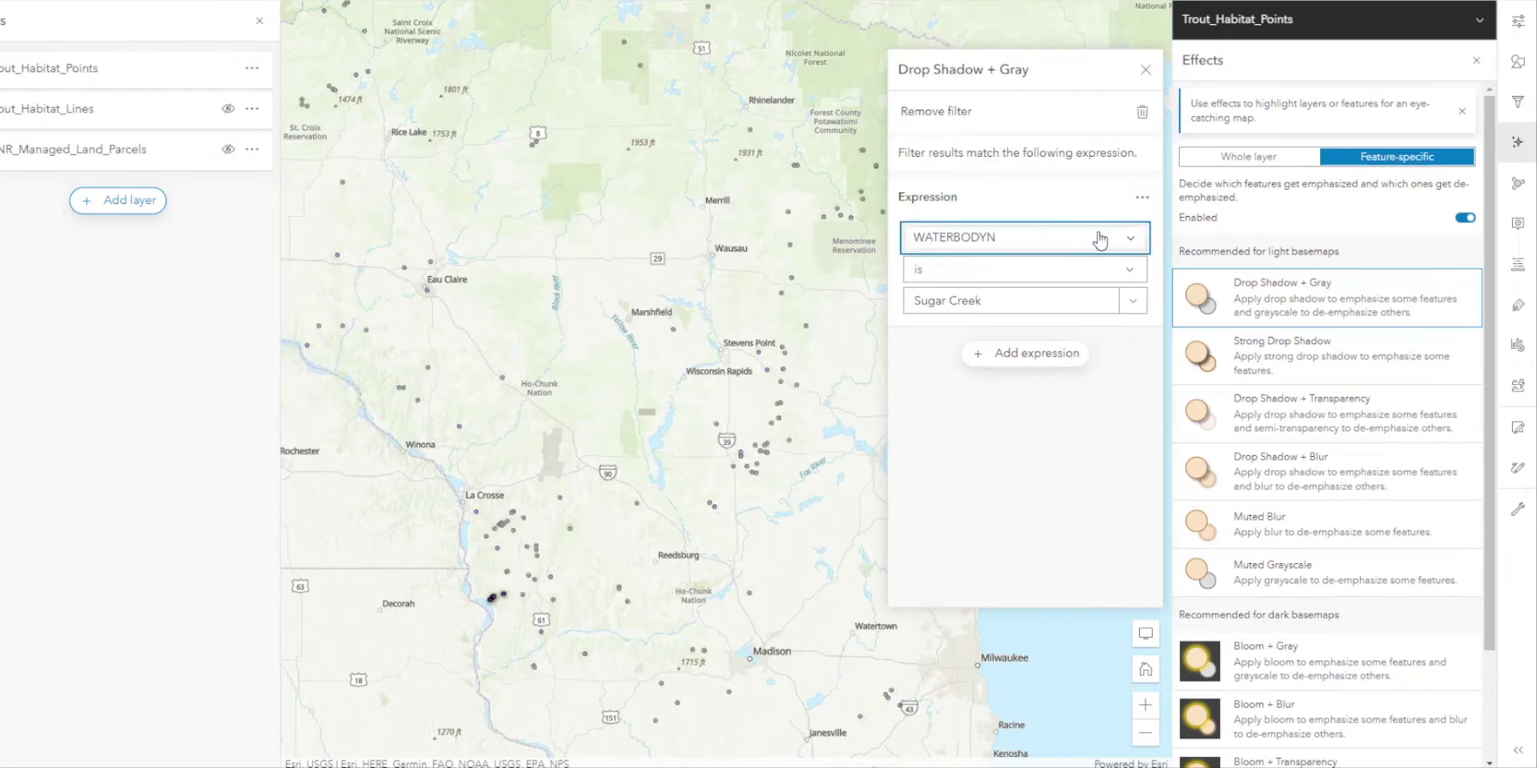
click(1127, 239)
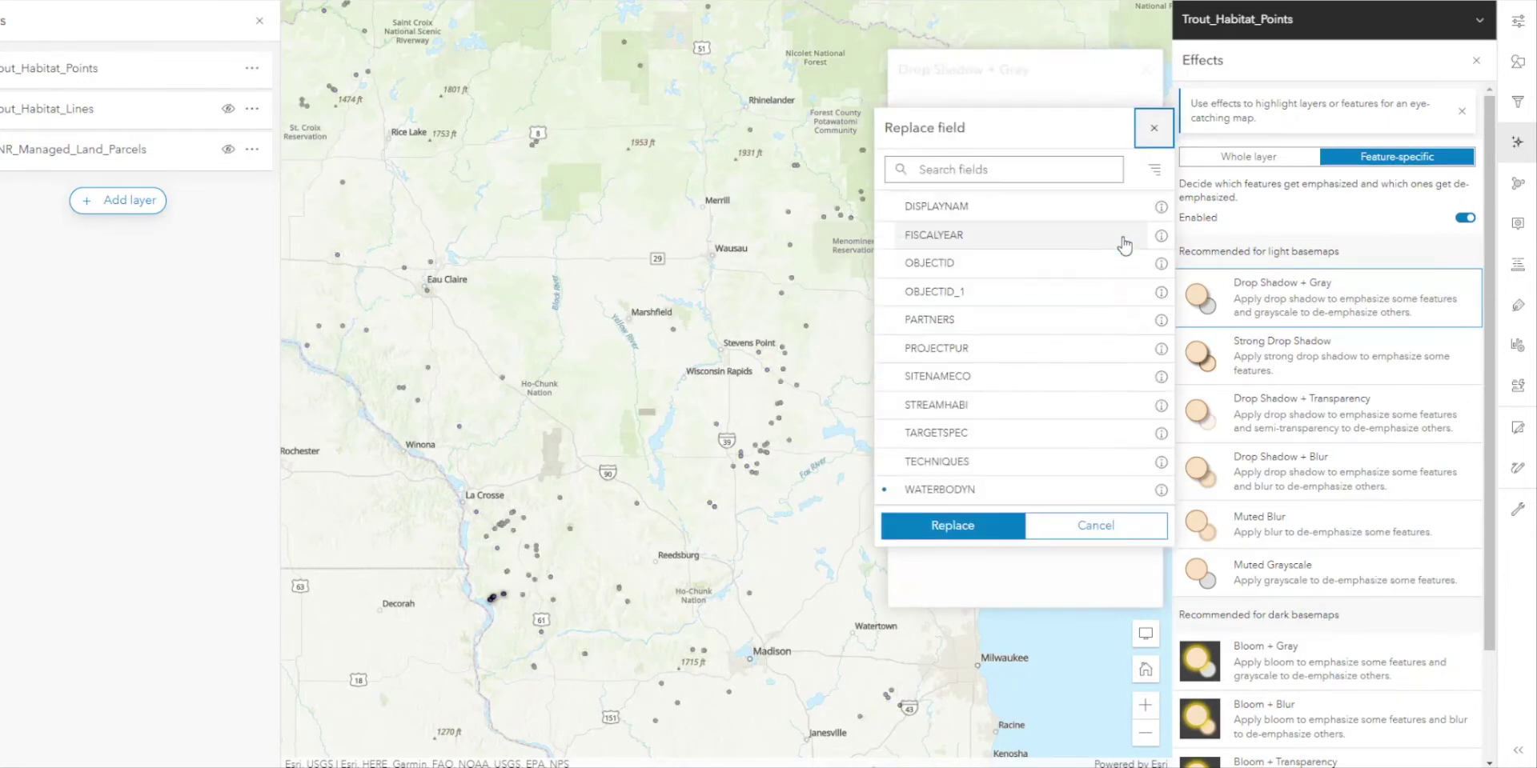
click(978, 271)
click(1010, 528)
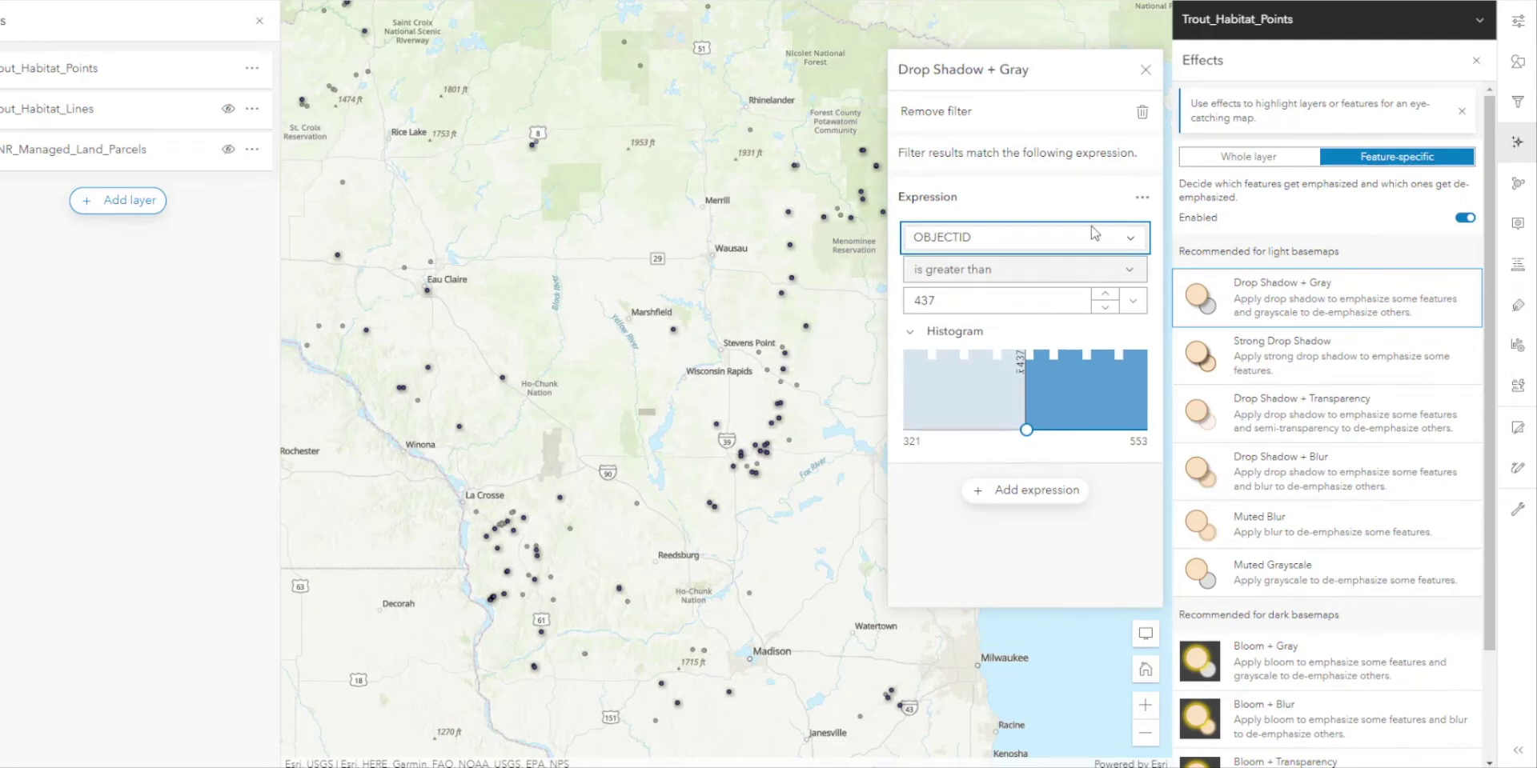
- Compare Strong Drop Shadow, Drop Shadow + Transparency and Drop Shadow + Blur, lowering the threshold to 321
click(1145, 72)
click(1361, 304)
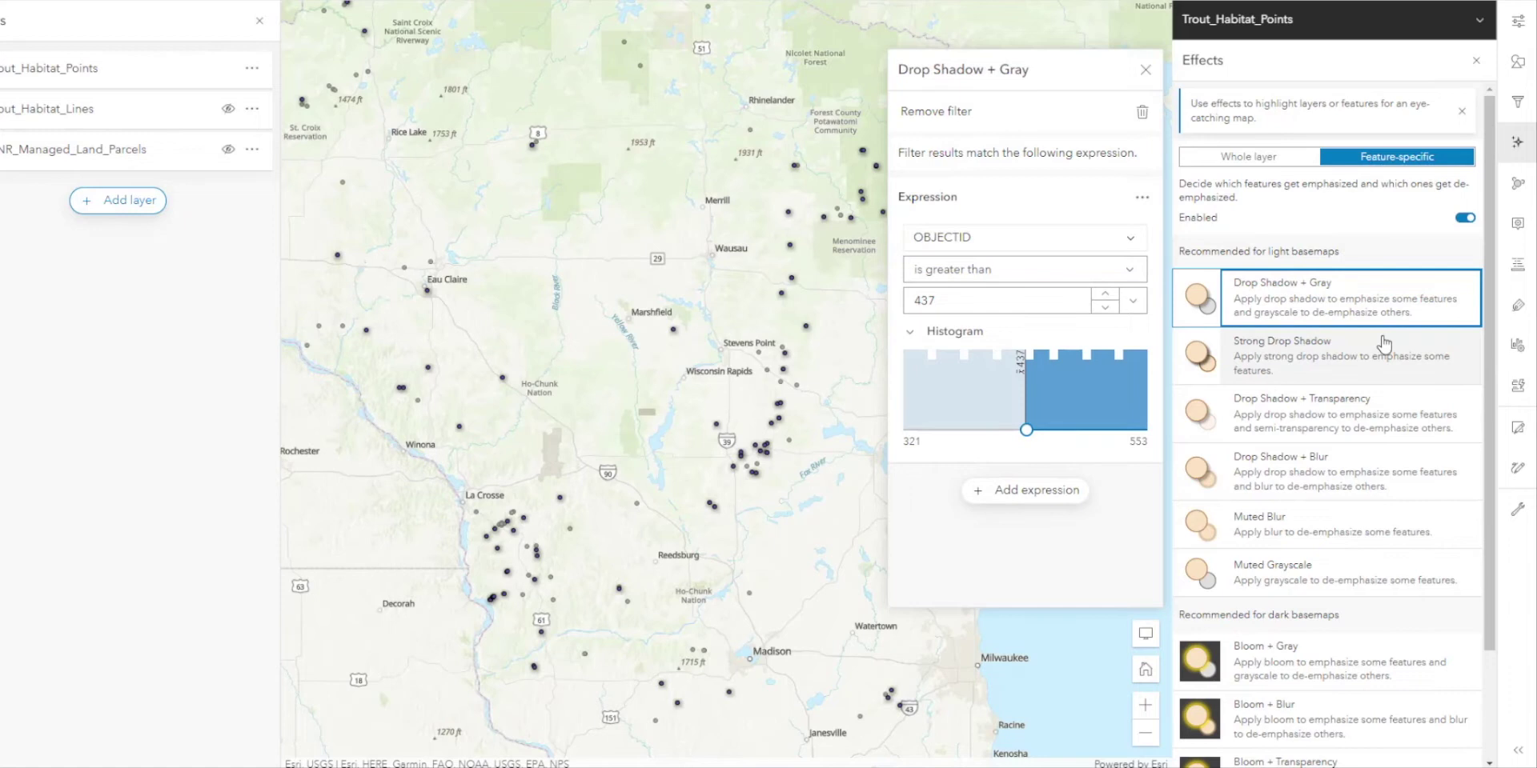
click(1300, 365)
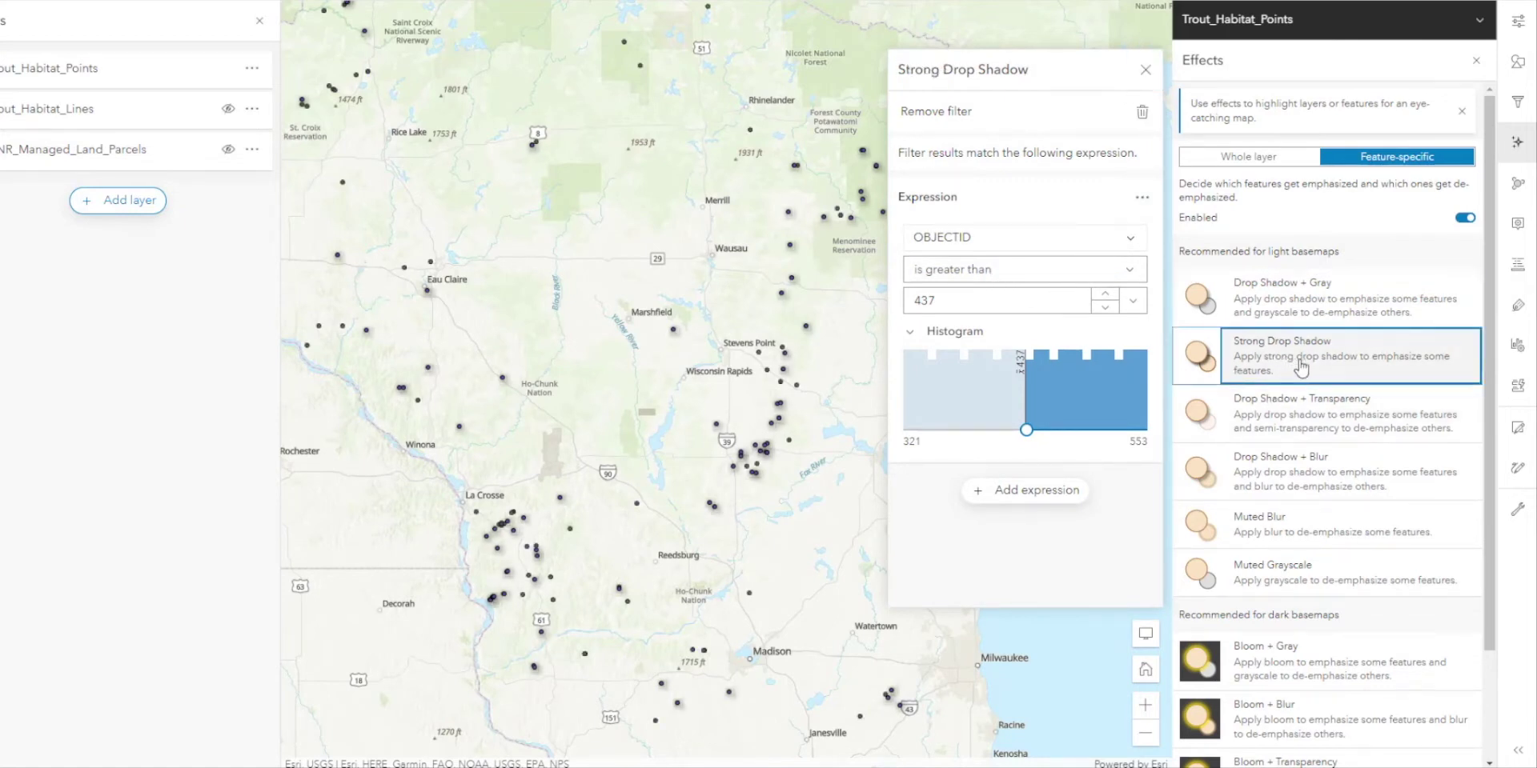
click(1317, 407)
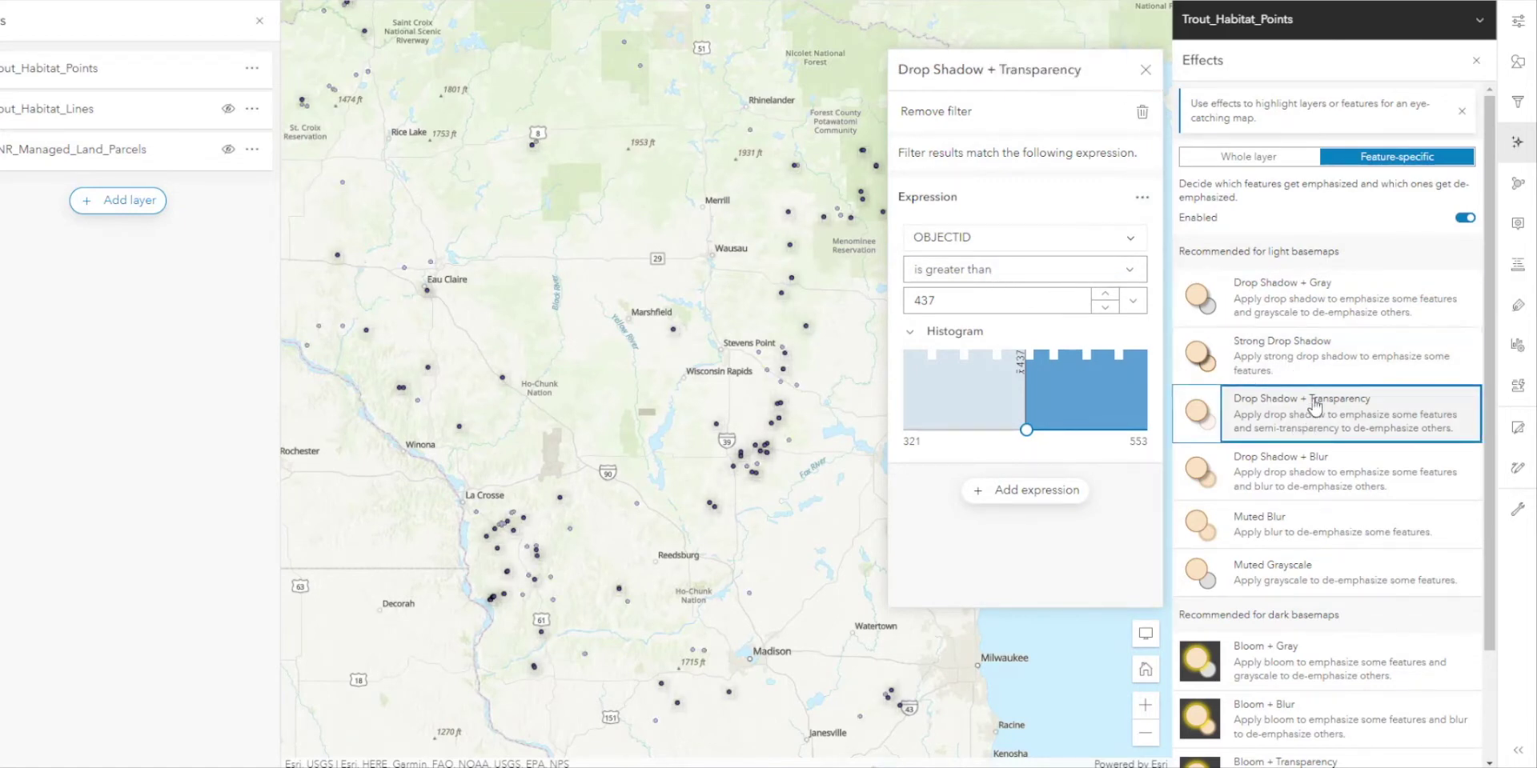
click(1305, 477)
scroll(1300, 464, down, 1)
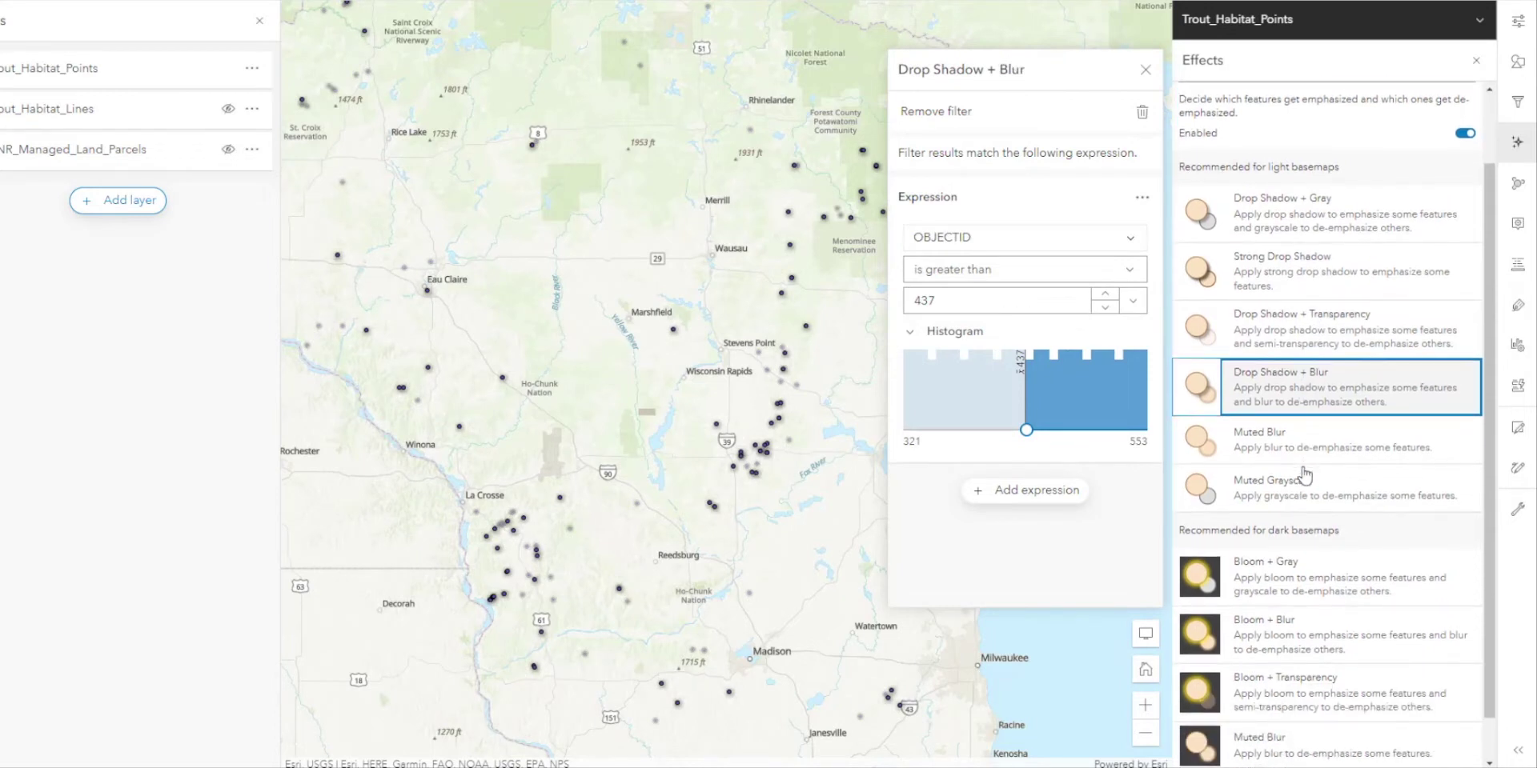
mouse_move(1026, 430)
mouse_down()
mouse_move(906, 455)
mouse_move(1144, 453)
mouse_move(1033, 448)
mouse_up()
click(1145, 69)
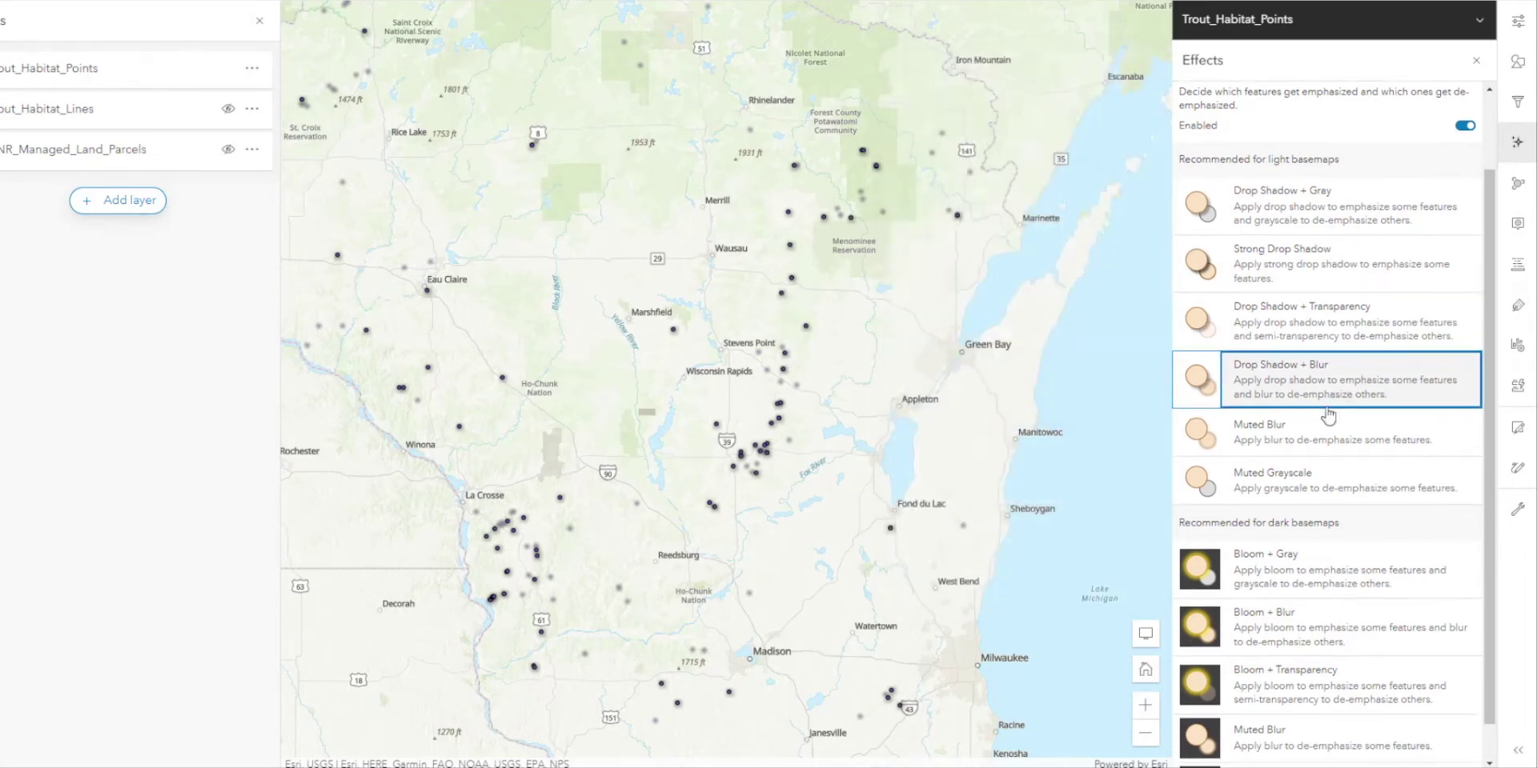
scroll(1329, 412, down, 1)
- Try Bloom + Gray at 426, Bloom + Blur and Bloom + Transparency, finishing on Muted Blur at 366
click(1300, 519)
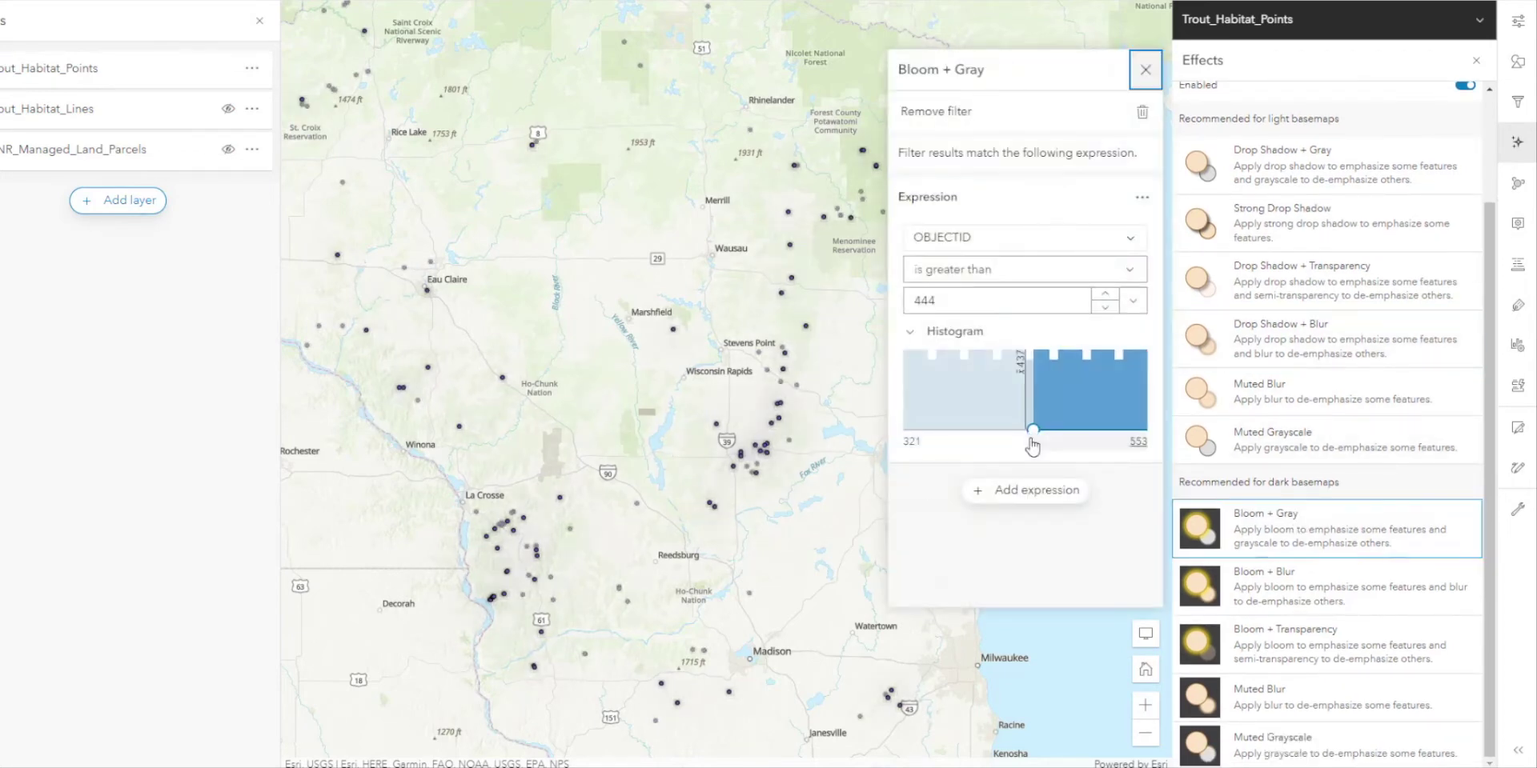
mouse_move(1031, 430)
mouse_down()
mouse_move(950, 430)
mouse_move(1057, 433)
mouse_up()
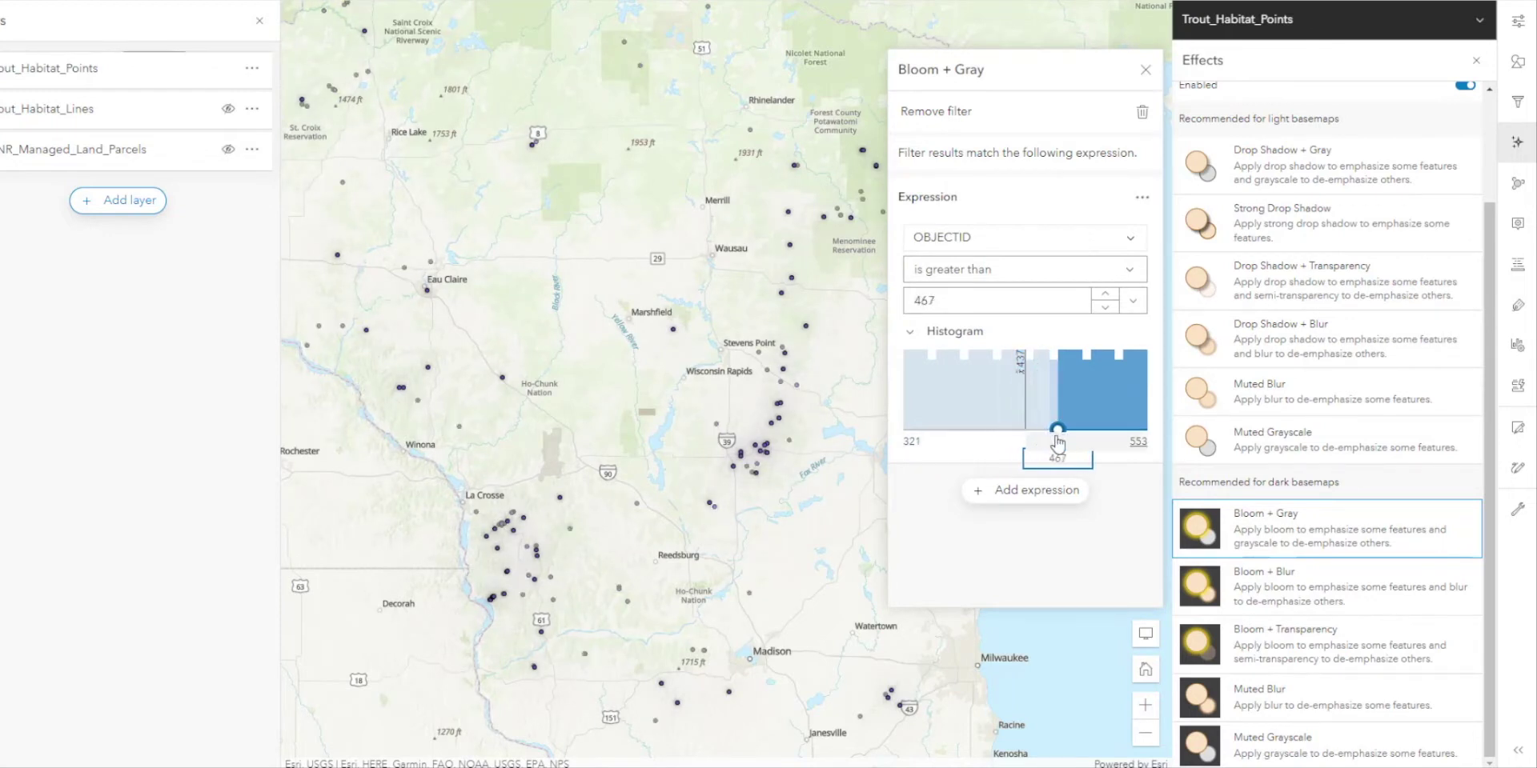
click(1246, 591)
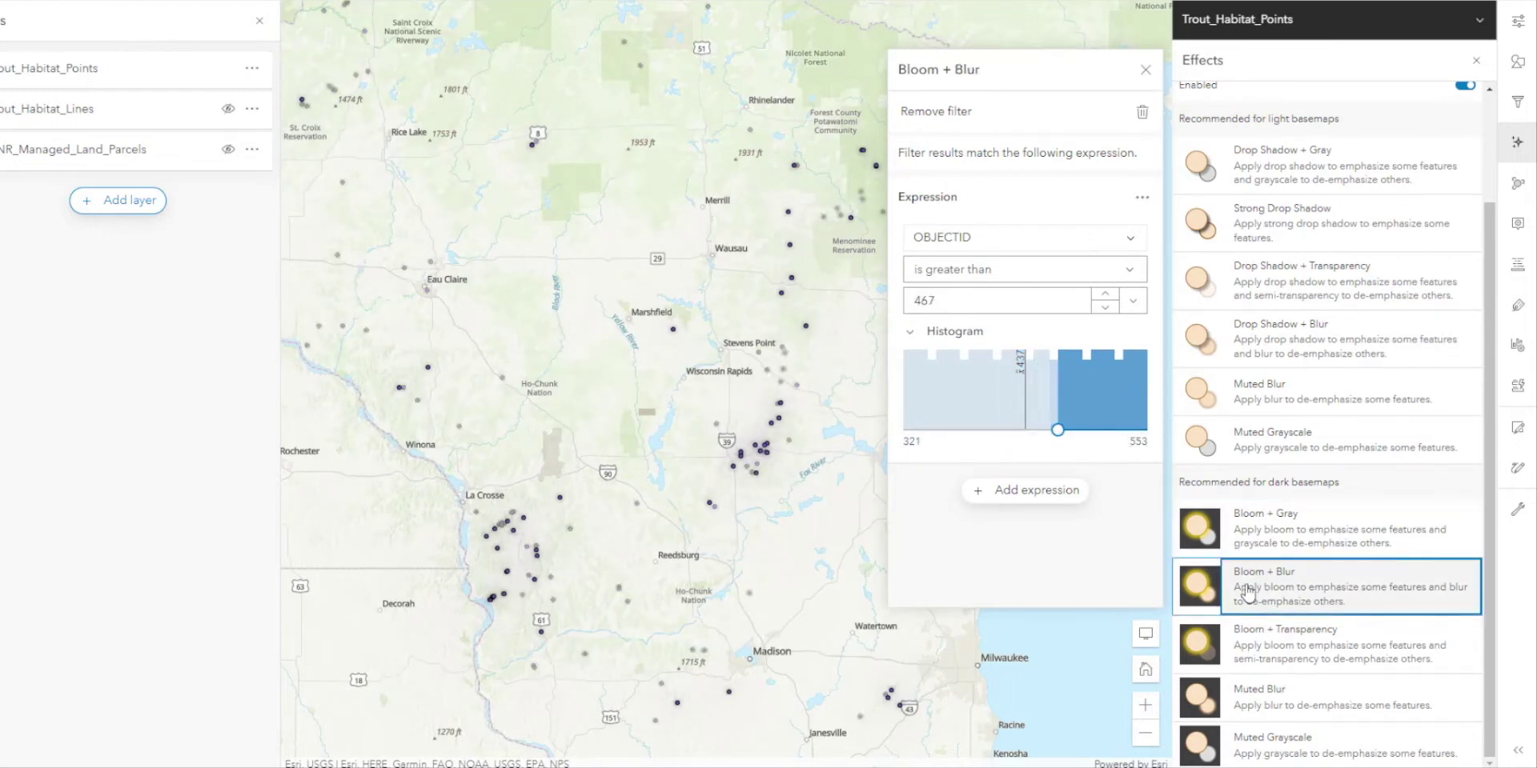
click(1274, 639)
click(1272, 698)
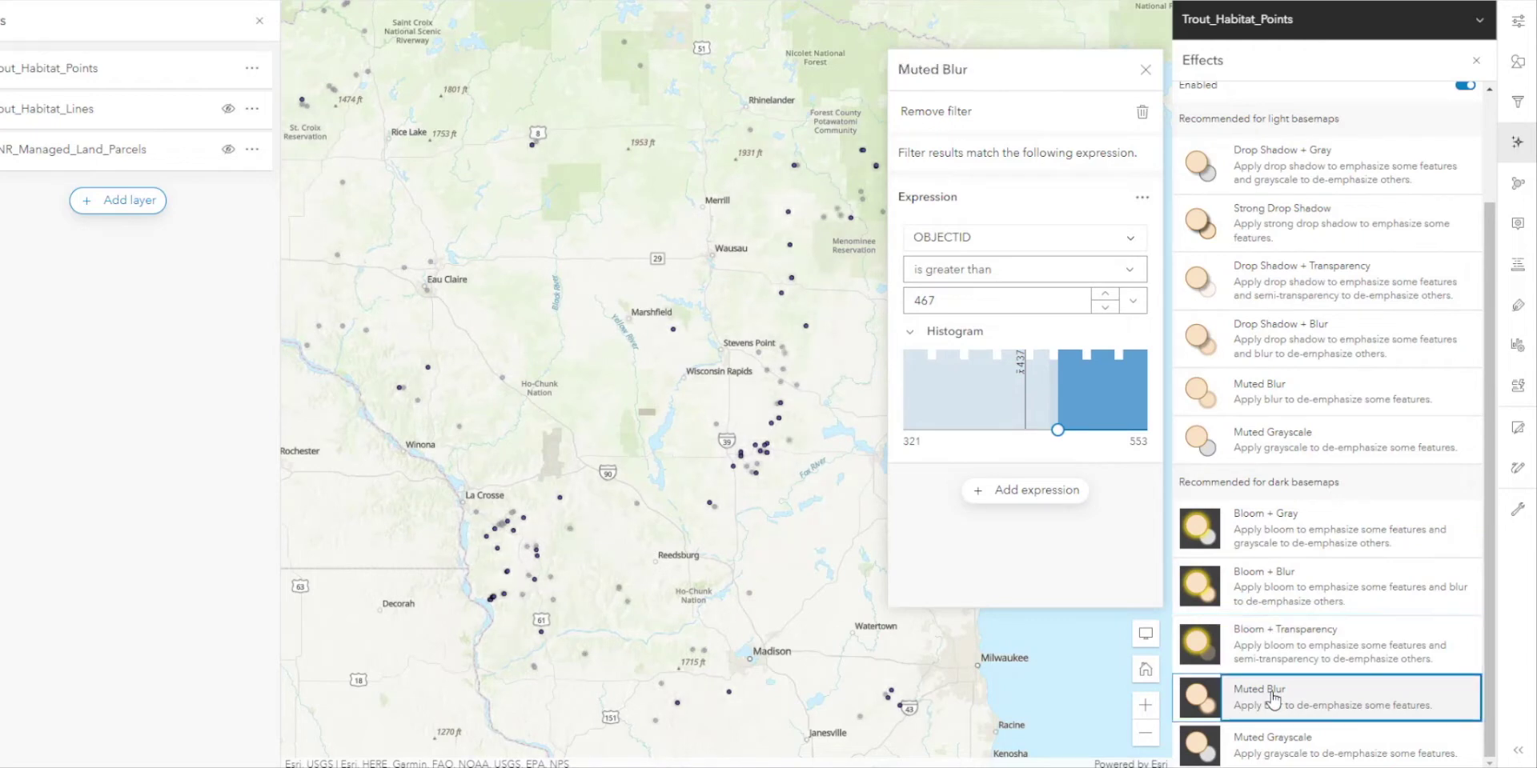
mouse_move(1055, 432)
mouse_down()
mouse_move(951, 432)
mouse_move(1031, 431)
mouse_up()
click(1144, 71)
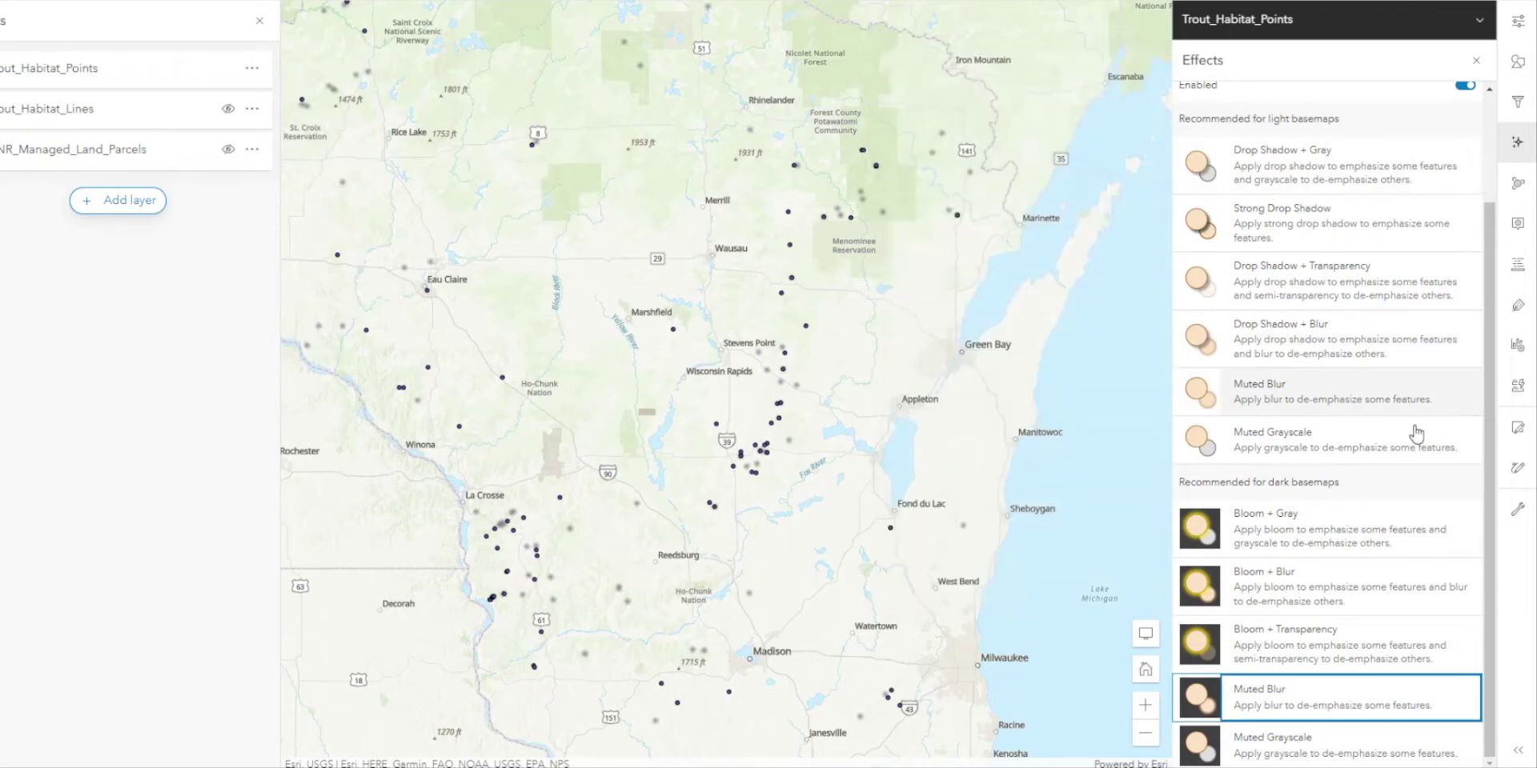
scroll(1409, 385, up, 2)
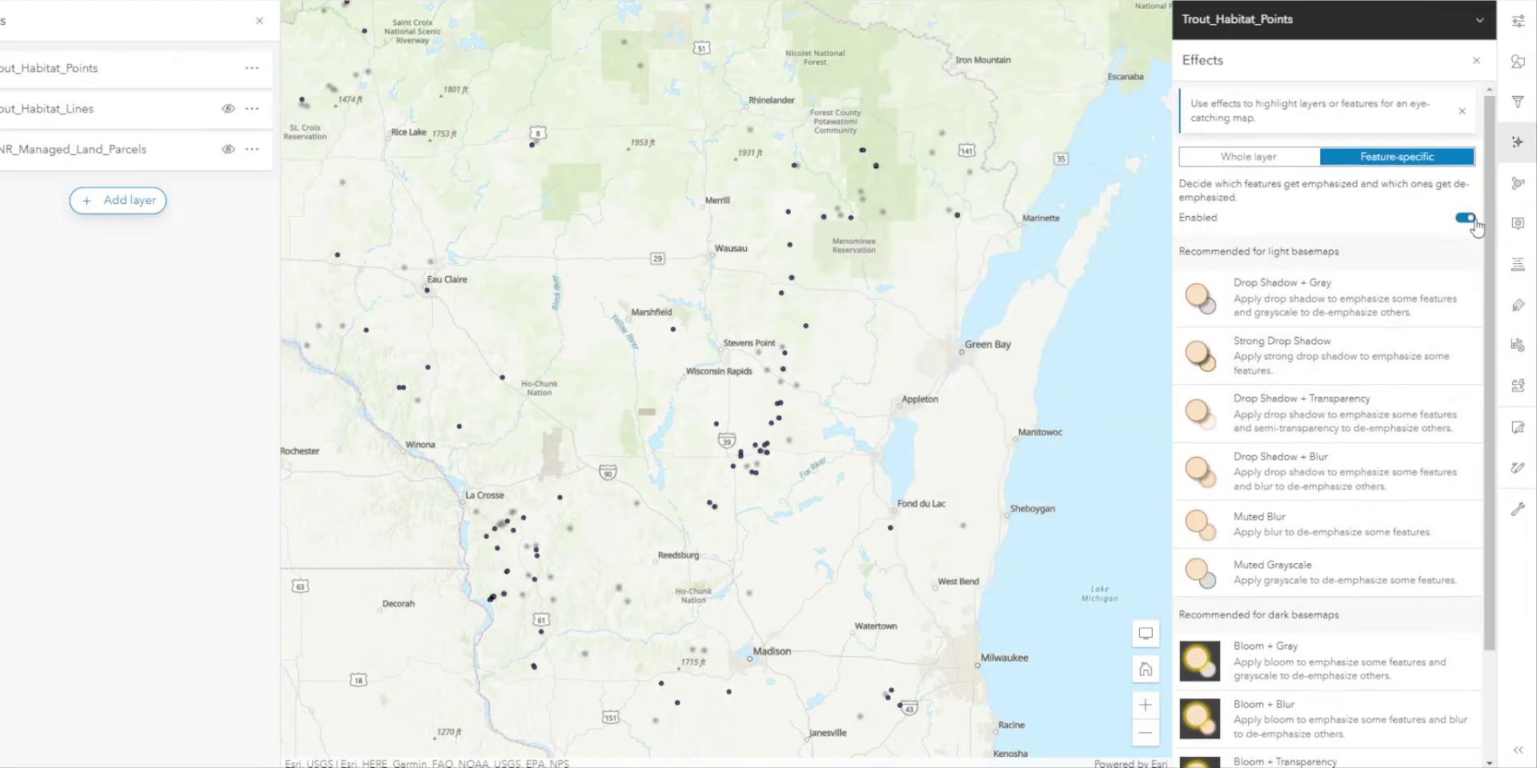
- Open pop-up configuration for Trout_Habitat_Points and toggle pop-ups off and back on
click(1476, 60)
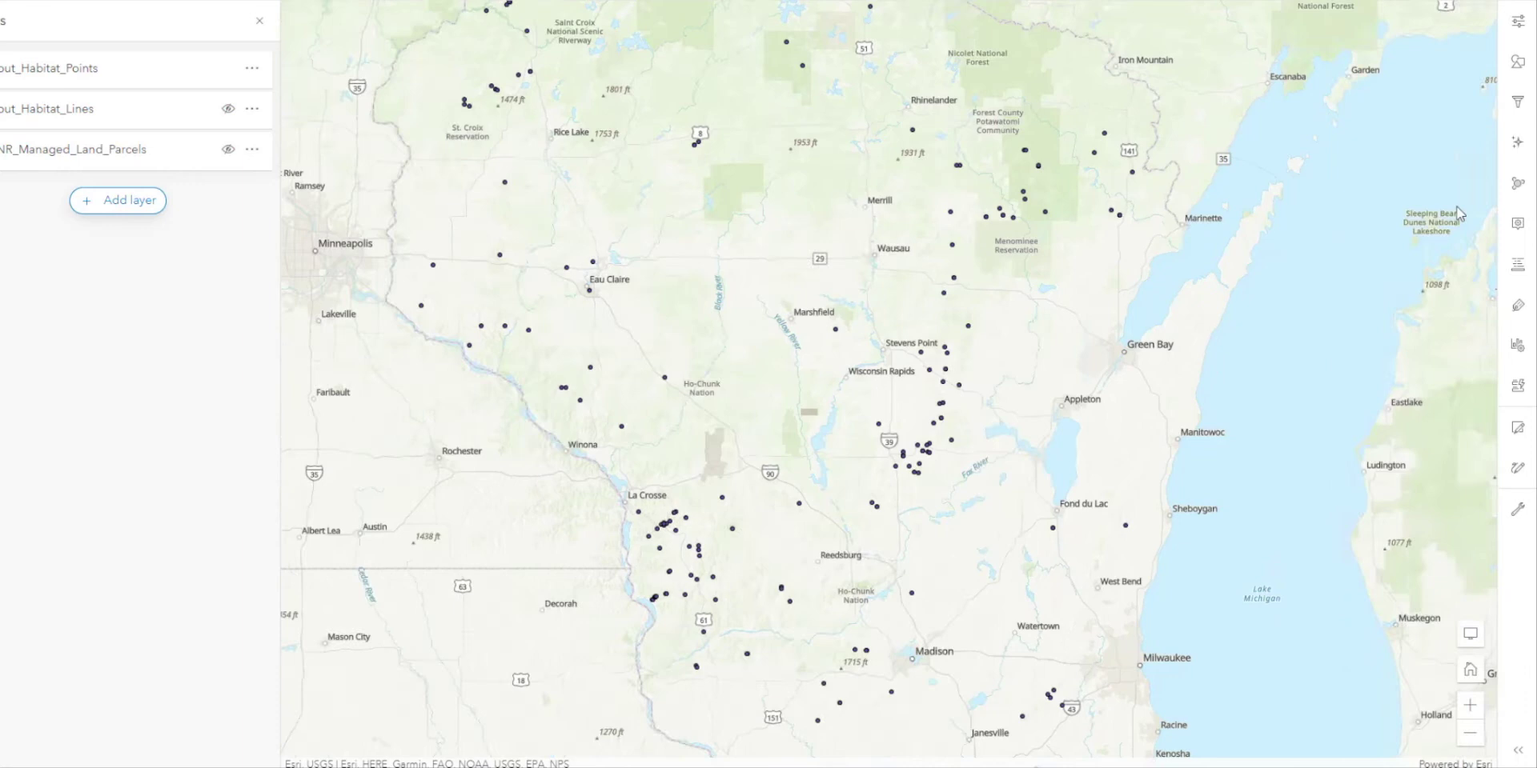
click(1518, 229)
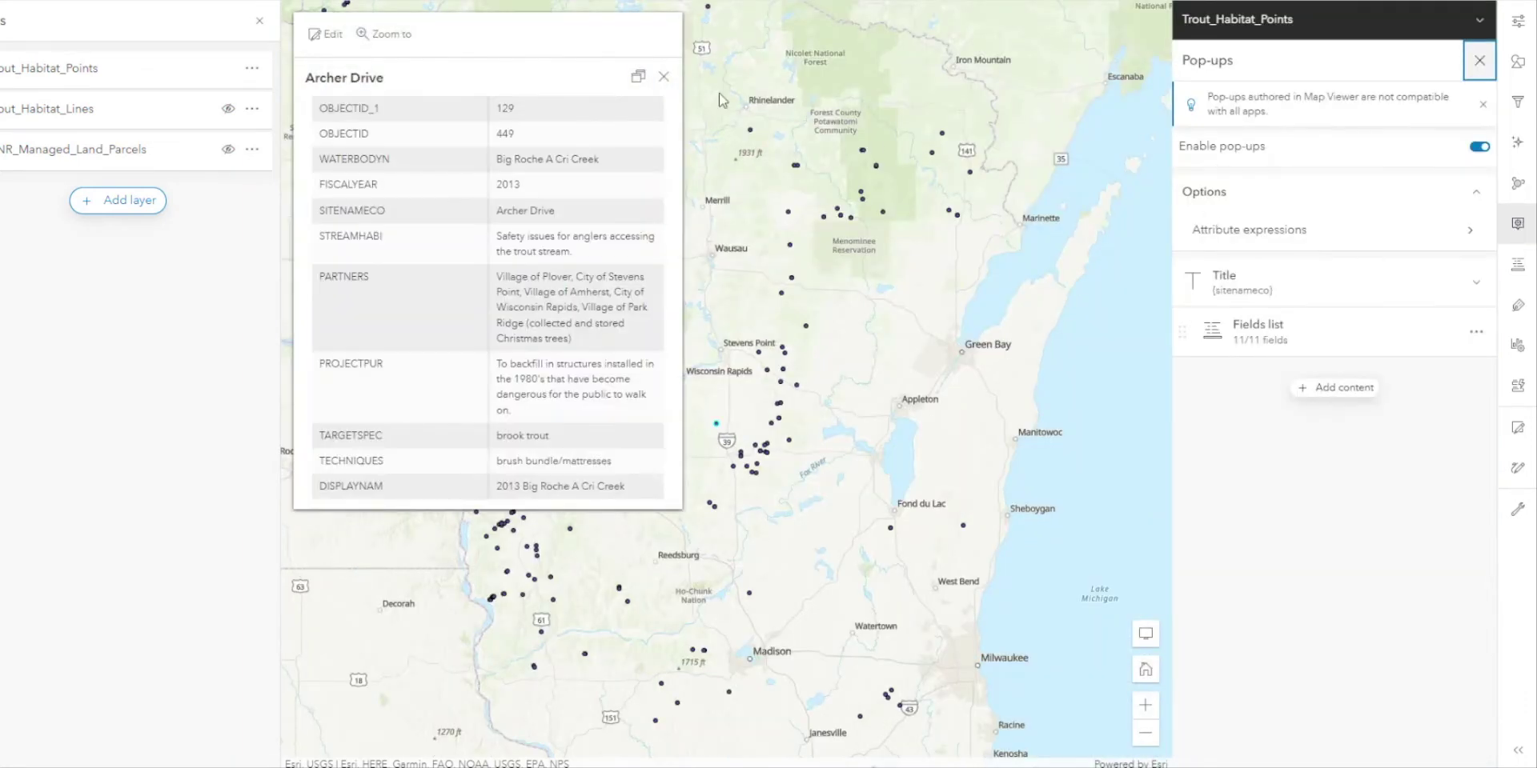
click(1478, 146)
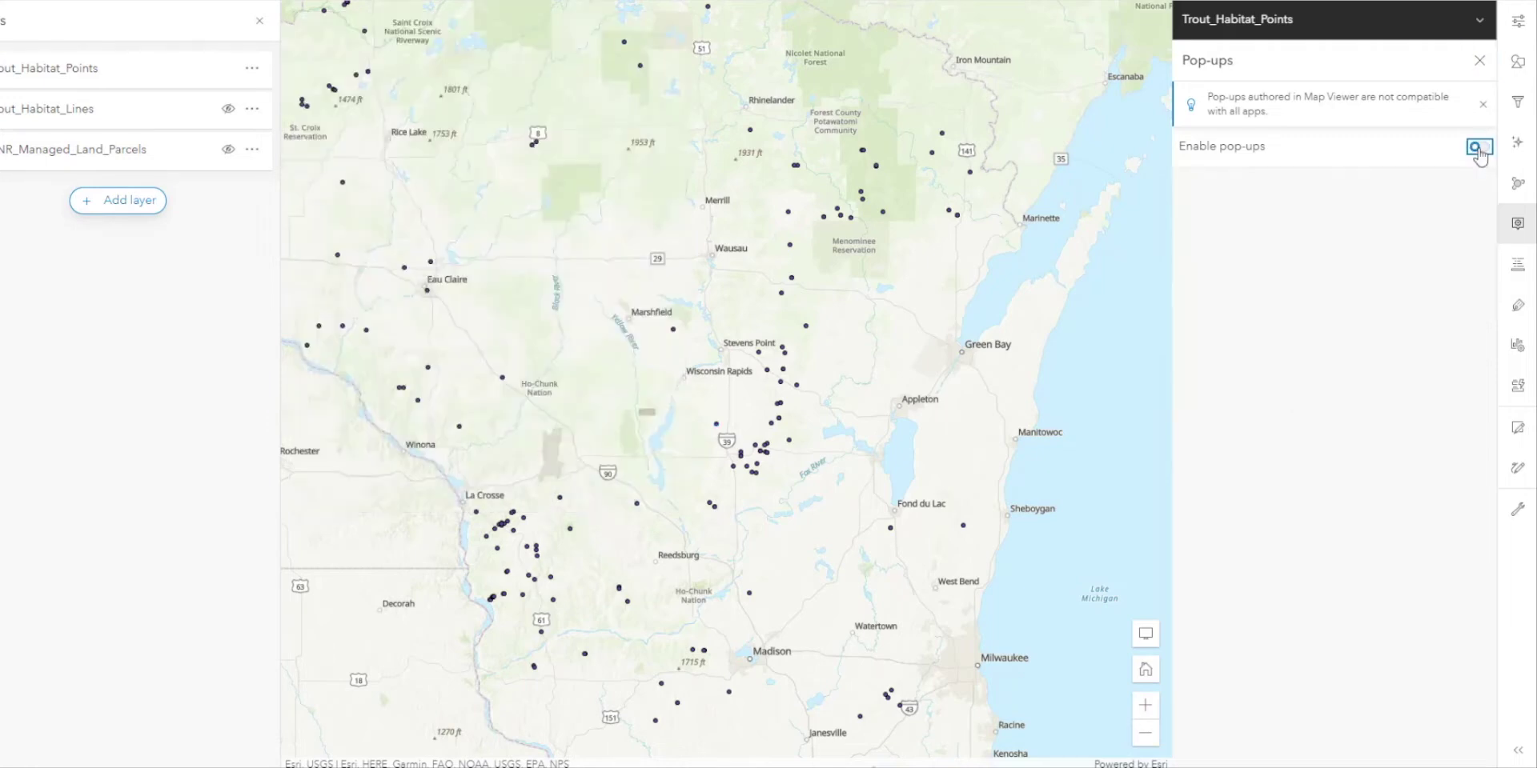
click(1478, 147)
- Add a second fields list to the pop-up, then delete it
click(1343, 387)
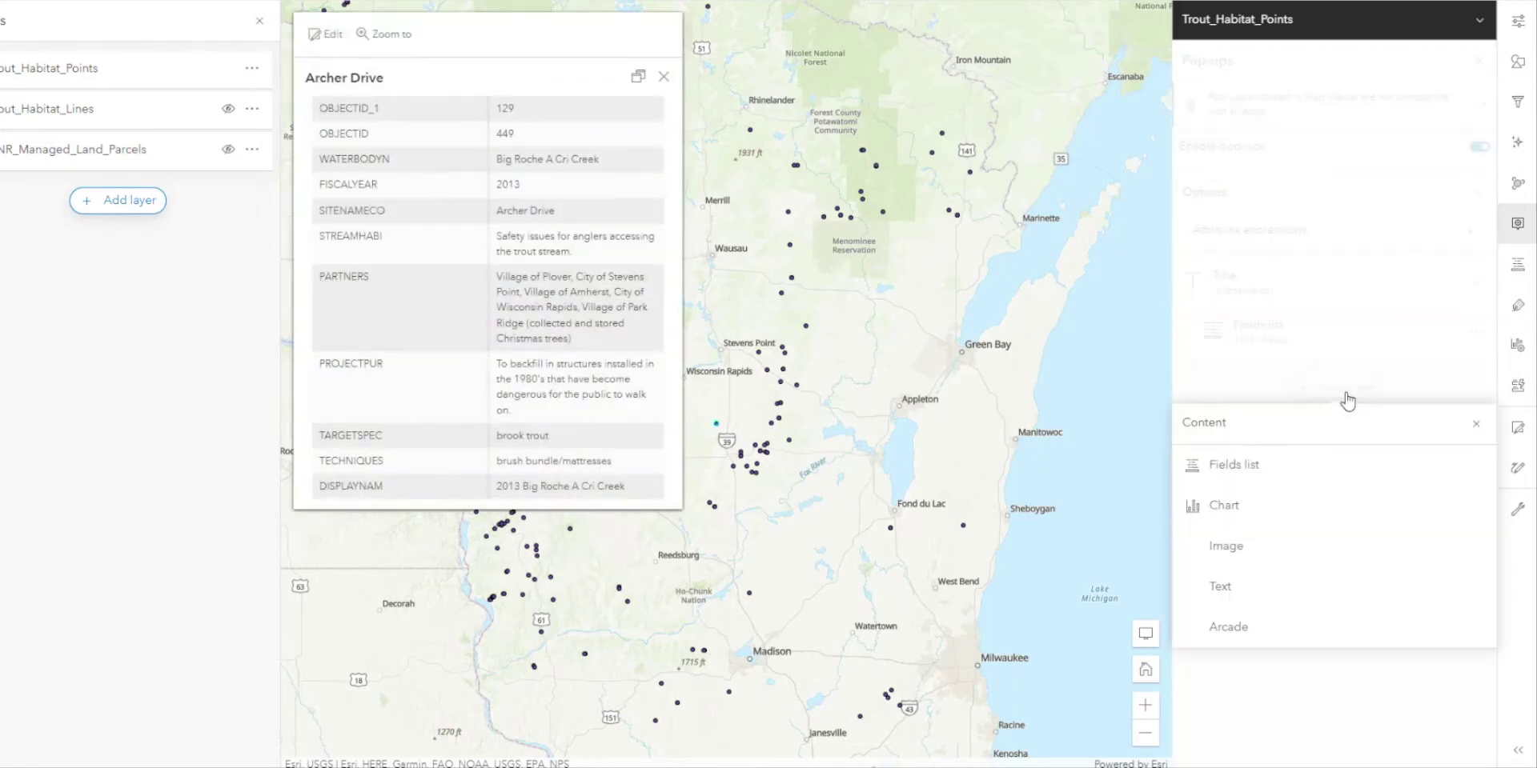
click(1286, 459)
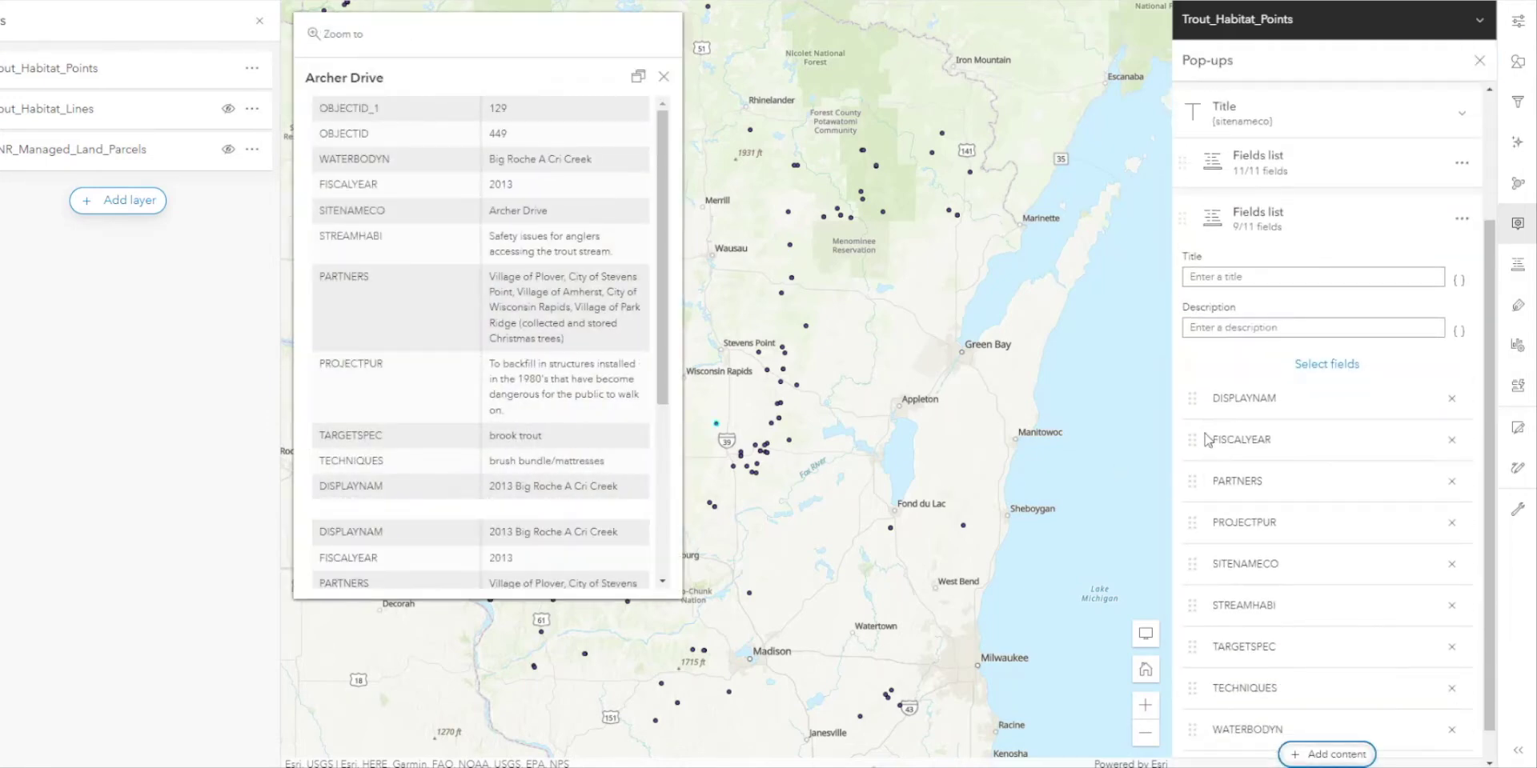
click(1462, 304)
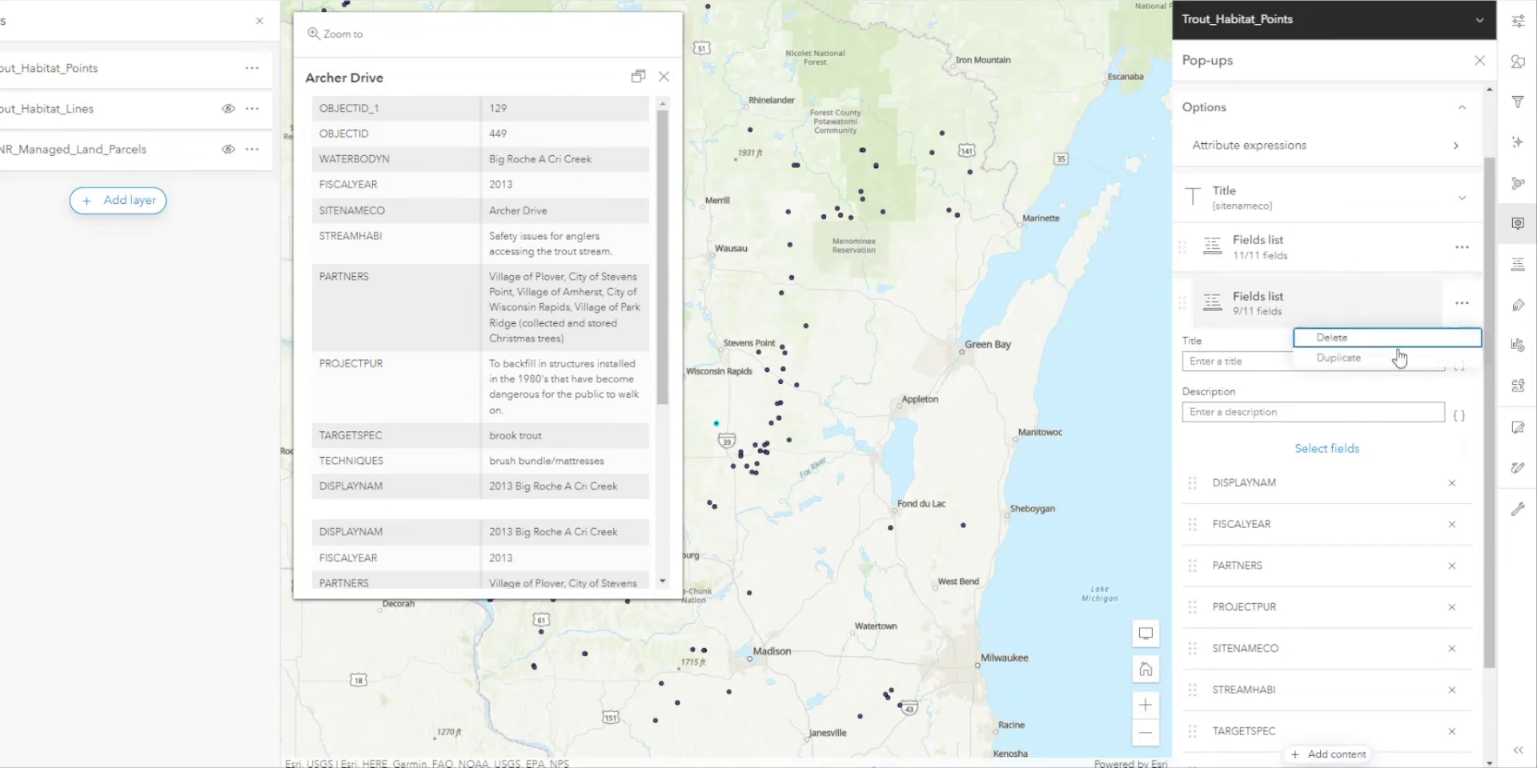
click(1375, 342)
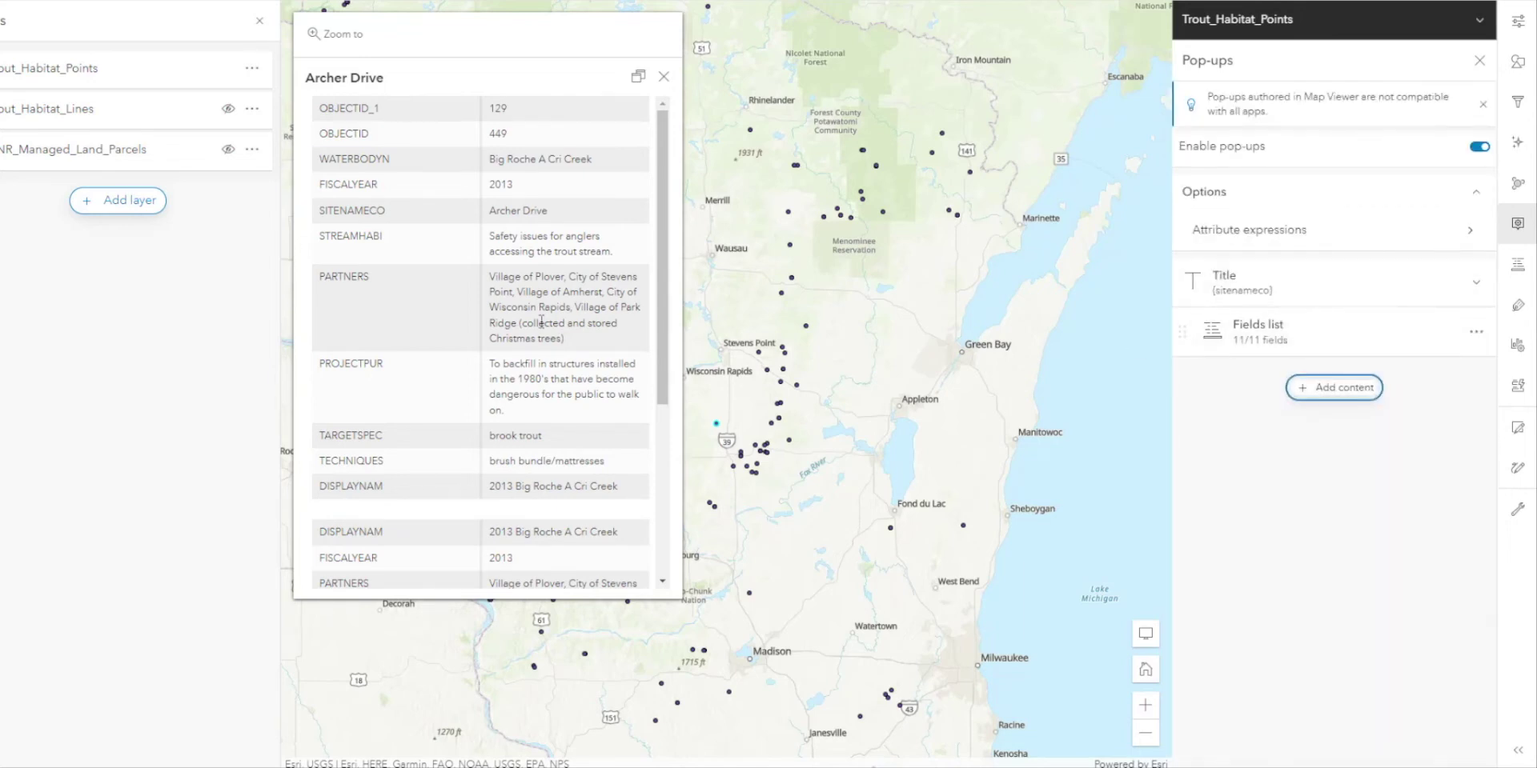
- Add a pie chart titled 'Pie Chart' showing FISCALYEAR and OBJECTID to the pop-up
click(1322, 387)
click(1289, 517)
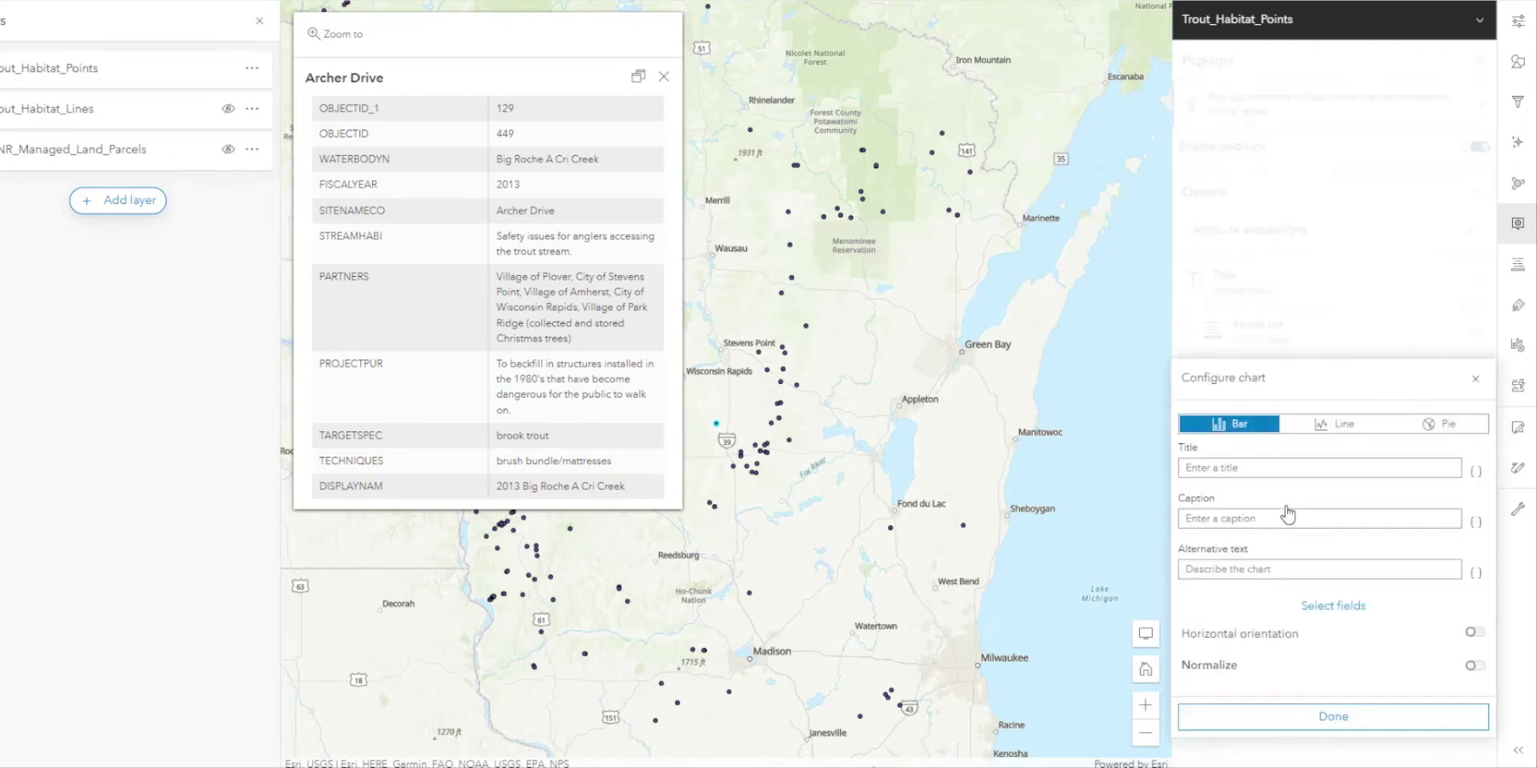
click(1448, 429)
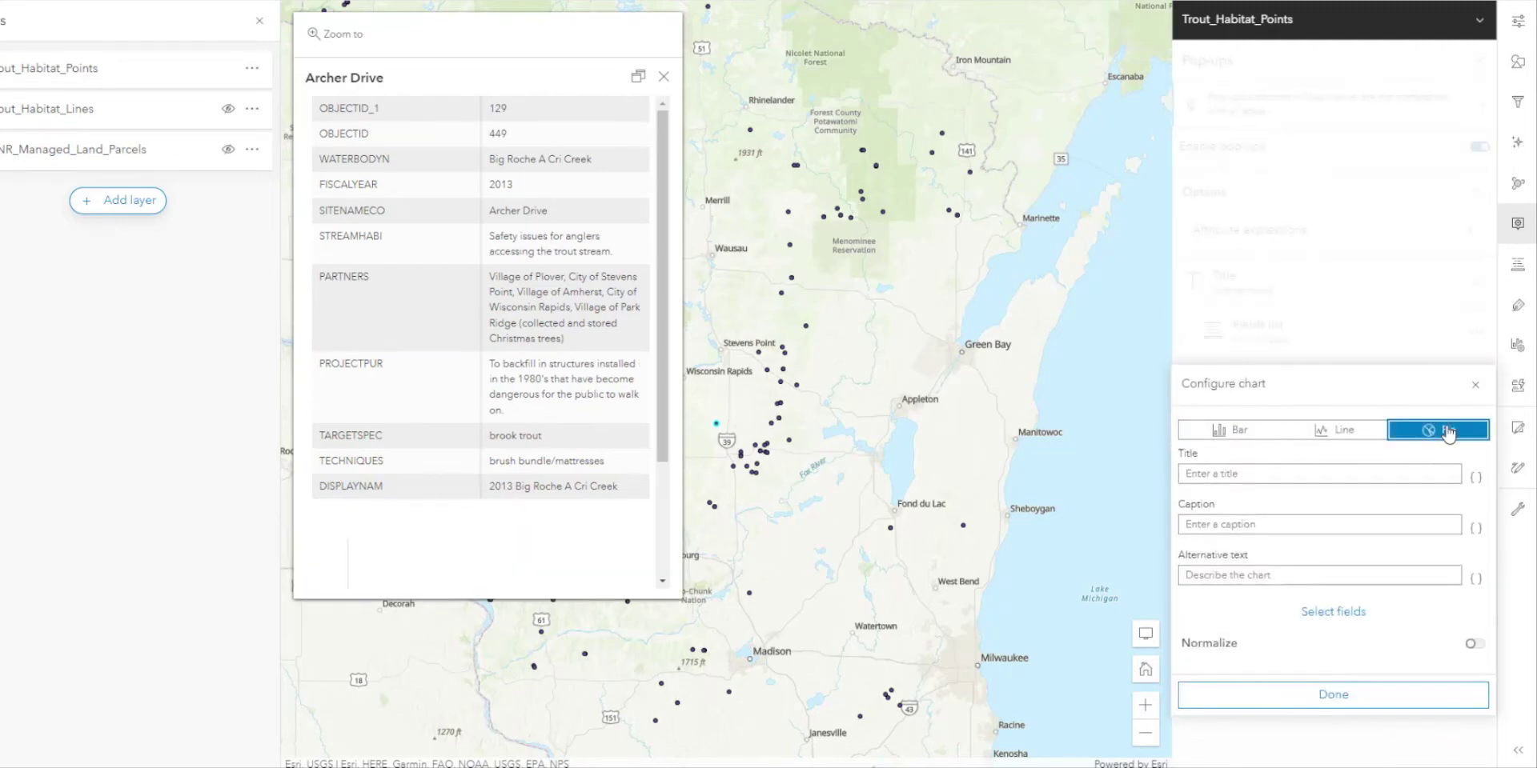
click(1298, 476)
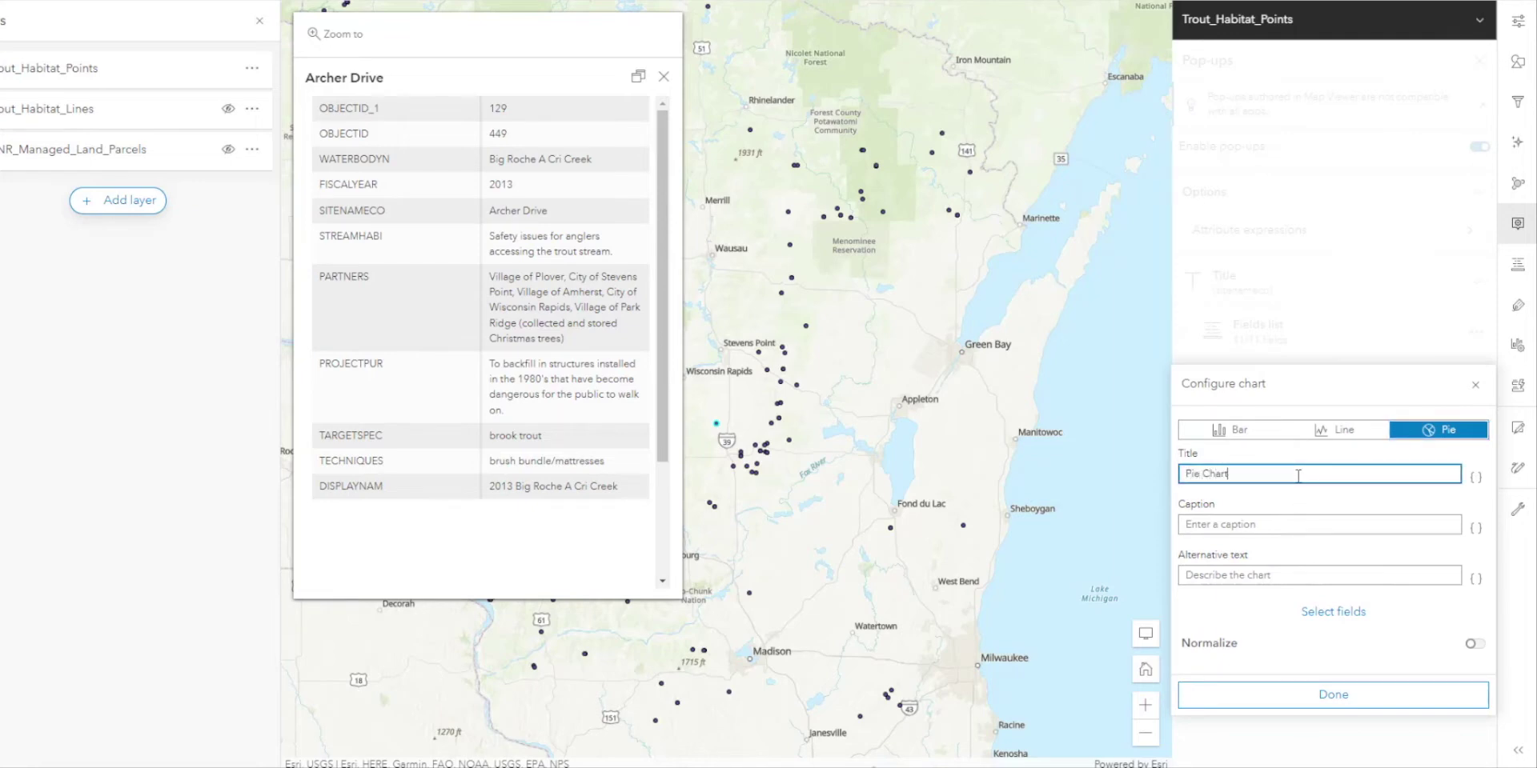
click(1370, 613)
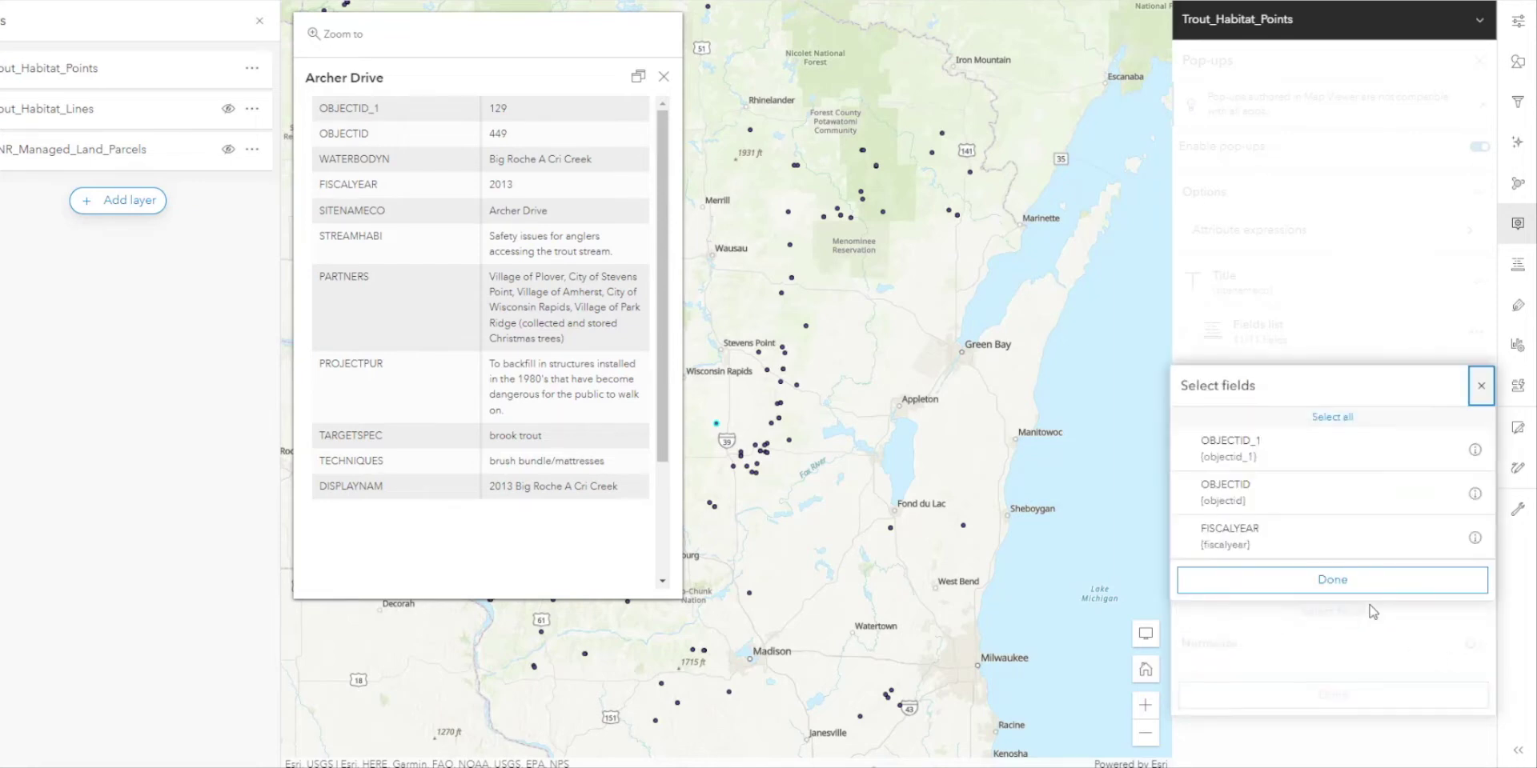
click(1289, 536)
click(1289, 491)
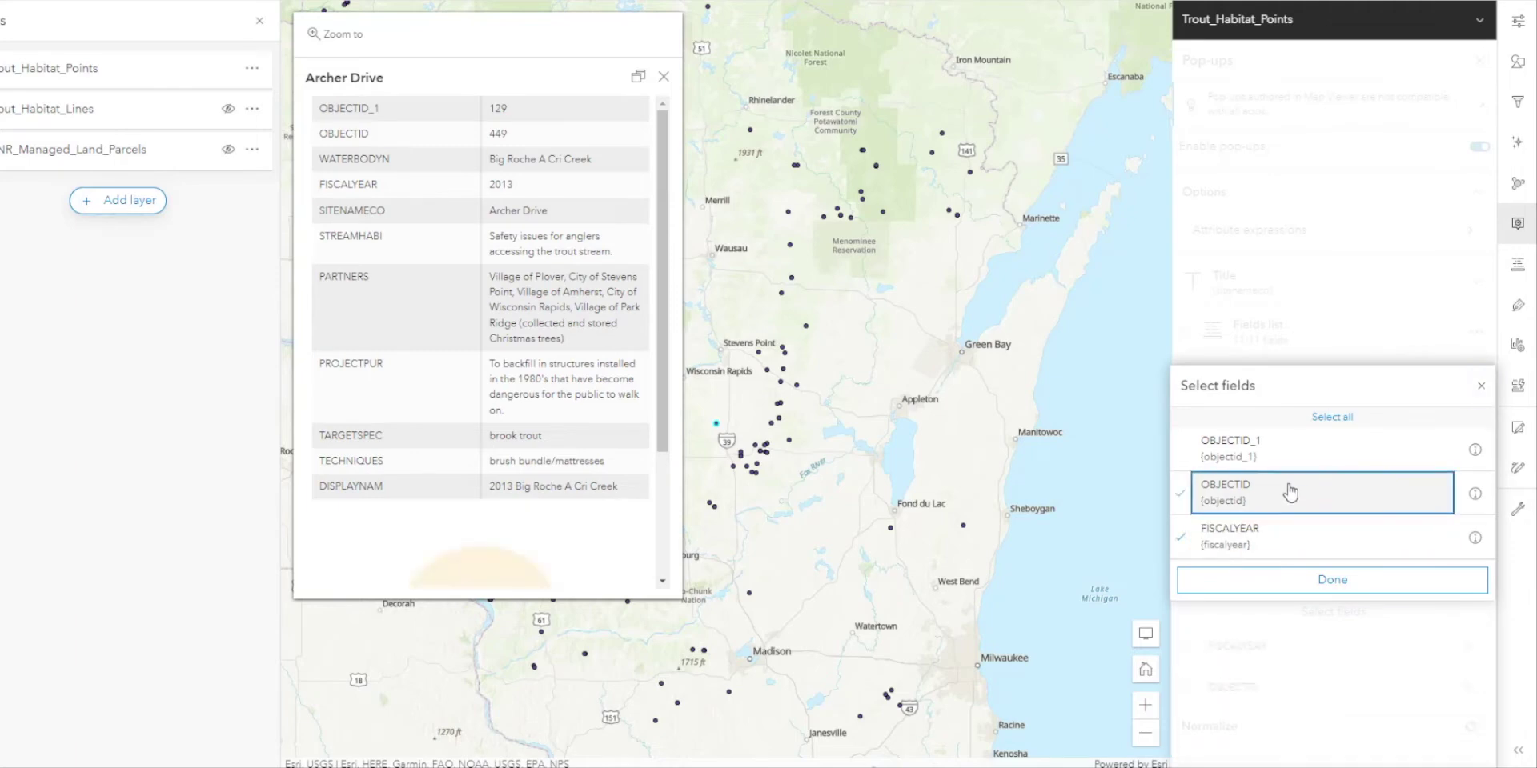
click(1319, 580)
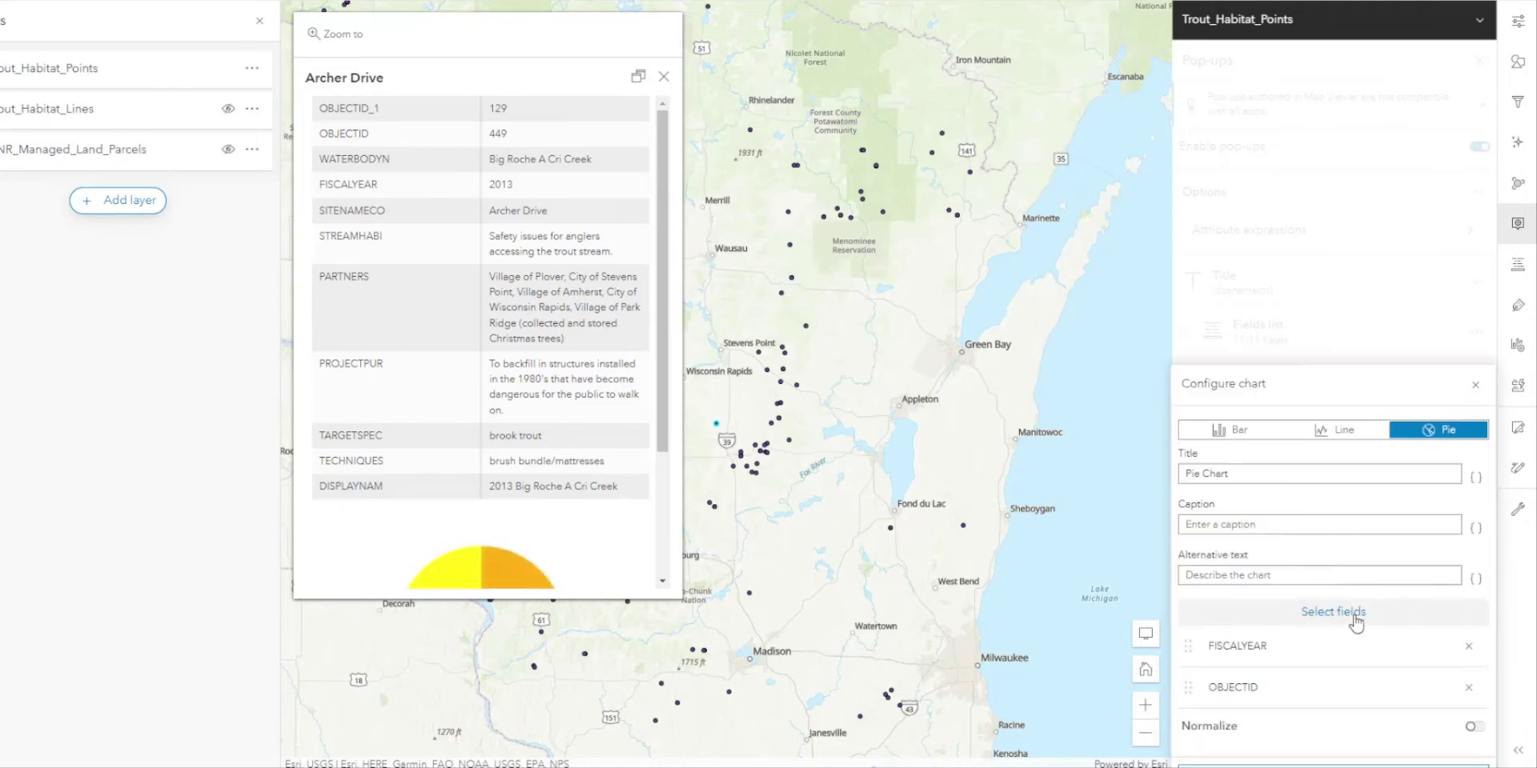
- Normalize the chart by OBJECTID_1, then try a line chart and settle on a bar chart
scroll(617, 418, down, 2)
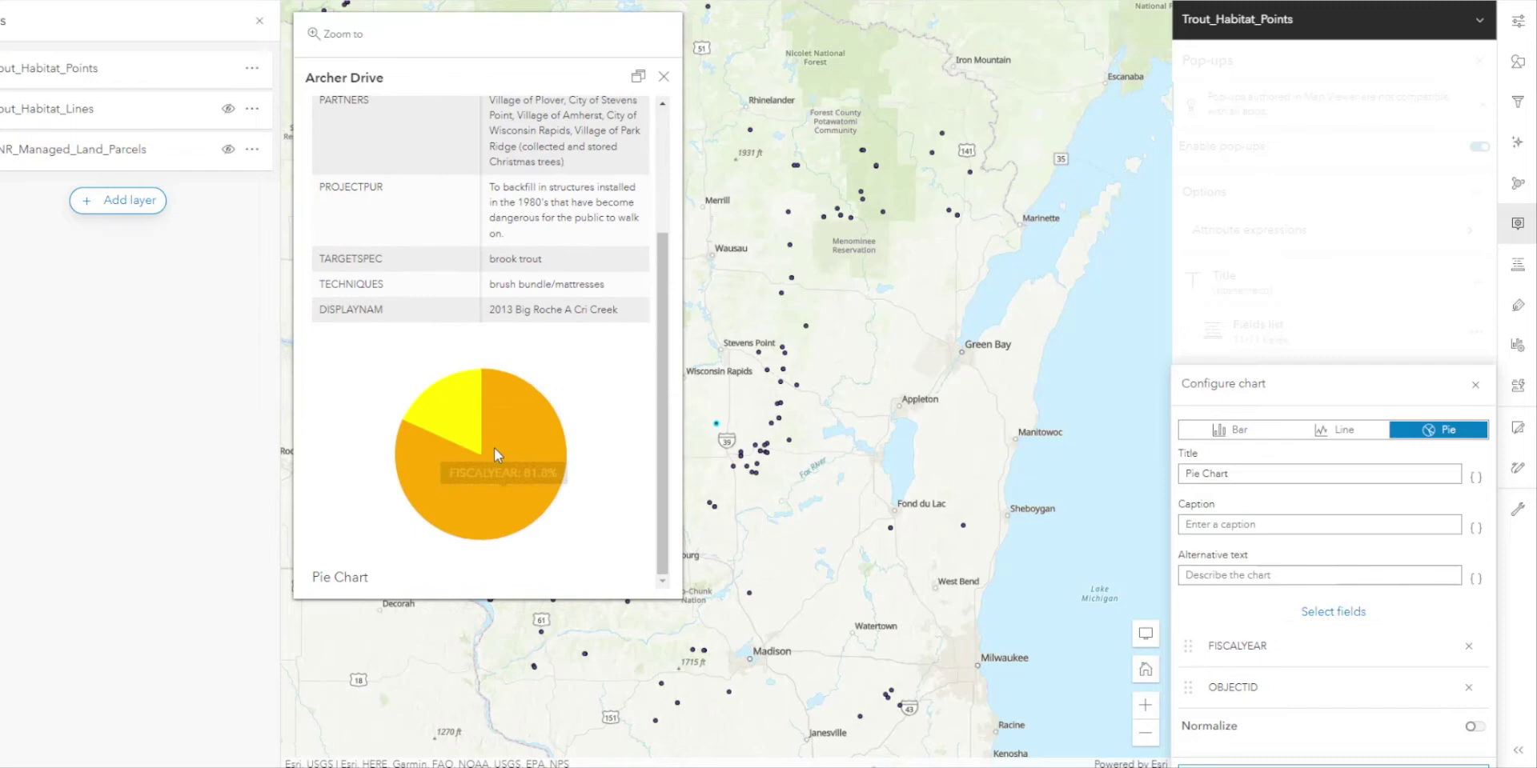
mouse_move(454, 430)
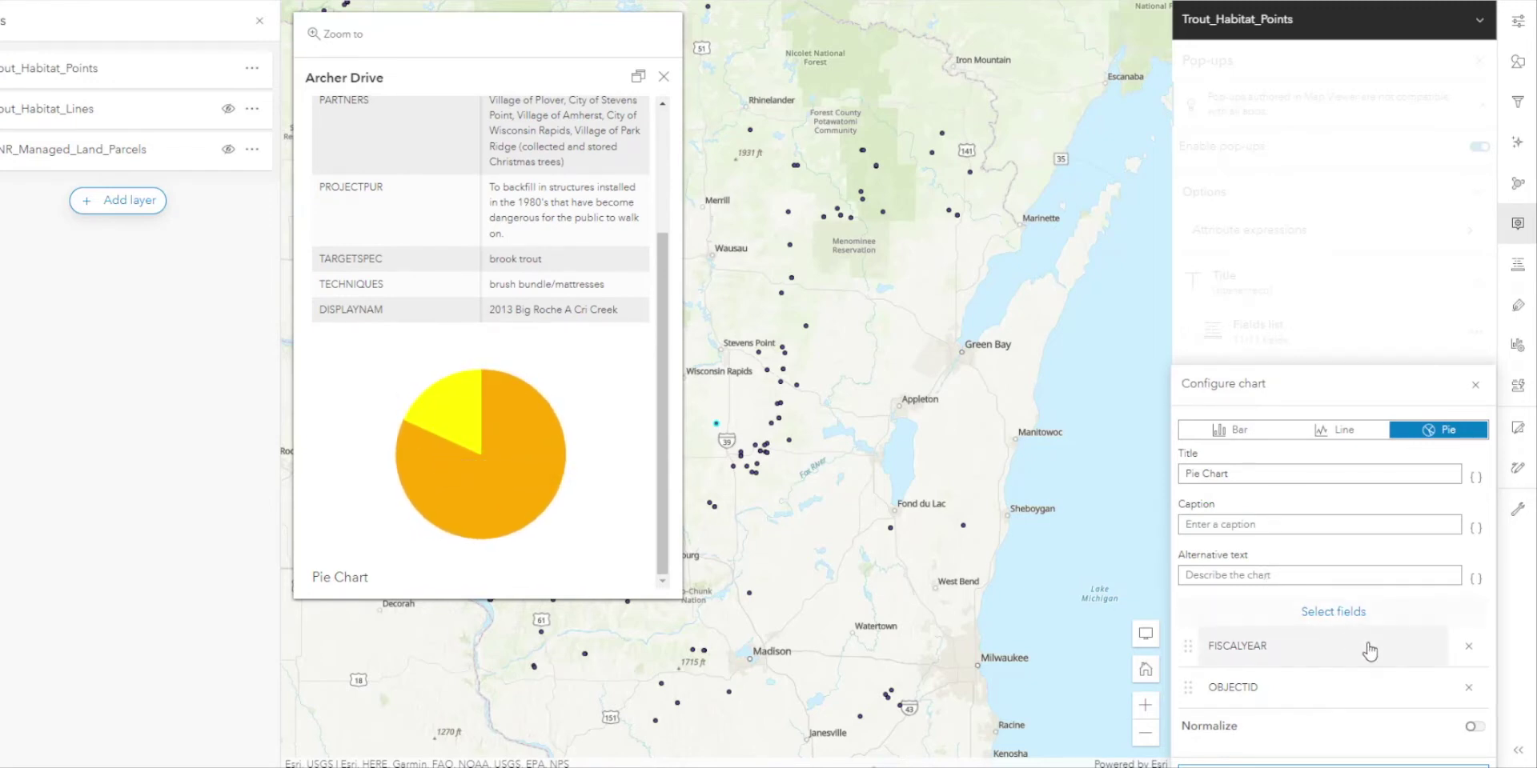
click(1473, 728)
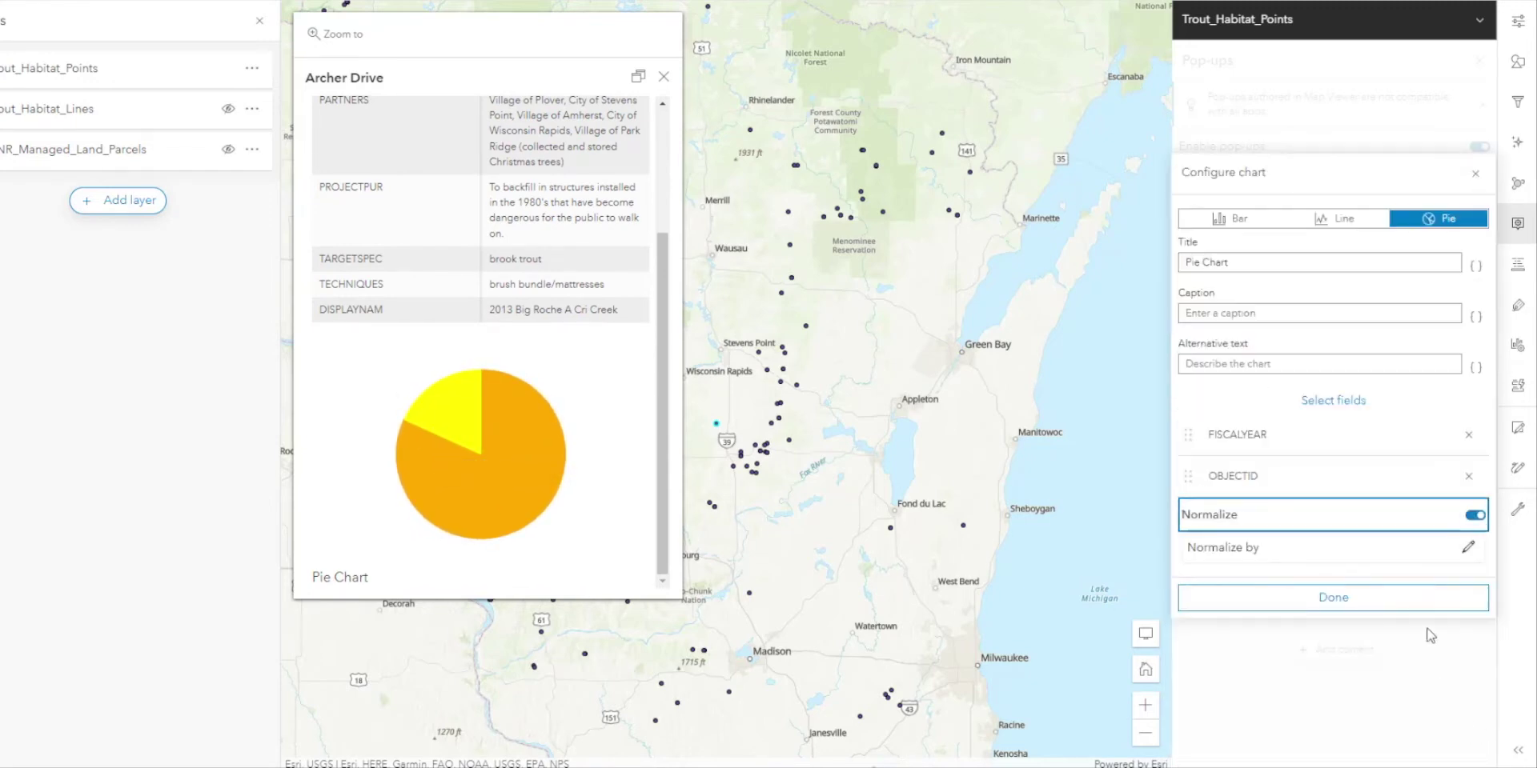
click(1469, 549)
click(1303, 317)
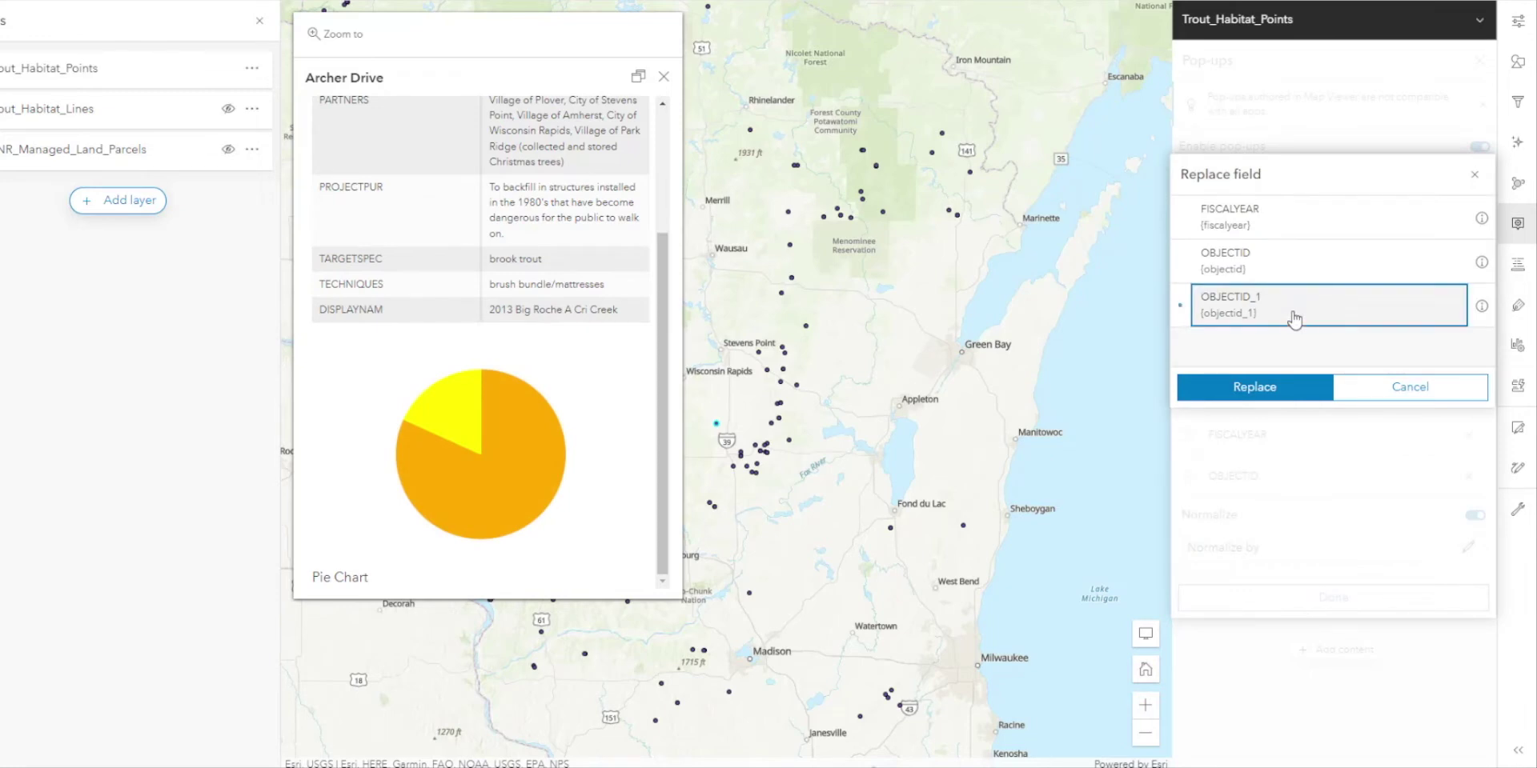
click(1296, 387)
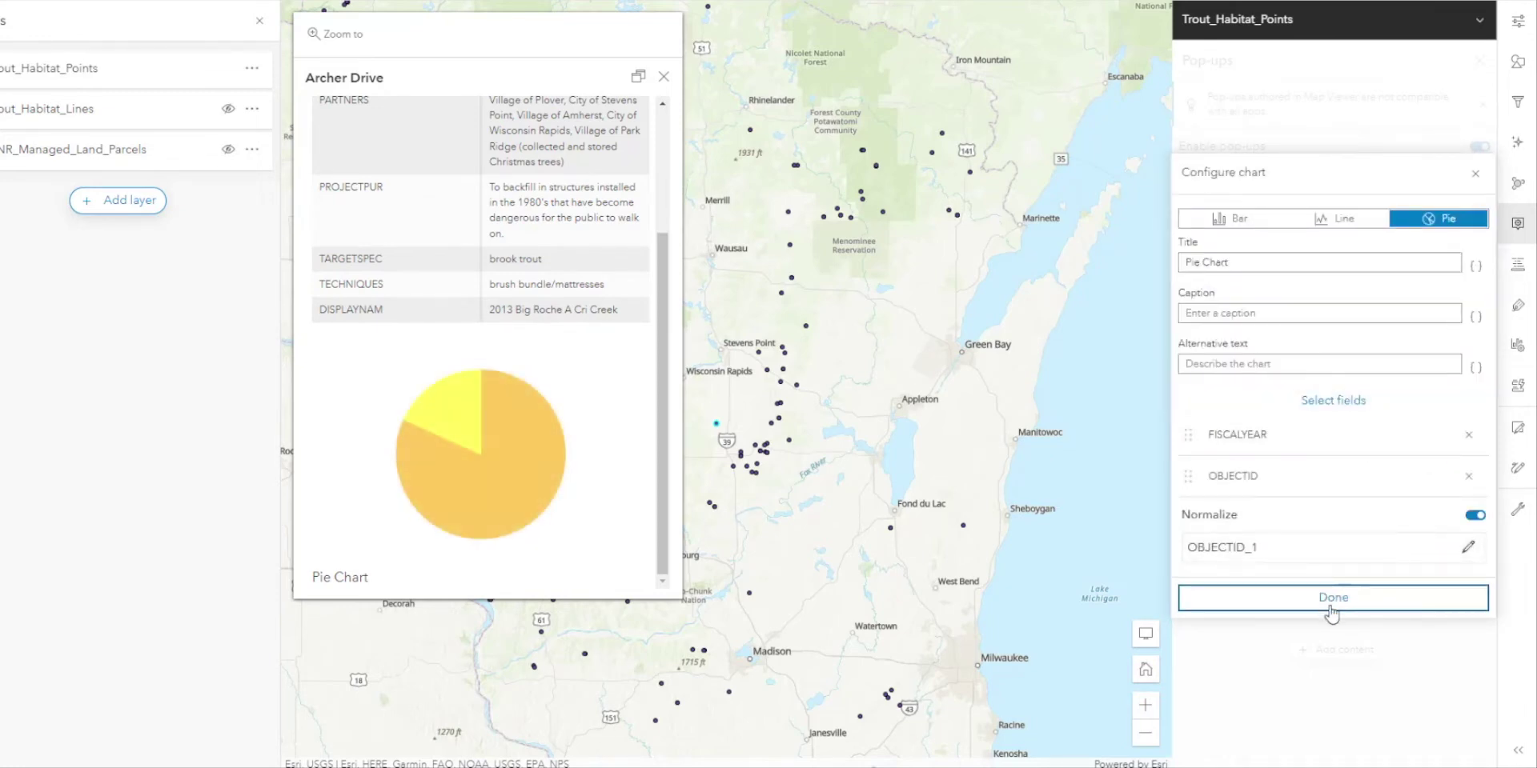
click(1328, 217)
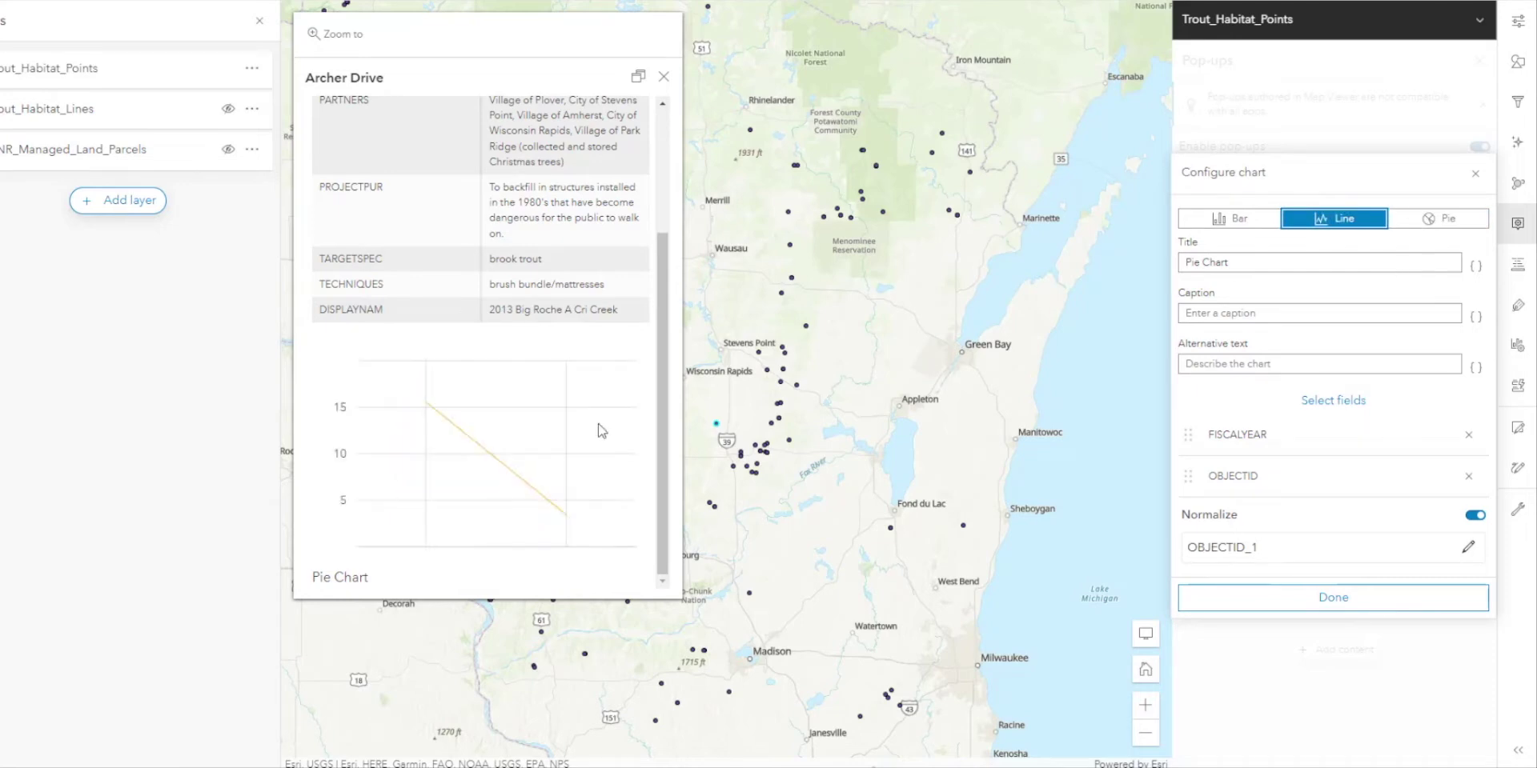
mouse_move(601, 431)
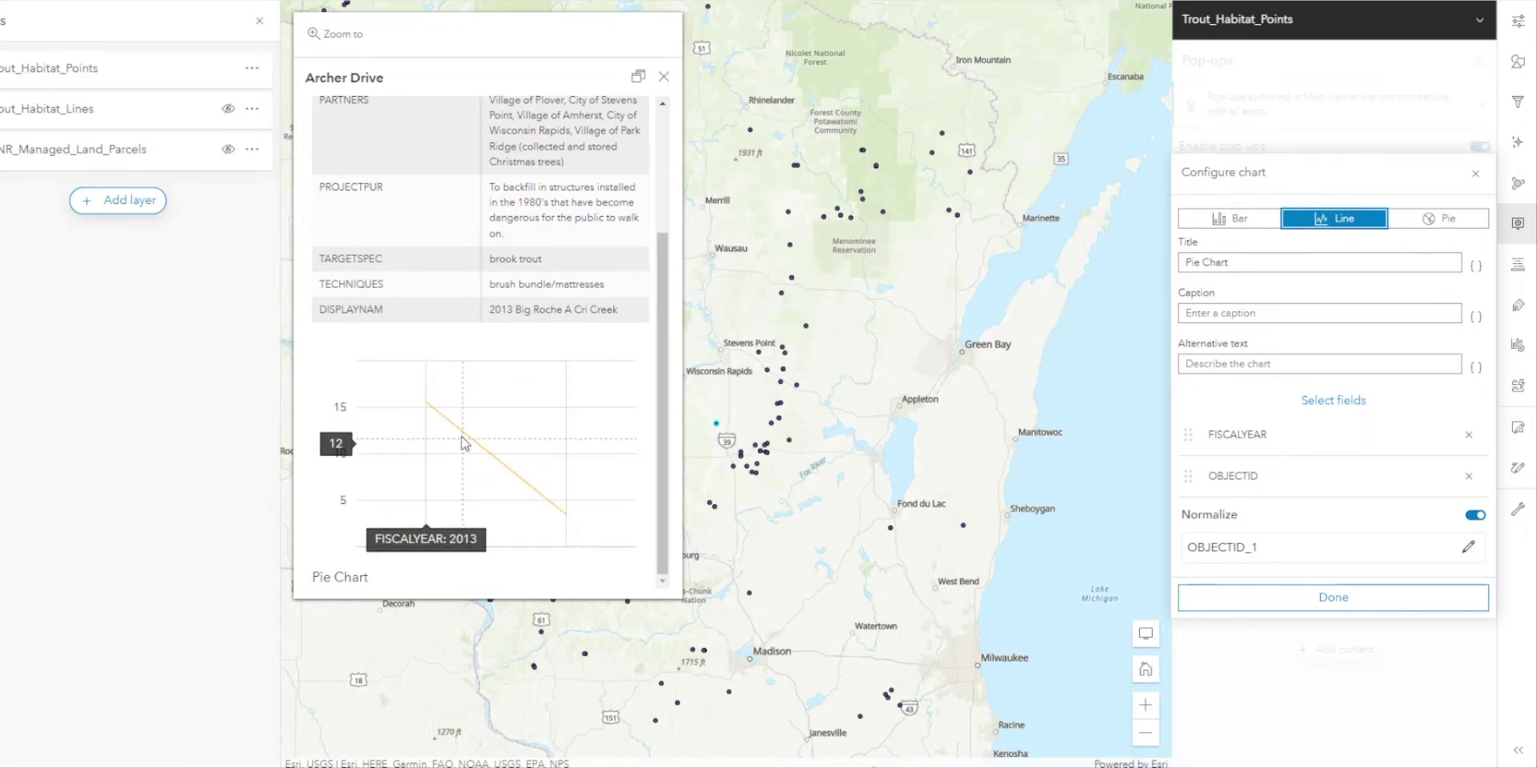
click(1243, 218)
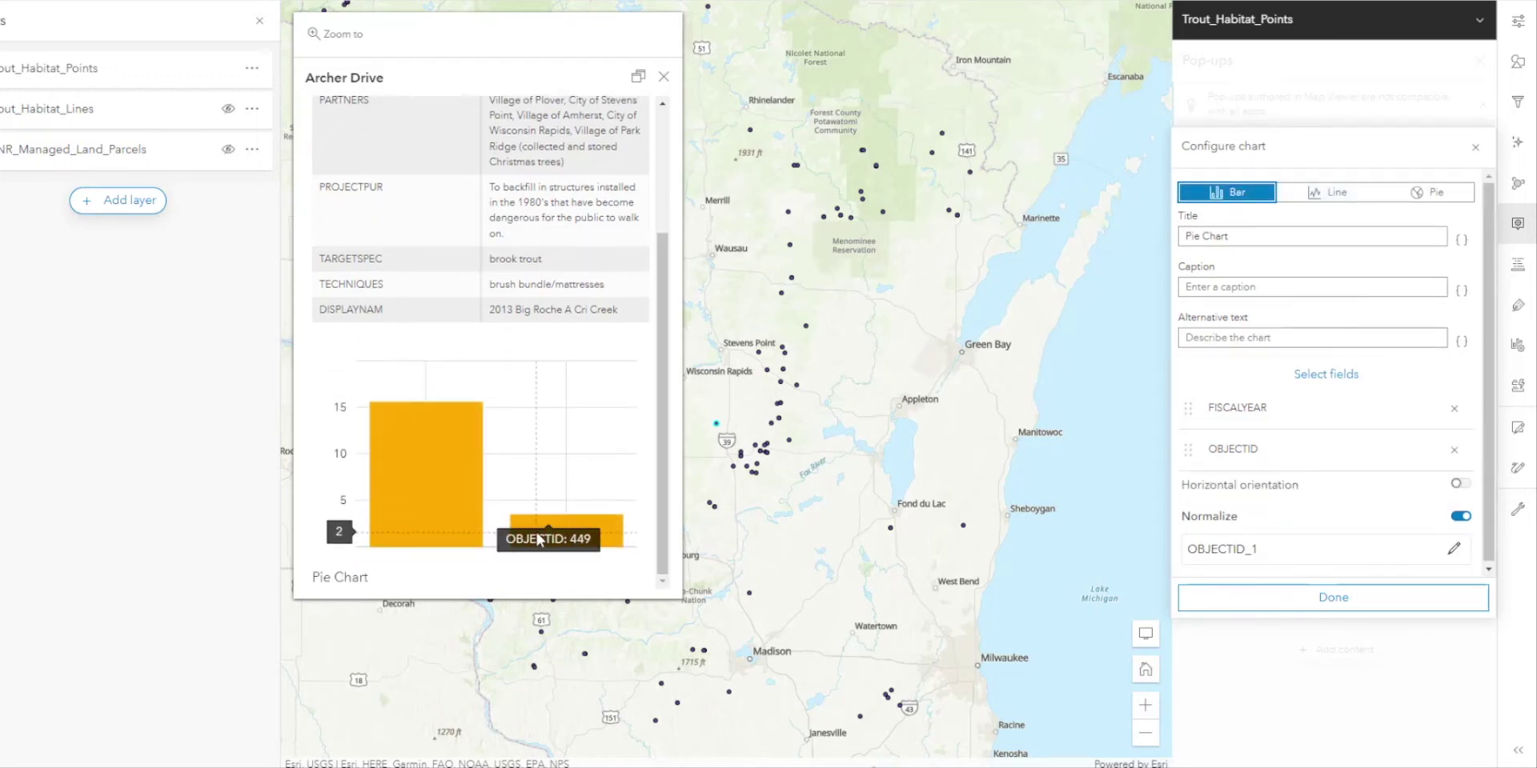
- Finish the chart configuration and dismiss the content-type choices
click(1344, 600)
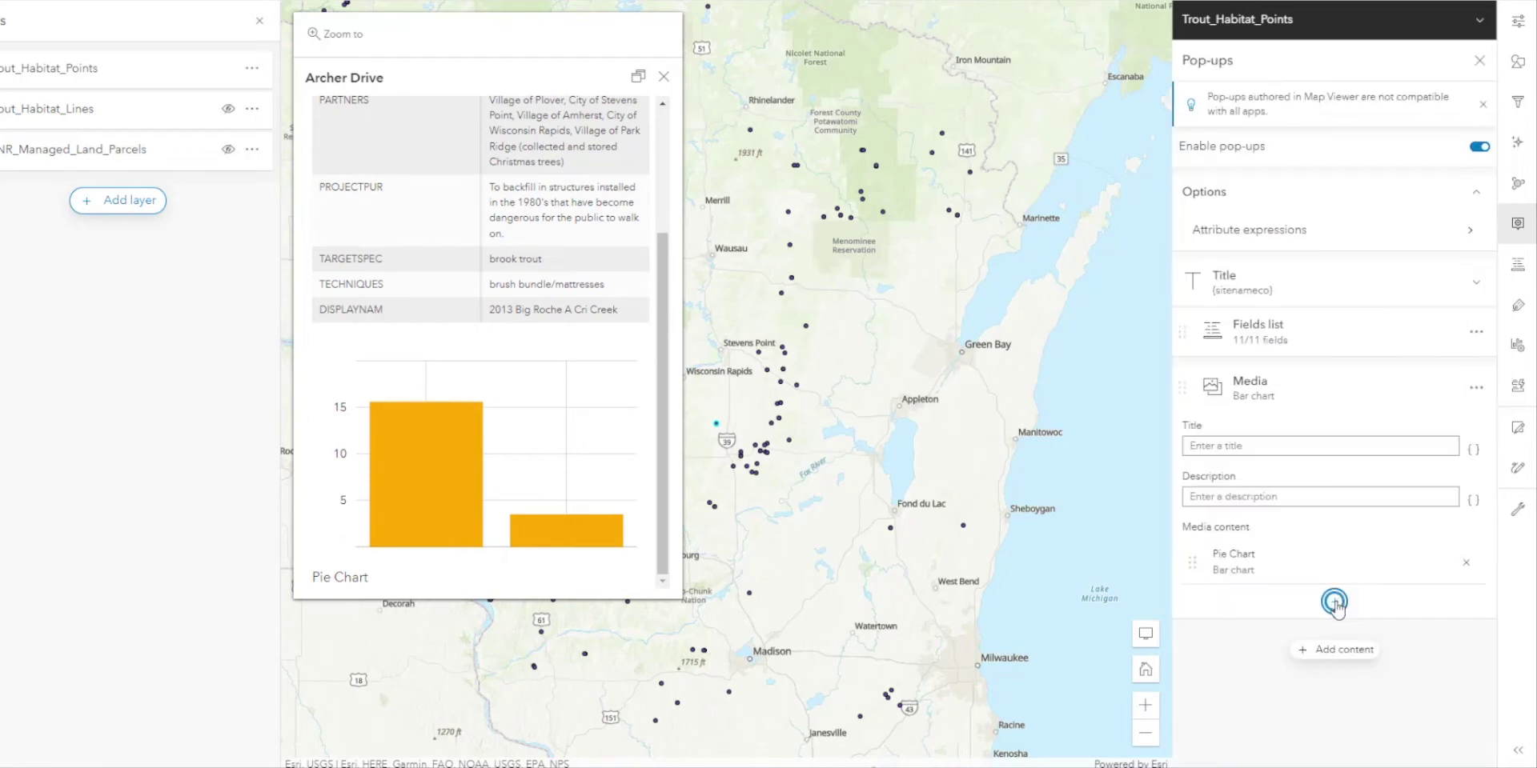
click(1332, 651)
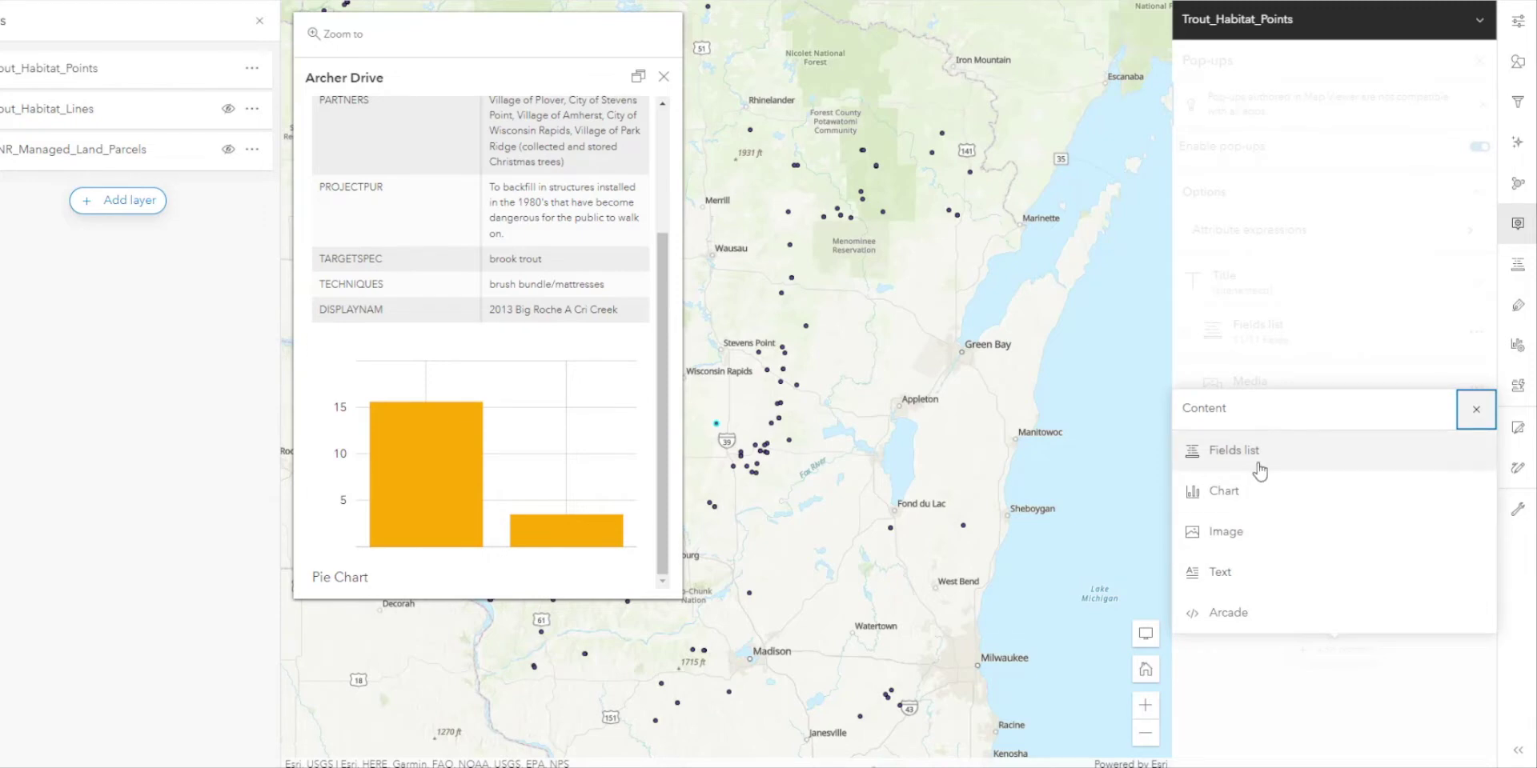
click(1480, 416)
- Remove OBJECTID_1 and OBJECTID from the pop-up fields list, leaving 9 of 11 fields
click(1333, 325)
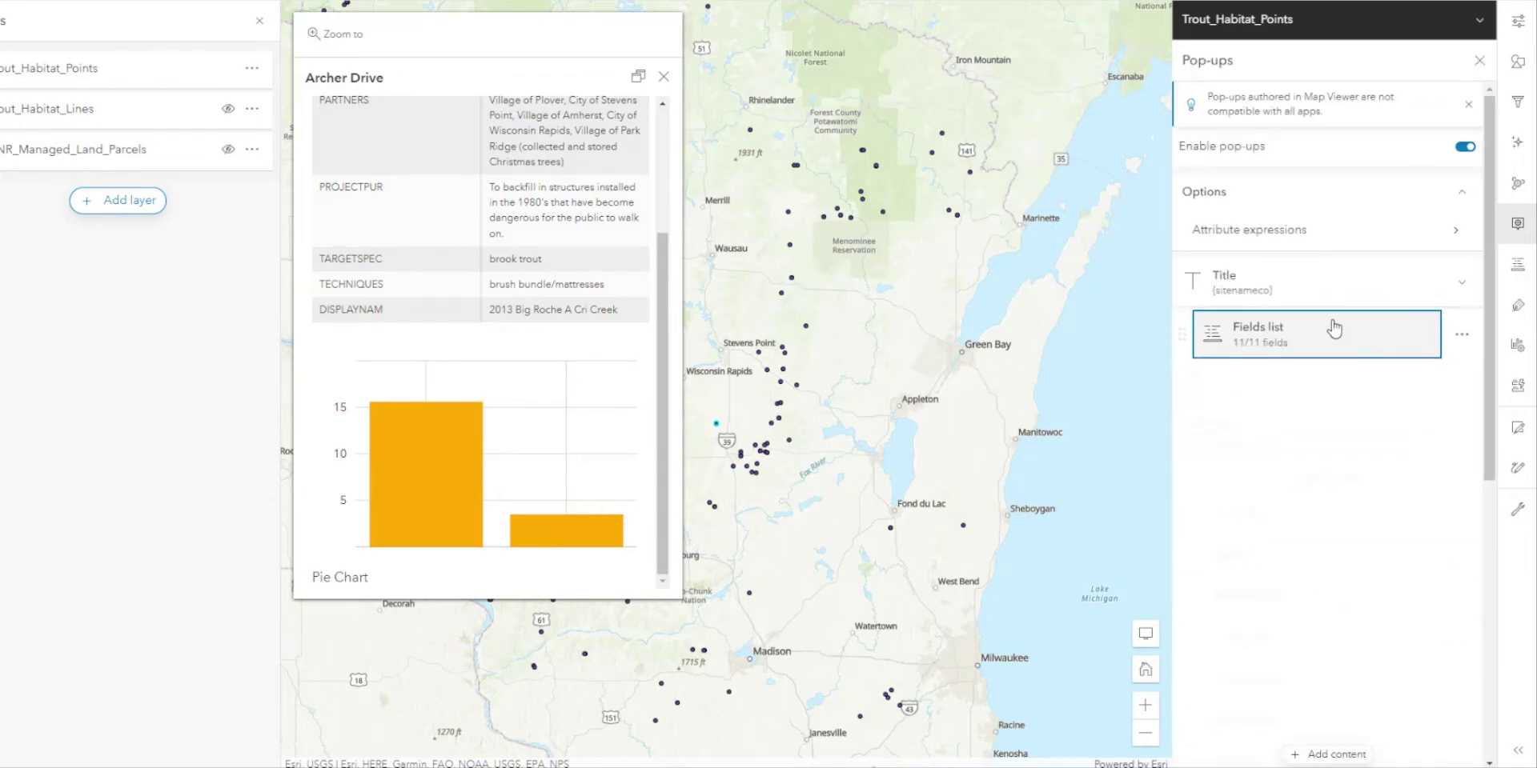
scroll(1330, 482, down, 2)
scroll(1329, 482, down, 2)
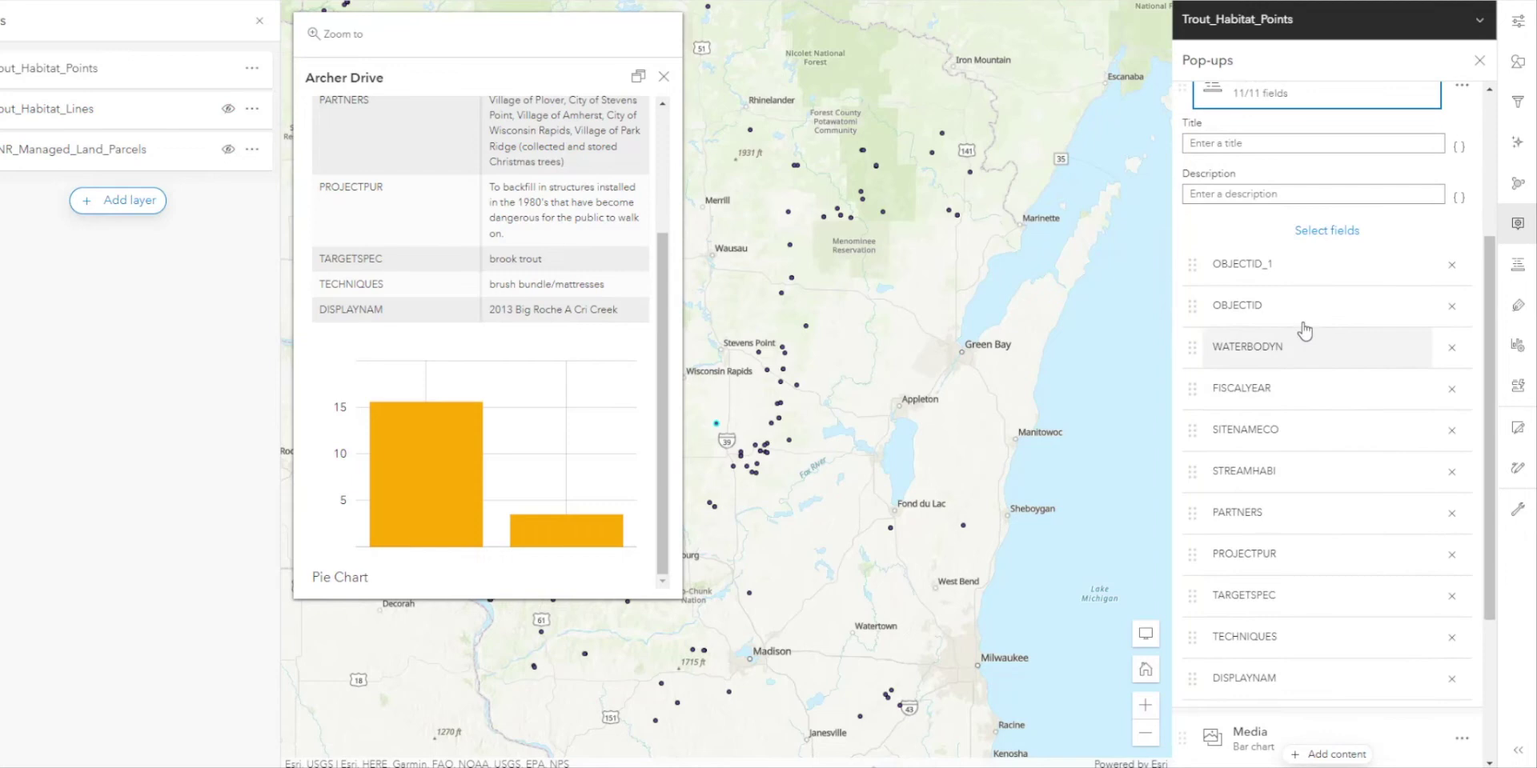
click(1452, 265)
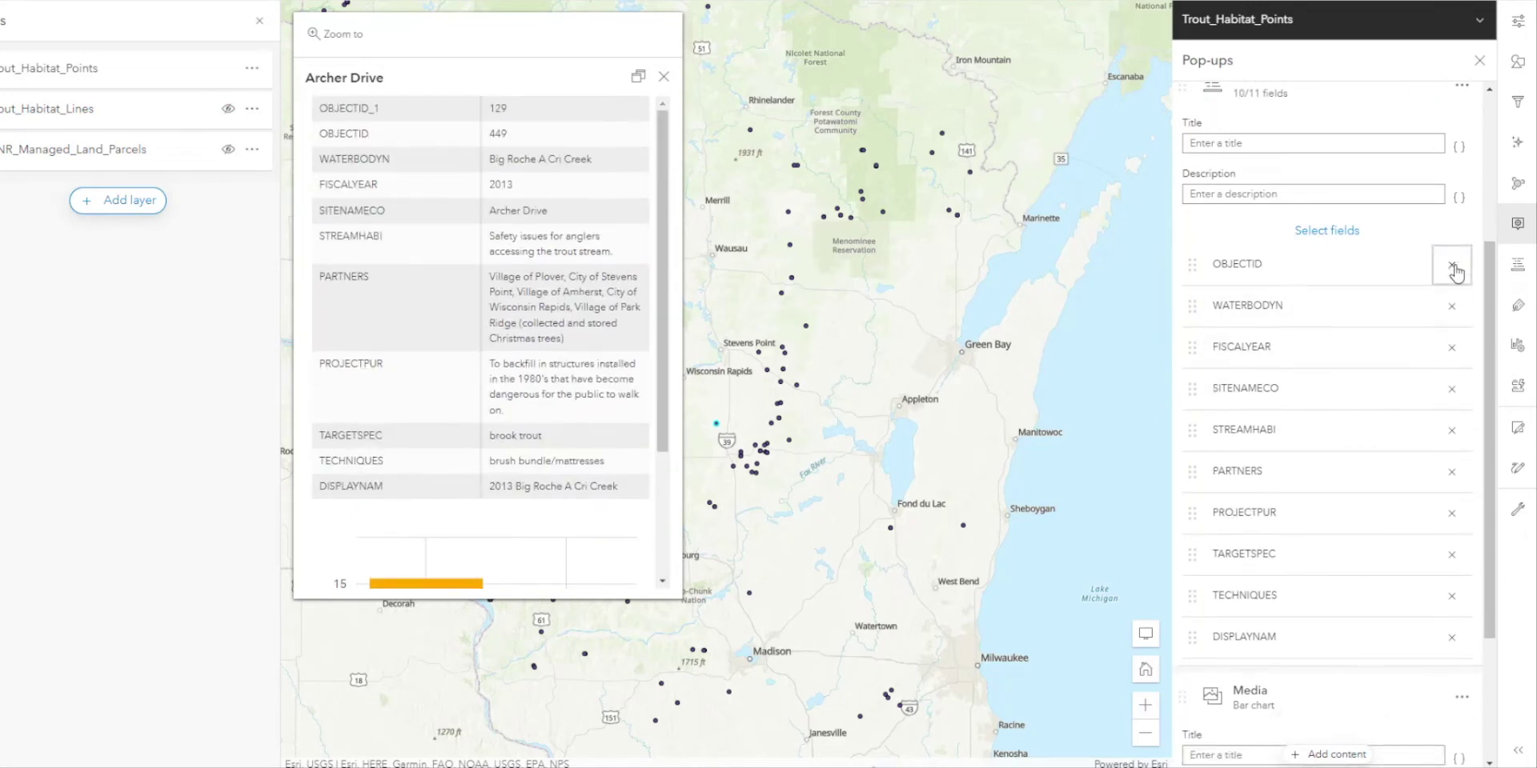
click(1452, 265)
scroll(1378, 400, down, 4)
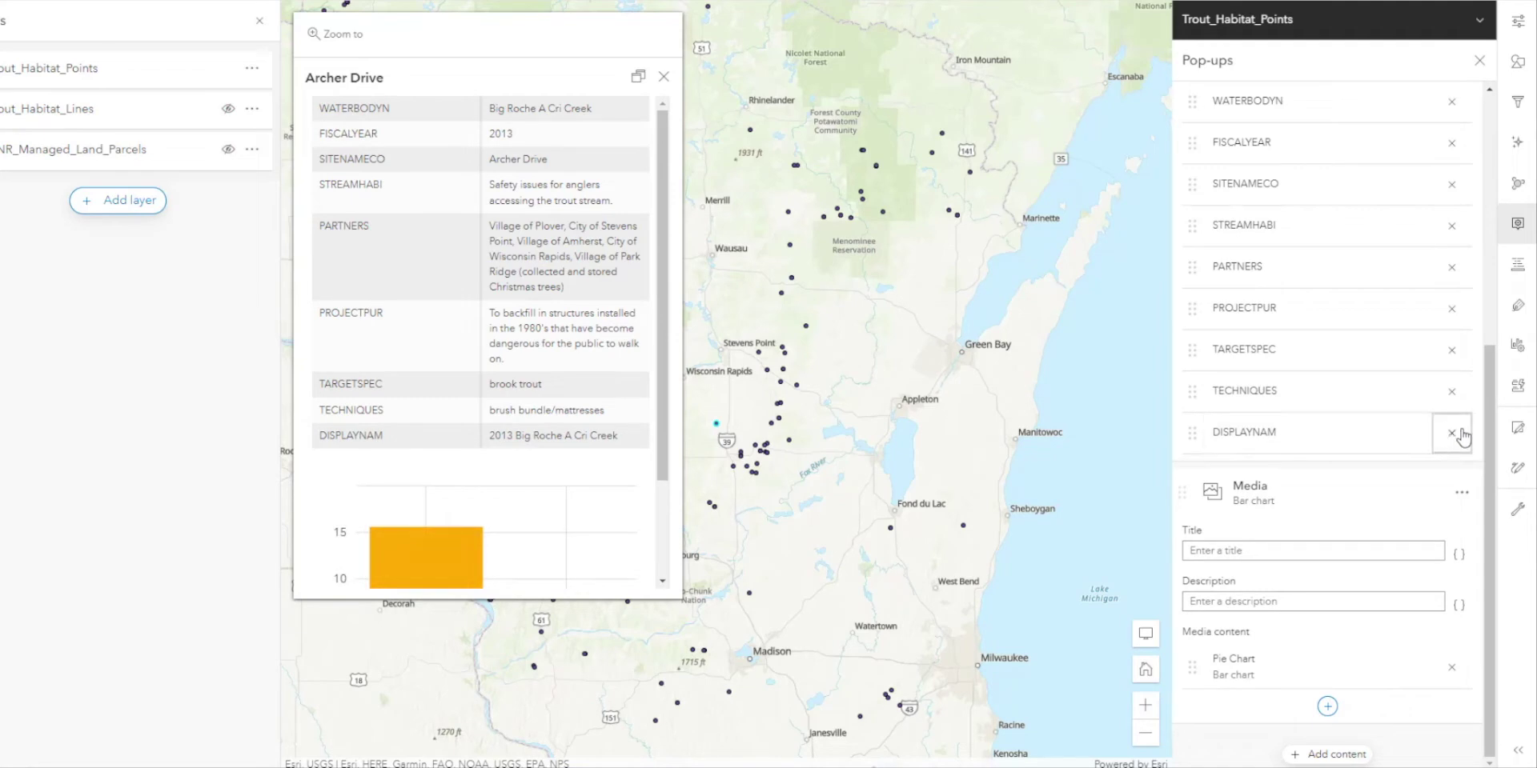
scroll(1368, 422, up, 5)
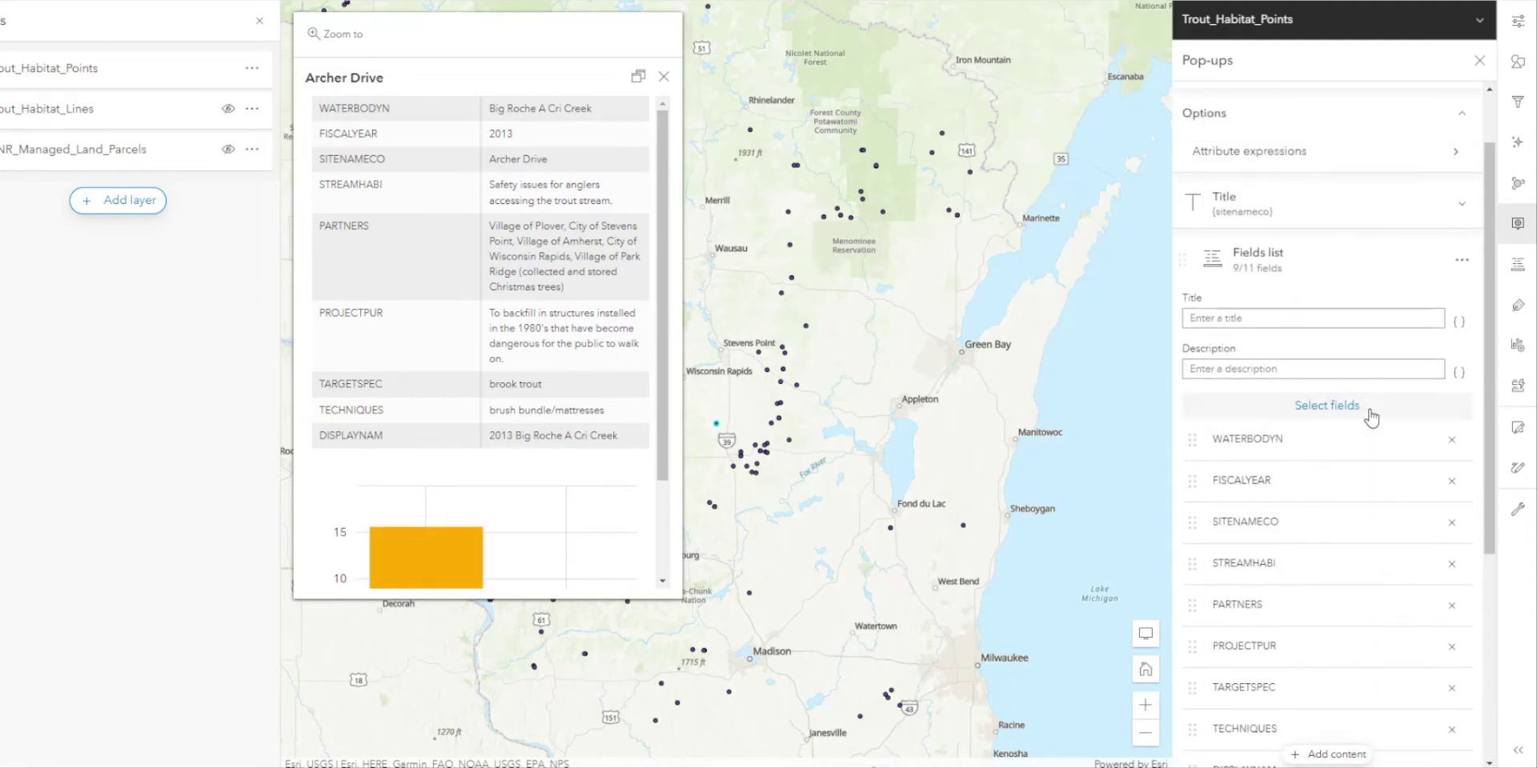
scroll(1371, 417, up, 3)
- Start a new sketch layer and choose the orange fish as the stamp symbol
click(1479, 60)
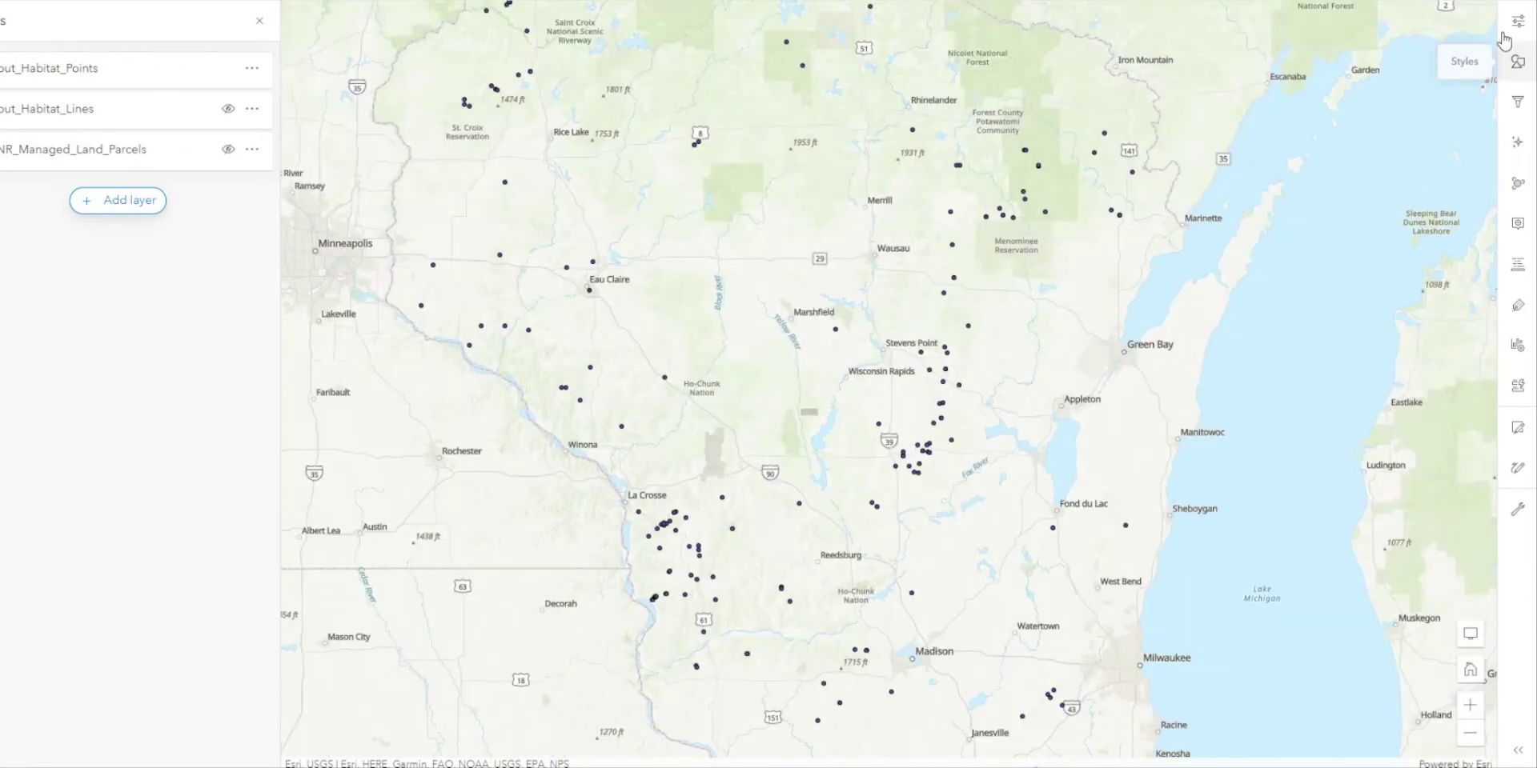
click(1518, 468)
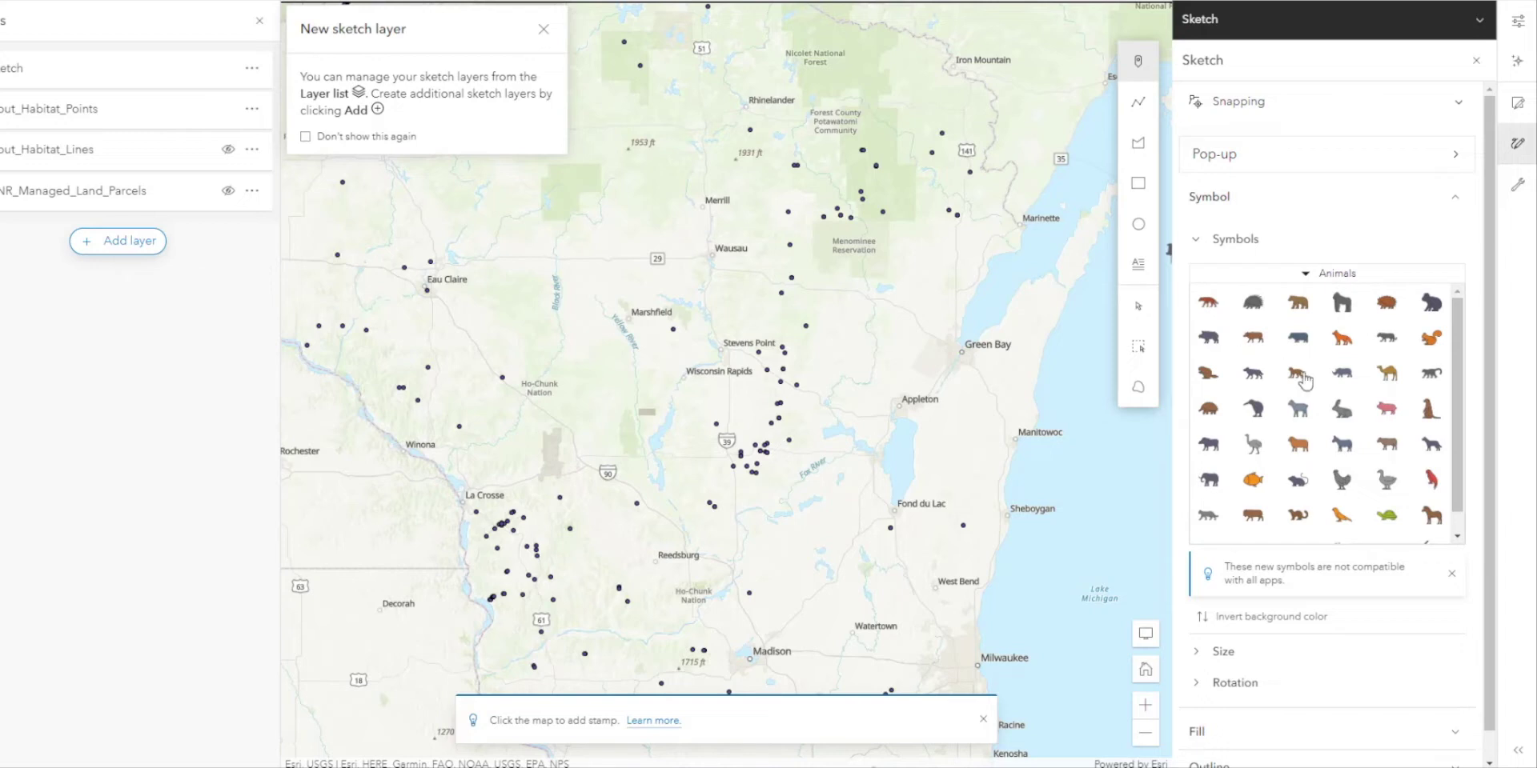
scroll(1343, 413, down, 2)
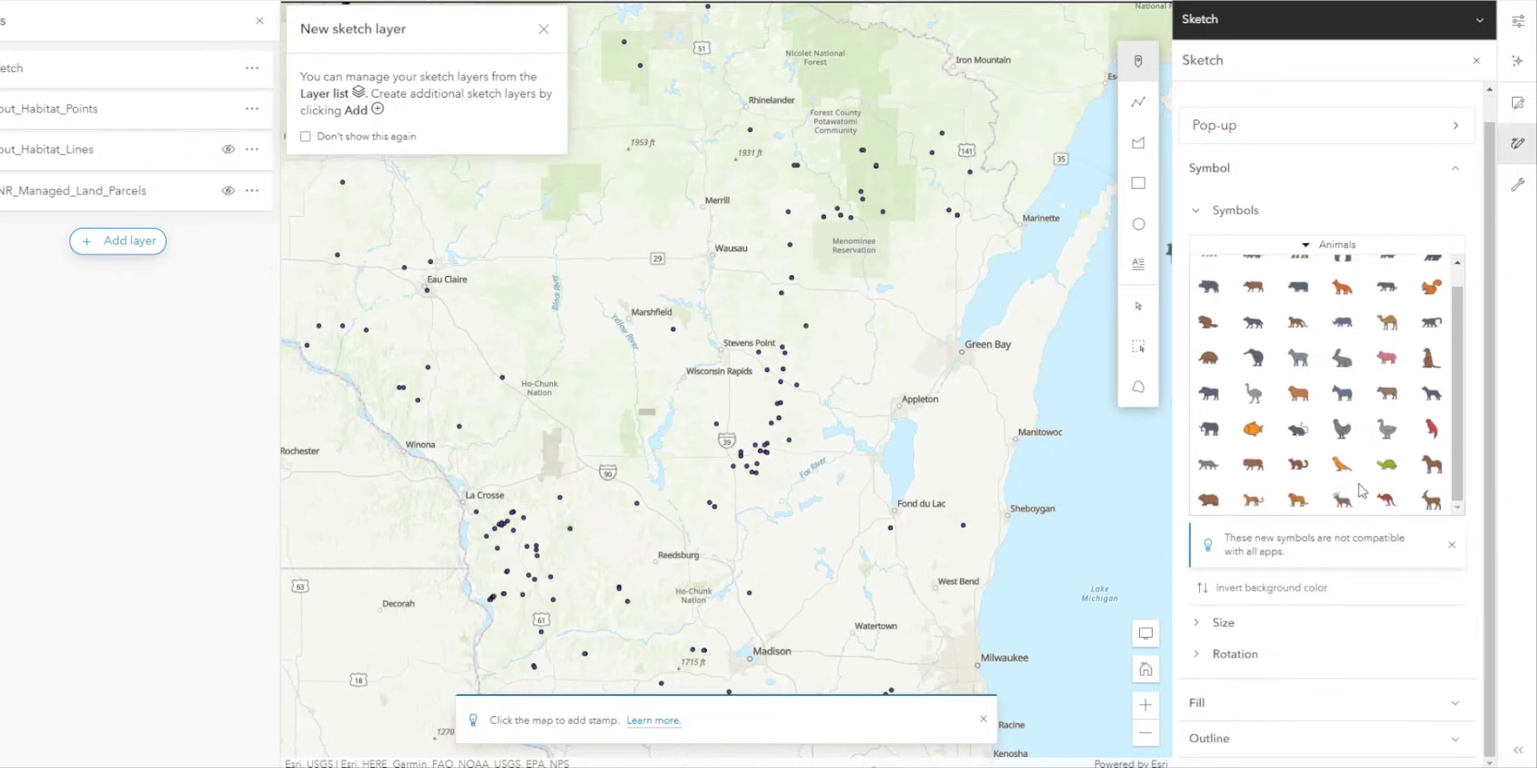
scroll(1362, 490, up, 1)
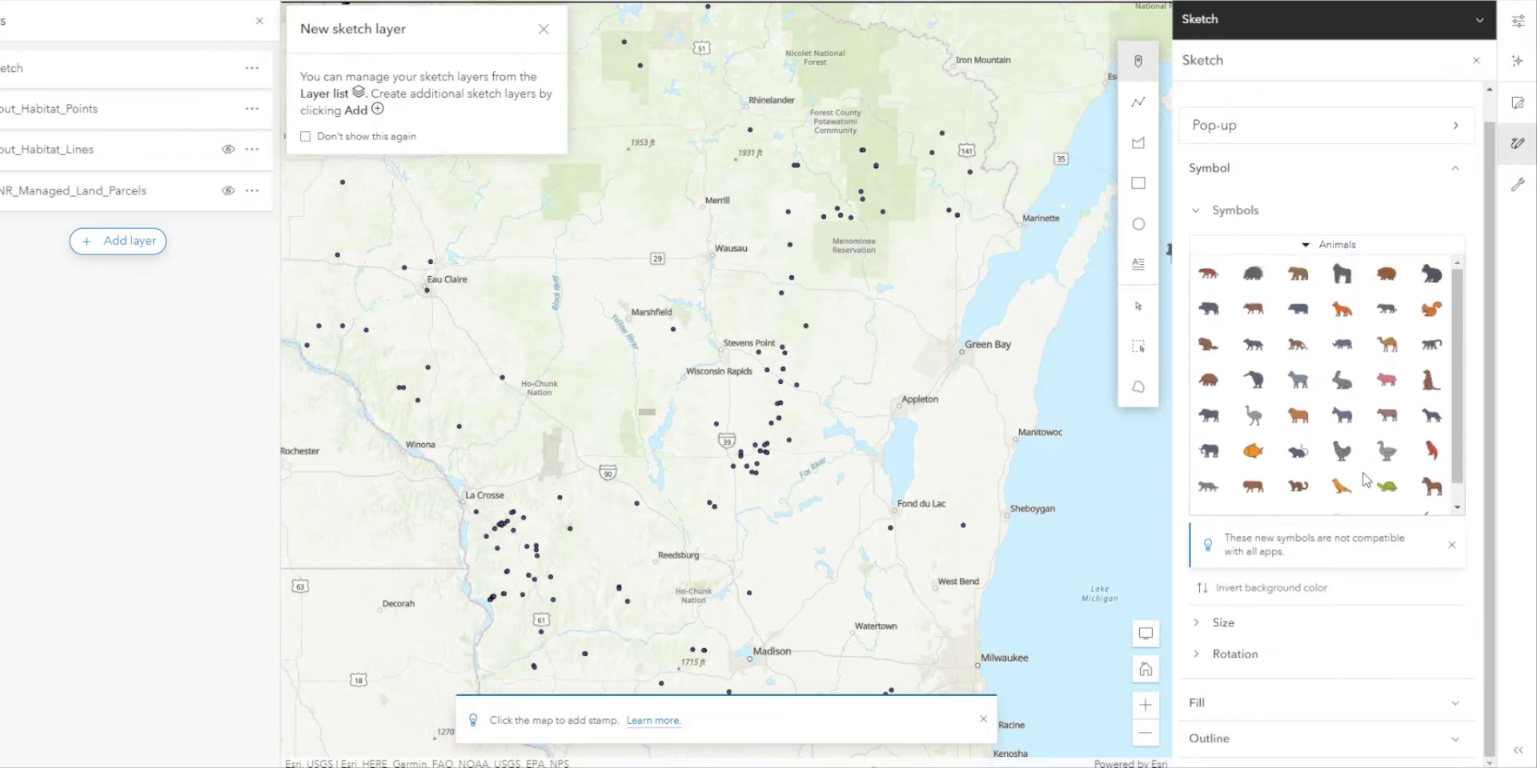
click(1253, 452)
- Stamp fish west of and near the map centre, then a turtle on the lake
scroll(788, 414, up, 1)
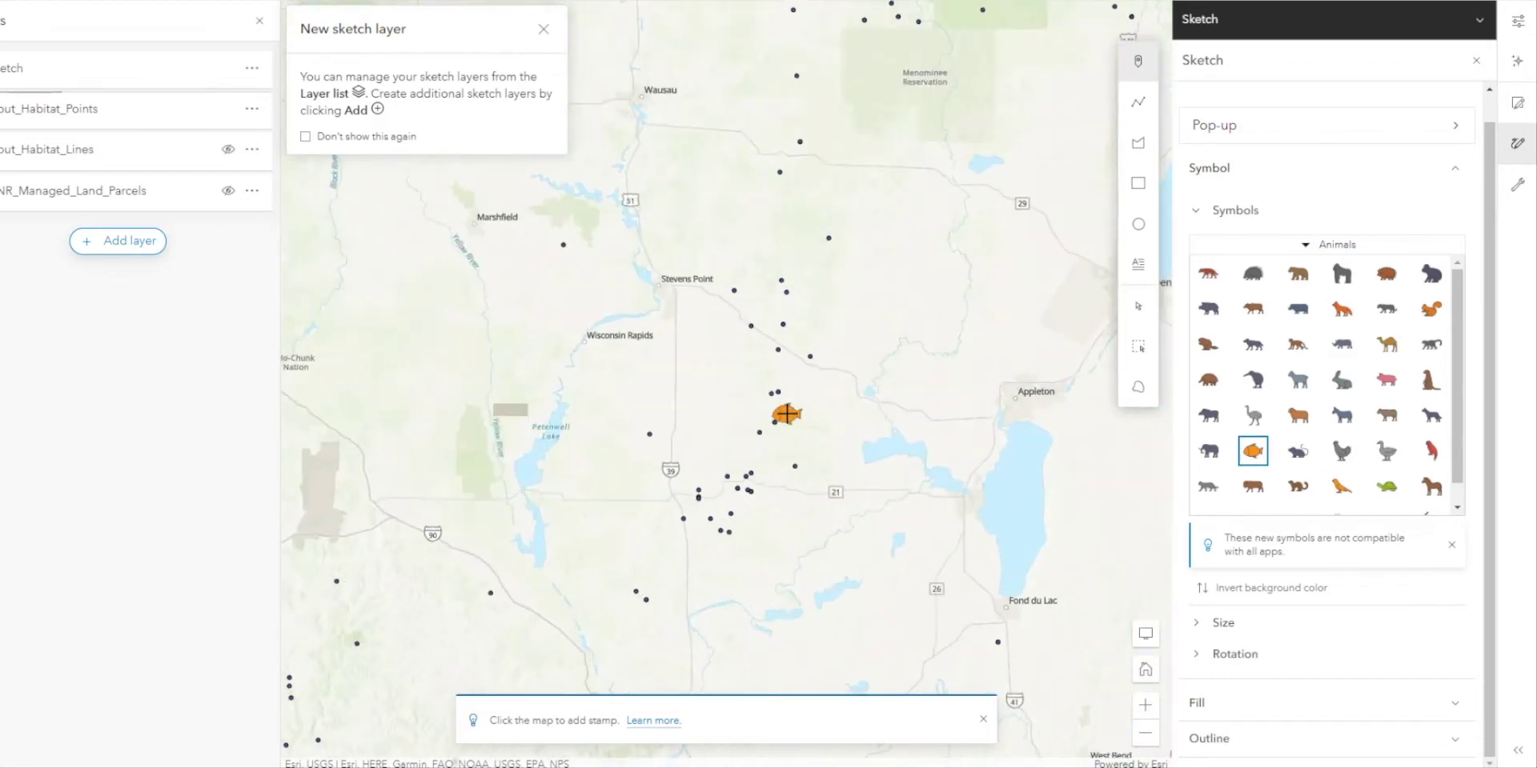
scroll(787, 413, up, 1)
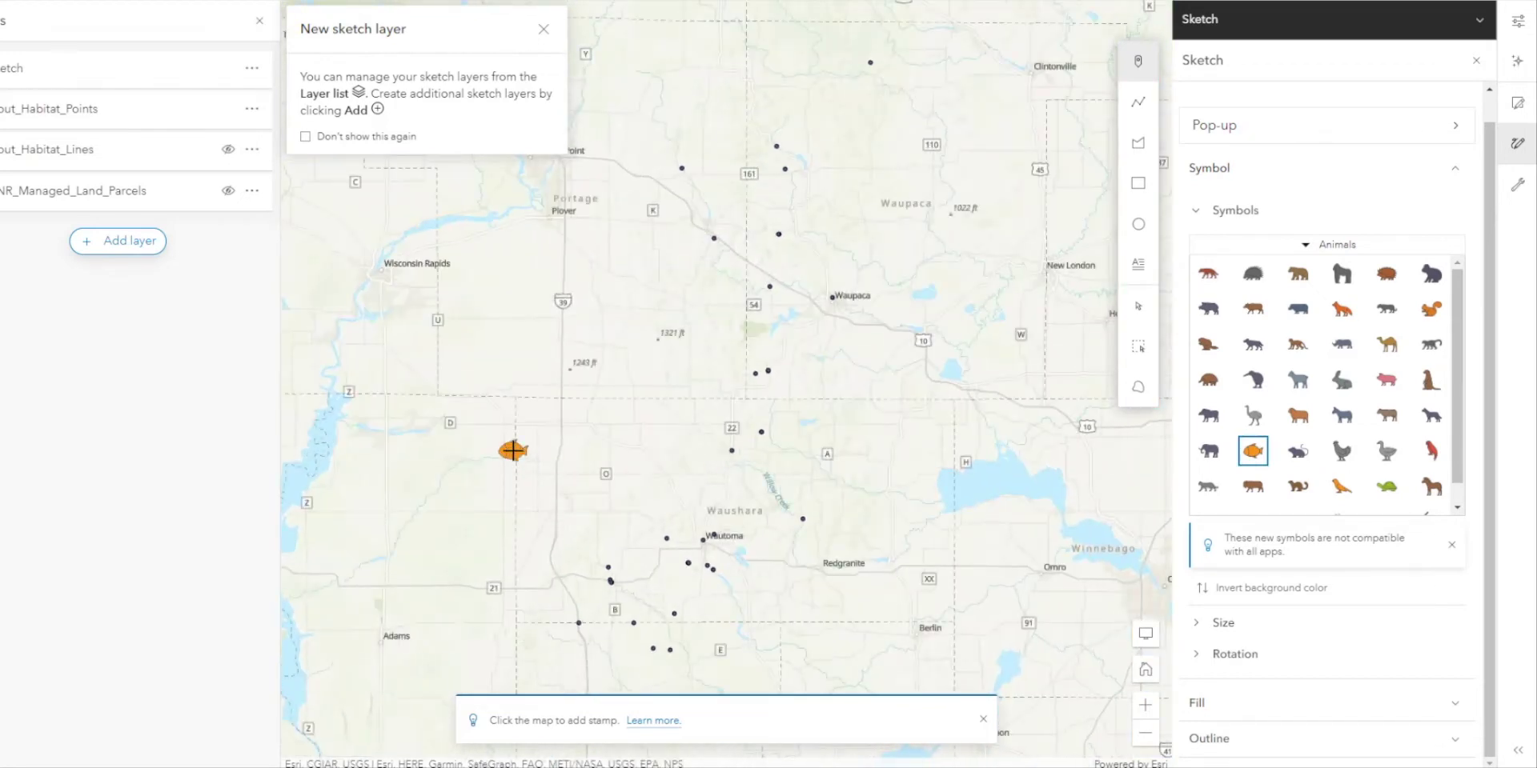
click(526, 446)
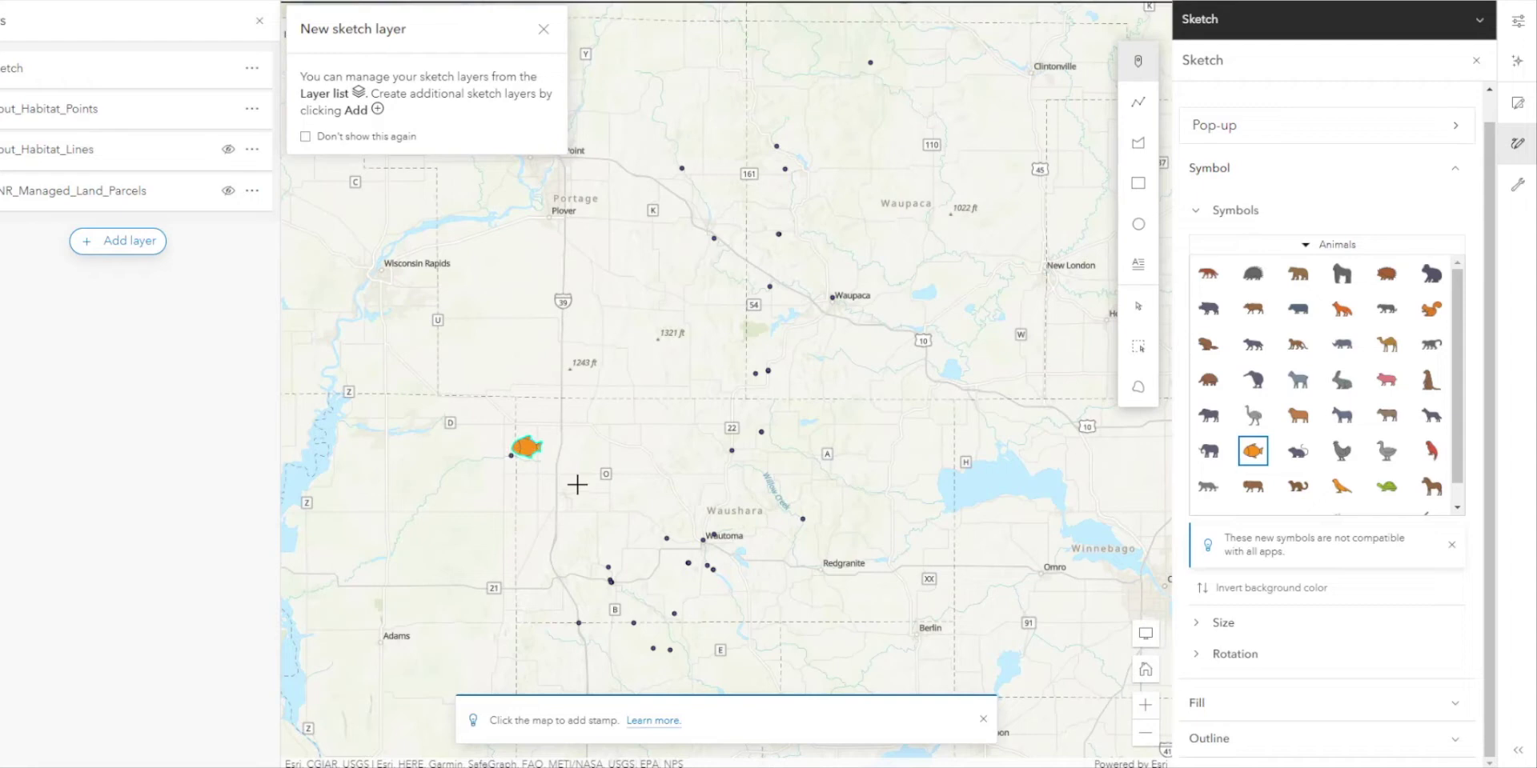
click(744, 432)
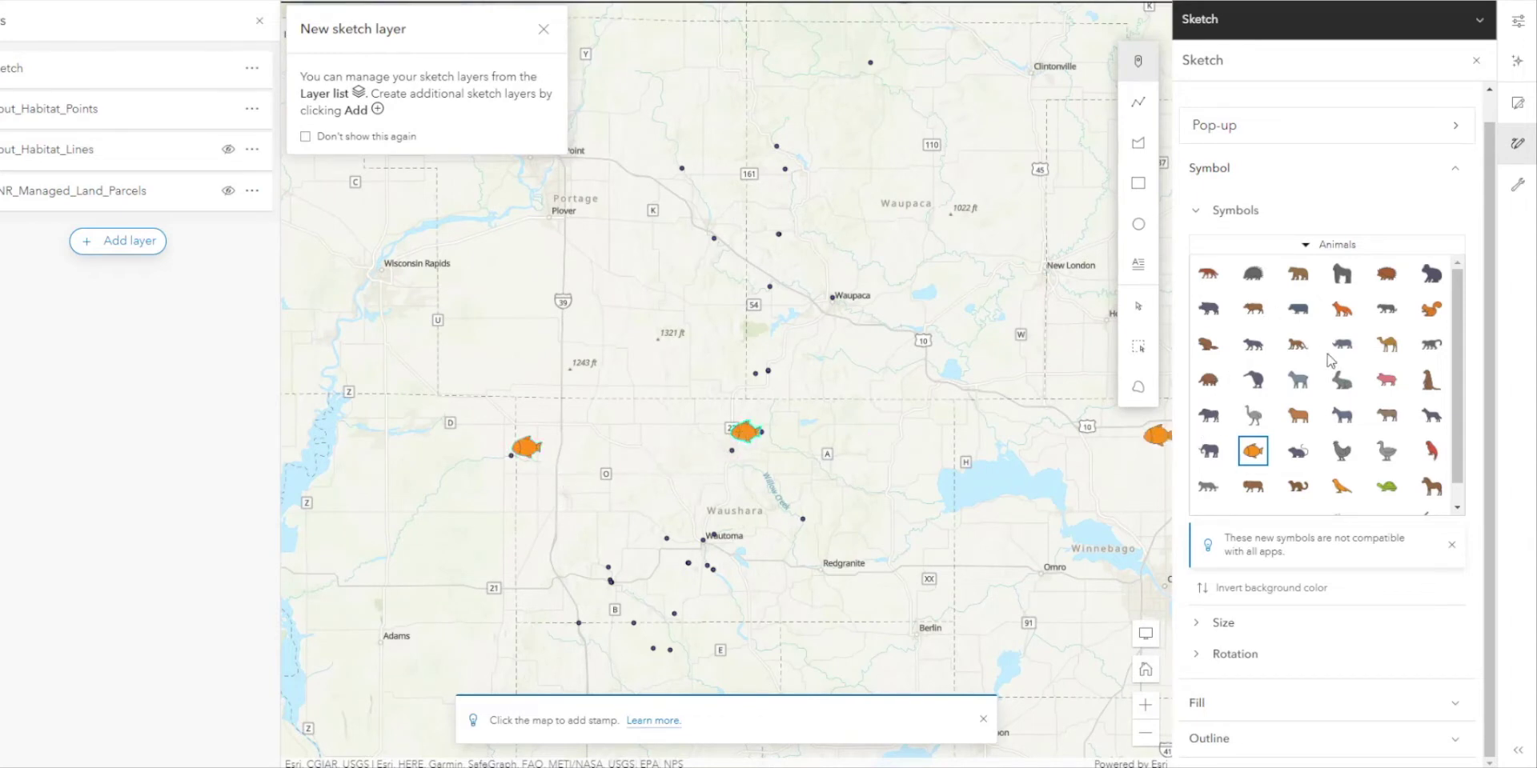
scroll(1338, 388, down, 1)
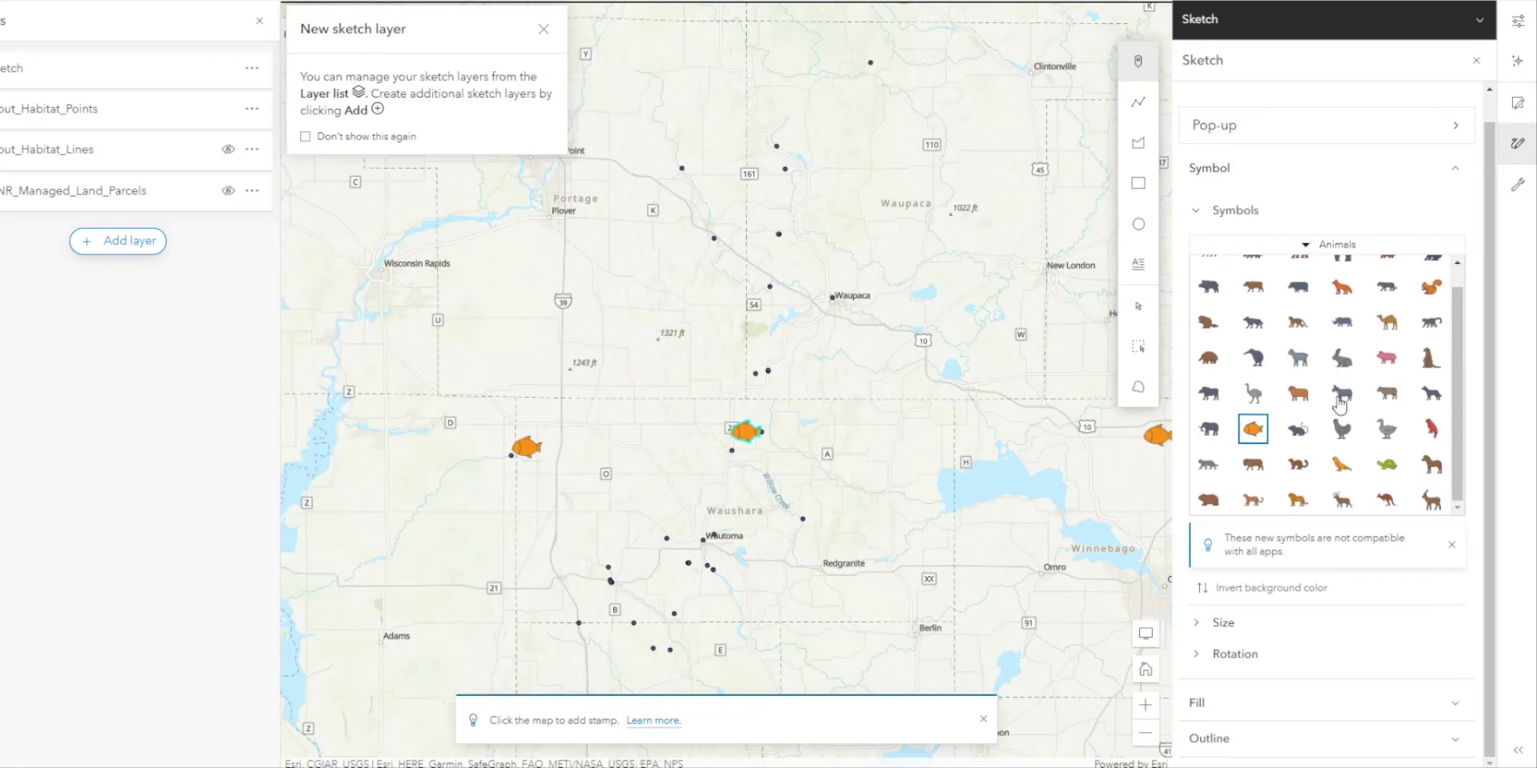
click(1384, 463)
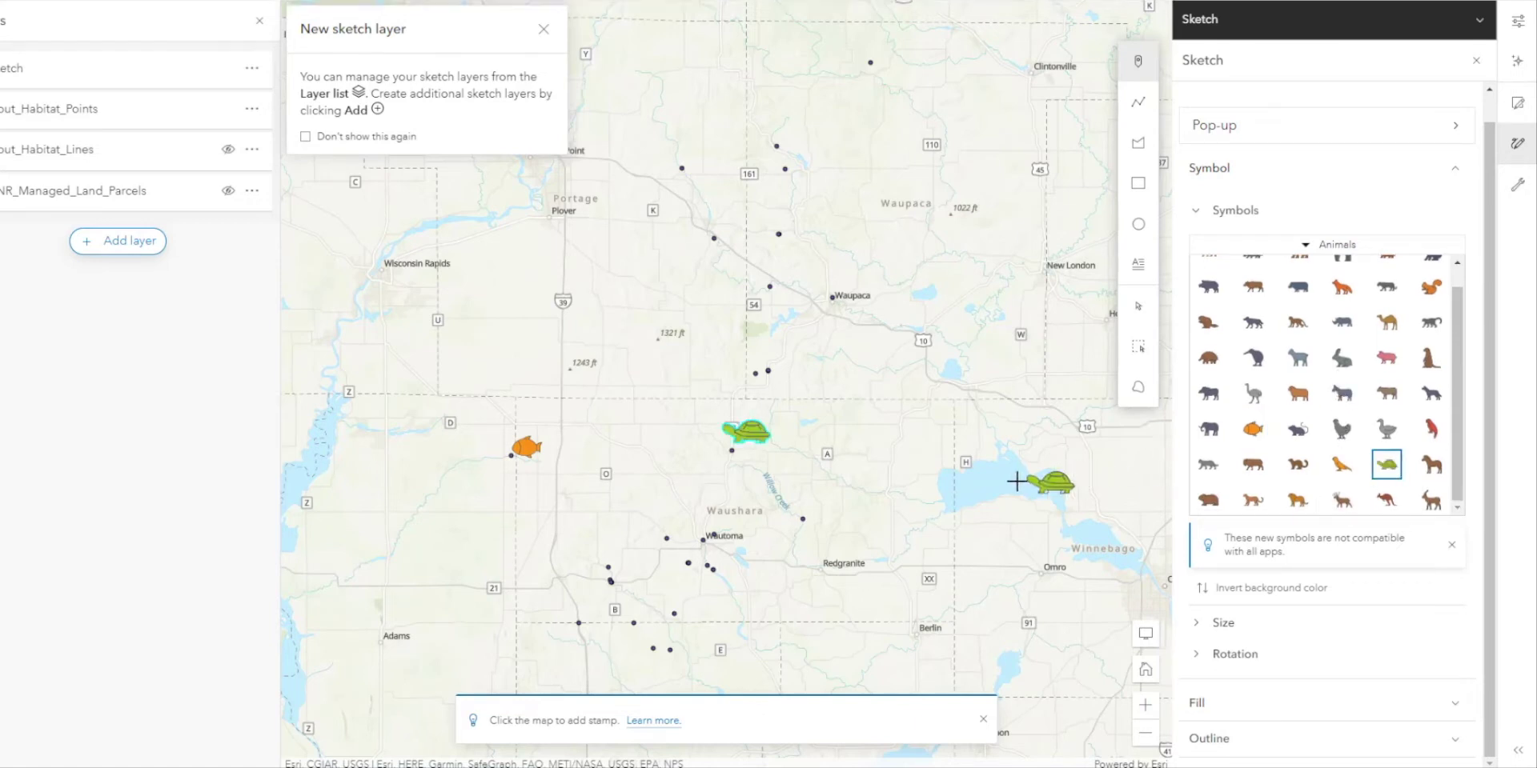
click(978, 478)
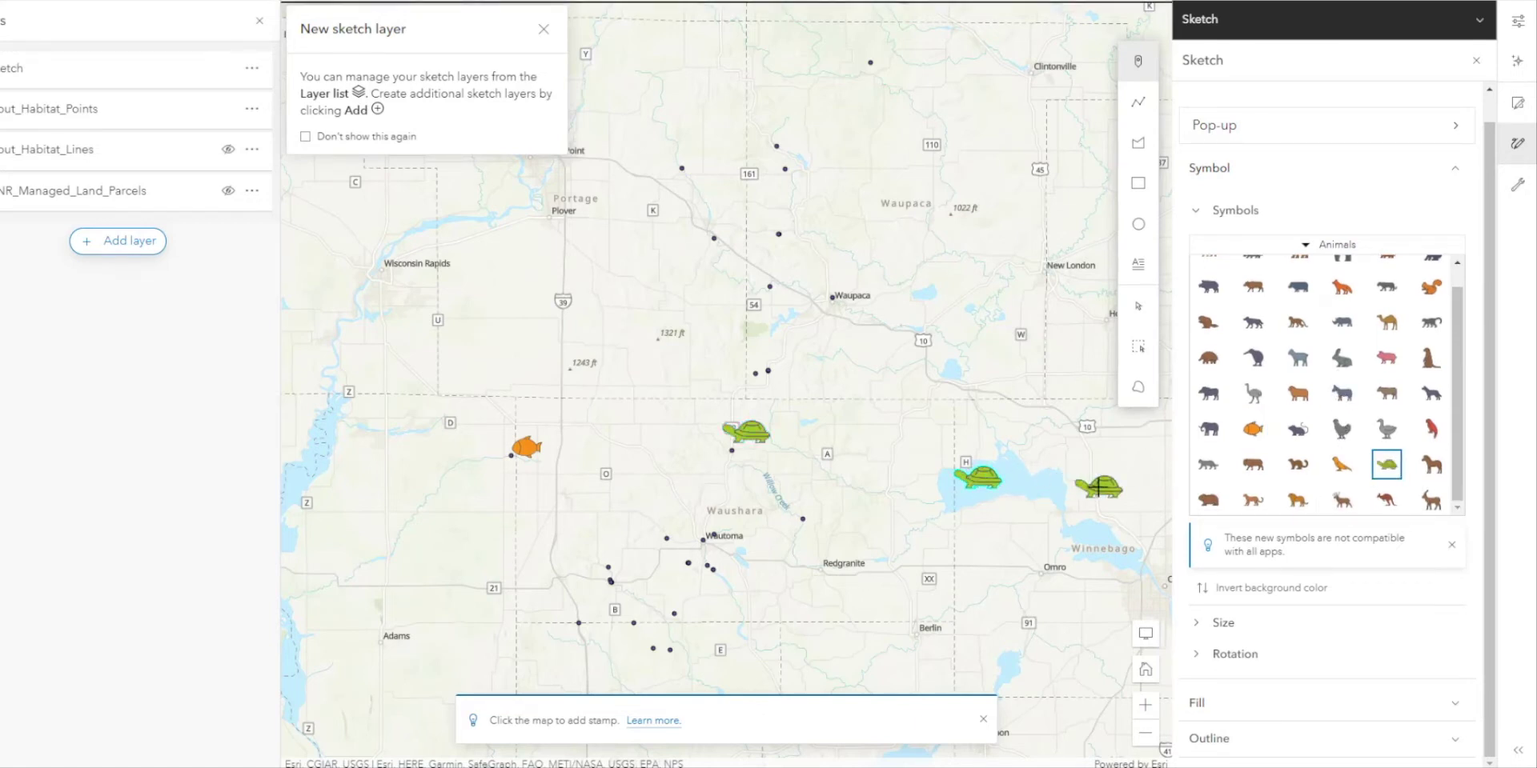
- Trace a line around the turtle's lake and give it a green outline
click(1137, 102)
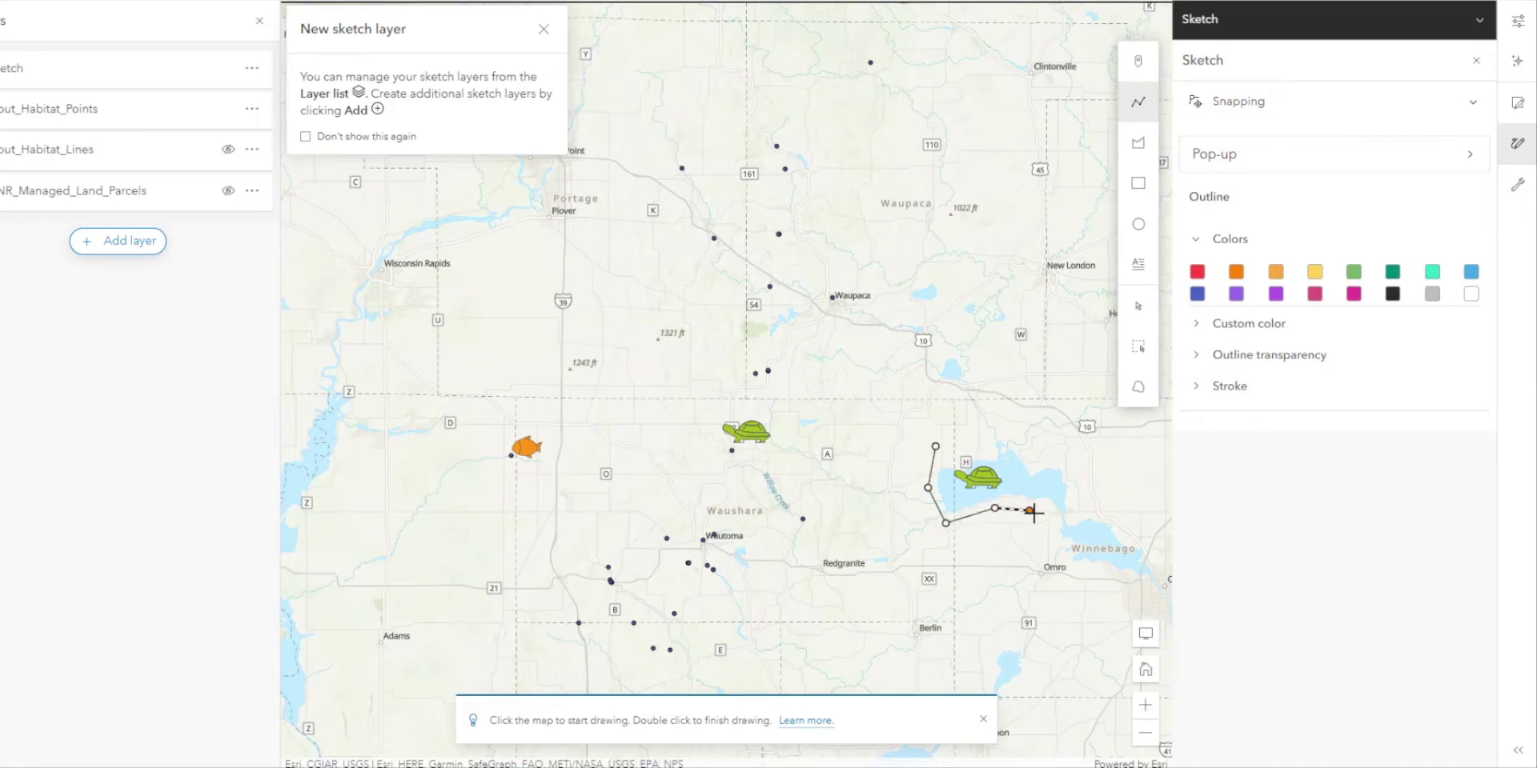
click(1071, 518)
click(1075, 483)
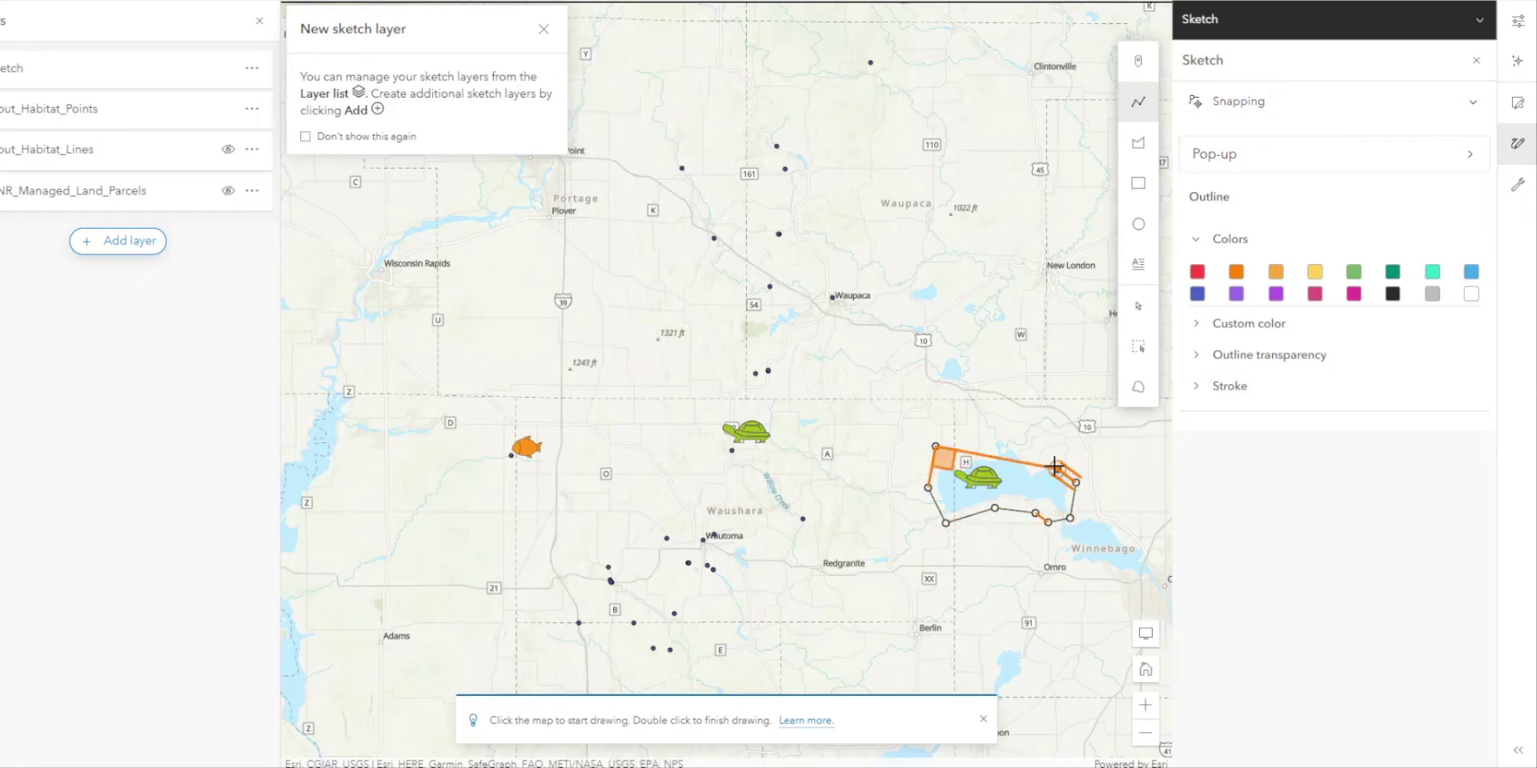
click(1052, 465)
click(1033, 470)
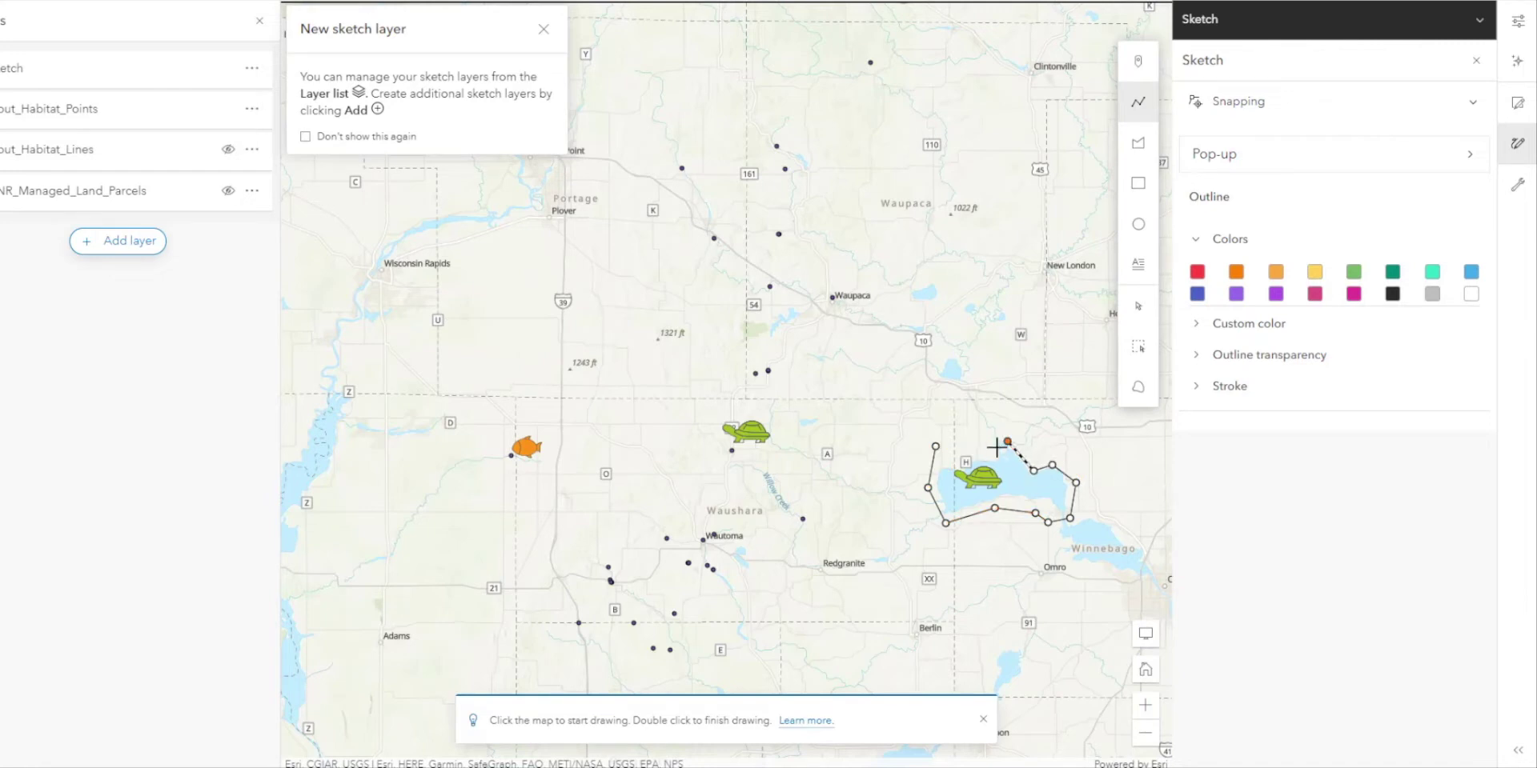
click(1007, 440)
double_click(938, 442)
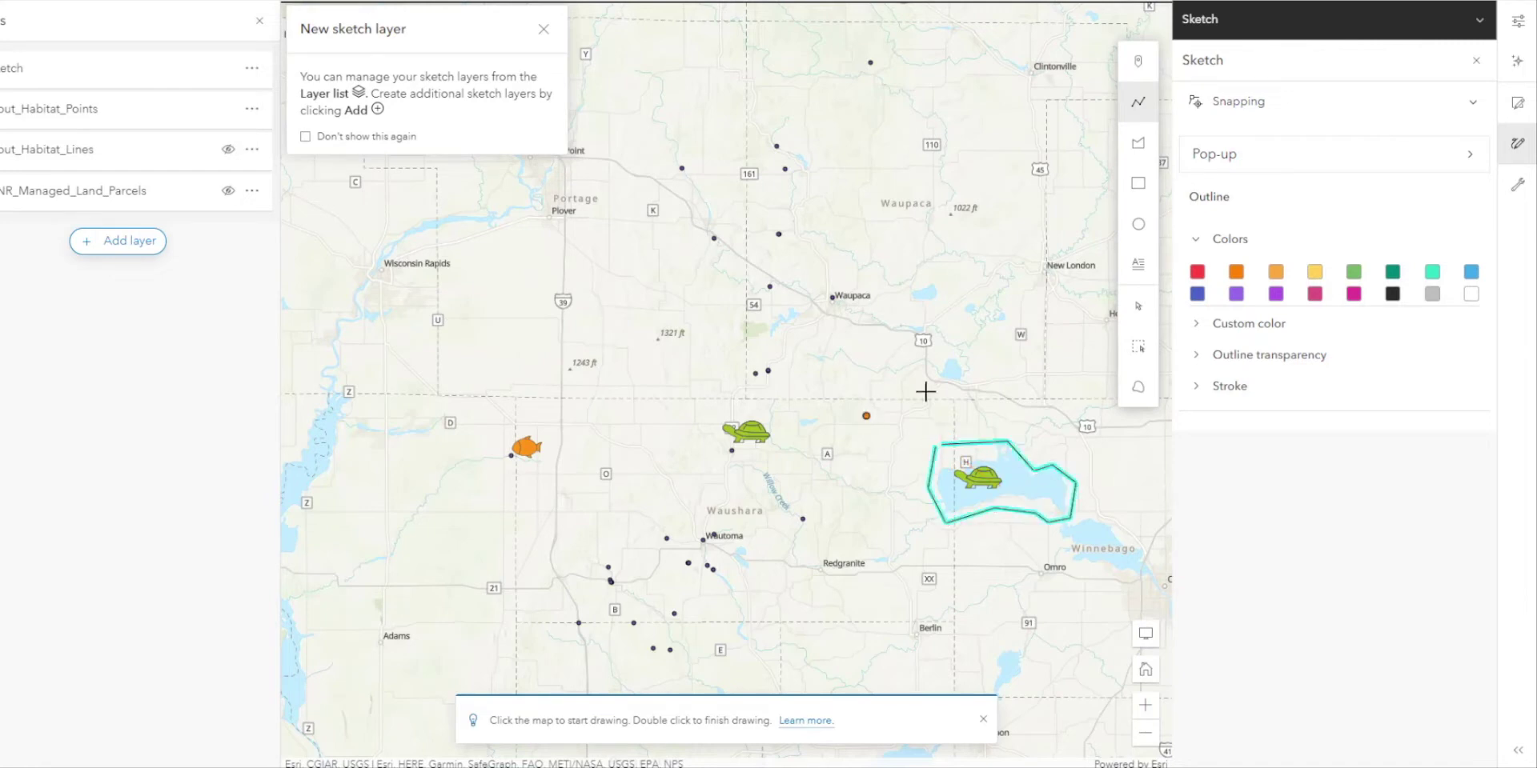
click(1354, 273)
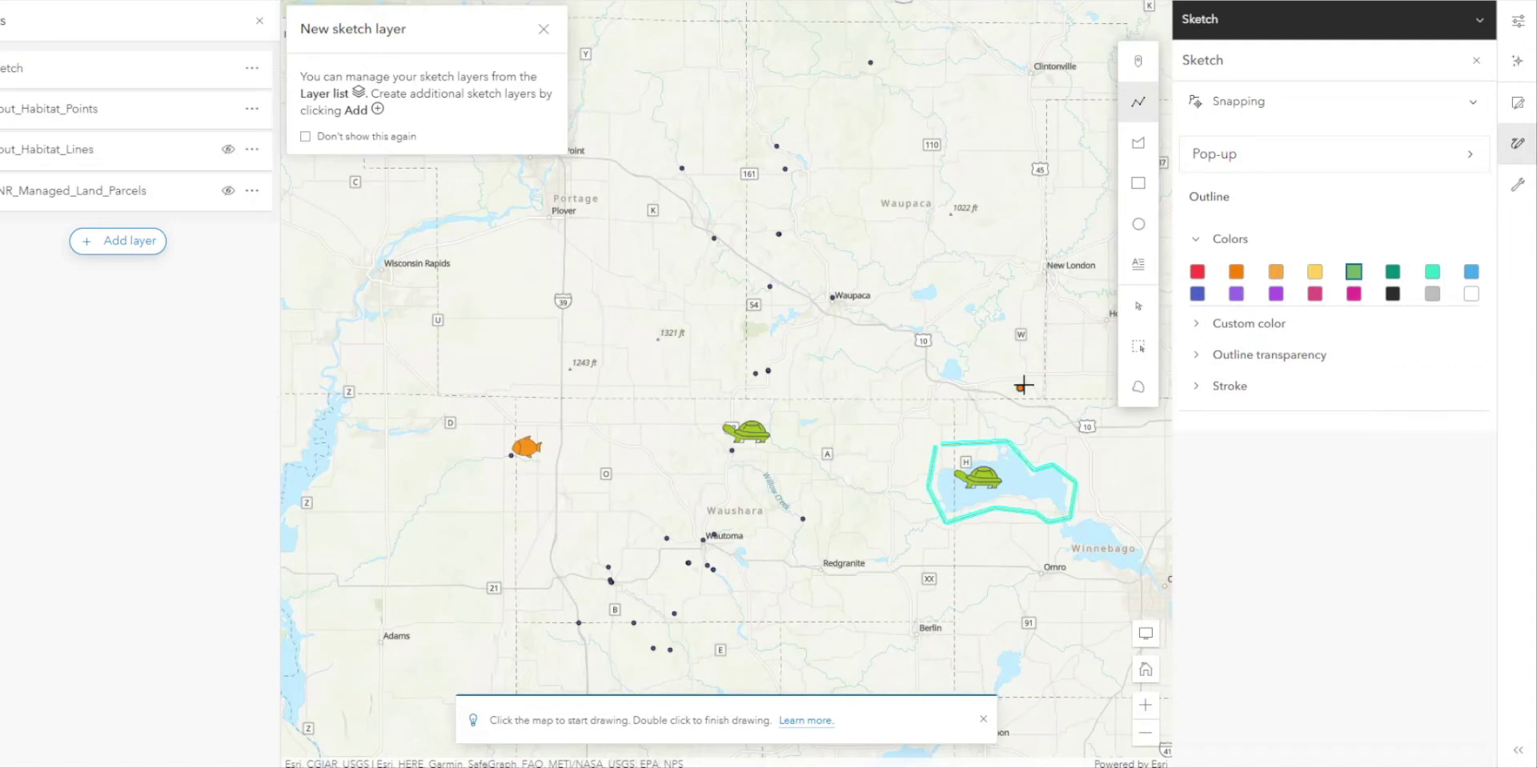
- Draw a three-vertex polygon near Waupaca
click(1139, 147)
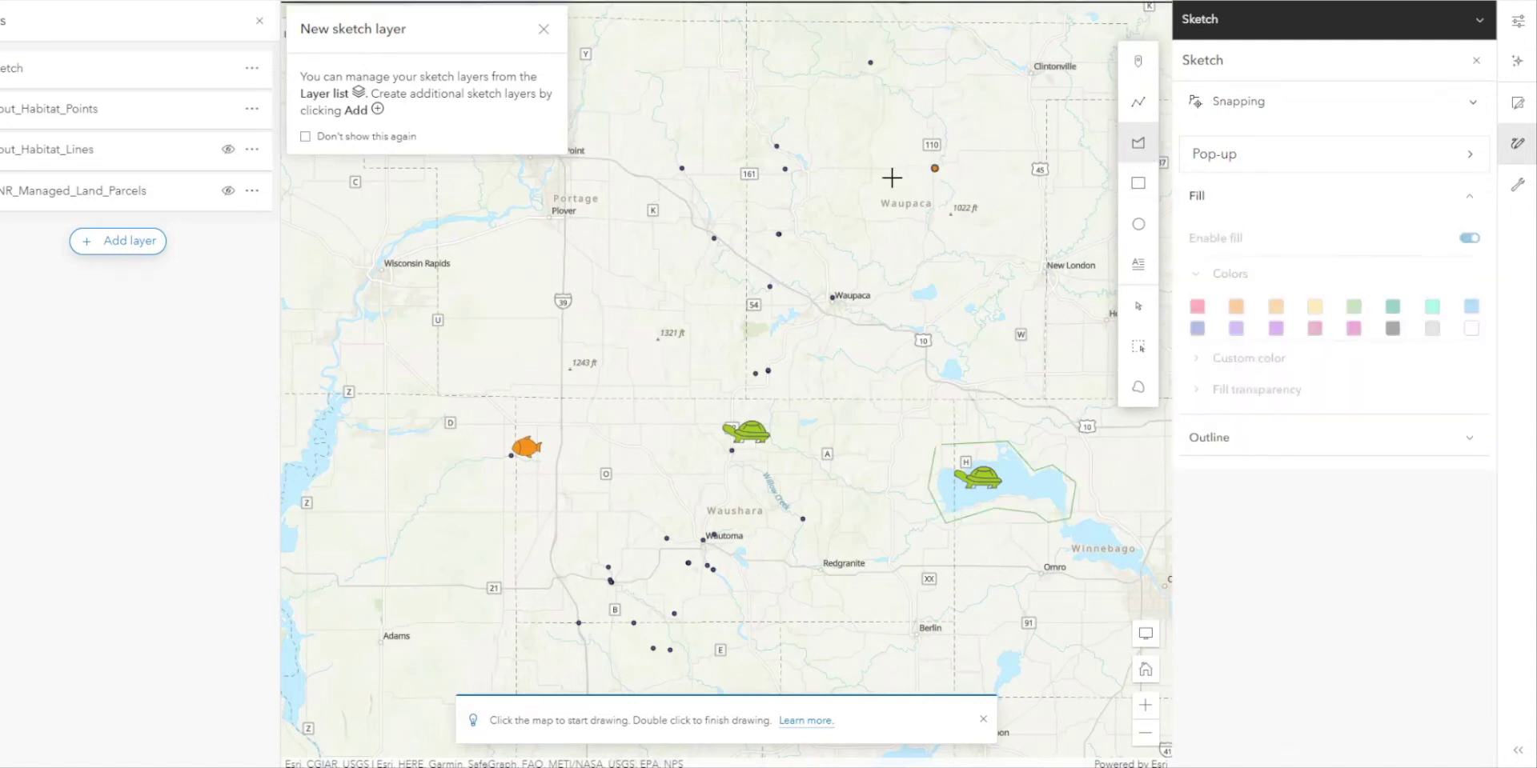
click(834, 227)
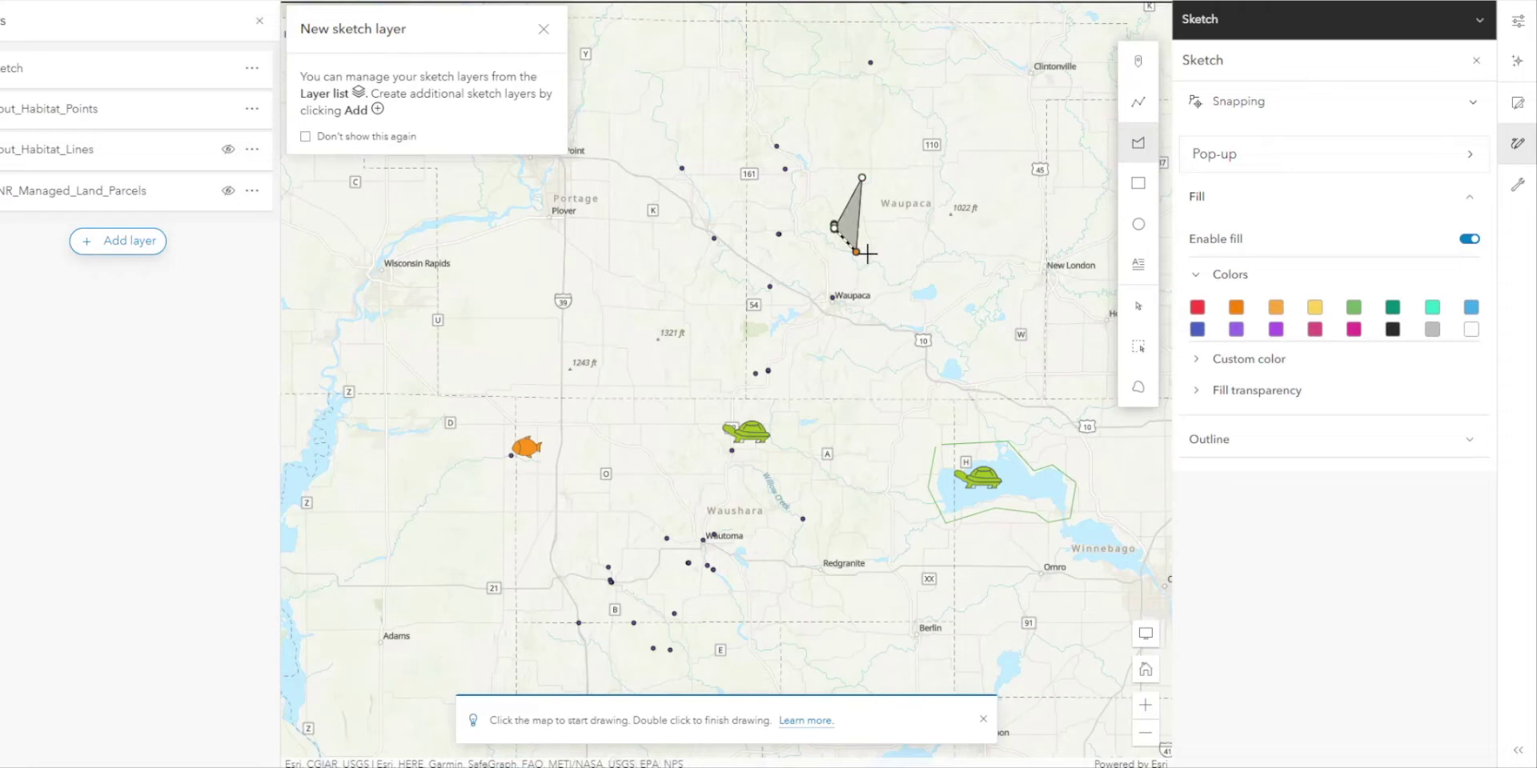
click(868, 253)
click(902, 238)
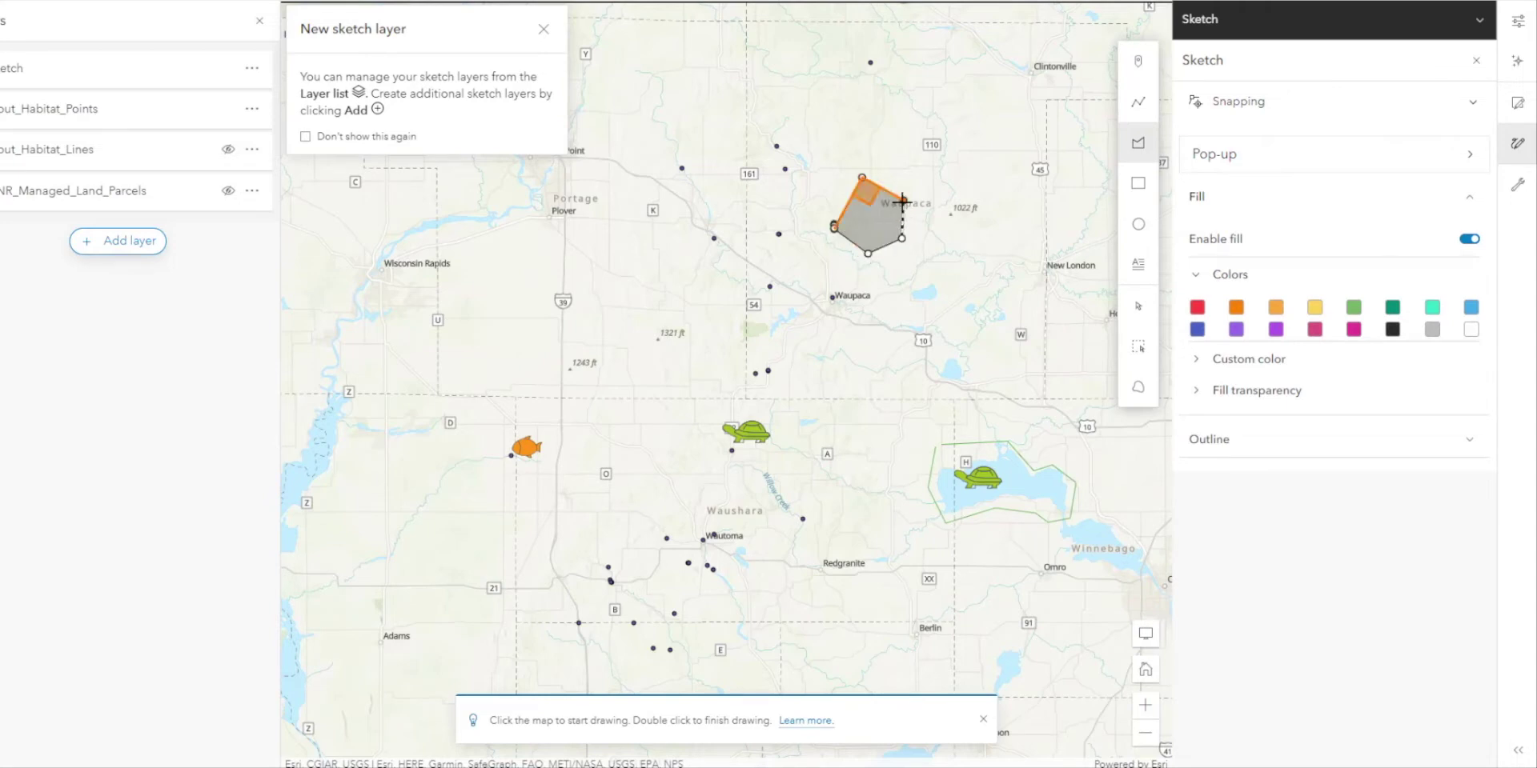
double_click(902, 201)
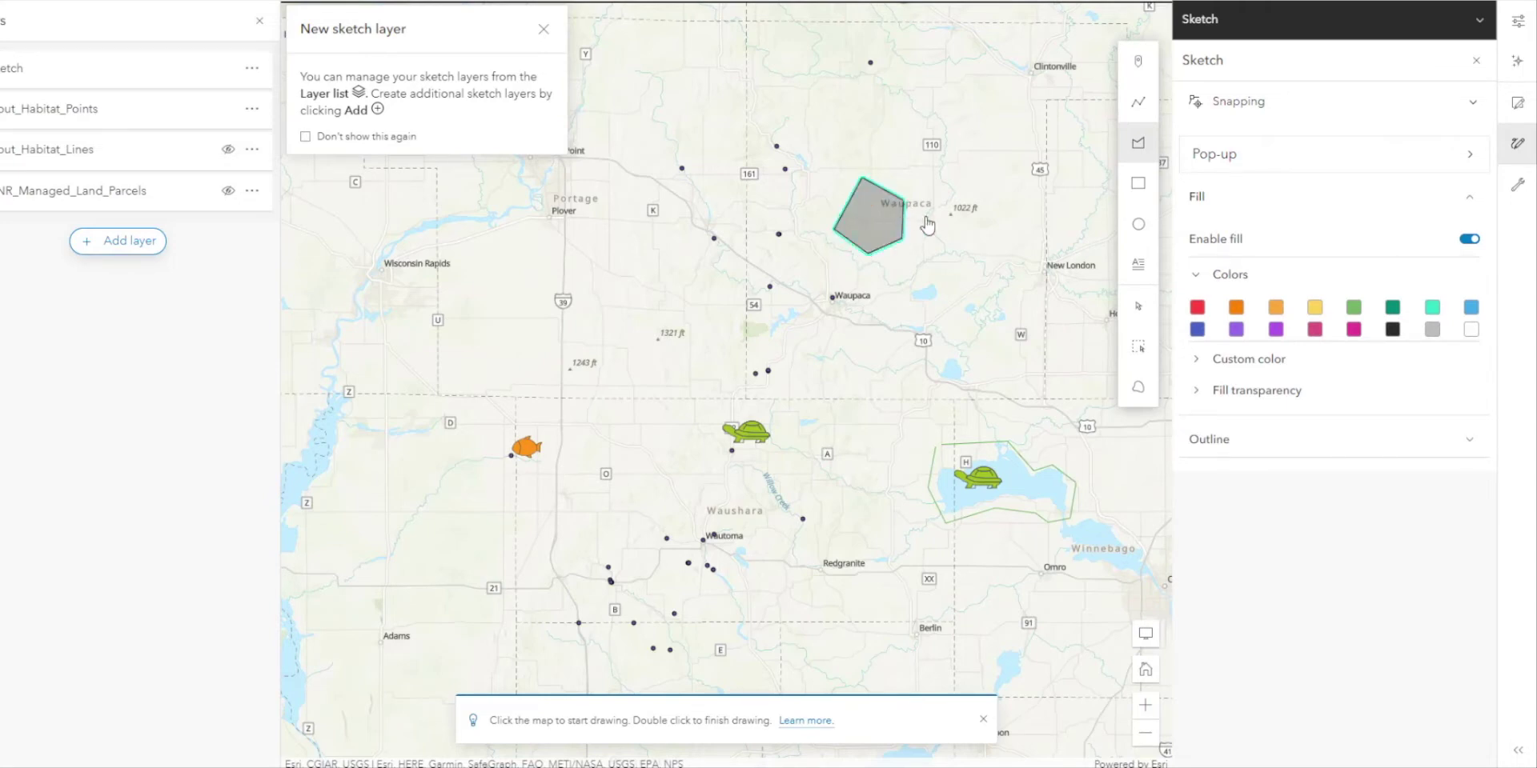
- Add a square south of the polygon and a small rectangle north-east of it
click(1139, 186)
click(925, 325)
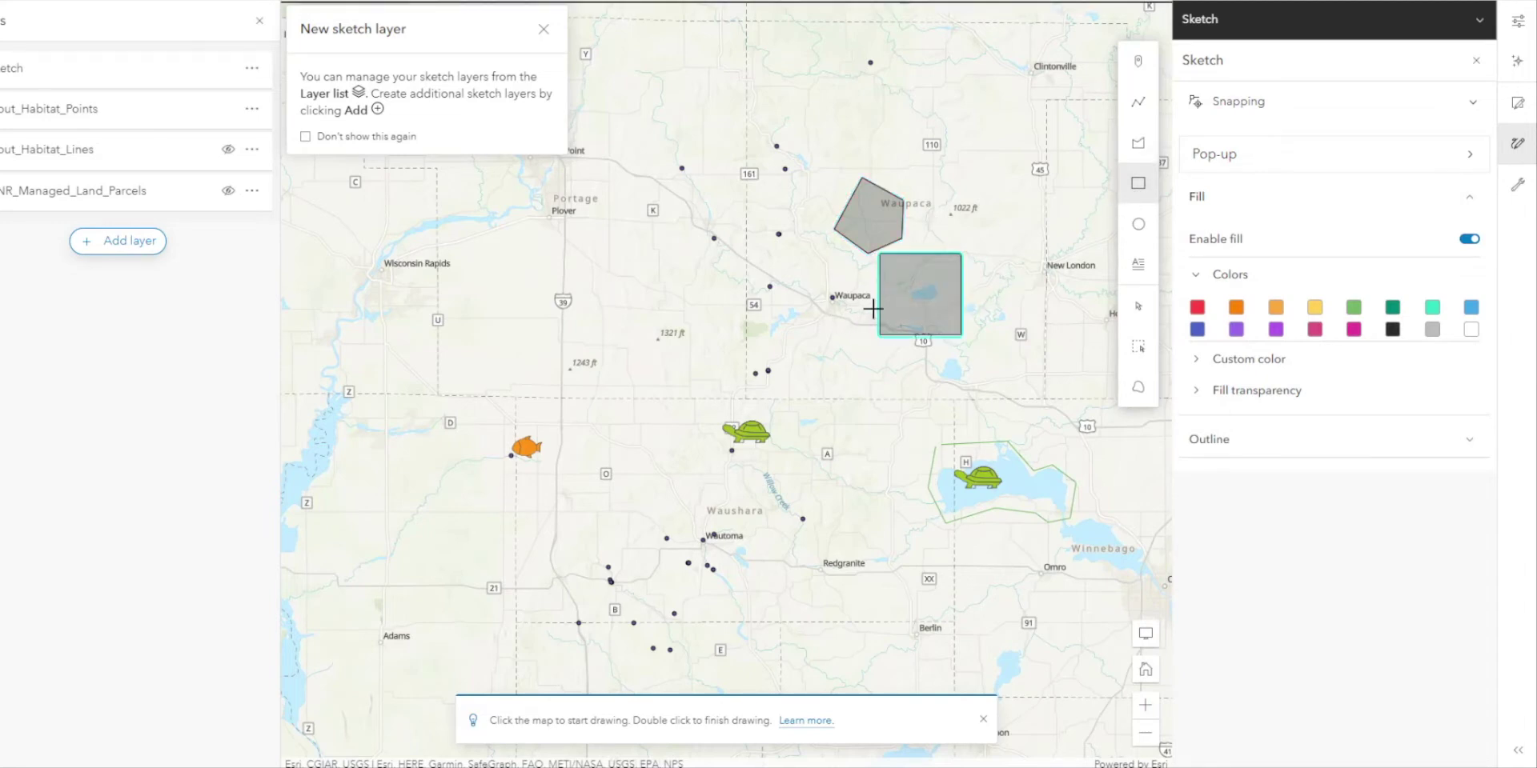
drag(934, 125, 966, 186)
- Draw a light red filled circle around the fish stamp
click(1139, 224)
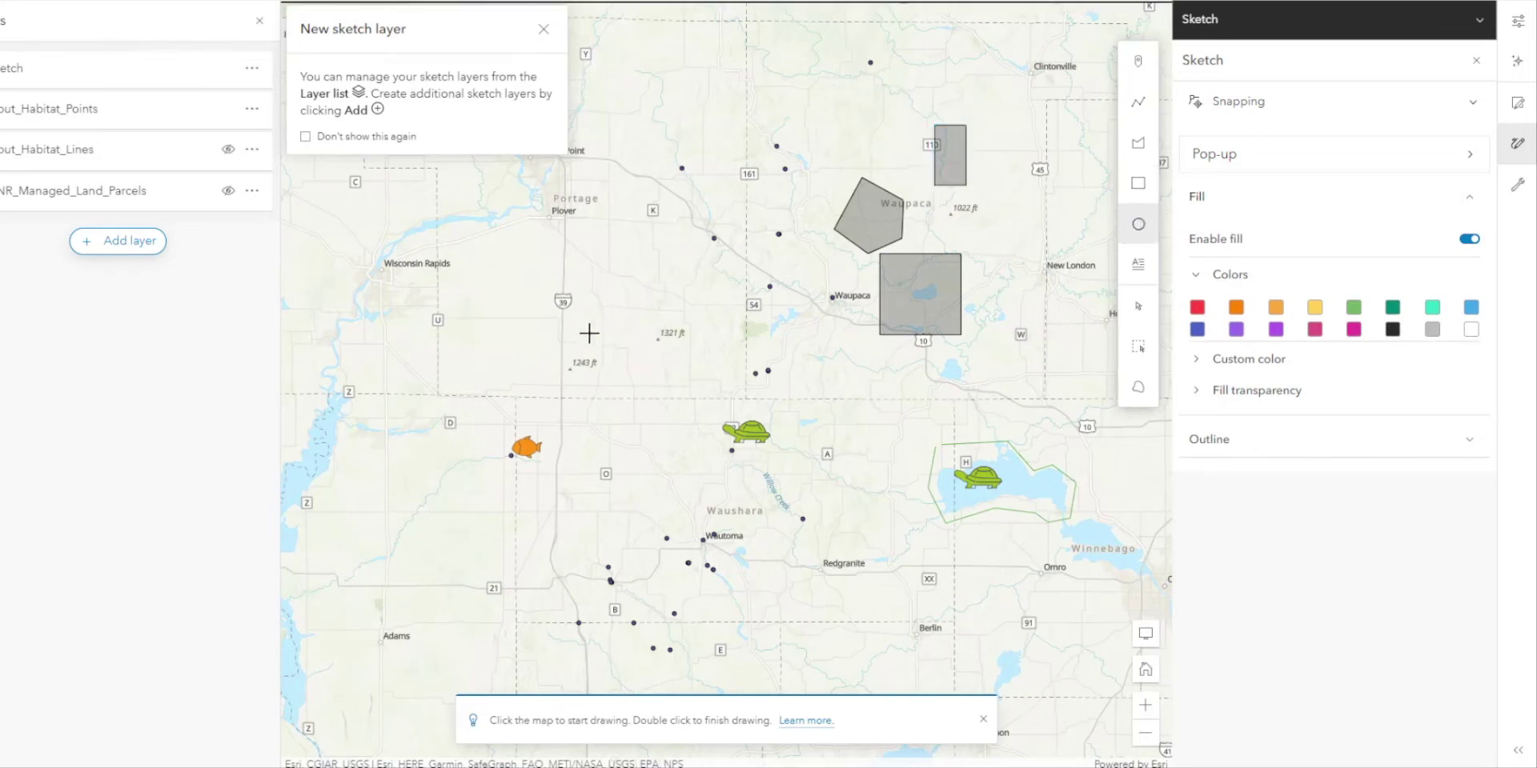
drag(550, 428, 509, 473)
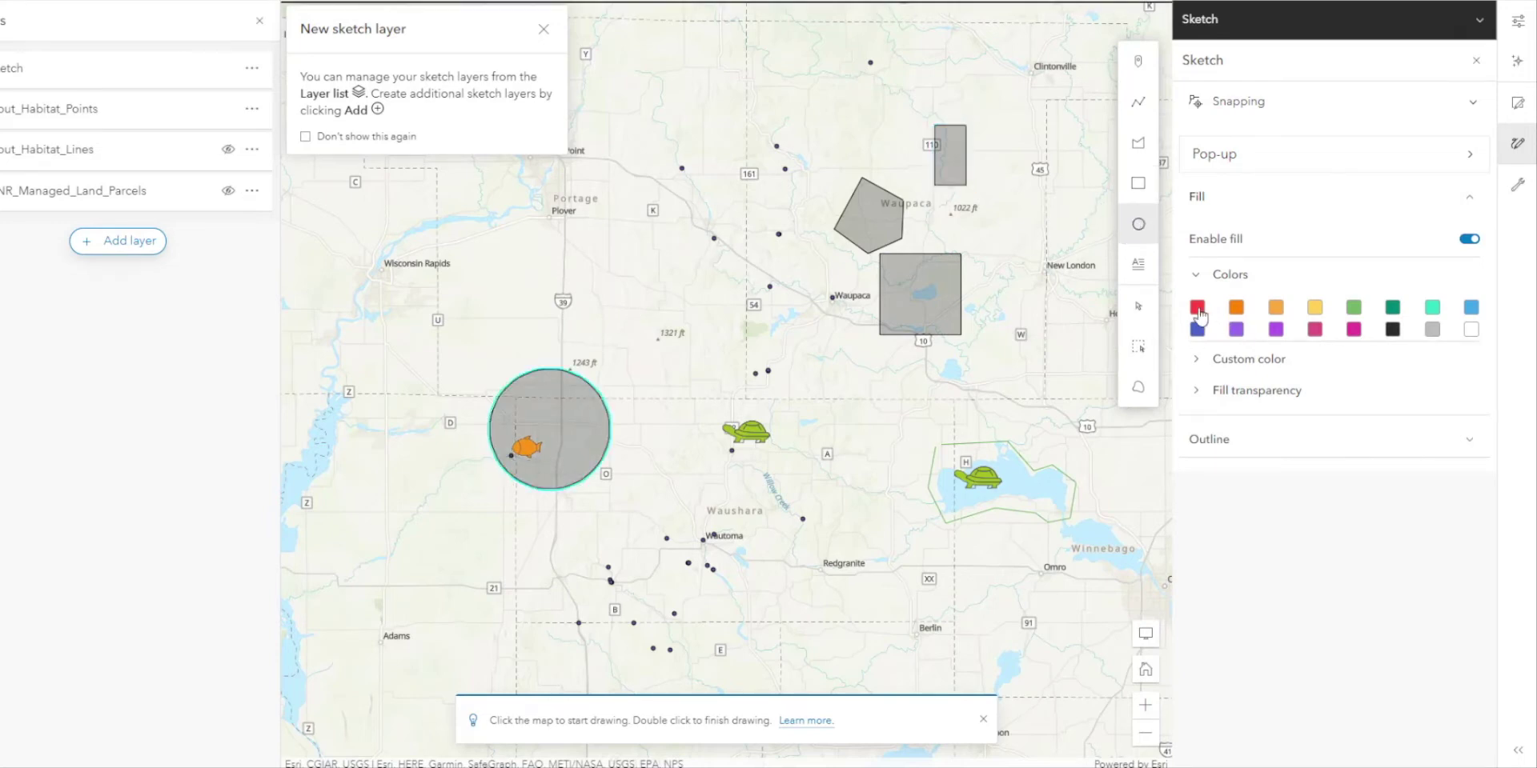
click(1198, 310)
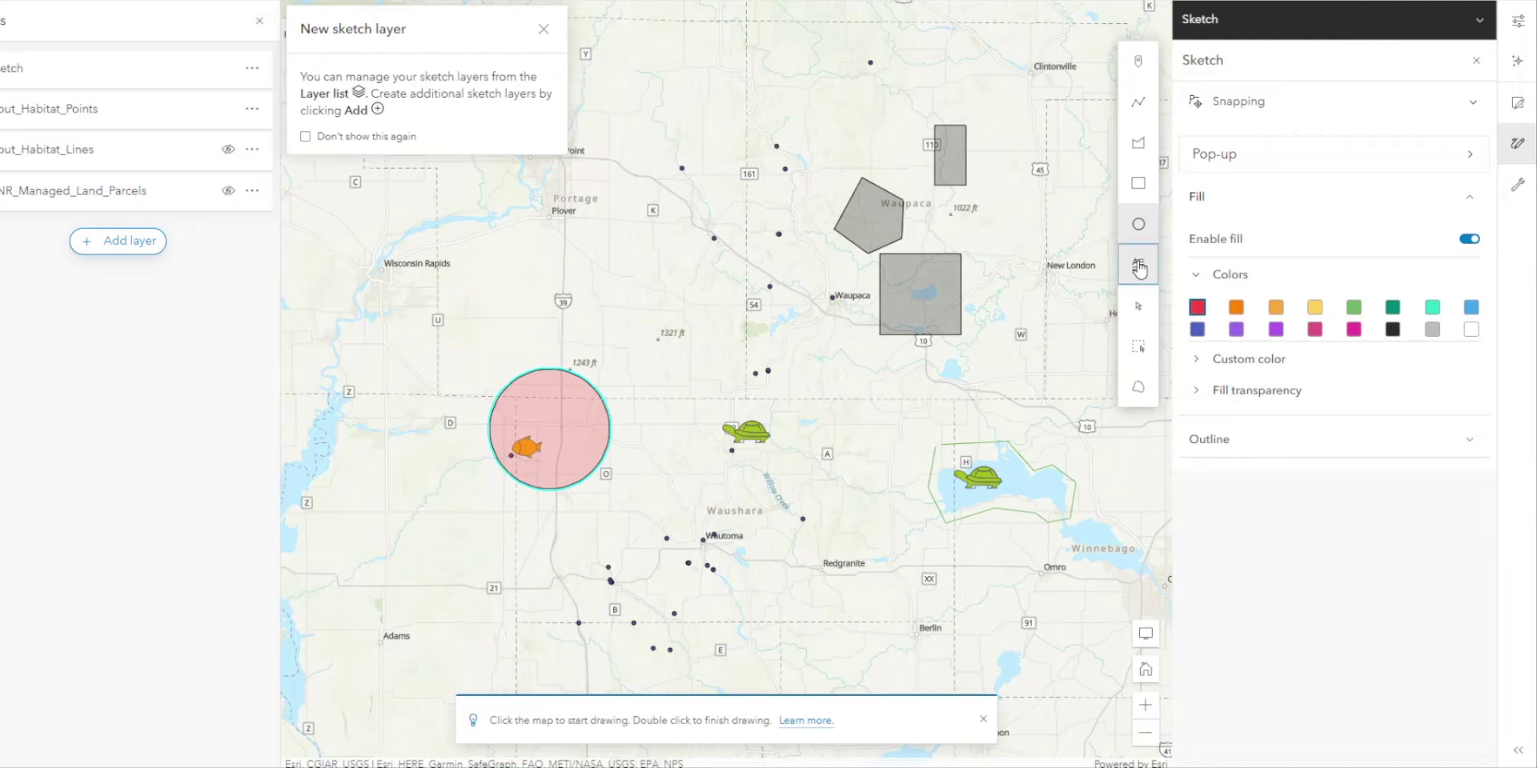
- Place a text label reading 'Rare Events' beside the red circle
drag(583, 242, 597, 254)
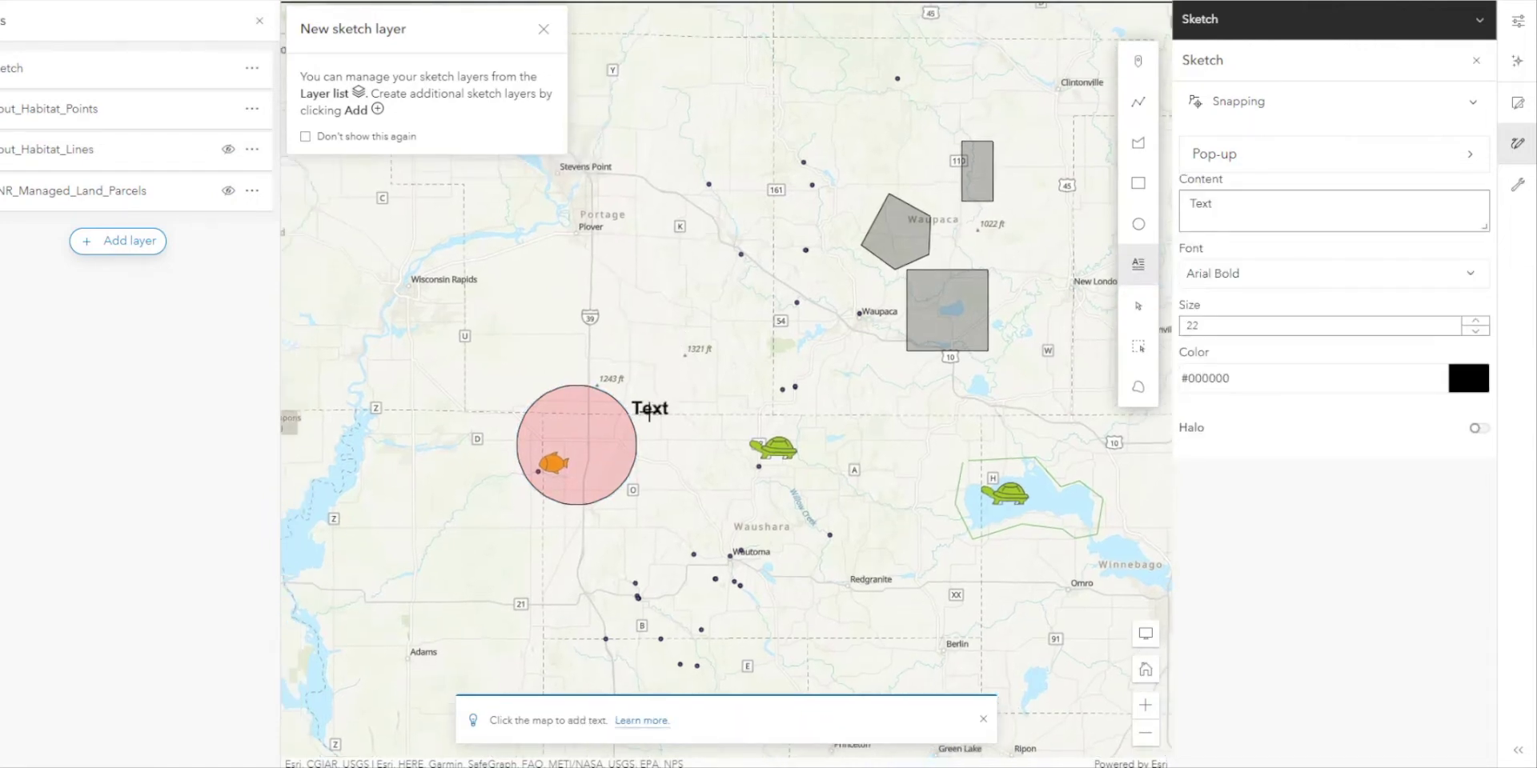
click(649, 411)
double_click(1192, 208)
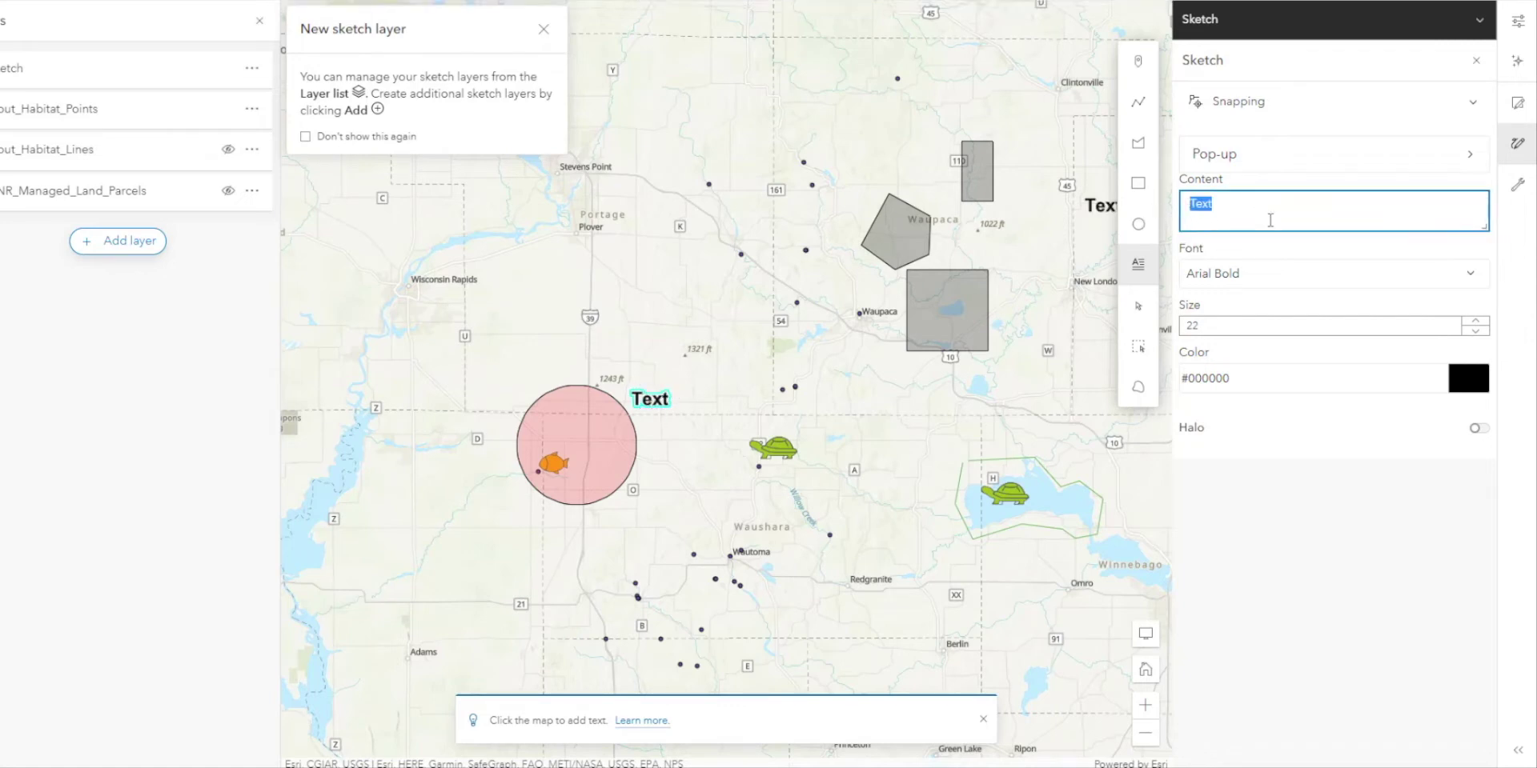
text(R)
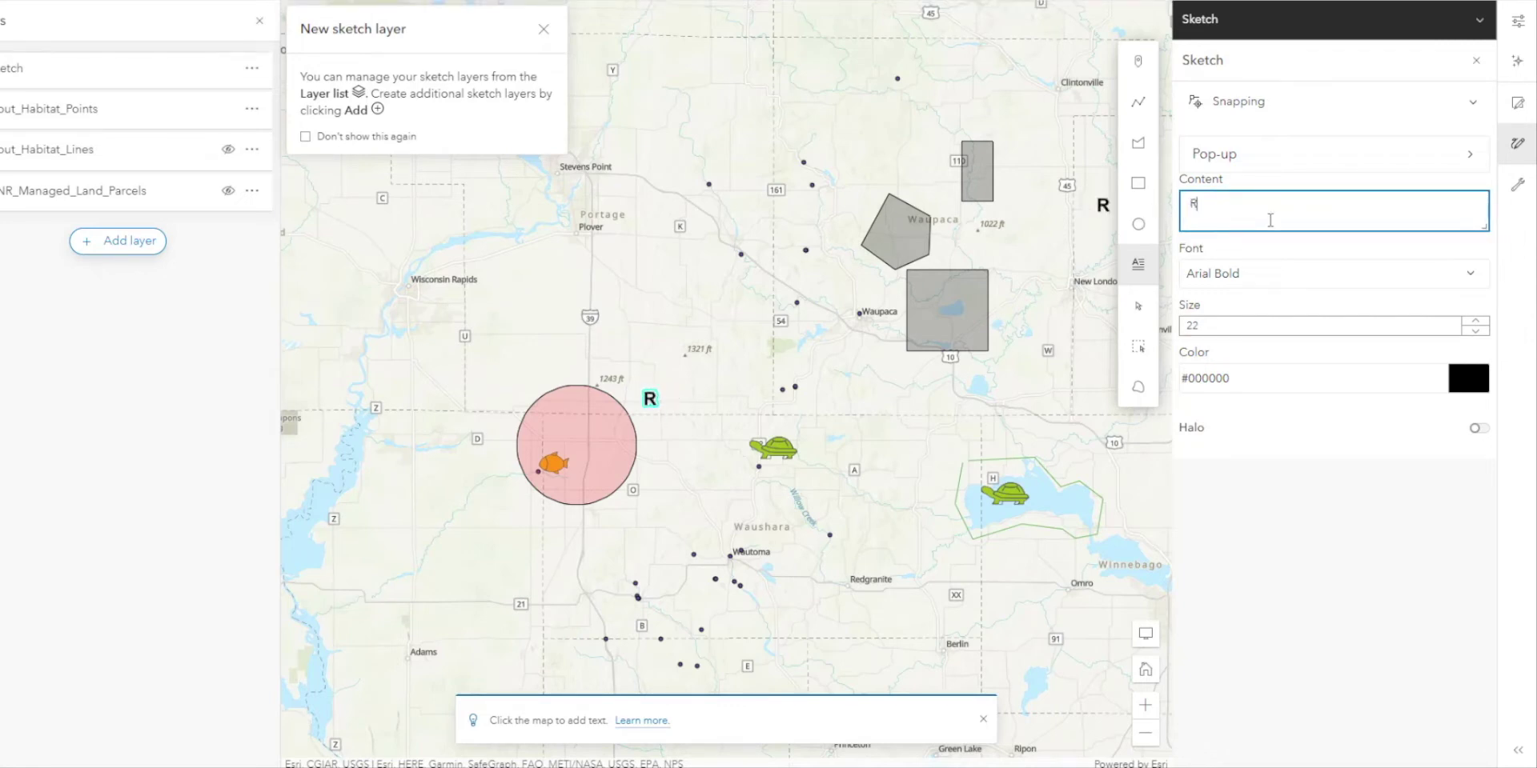
text(are Events)
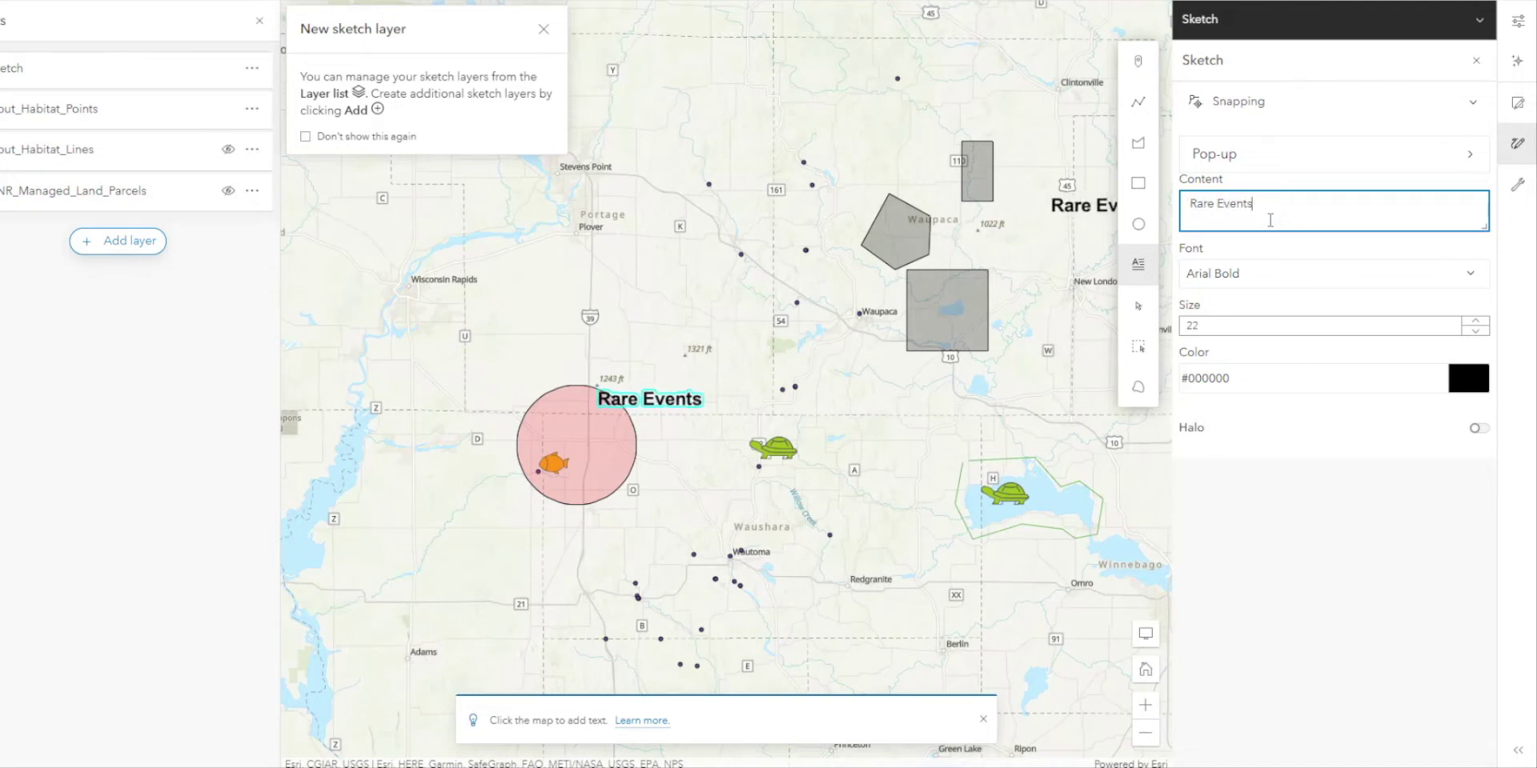
- Style the label with Amarante Regular font, red colour and a halo
click(1280, 276)
scroll(1280, 344, down, 5)
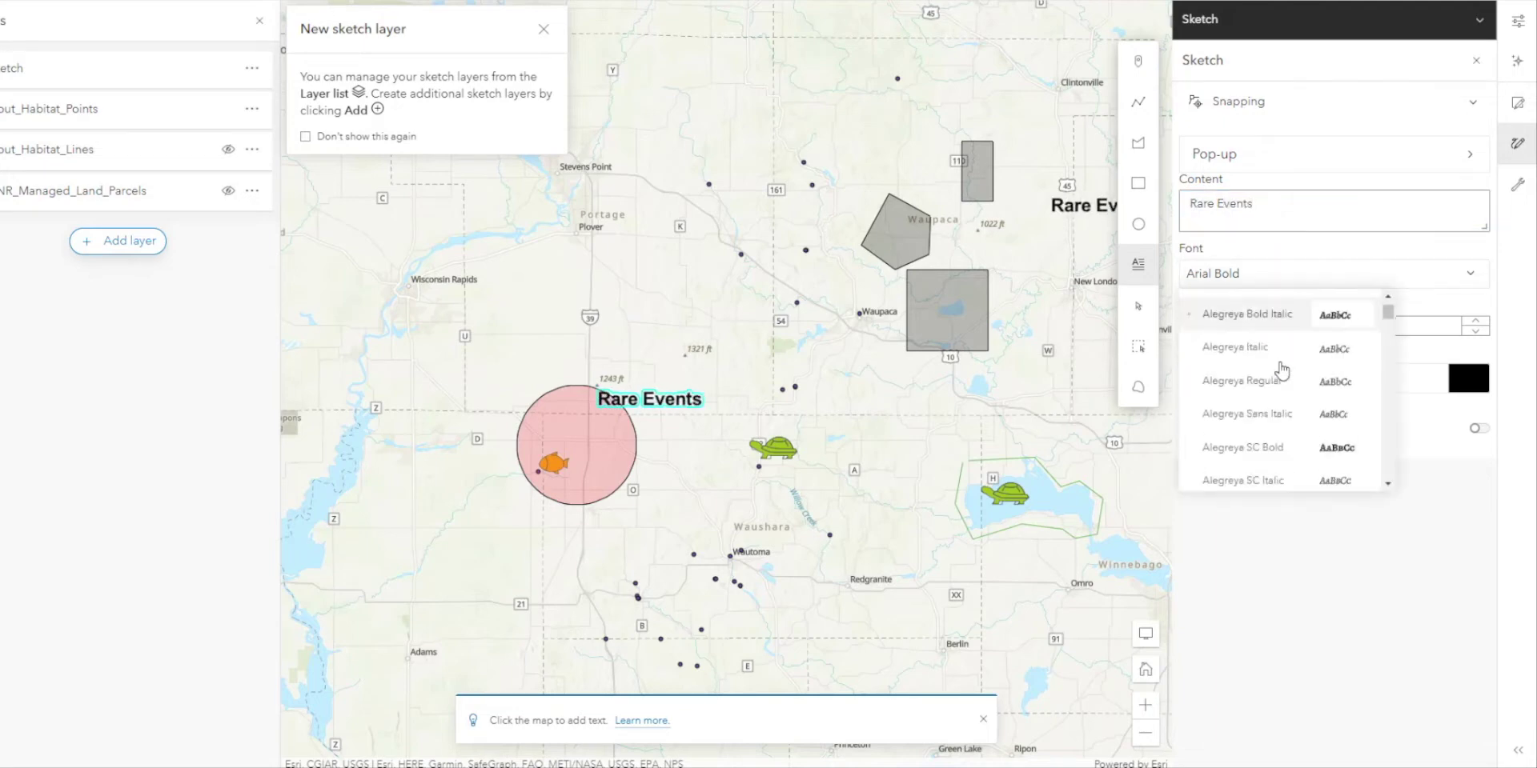
click(1271, 439)
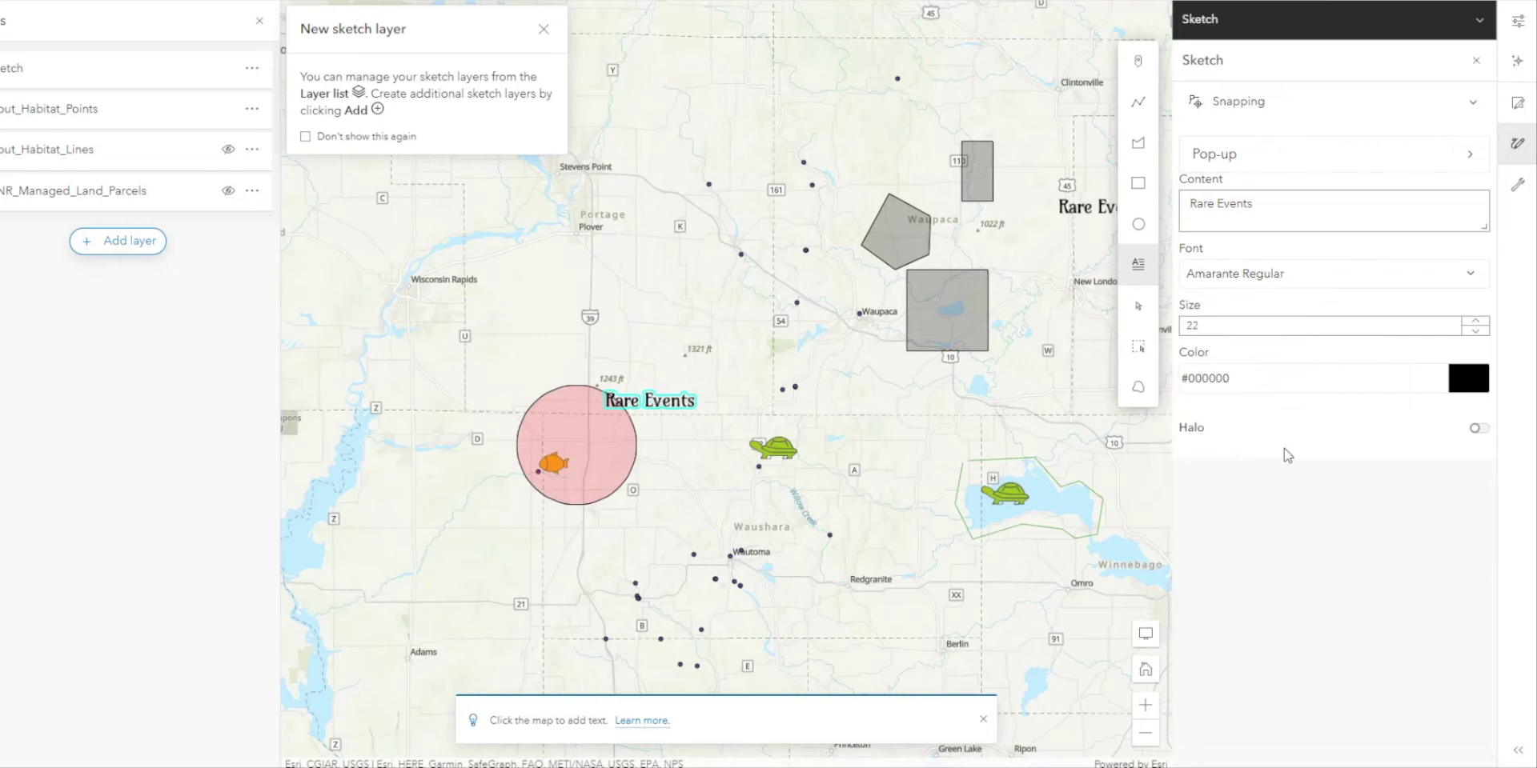
click(1483, 386)
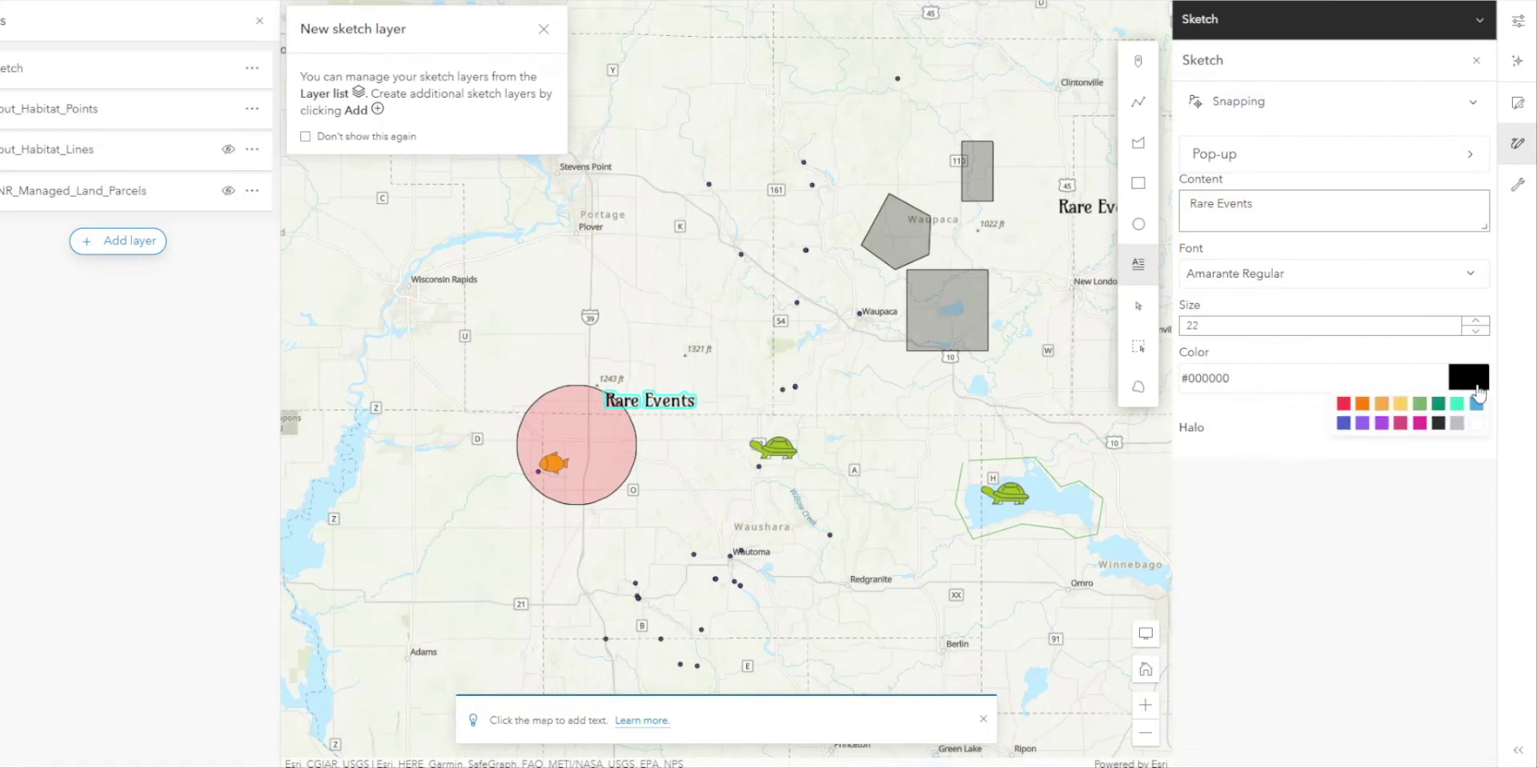
click(1343, 403)
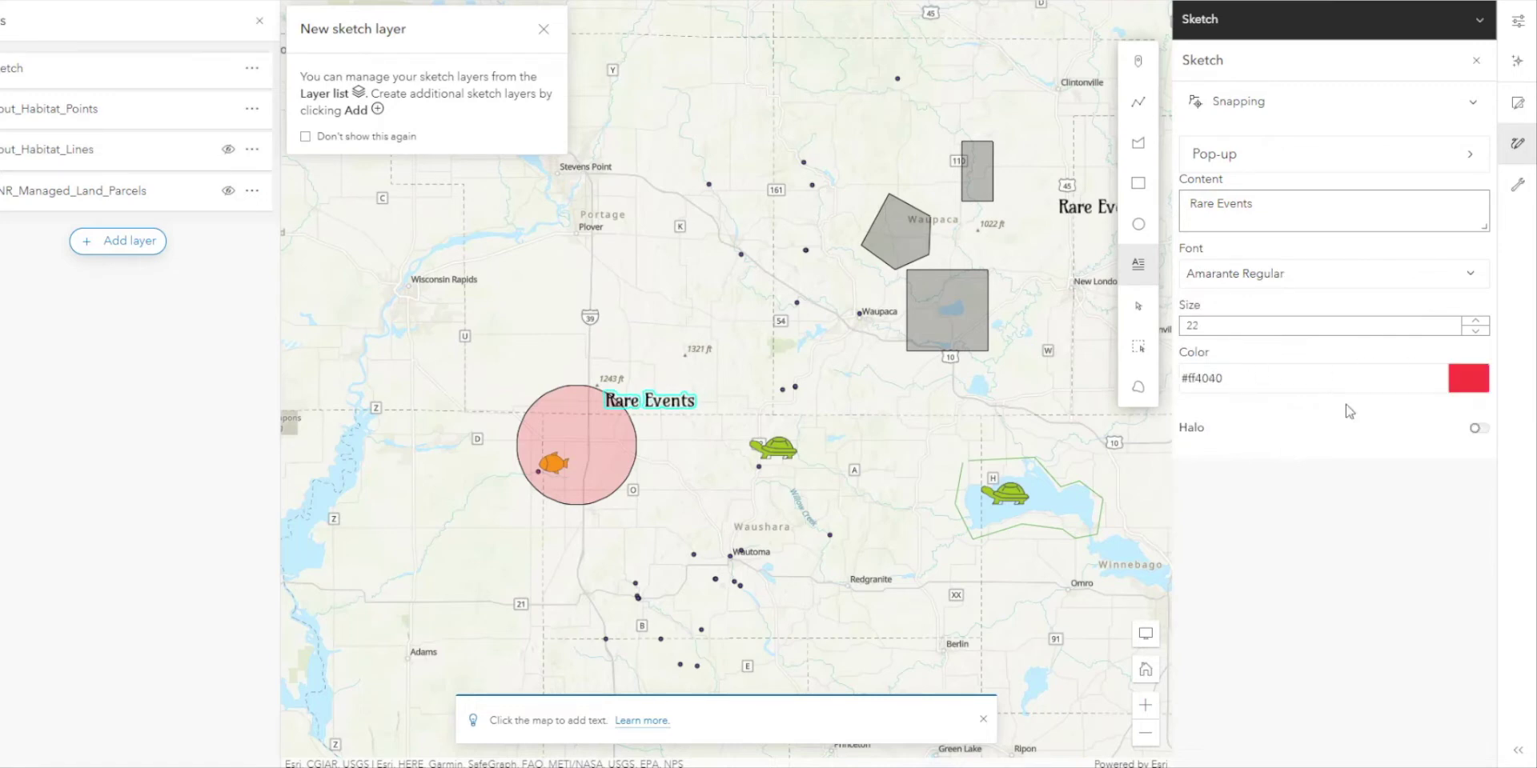
click(1477, 429)
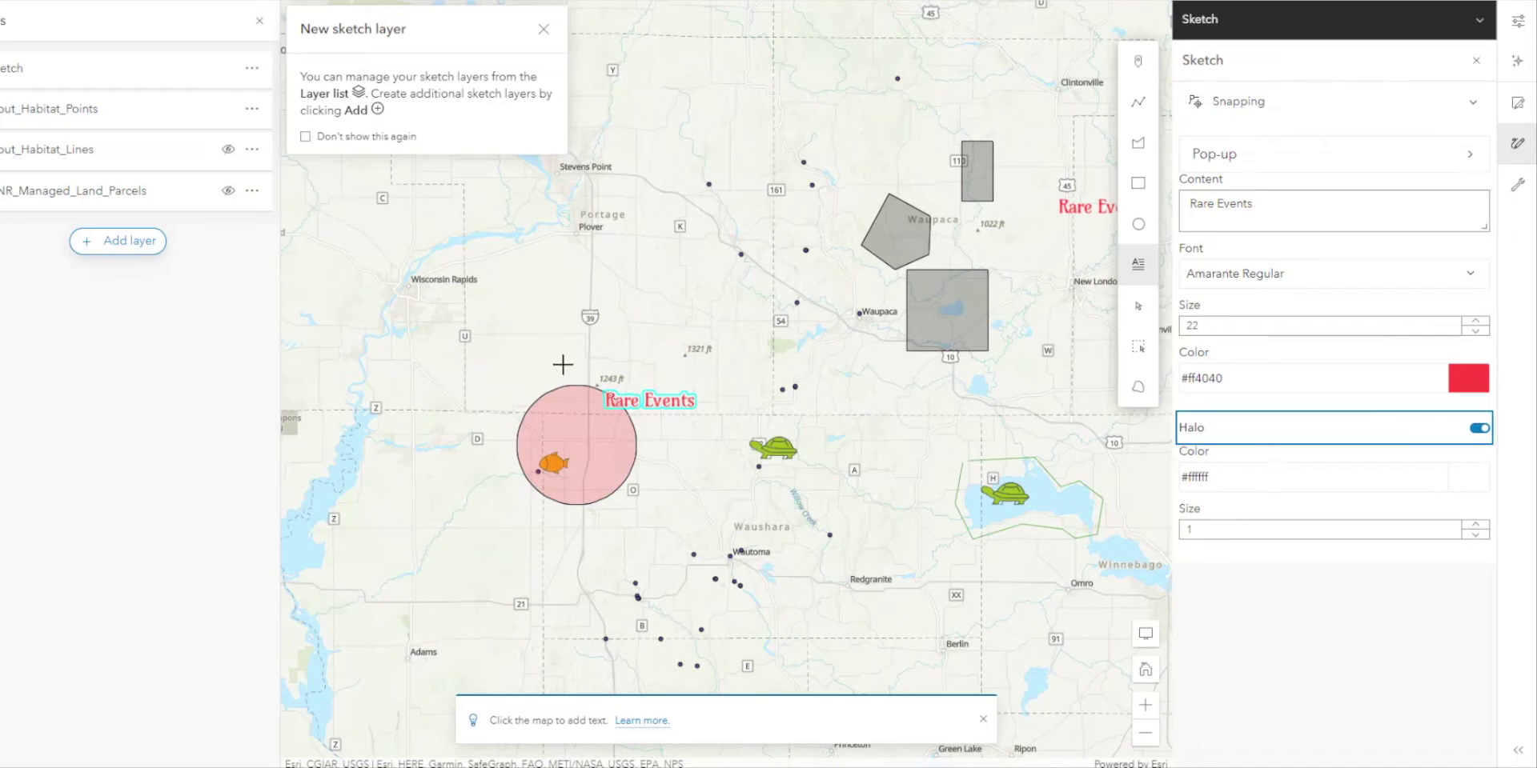
- Move the Rare Events label into the red circle
click(1138, 306)
click(637, 416)
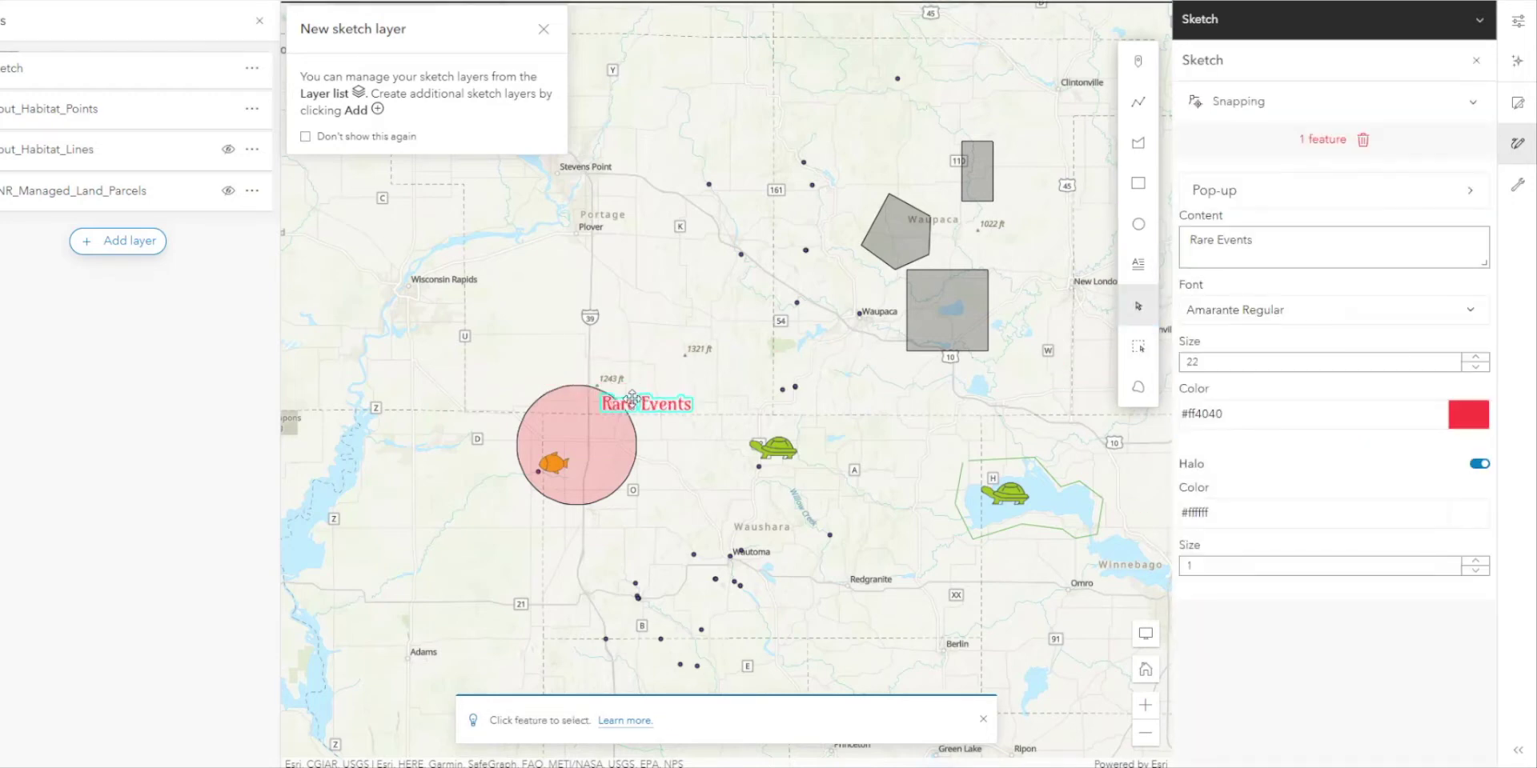
drag(636, 418, 592, 437)
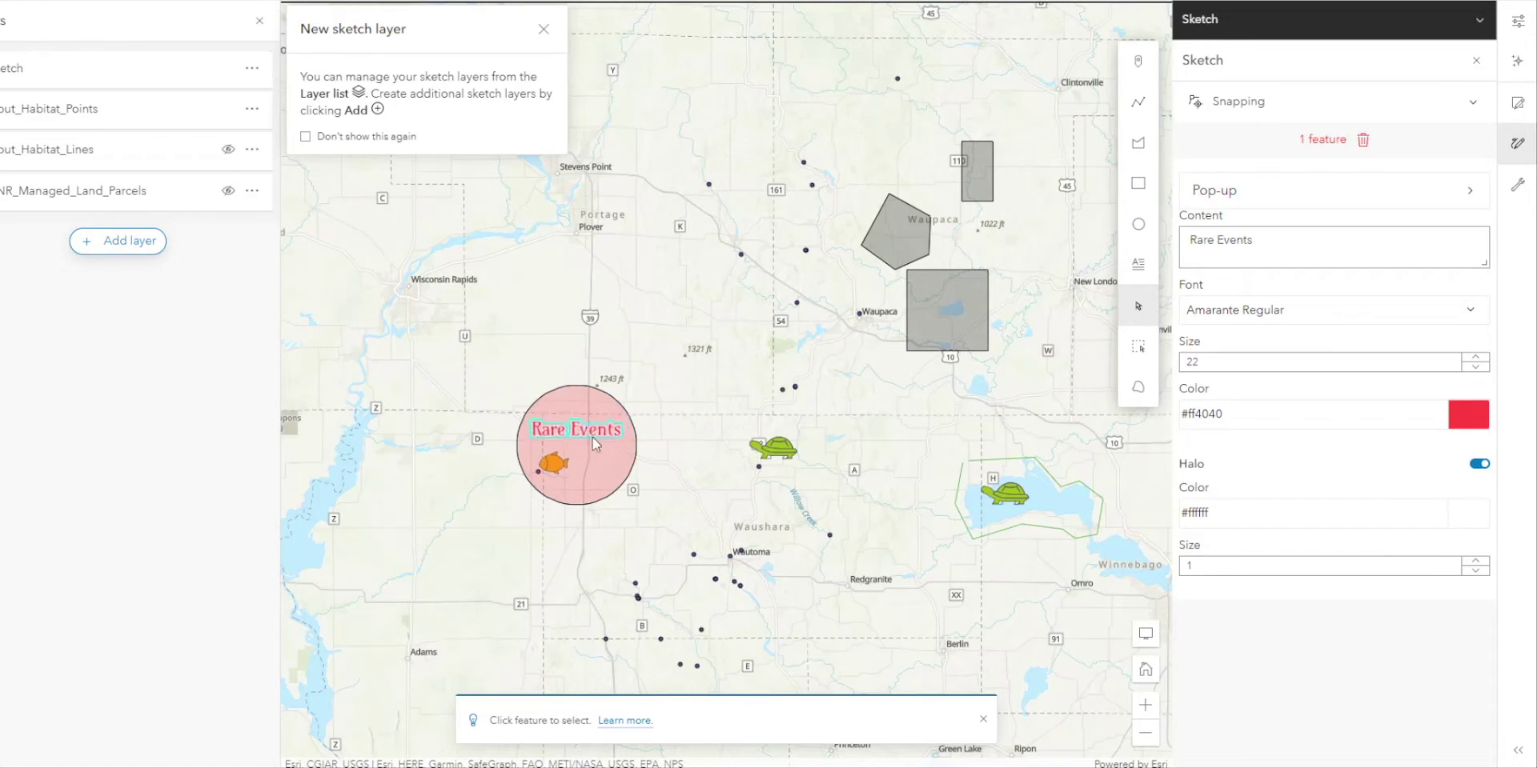
click(688, 403)
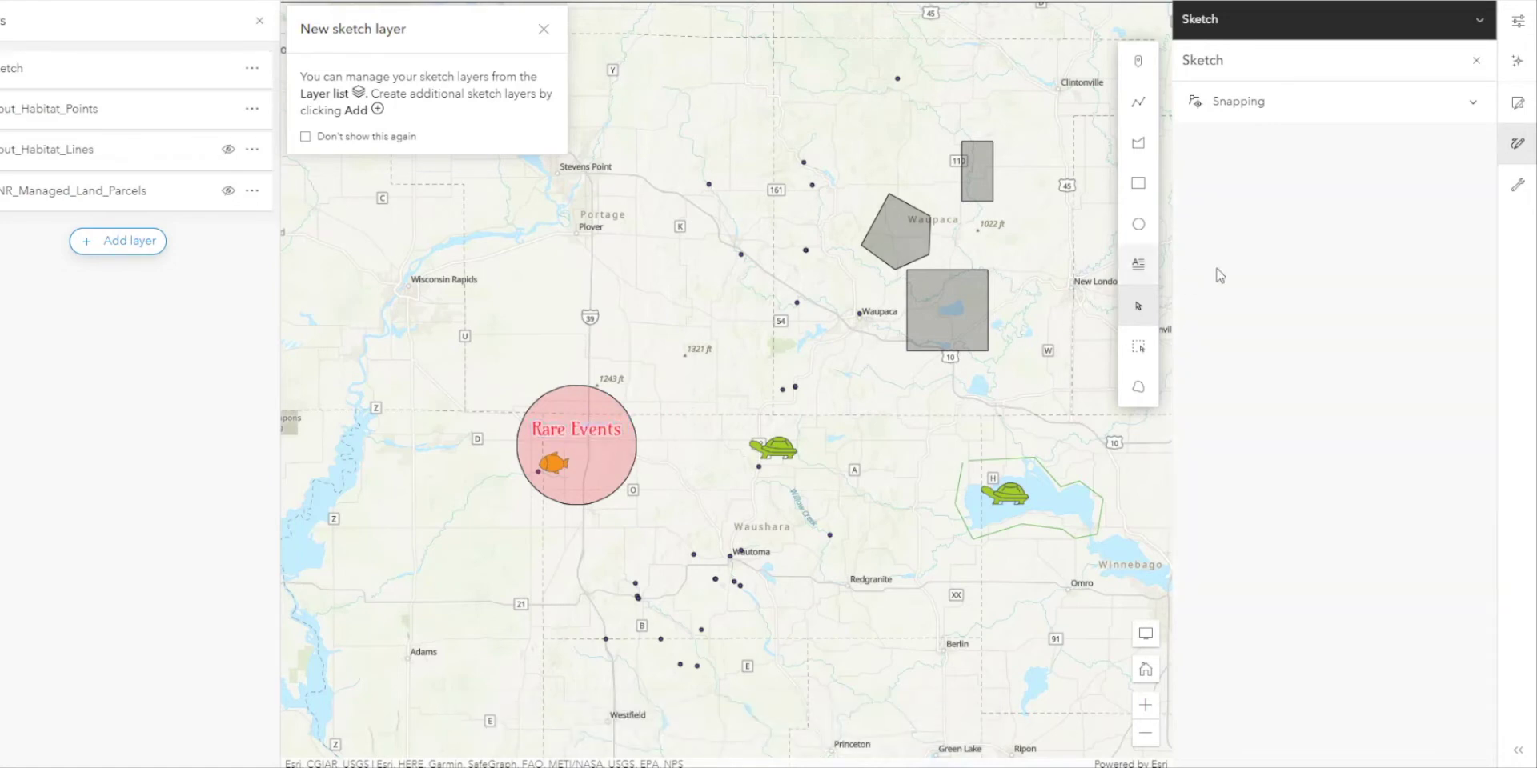
- Add Trout_Habitat_Points as a snapping layer and collapse the snapping settings
click(1456, 112)
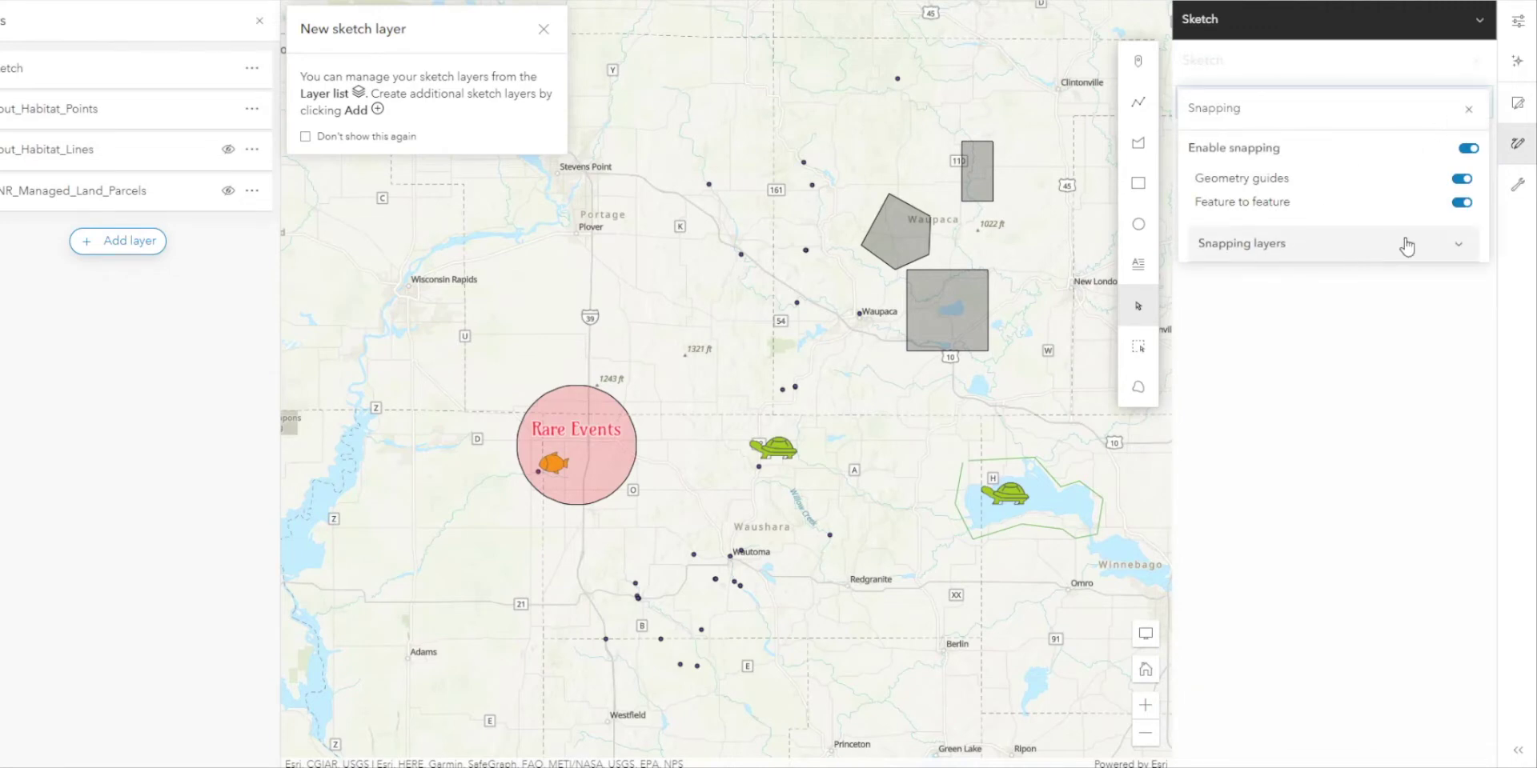
click(1455, 249)
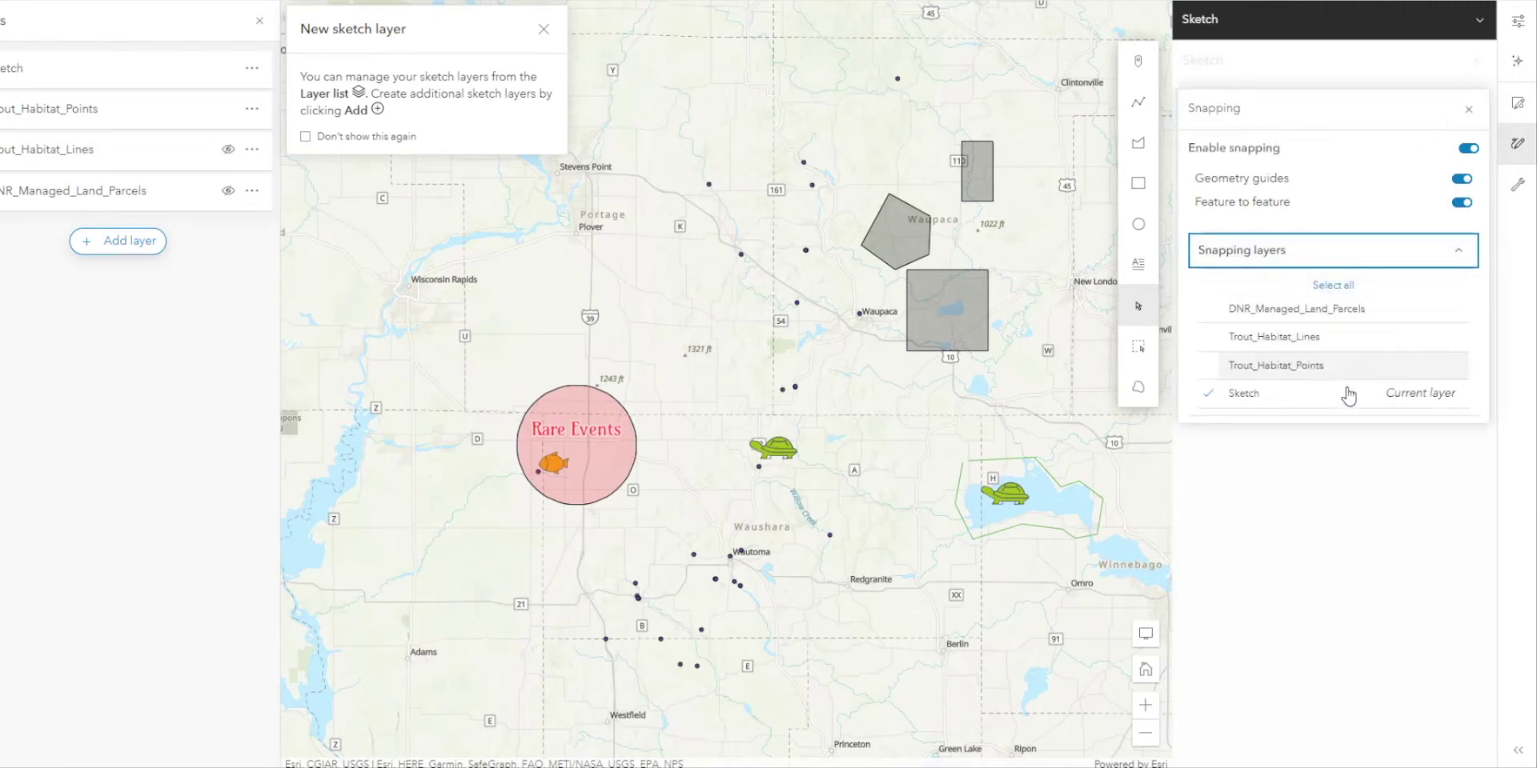
click(1286, 366)
click(1468, 109)
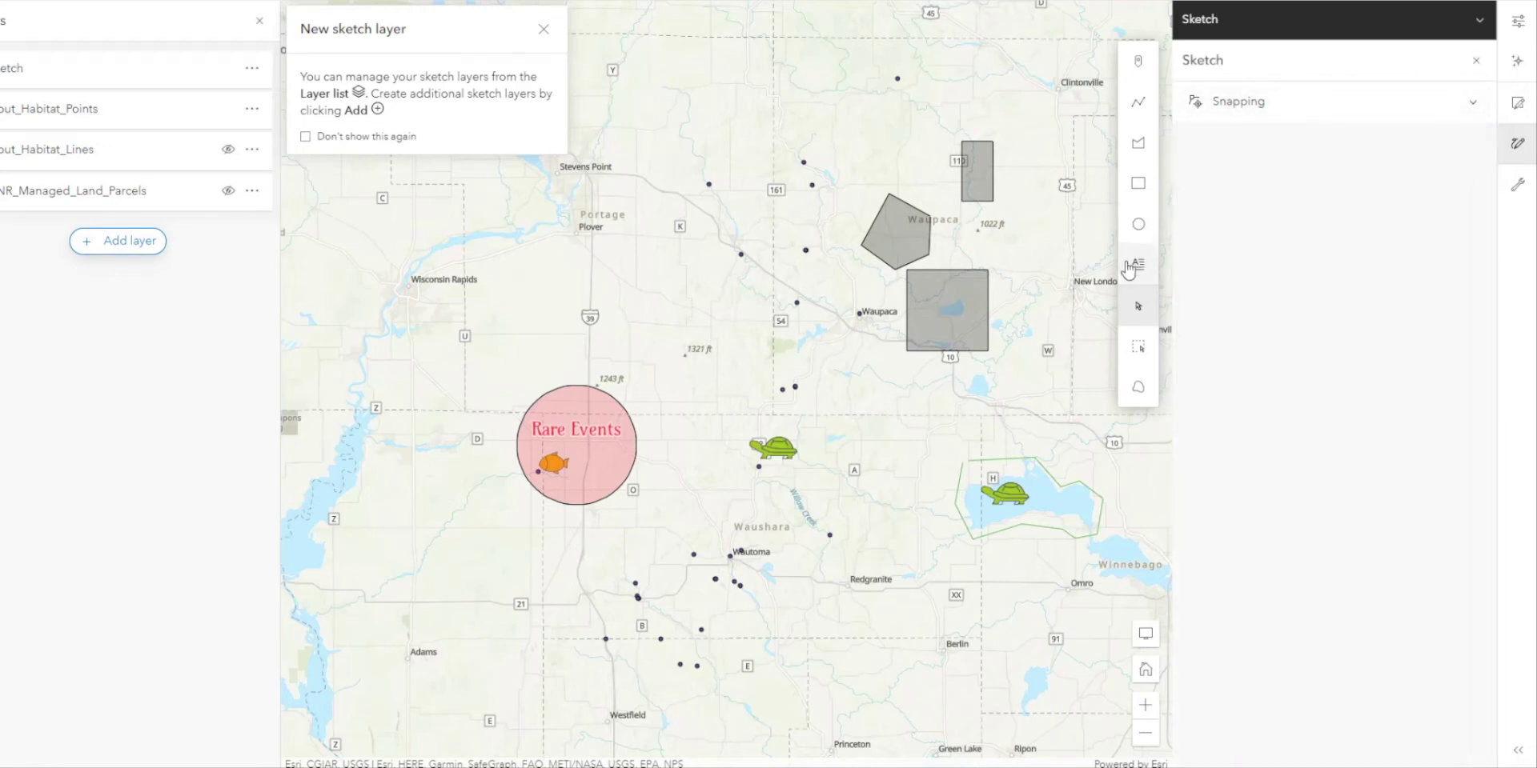
- Draw a five-vertex line west of Waupaca past Sheridan
click(1138, 101)
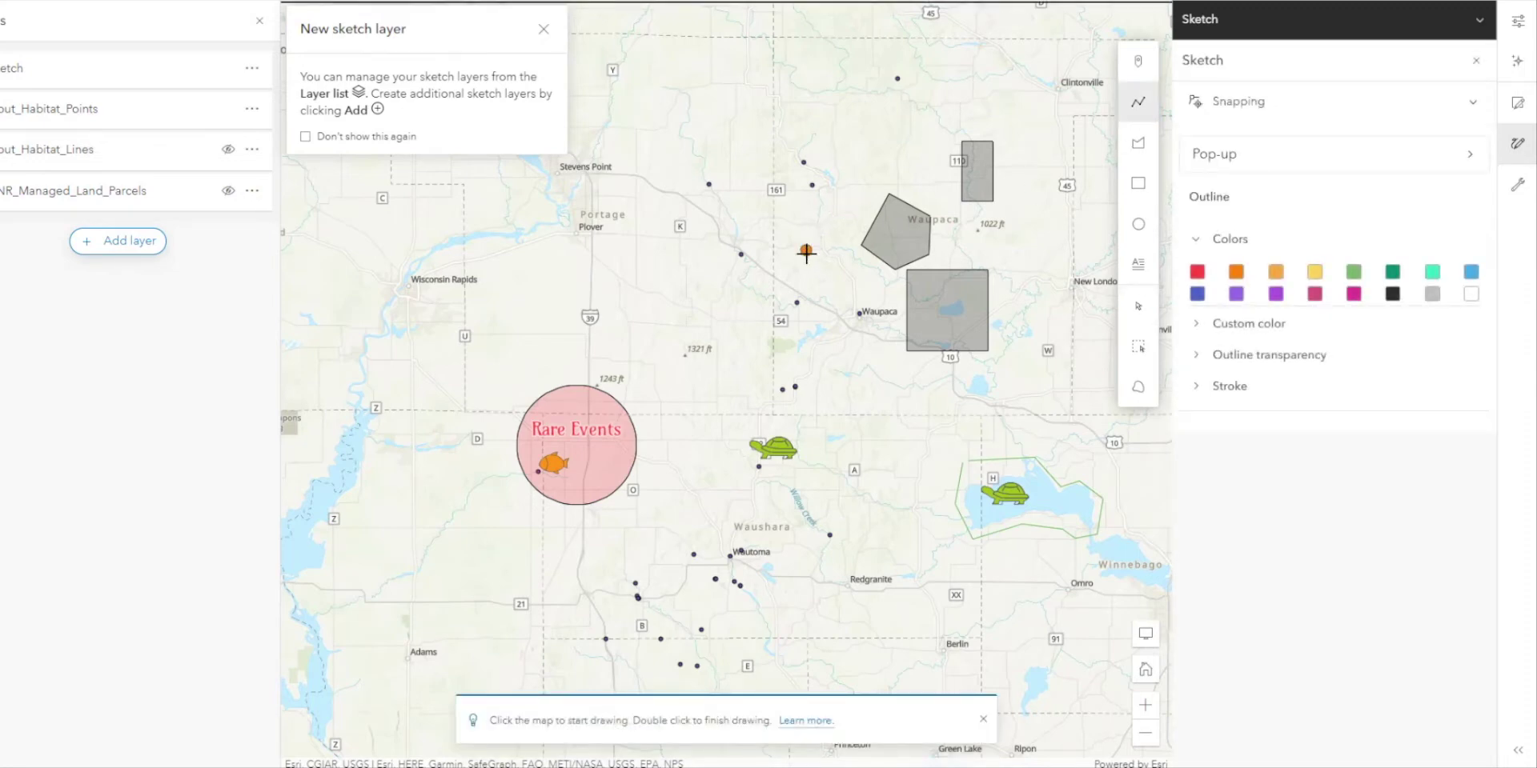
click(797, 302)
click(741, 254)
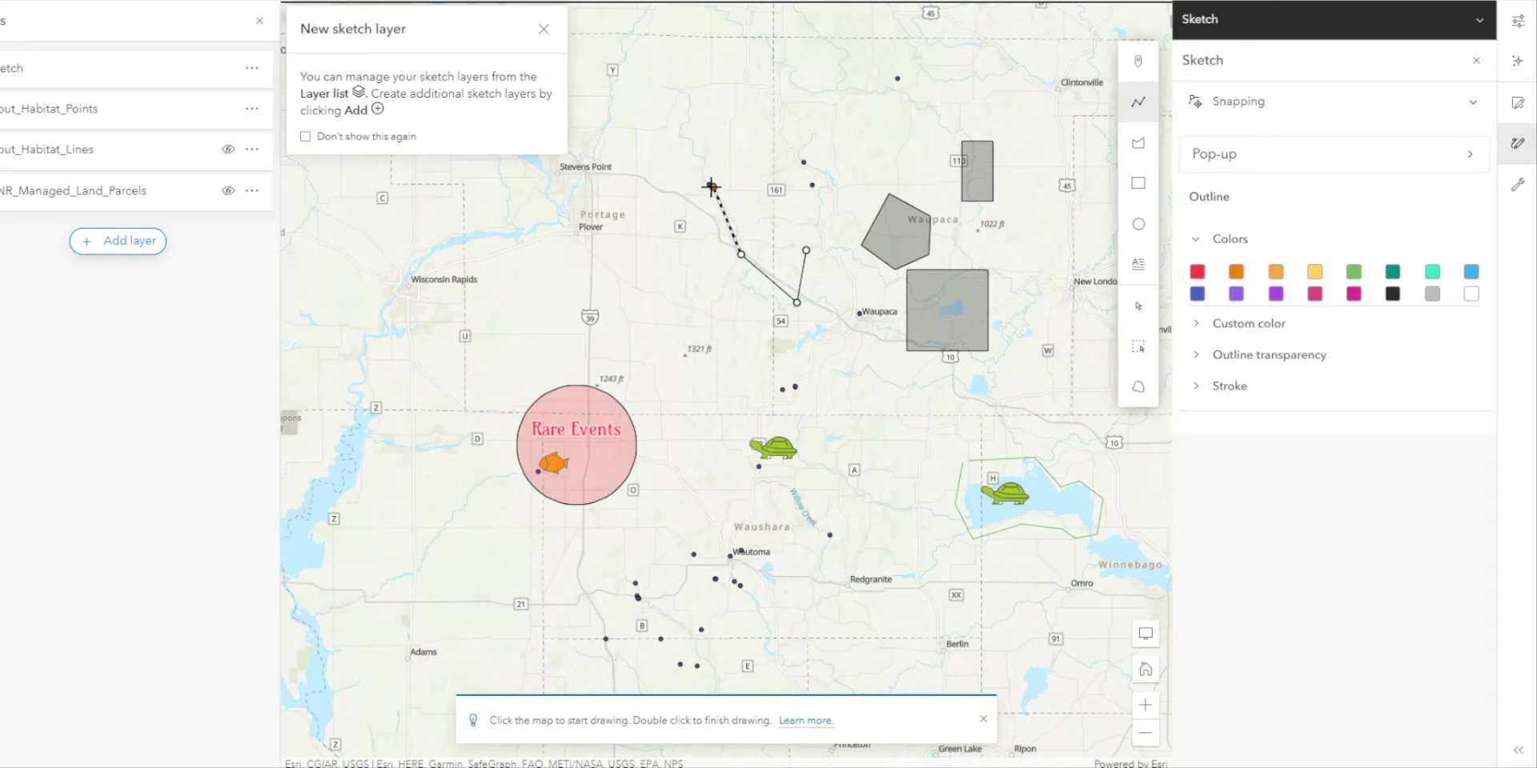
click(709, 184)
click(805, 164)
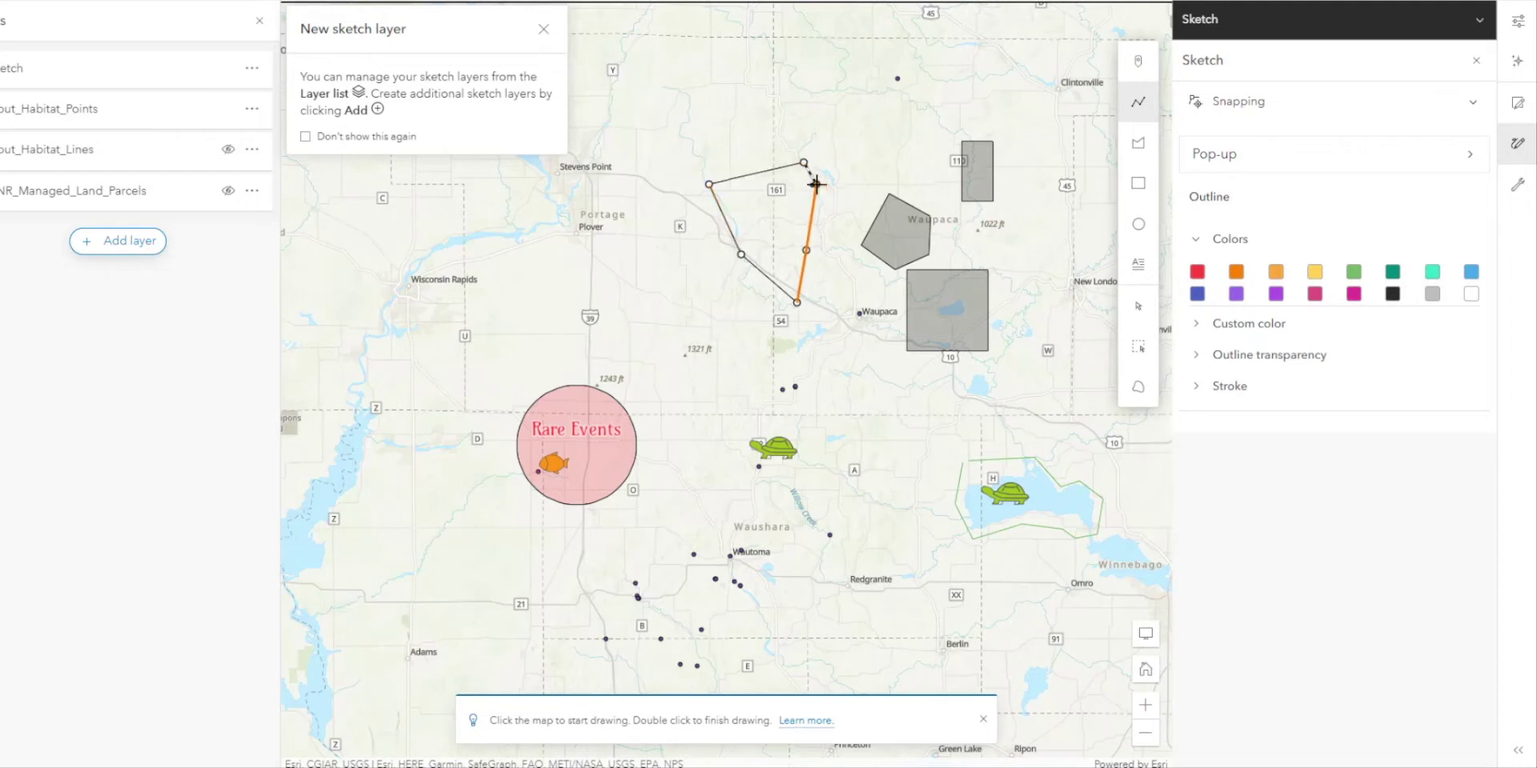
double_click(815, 184)
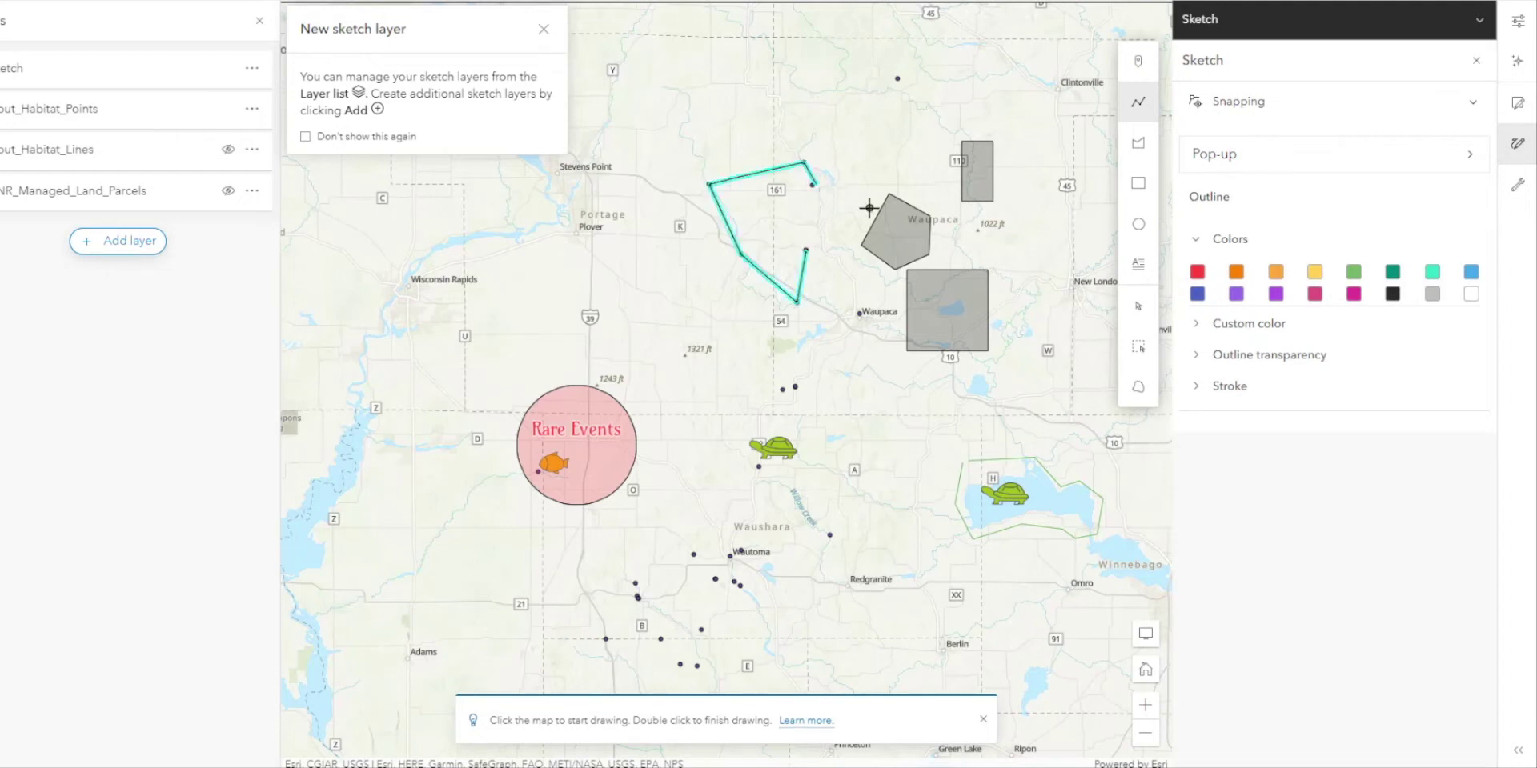
- Give the new line a green outline
scroll(774, 217, up, 2)
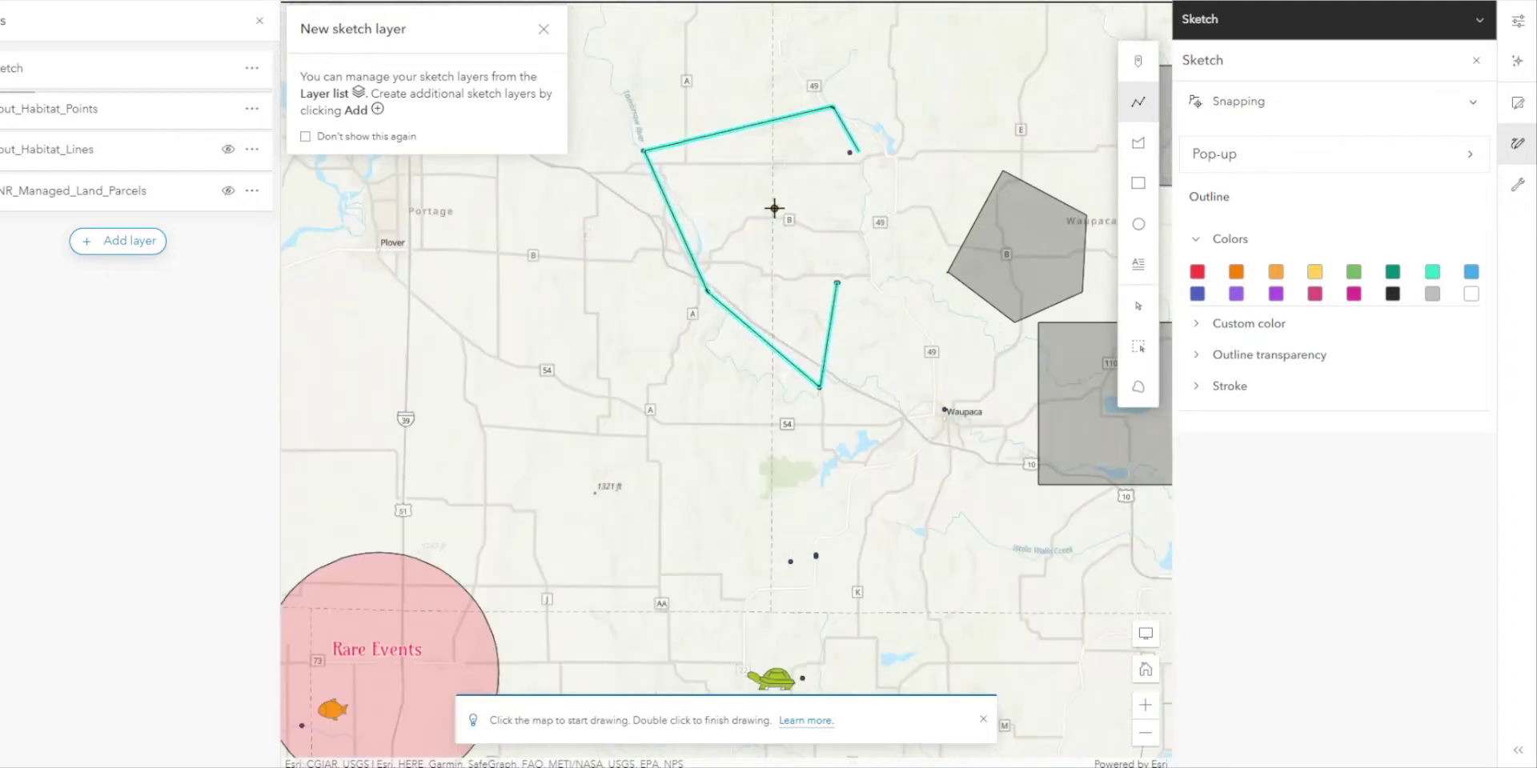
click(1138, 306)
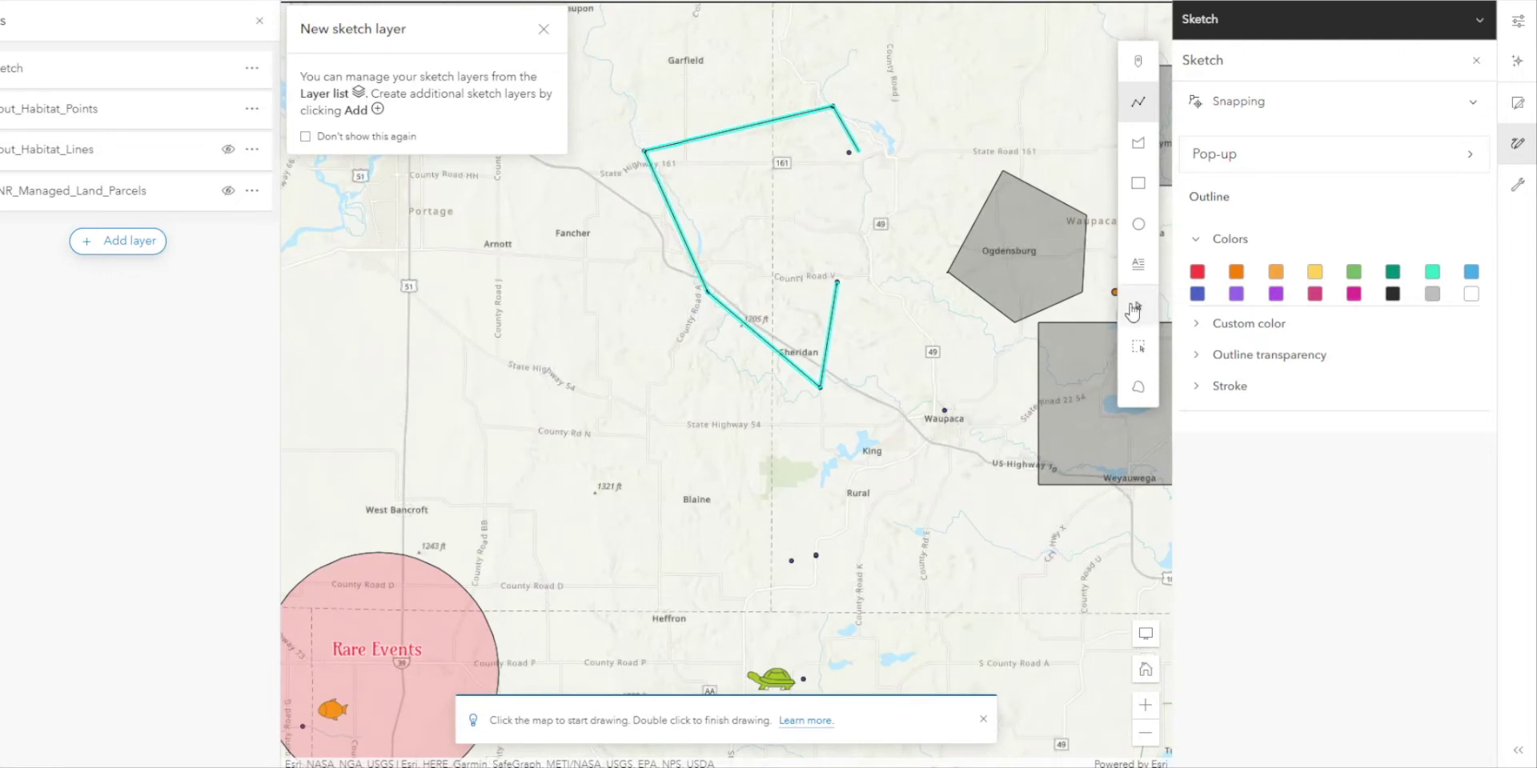
click(830, 334)
click(1353, 307)
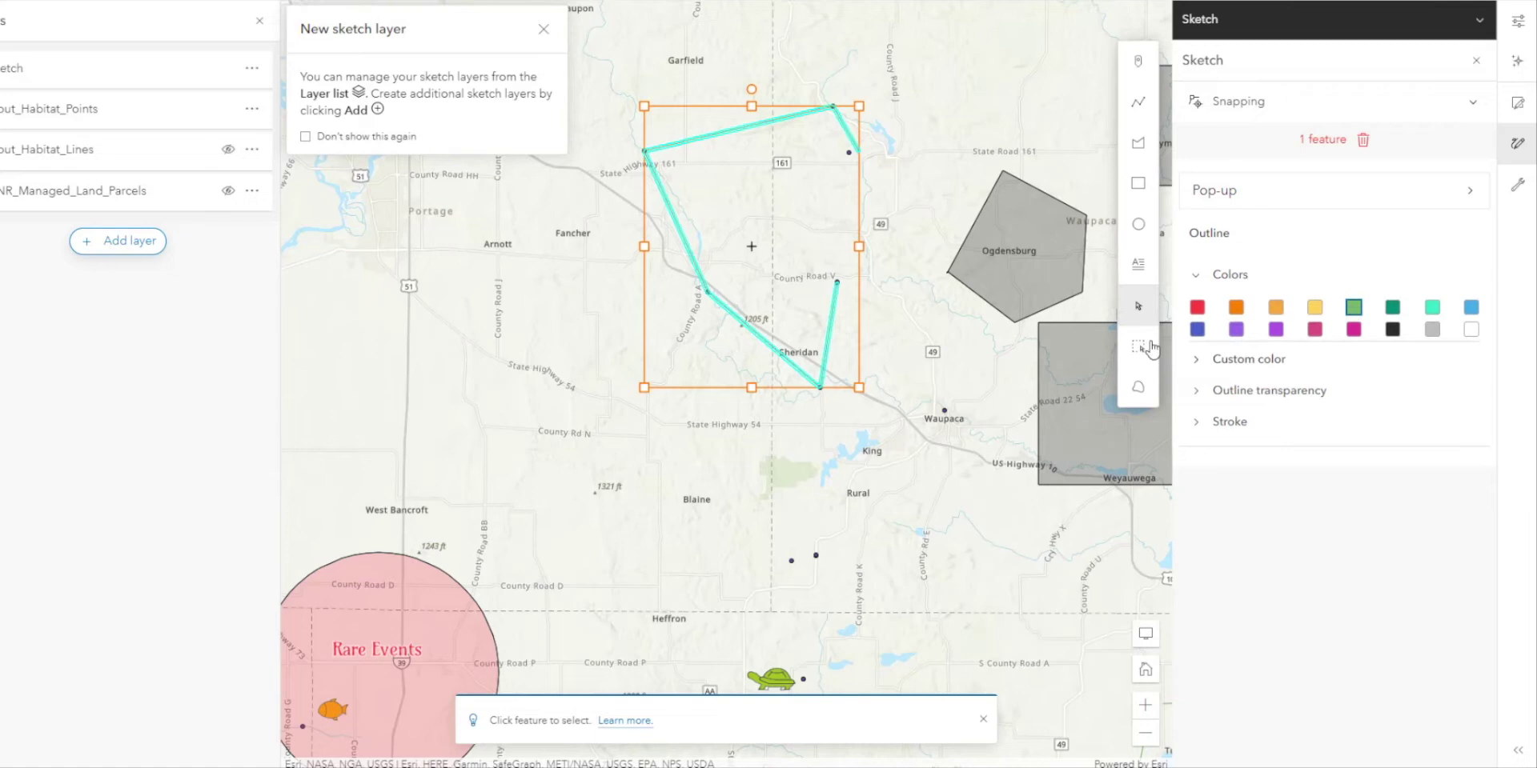
click(975, 378)
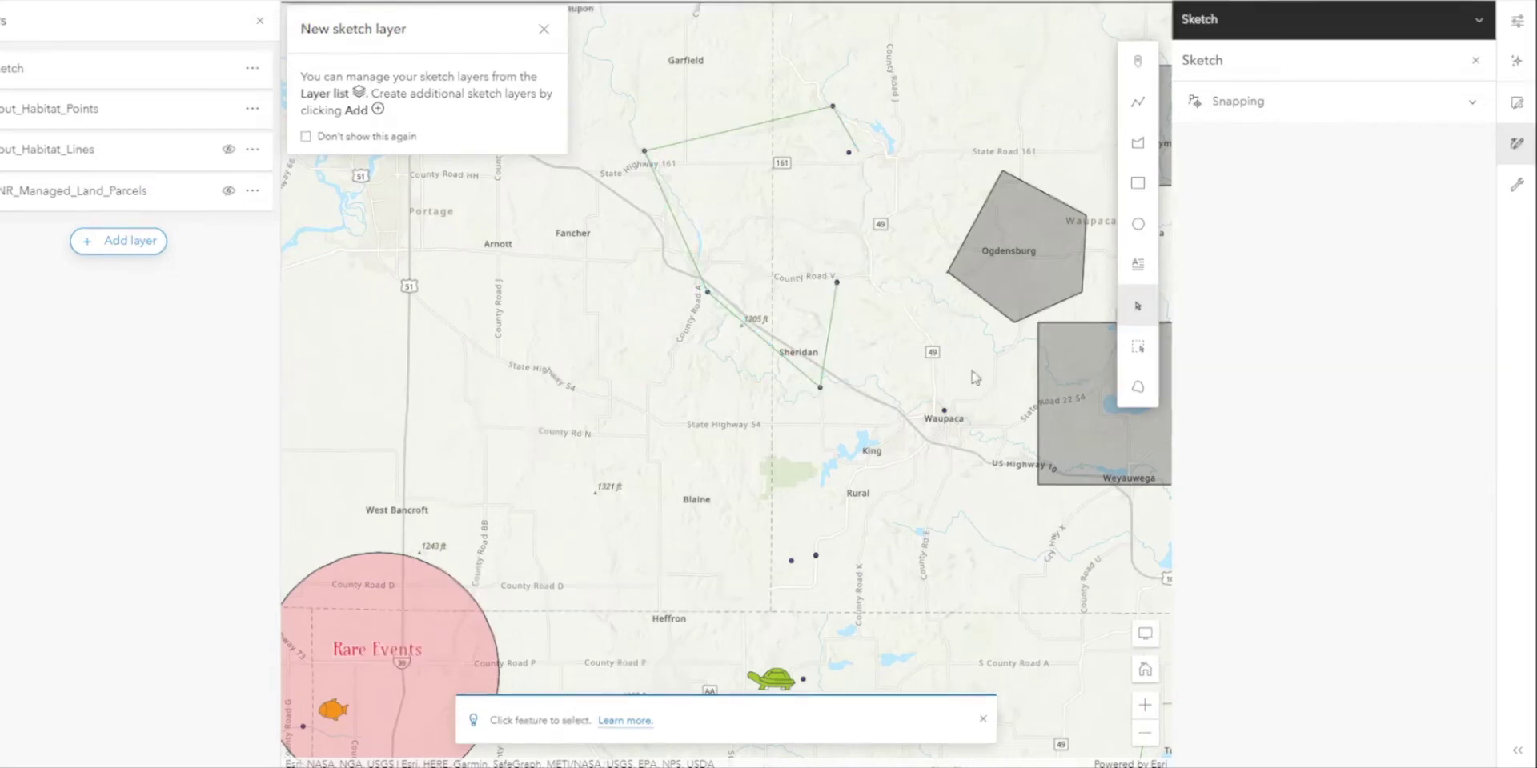
- Close the sketch tools, toggle Sketch layer visibility off and on, and open Trout_Habitat_Points properties
click(1476, 60)
scroll(1053, 392, down, 3)
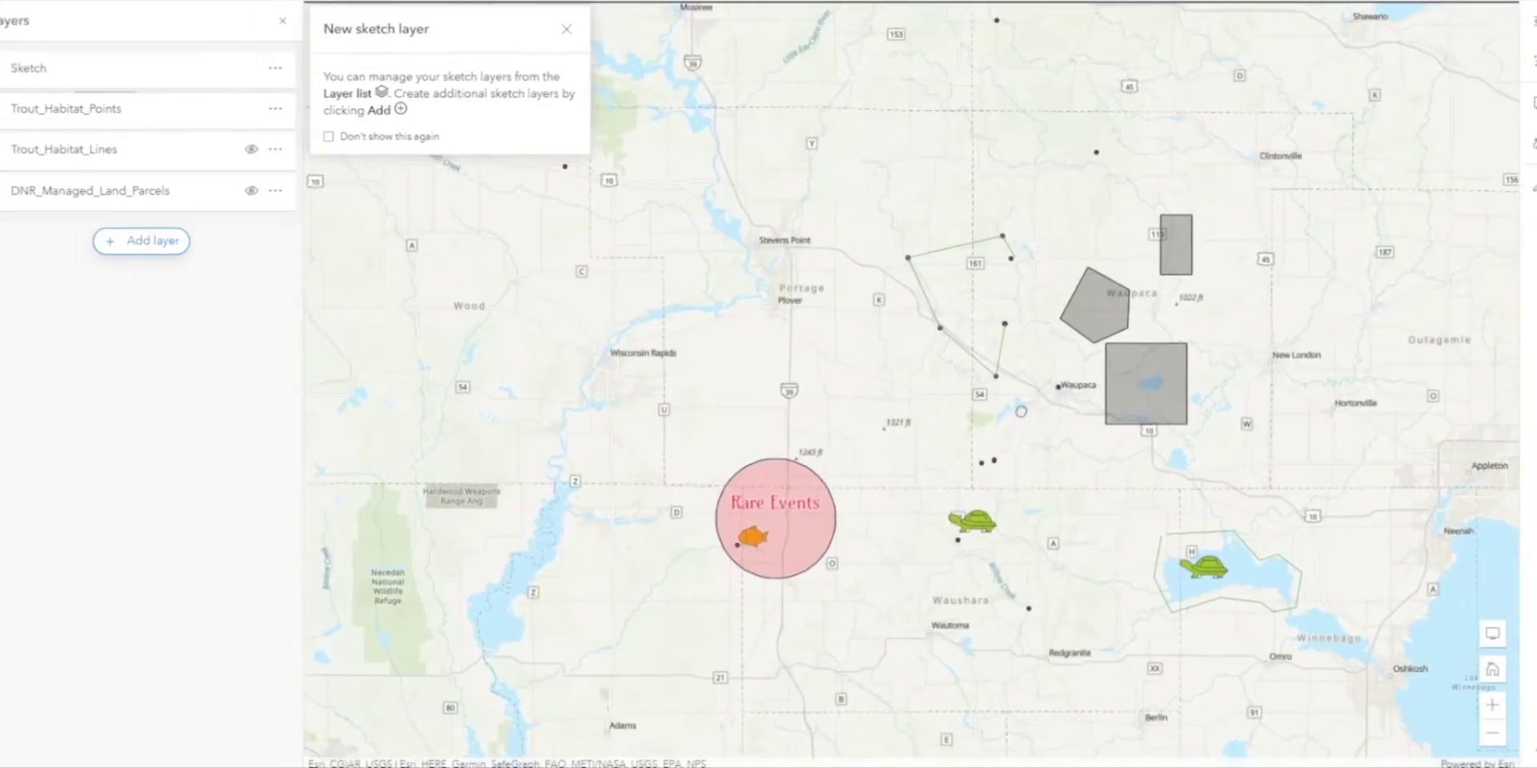
click(271, 71)
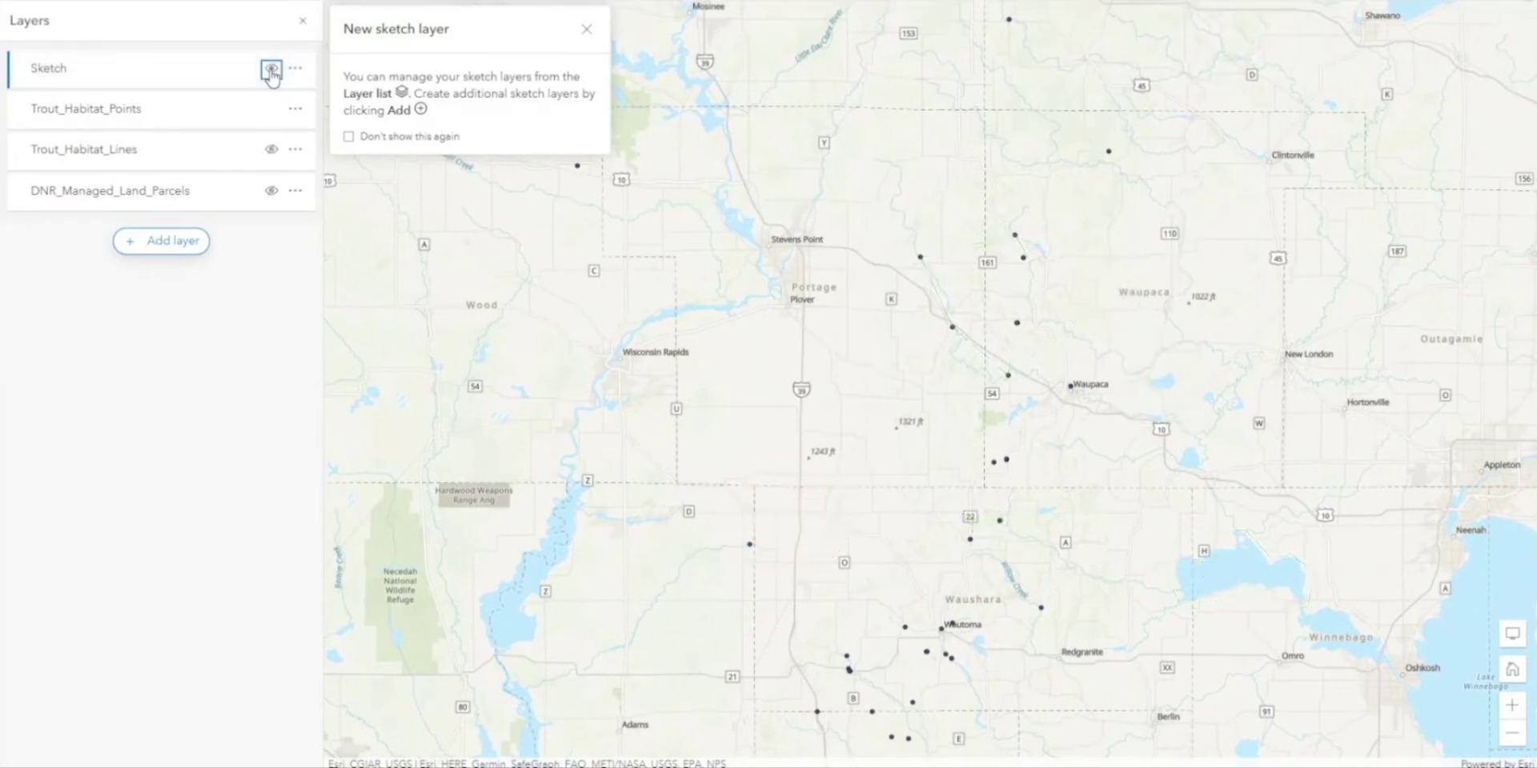
click(271, 71)
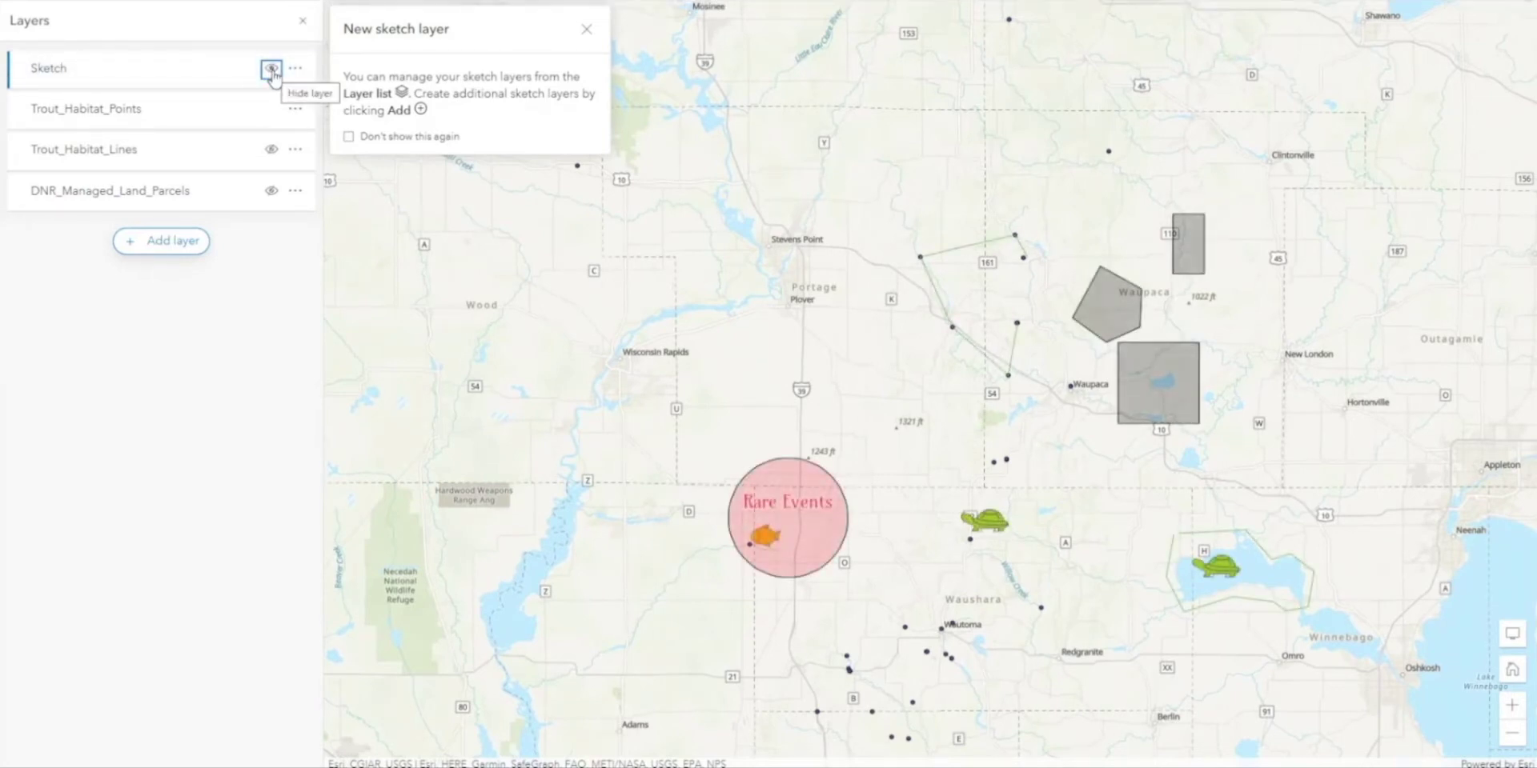
click(156, 115)
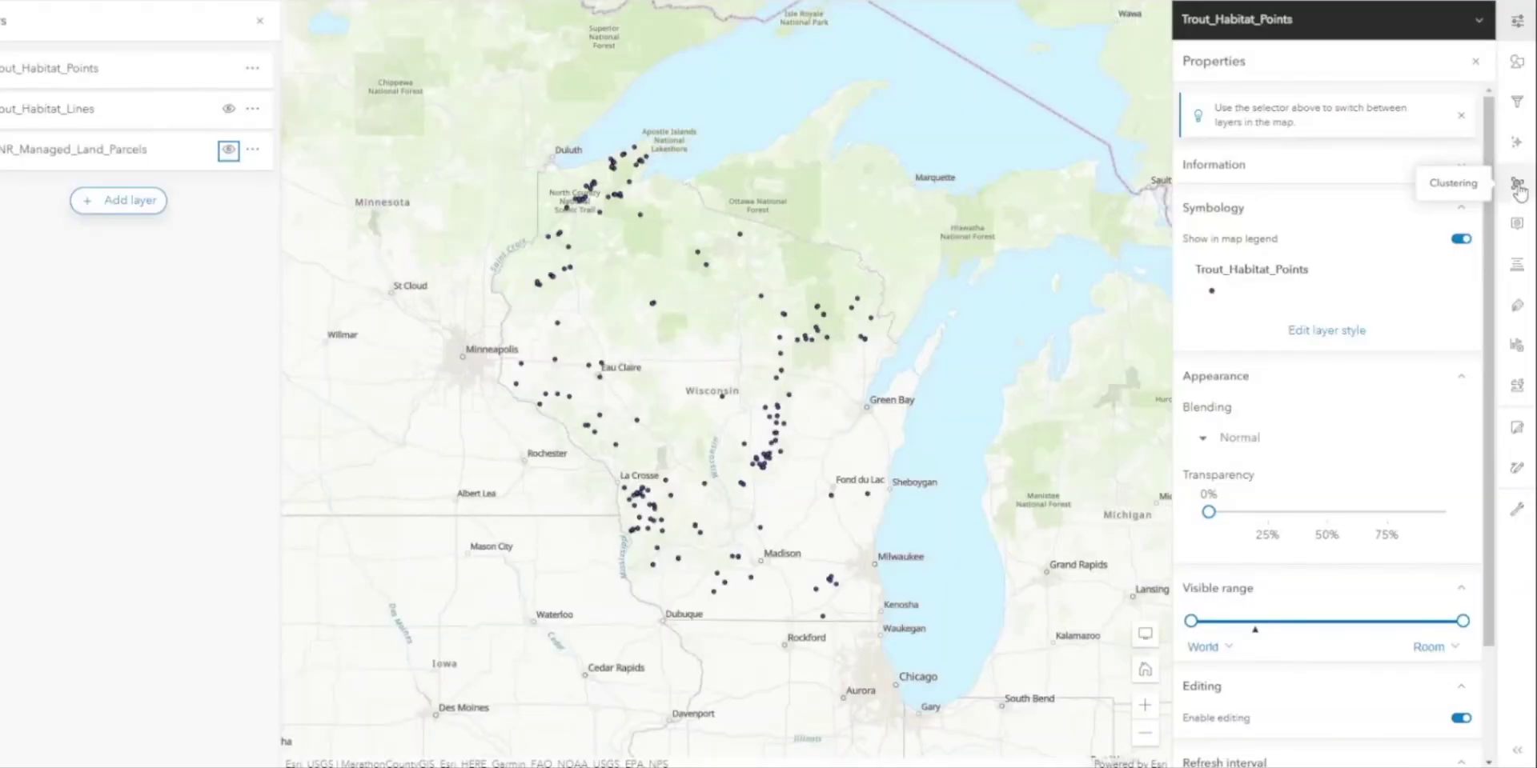
- Add a feature-specific effect filter of OBJECTID greater than 455 on Trout_Habitat_Points
click(1518, 142)
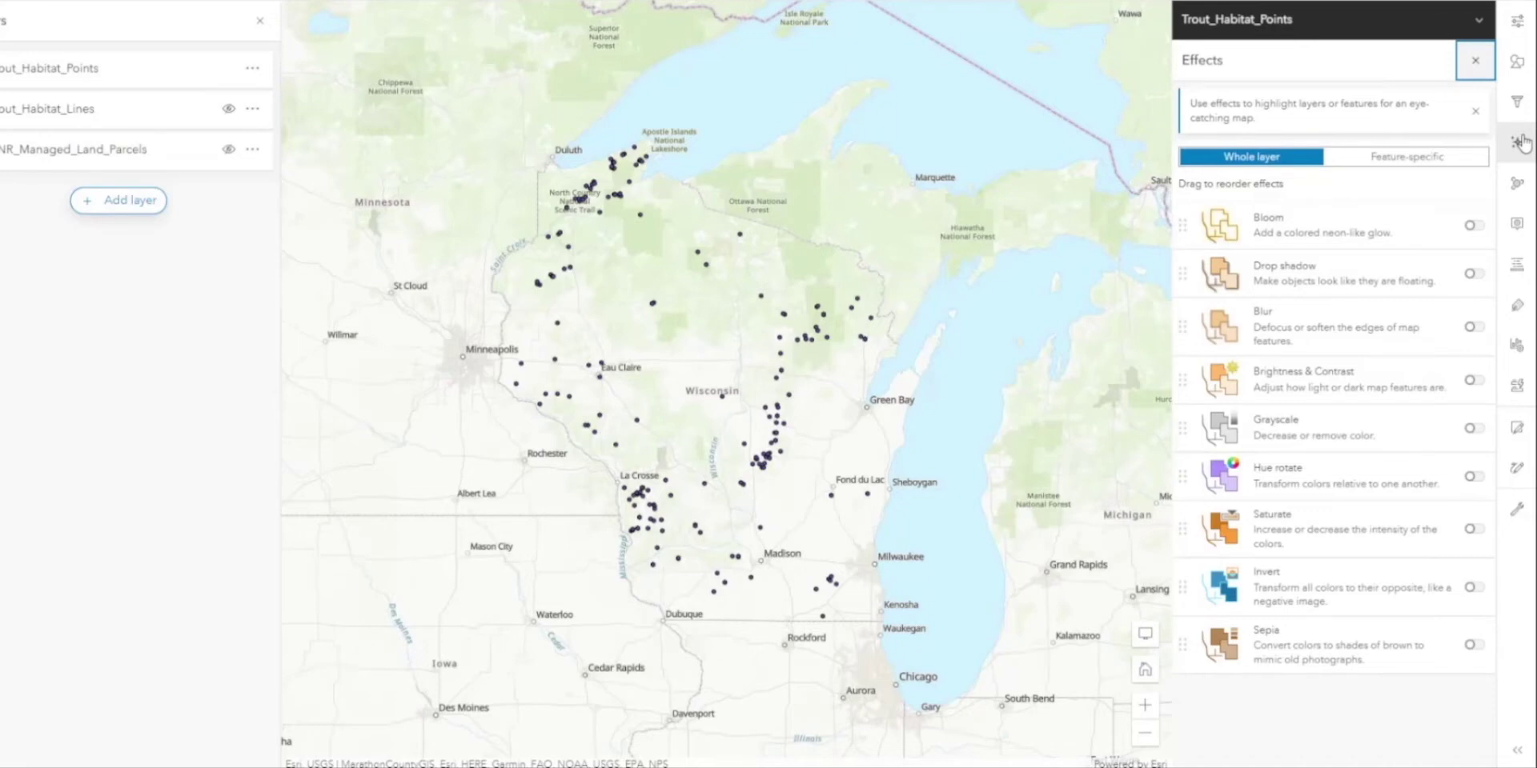
click(1415, 160)
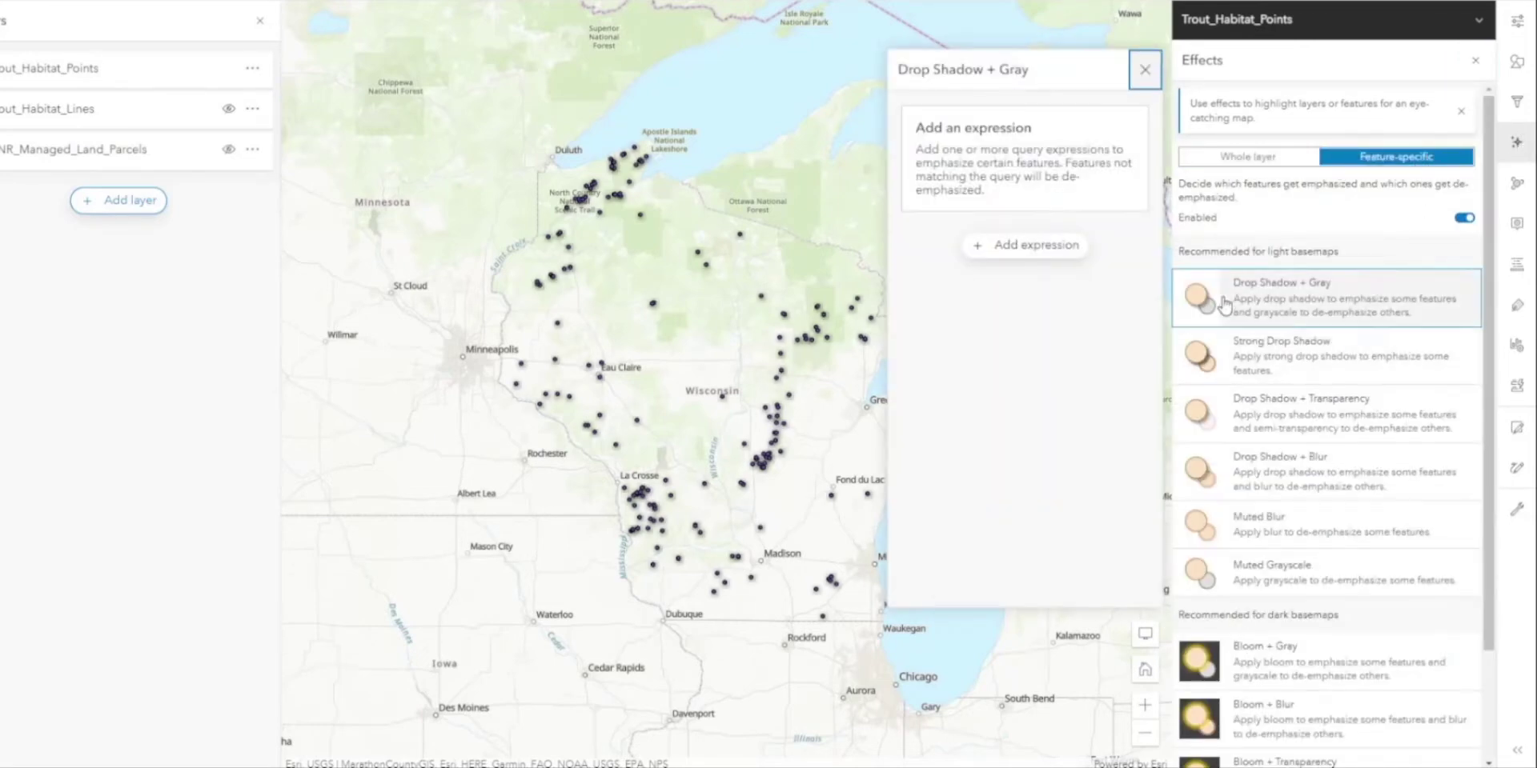
click(1013, 245)
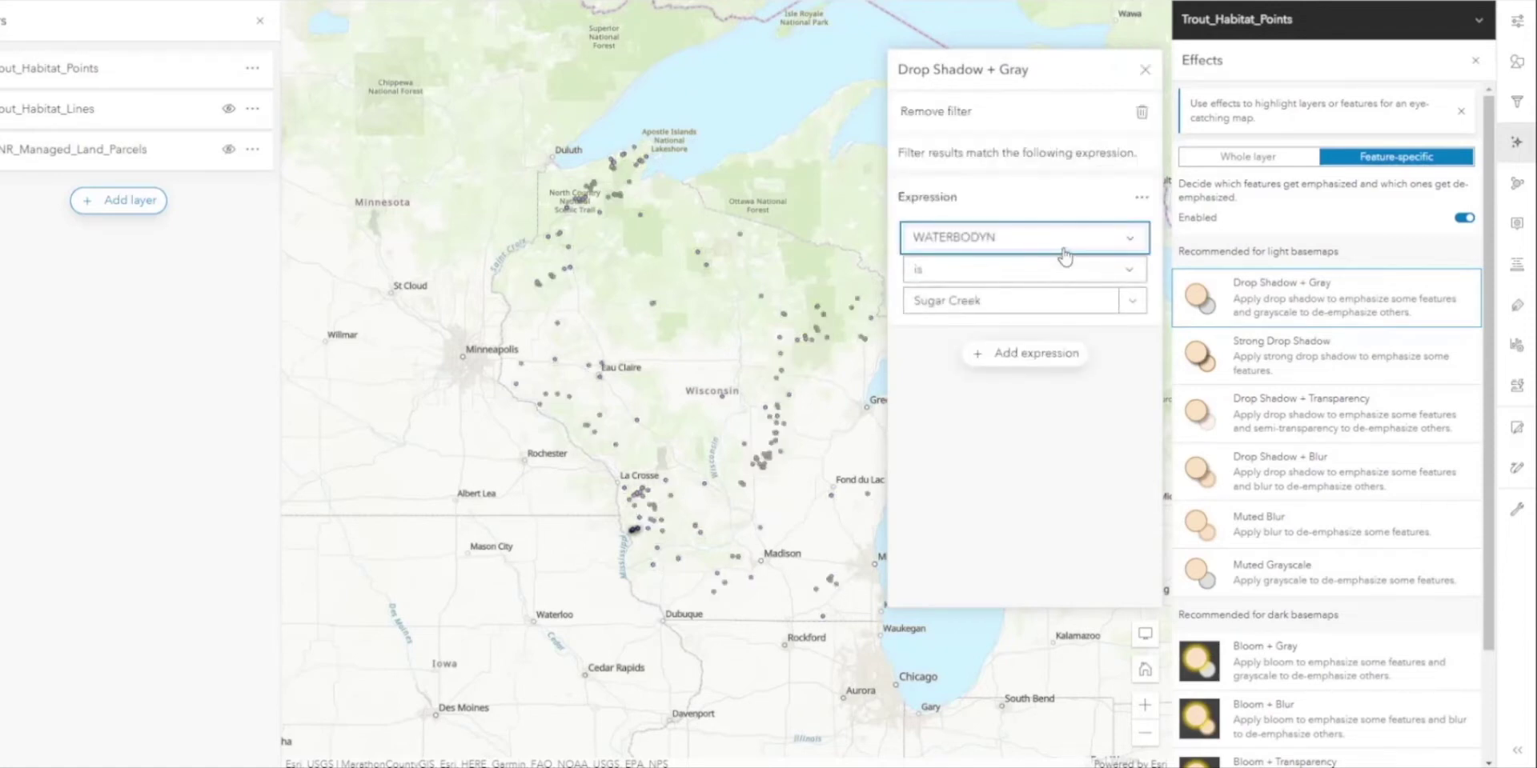
click(1073, 248)
click(1032, 264)
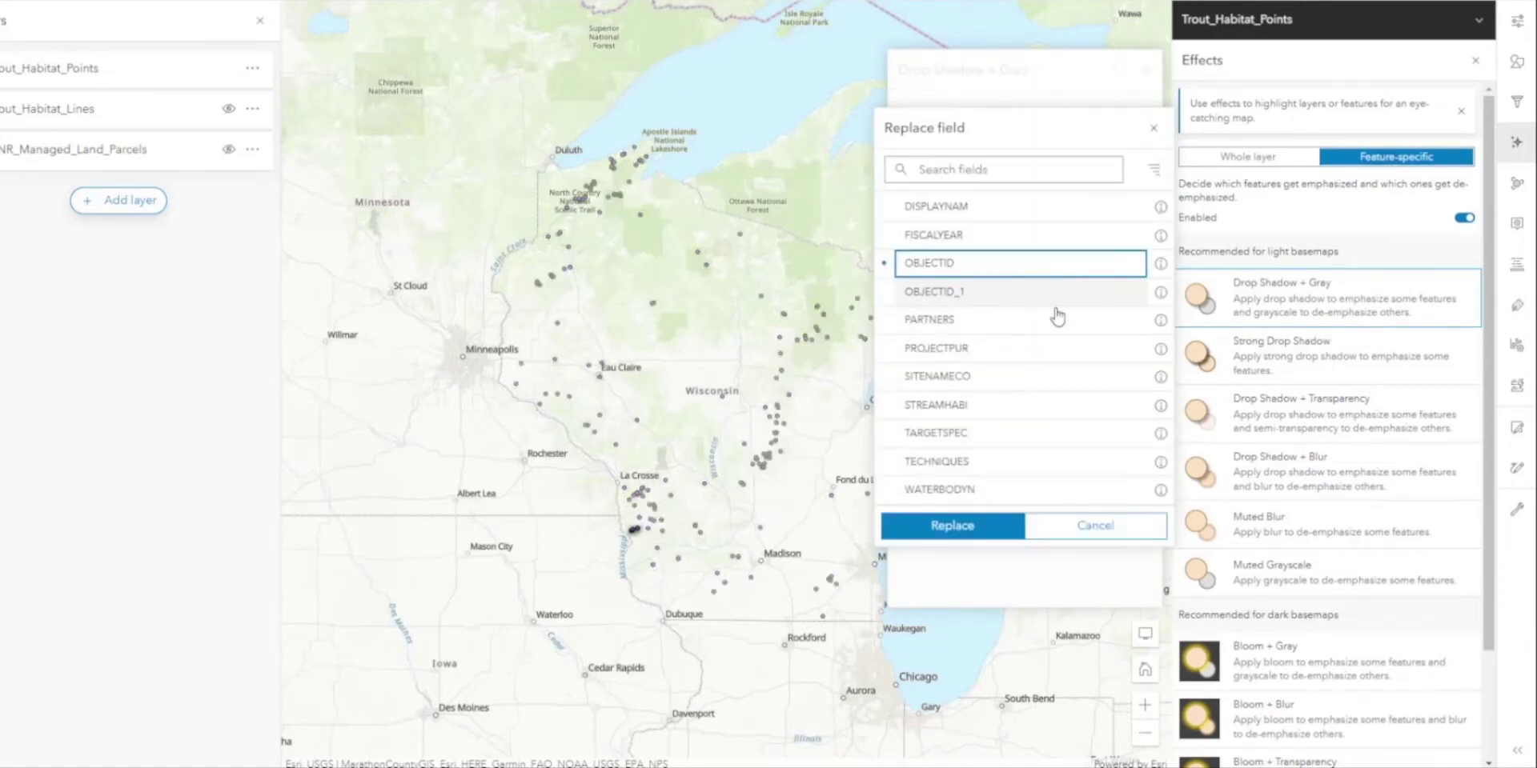
click(975, 522)
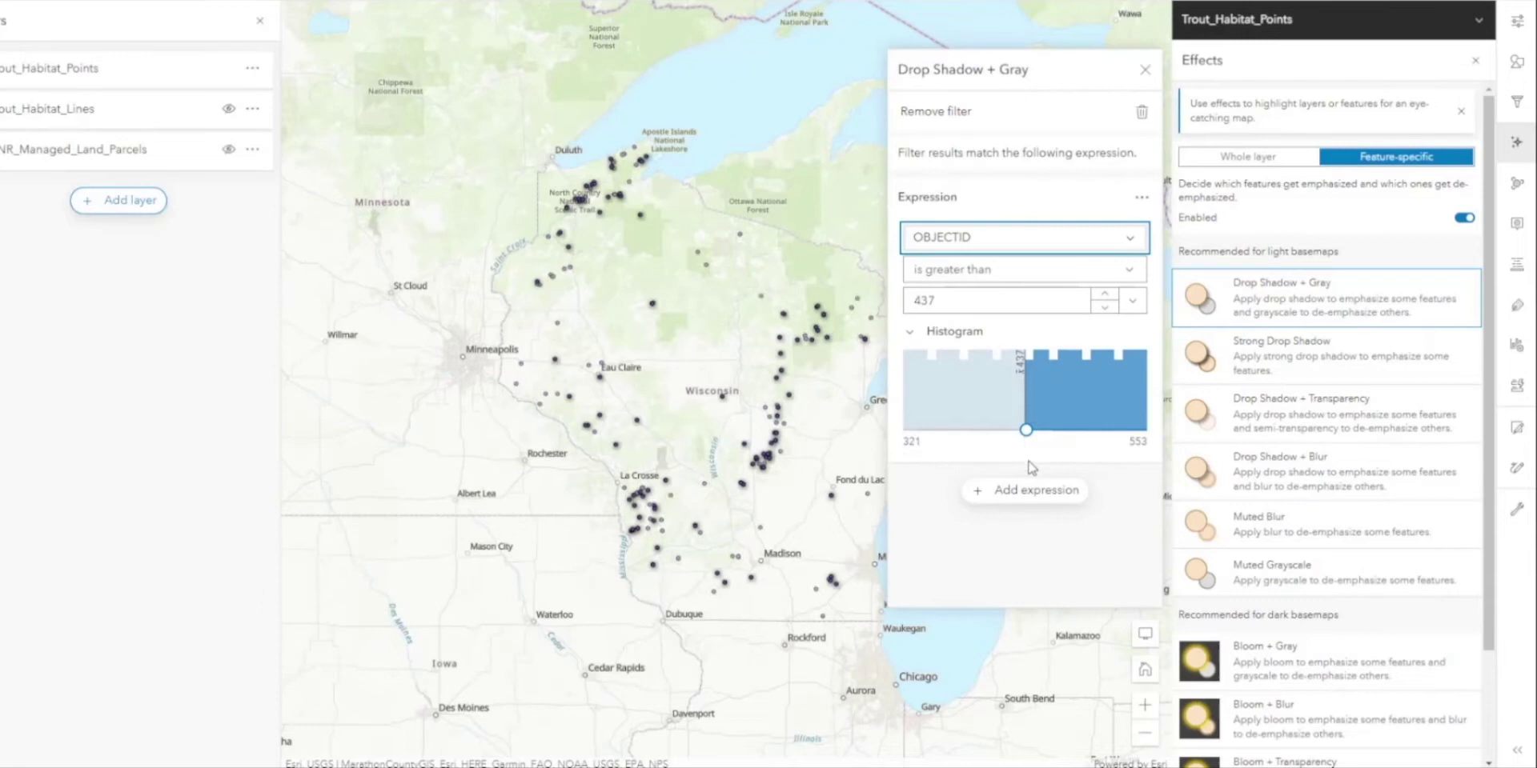
drag(1025, 432, 1044, 431)
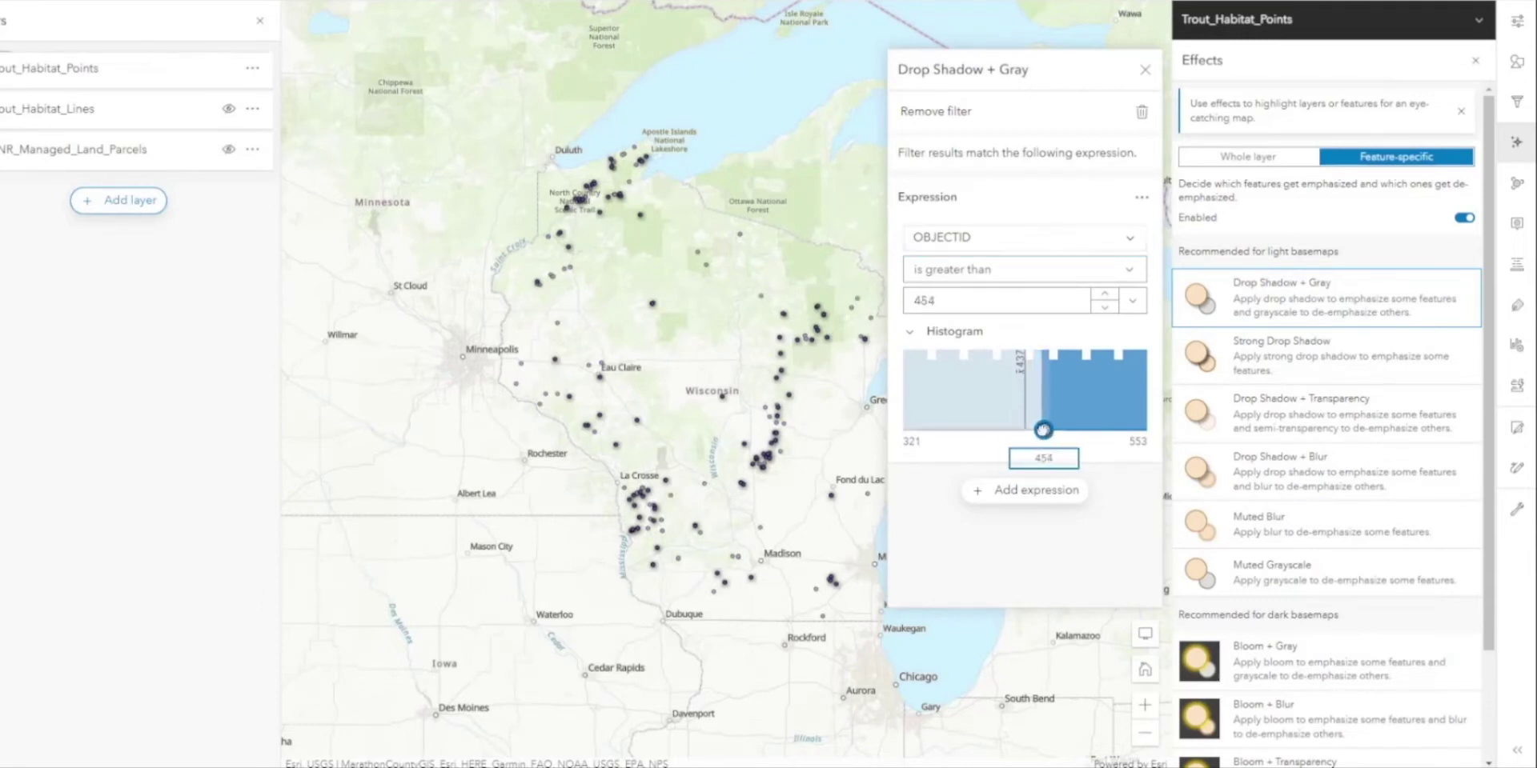
- Preview the effect presets and apply Bloom + Blur to the filtered features
click(1145, 70)
click(1304, 345)
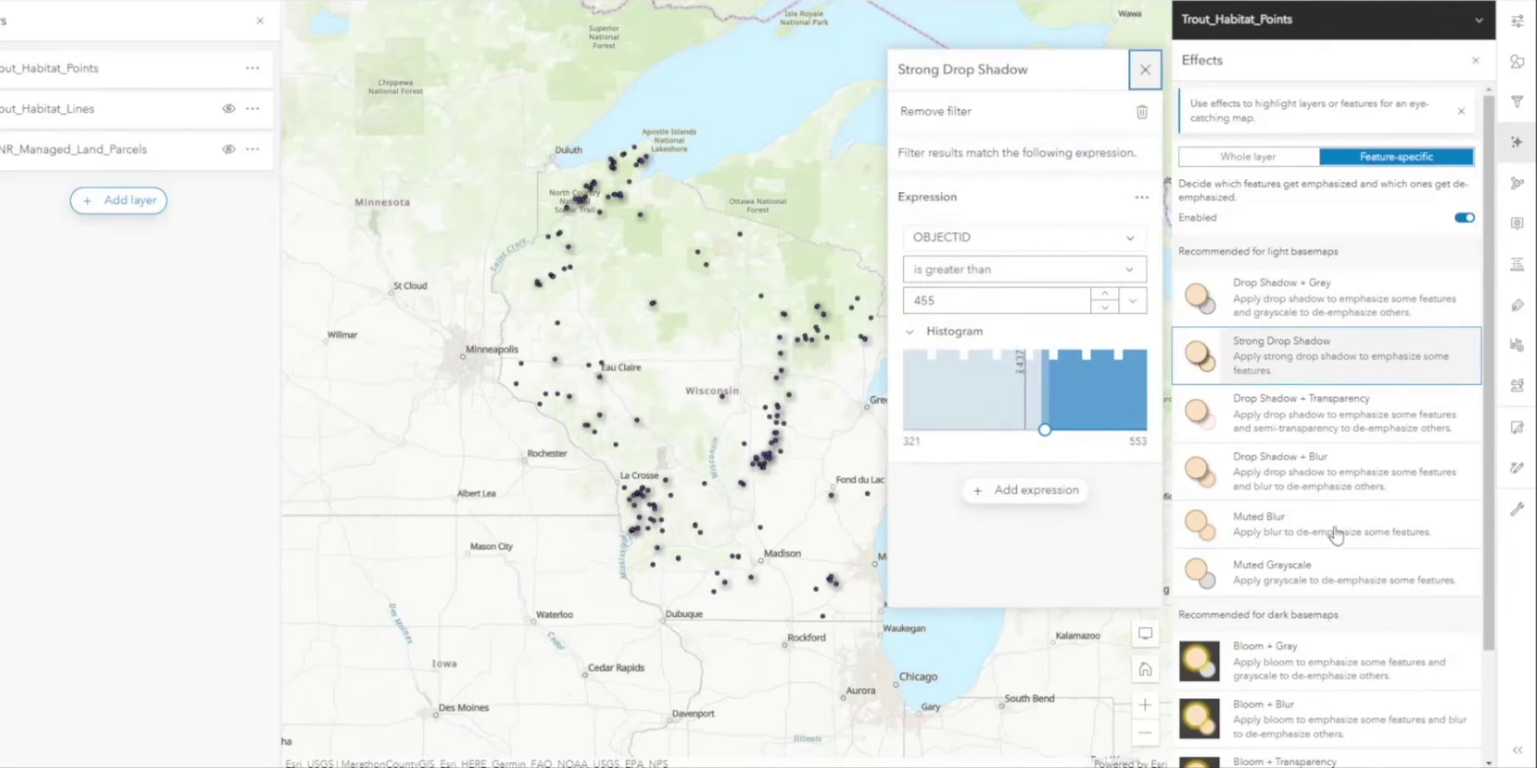
scroll(1300, 633, down, 1)
click(1300, 637)
click(1303, 590)
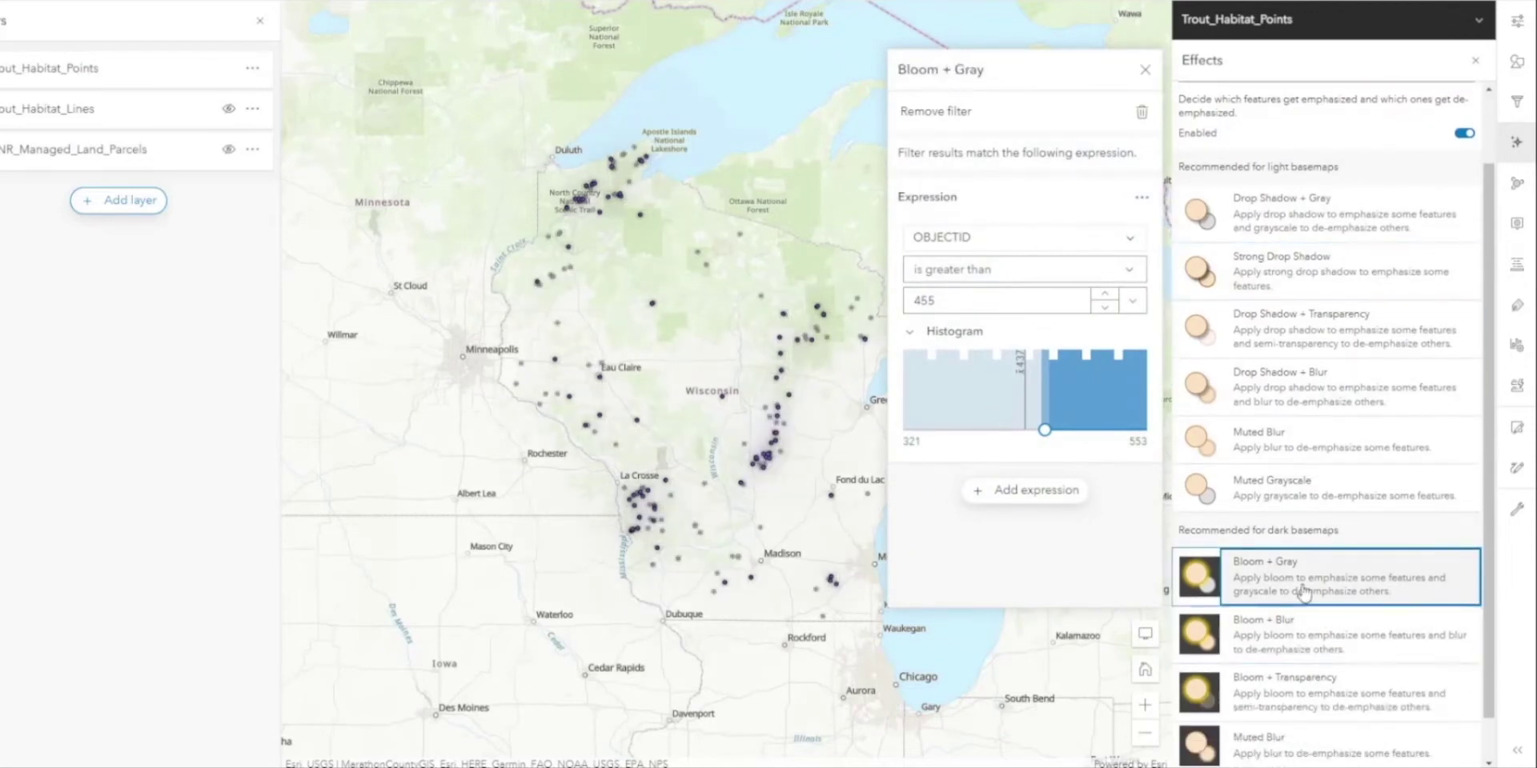
scroll(1305, 589, down, 1)
click(1304, 652)
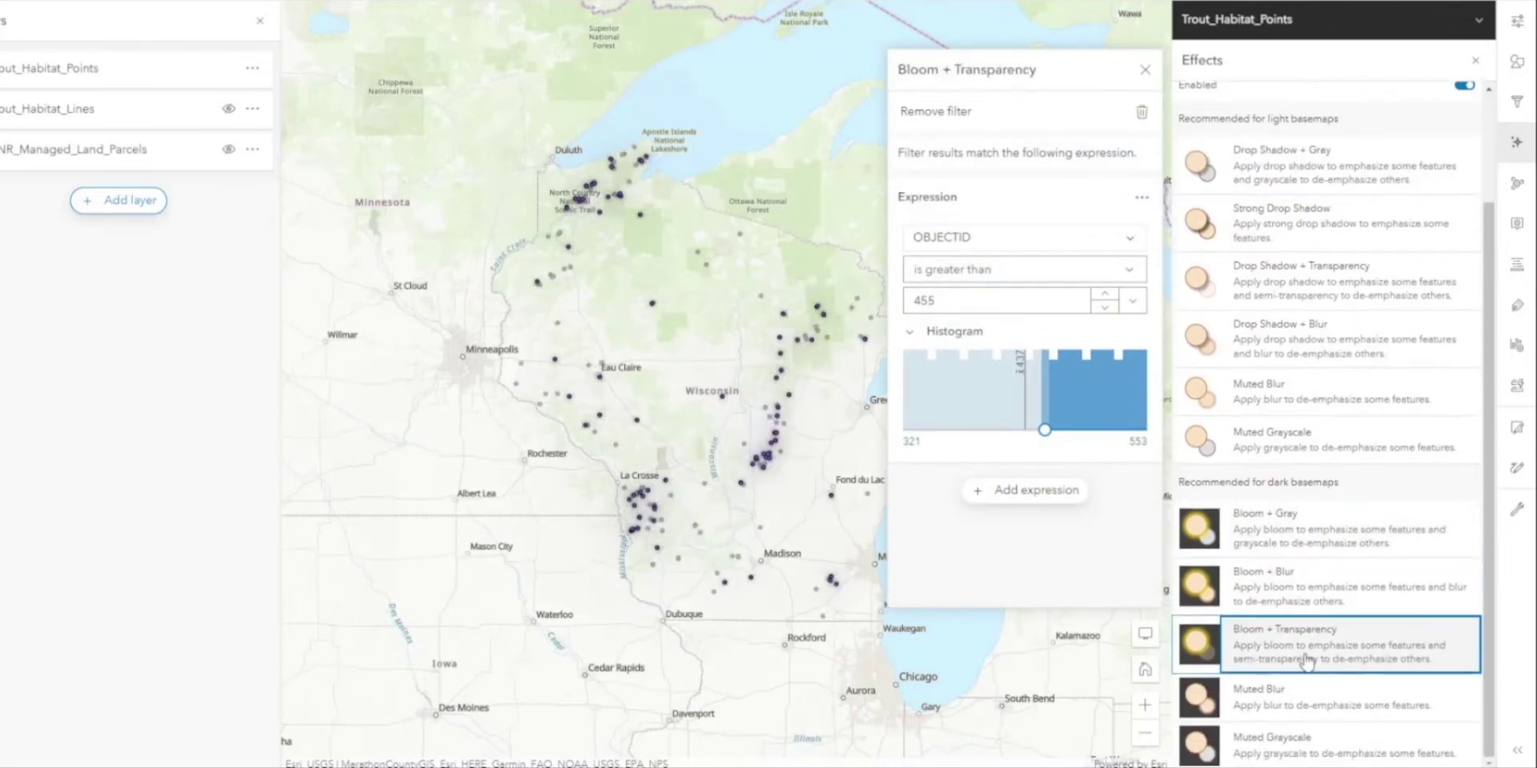
click(1304, 709)
click(1298, 744)
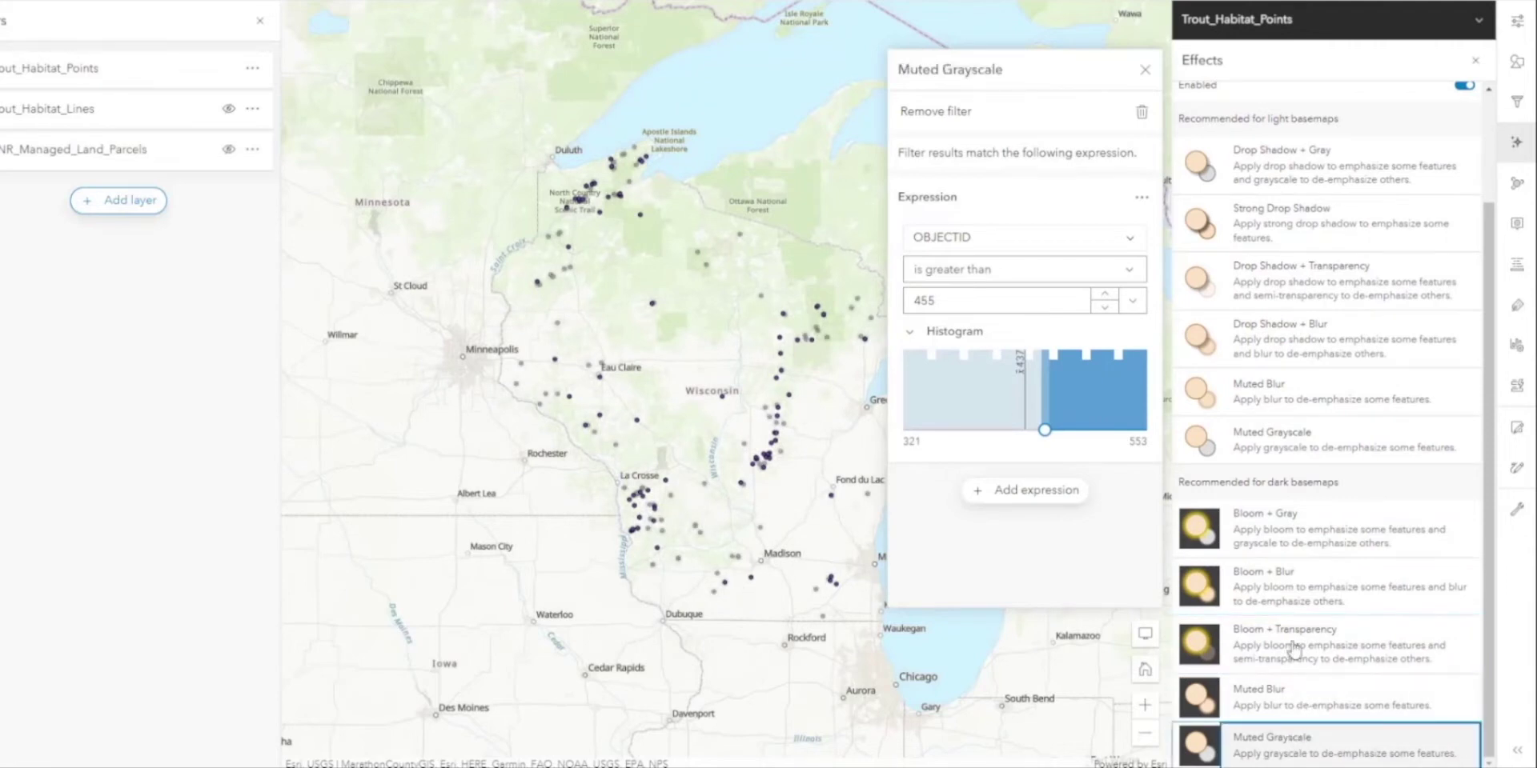
click(1296, 602)
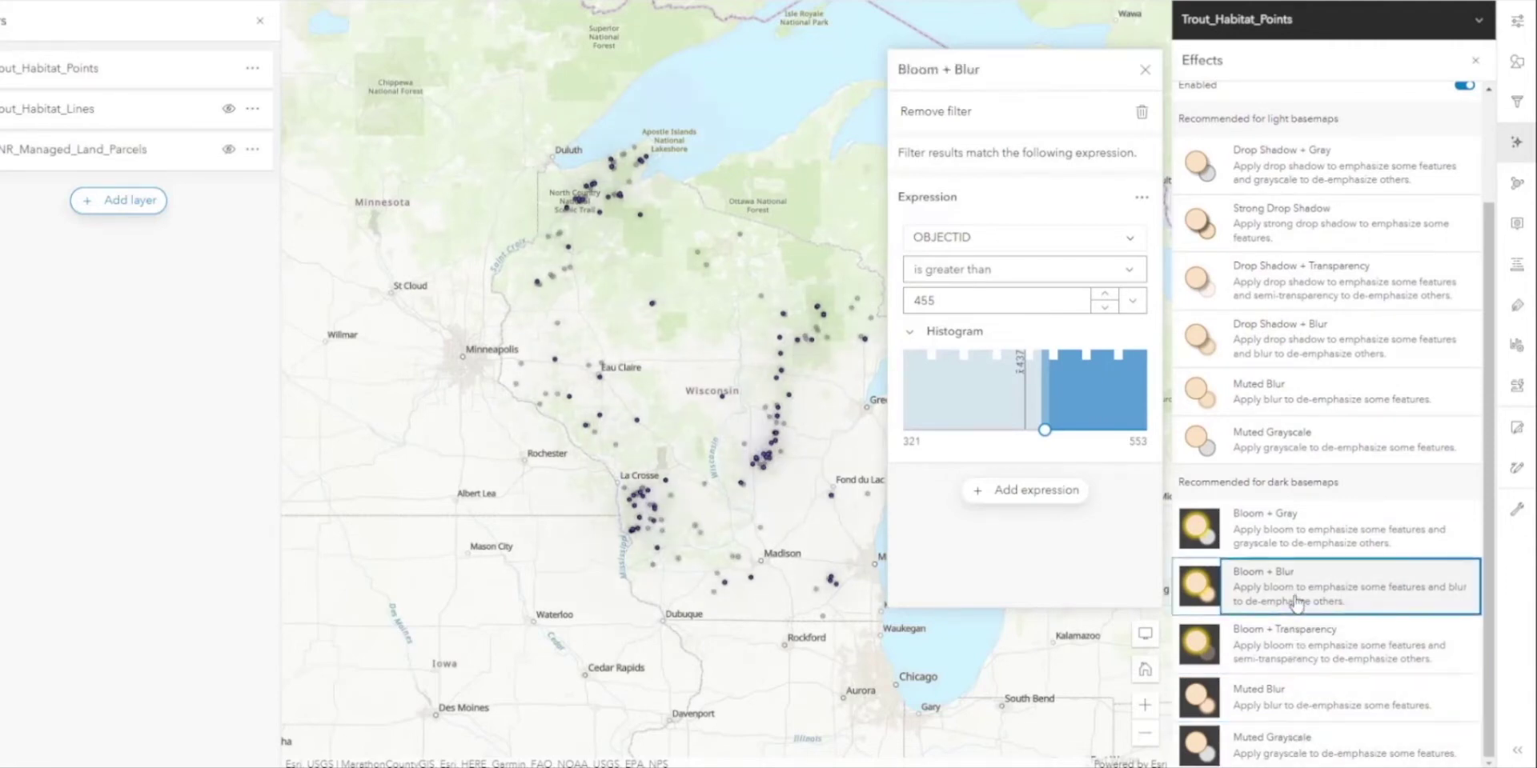
click(1145, 69)
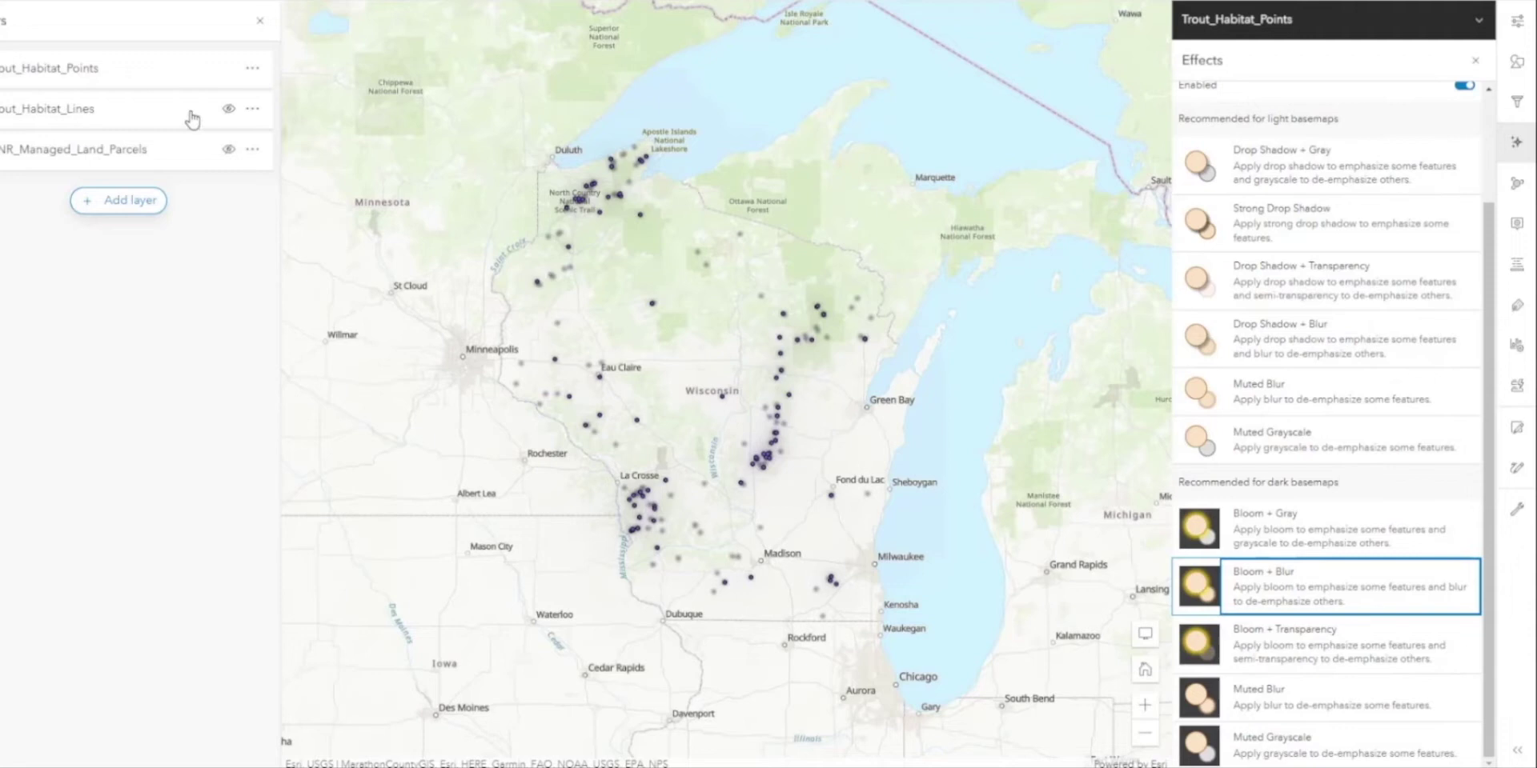
- Hide Trout_Habitat_Points and switch to the Trout_Habitat_Lines layer
click(230, 67)
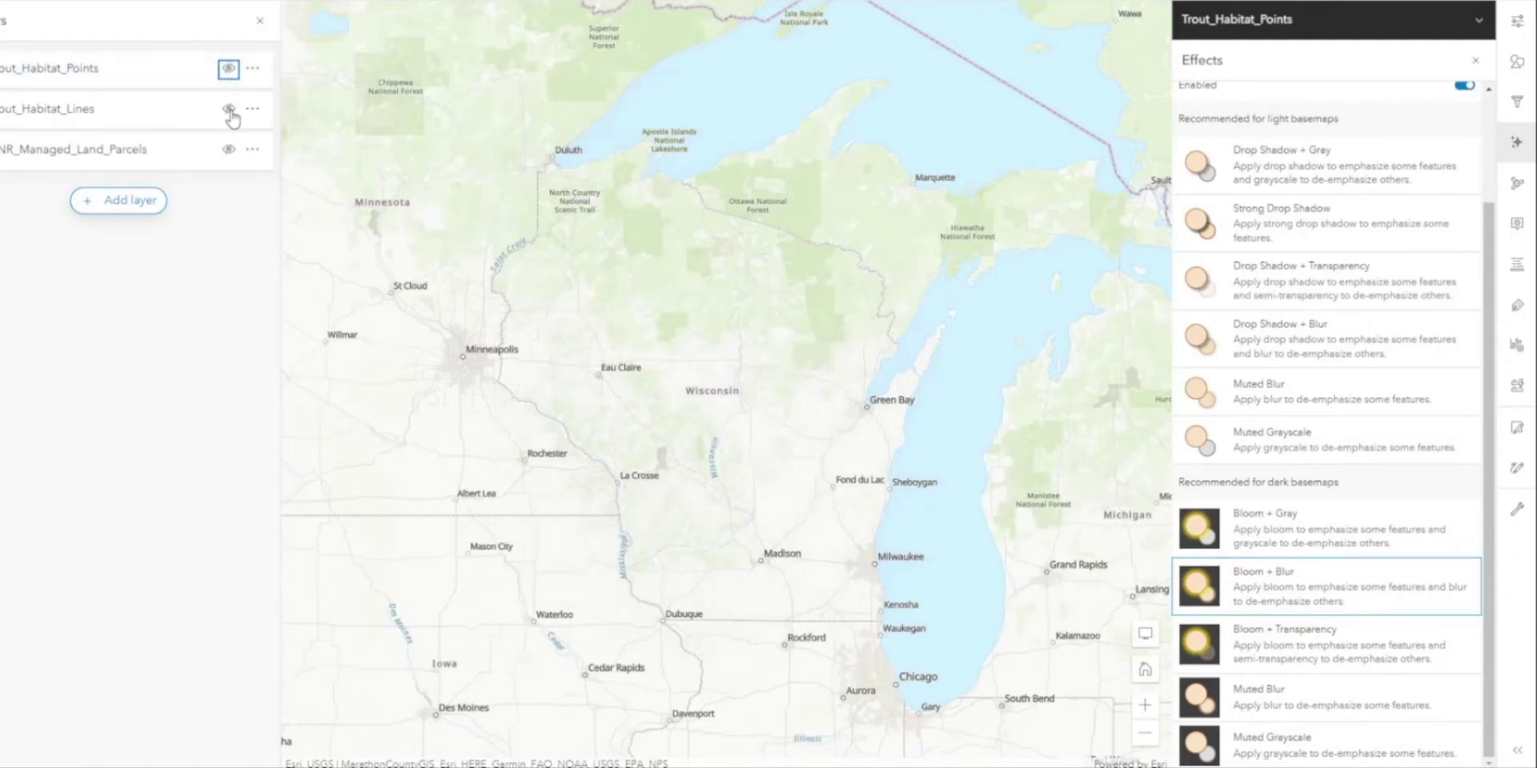
click(228, 109)
click(184, 114)
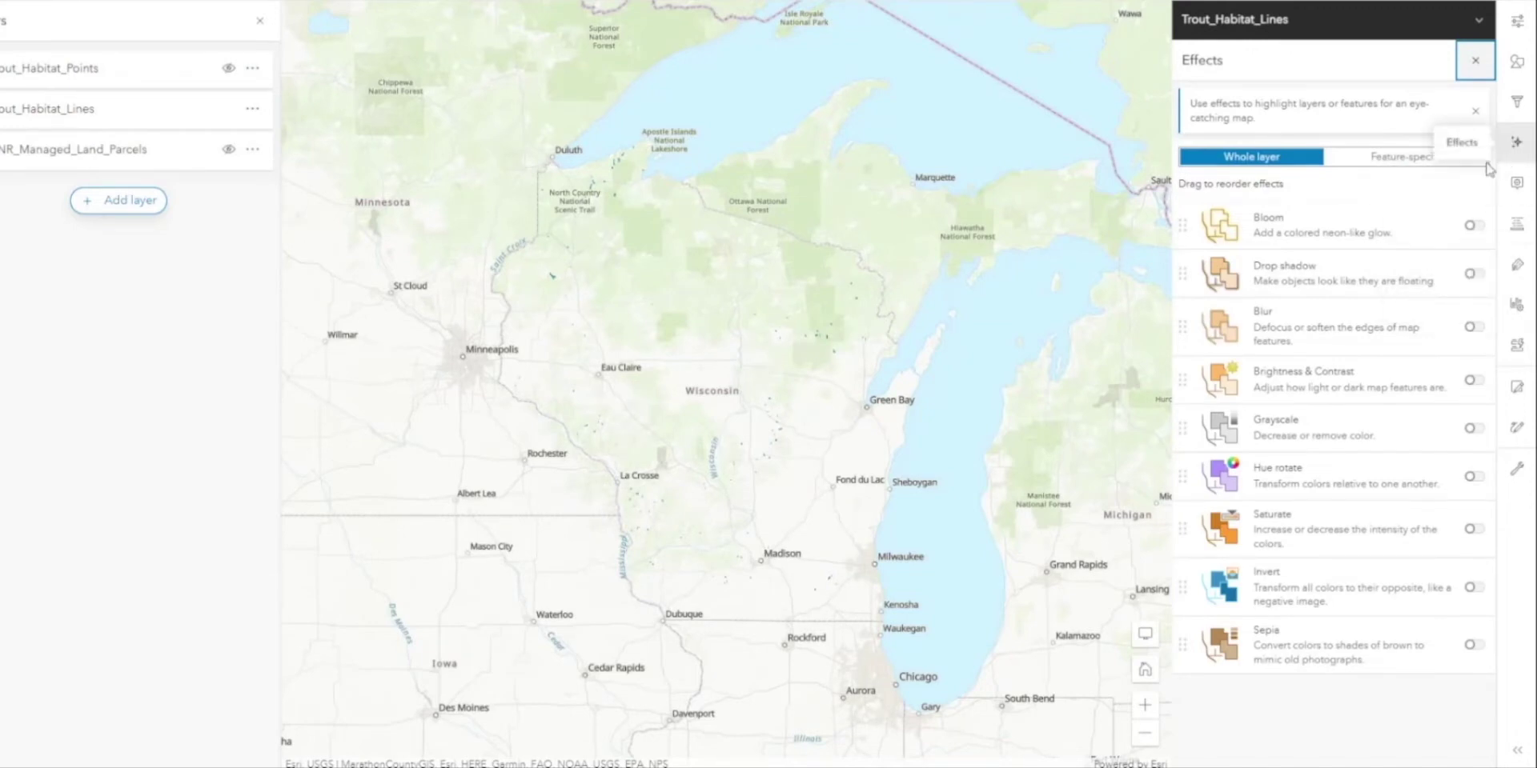
- Turn on Brightness & Contrast and widen the Trout_Habitat_Lines stroke from 1.33 to 5.33
click(1473, 381)
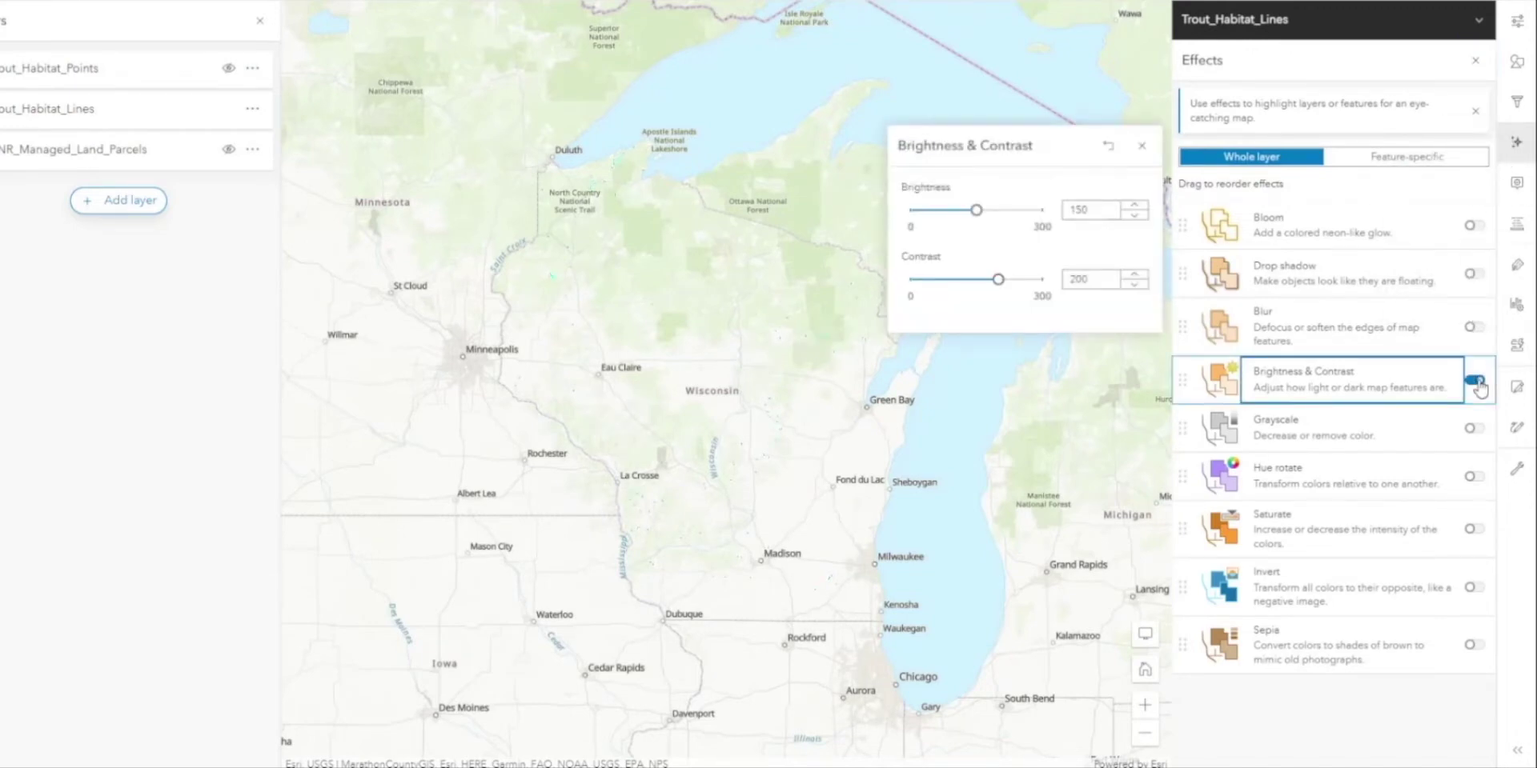
click(1139, 144)
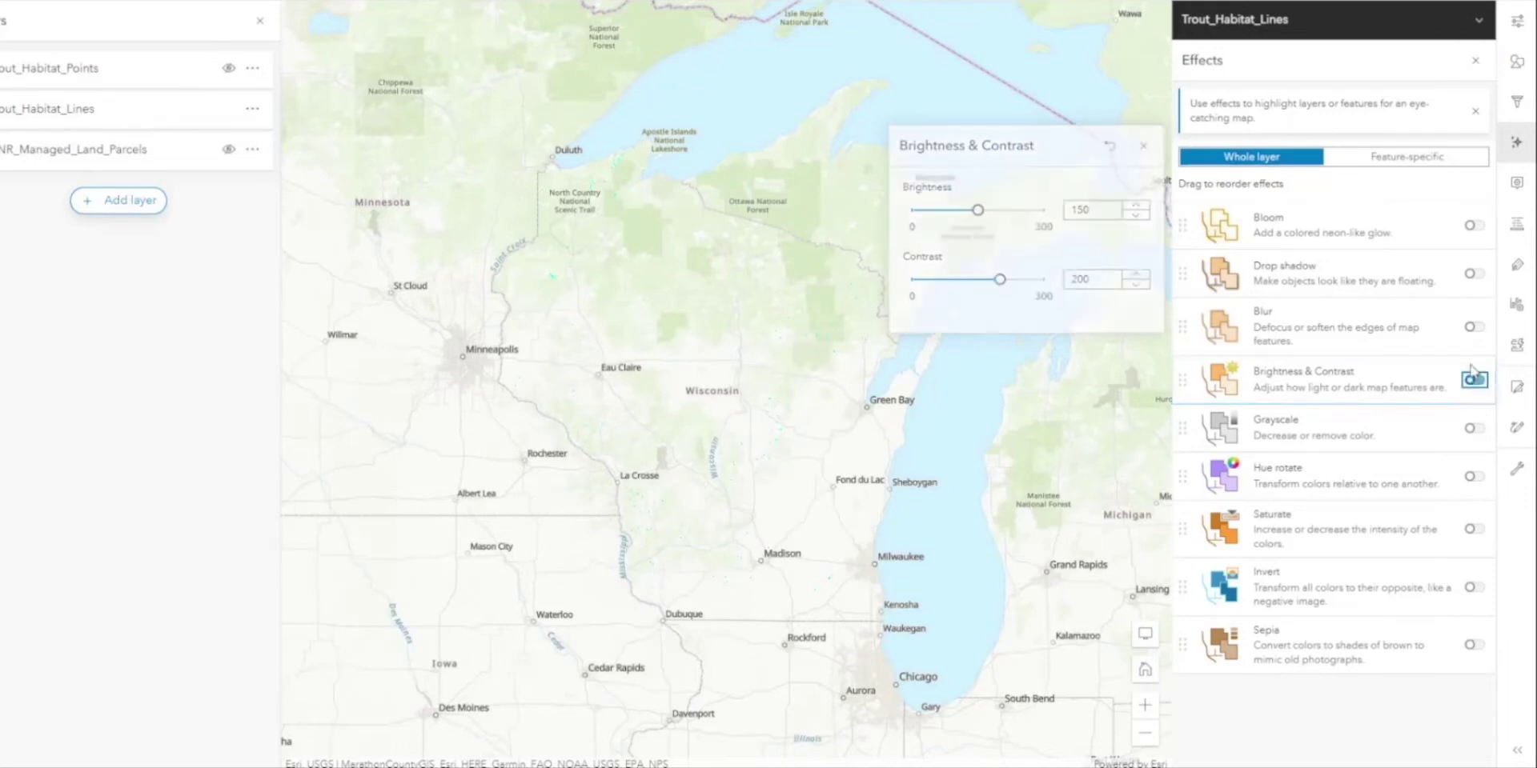
click(1517, 61)
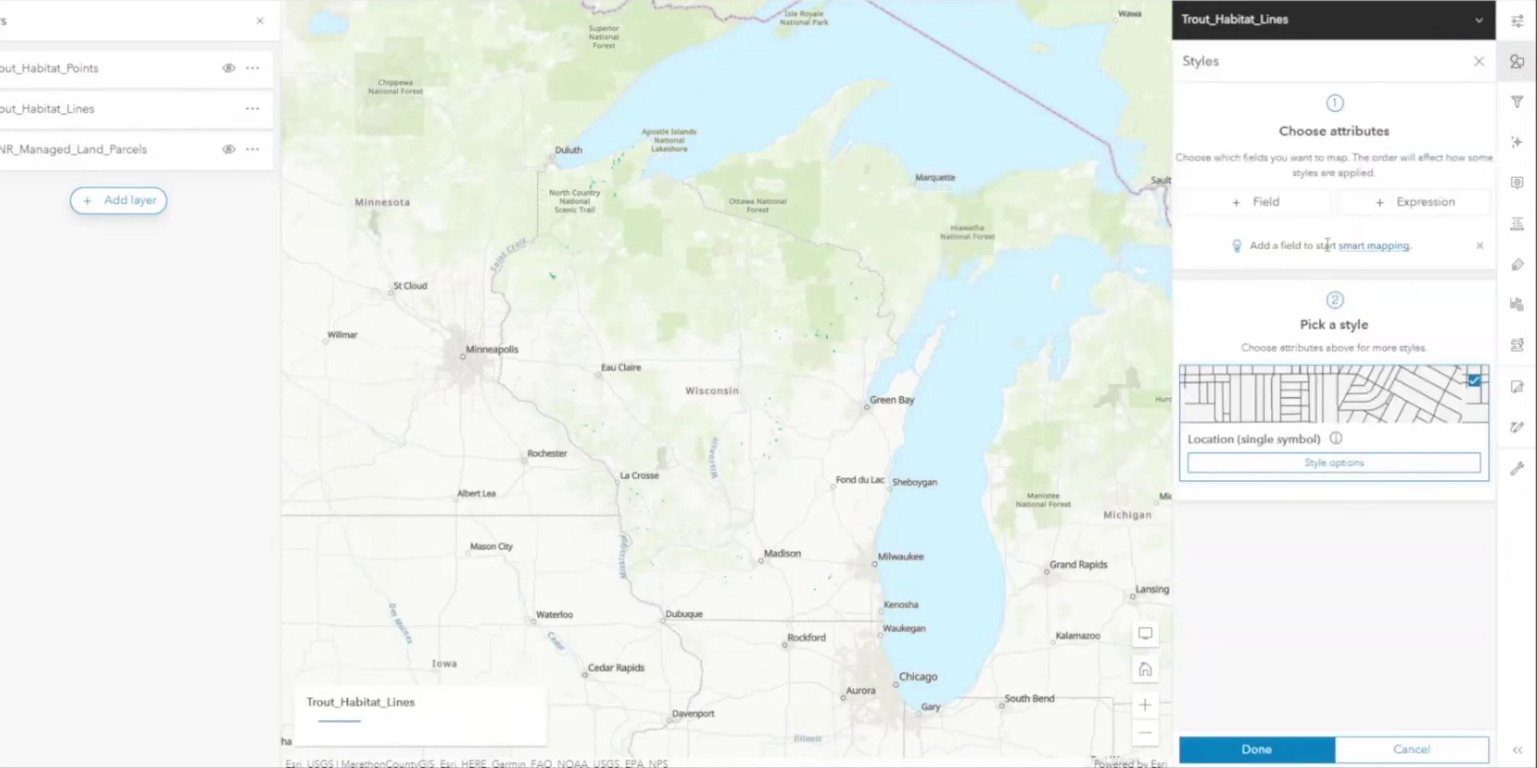
click(1319, 463)
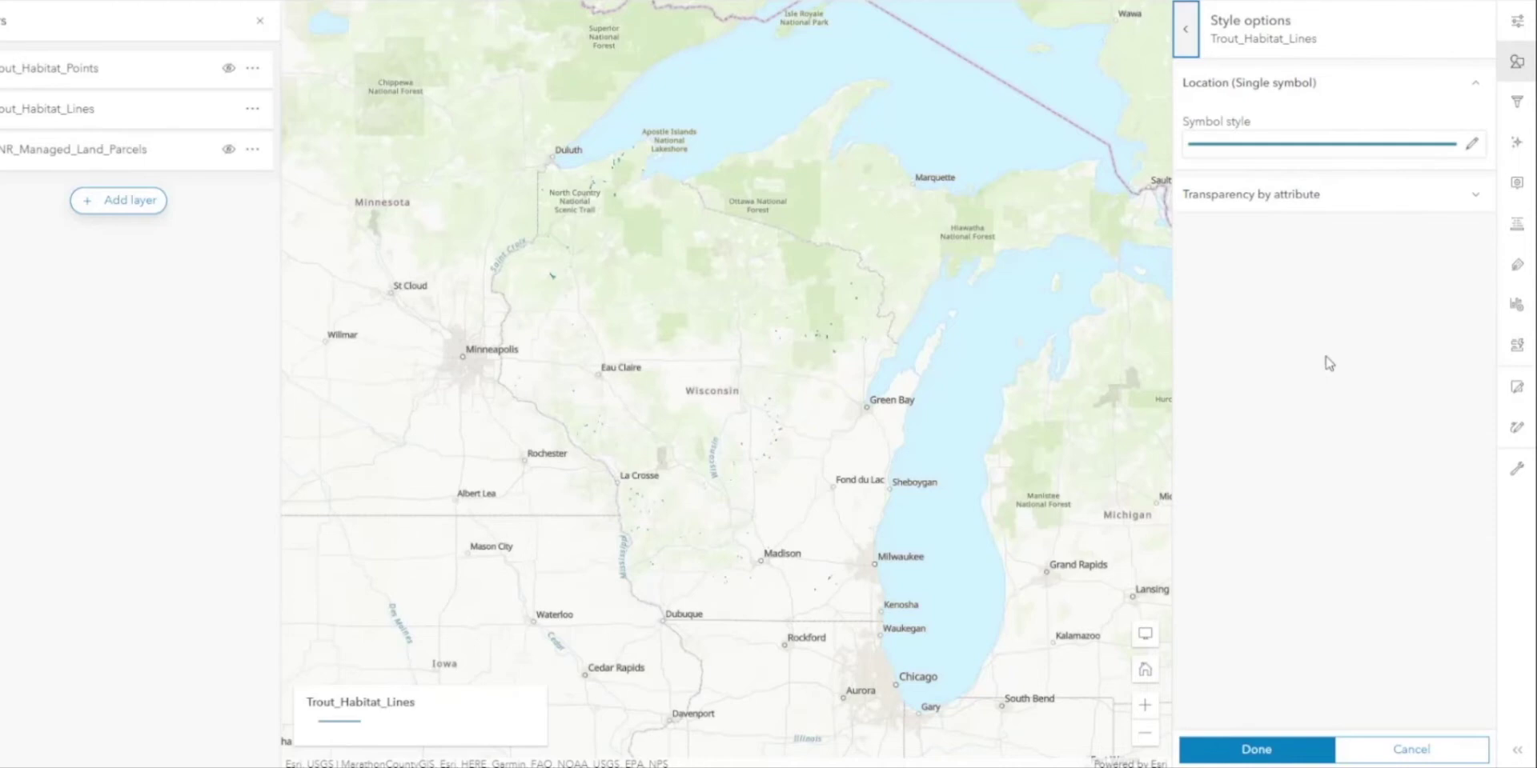
click(1472, 149)
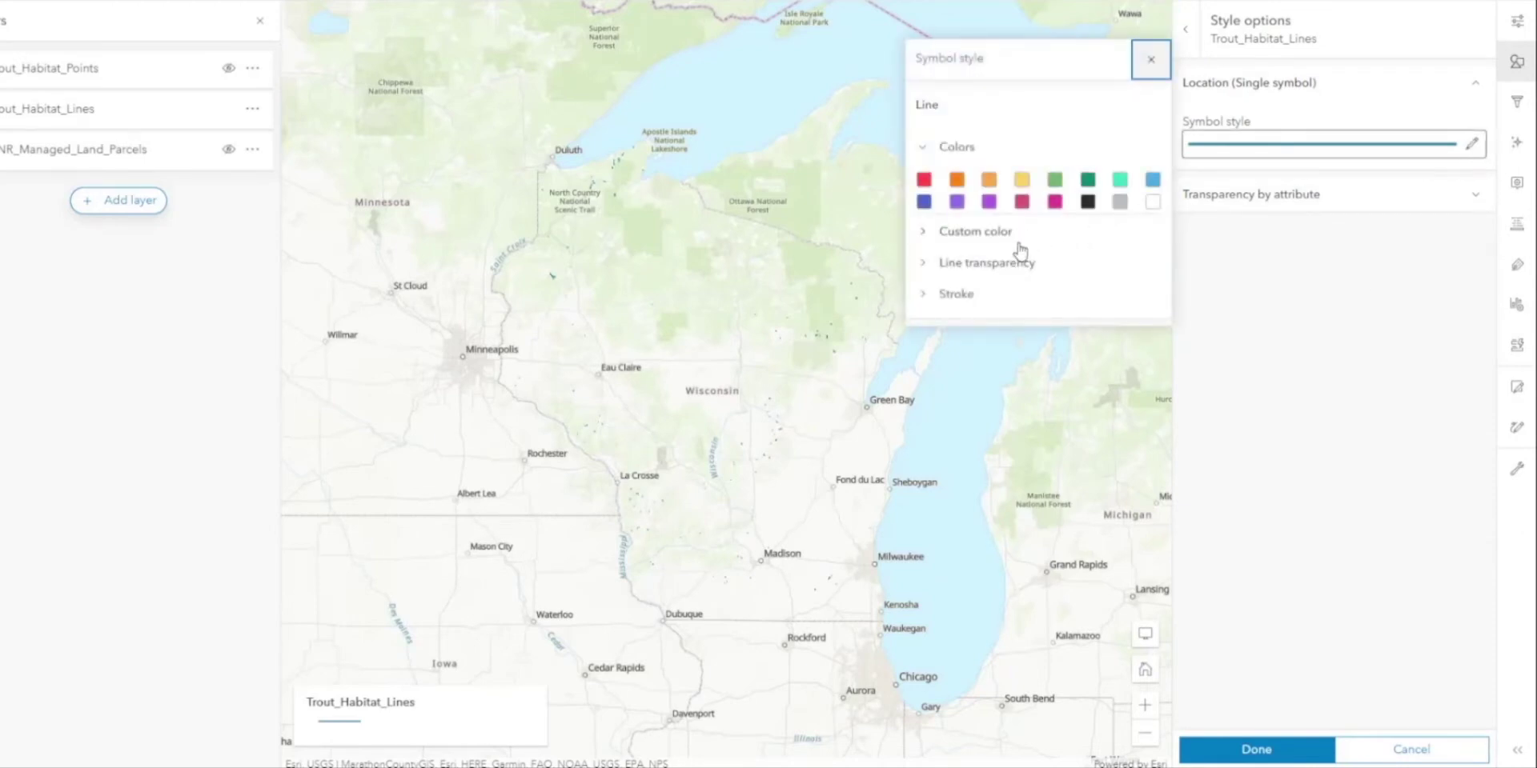
click(985, 301)
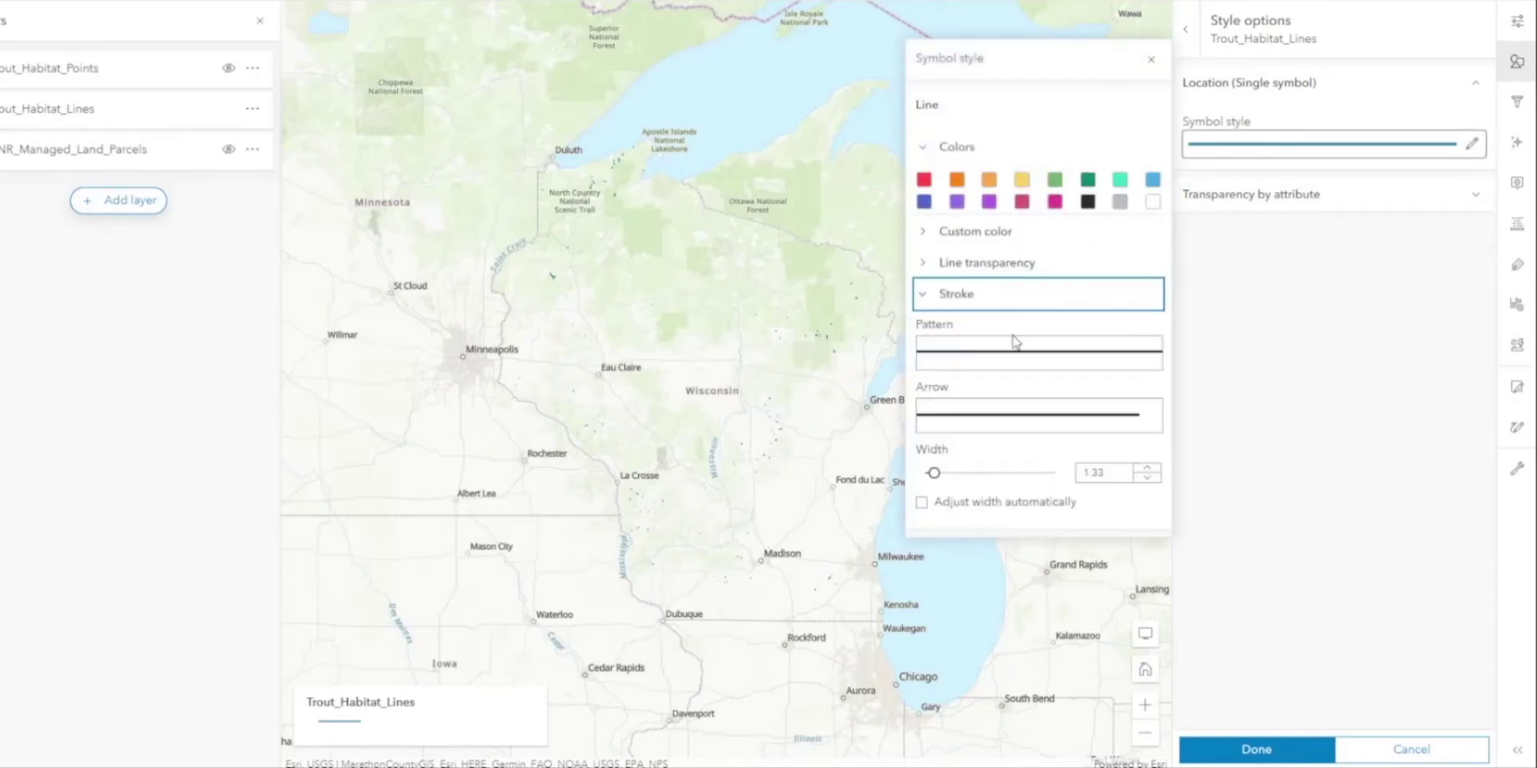
click(1148, 469)
click(1148, 469)
click(1148, 469)
click(1147, 469)
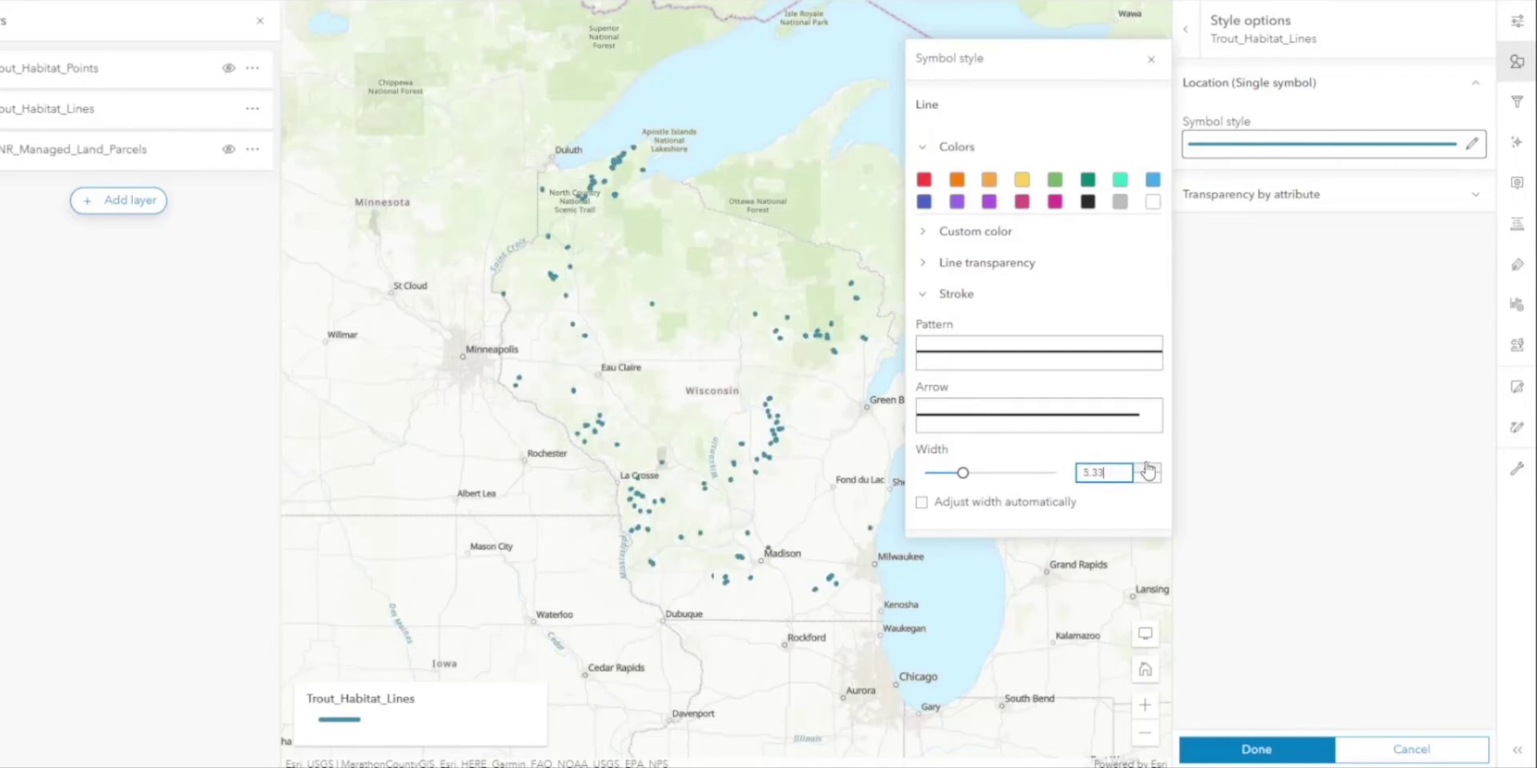
click(1151, 60)
click(1512, 153)
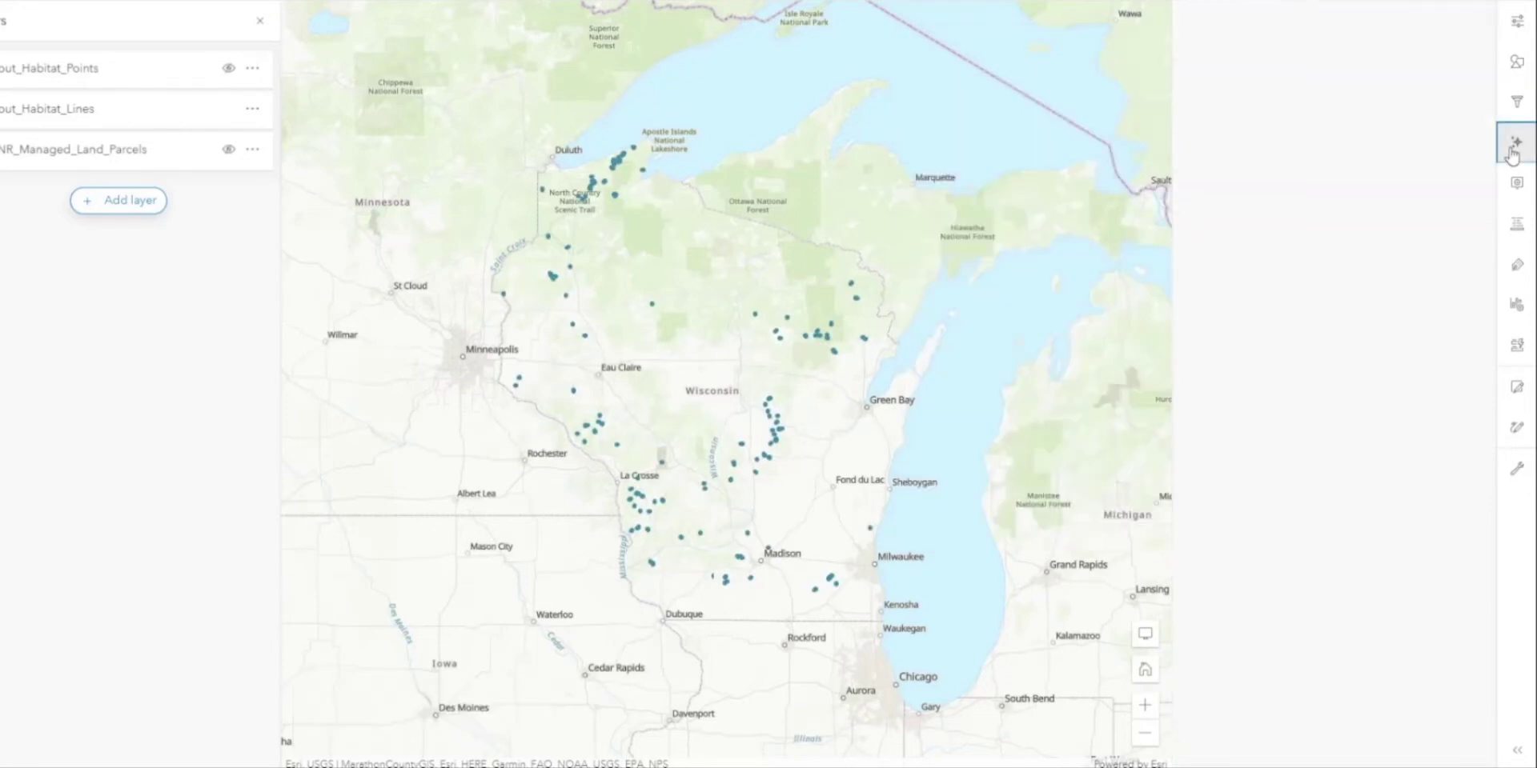
- Enable Bloom on the trout lines with strength 4.6, threshold 26 and radius 0
click(1475, 186)
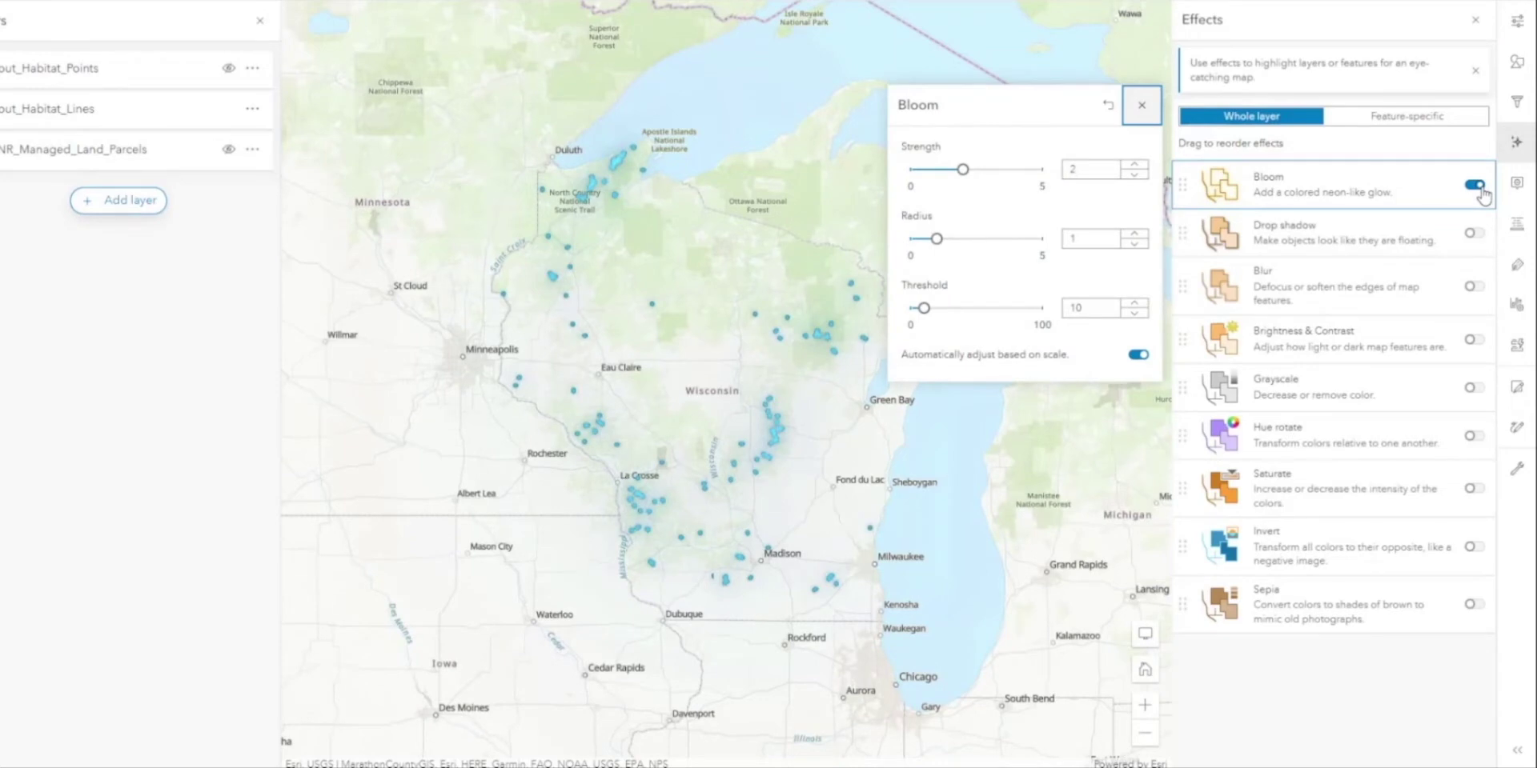
drag(963, 170, 1031, 170)
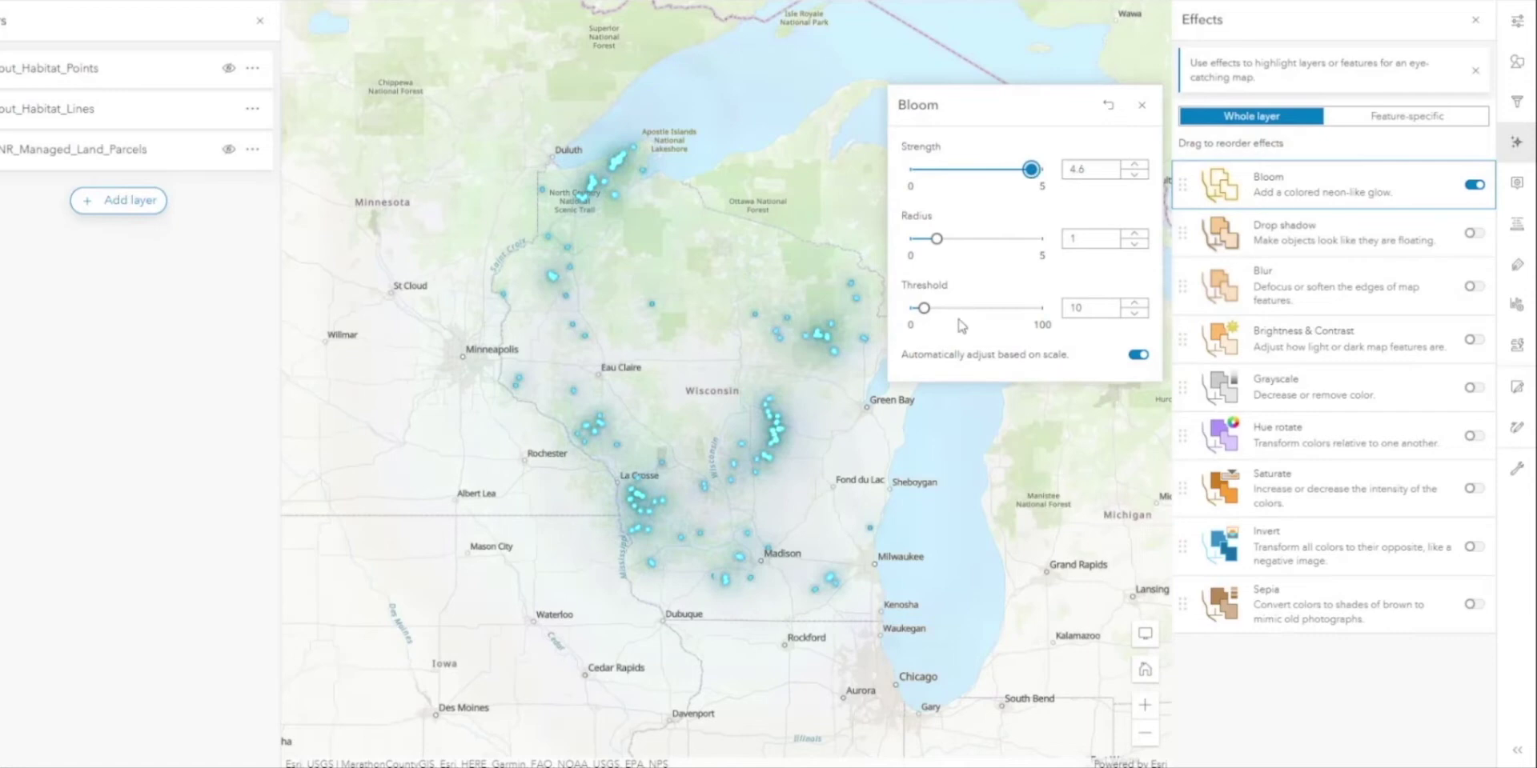
mouse_move(929, 310)
mouse_down()
mouse_move(970, 309)
mouse_move(945, 309)
mouse_up()
mouse_move(938, 240)
mouse_down()
mouse_move(995, 239)
mouse_move(908, 243)
mouse_up()
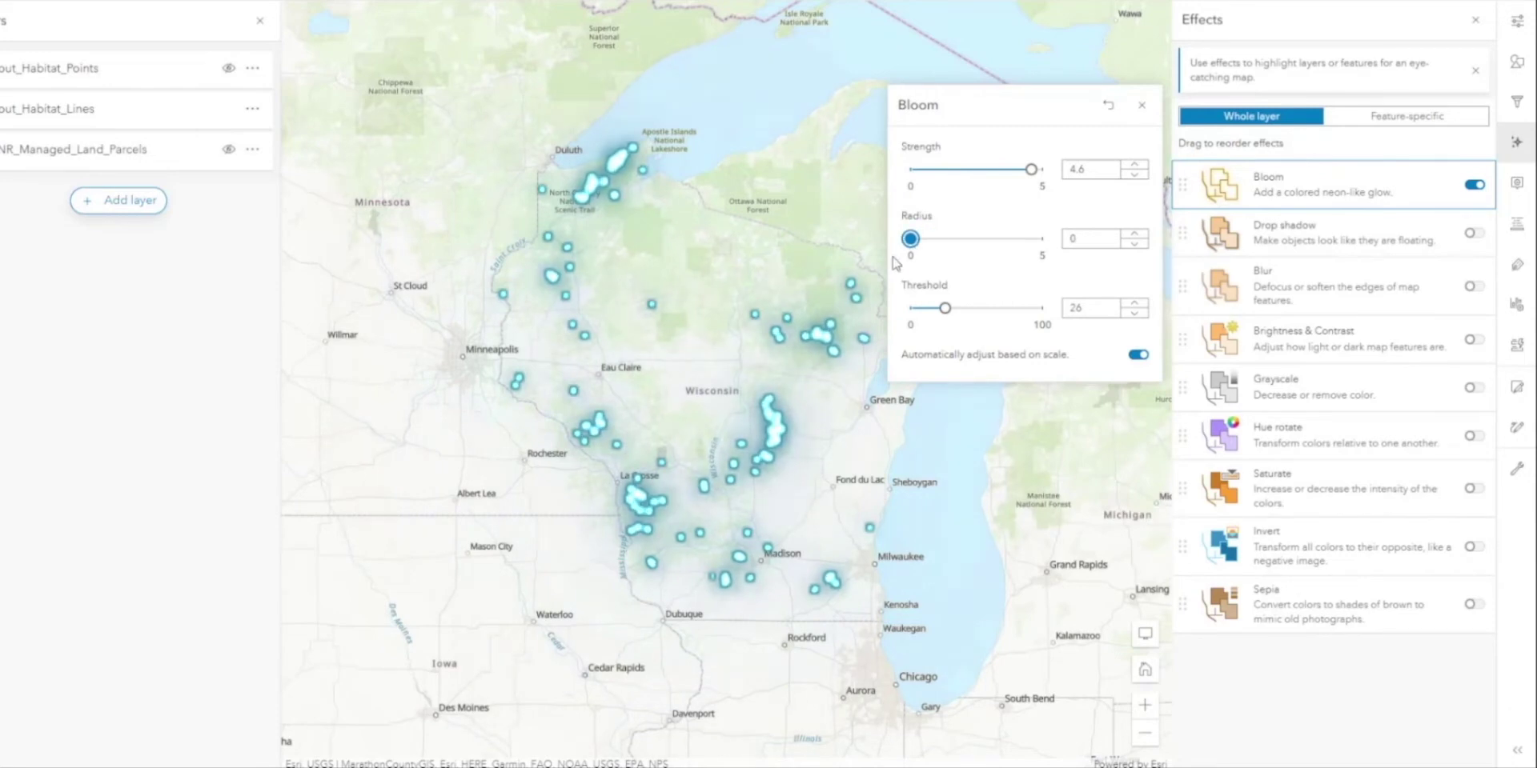
click(707, 335)
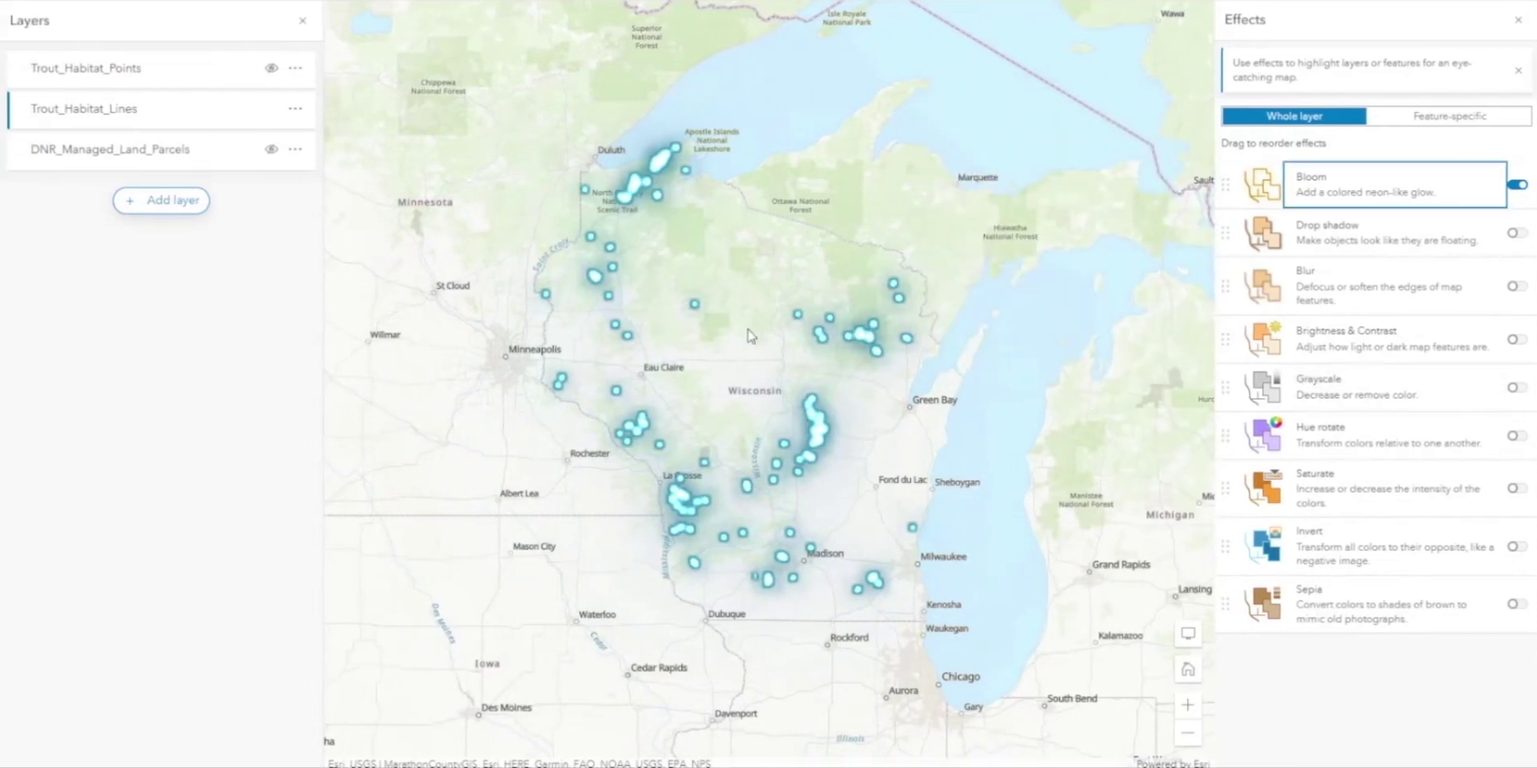
- Hide Trout_Habitat_Lines and show the DNR_Managed_Land_Parcels layer on the map
click(269, 110)
click(239, 155)
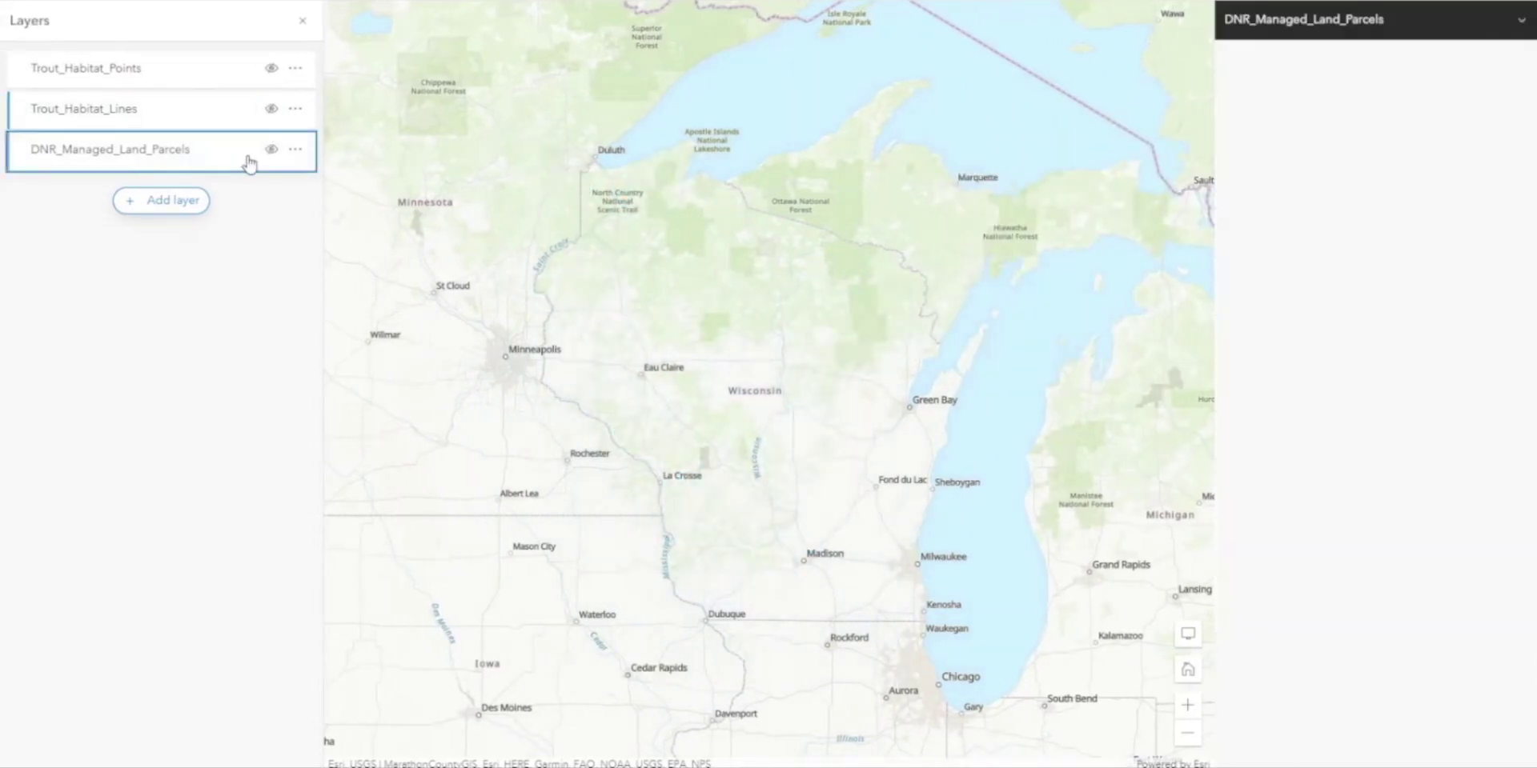
click(270, 153)
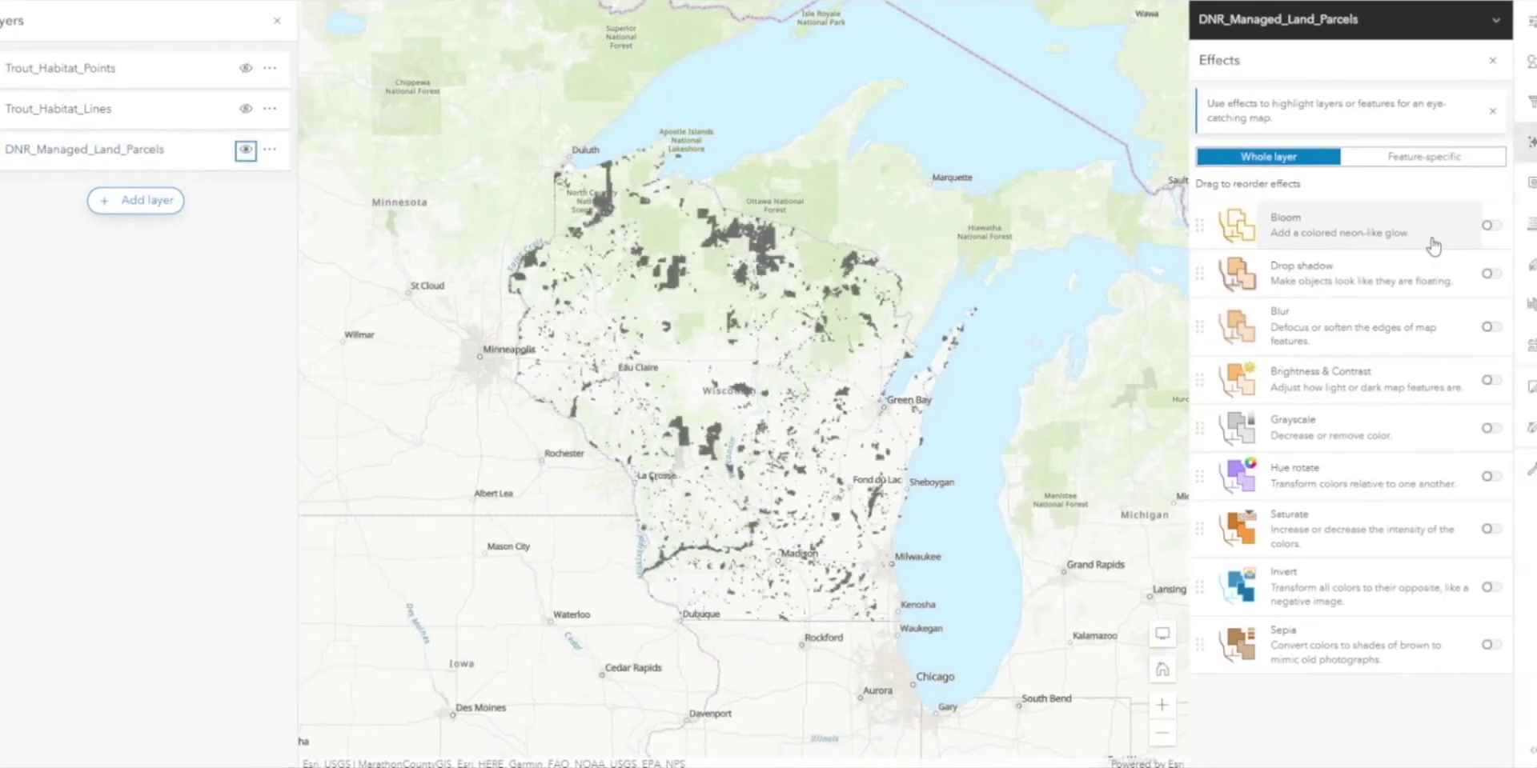
- Try Hue rotate on the parcels, then apply a drop shadow with width 4 and opacity 71
click(1474, 477)
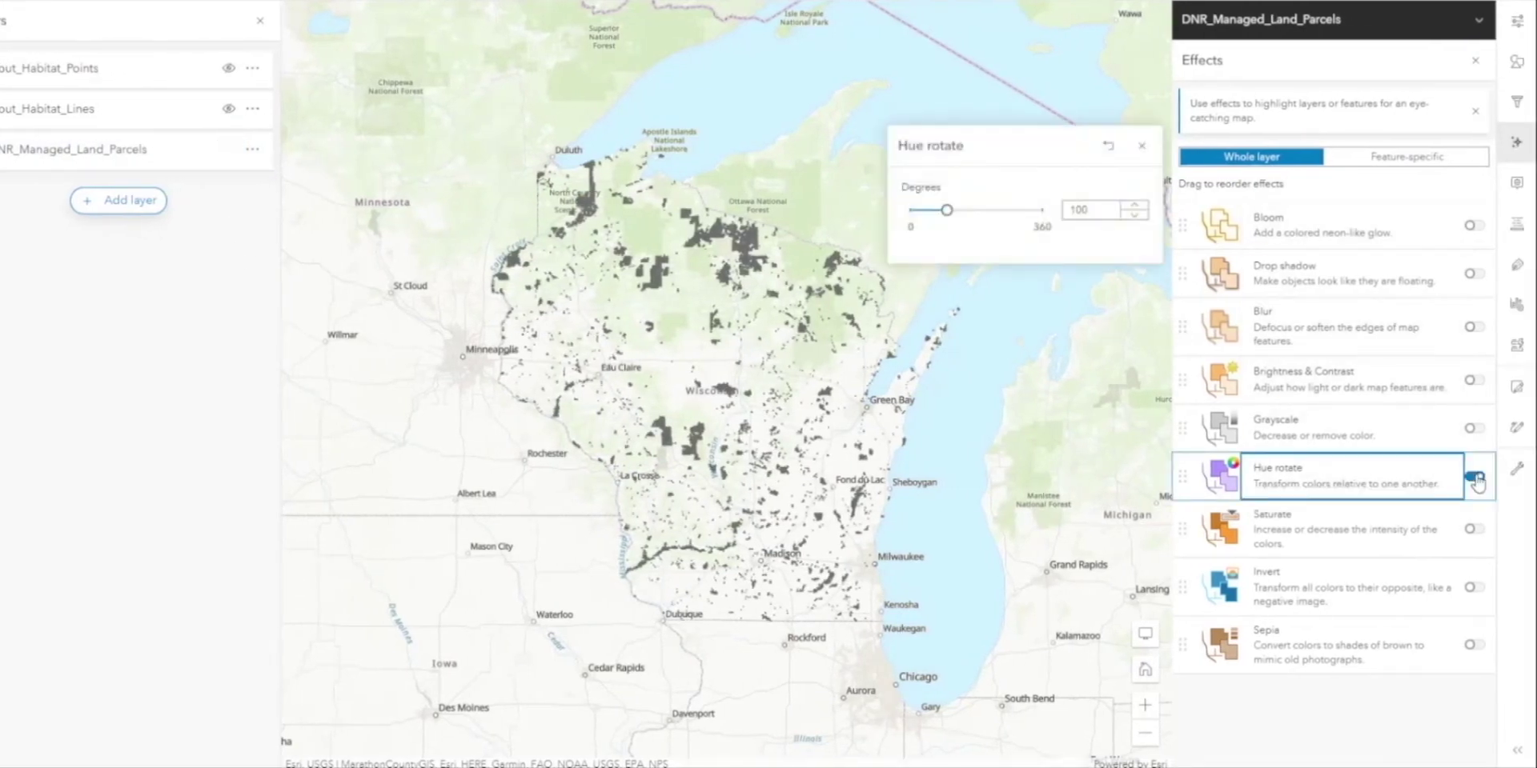
click(1474, 477)
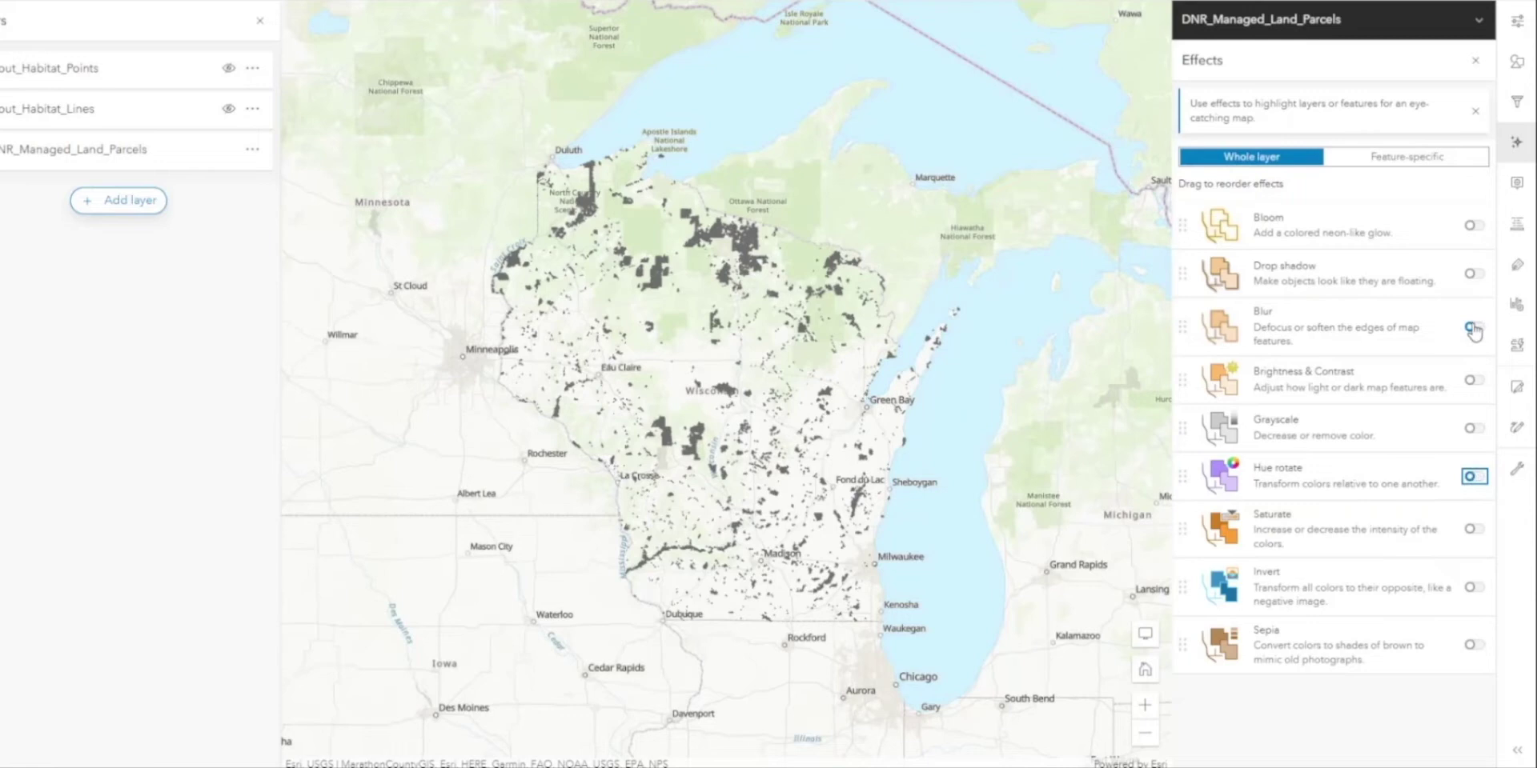
click(1474, 274)
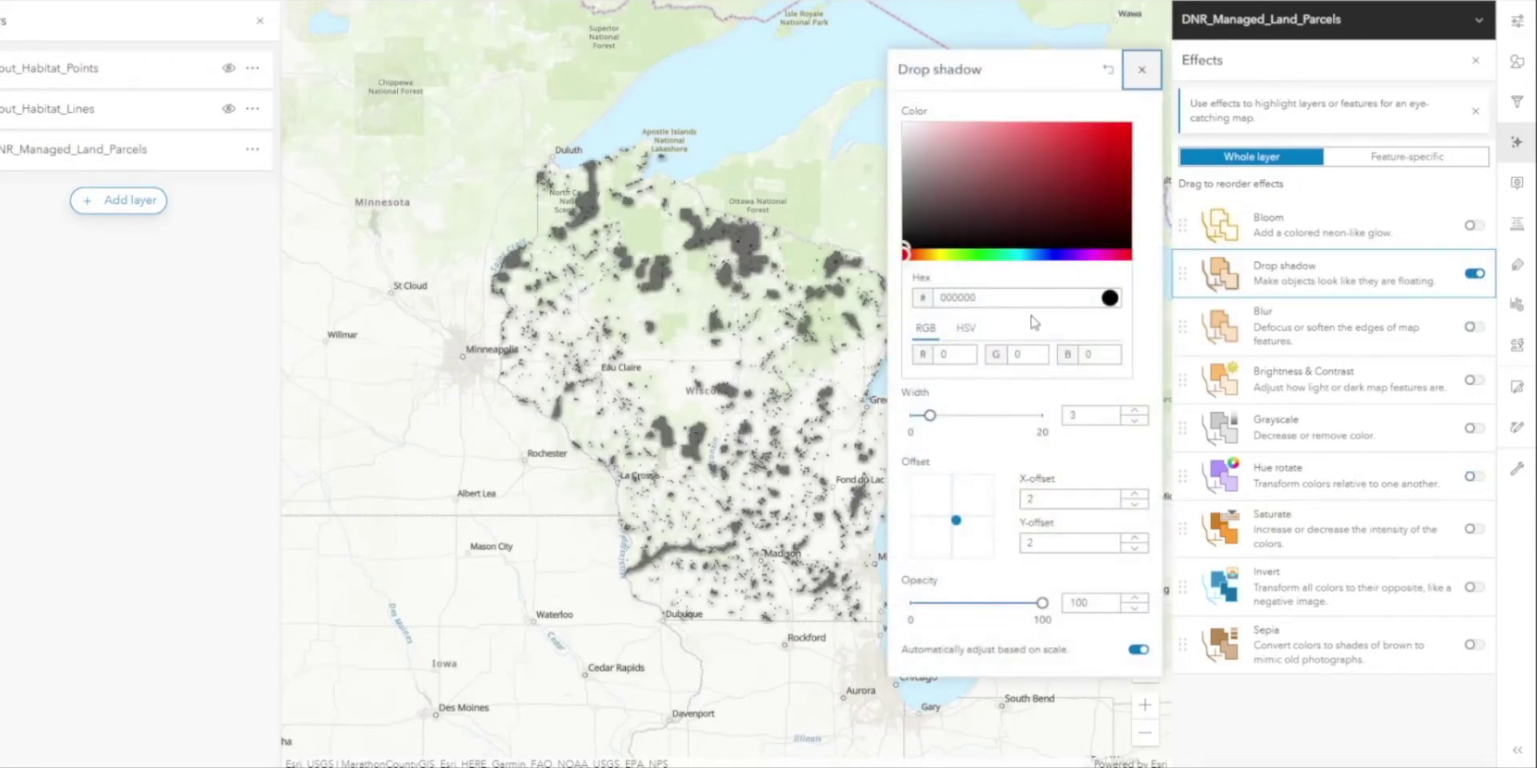
drag(930, 415, 942, 416)
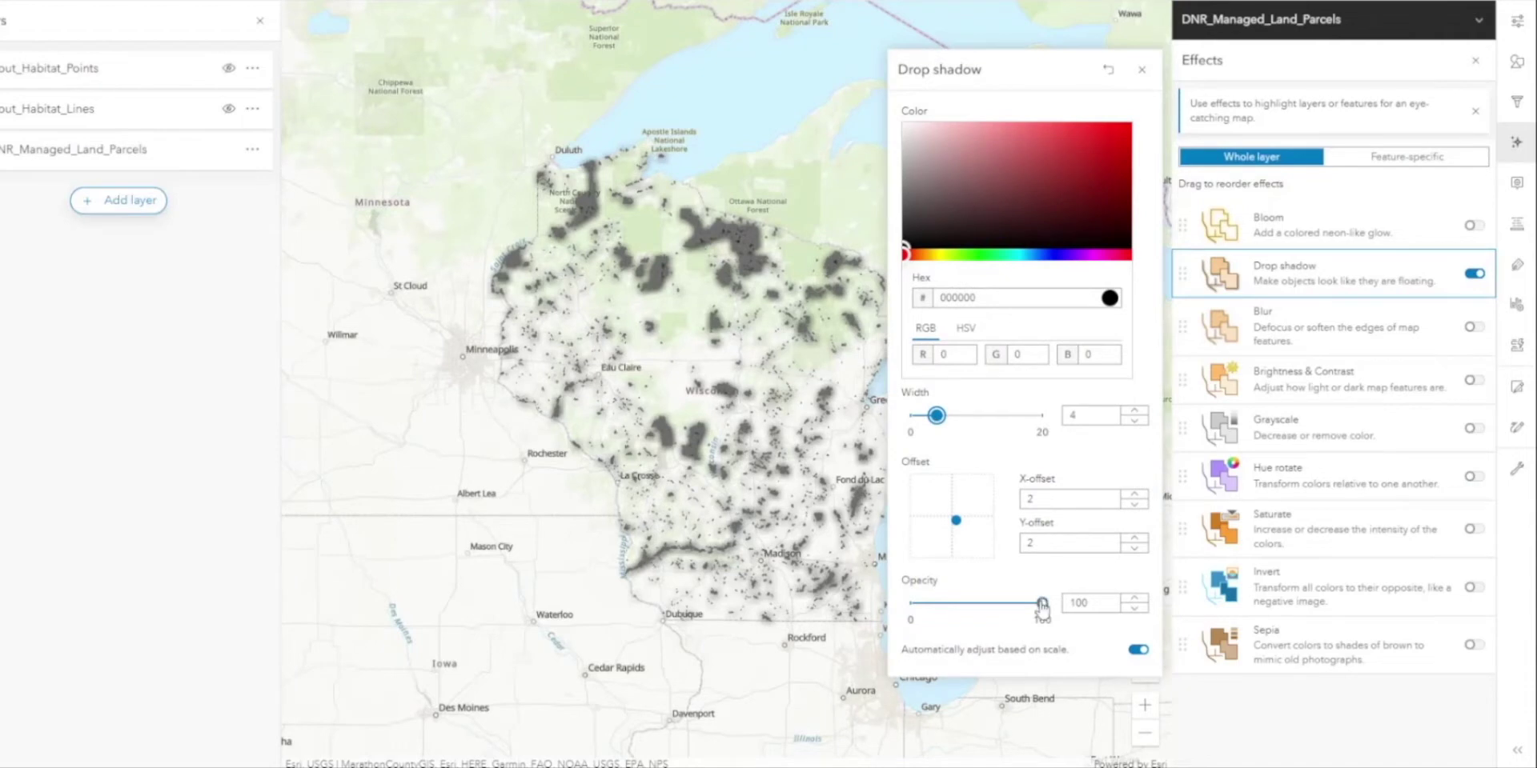
drag(1041, 606, 1005, 614)
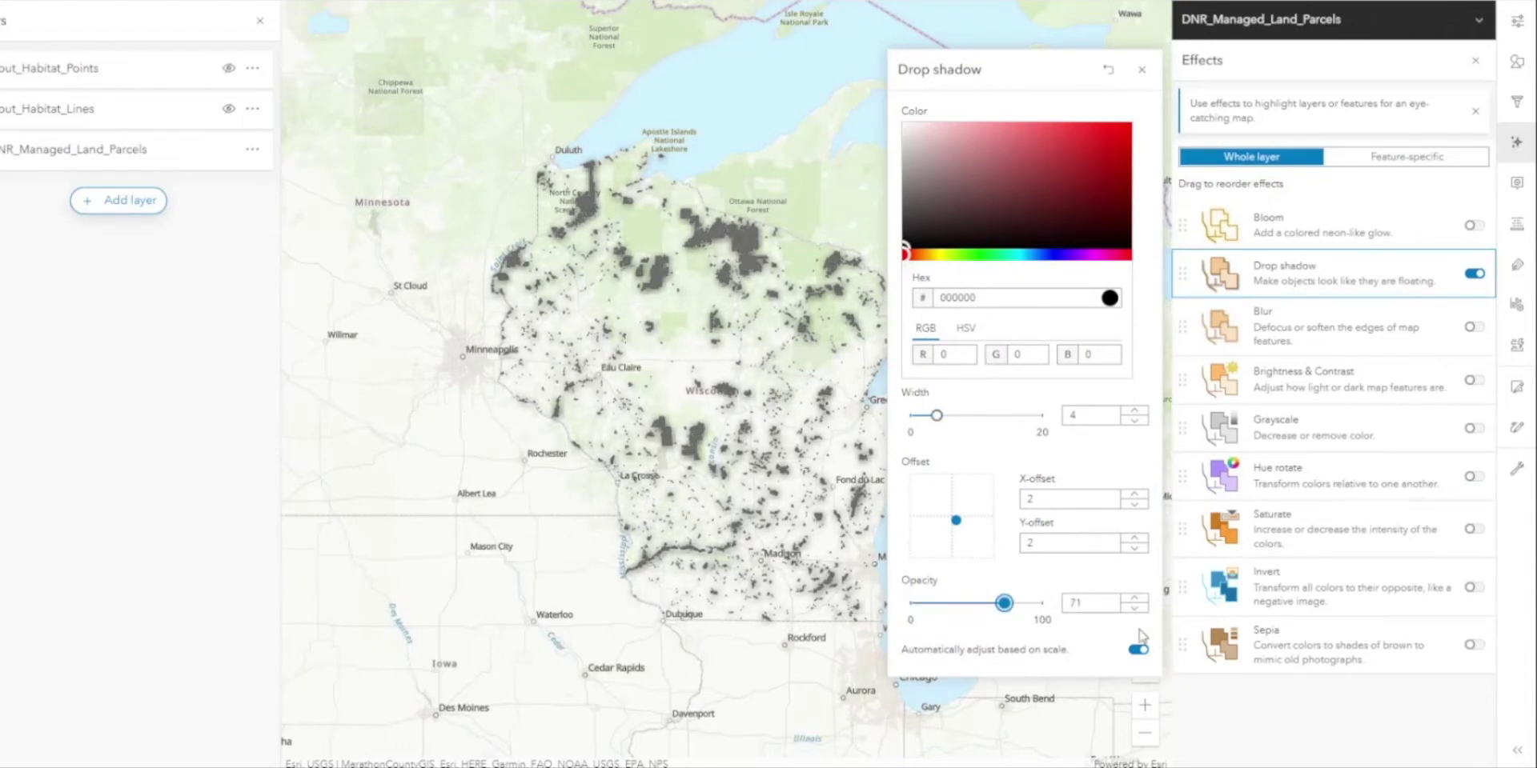
click(1141, 69)
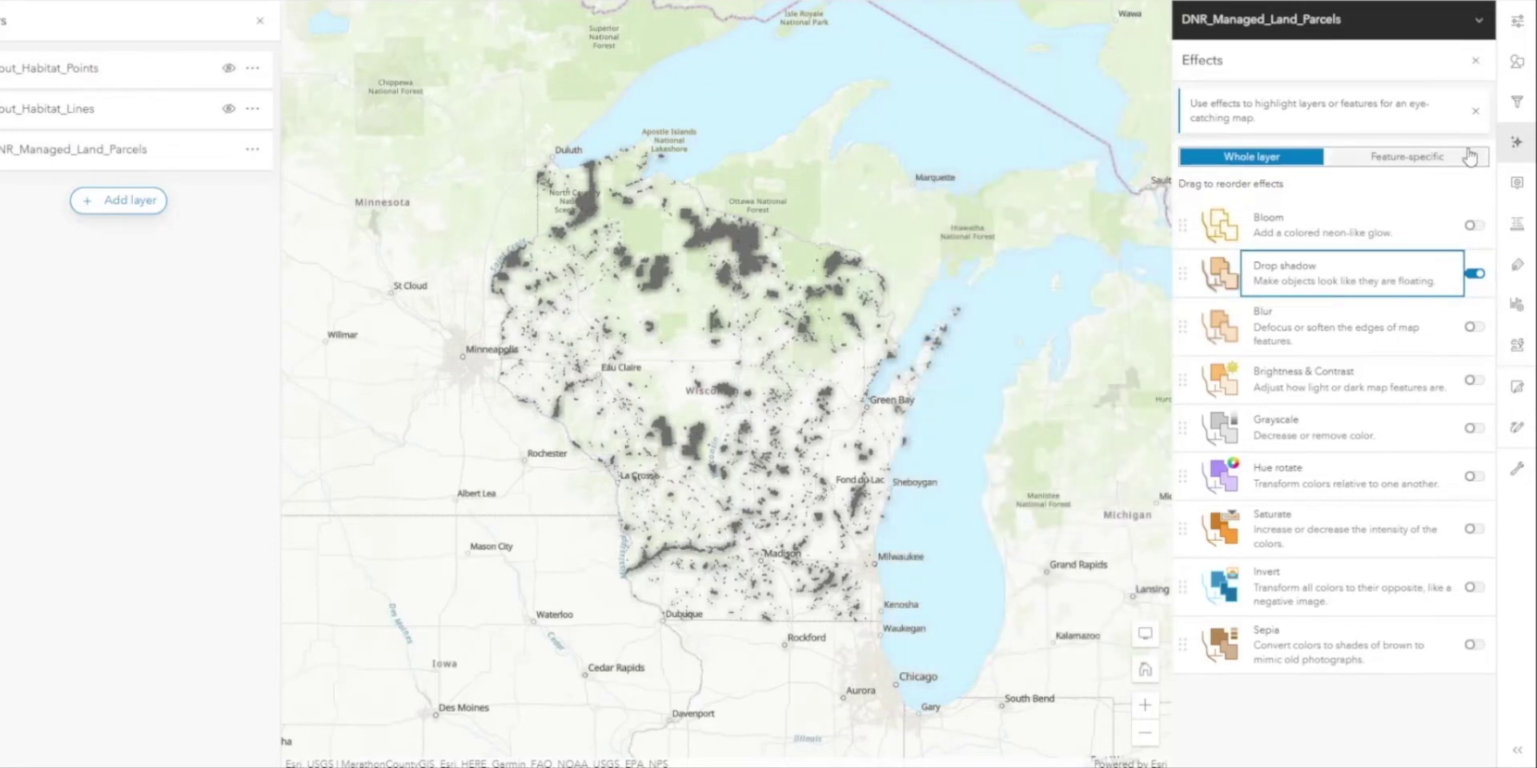
- In a new sketch layer, stamp four orange fish: near Green Bay, two in northern and one in central Wisconsin
click(1517, 427)
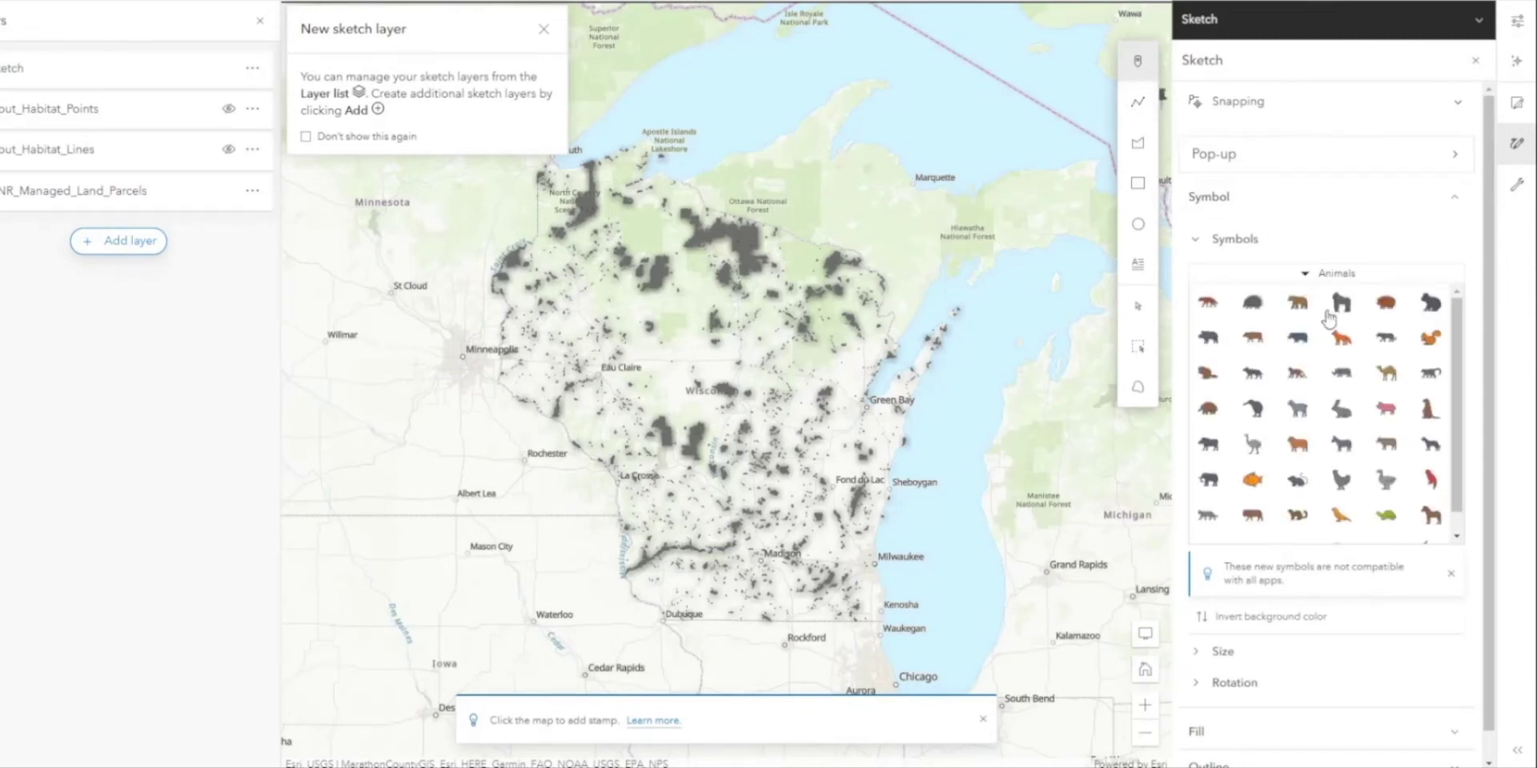
click(1252, 486)
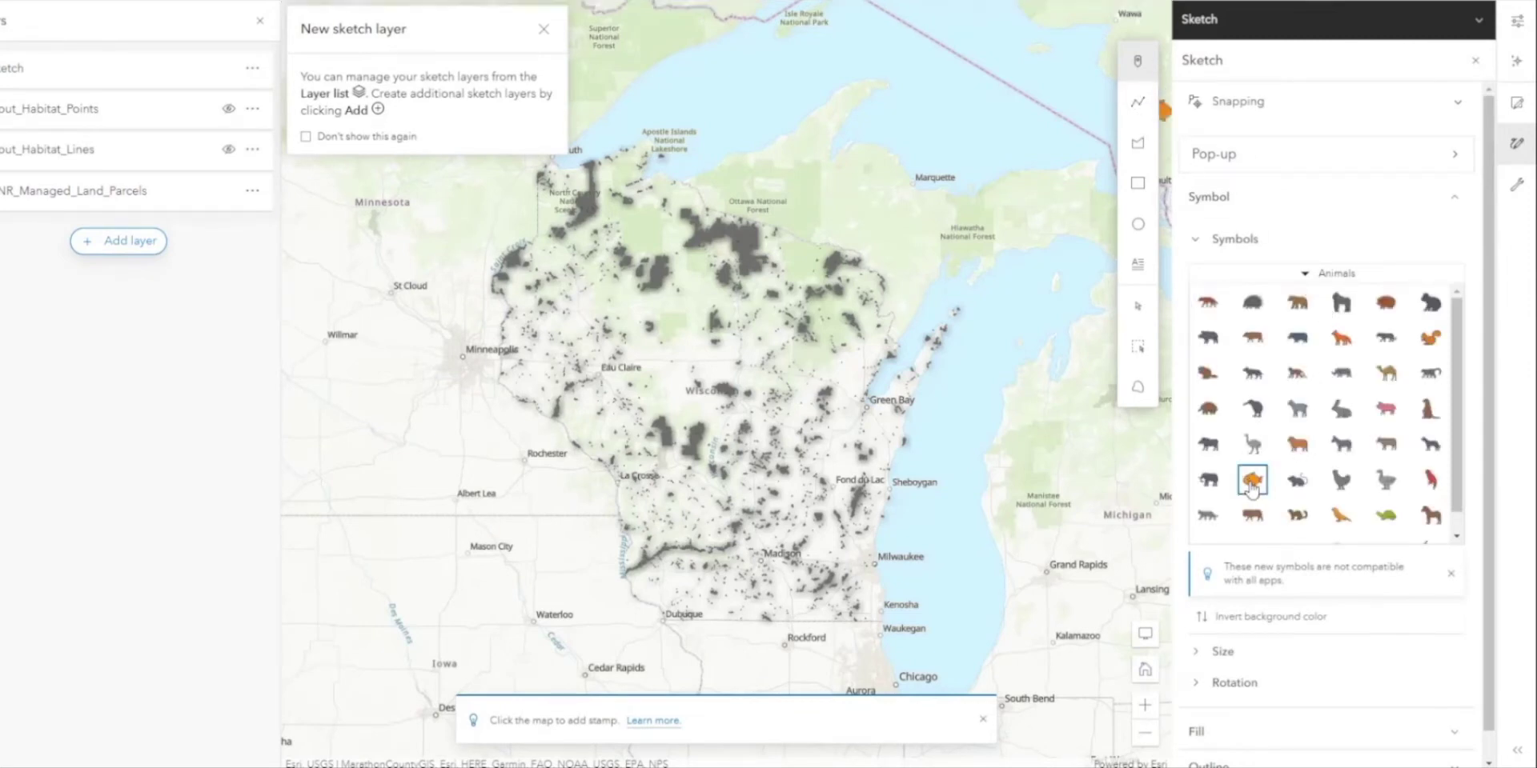
click(883, 379)
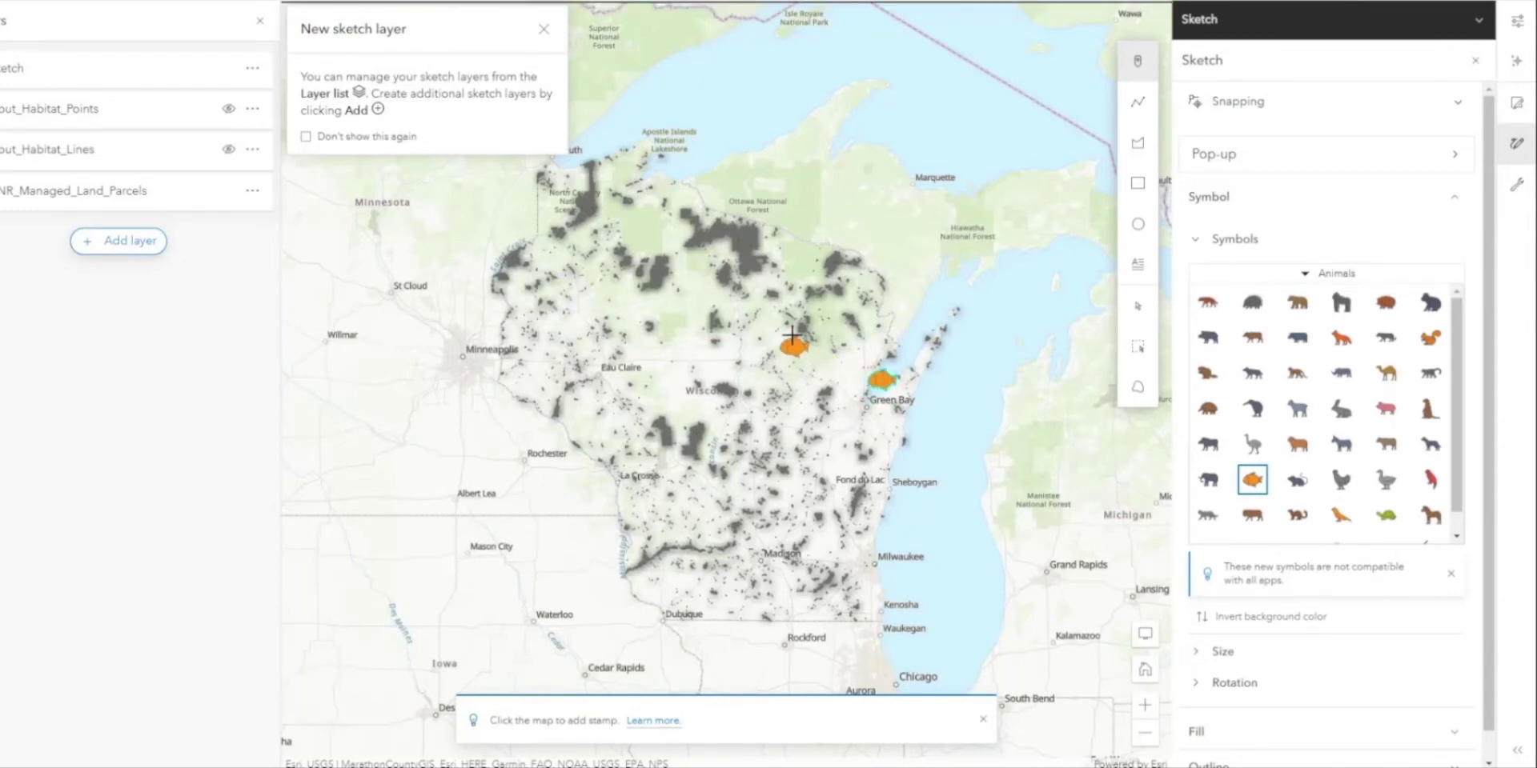
click(748, 243)
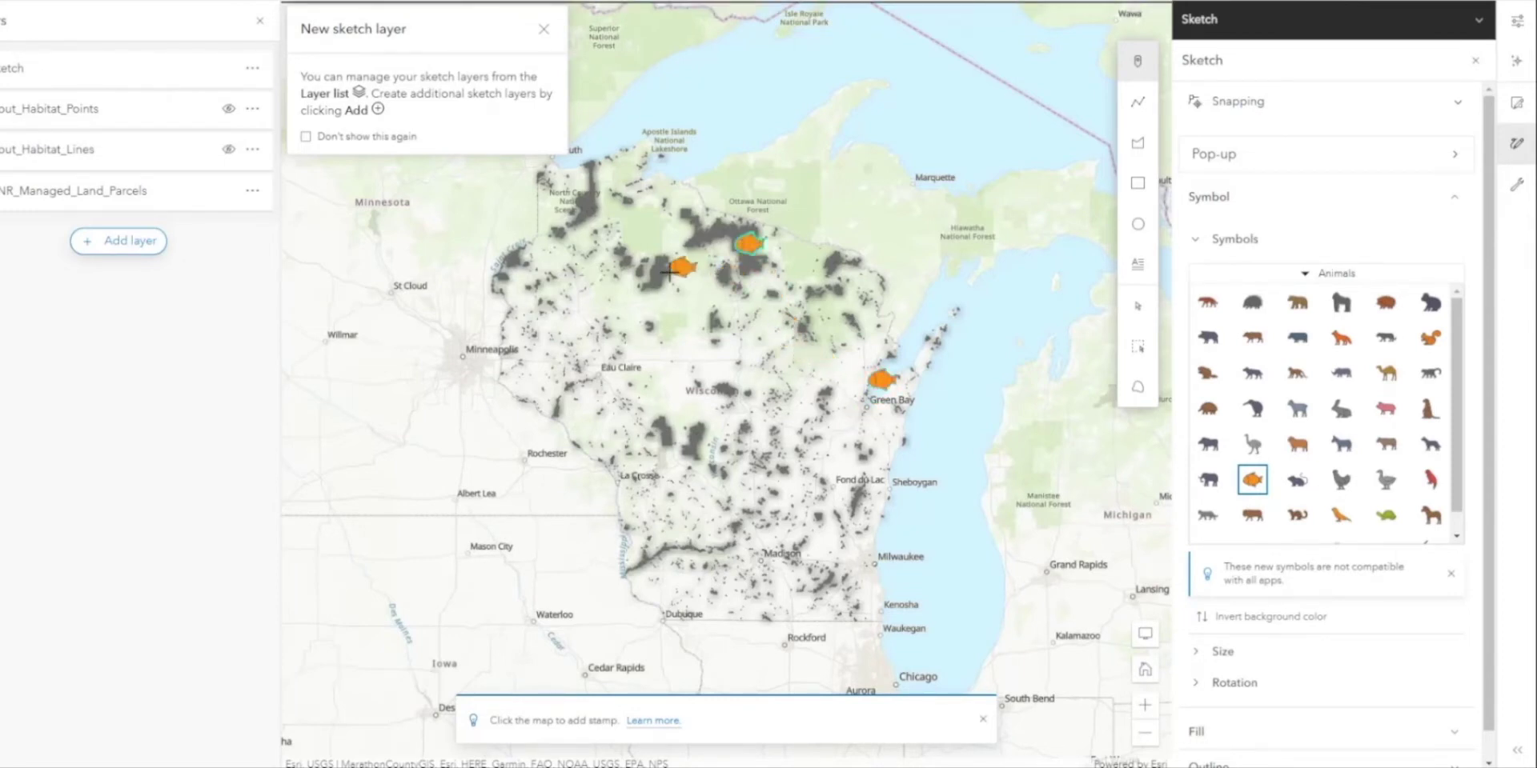
click(649, 278)
click(666, 433)
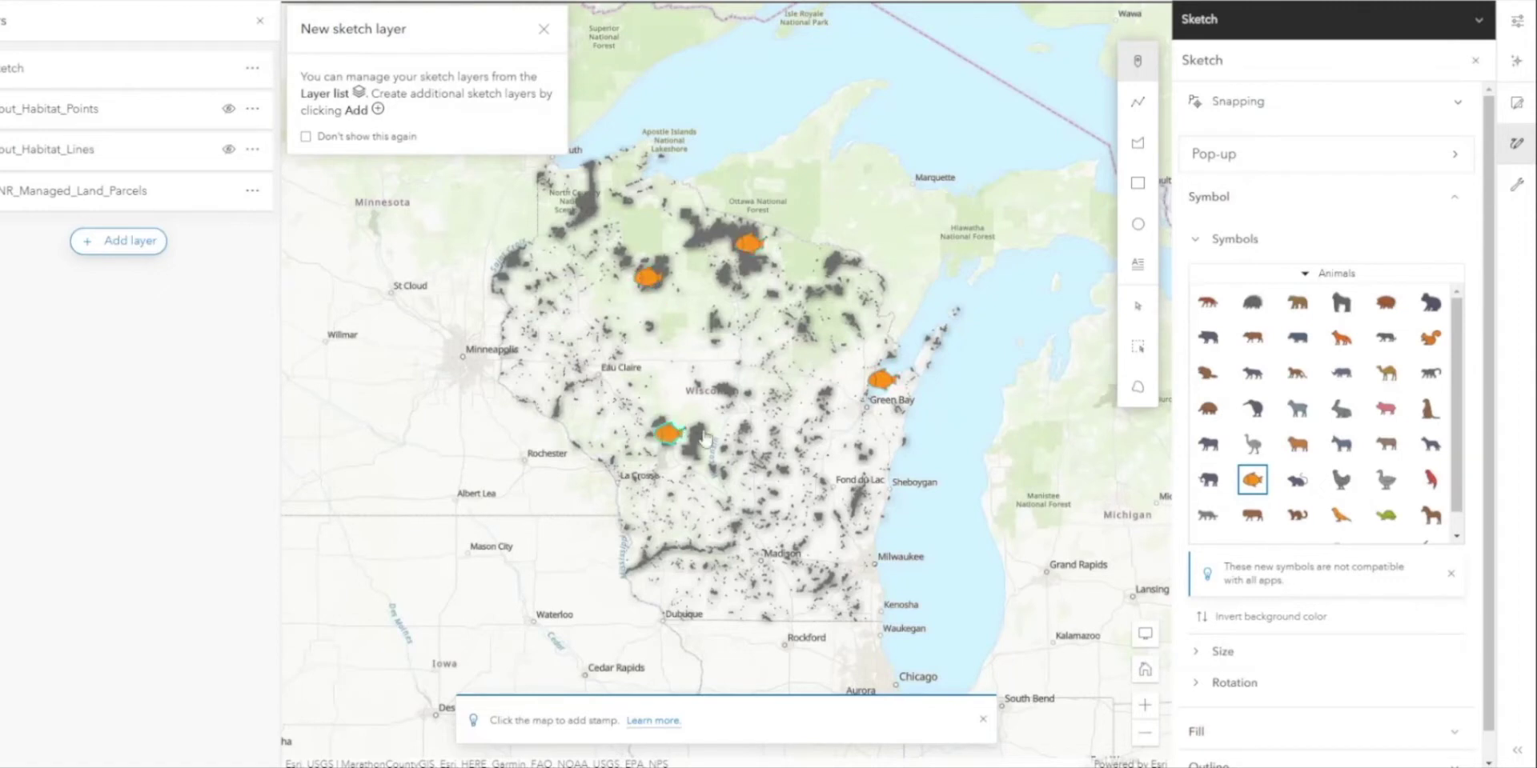
click(1139, 312)
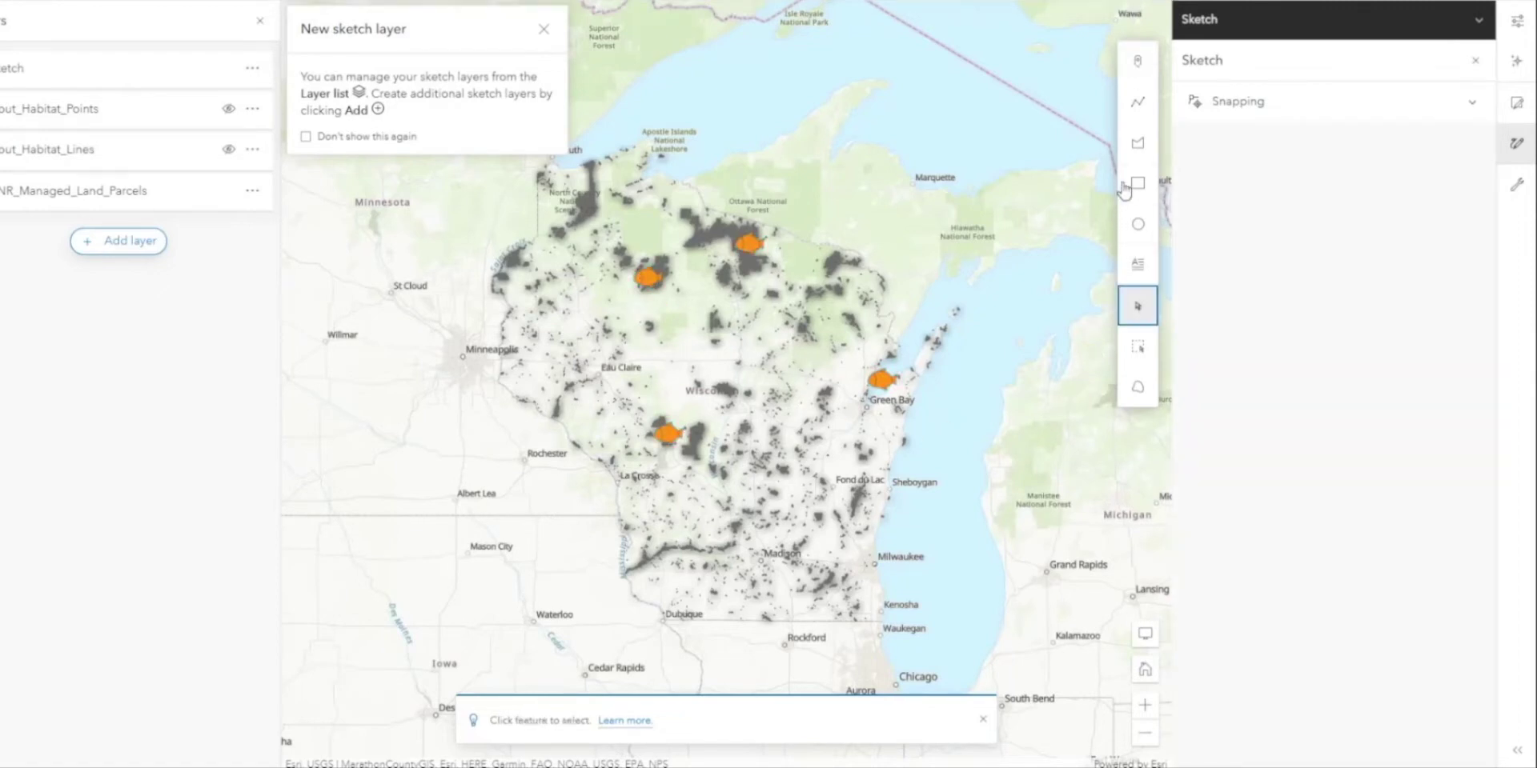
- Sketch three circles in central Wisconsin, west of Green Bay and north of Madison, filling the last red
click(1138, 224)
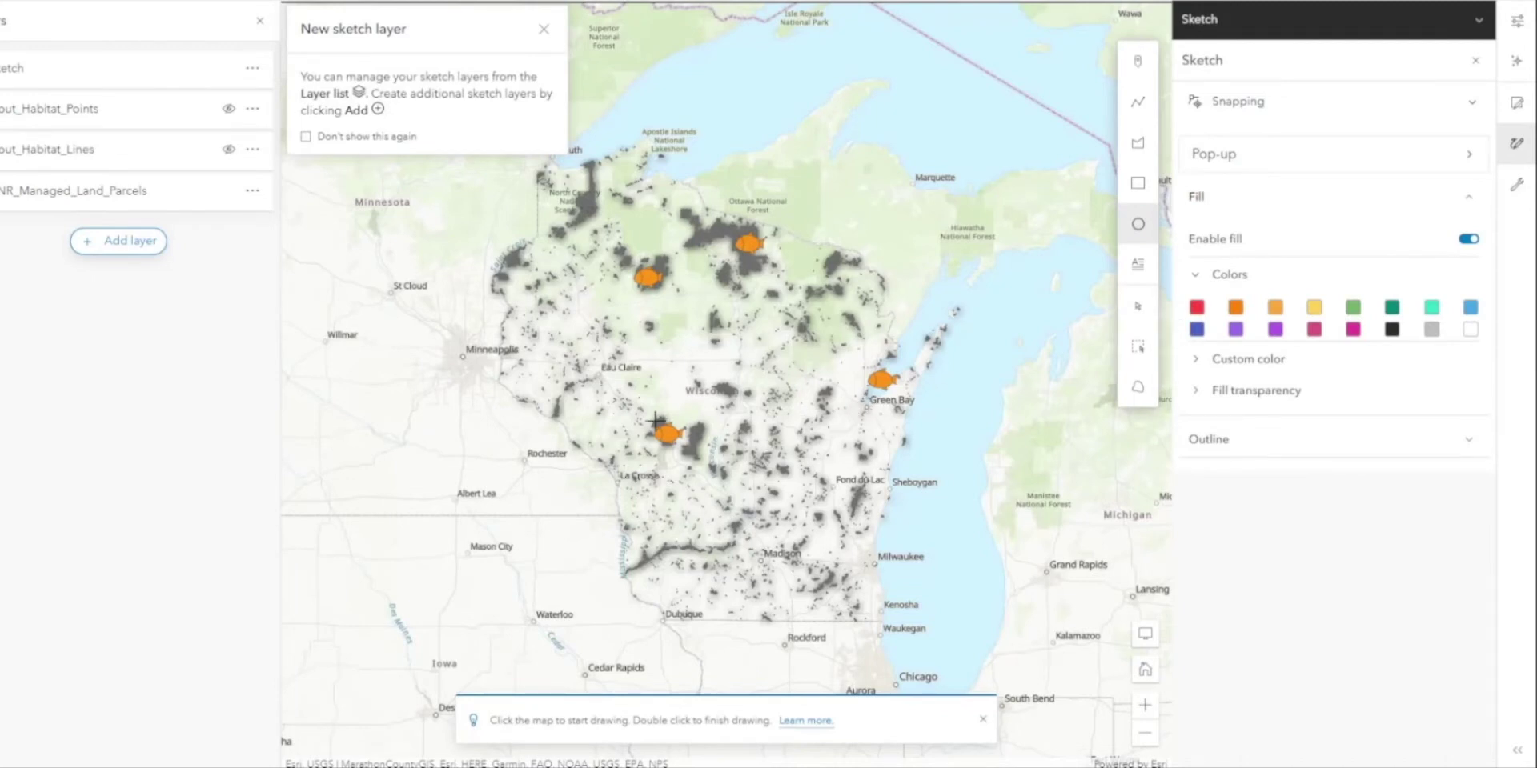
click(709, 376)
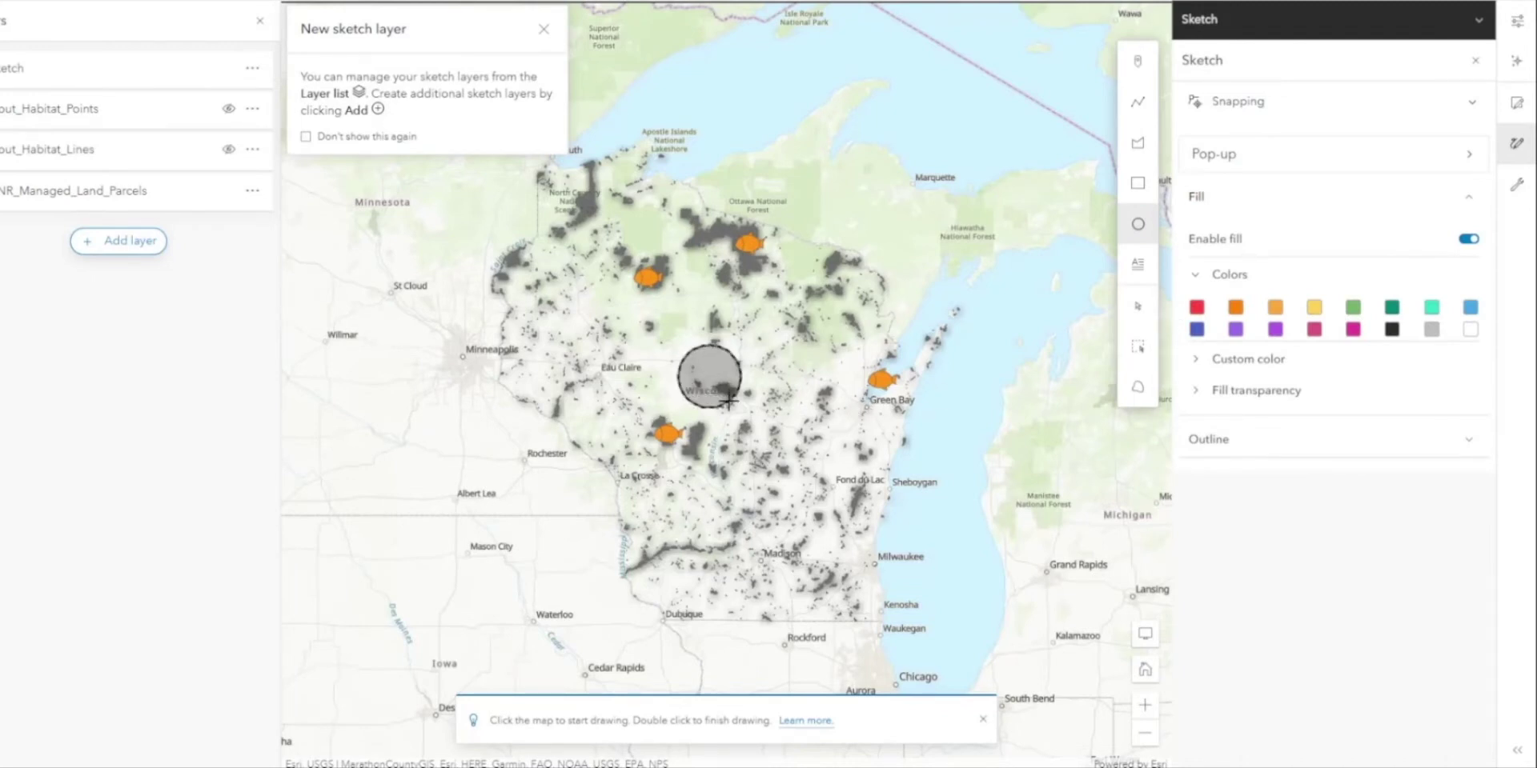
click(820, 403)
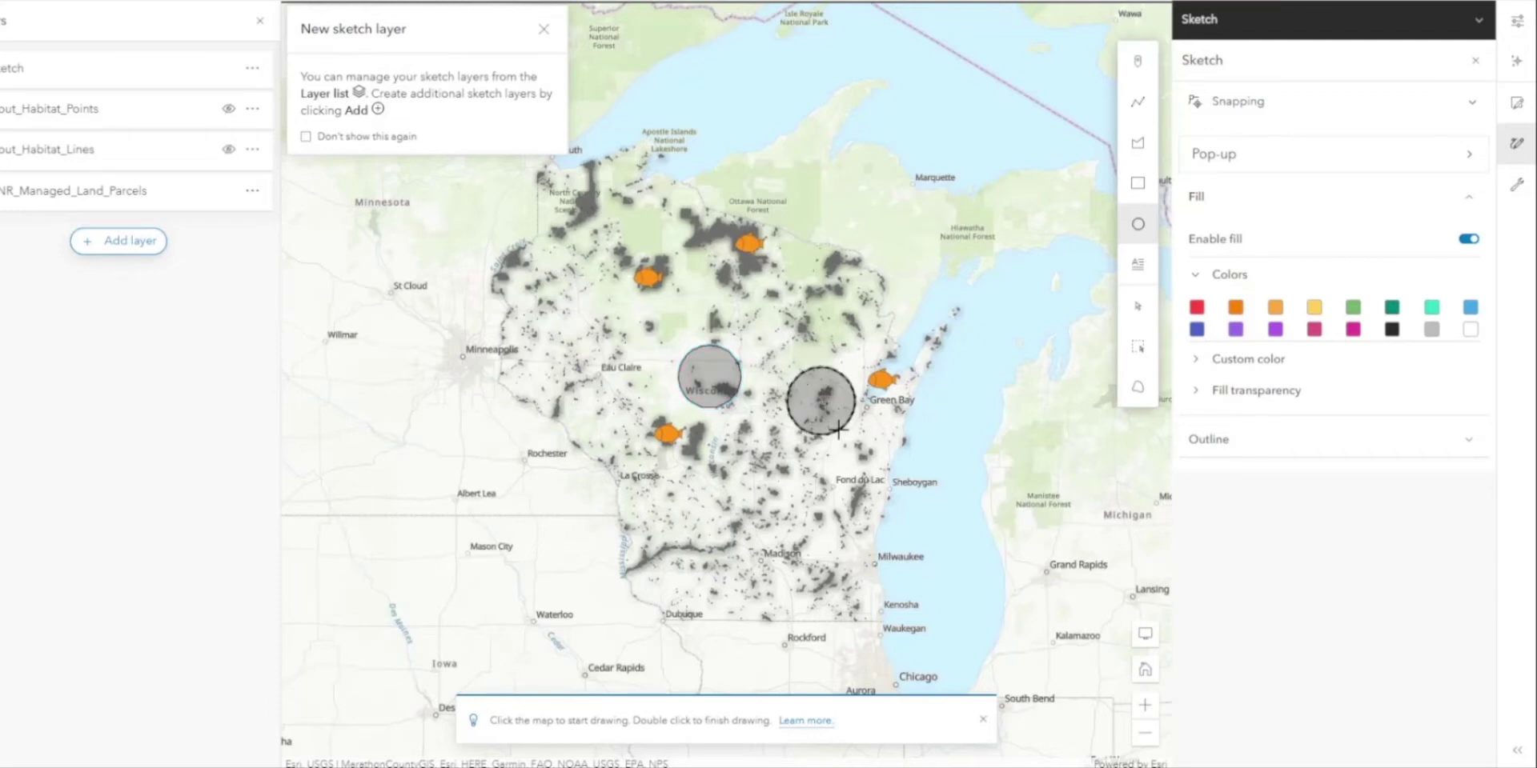
click(765, 496)
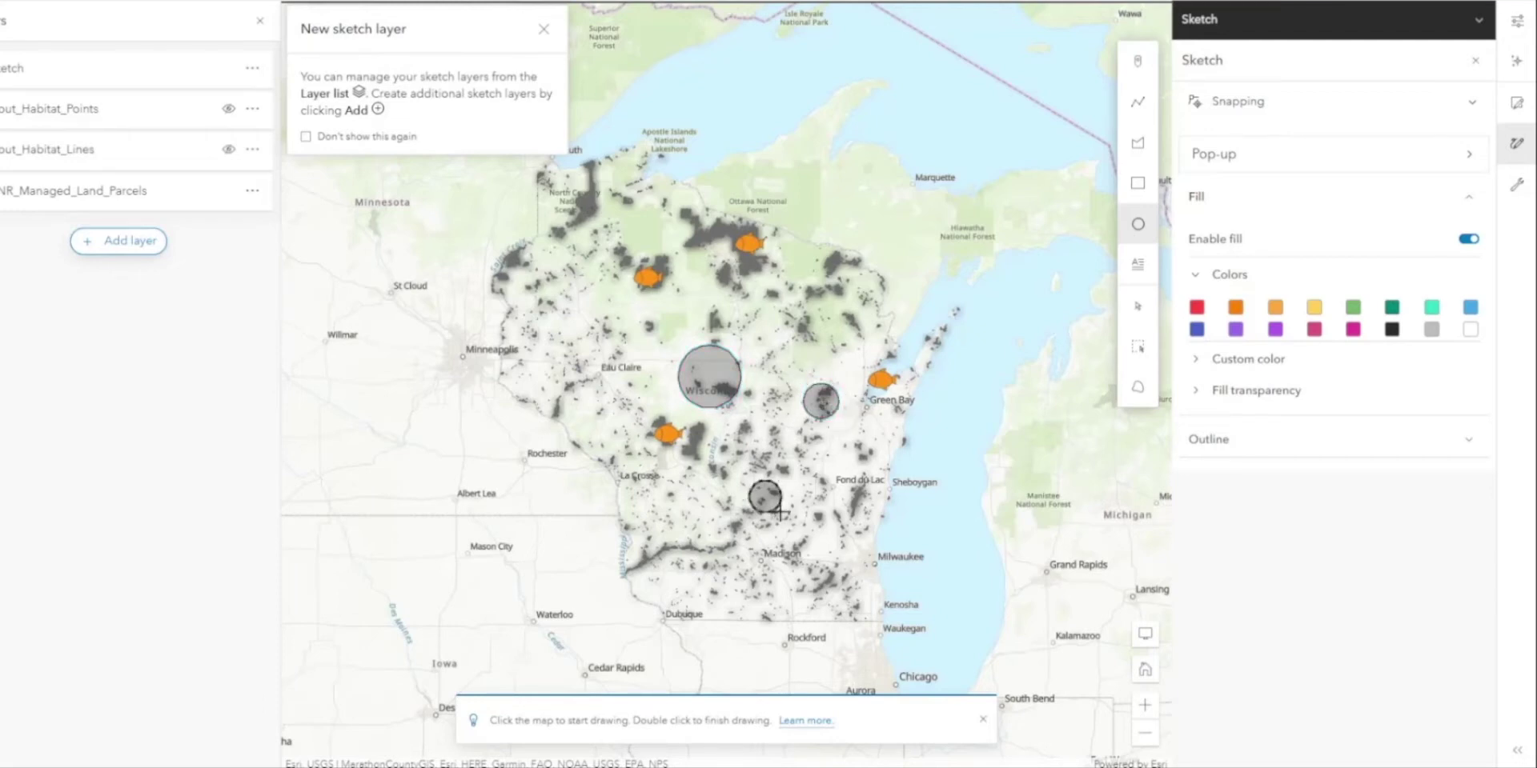
click(1197, 310)
- Recolour the circle west of Green Bay orange and the large central circle green
click(1138, 306)
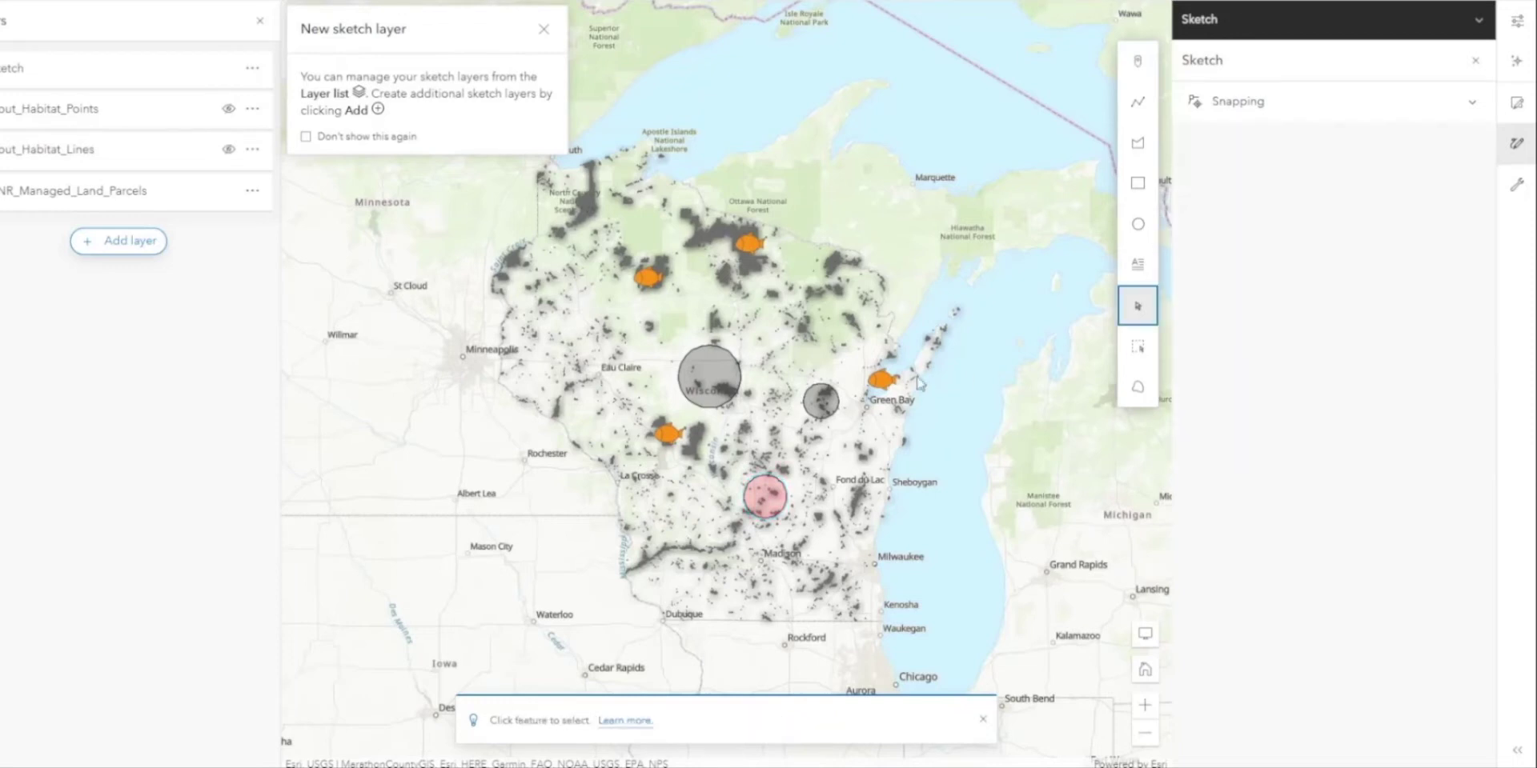
click(827, 407)
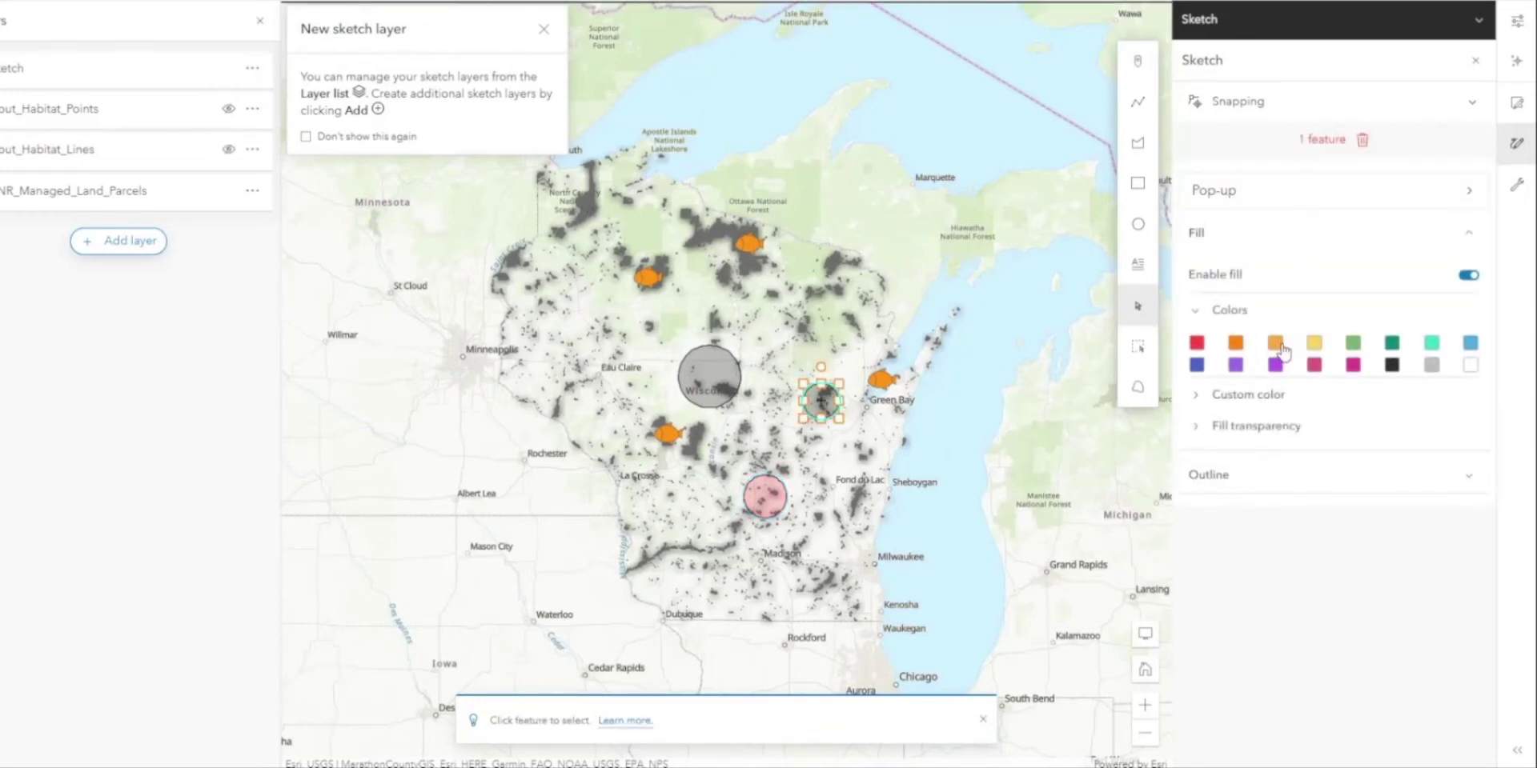
click(1275, 343)
click(1138, 306)
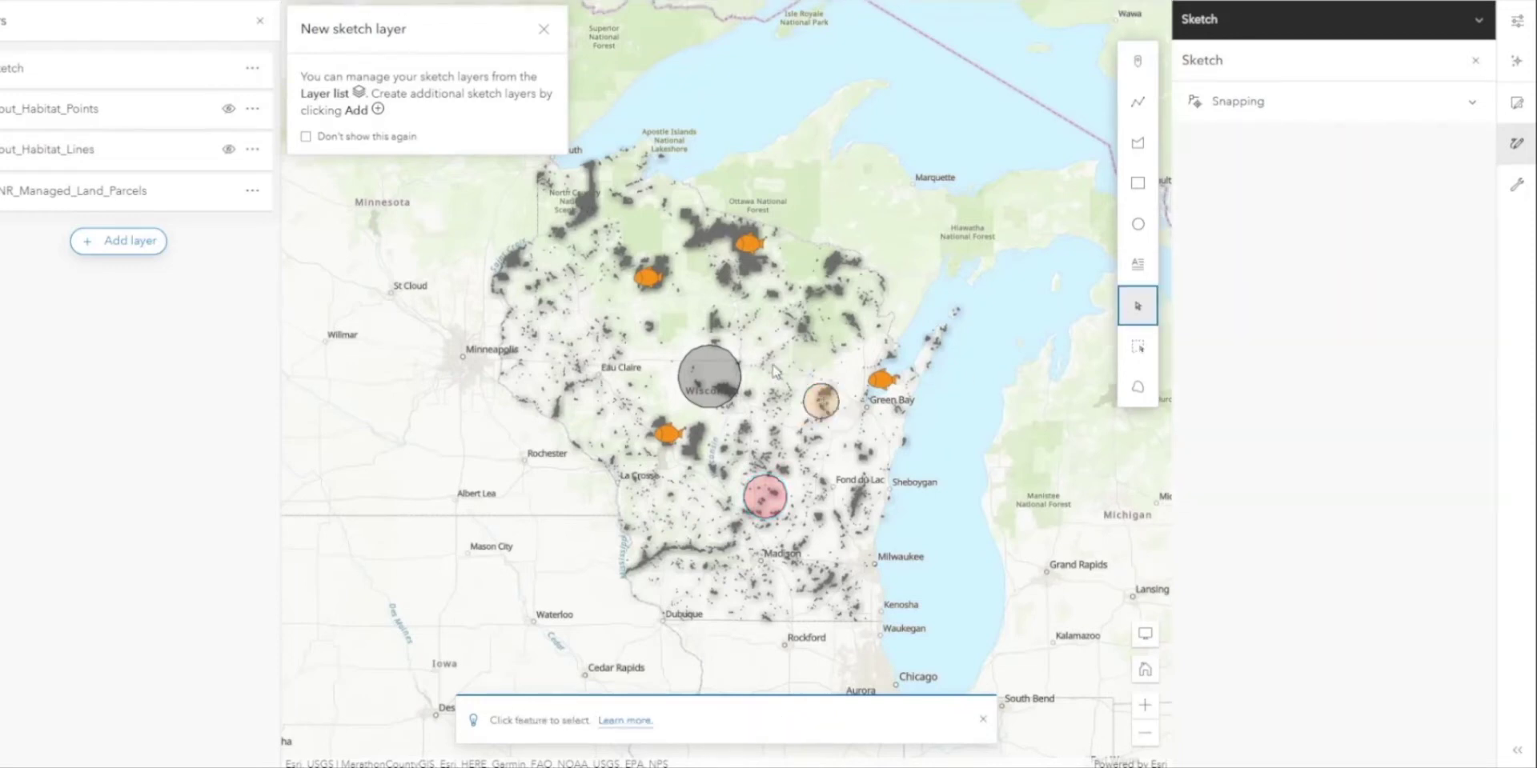
click(732, 393)
click(1353, 343)
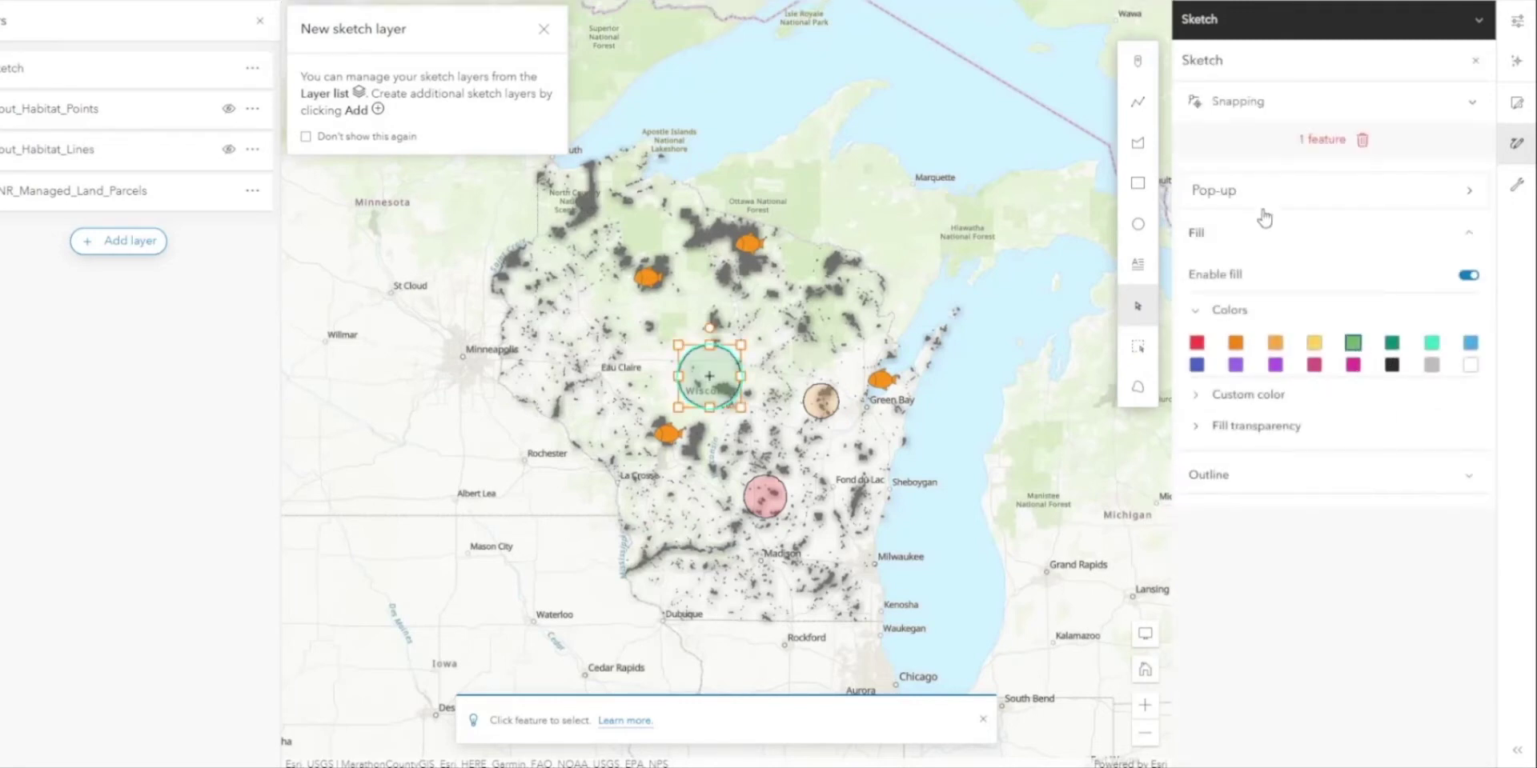
click(1137, 306)
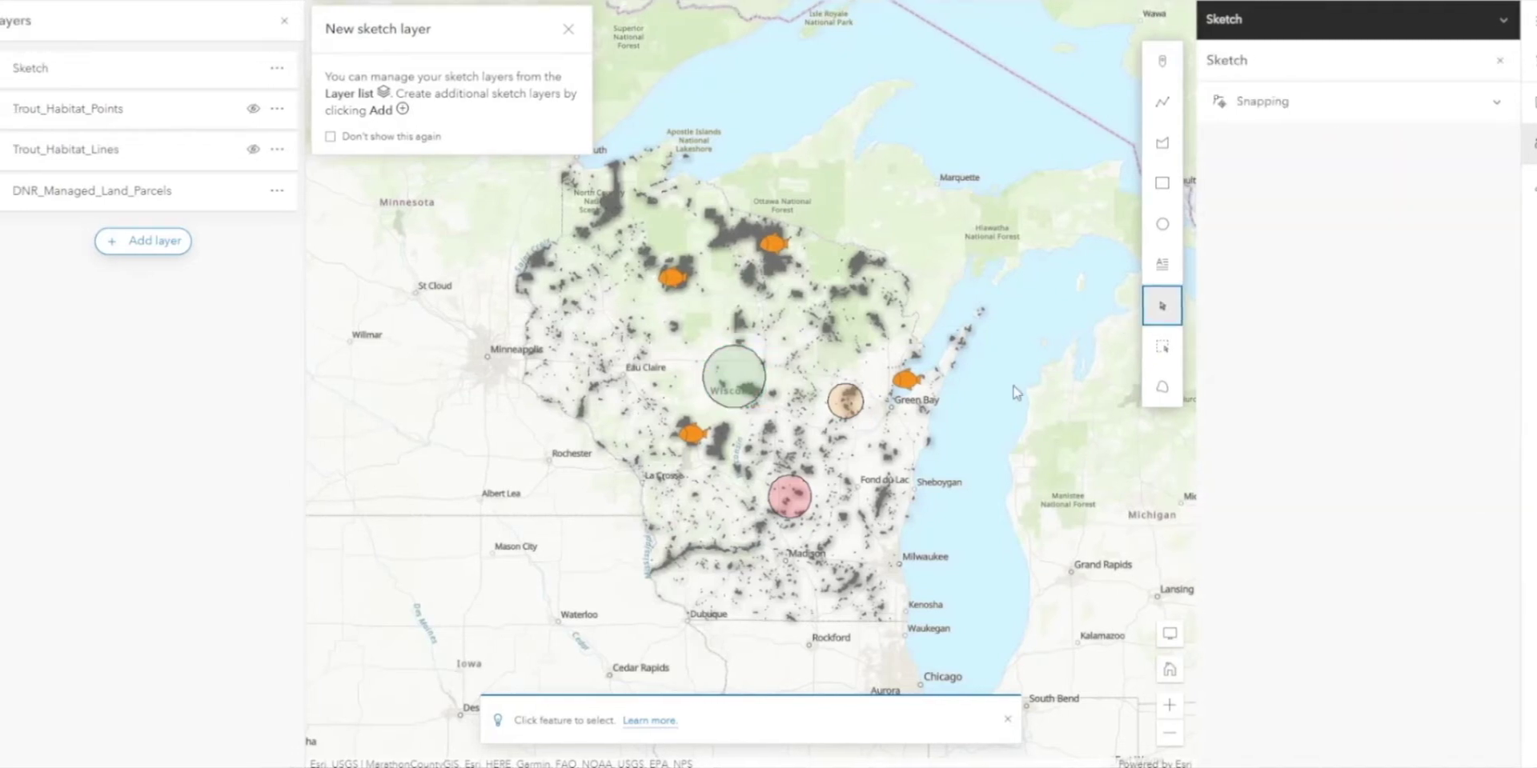
- Save the map as a new item titled 'Trout sites in Wisconsin'
click(20, 316)
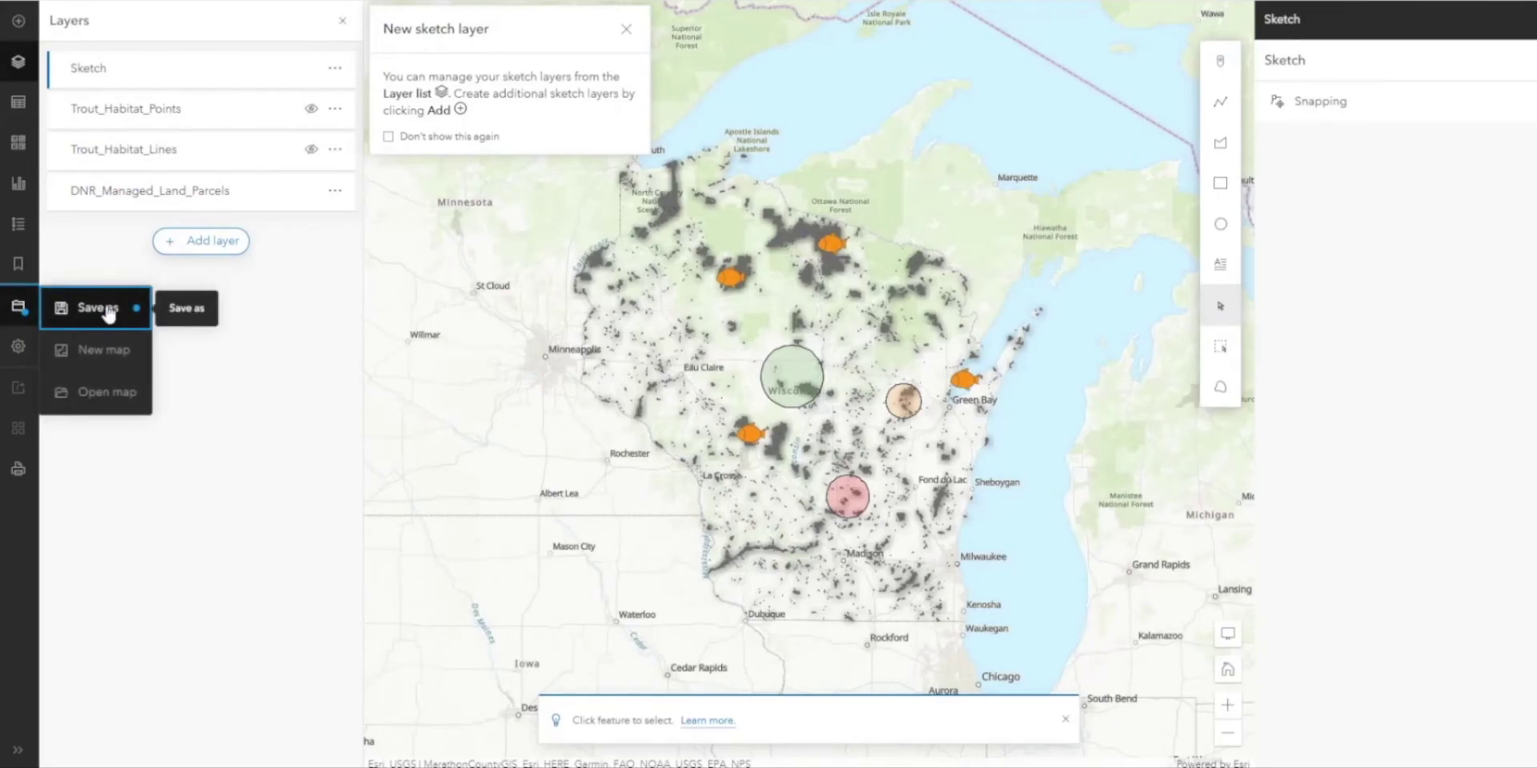
click(107, 312)
drag(618, 268, 455, 298)
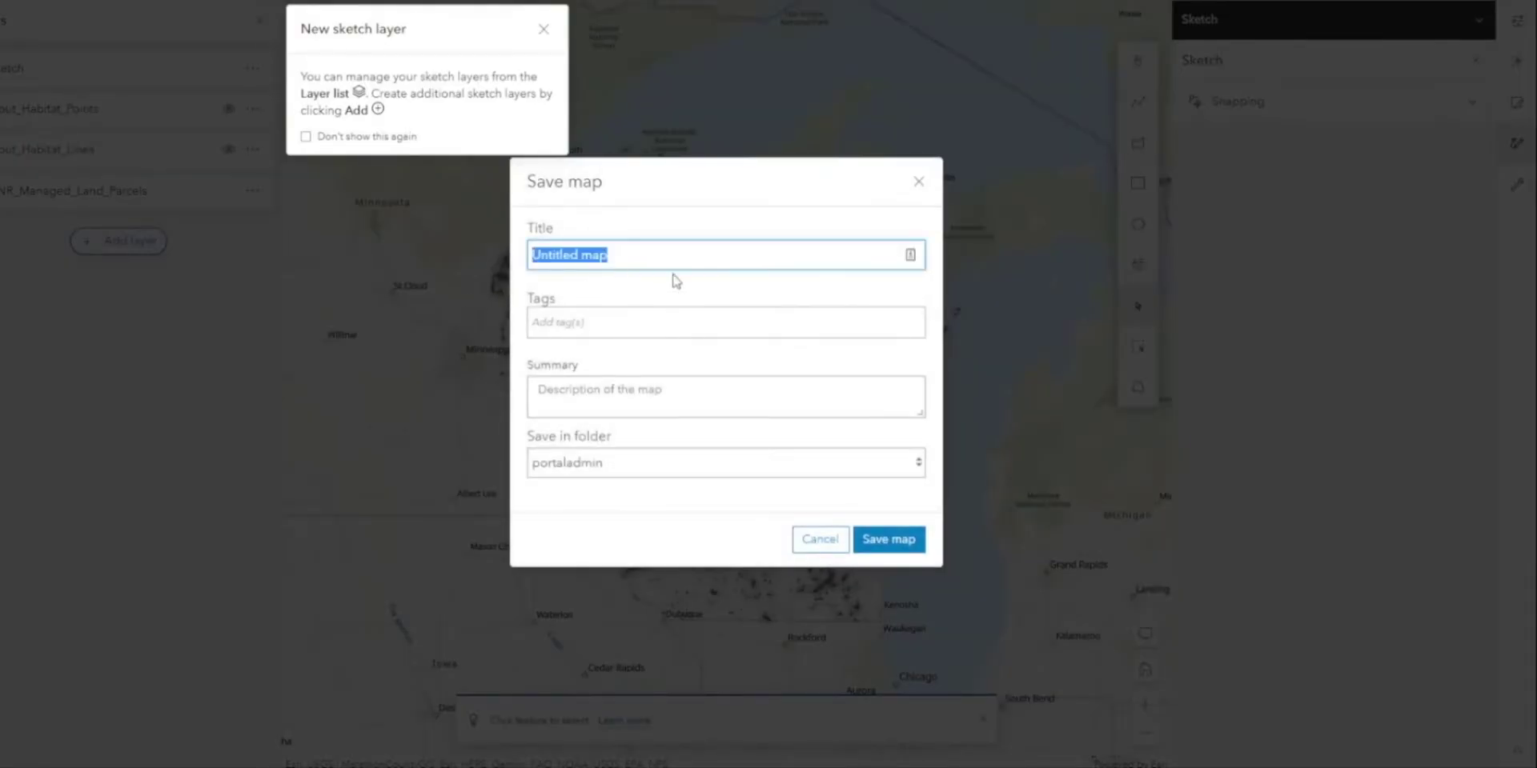
text(Trout sites in Wisconsin)
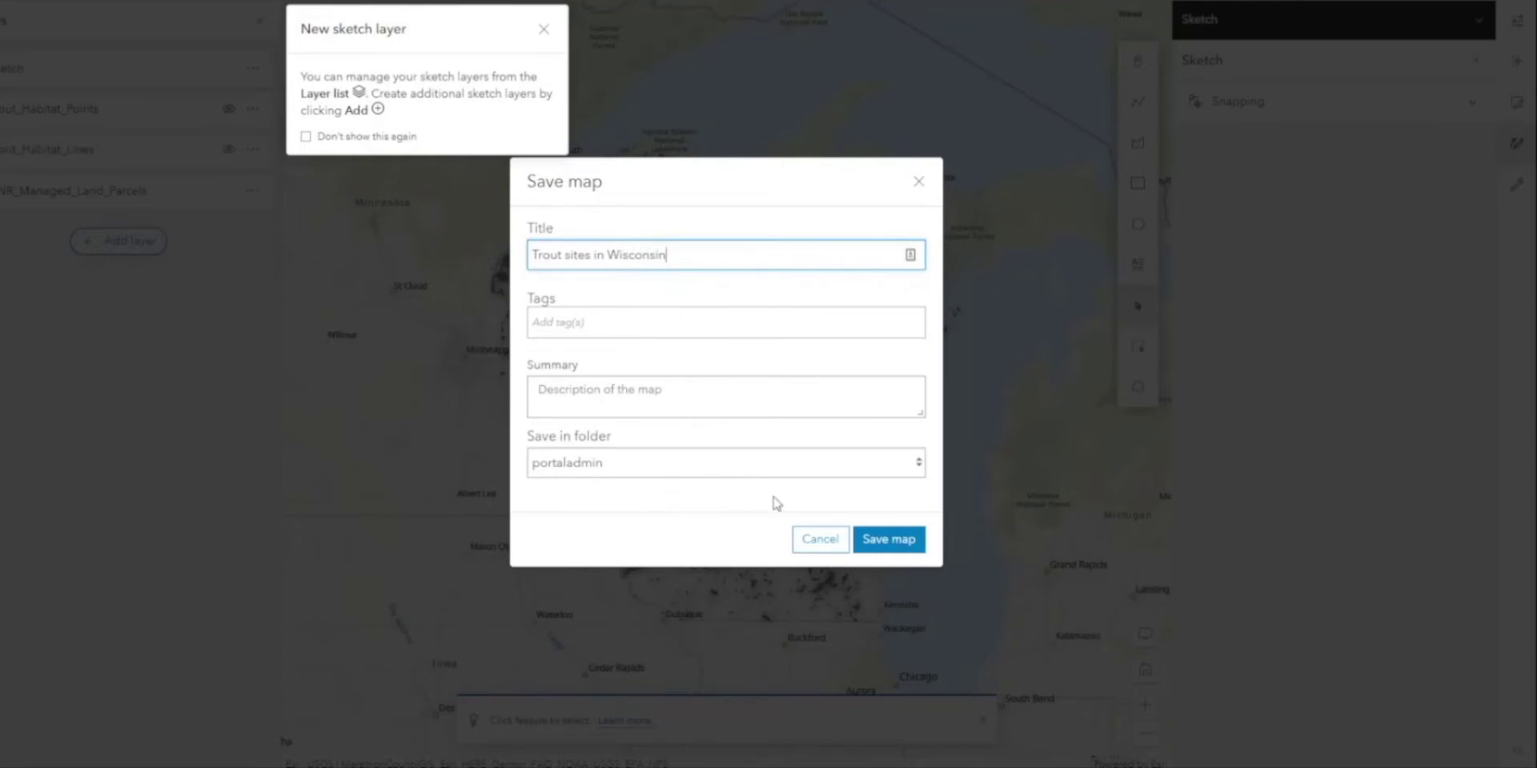
click(886, 540)
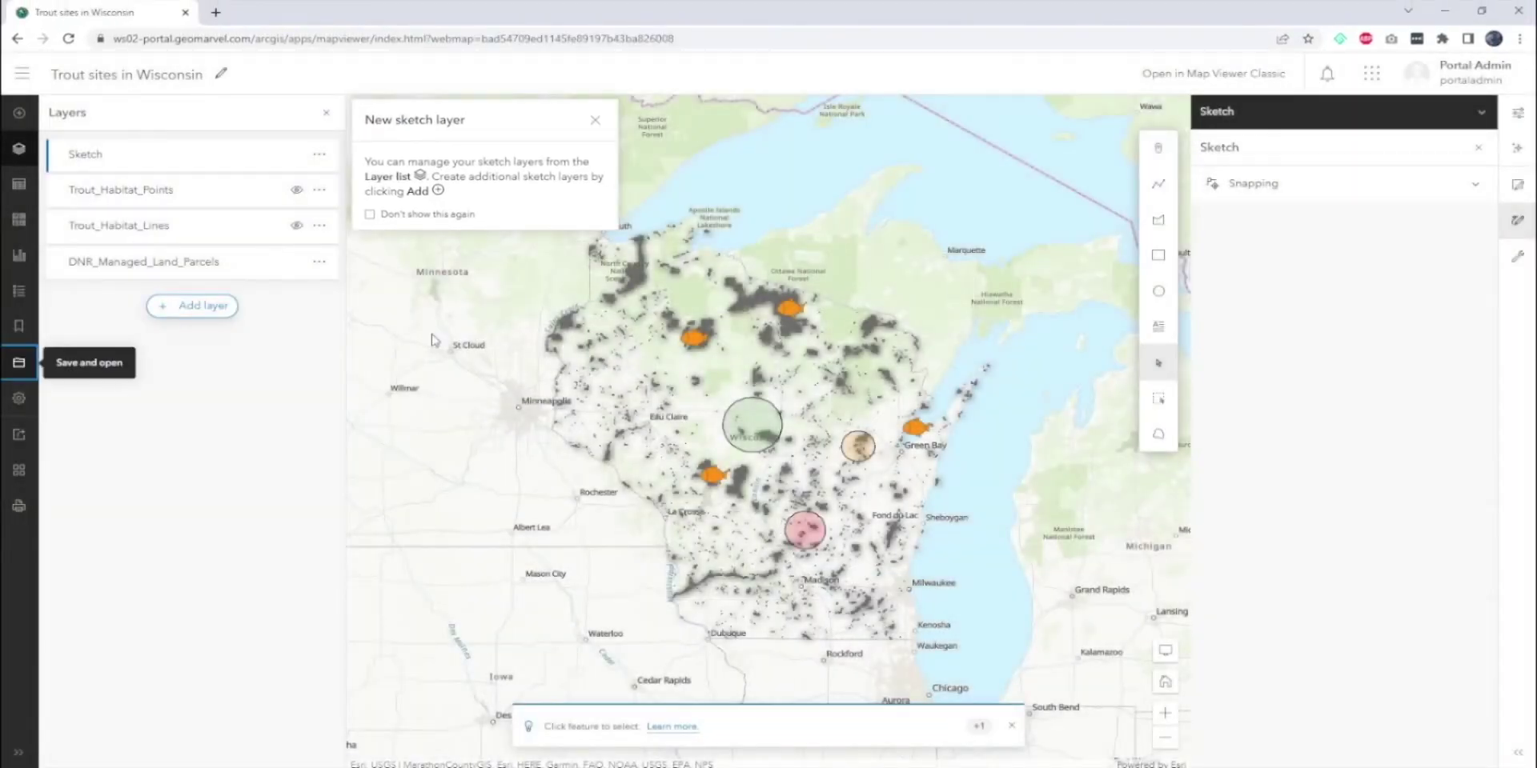
click(26, 80)
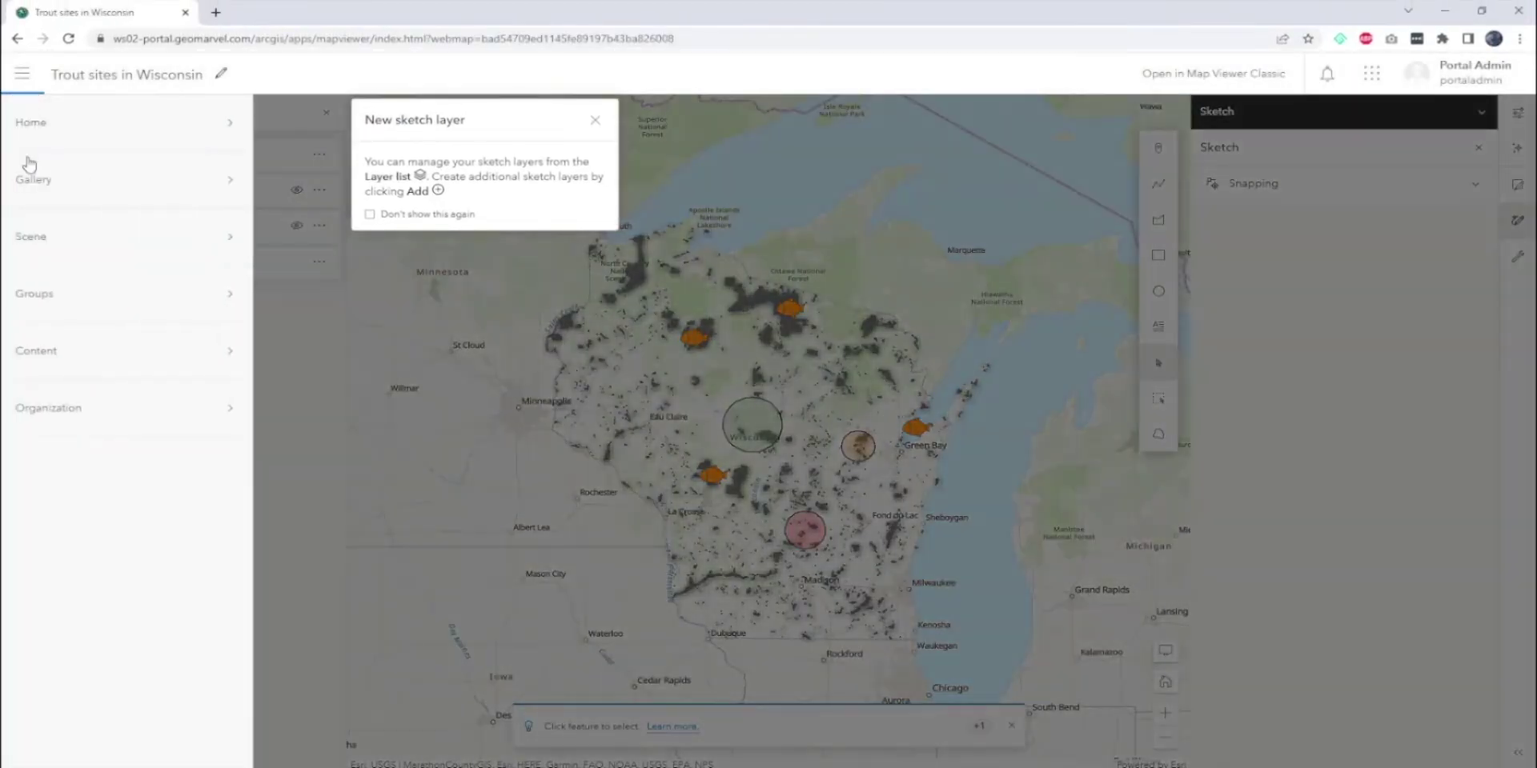
- Launch ArcGIS Dashboards from the portal home page's app launcher
click(62, 125)
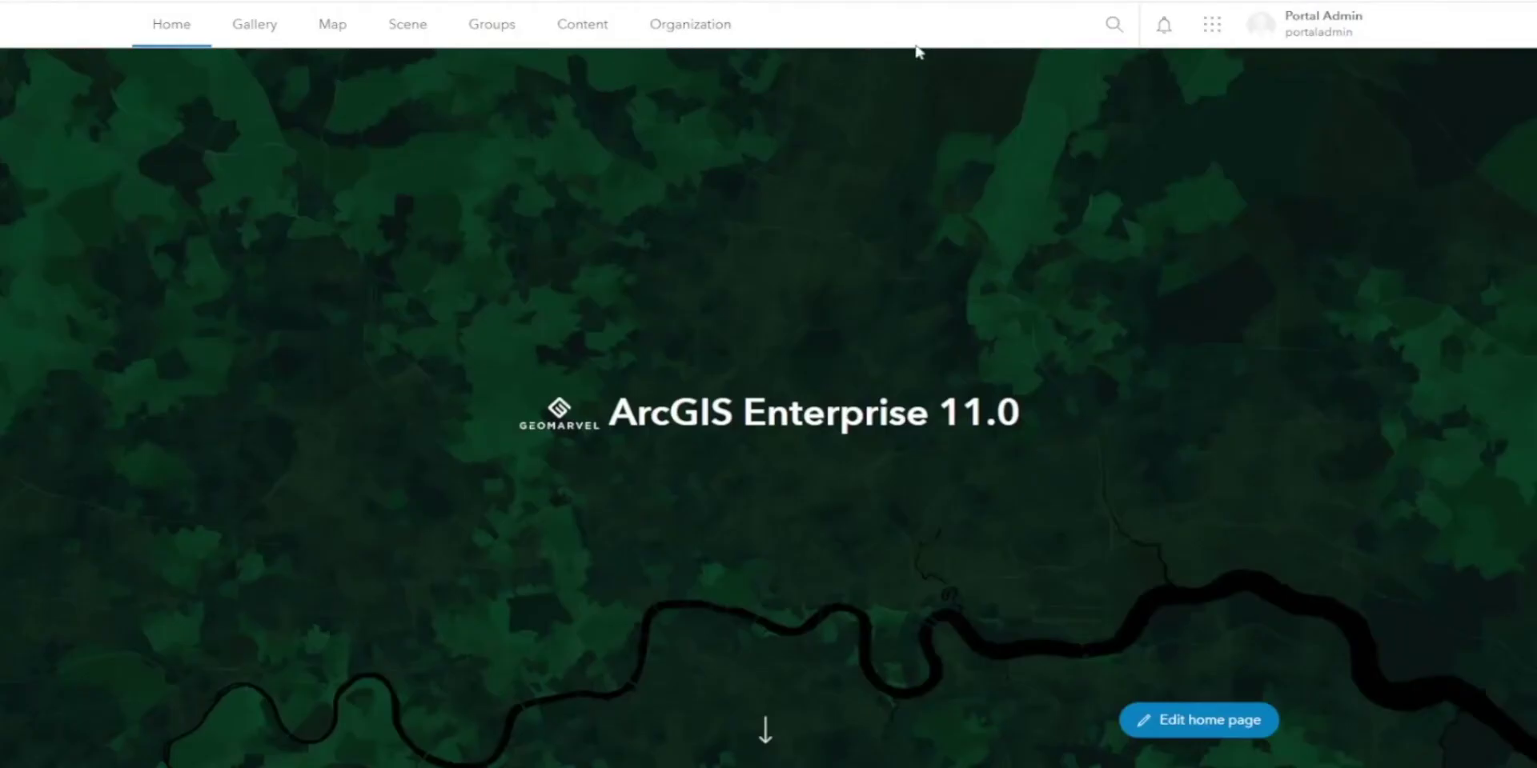
click(1212, 29)
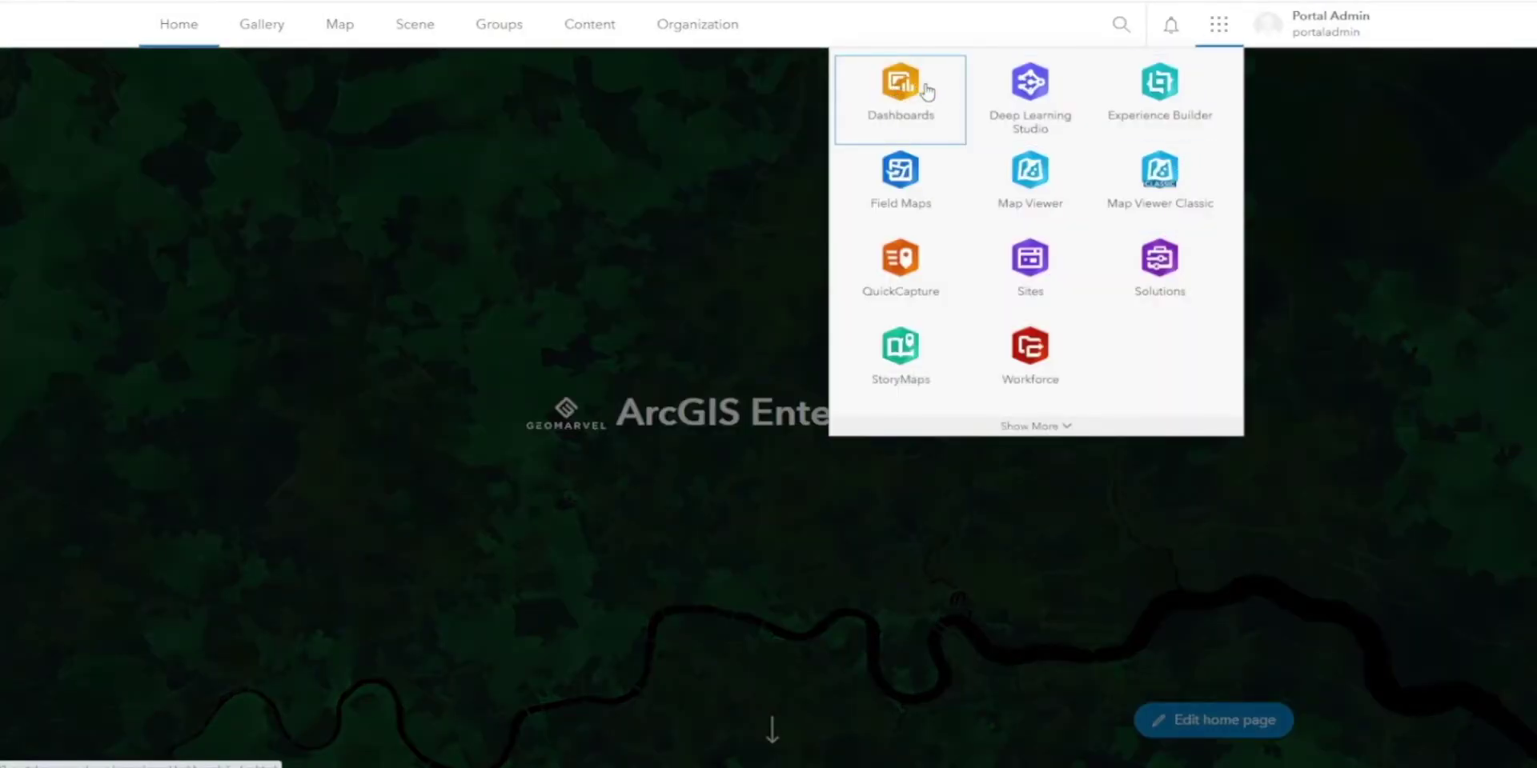
click(921, 88)
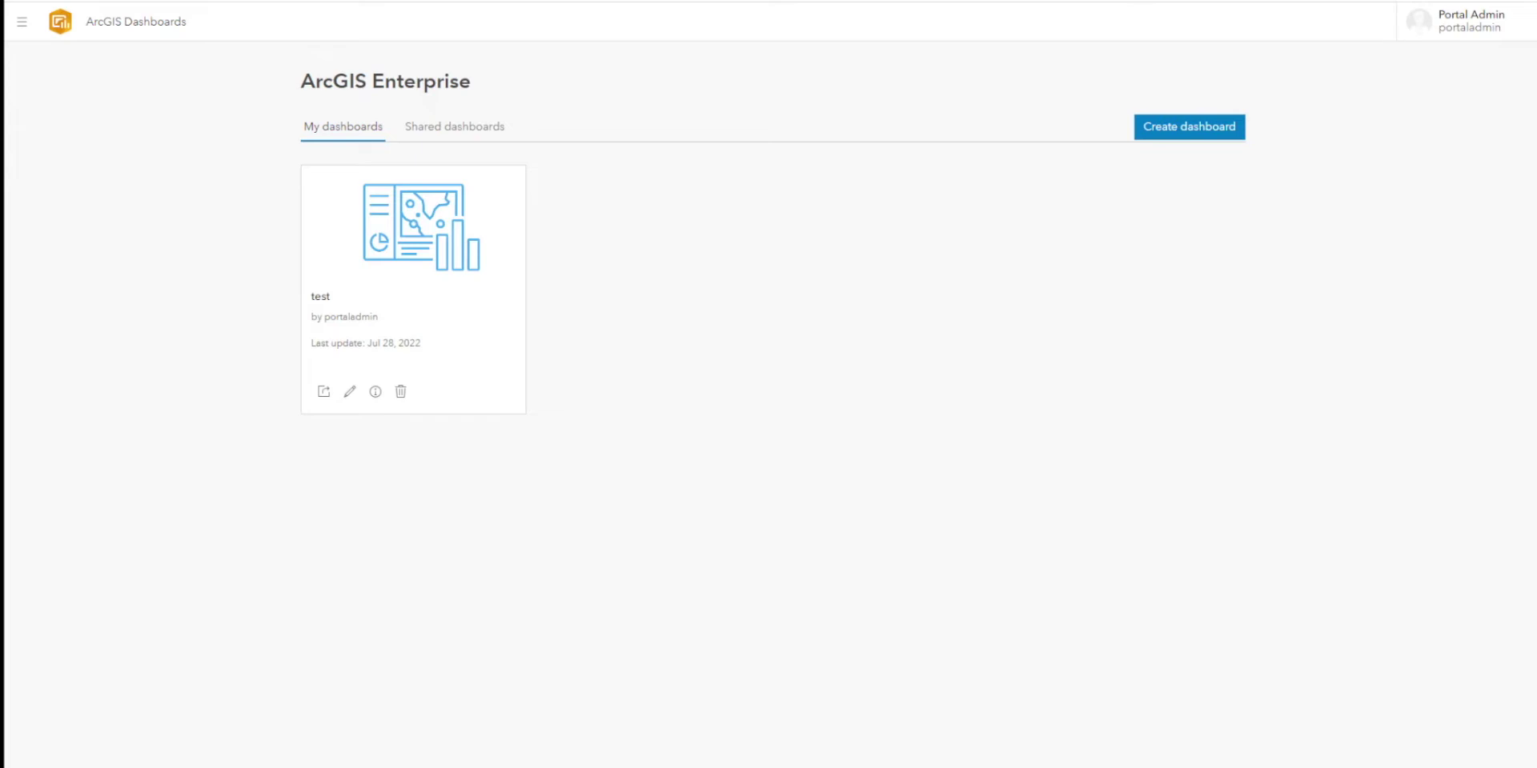
- Create a dashboard titled 'Trout Sites of Wisconsin Dashboard'
click(1176, 134)
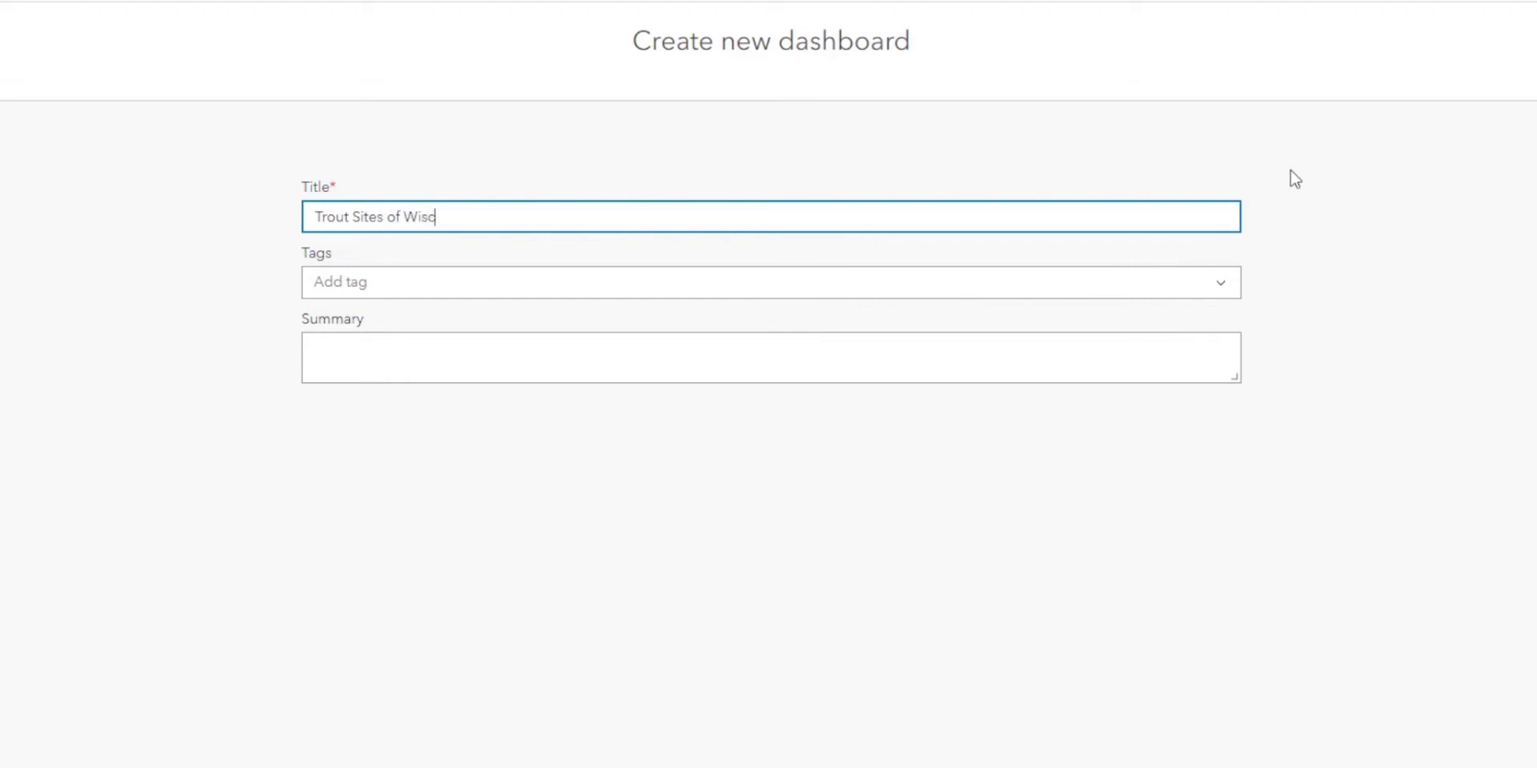
text(Trout Sites of Wisconsin Dashboard)
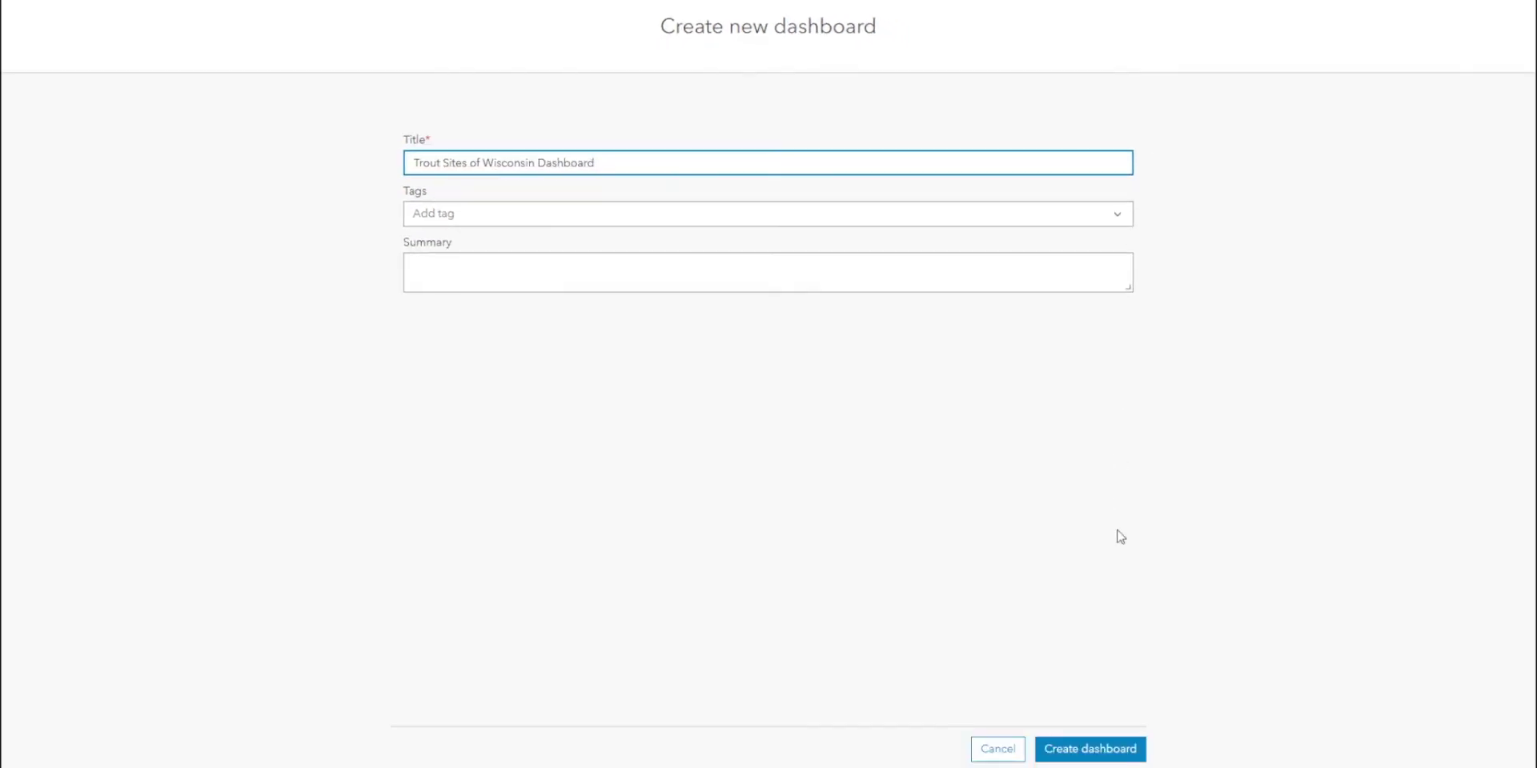
click(1107, 761)
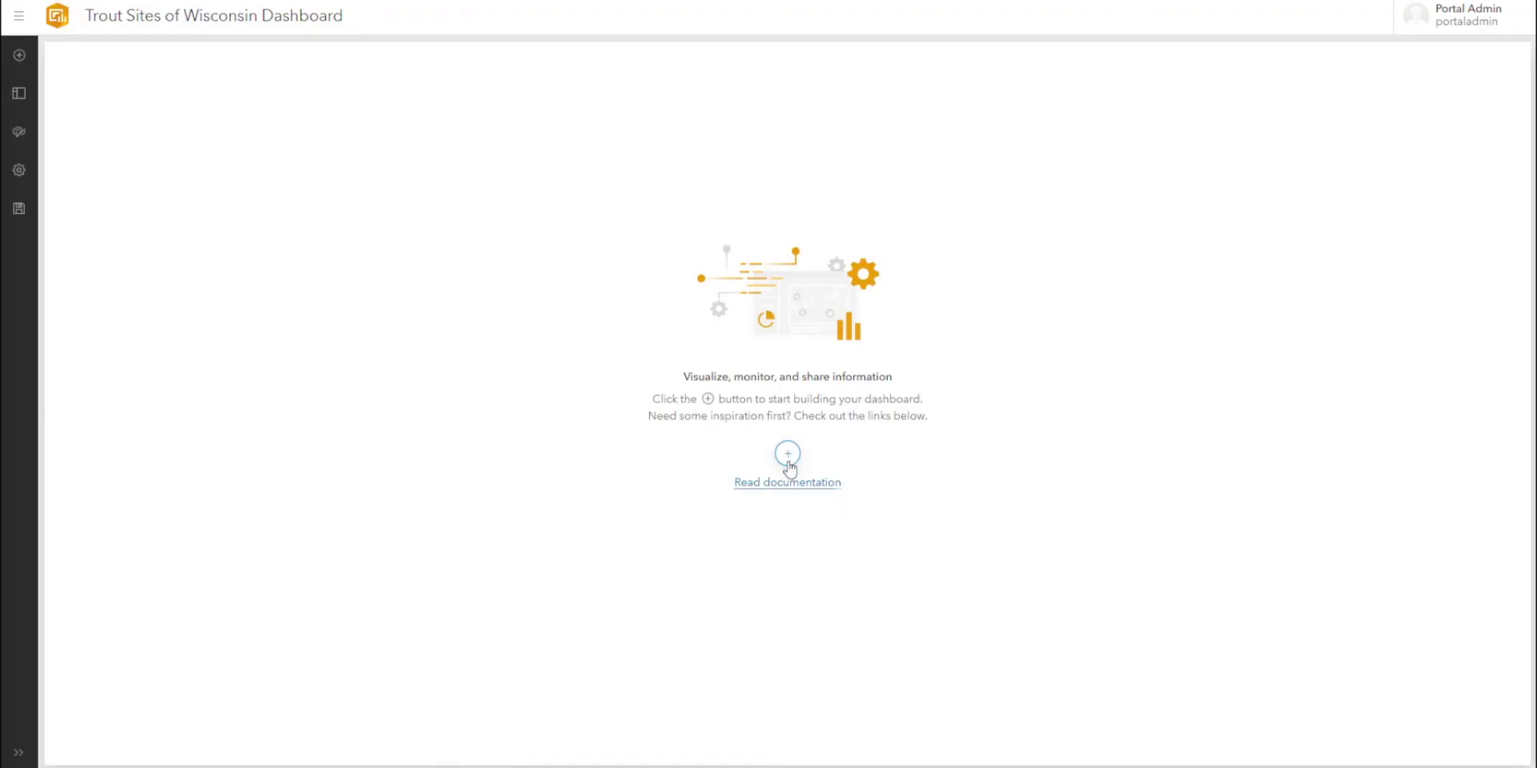
- Add the Trout sites in Wisconsin map with a line scalebar, bookmarks, legend, basemap switching, search and zoom
click(791, 458)
click(782, 485)
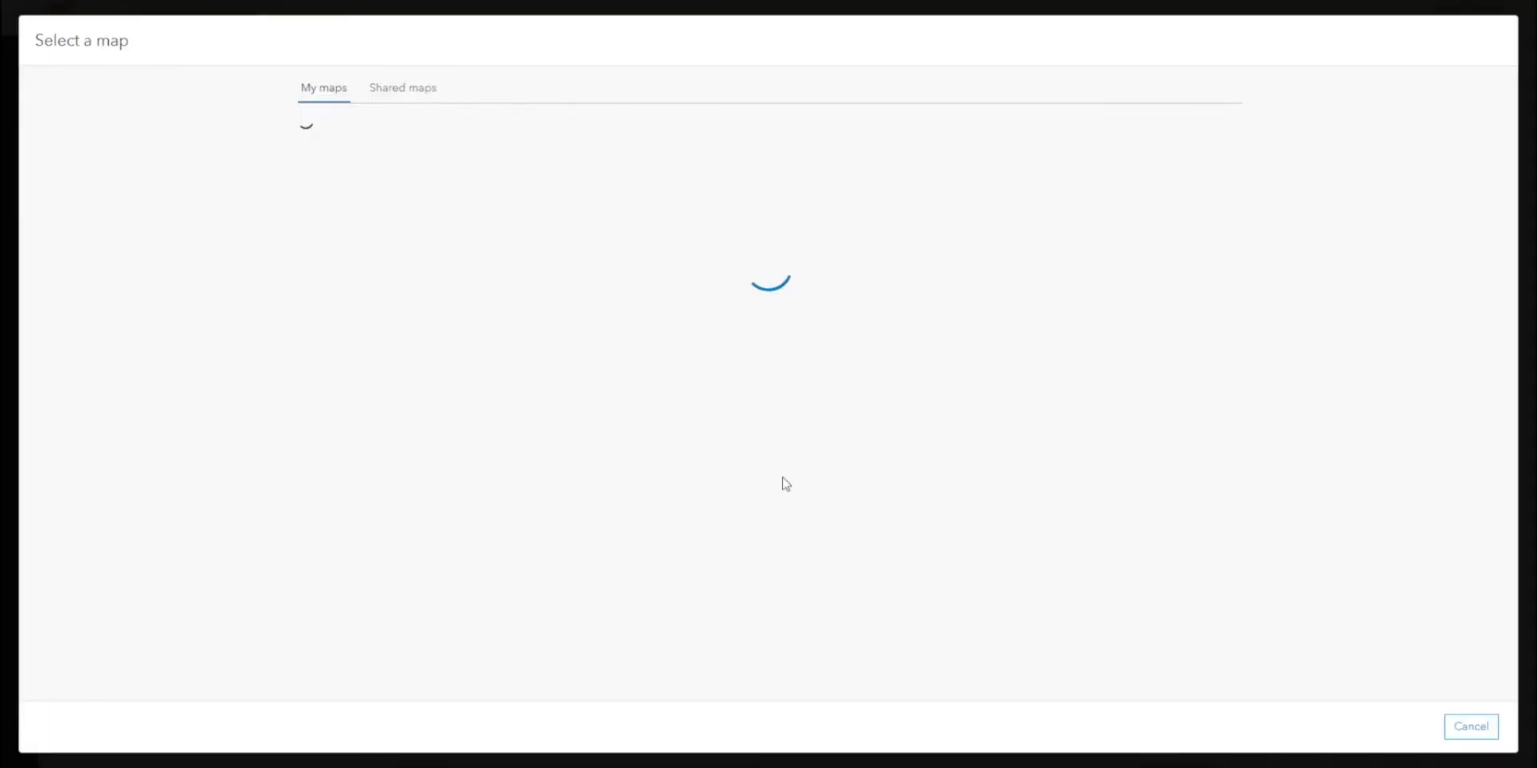
click(409, 191)
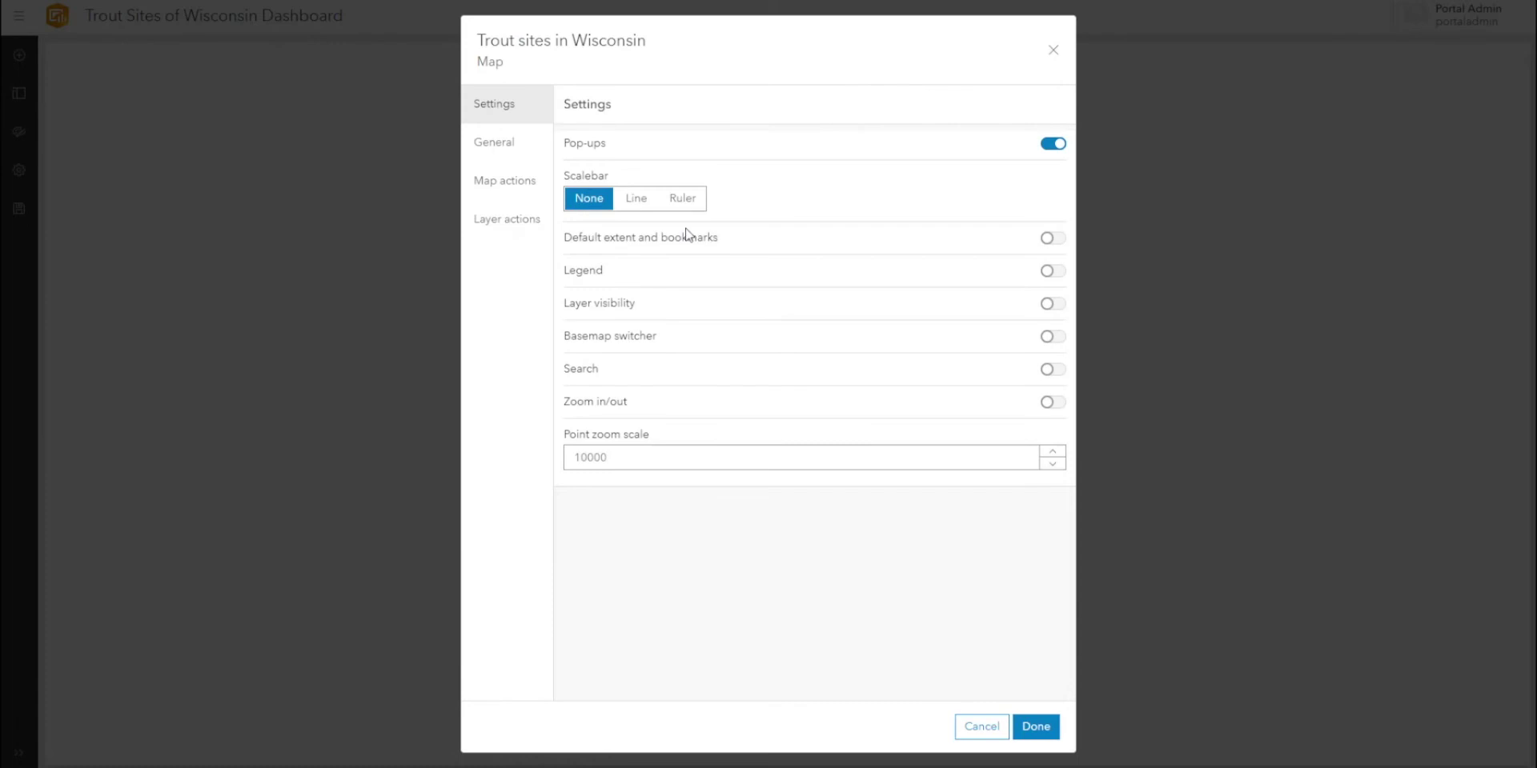
click(652, 208)
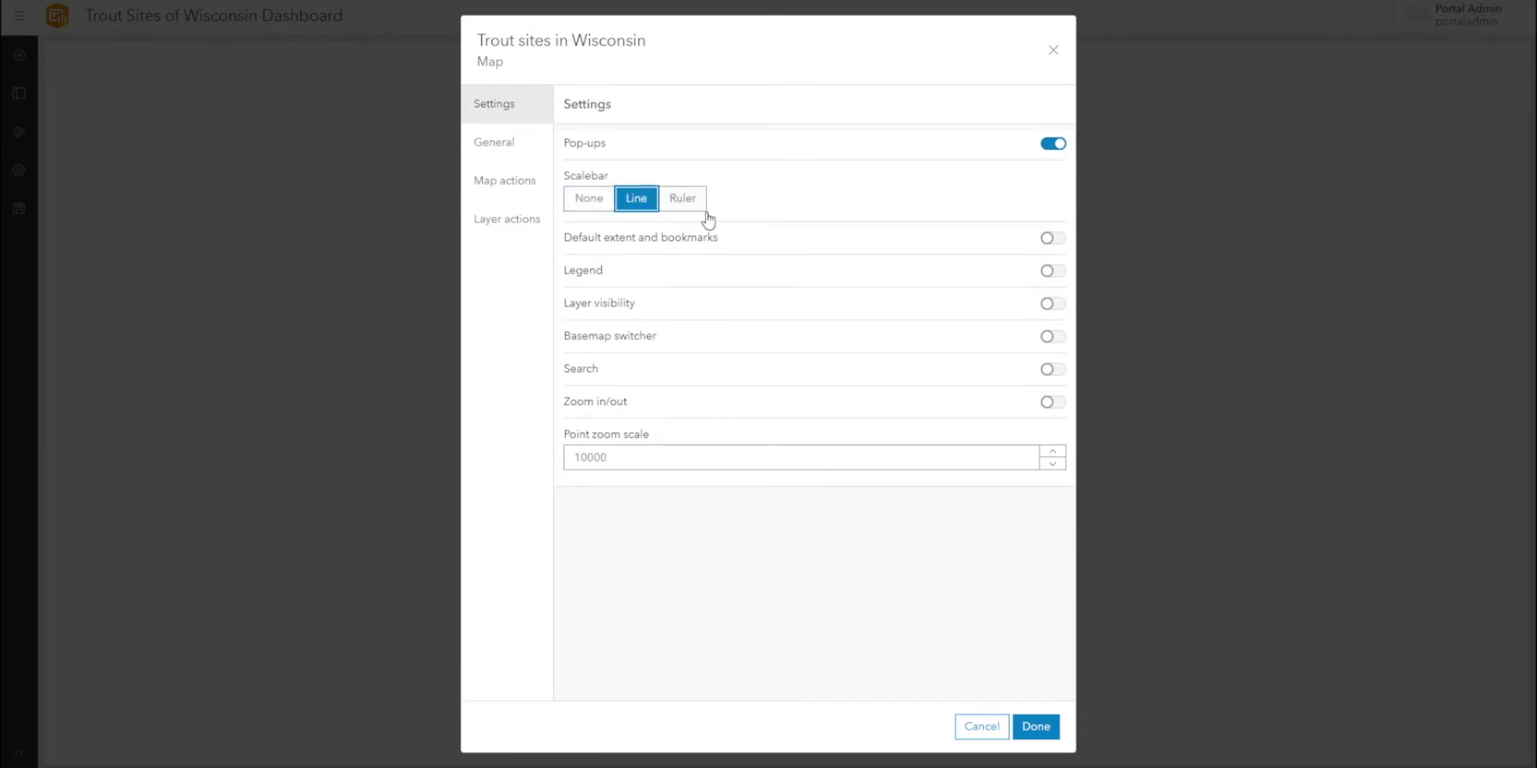
click(1055, 239)
click(1055, 276)
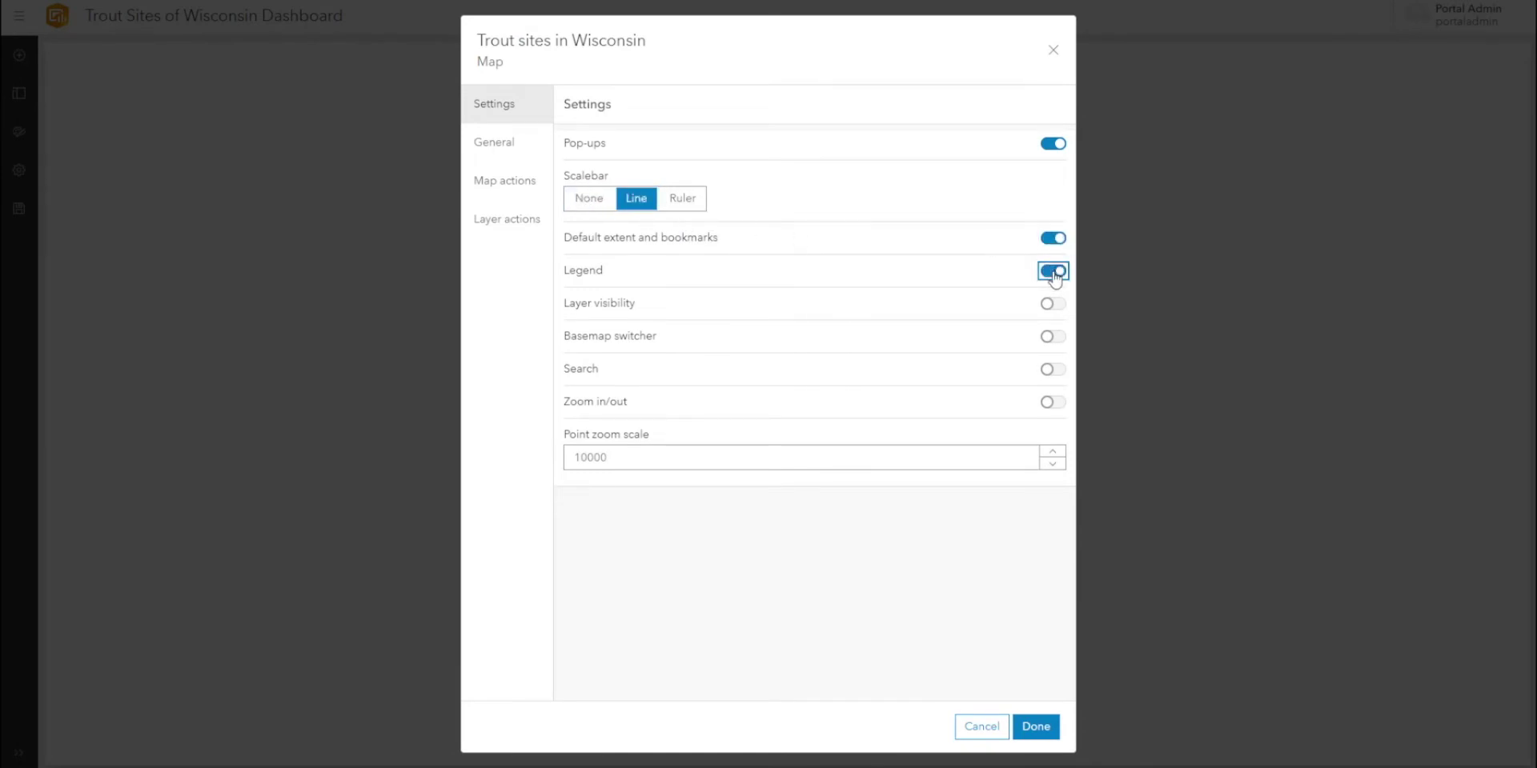
click(1058, 340)
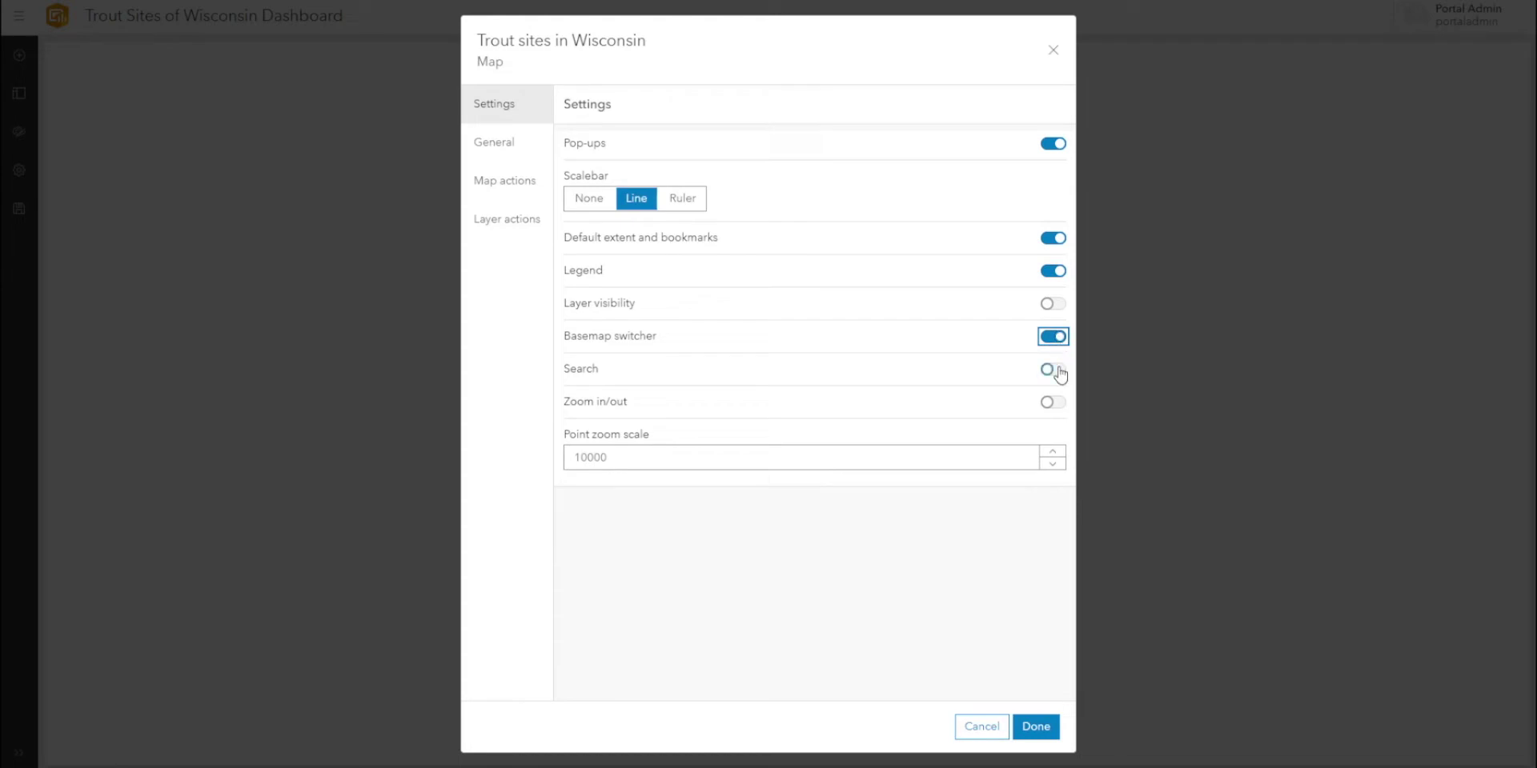
click(1060, 371)
click(1056, 404)
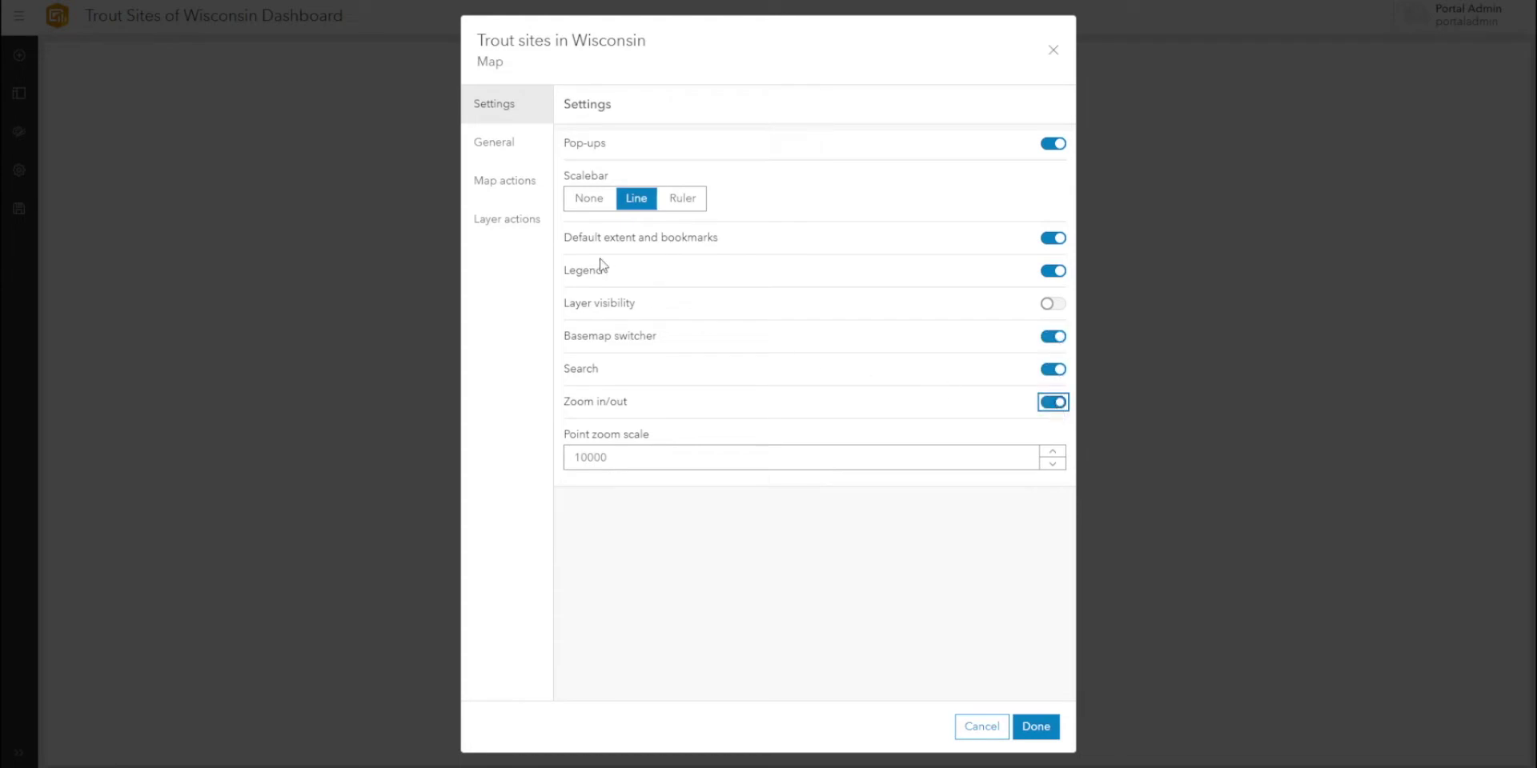
- Format the map element's title as bold, centred Heading 2 and finish adding the map
click(515, 144)
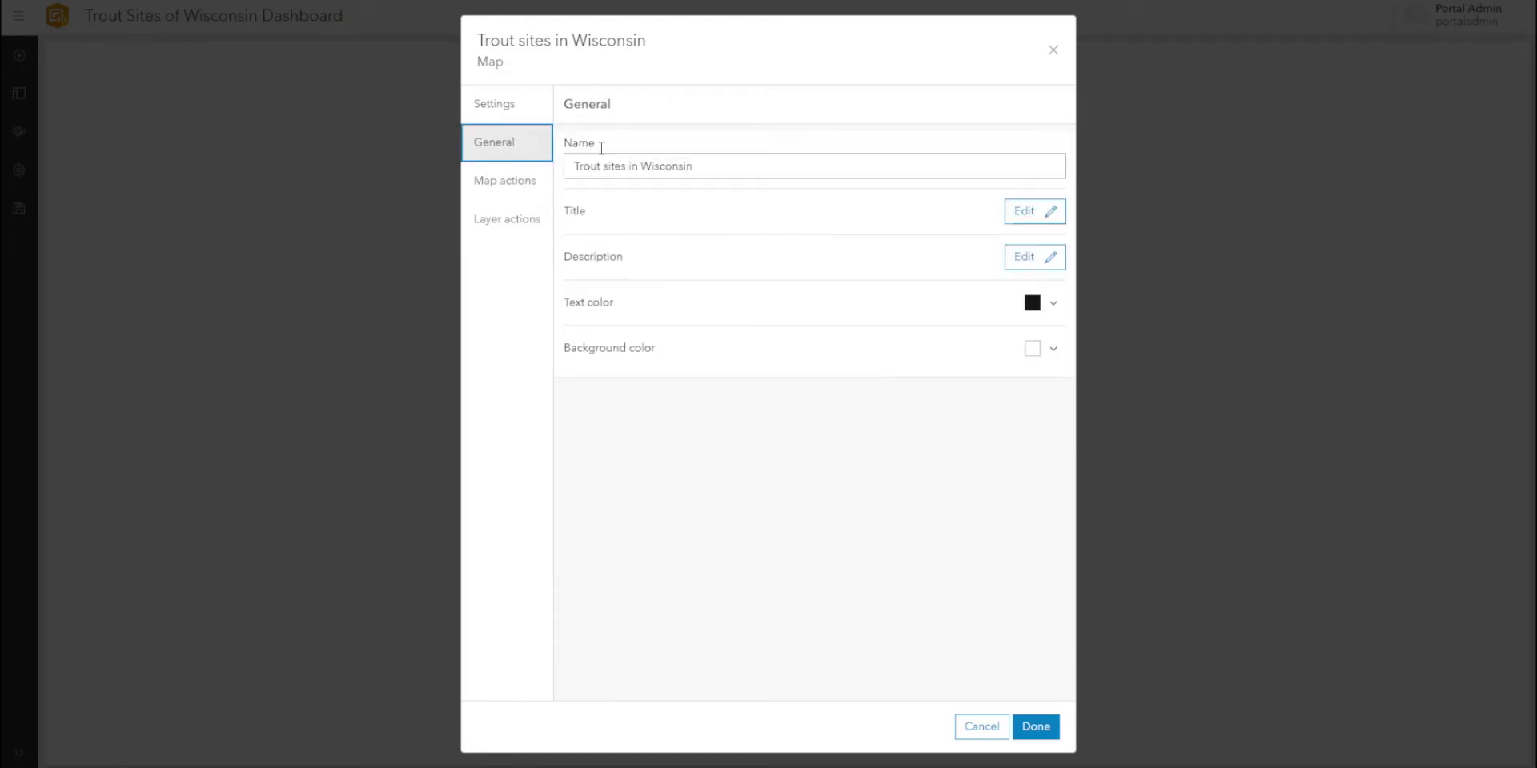
triple_click(707, 170)
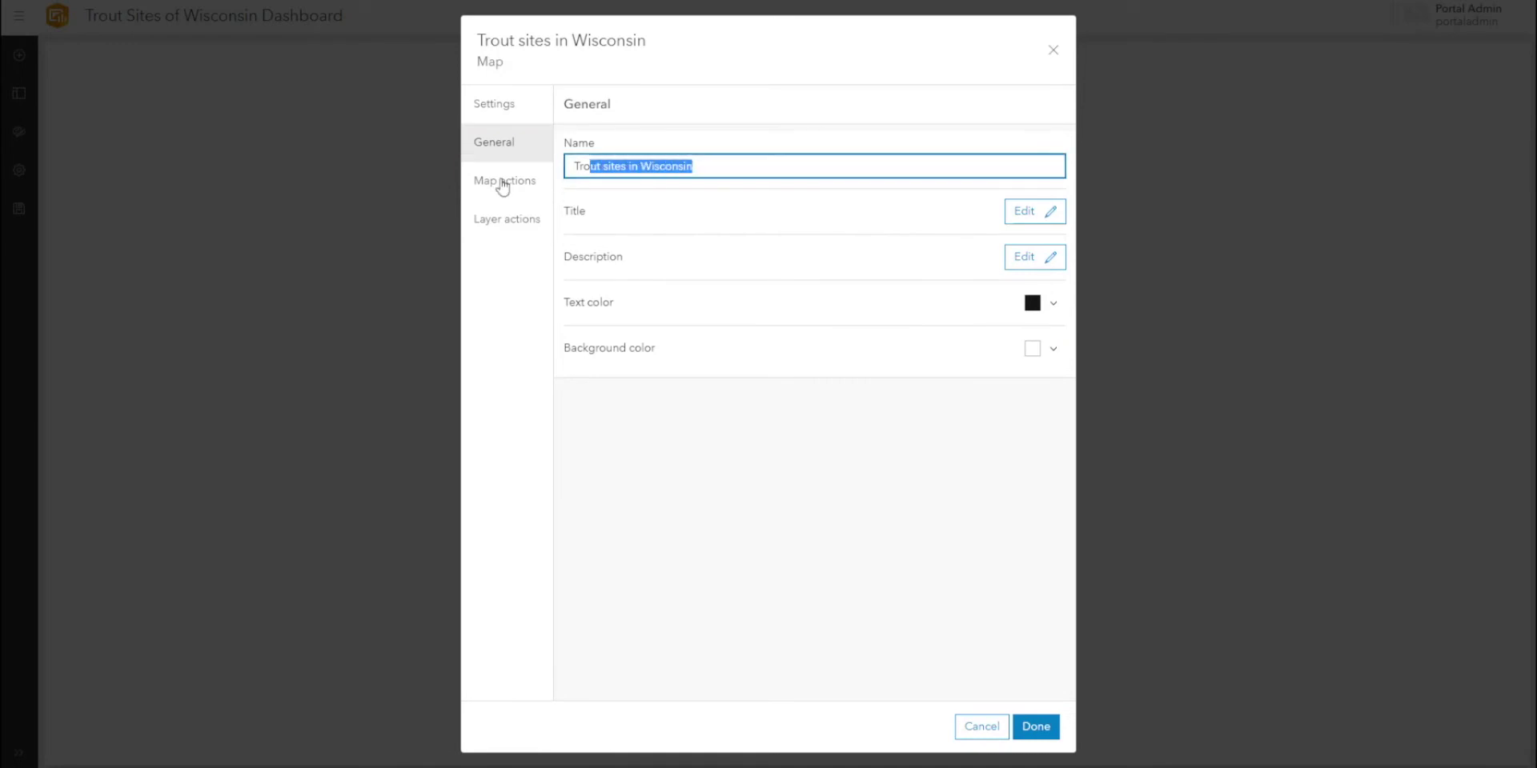
click(1015, 214)
click(796, 332)
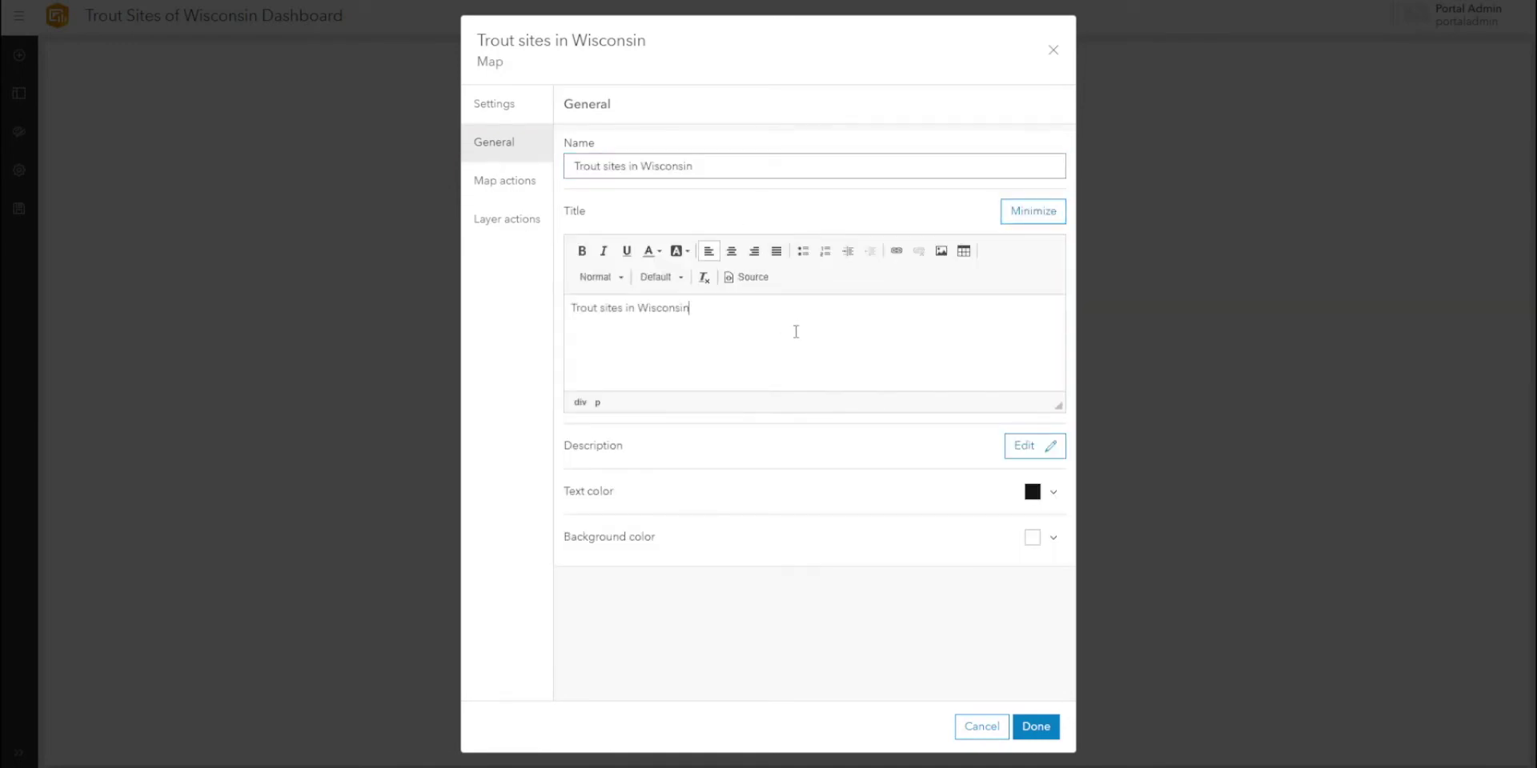
key(ctrl+a)
click(582, 251)
click(730, 251)
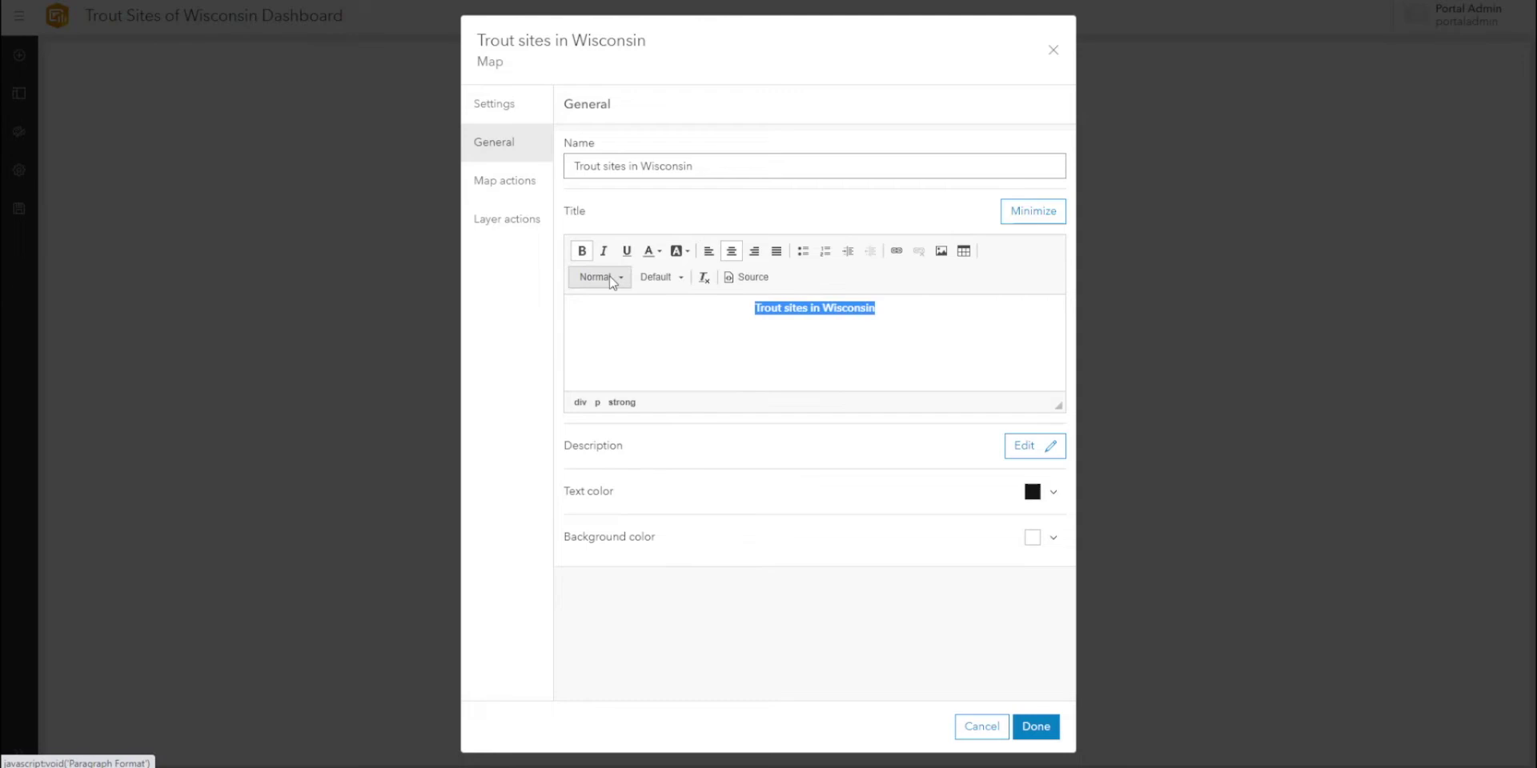
click(613, 281)
click(618, 384)
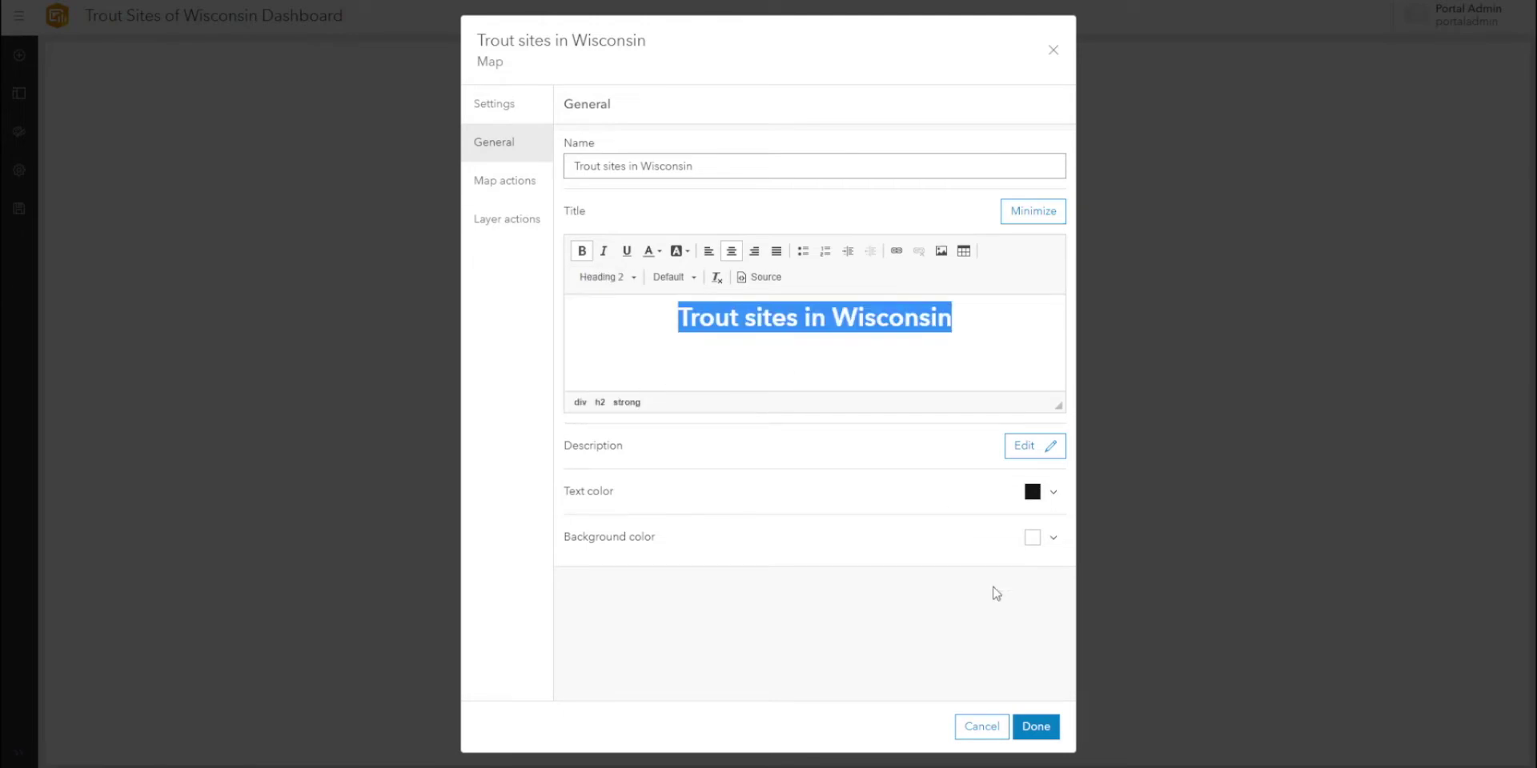
click(1033, 724)
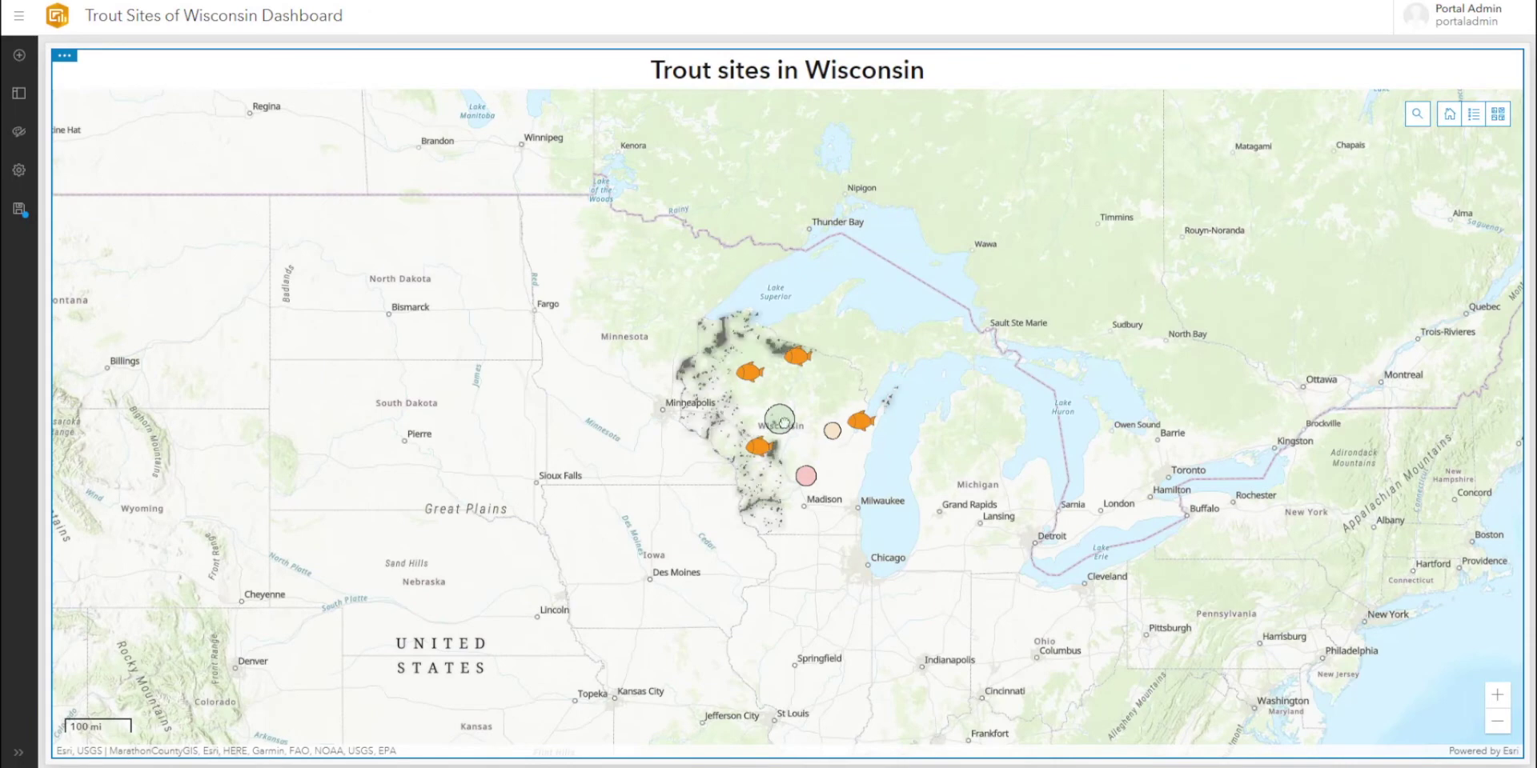
- Add a pie chart element using Trout_Habitat_Points as its data
scroll(783, 422, up, 2)
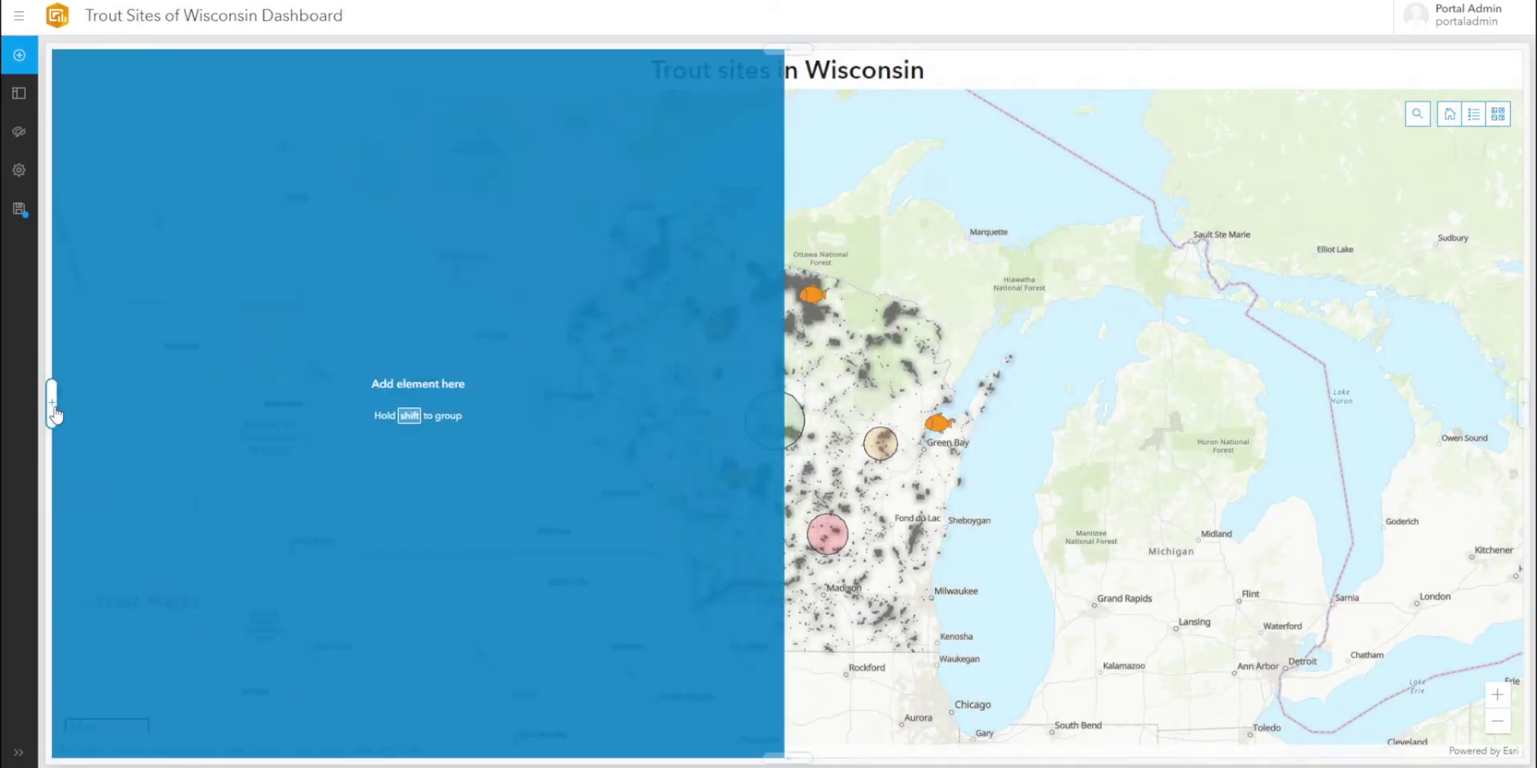
click(53, 408)
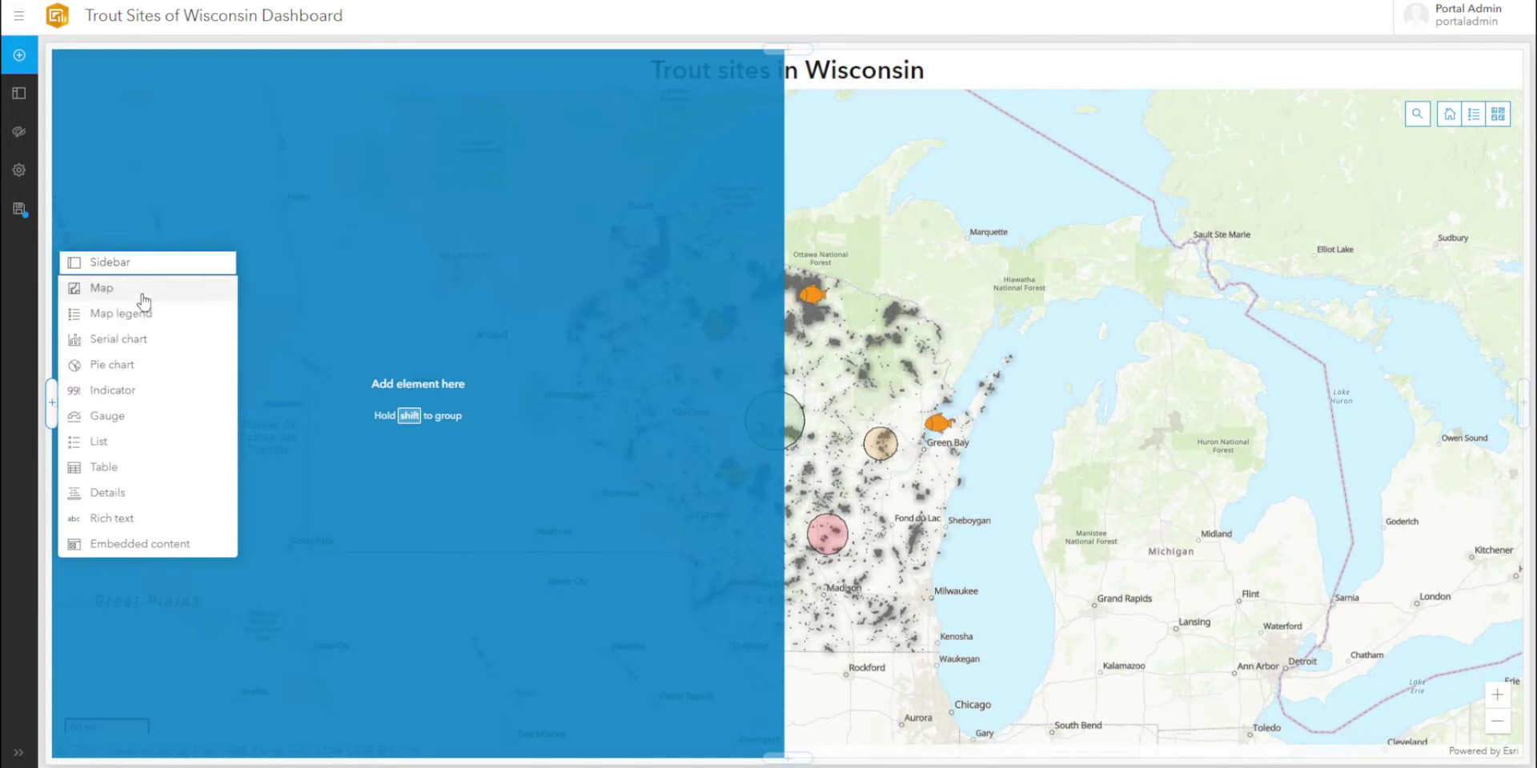
click(141, 367)
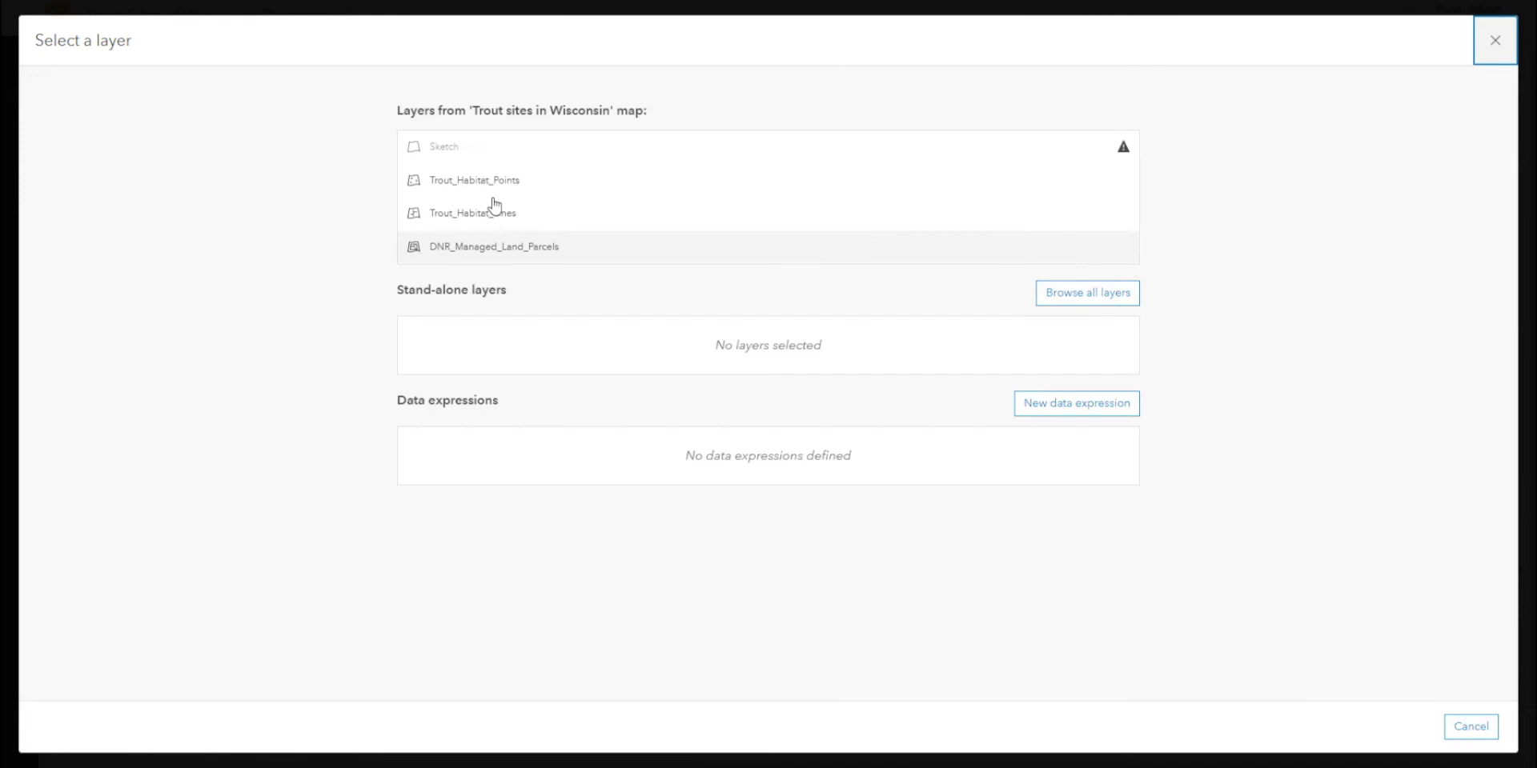
click(510, 187)
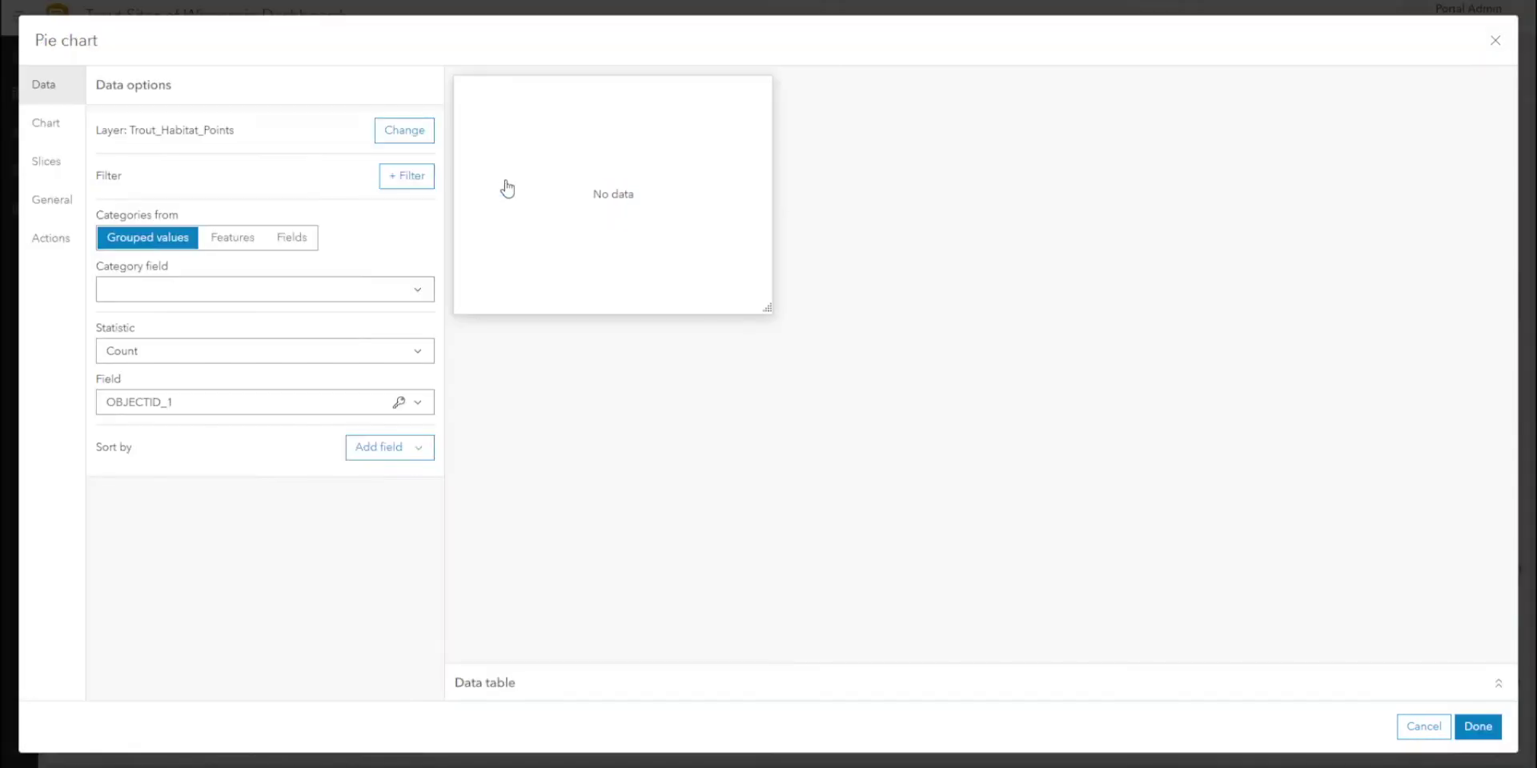
- Switch the pie chart to grouped values with FISCALYEAR as the category field
click(232, 237)
click(426, 295)
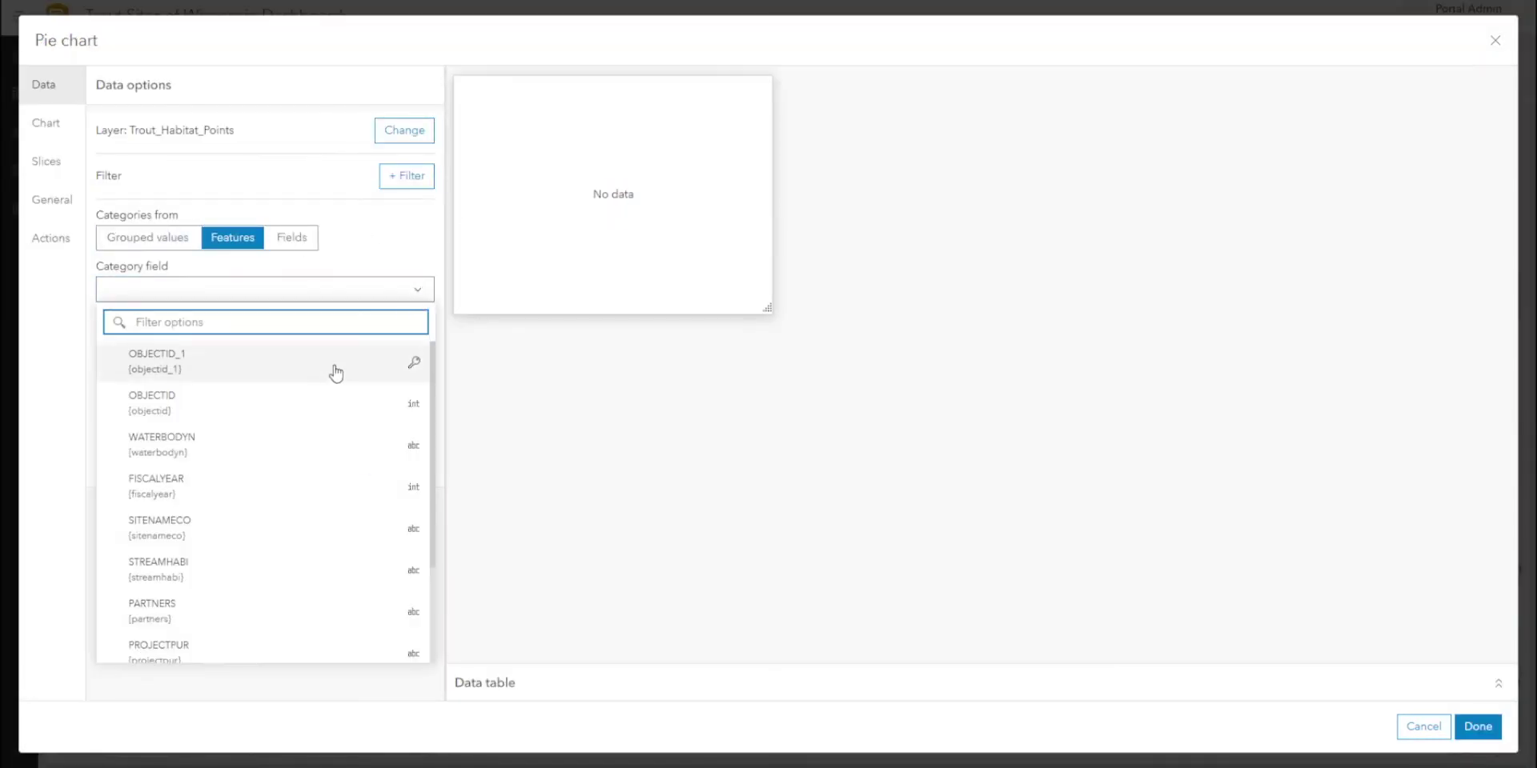
scroll(336, 370, down, 2)
click(264, 438)
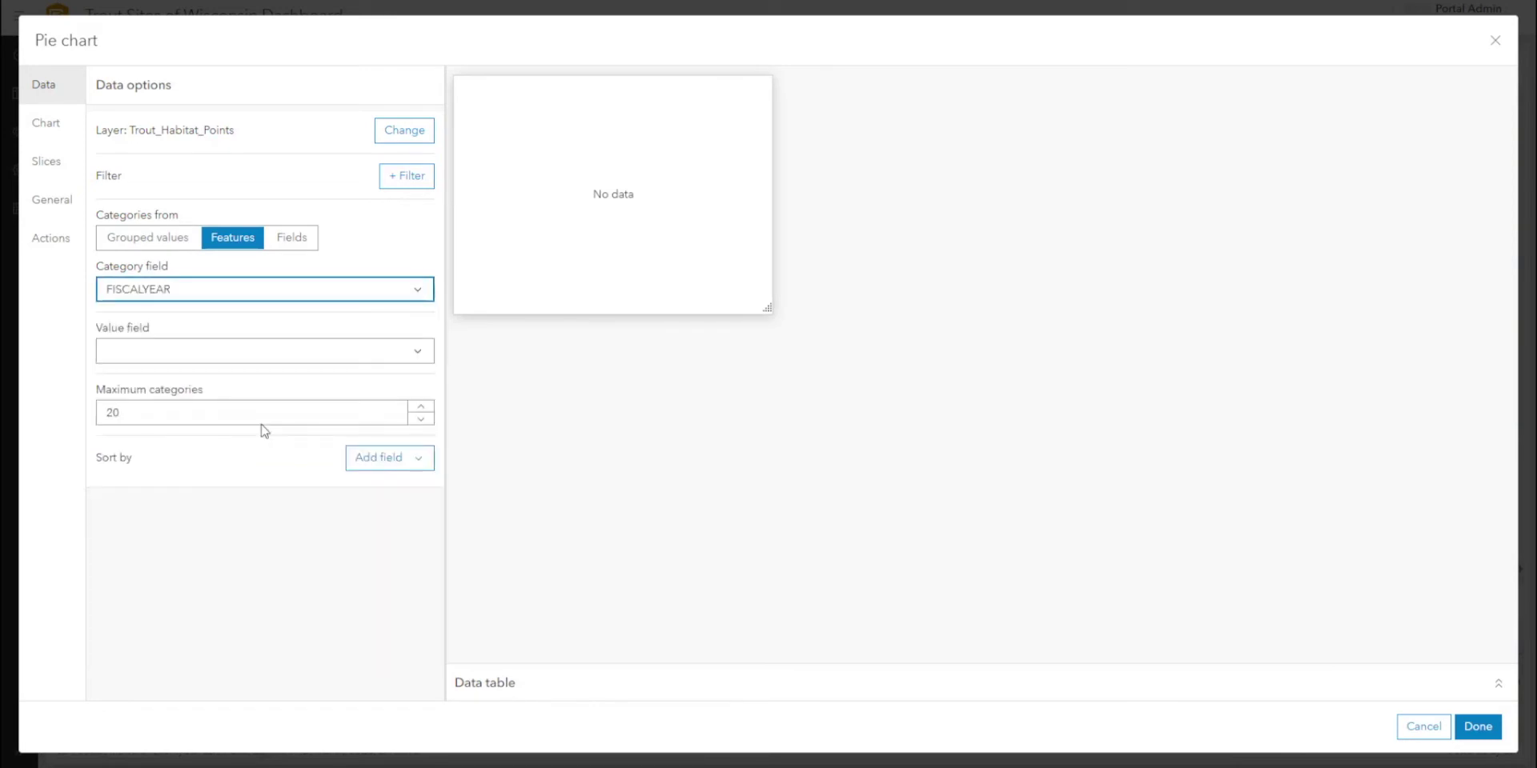
click(425, 356)
click(345, 394)
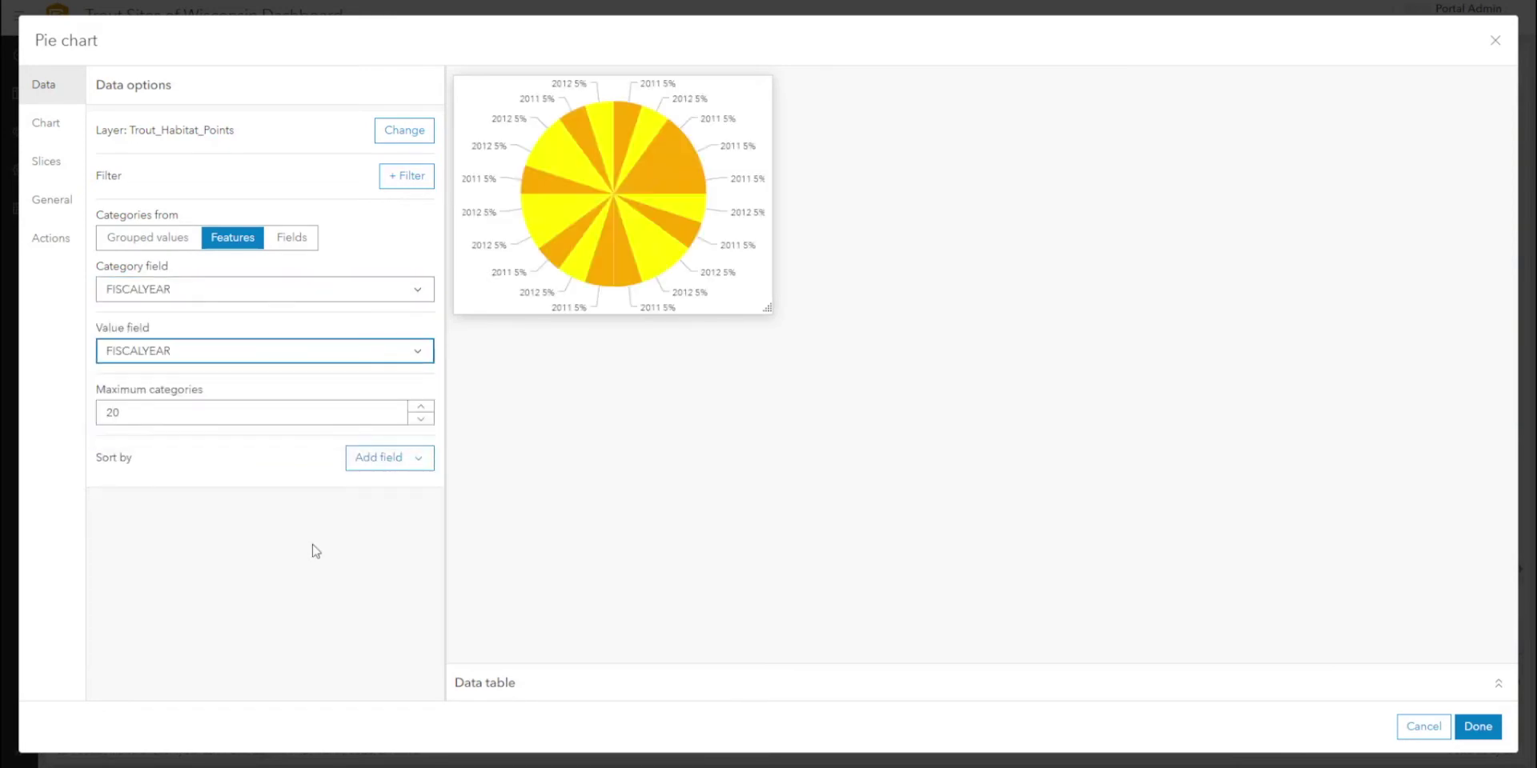
click(170, 242)
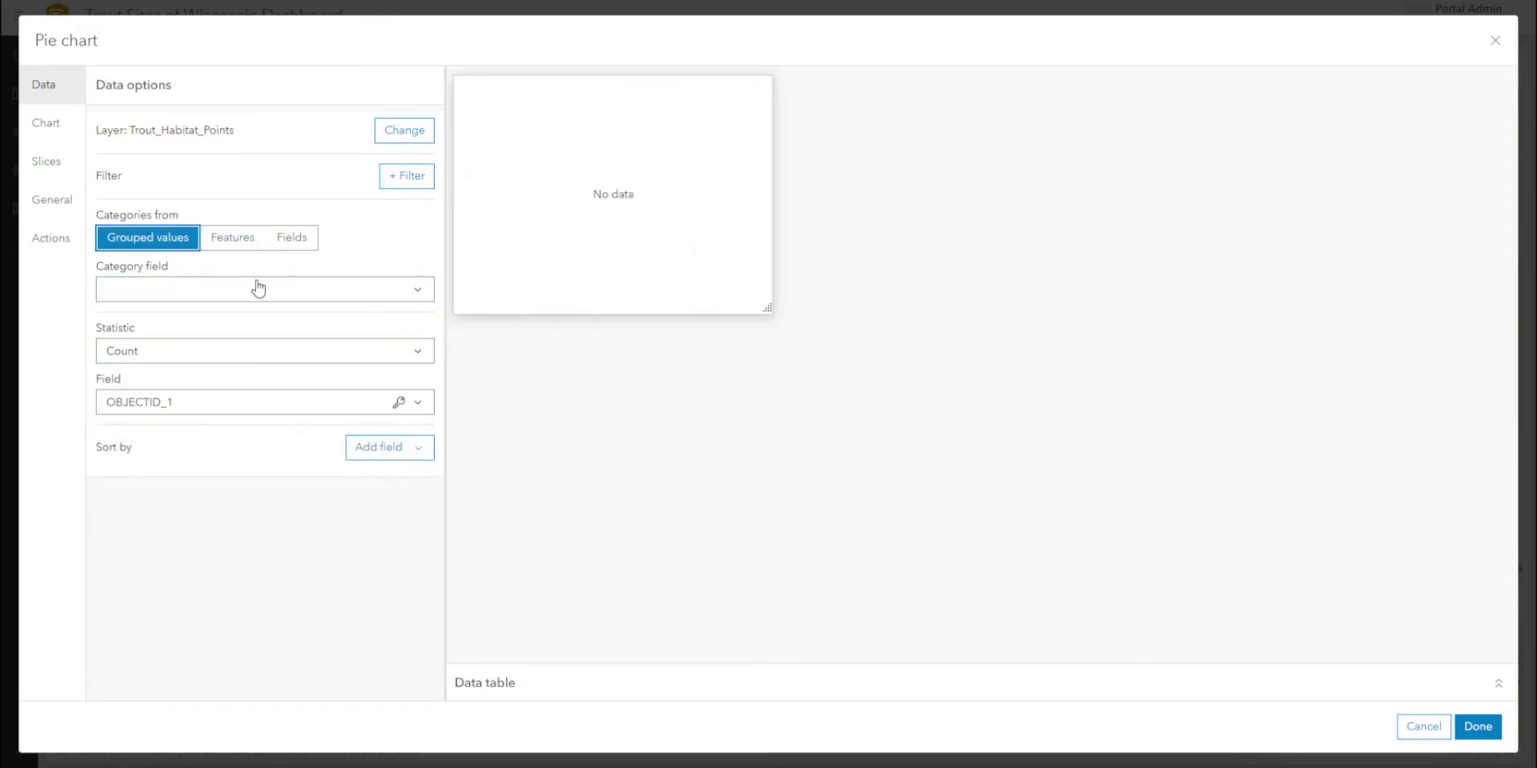
click(291, 296)
click(218, 486)
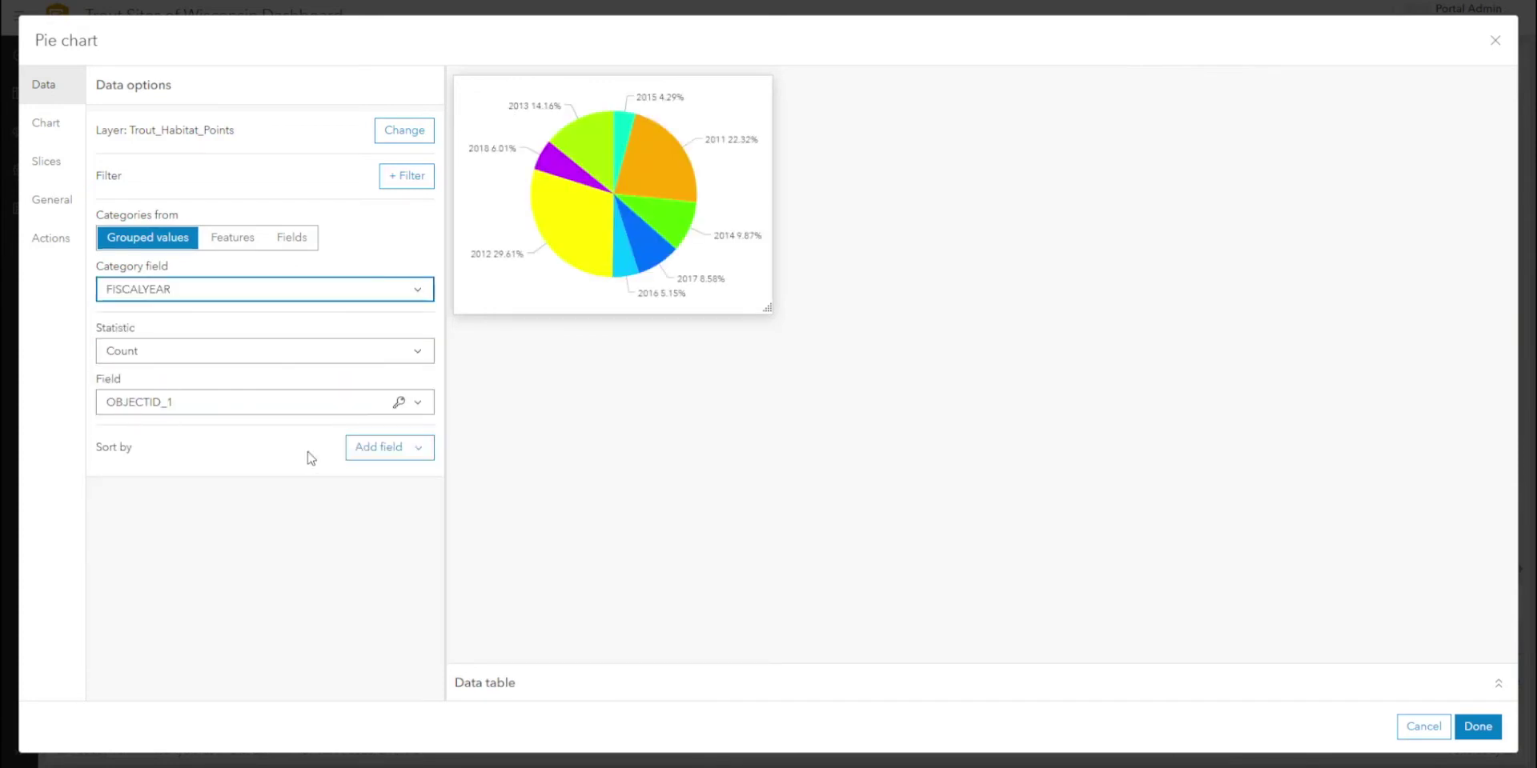
- Sort the pie chart slices by FISCALYEAR
click(389, 448)
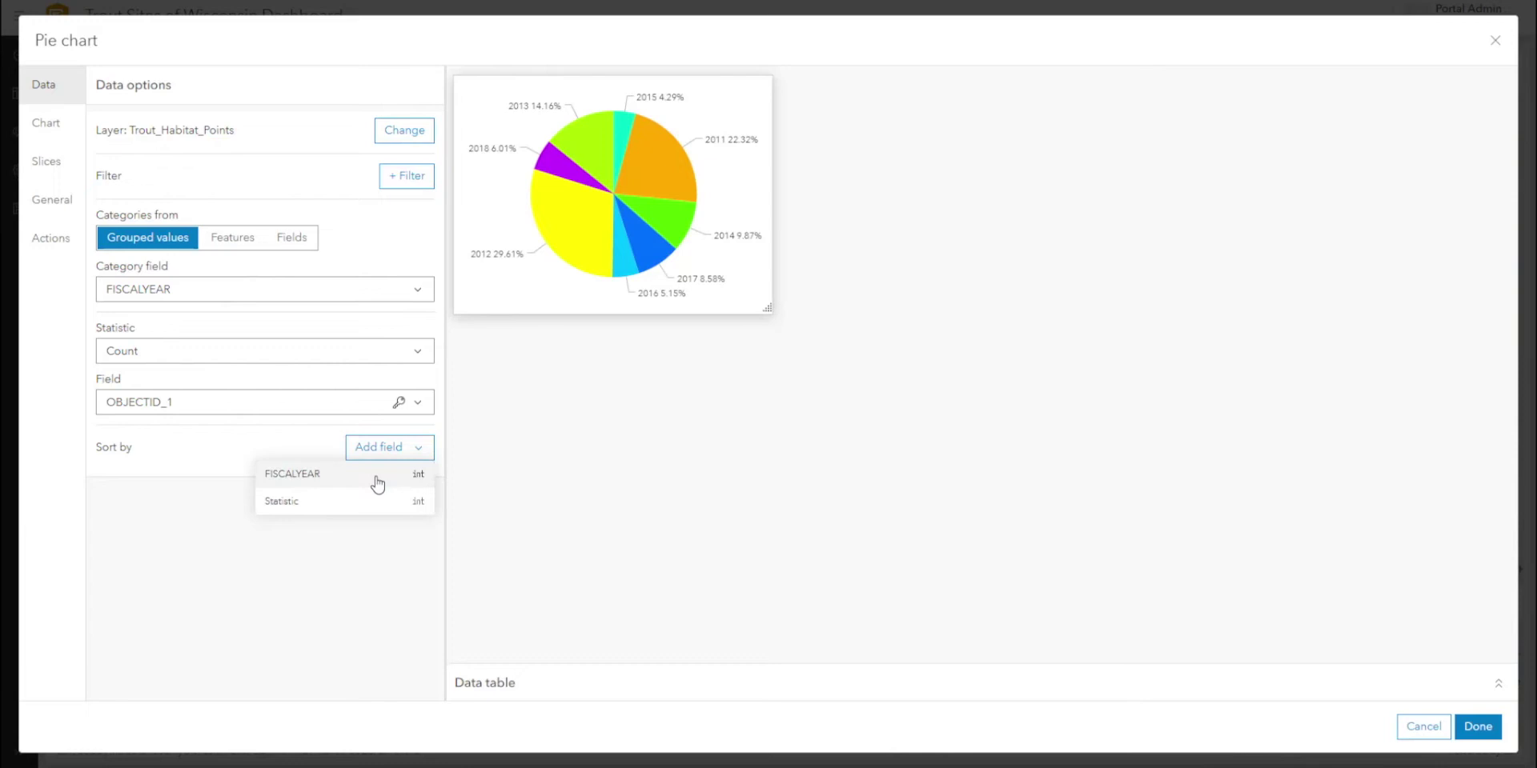
click(373, 476)
click(69, 126)
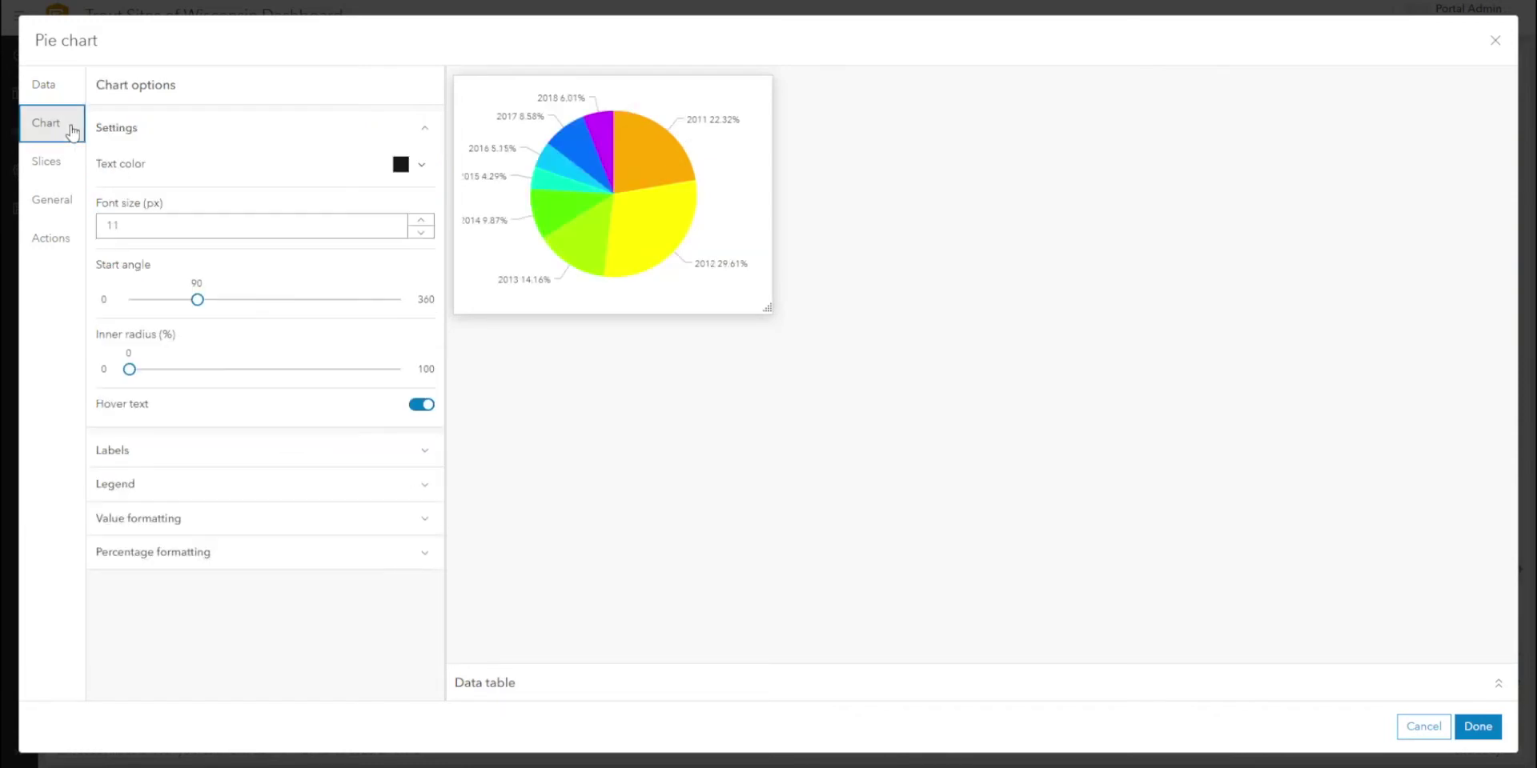
- Allow multiple slice selection filtering Trout_Habitat_Points and Trout_Habitat_Lines on FISCALYEAR, then save the chart
click(51, 238)
click(192, 150)
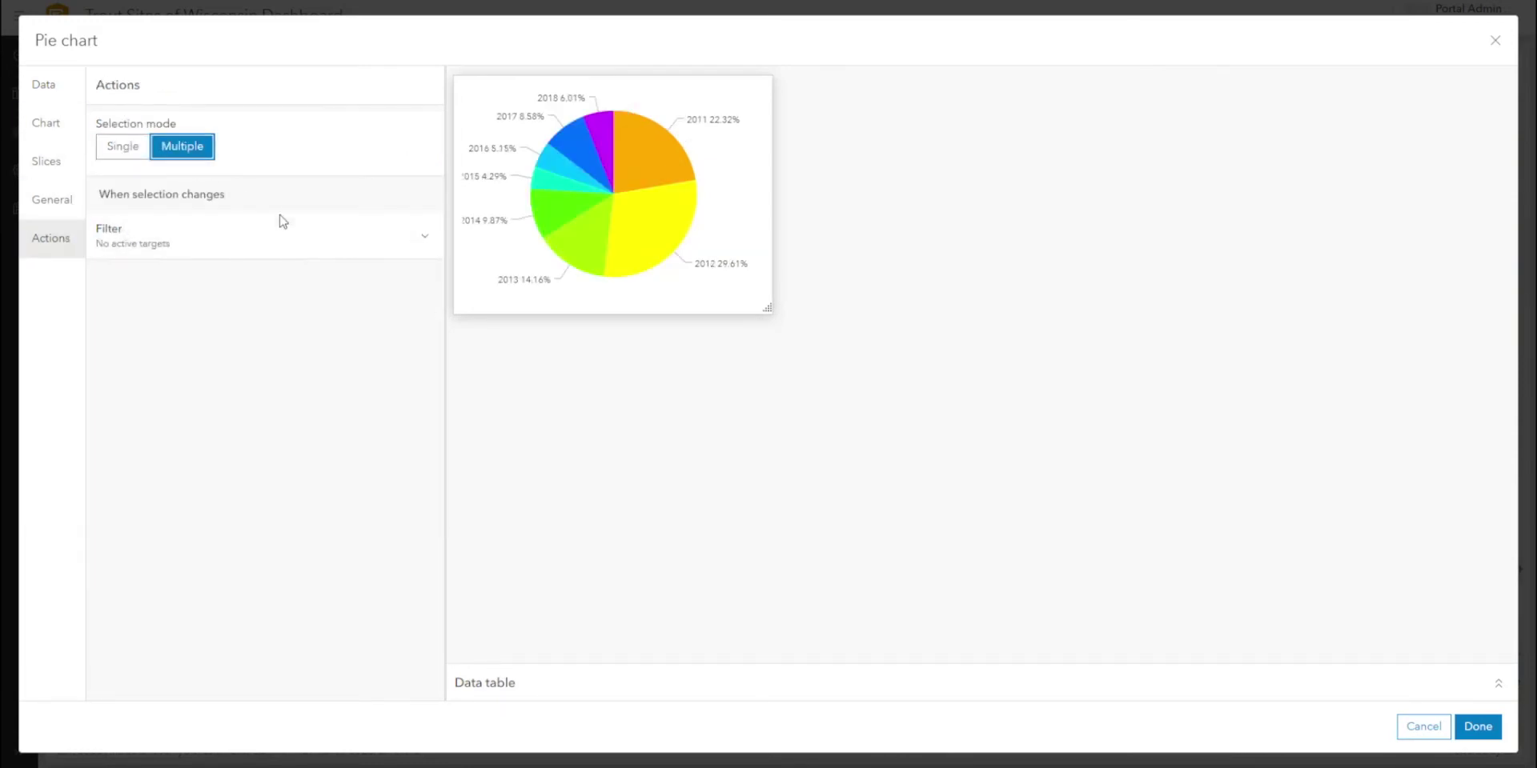
click(294, 242)
click(419, 312)
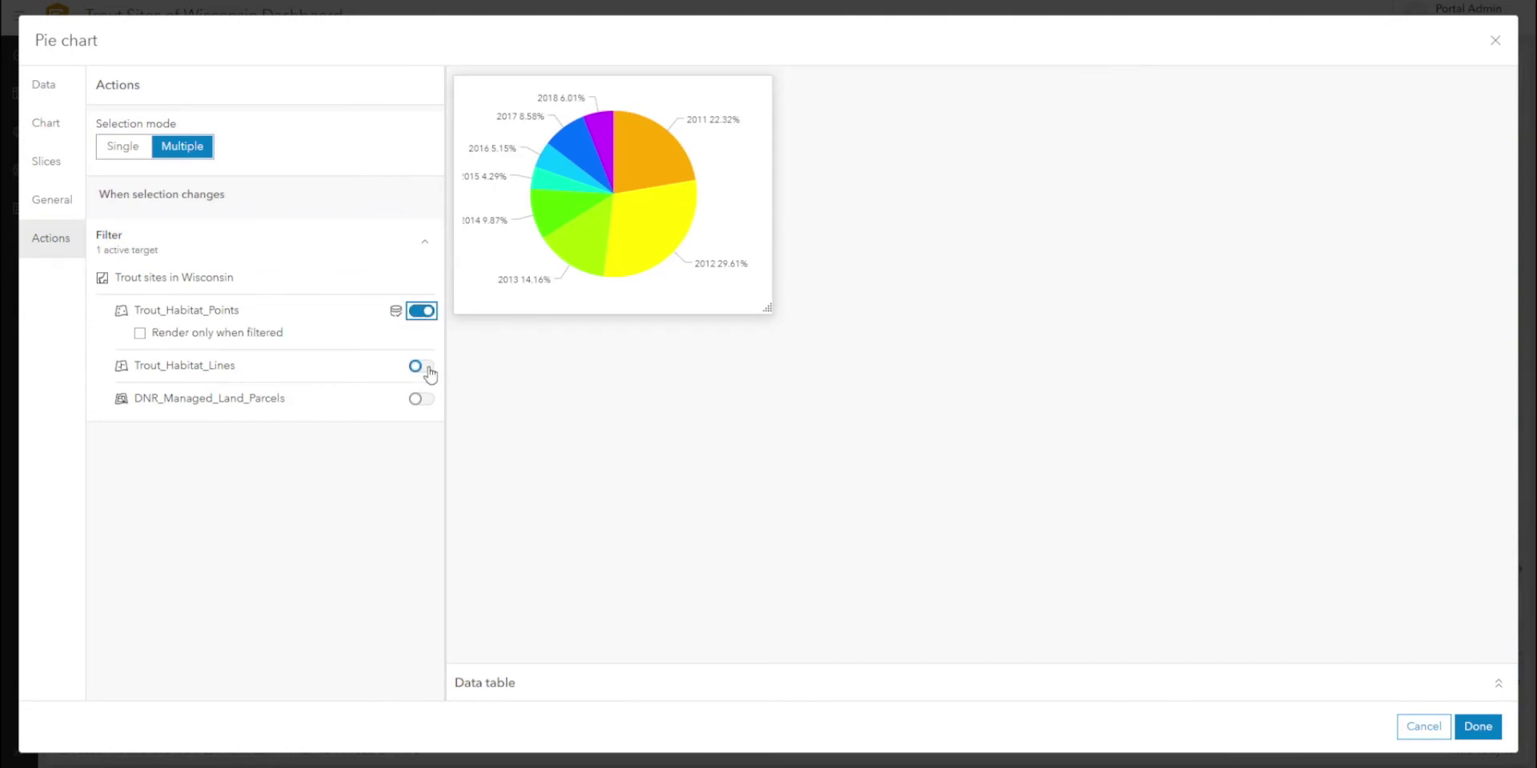
click(422, 368)
click(416, 484)
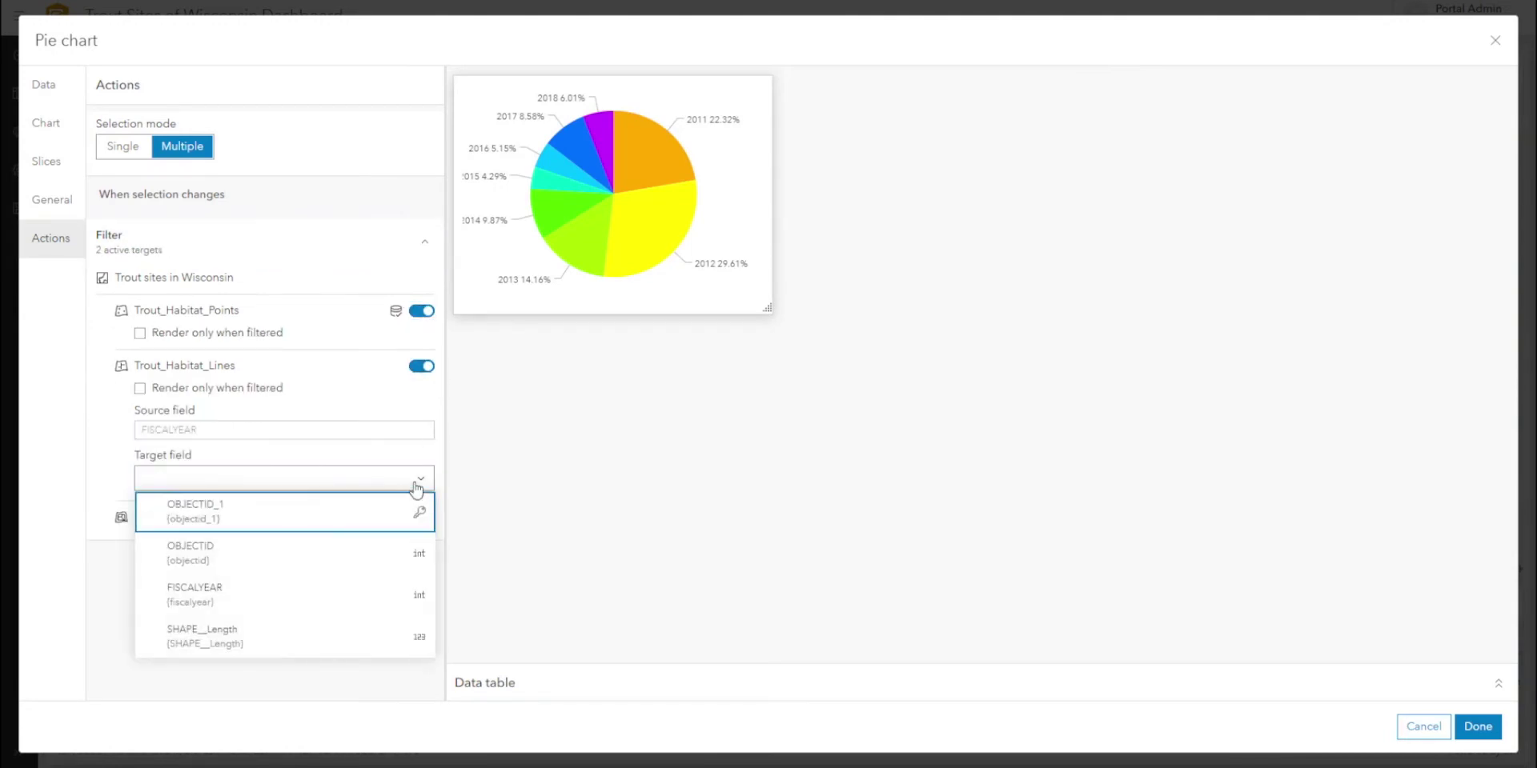
click(280, 594)
click(420, 518)
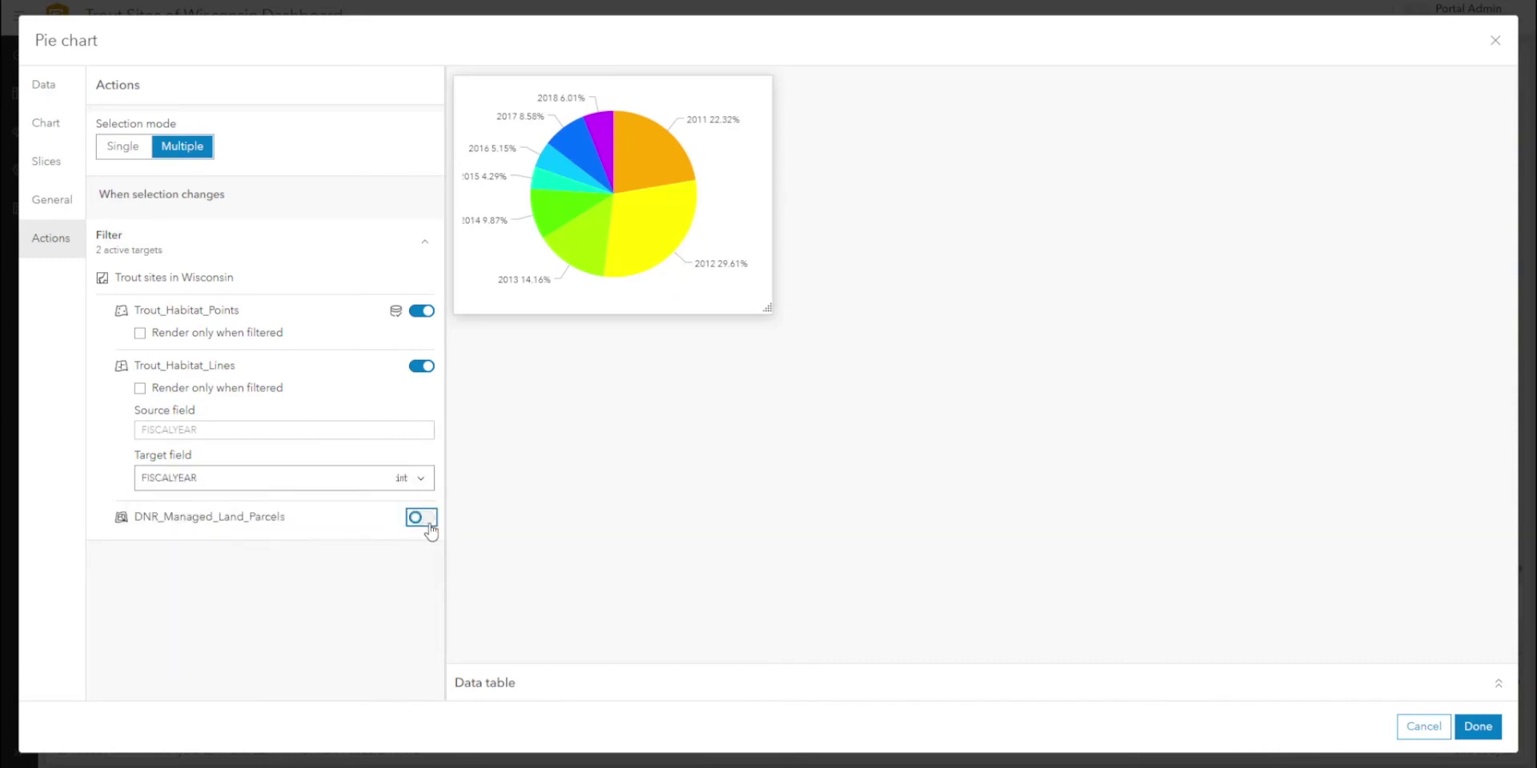
click(348, 632)
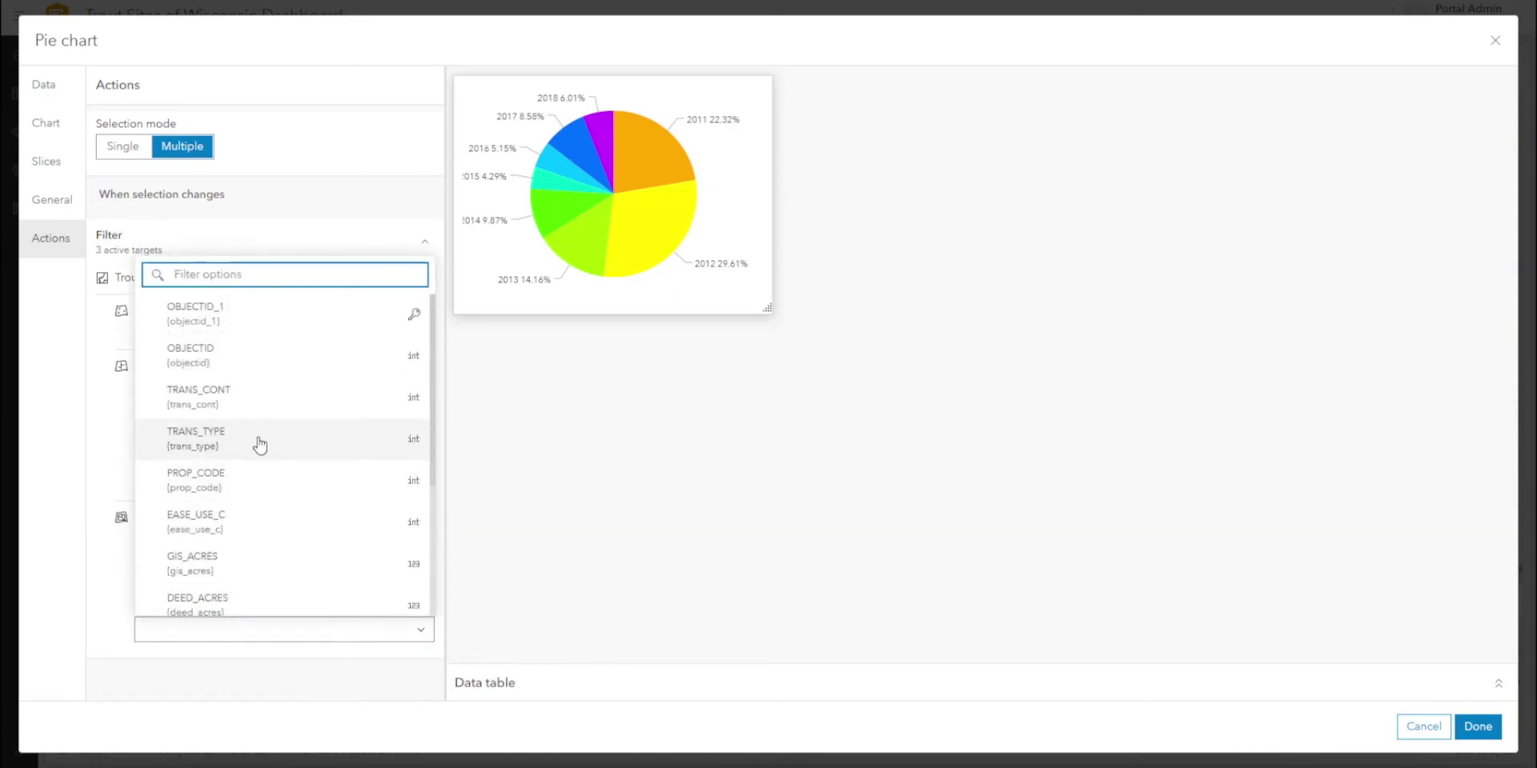
scroll(272, 448, down, 3)
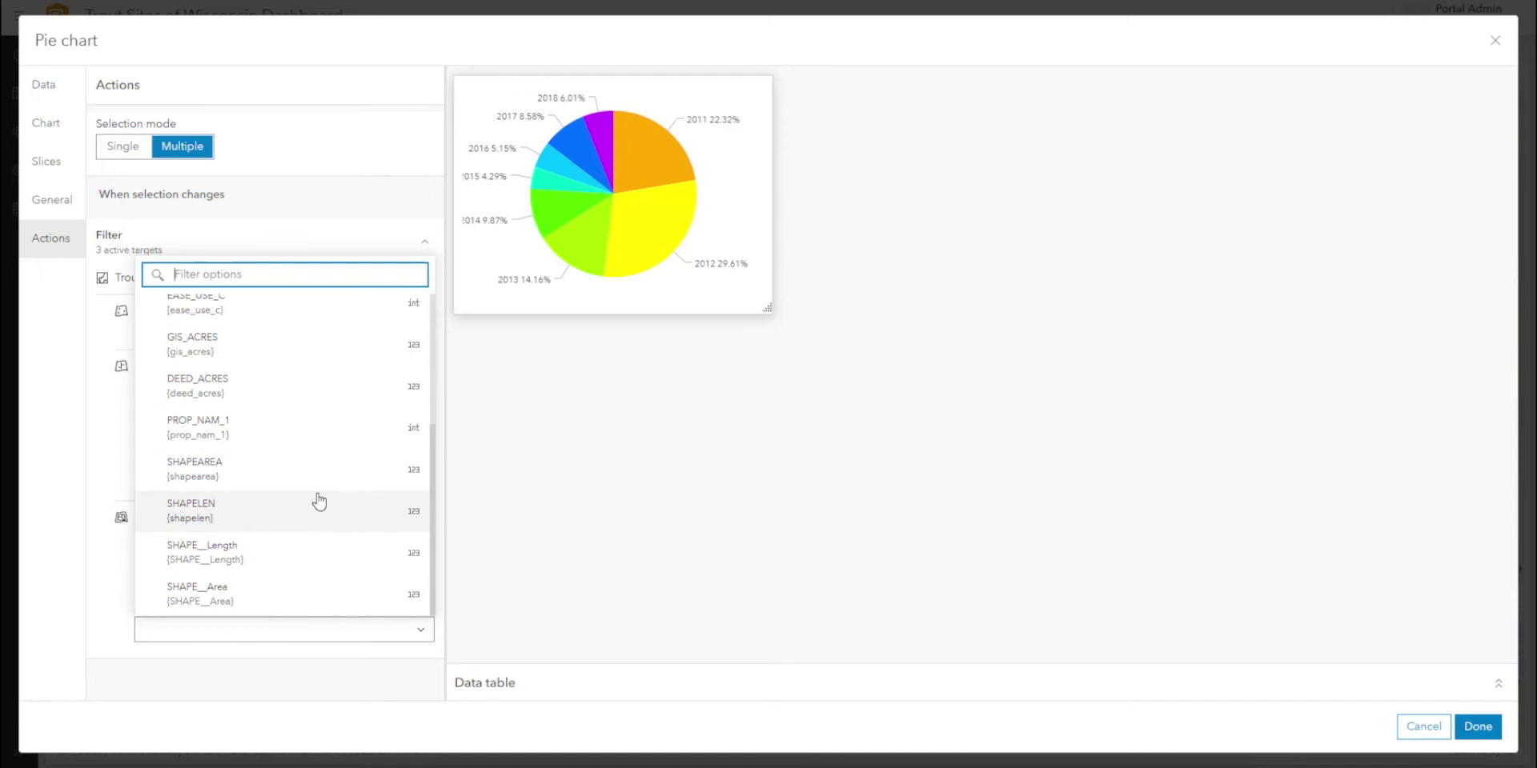
click(420, 517)
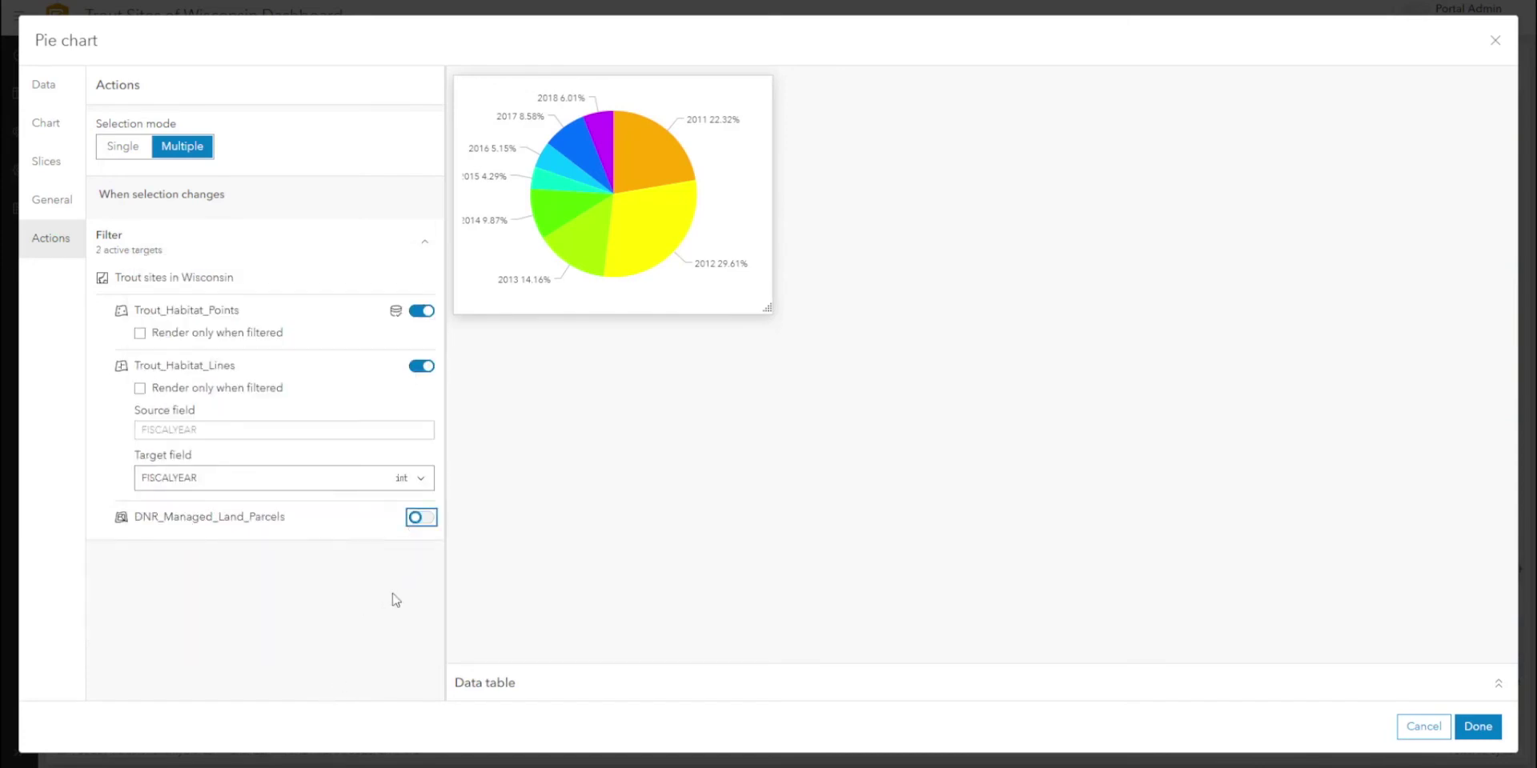
click(1478, 727)
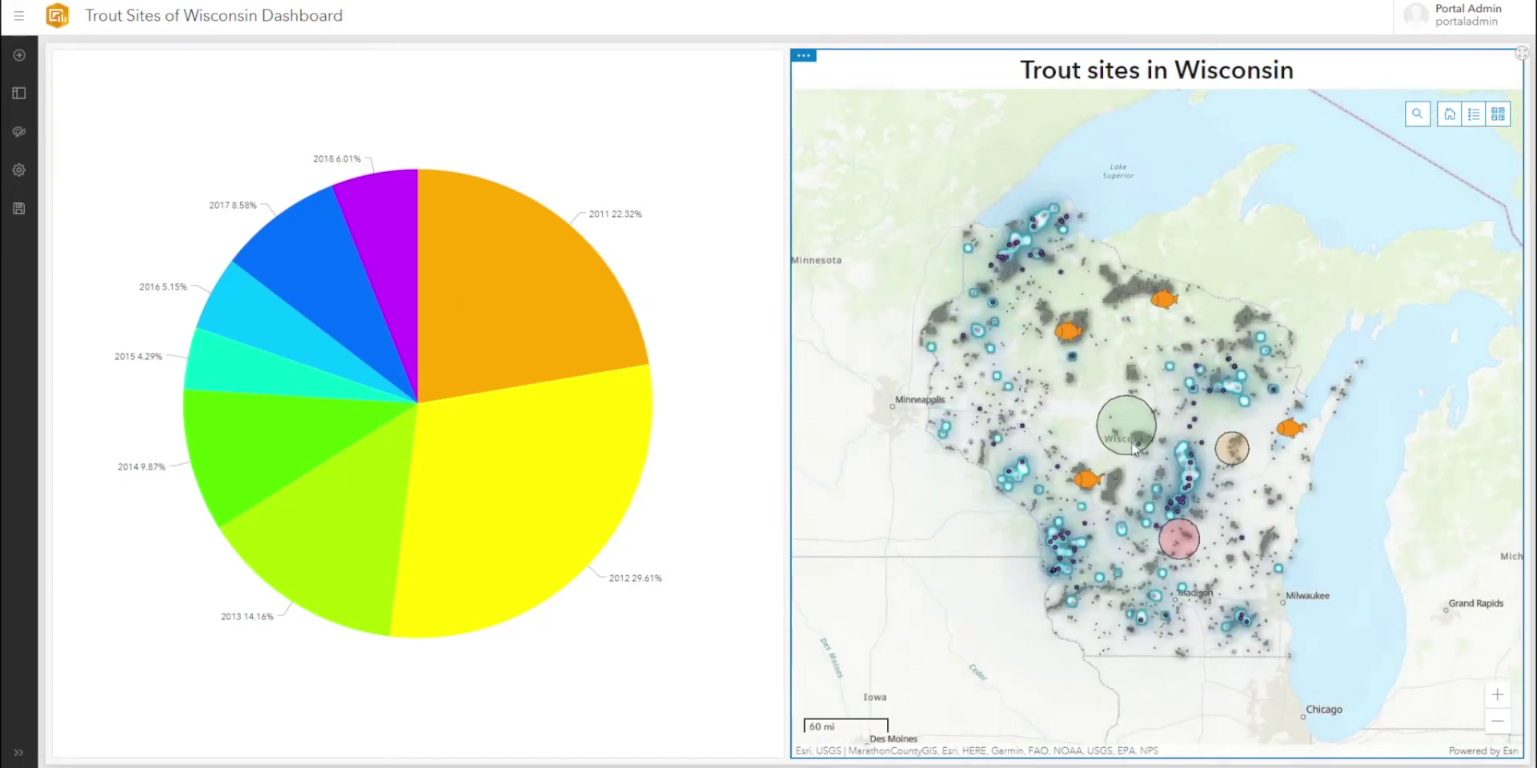
- Test the map filter by selecting and clearing the 2011 and 2012 slices
click(554, 323)
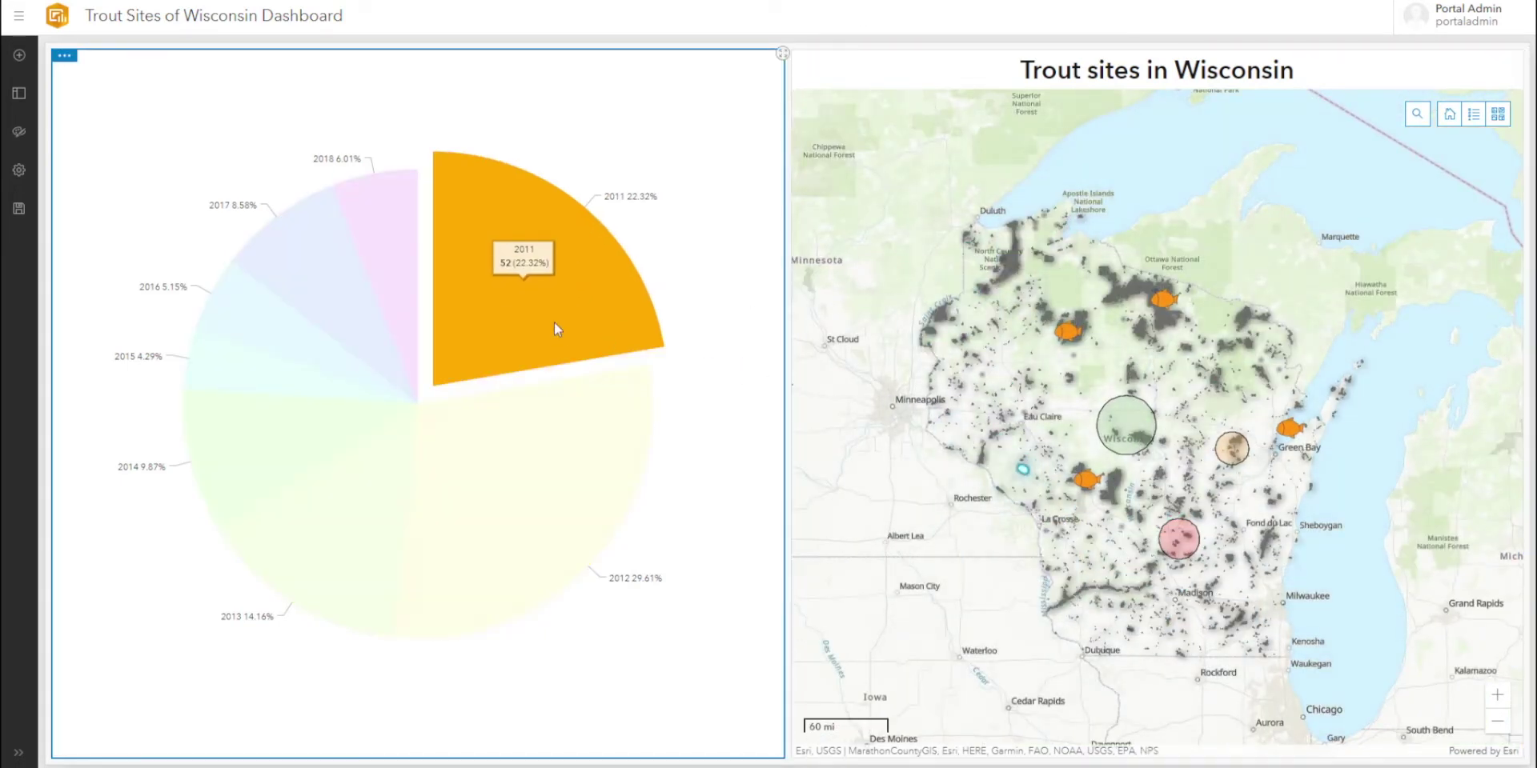
click(554, 322)
click(540, 478)
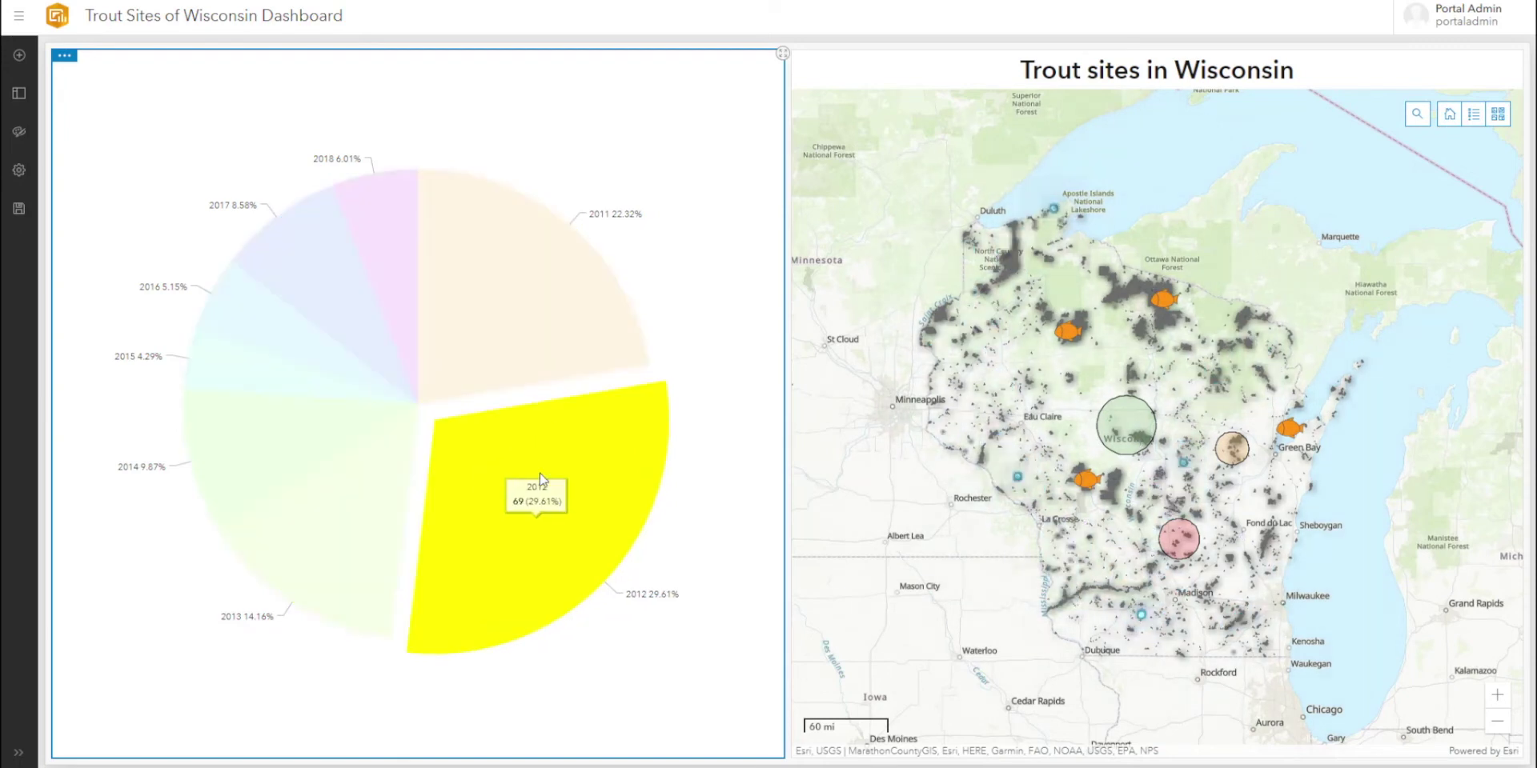
click(540, 477)
- Select the 2018, 2017 and 2016 slices together, then clear them to show all years
click(398, 298)
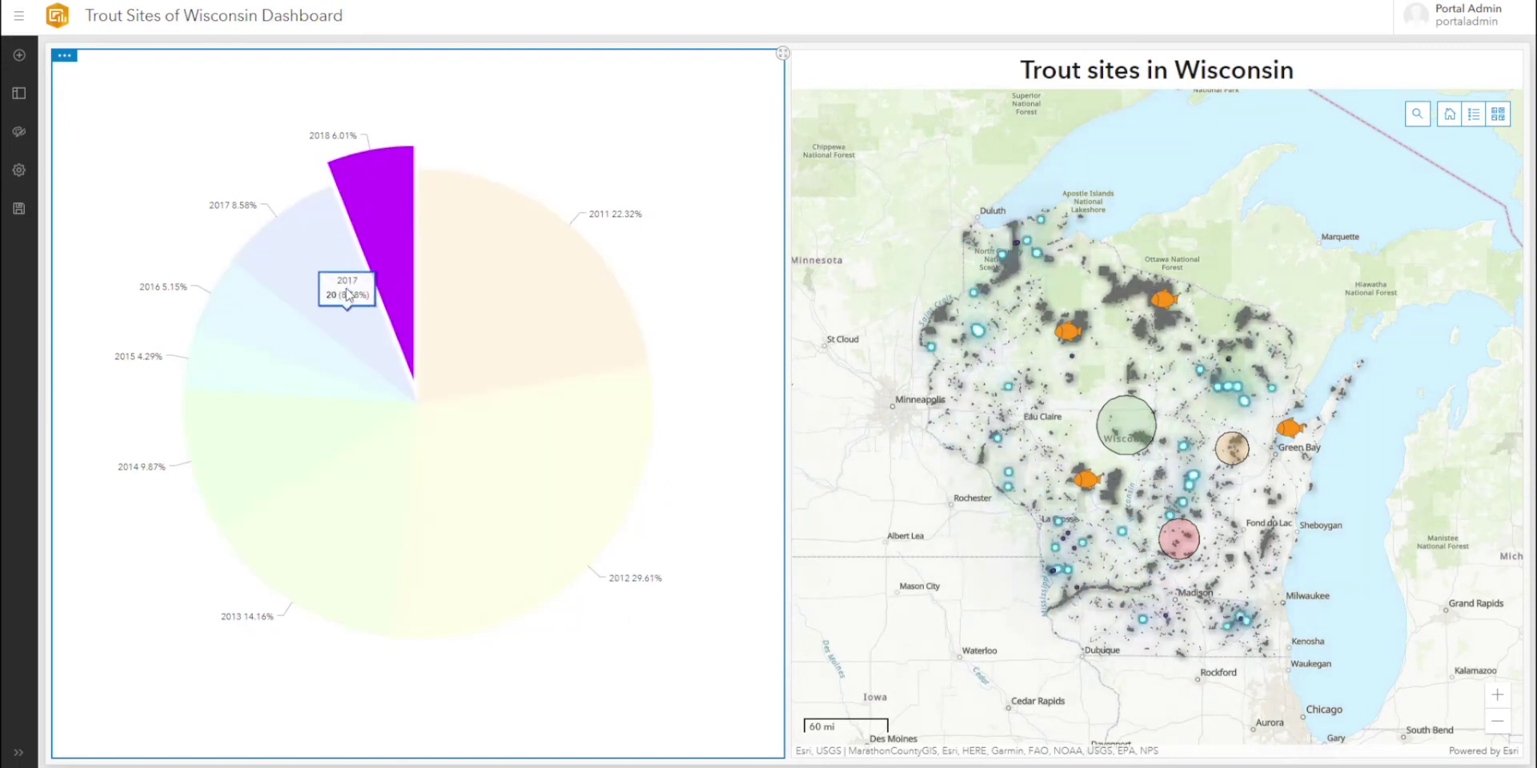
click(346, 287)
click(289, 335)
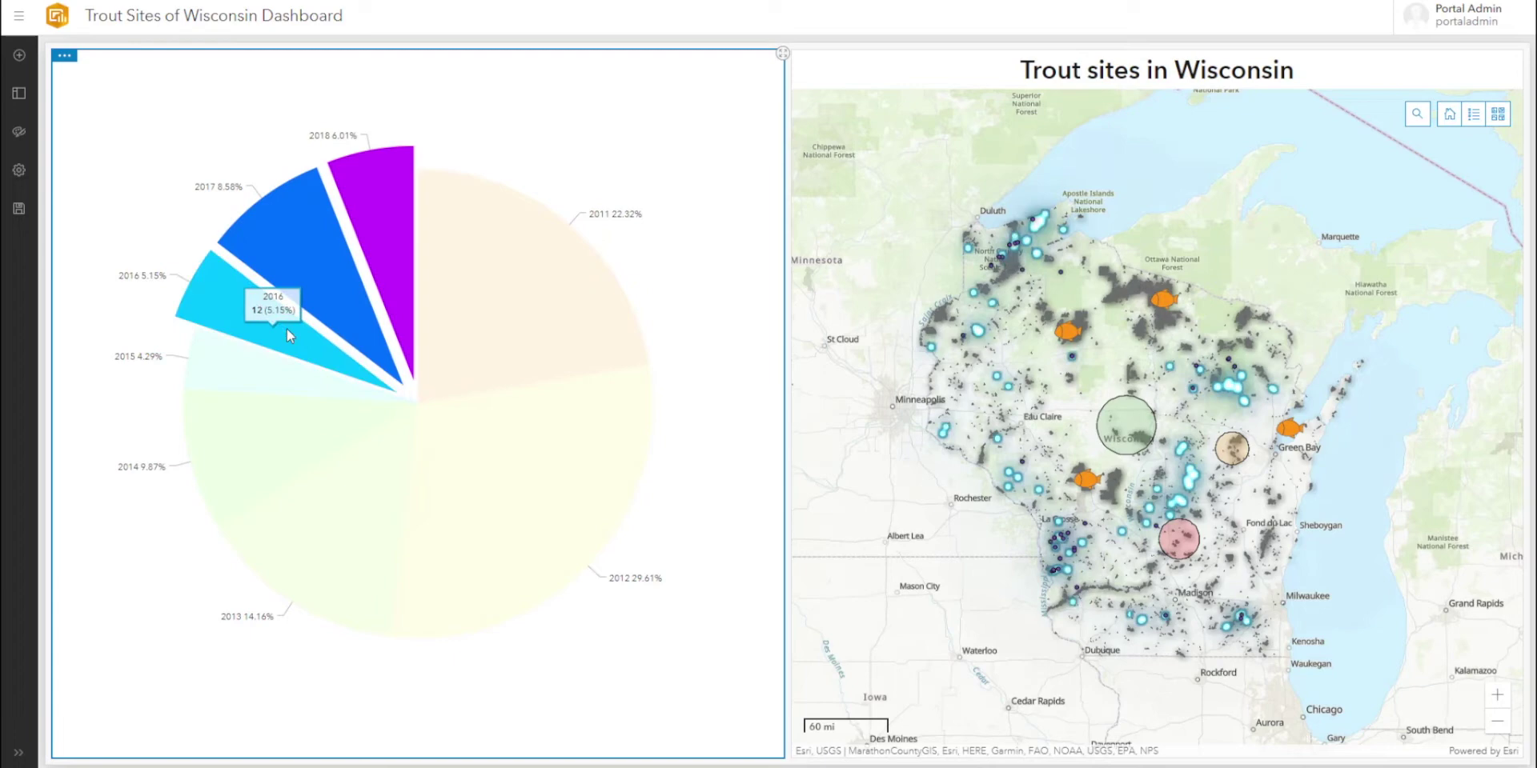
click(287, 328)
click(315, 290)
click(386, 308)
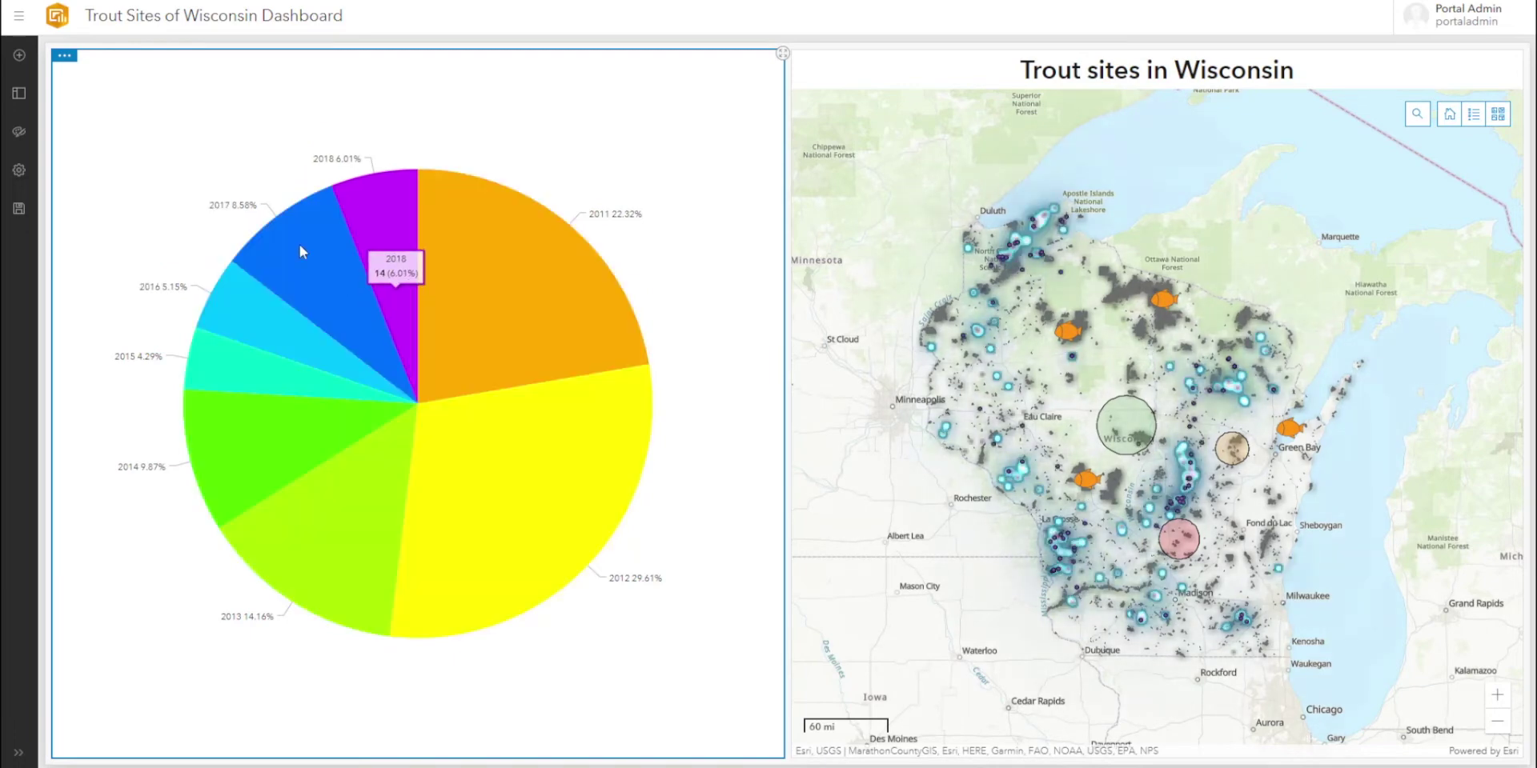
click(19, 56)
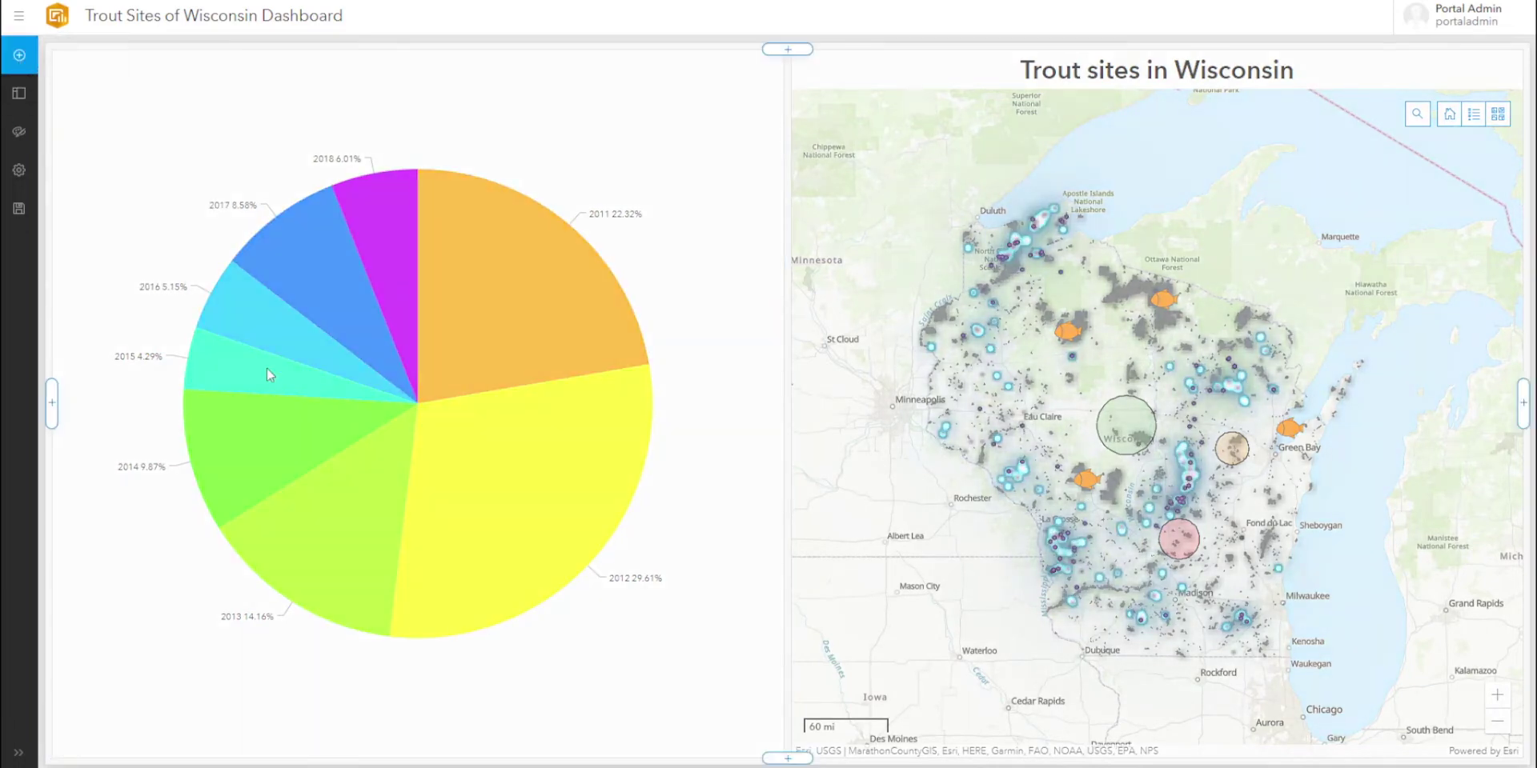
- Add a table based on DNR_Managed_Land_Parcels below the pie chart
click(418, 739)
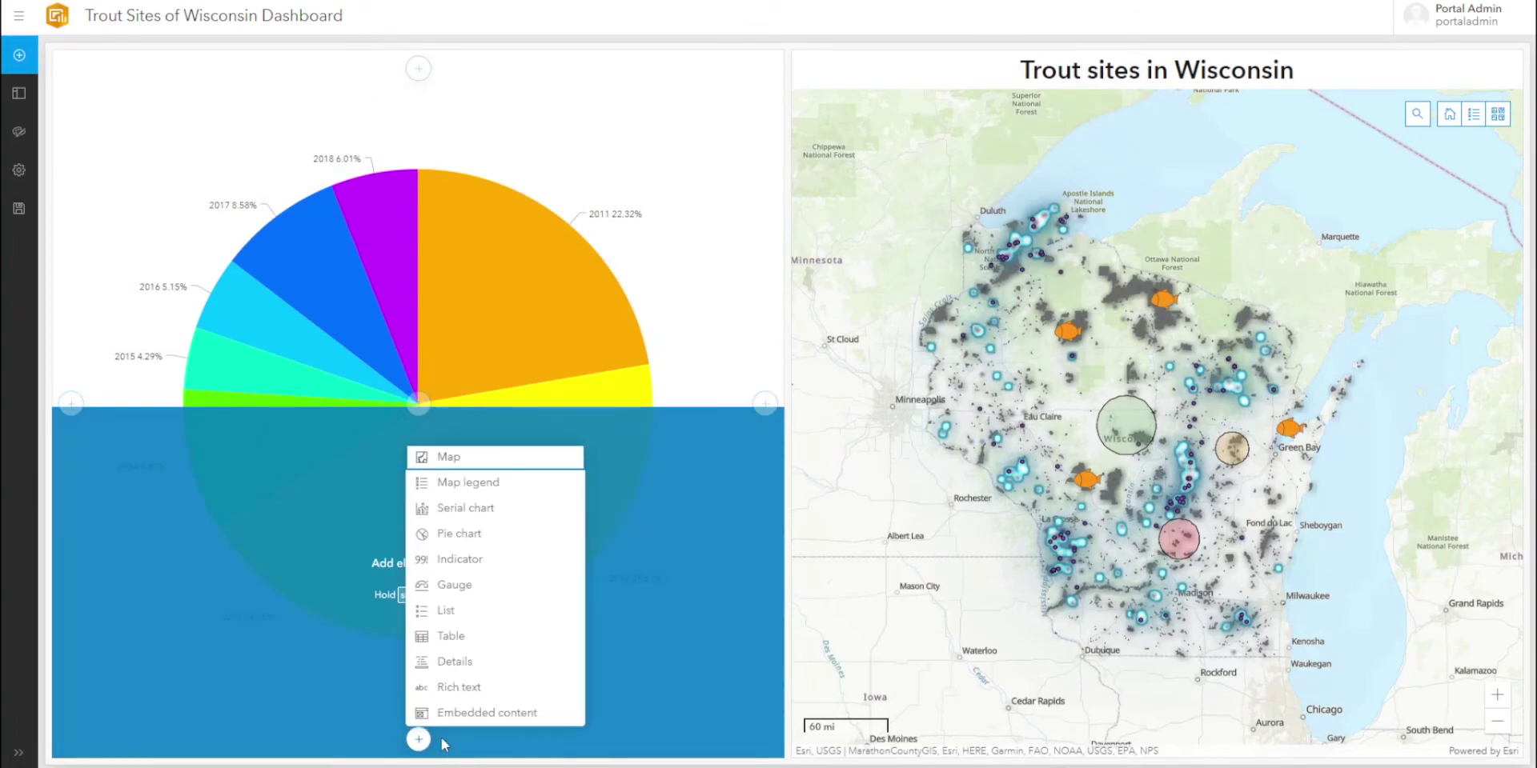
click(457, 637)
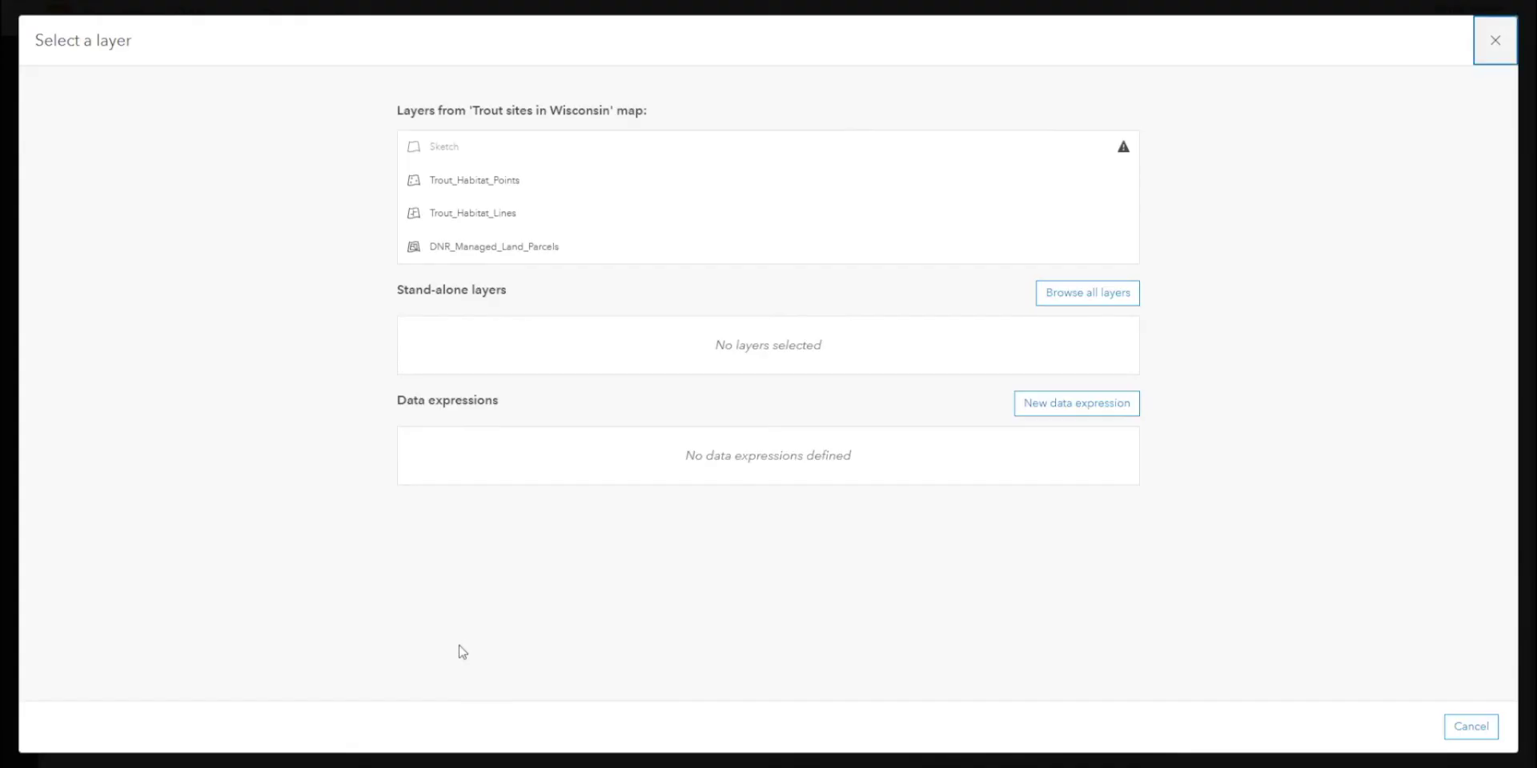
click(512, 247)
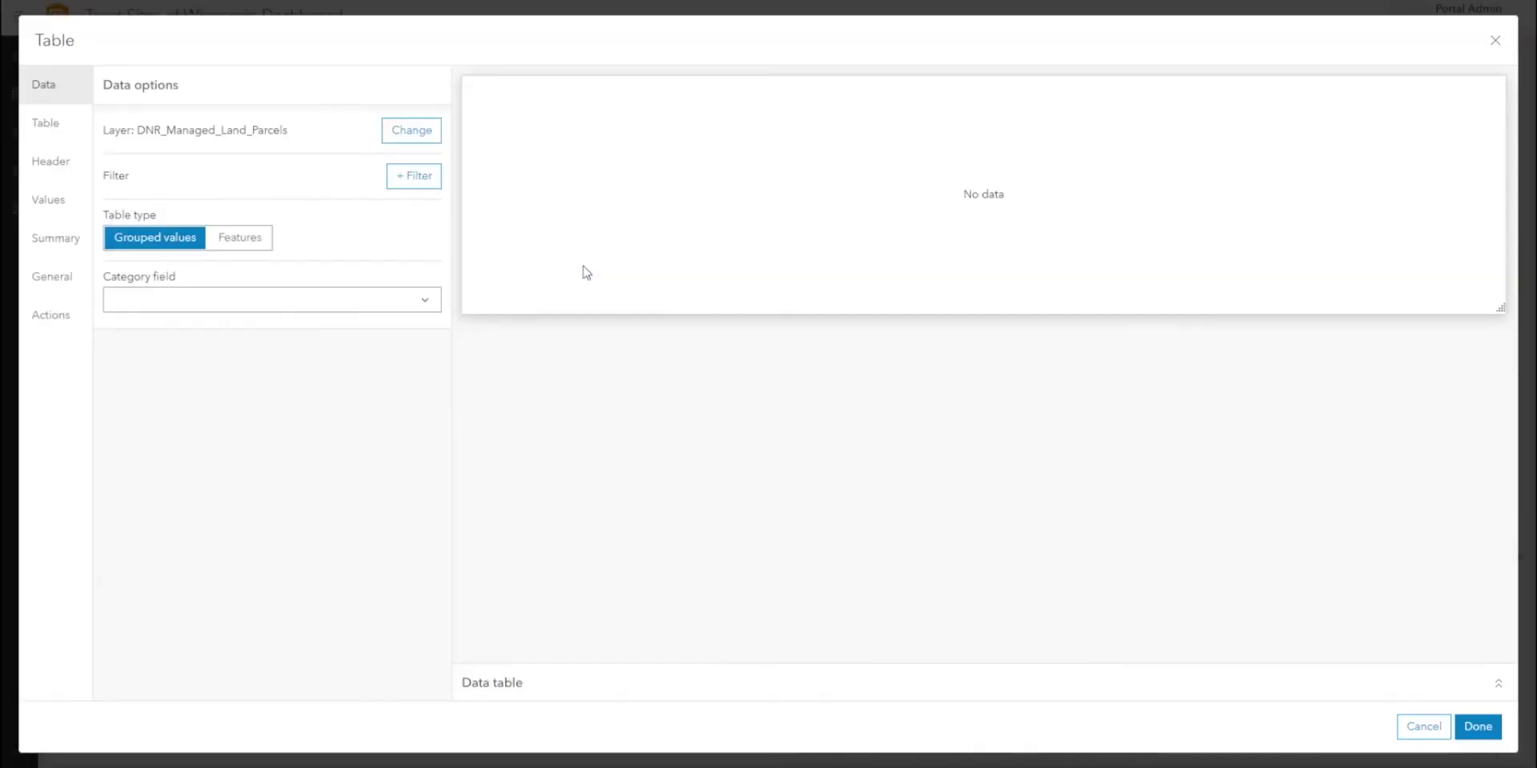
- Group the table rows by PROP_NAME with a TRANS_CONT count column
click(423, 299)
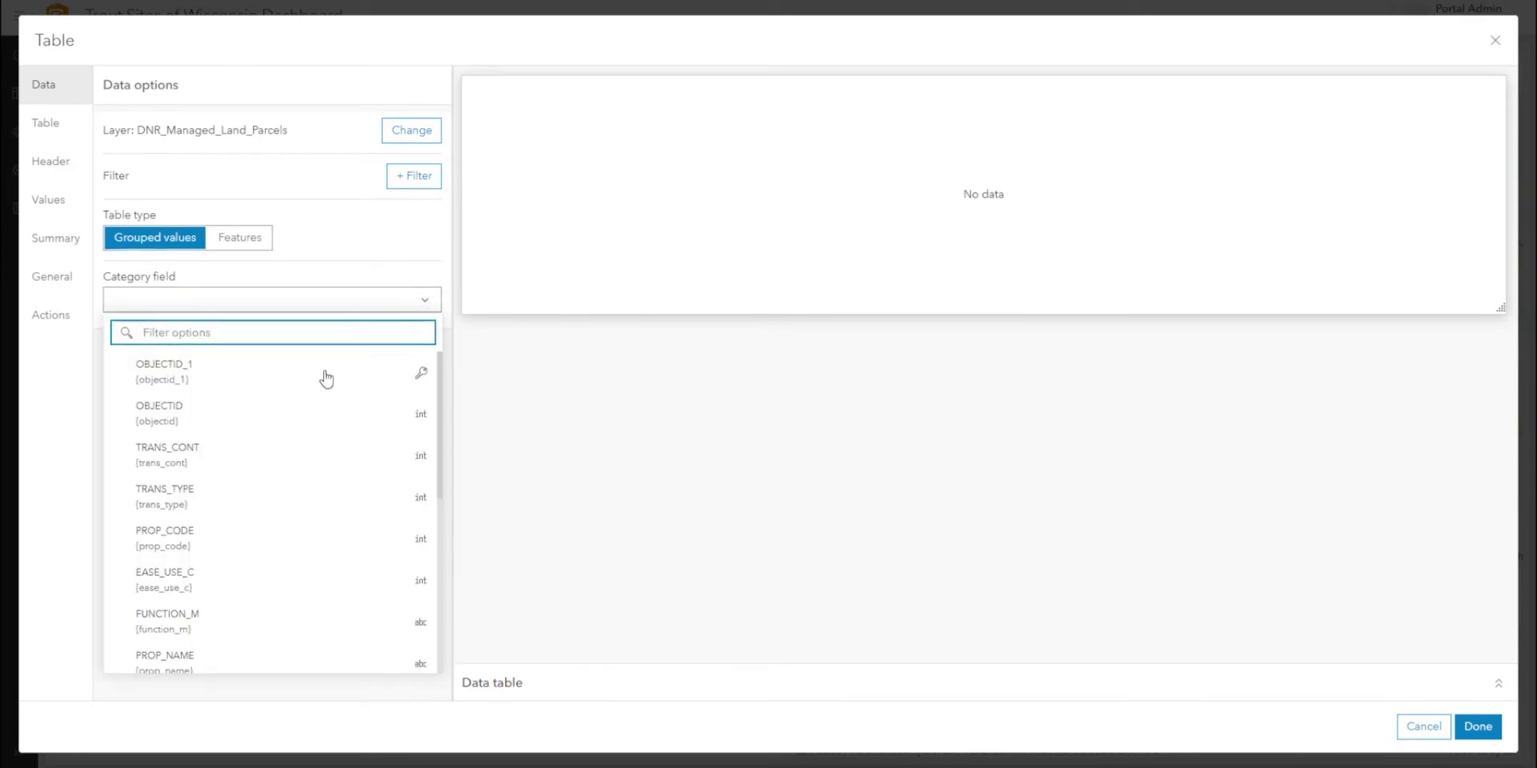
scroll(264, 464, down, 4)
click(239, 501)
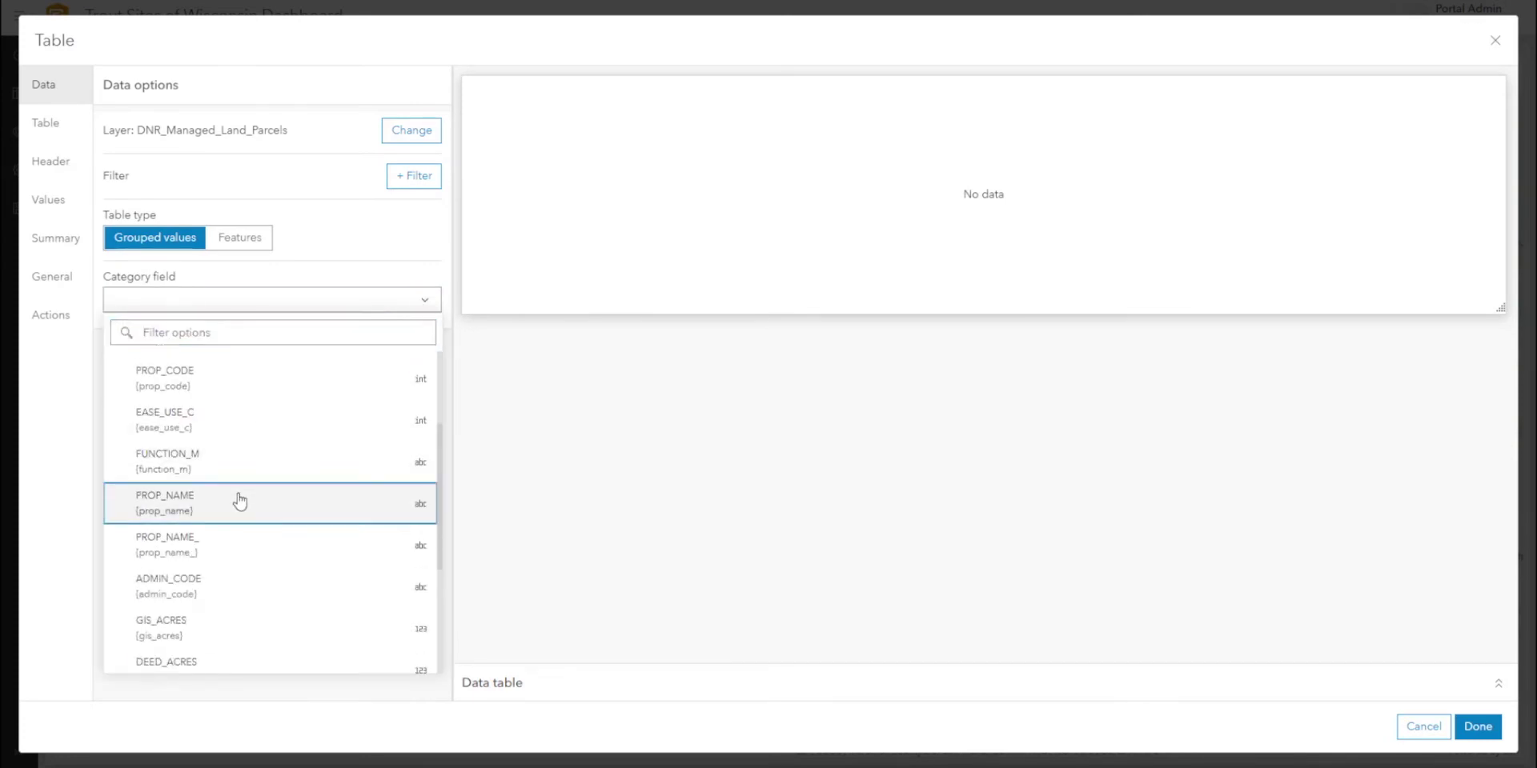
click(239, 501)
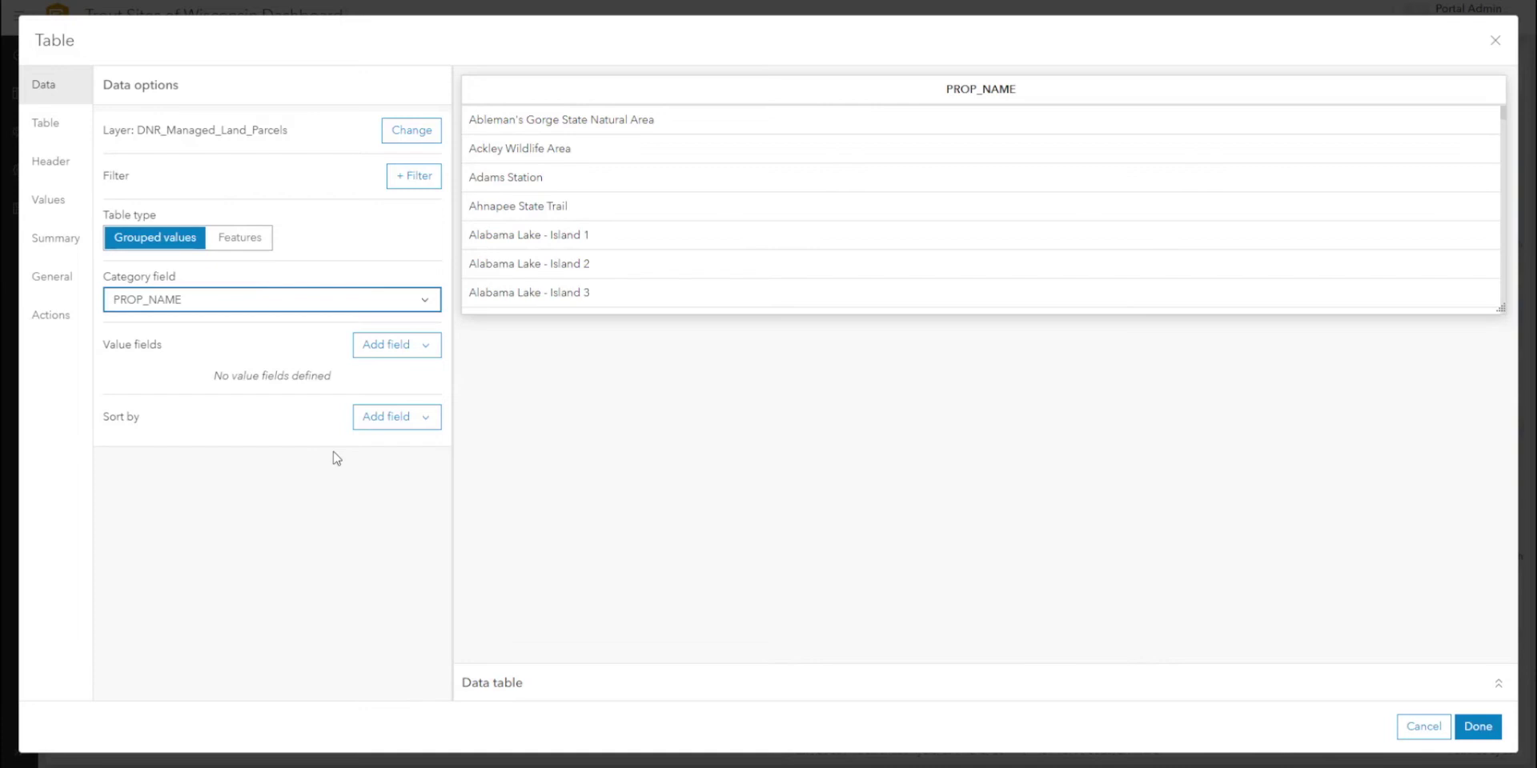
click(422, 346)
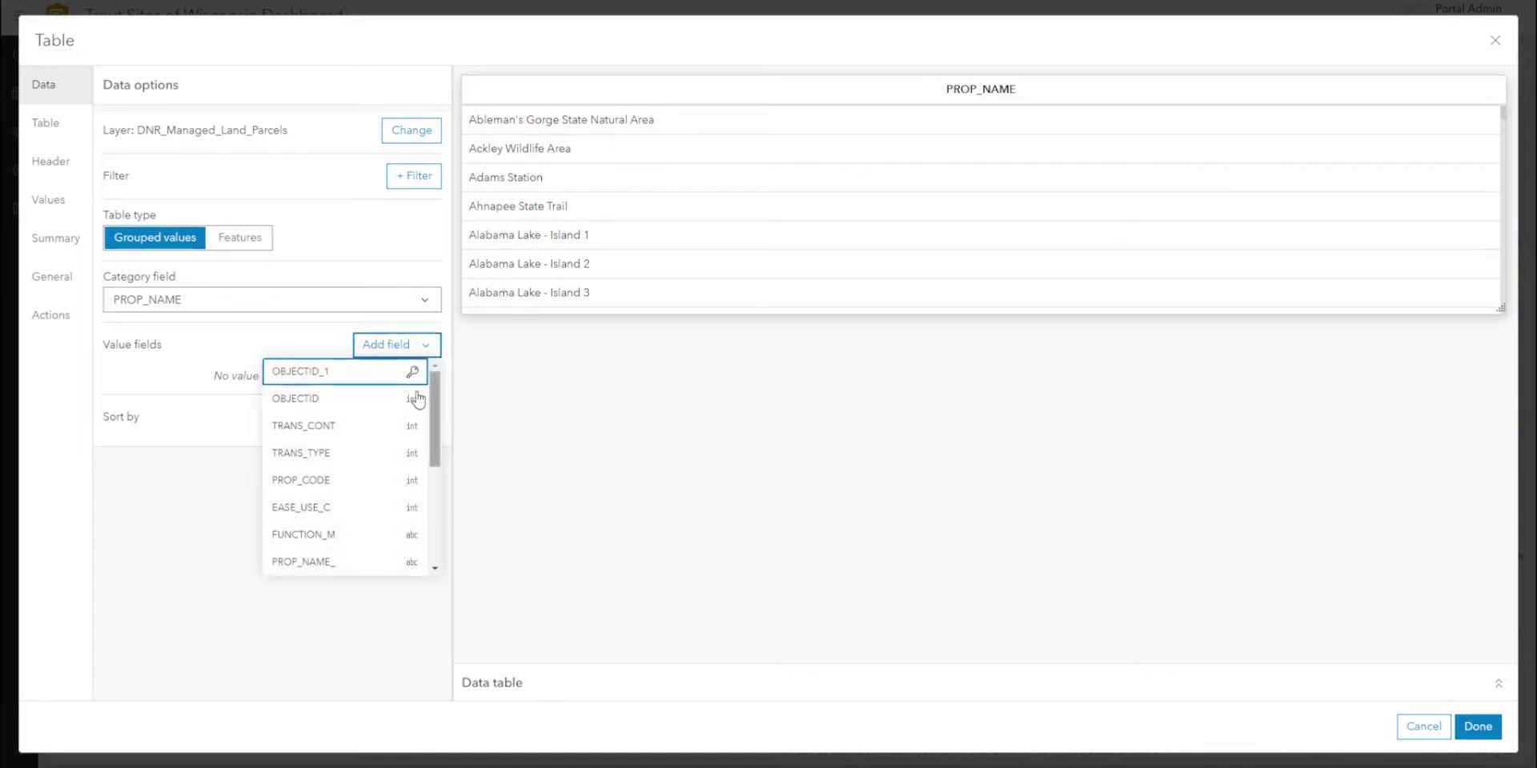
click(359, 435)
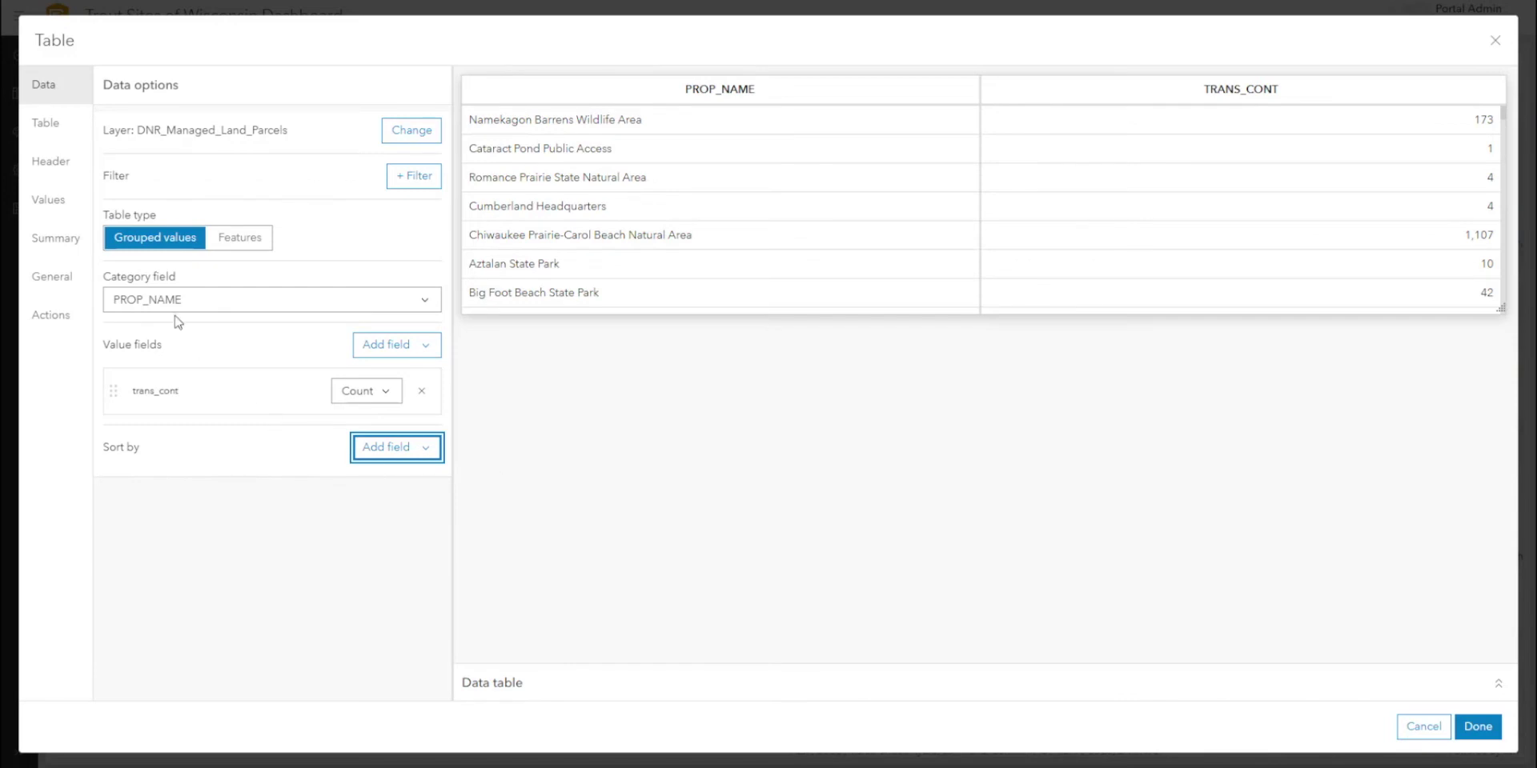
click(52, 129)
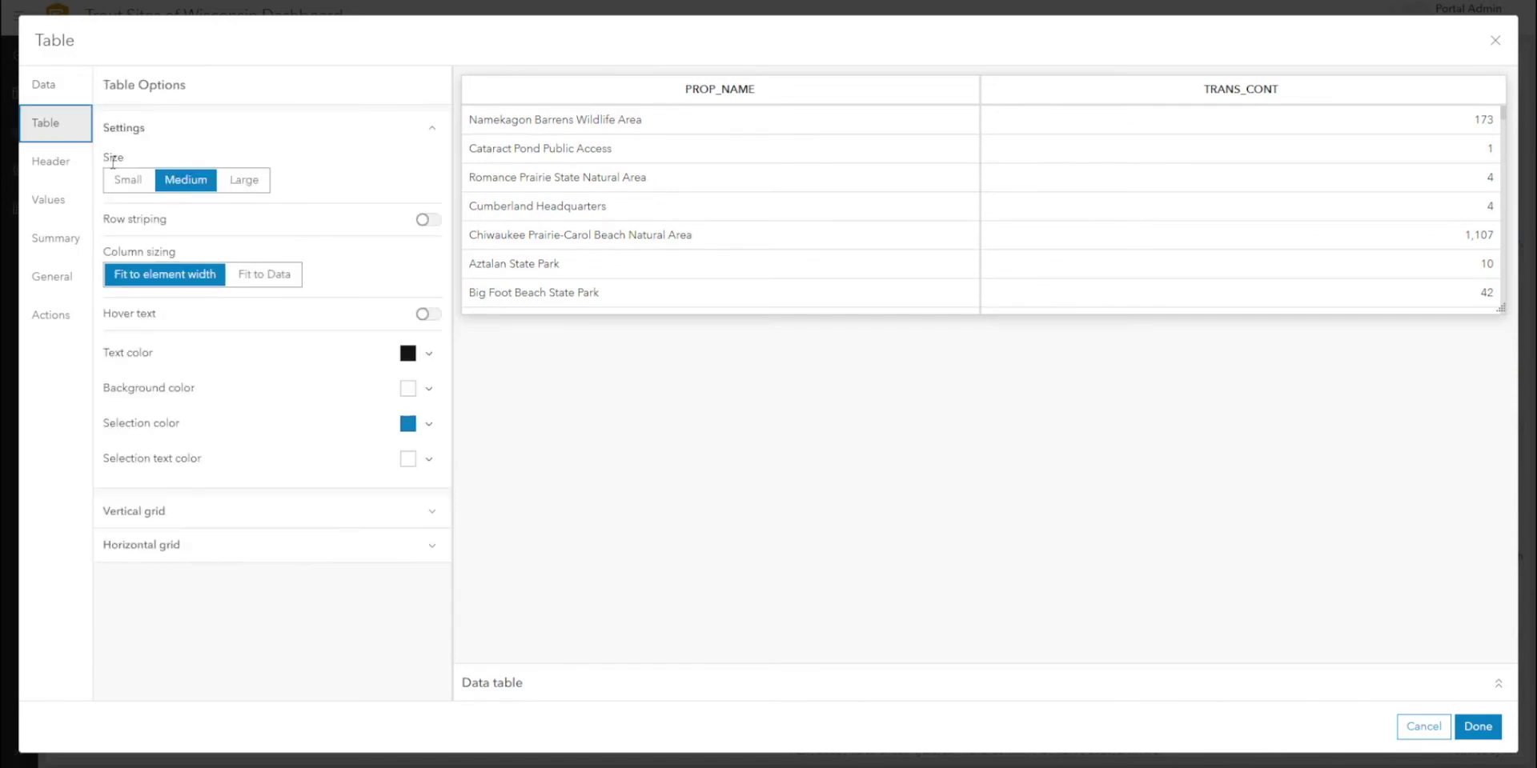
- Stripe alternate rows, keep columns fit to element width, and leave hover text off
click(424, 224)
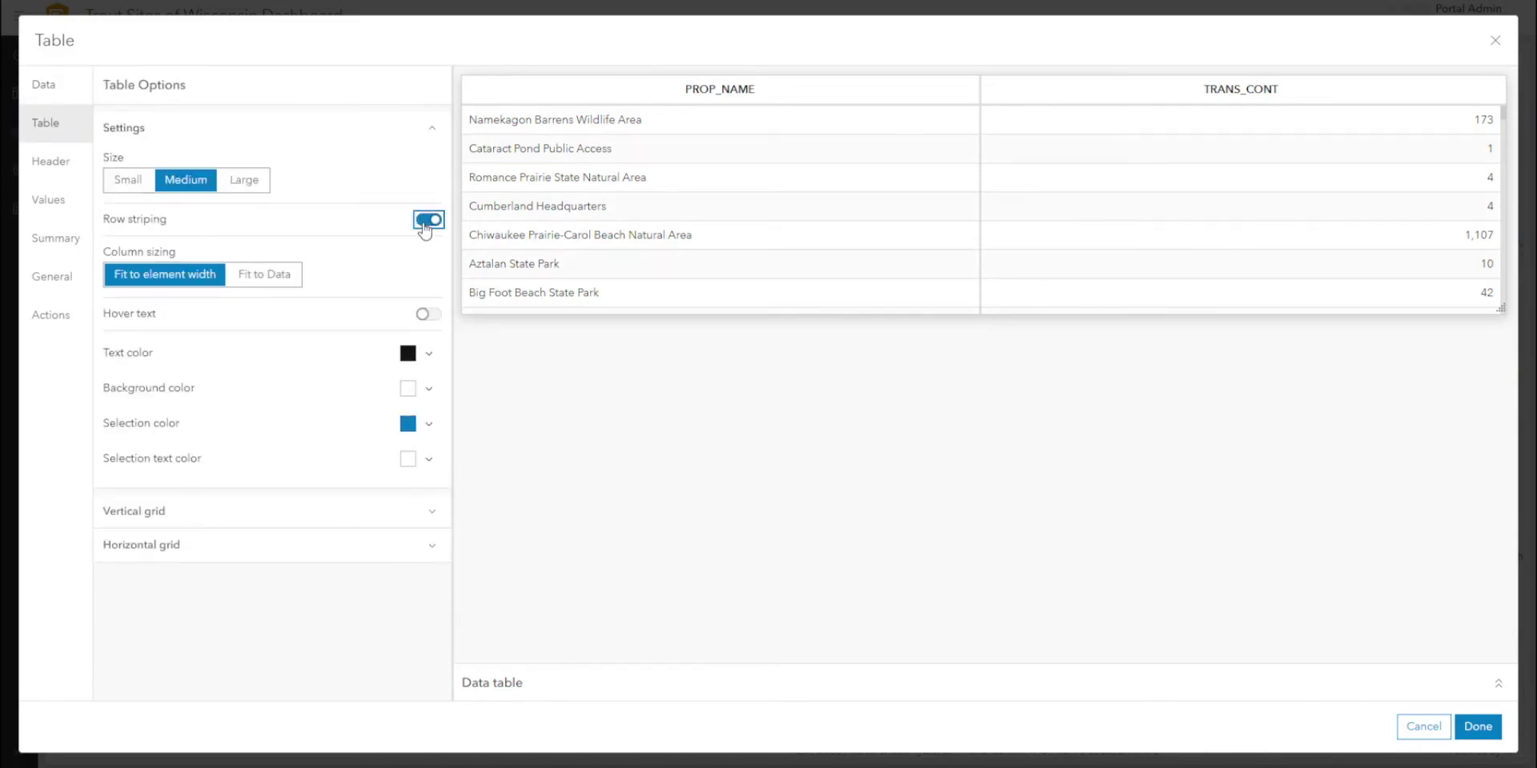
click(271, 282)
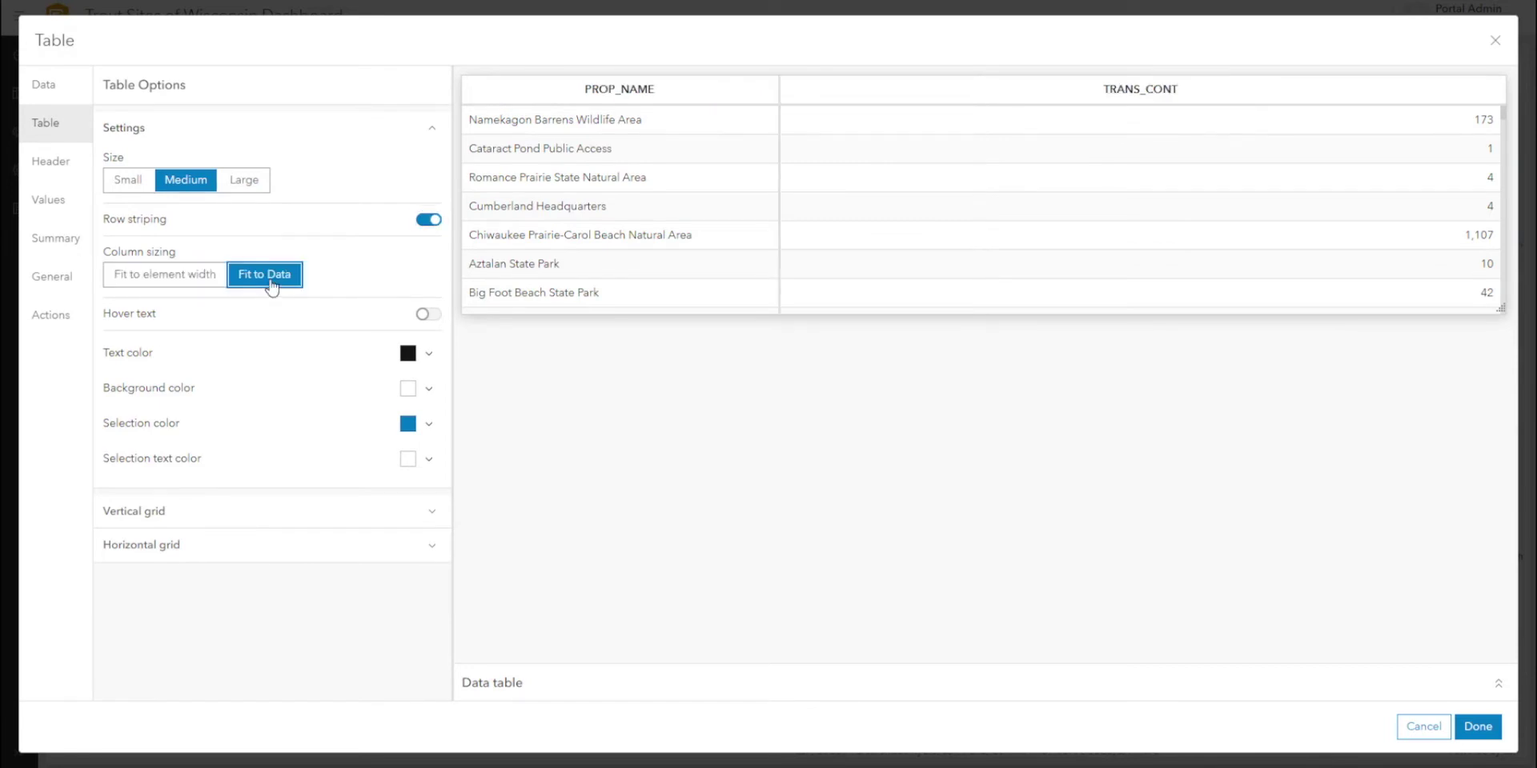
click(207, 274)
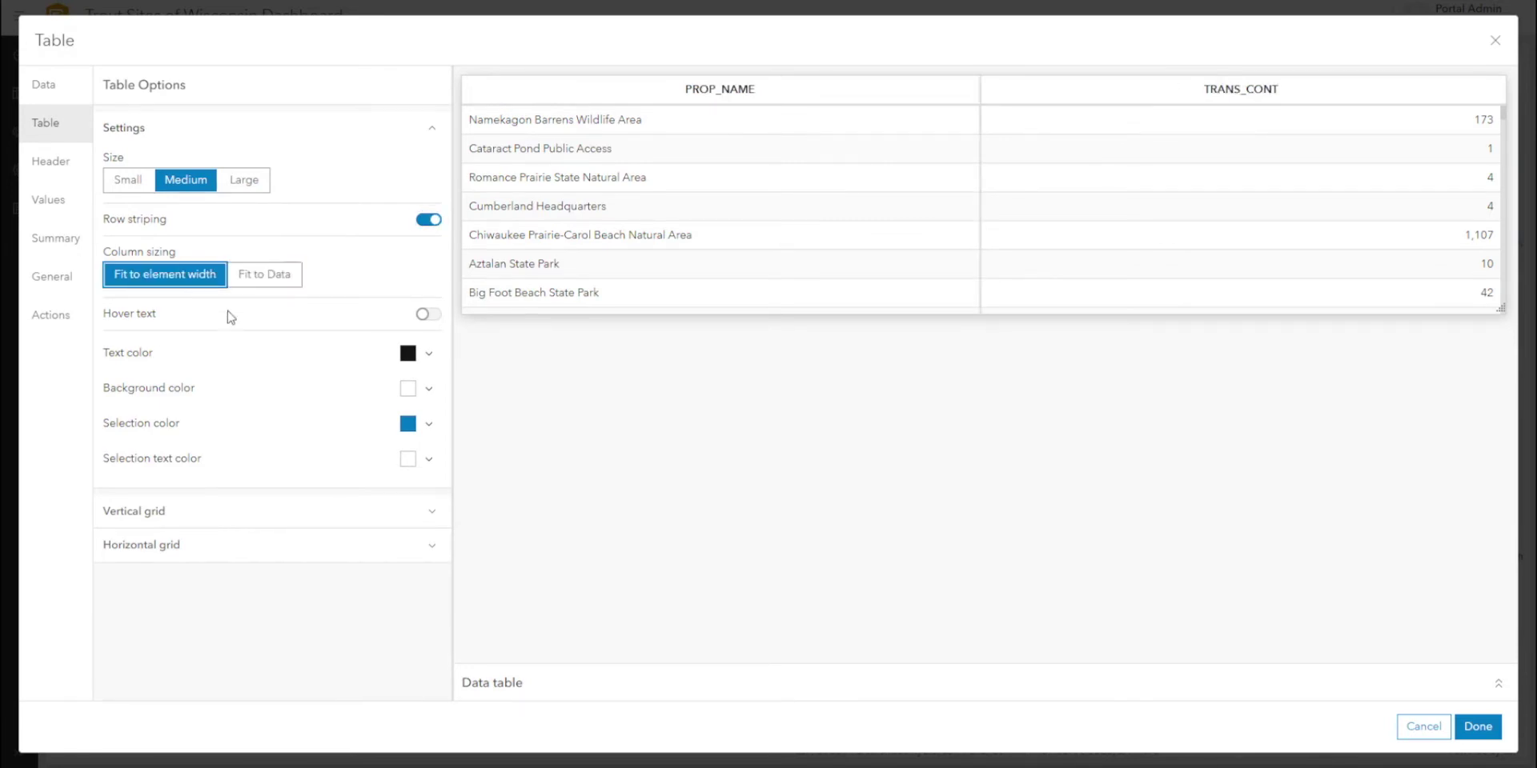
click(423, 315)
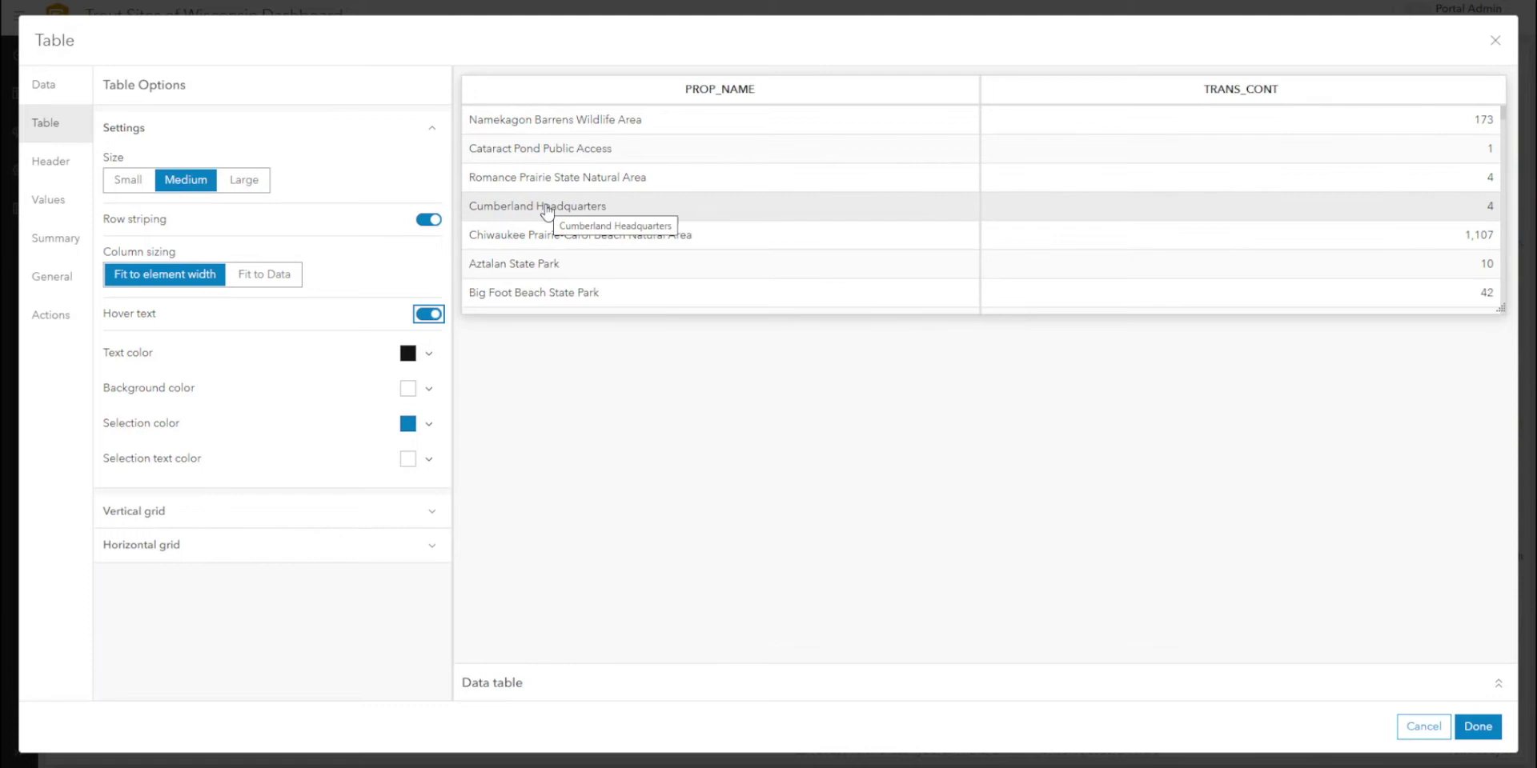
click(428, 314)
- Give the vertical grid lines thickness 10 and pure red colour #ff0000
click(268, 511)
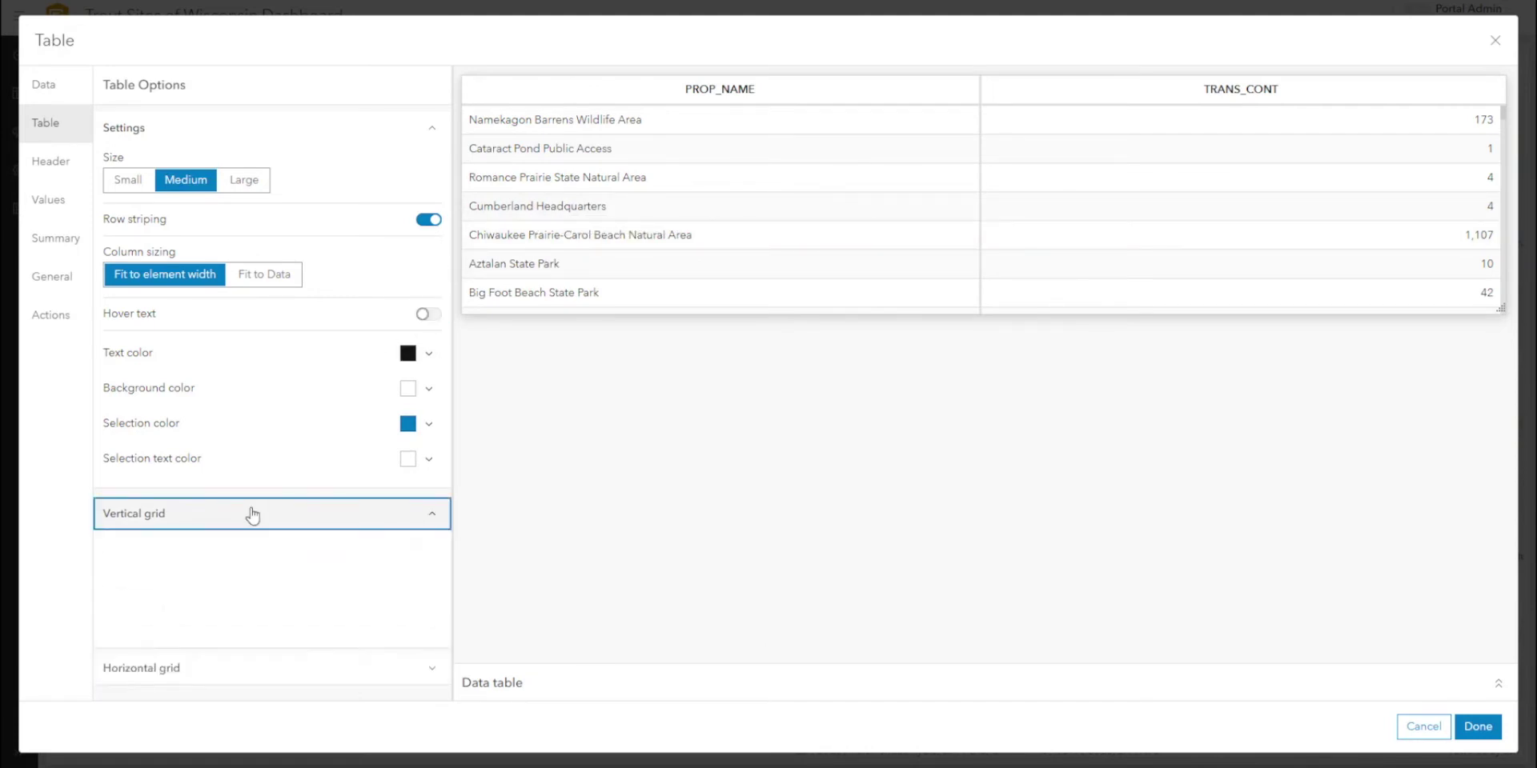
drag(164, 627, 496, 632)
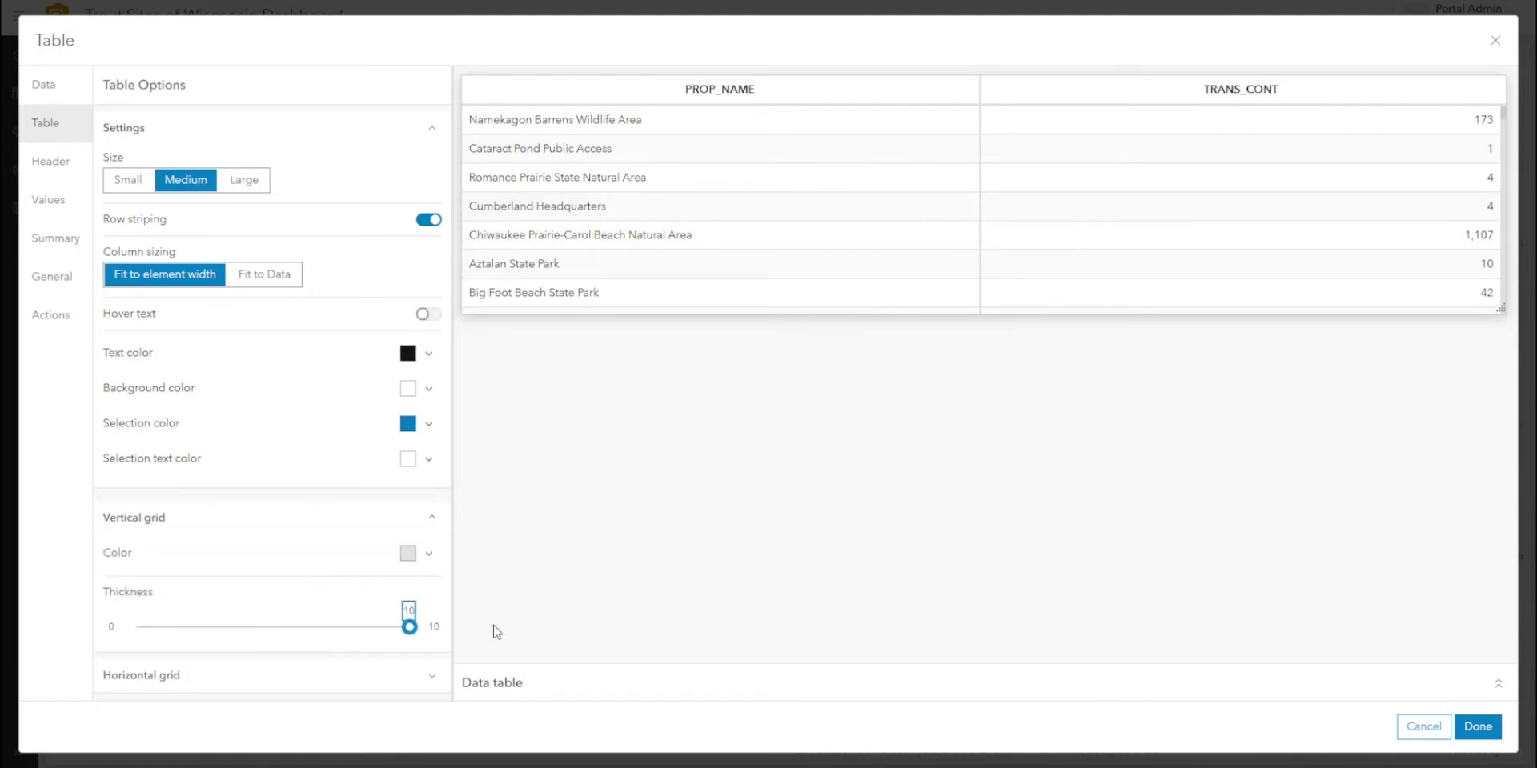
click(429, 553)
drag(488, 298, 535, 240)
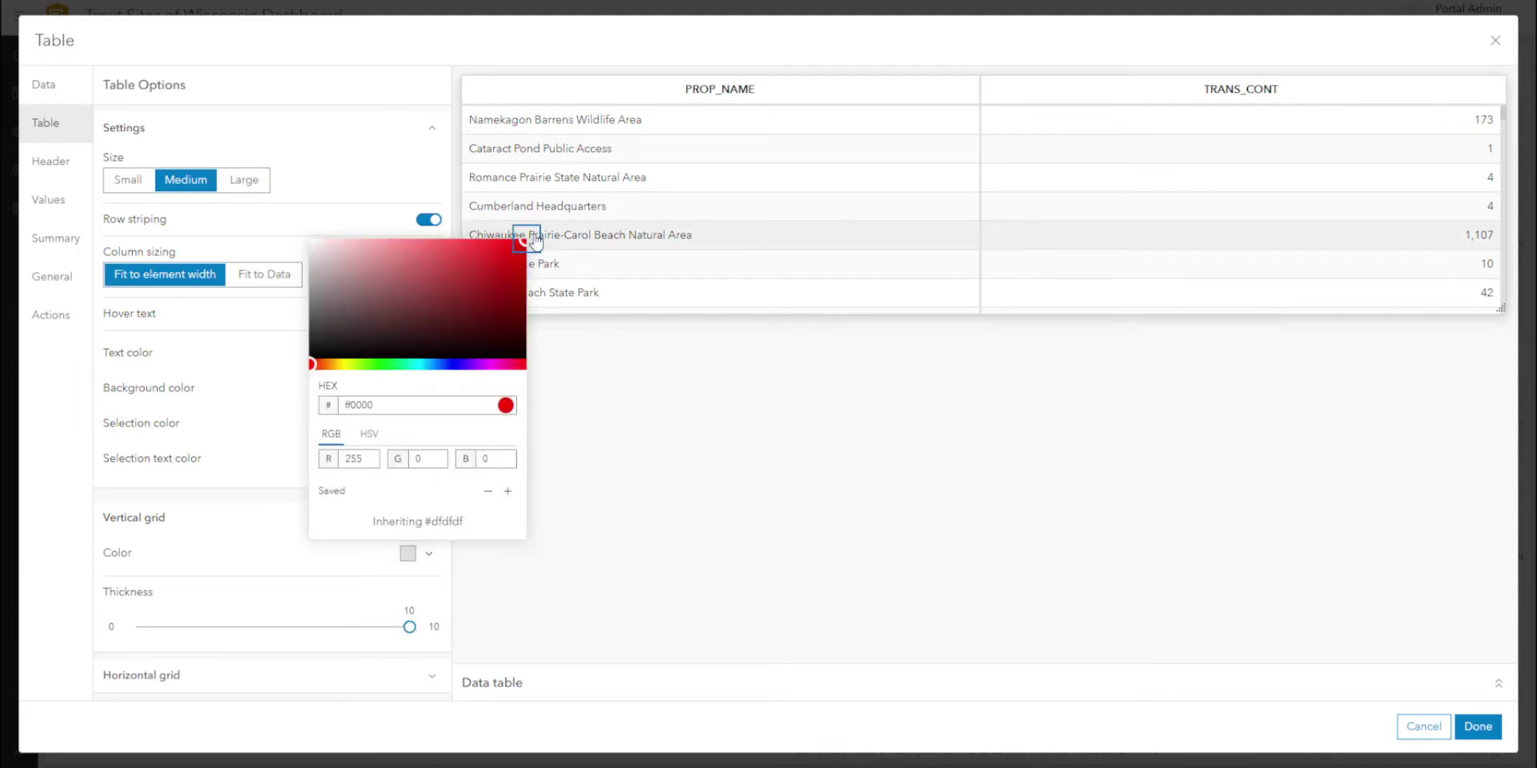
click(374, 473)
- Expand and adjust the horizontal grid settings
scroll(322, 673, down, 1)
click(319, 684)
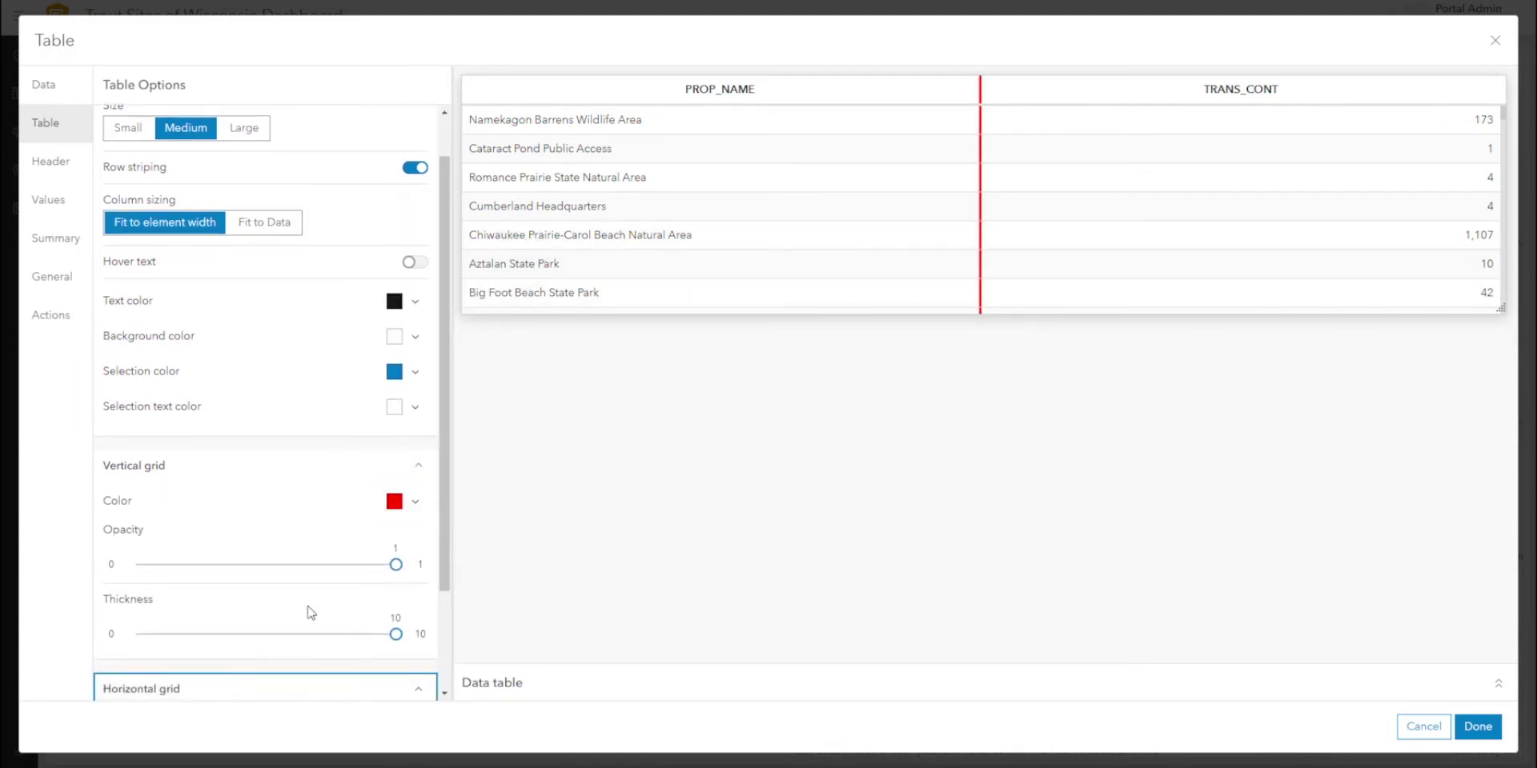
scroll(308, 612, down, 2)
mouse_move(164, 669)
mouse_down()
mouse_move(279, 681)
mouse_move(109, 676)
mouse_move(163, 668)
mouse_up()
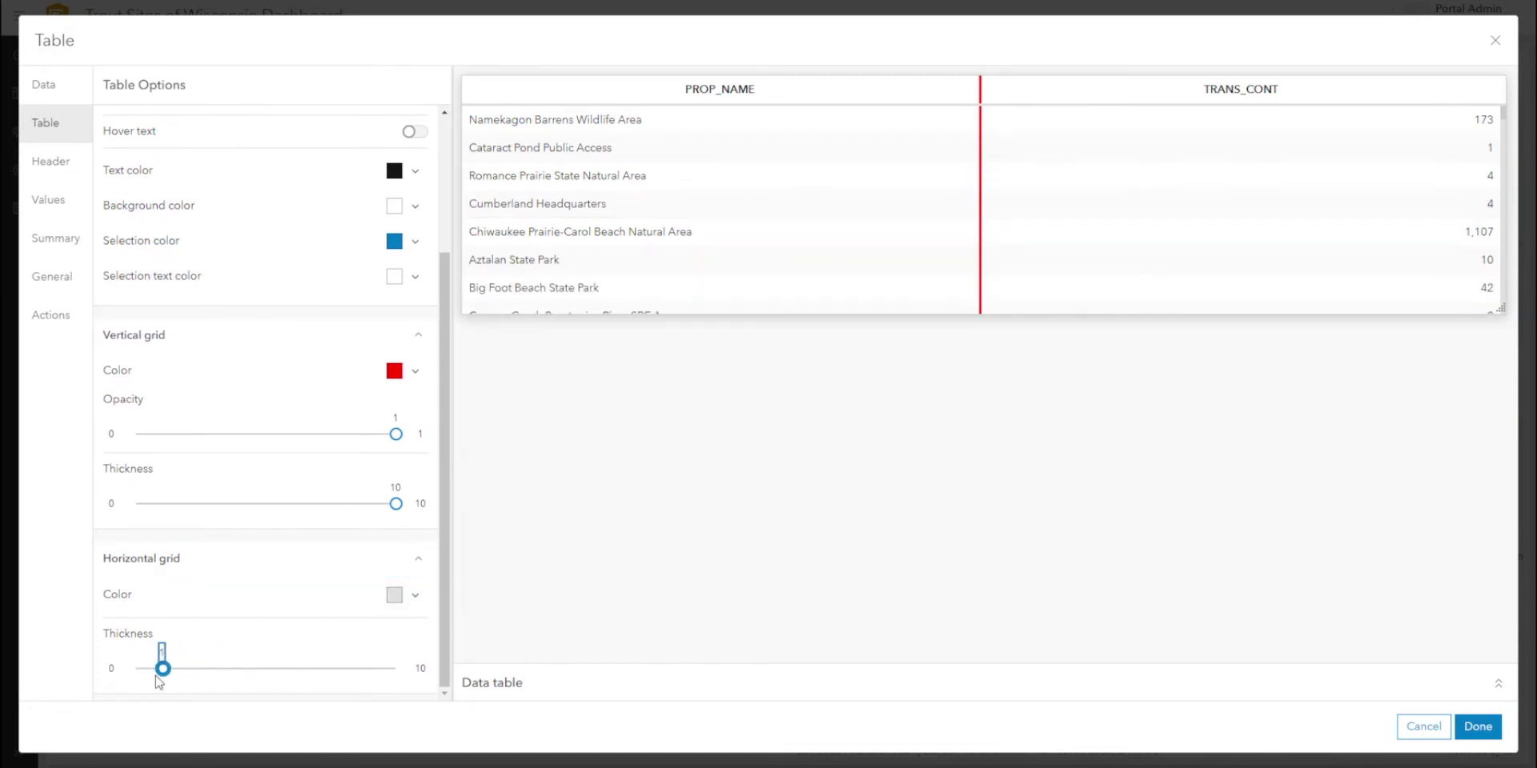
click(67, 170)
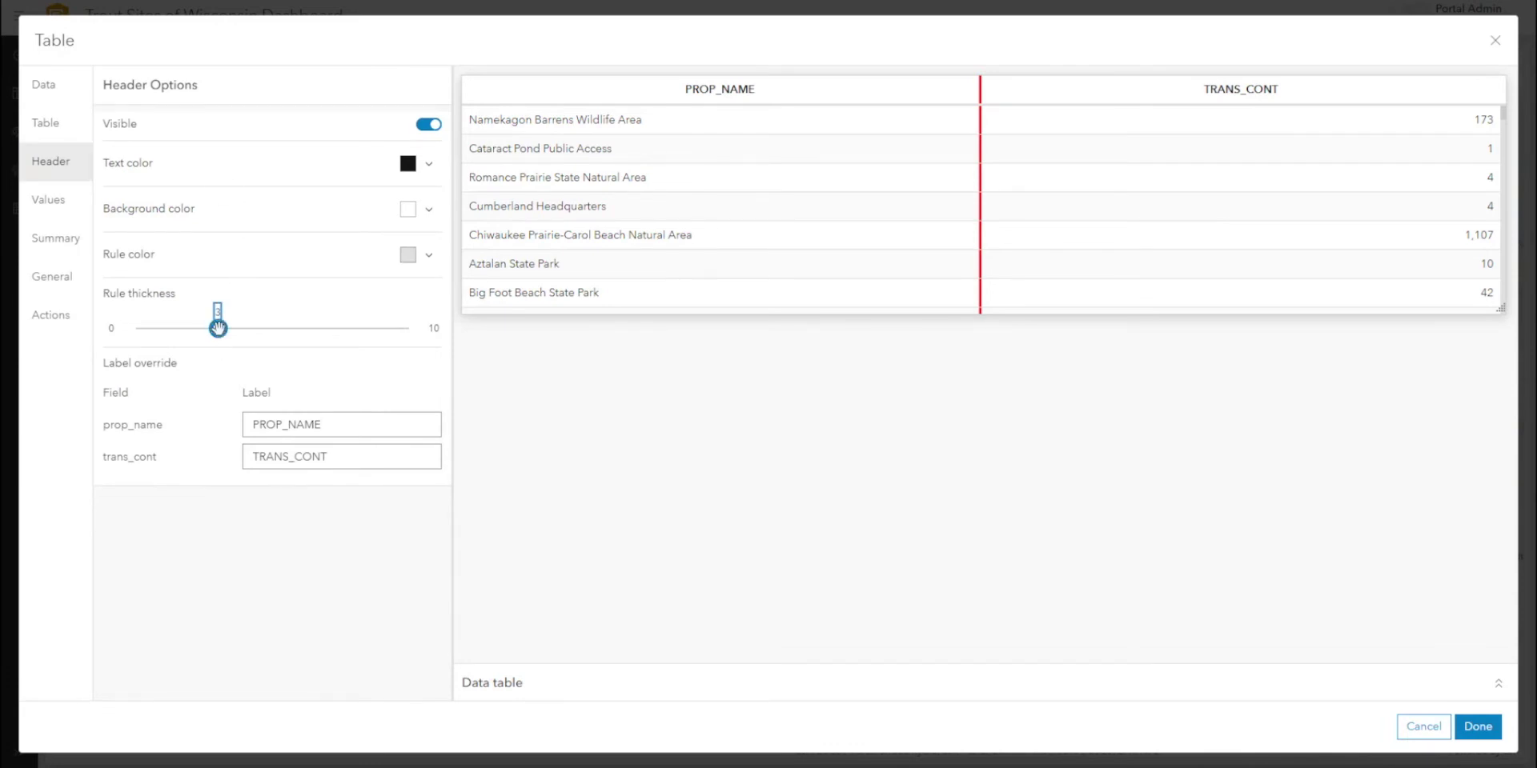
- Set the header rule thickness to 2, keep the summary row hidden, and show last-update text
drag(218, 328, 191, 328)
click(50, 207)
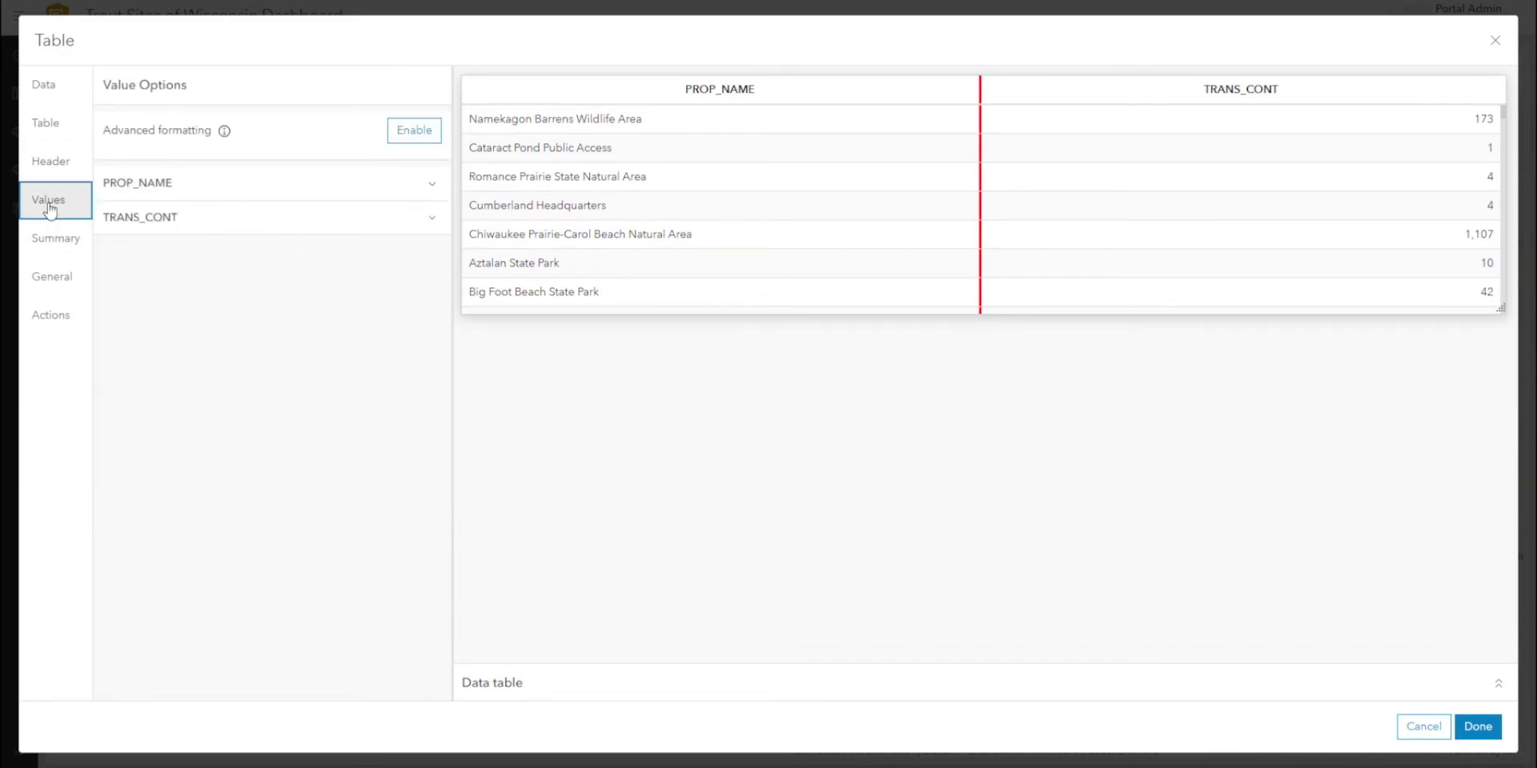
click(50, 248)
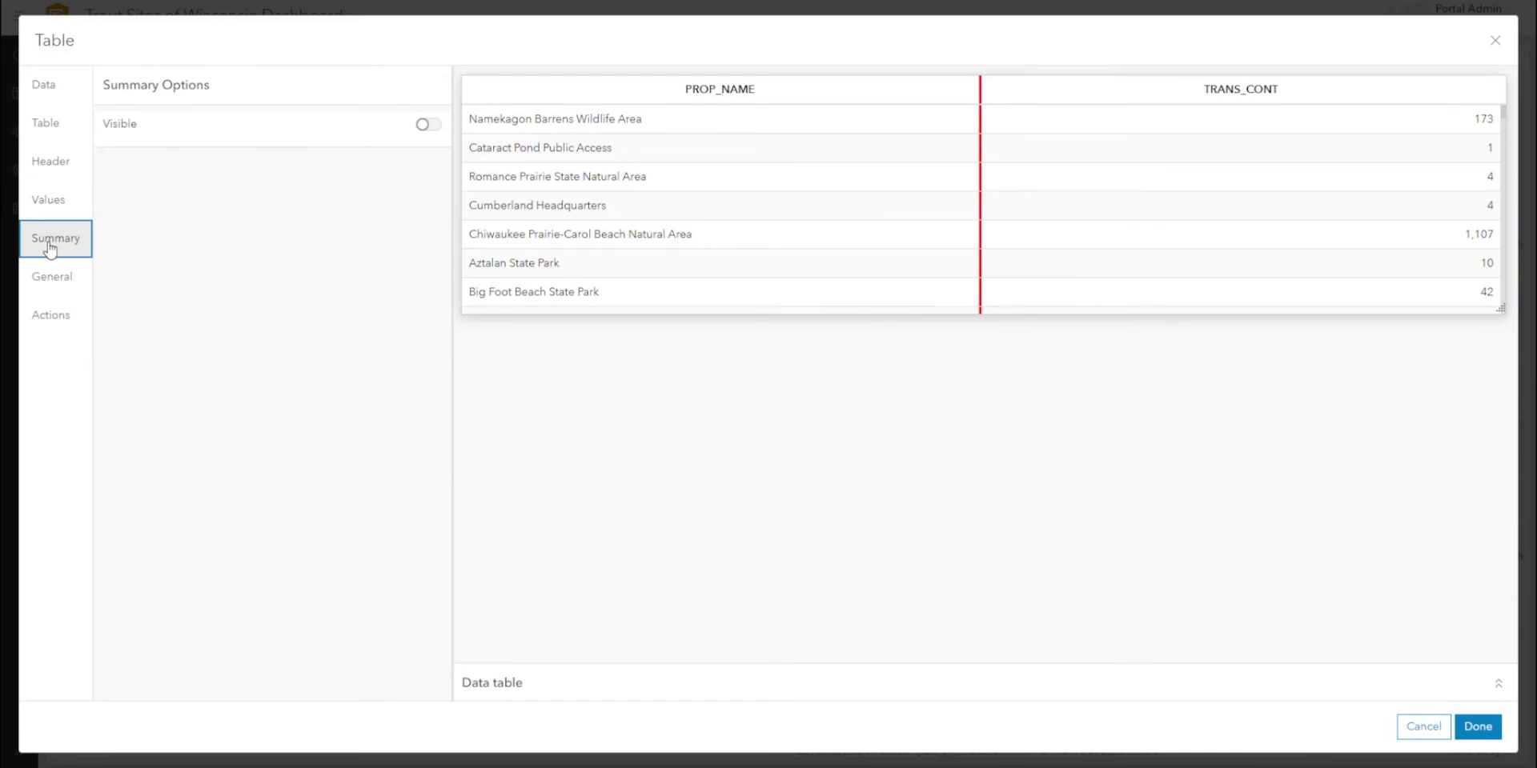
click(429, 124)
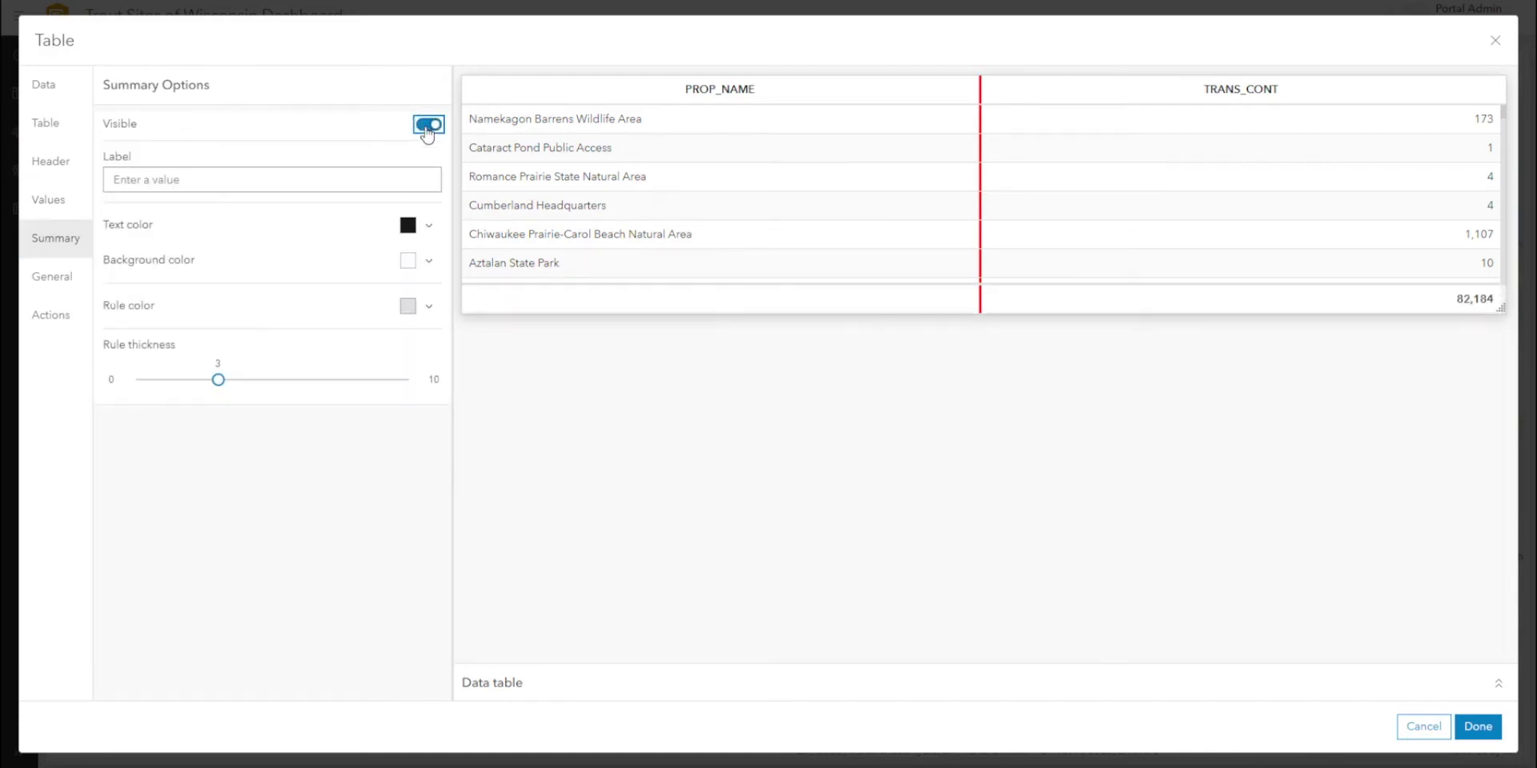
click(428, 124)
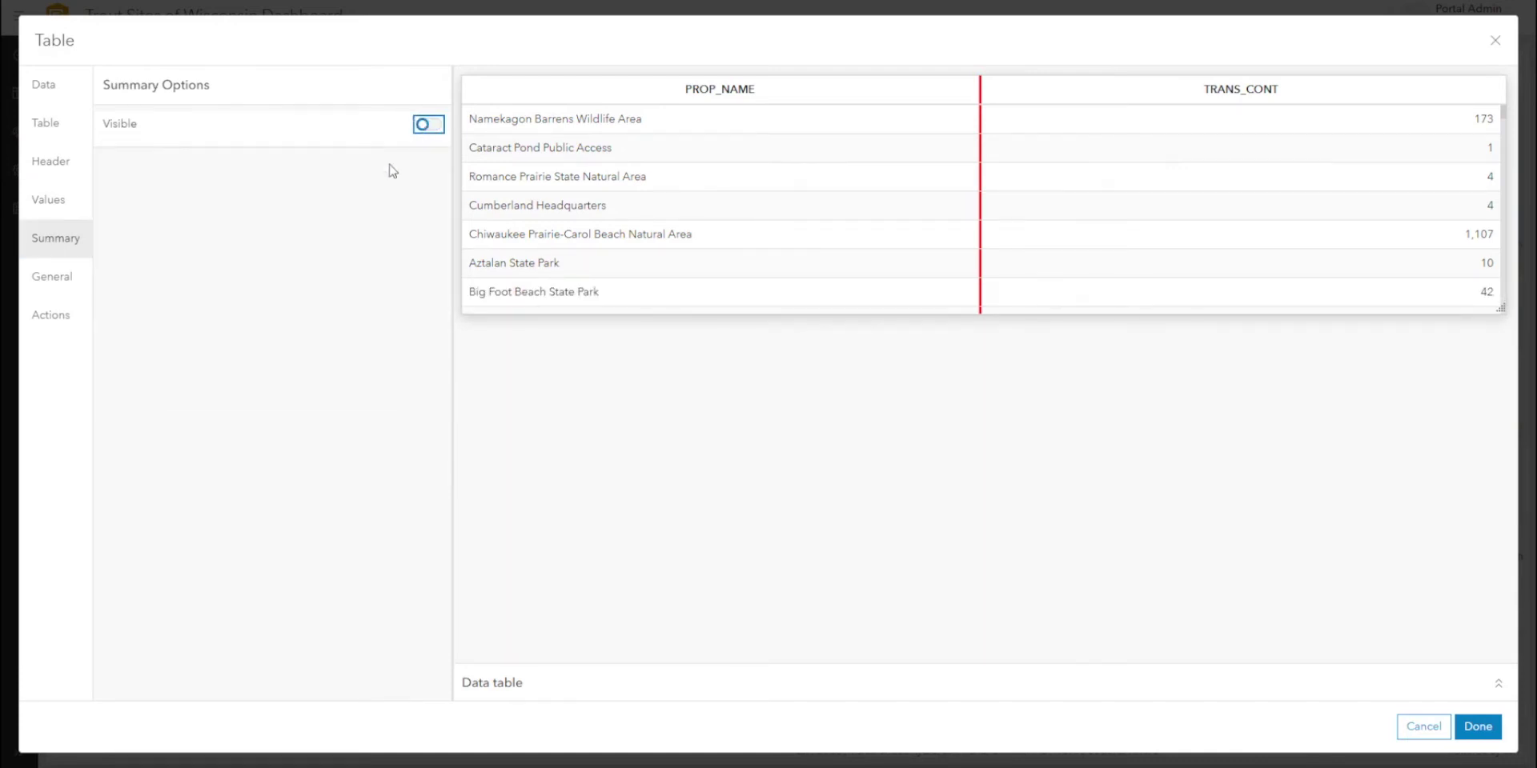
click(52, 280)
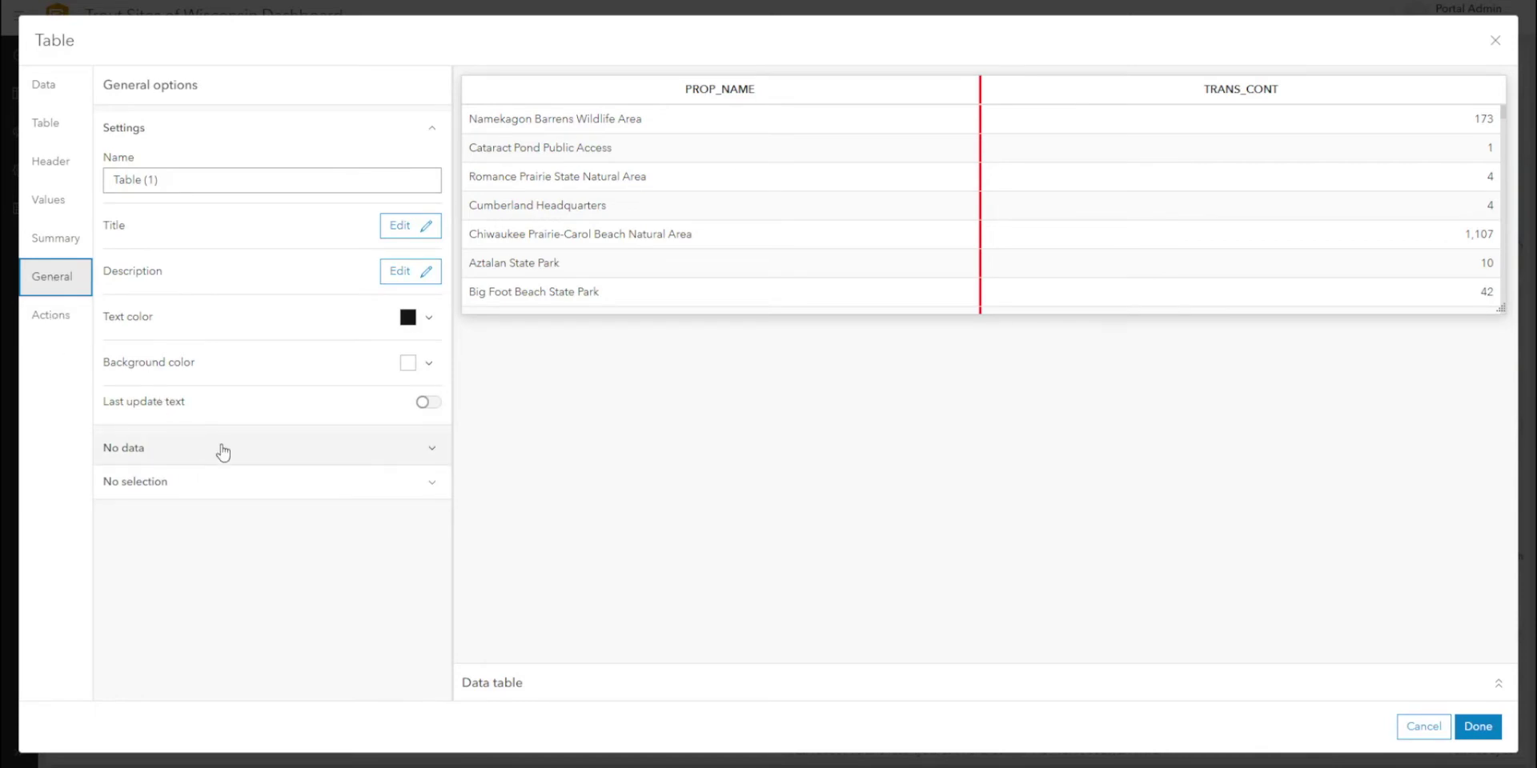
click(430, 404)
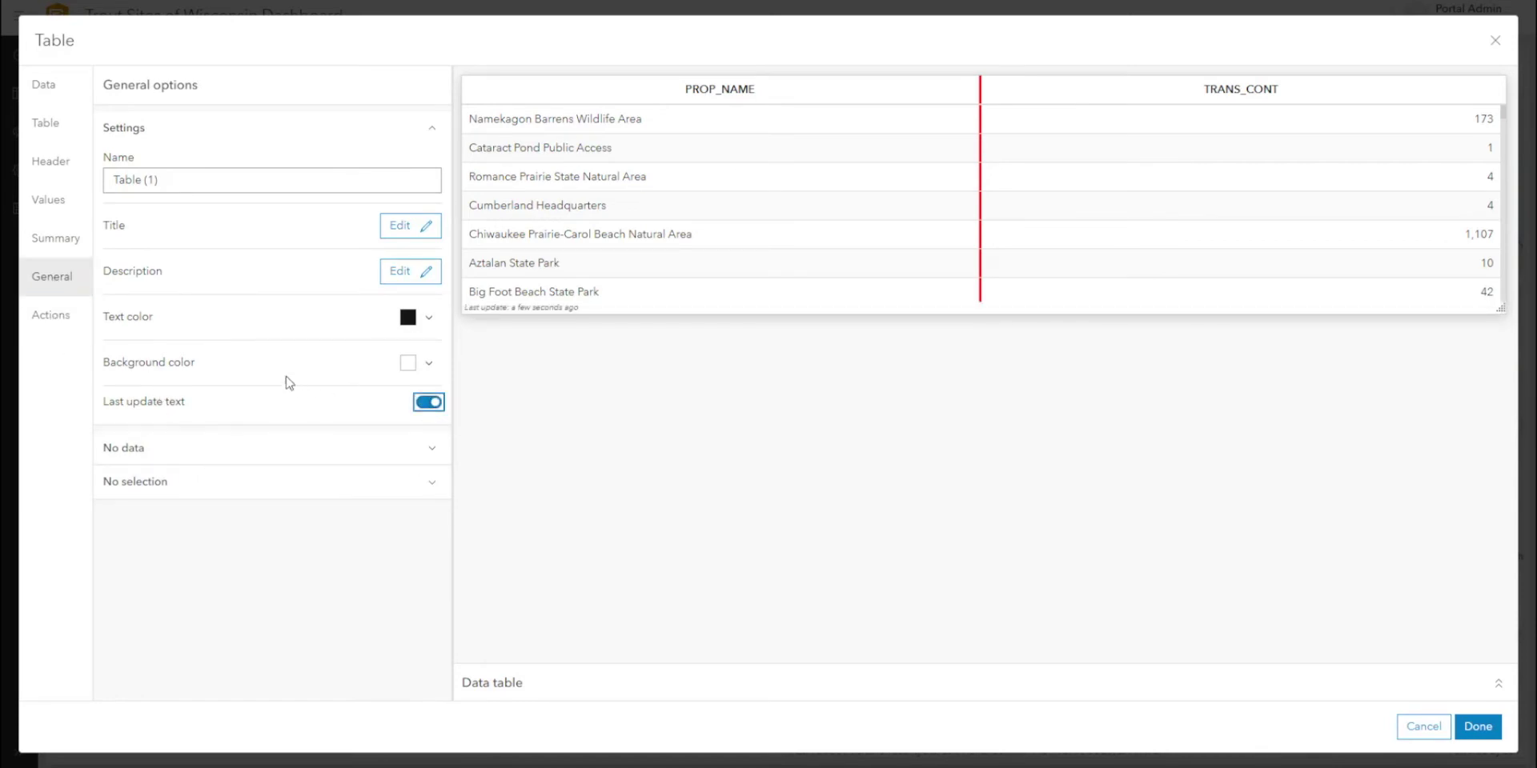
- Allow multiple row selection and make selections filter only the DNR_Managed_Land_Parcels layer
click(49, 316)
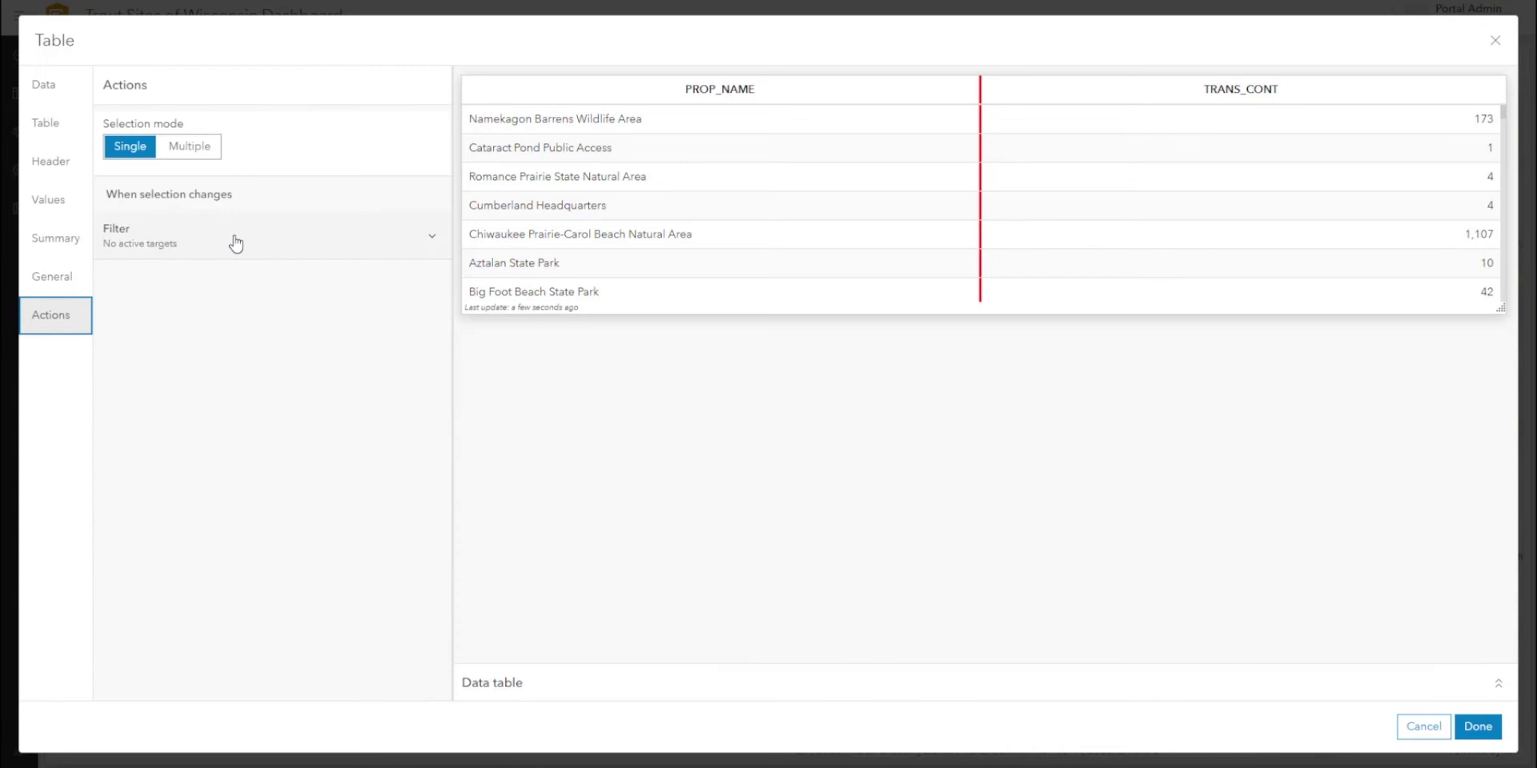
click(194, 149)
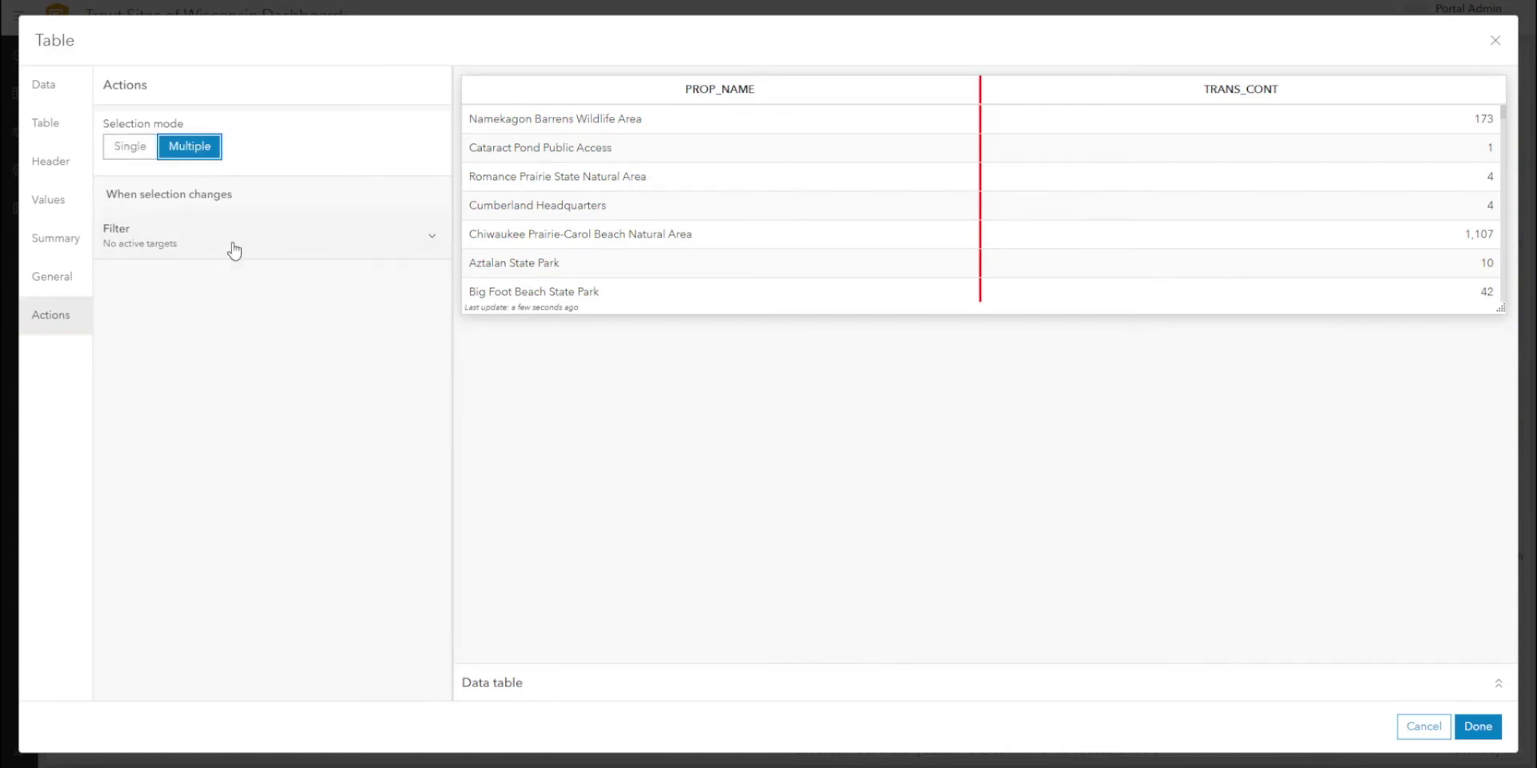
click(260, 240)
click(431, 279)
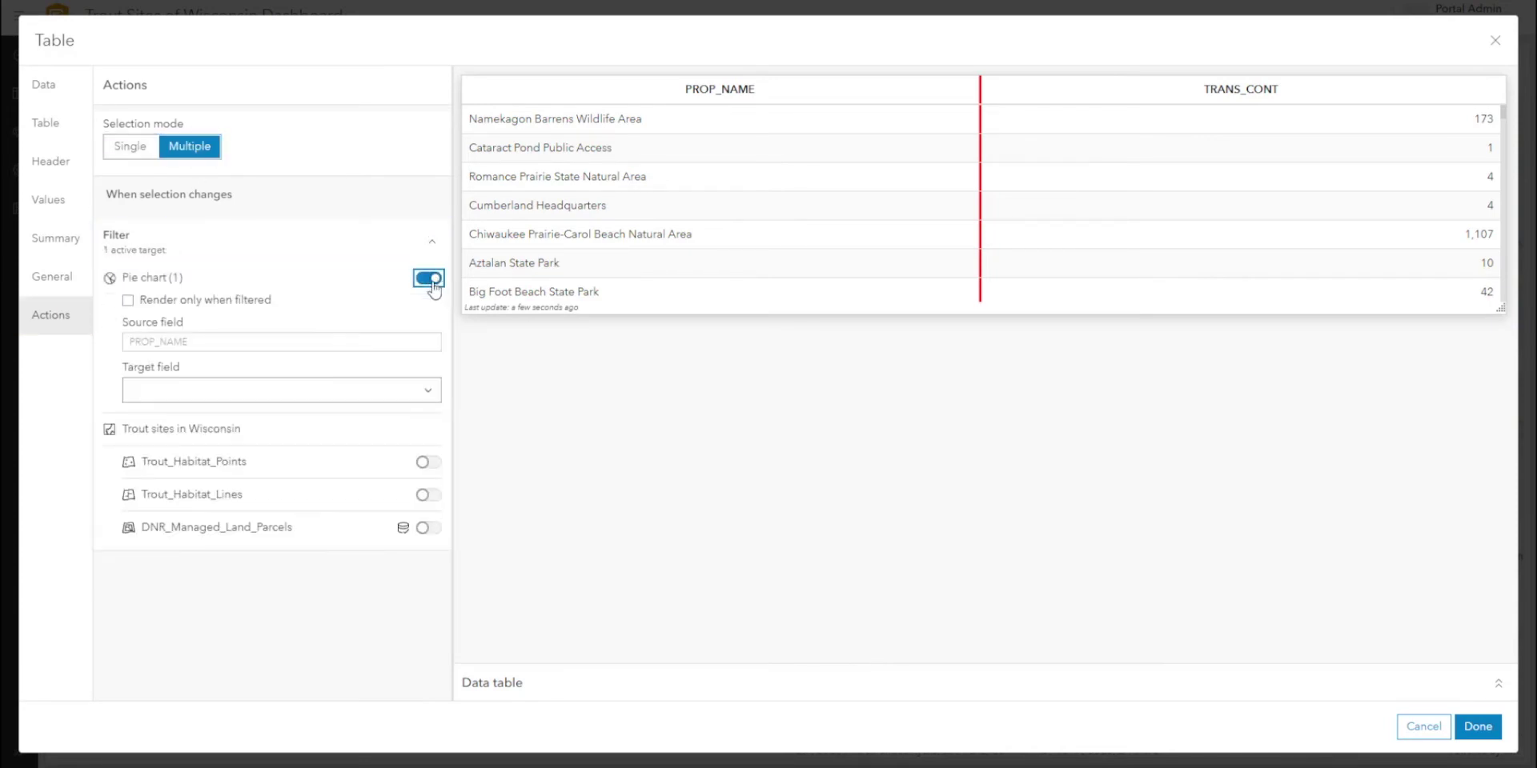
click(431, 279)
click(426, 410)
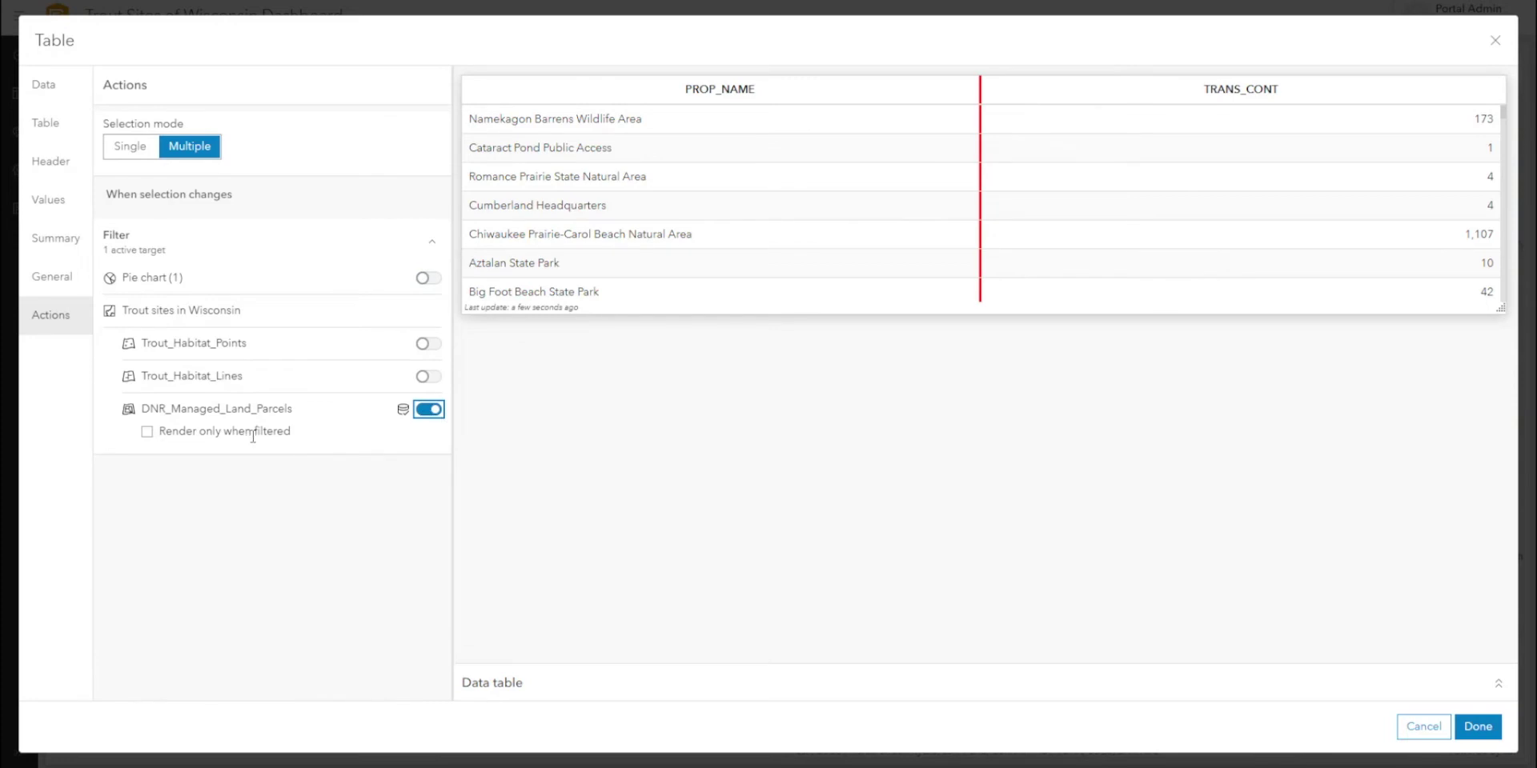
- Apply the table settings and show the map legend
click(1465, 728)
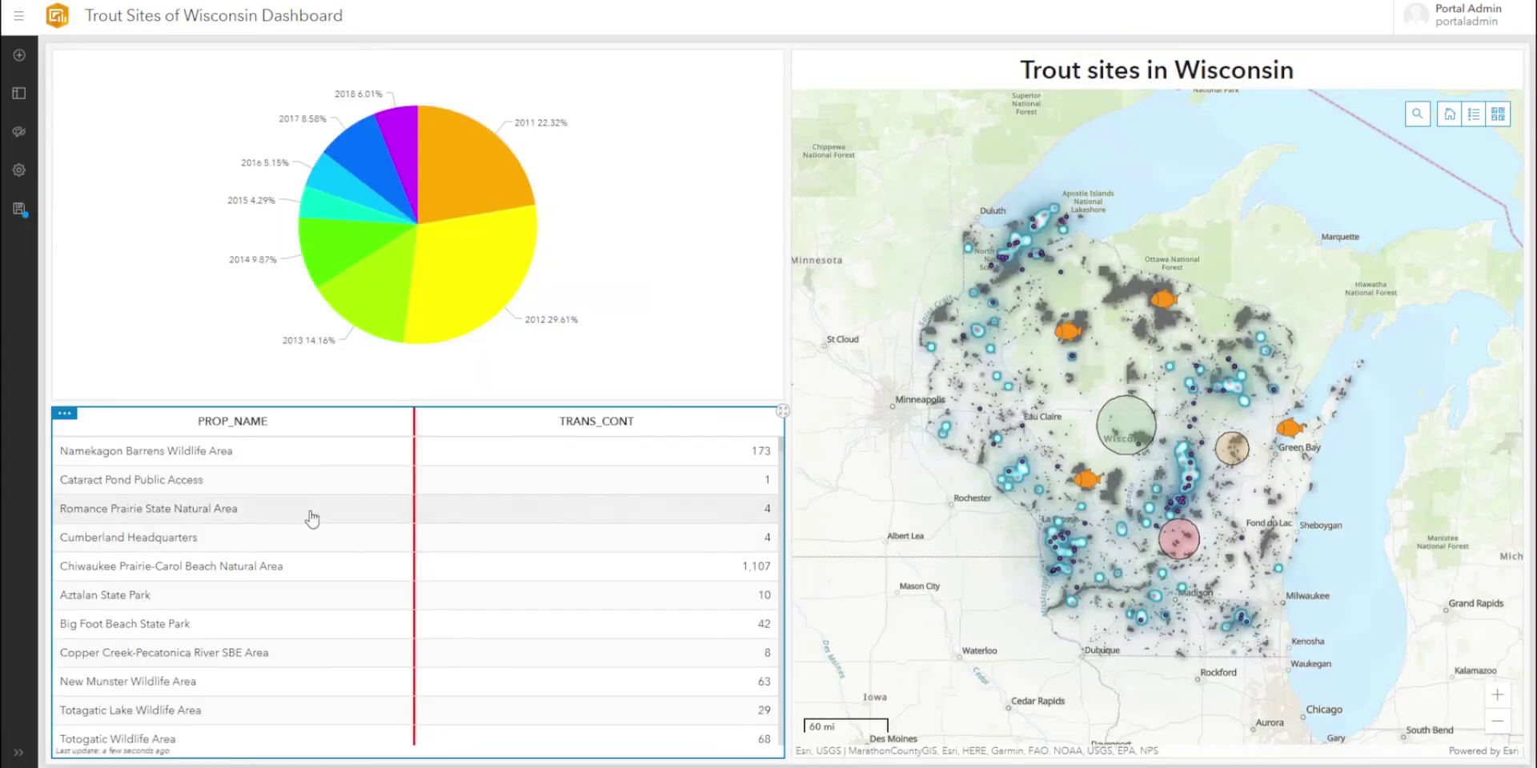
scroll(309, 515, down, 1)
scroll(232, 517, up, 1)
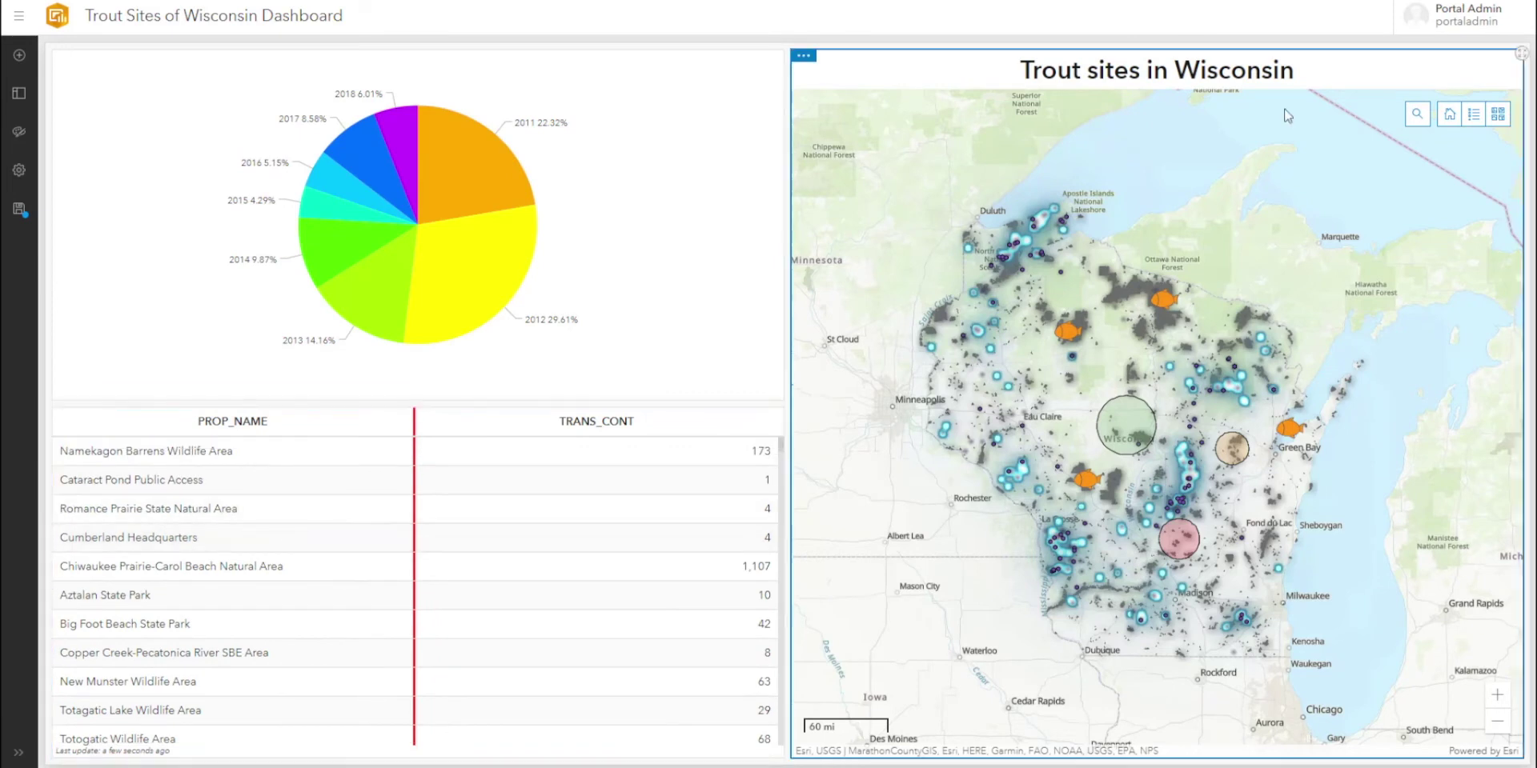
click(1471, 117)
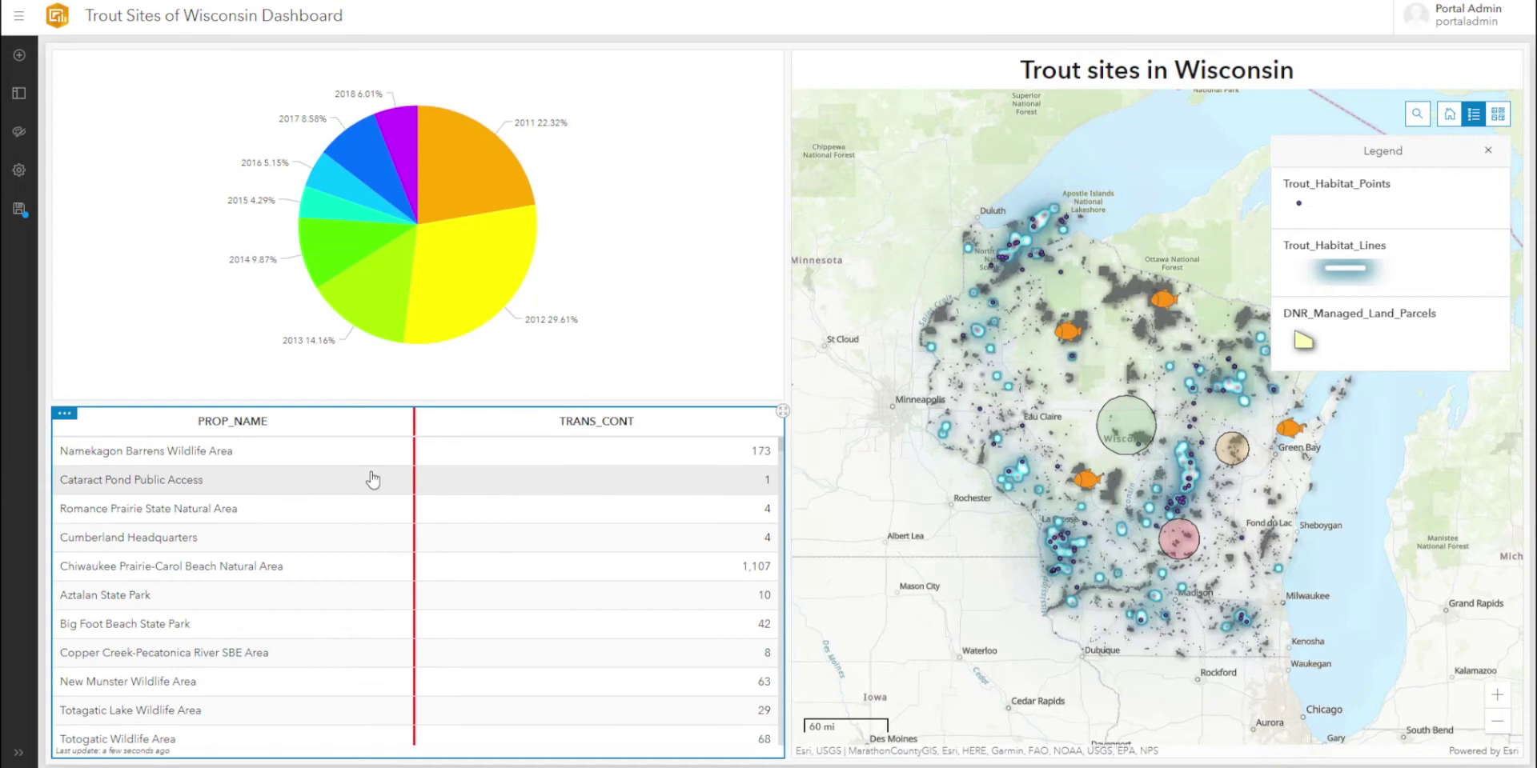
- Test map filtering by selecting and deselecting Cataract Pond, Romance Prairie and Aztalan State Park rows
click(344, 480)
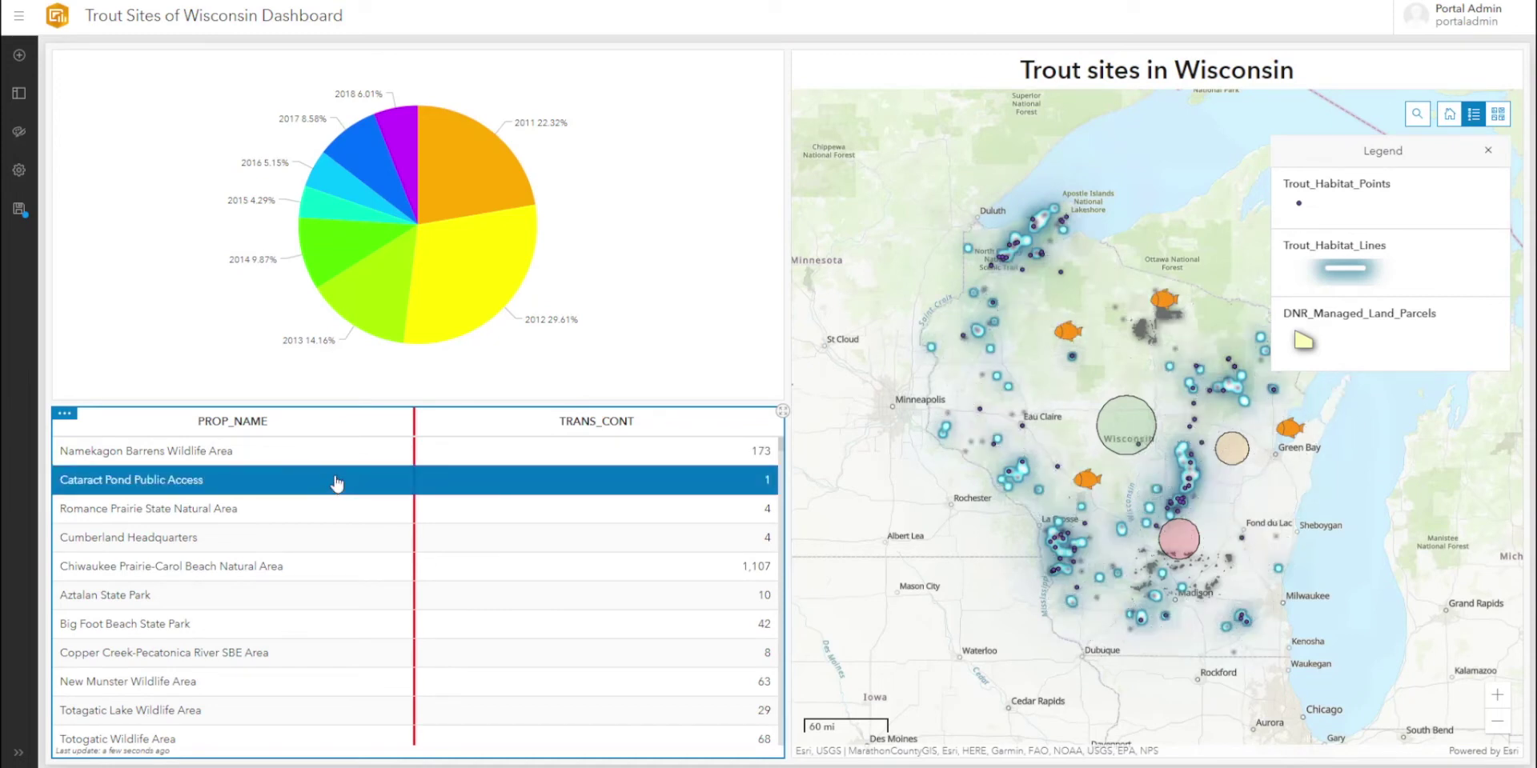
click(319, 516)
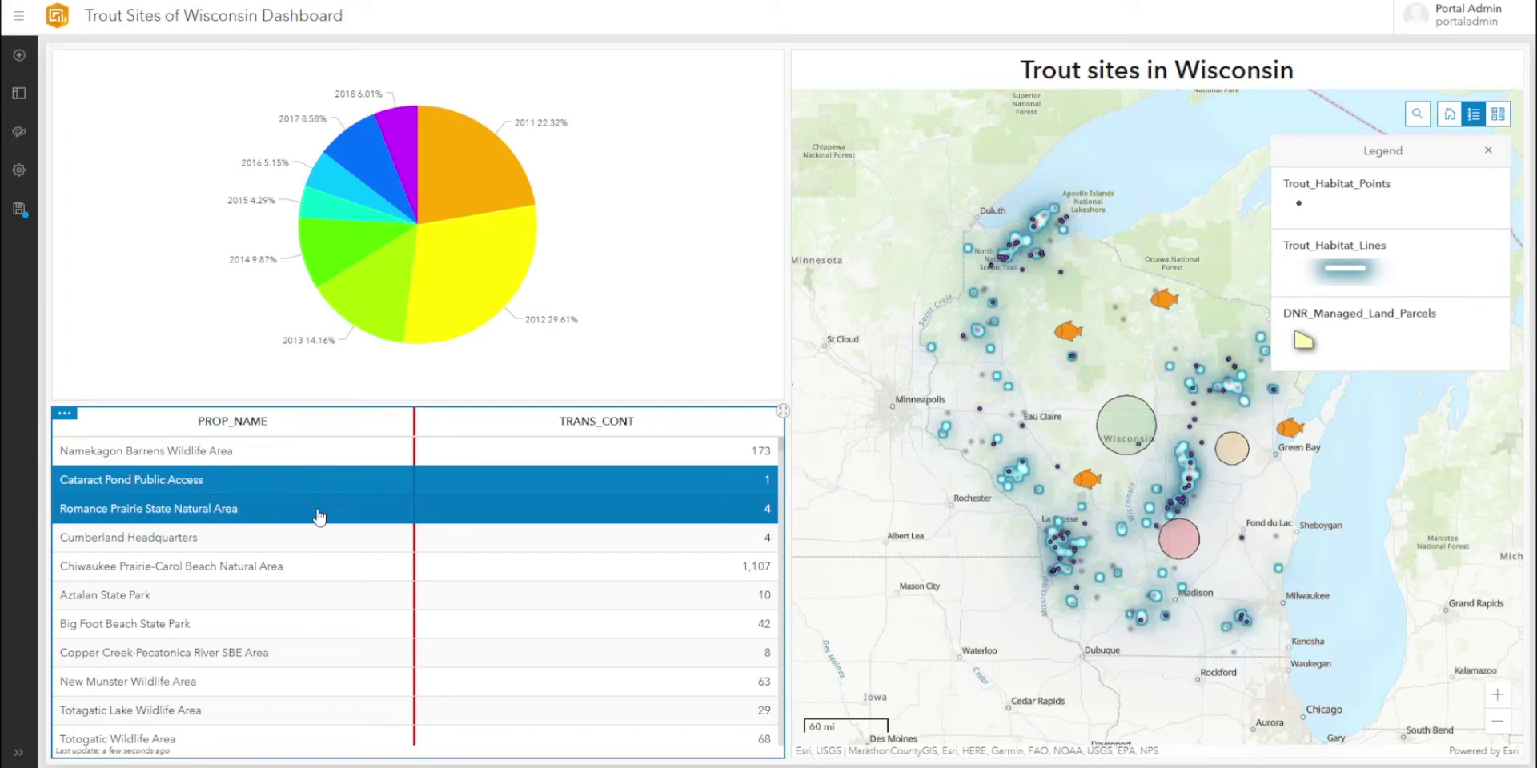
click(319, 516)
click(320, 488)
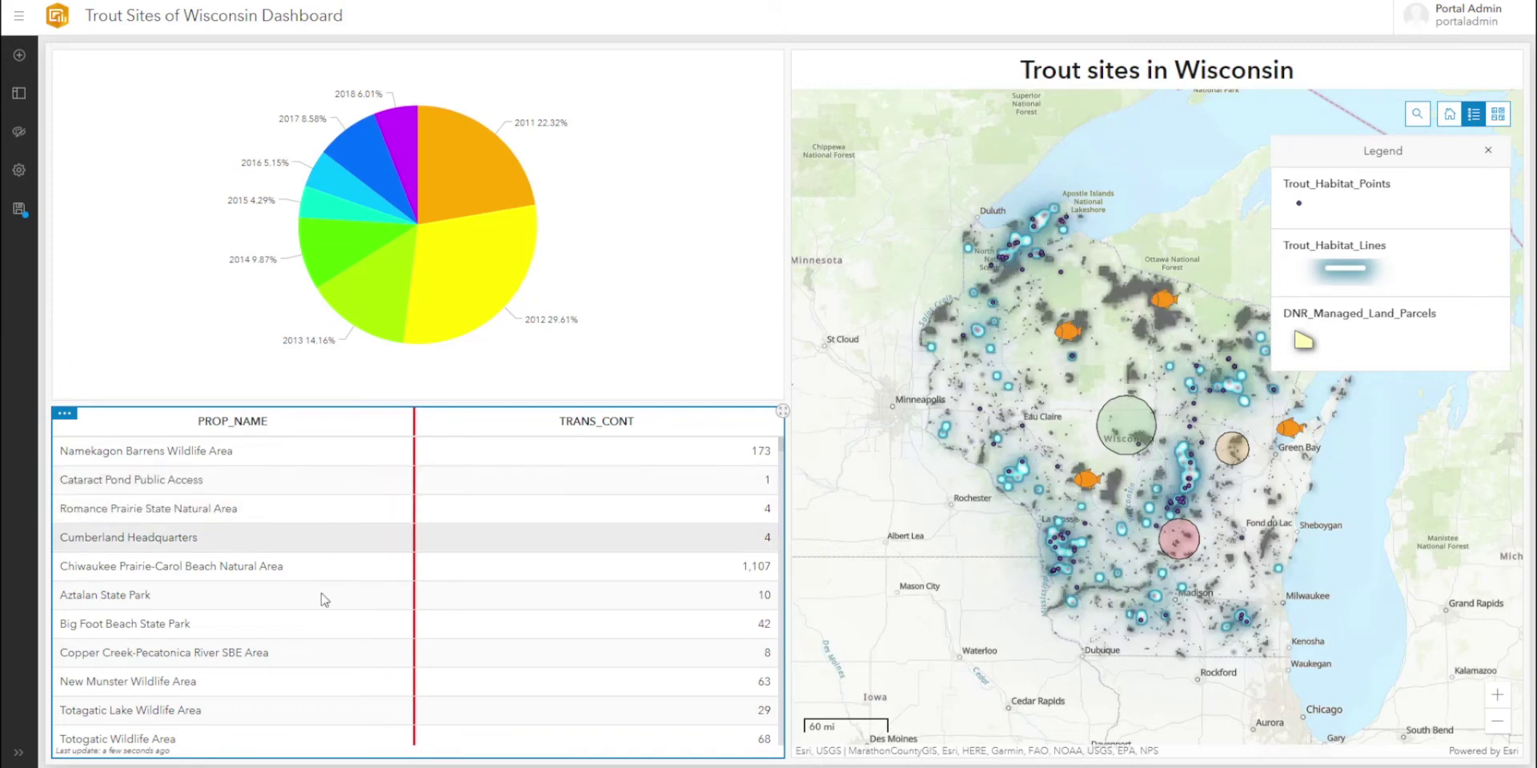
click(293, 606)
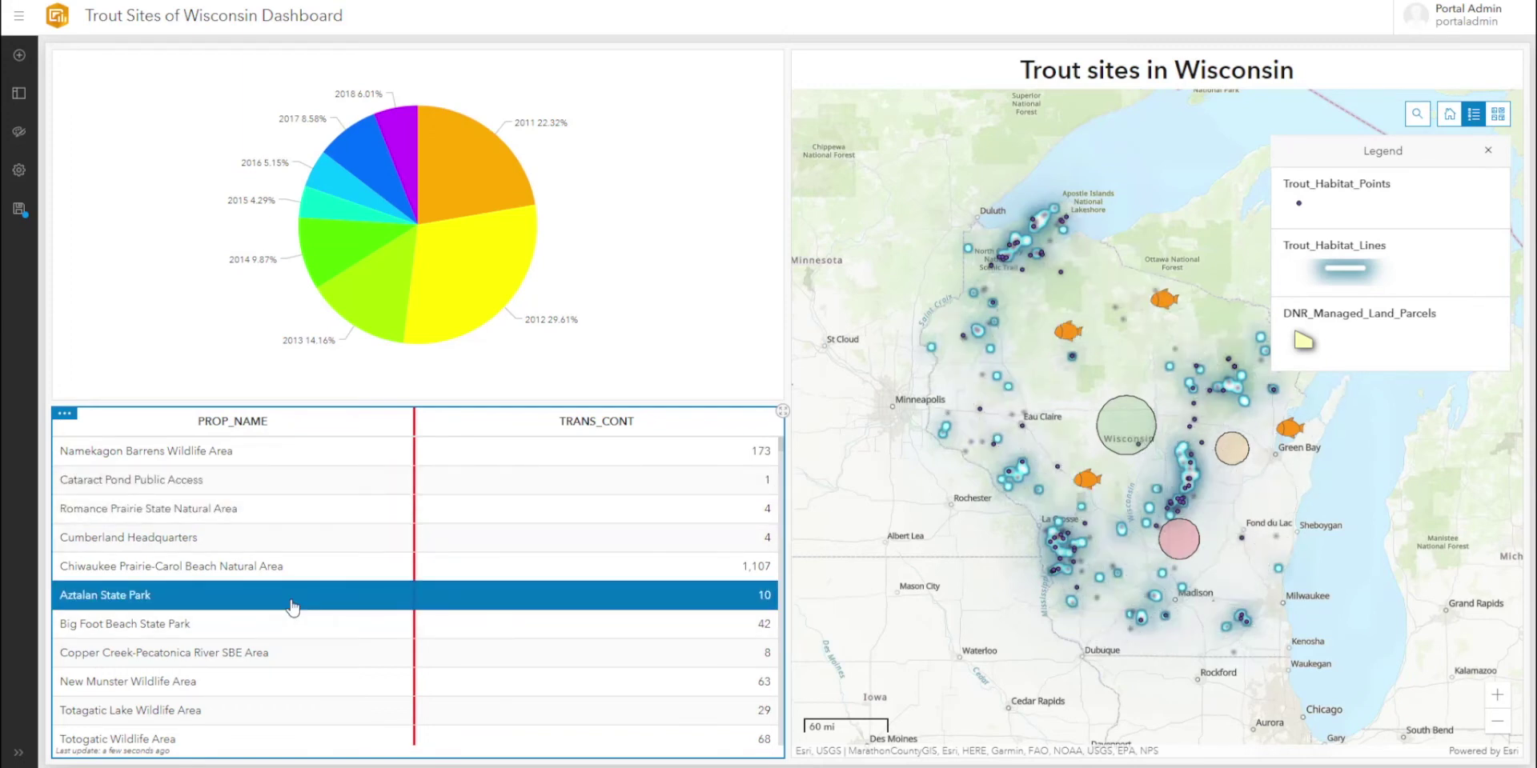
click(293, 606)
click(20, 94)
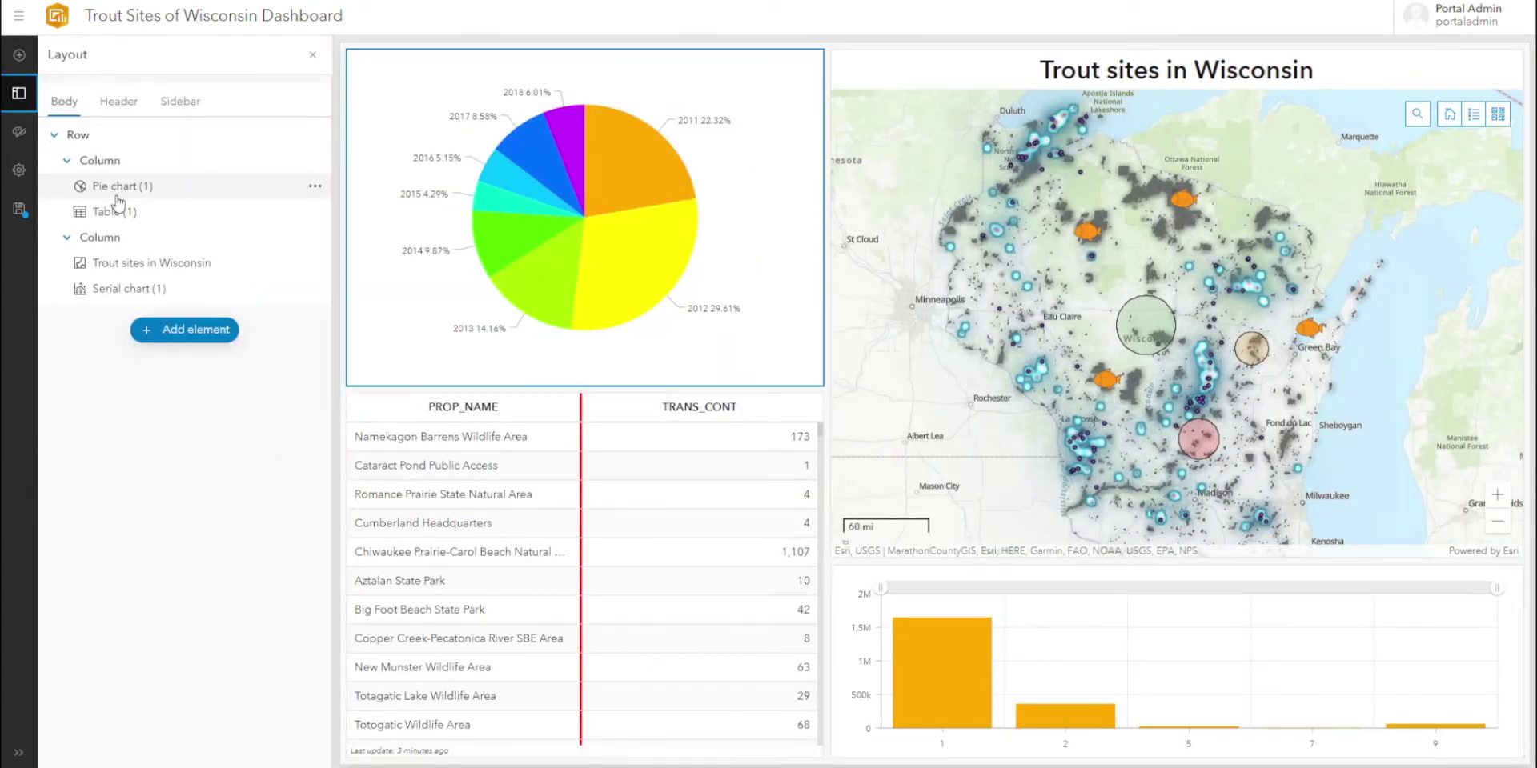
- Add a header bar titled 'Trout Sites of Wisconsin Dashboard' to the dashboard layout
click(119, 102)
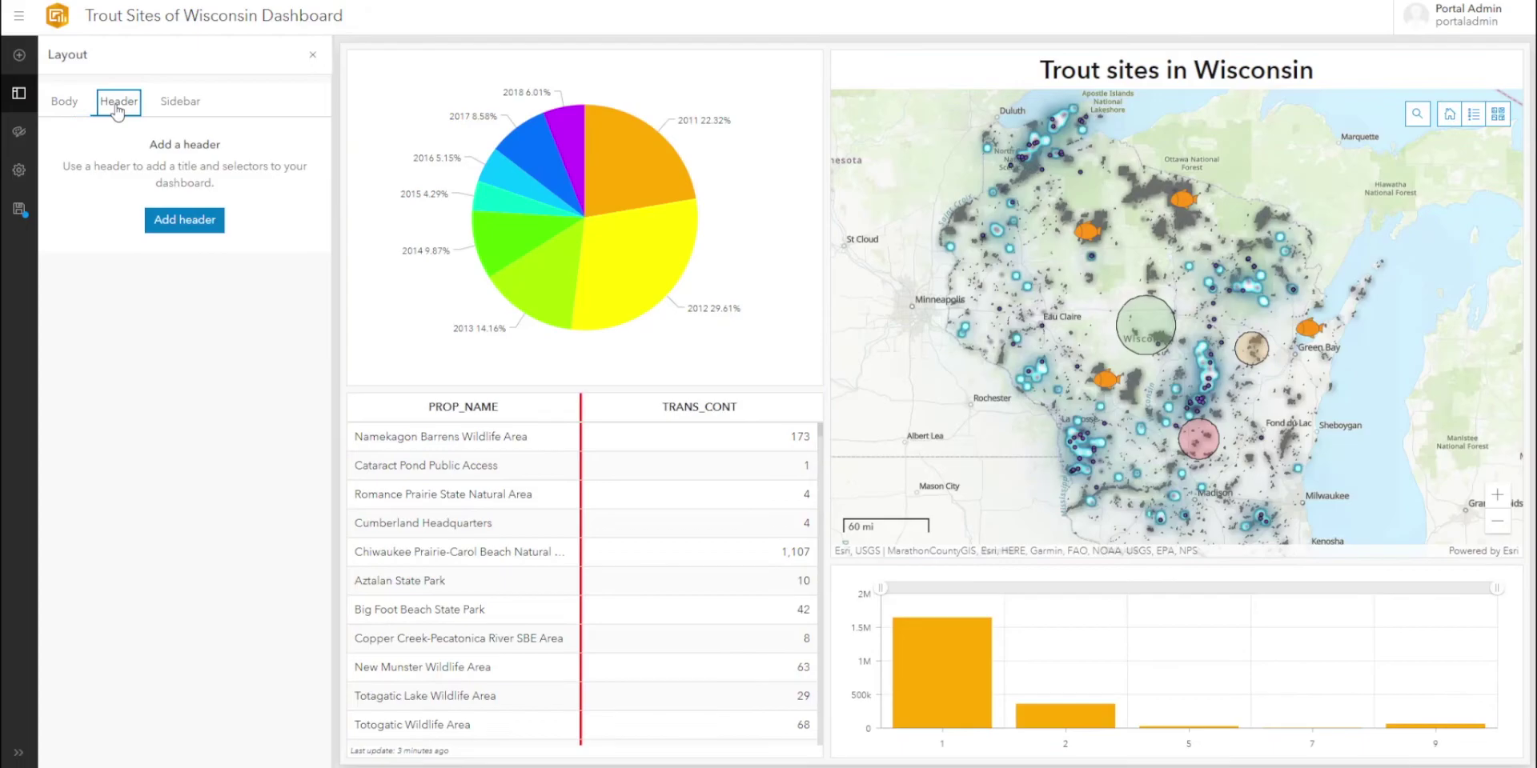
click(171, 213)
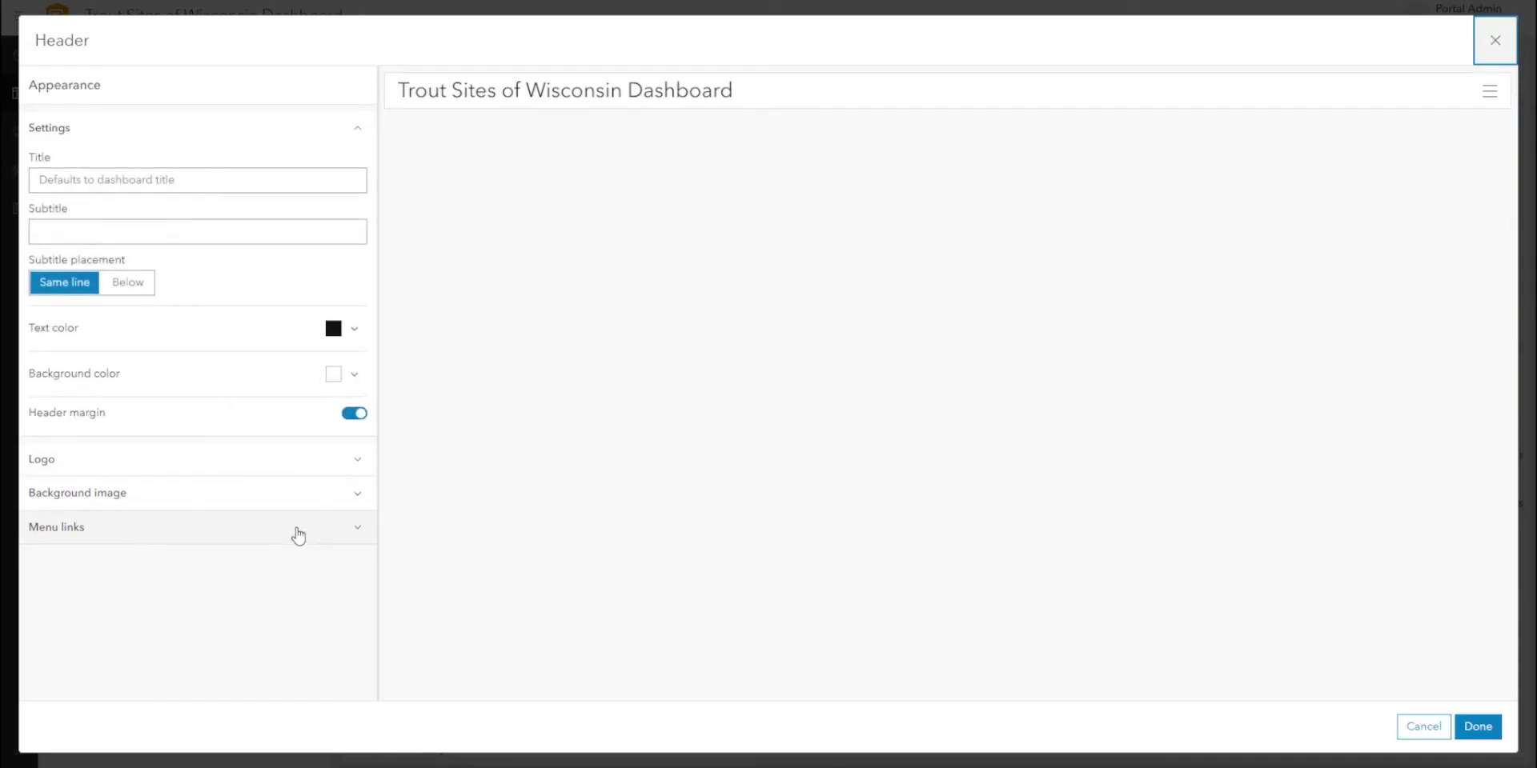
click(1478, 727)
click(180, 101)
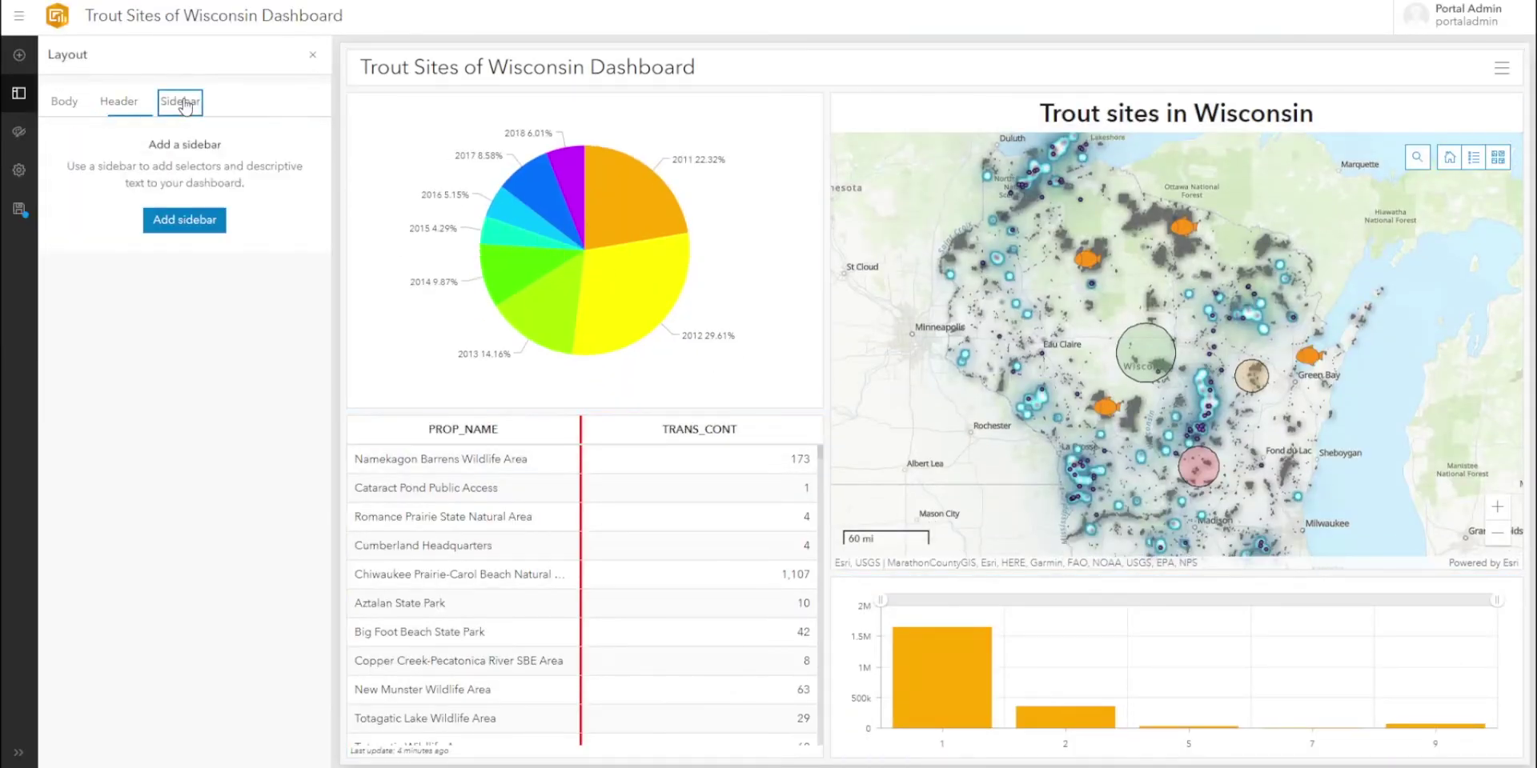
- Add a collapsible sidebar, then collapse and re-expand it over the charts
click(184, 219)
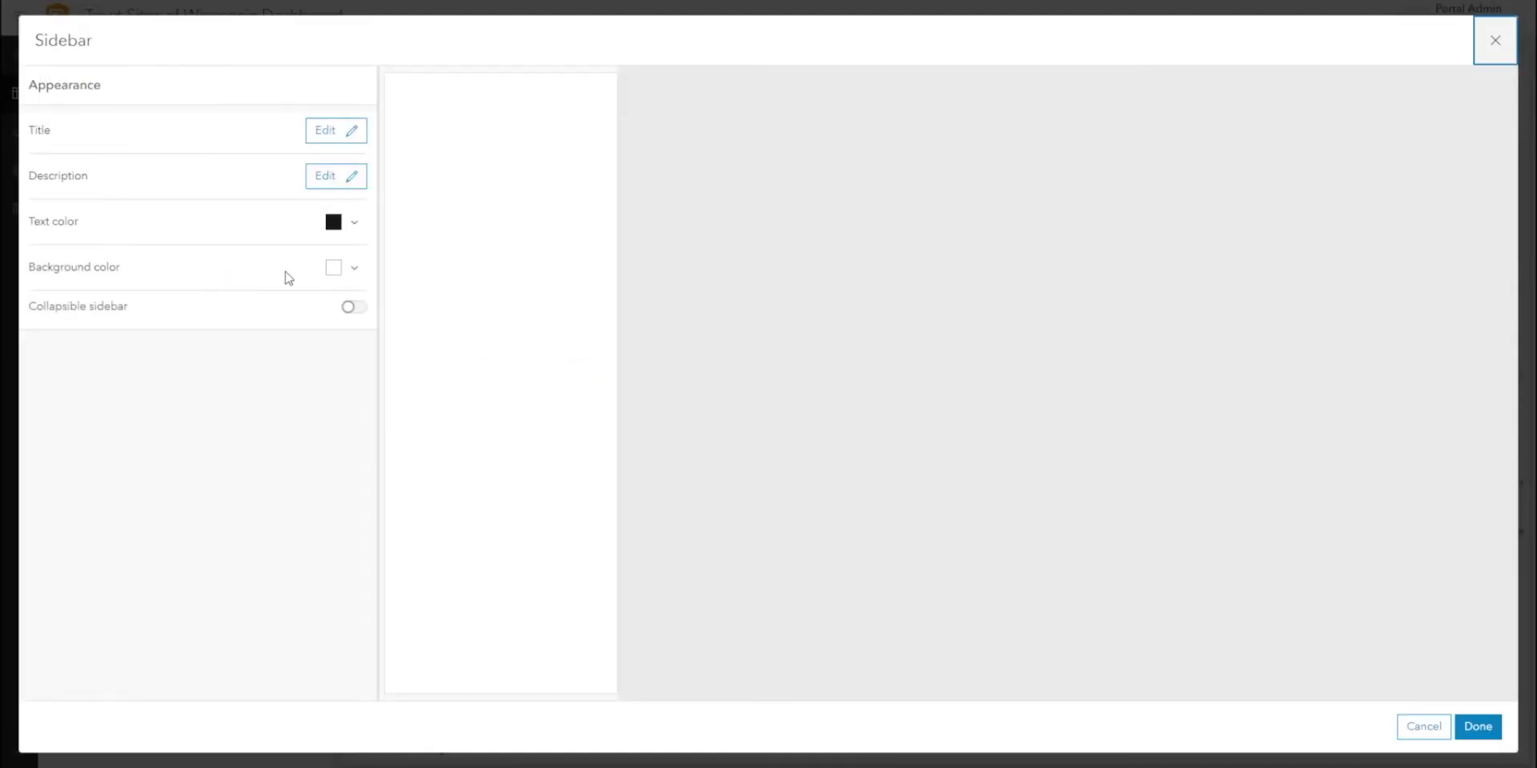
click(356, 311)
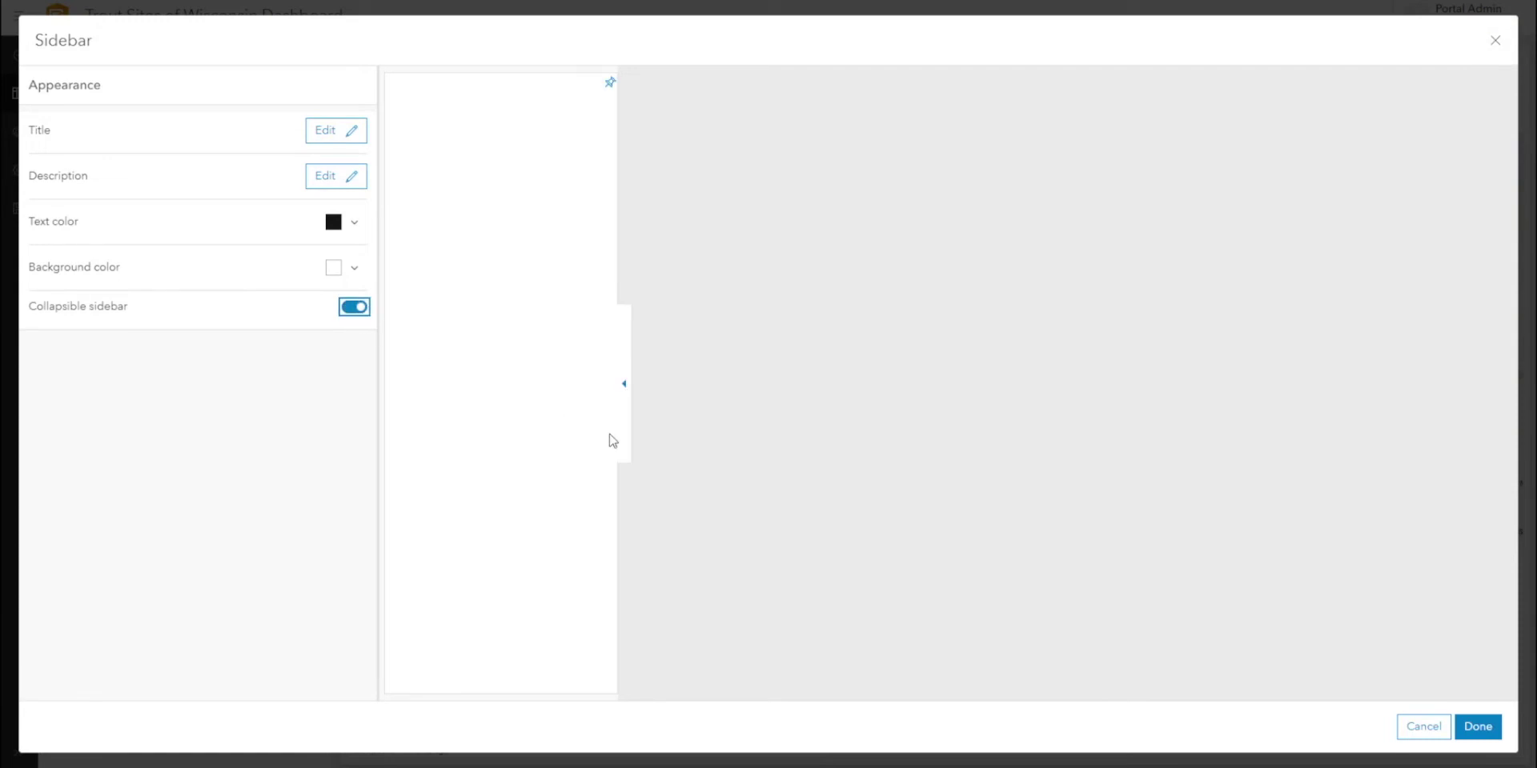
click(1478, 727)
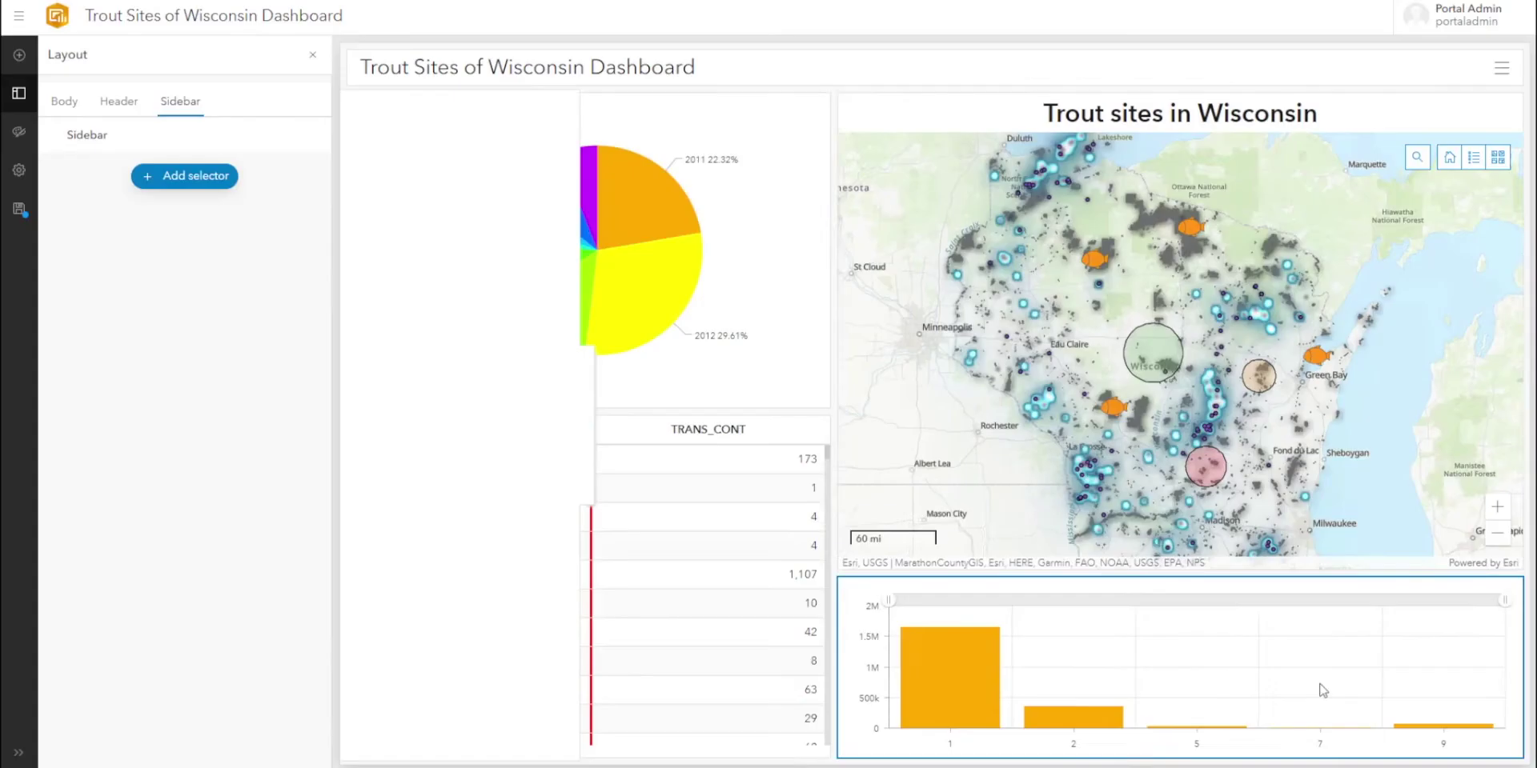
click(586, 425)
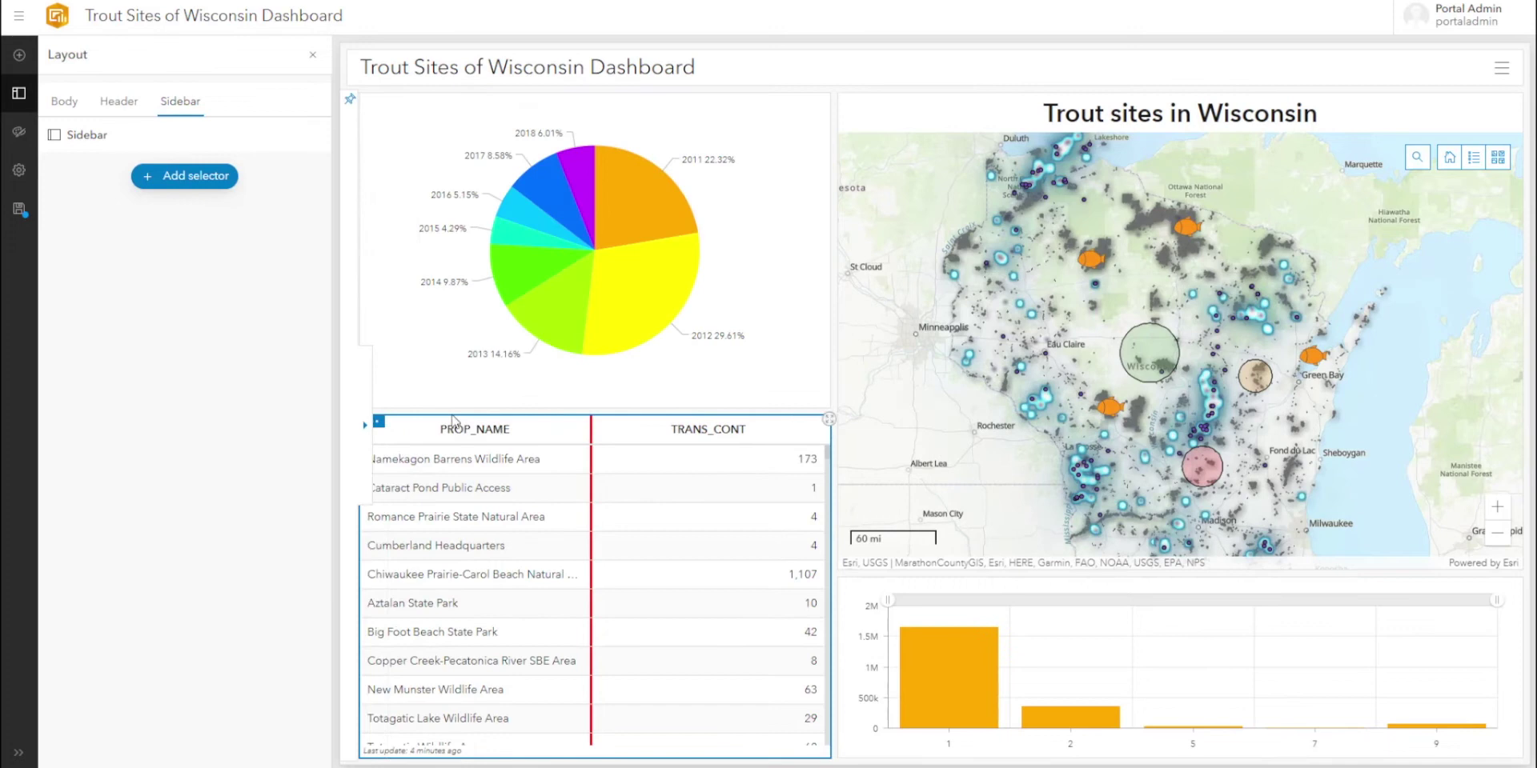
click(349, 428)
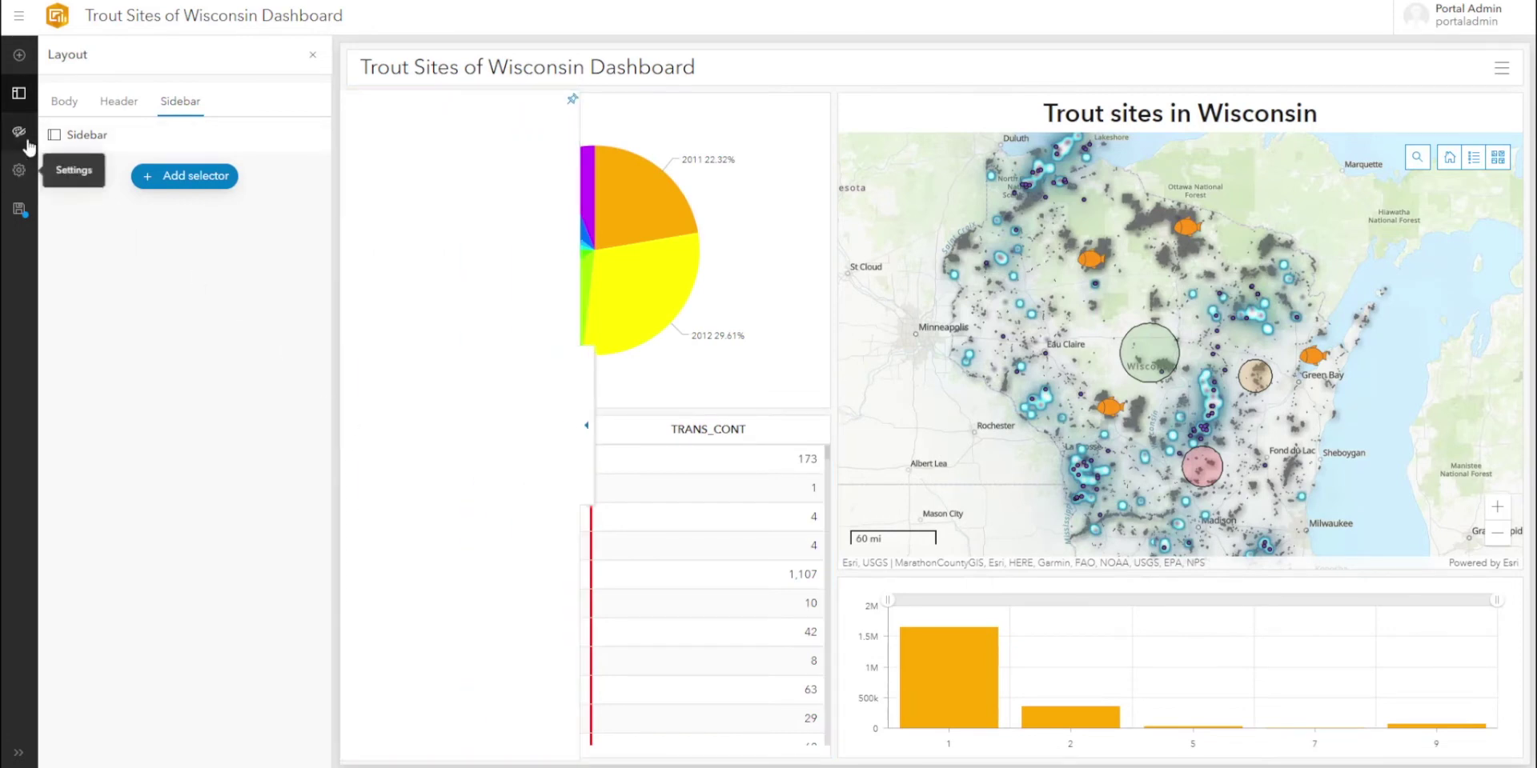
click(19, 56)
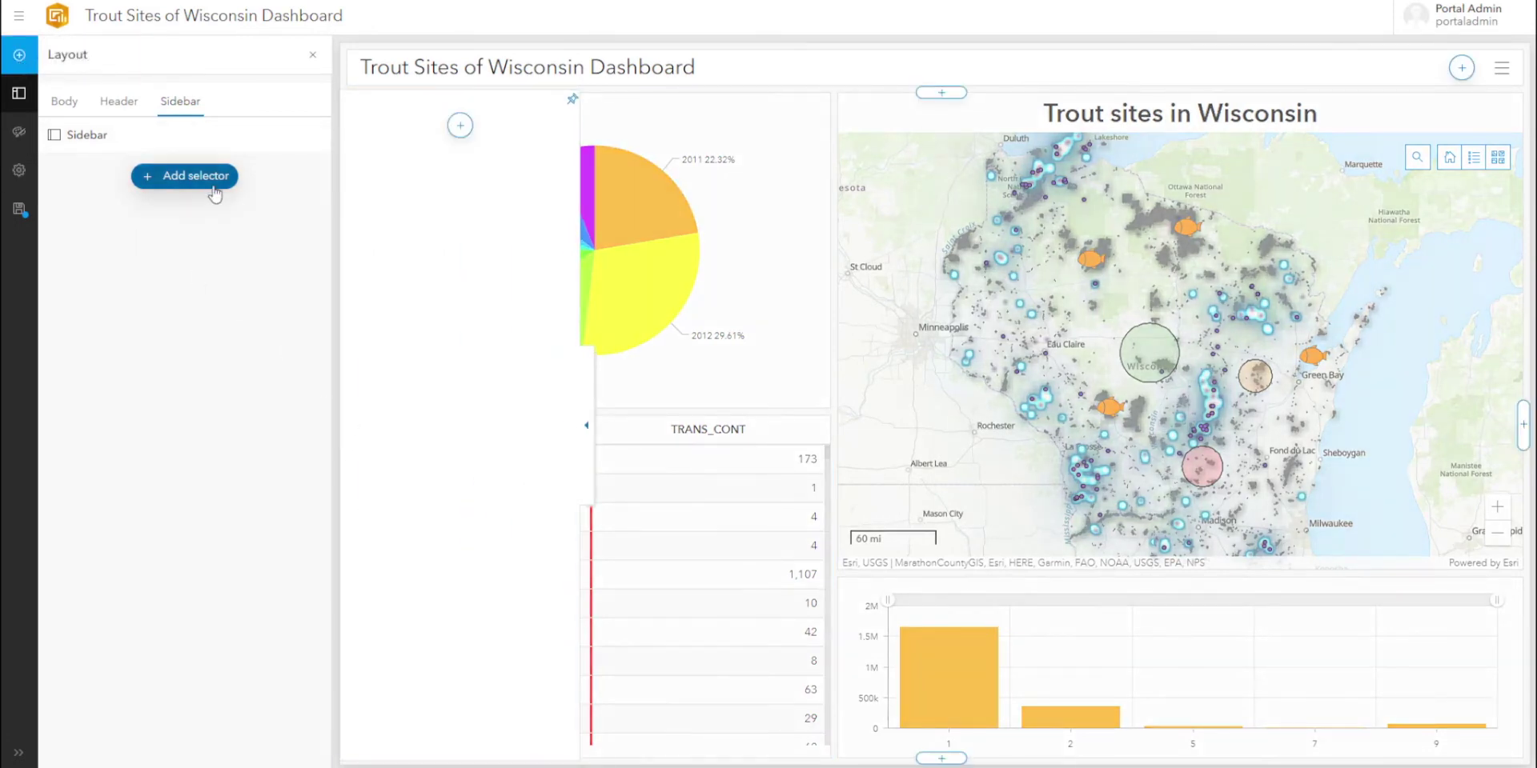
- Add a date selector to the sidebar with reset enabled and type set to date picker
click(460, 126)
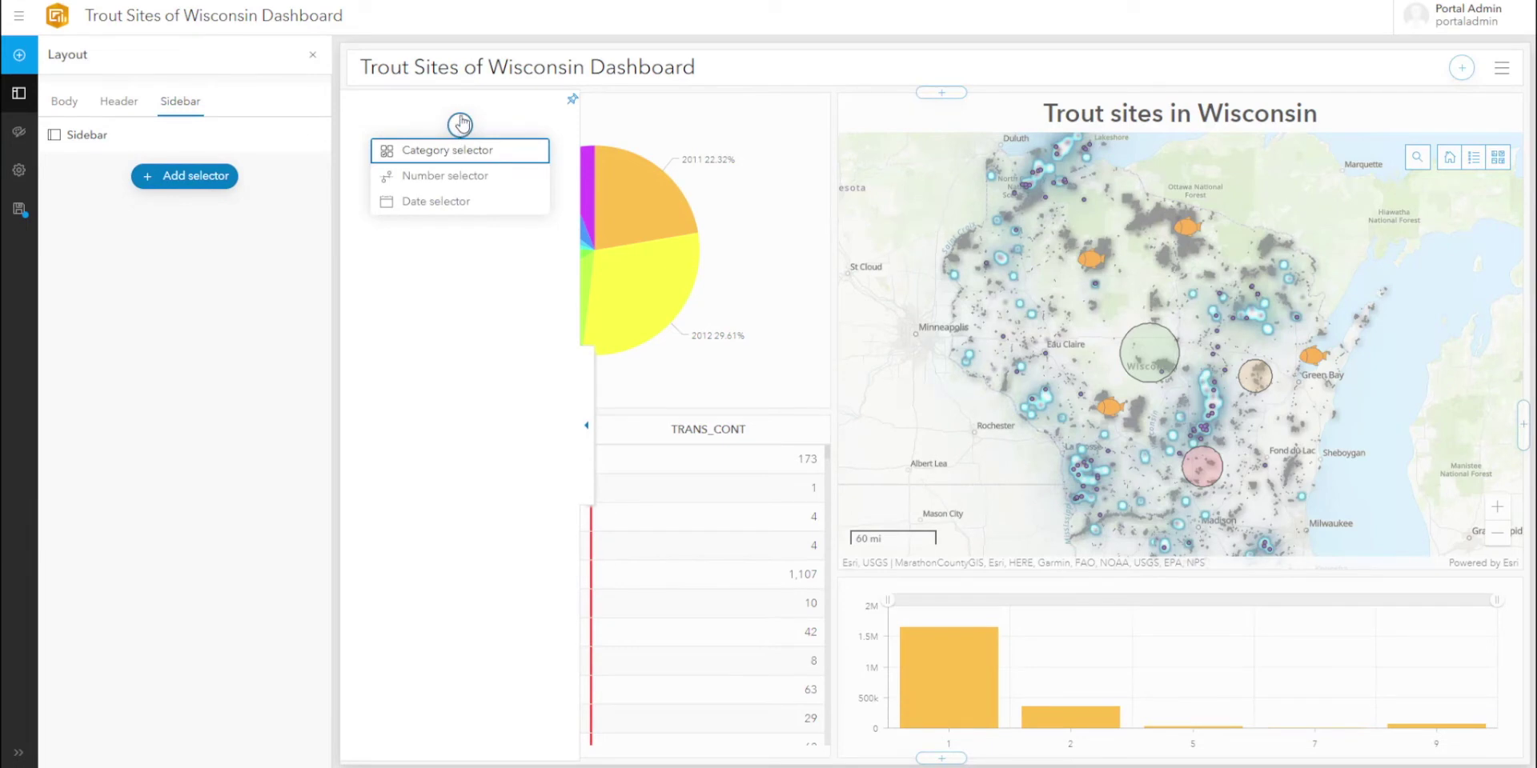
click(455, 201)
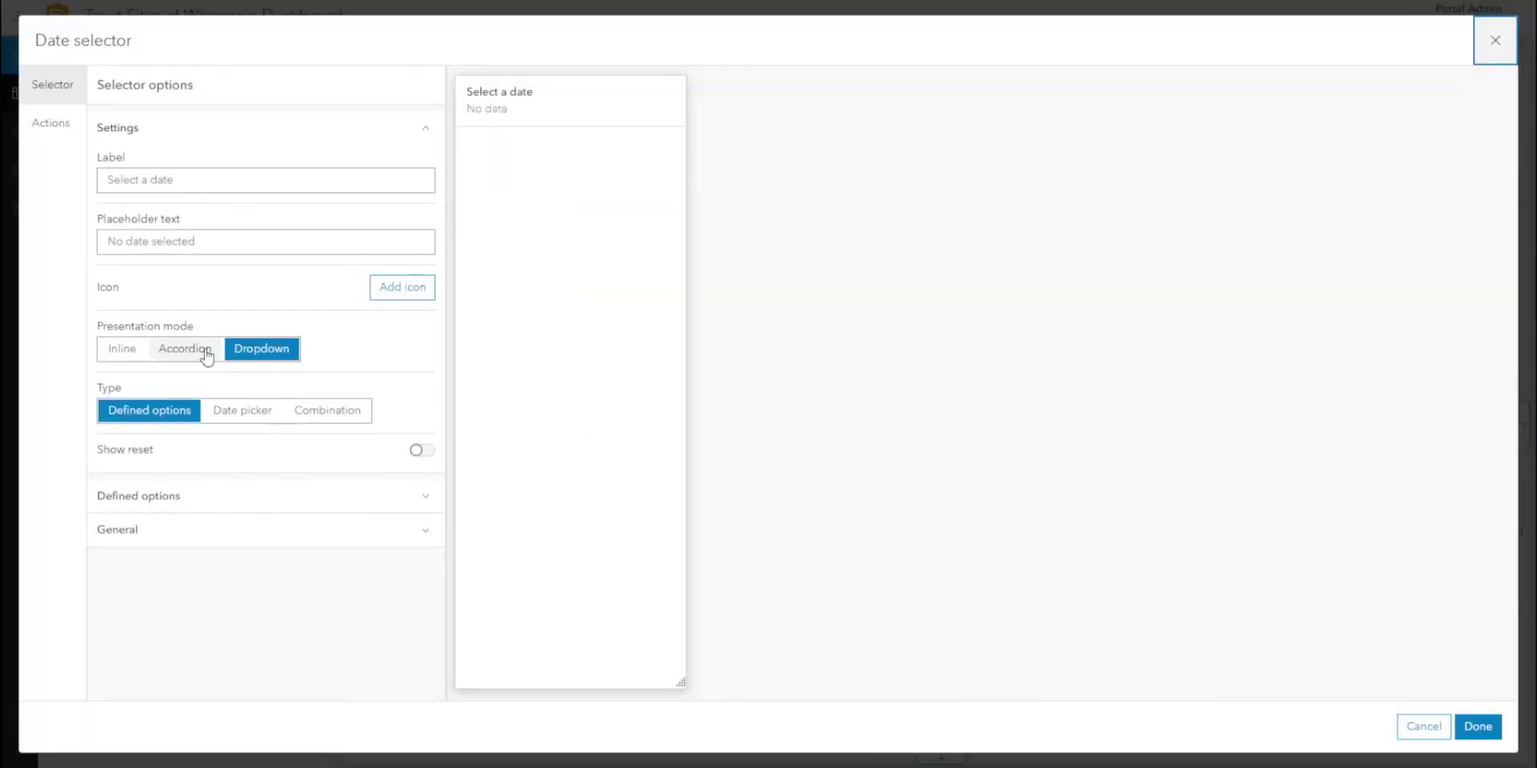
click(422, 450)
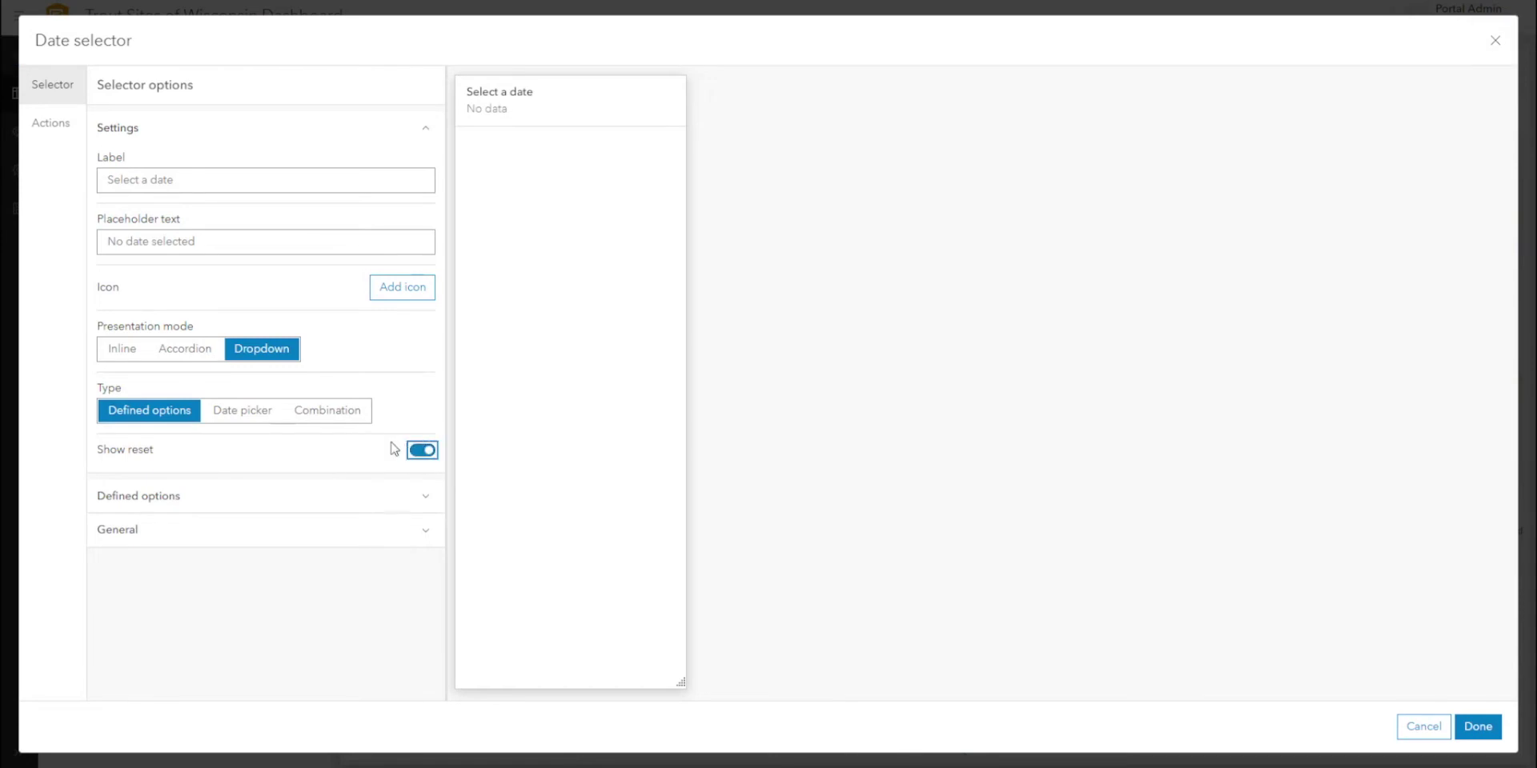
click(281, 497)
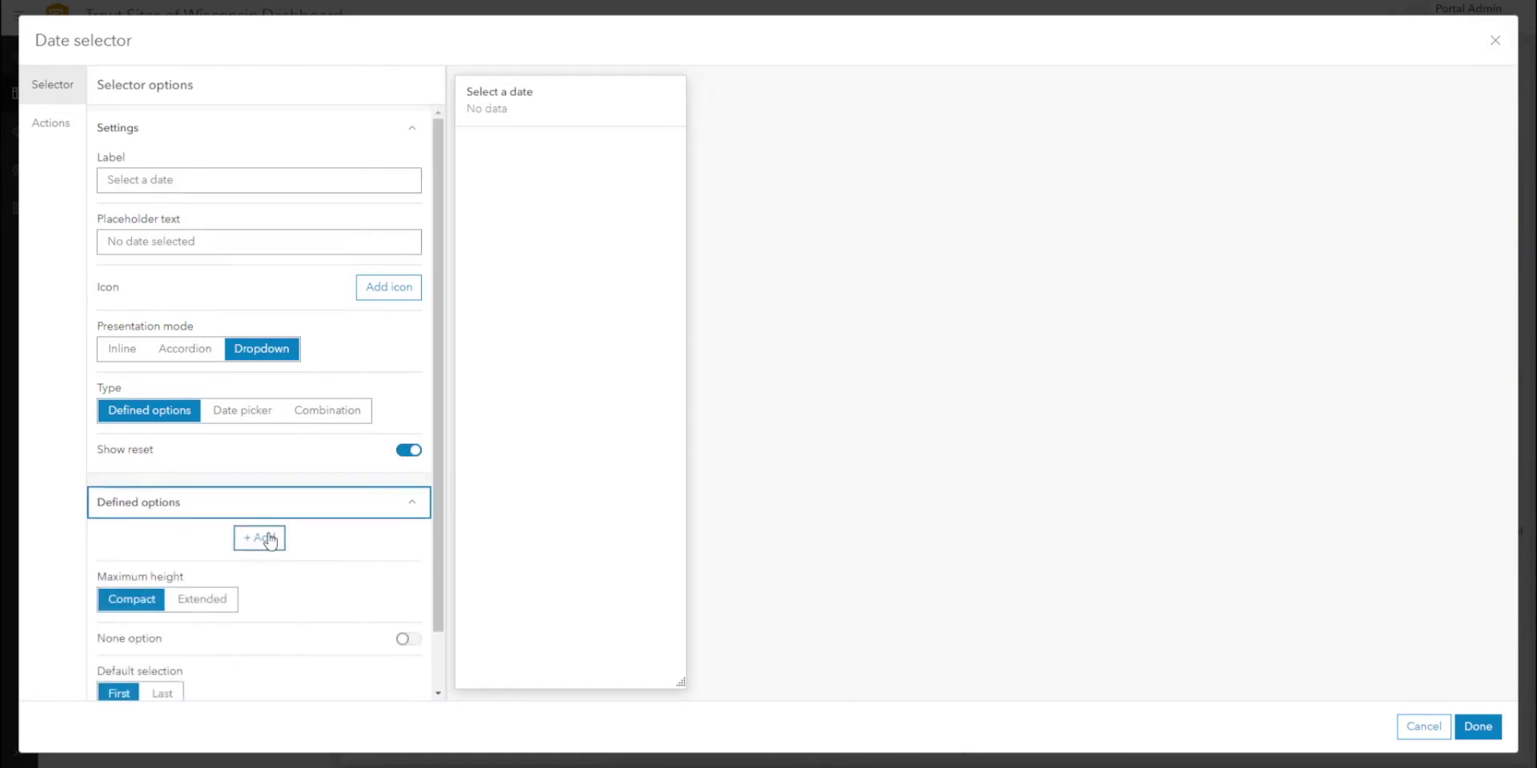
click(238, 422)
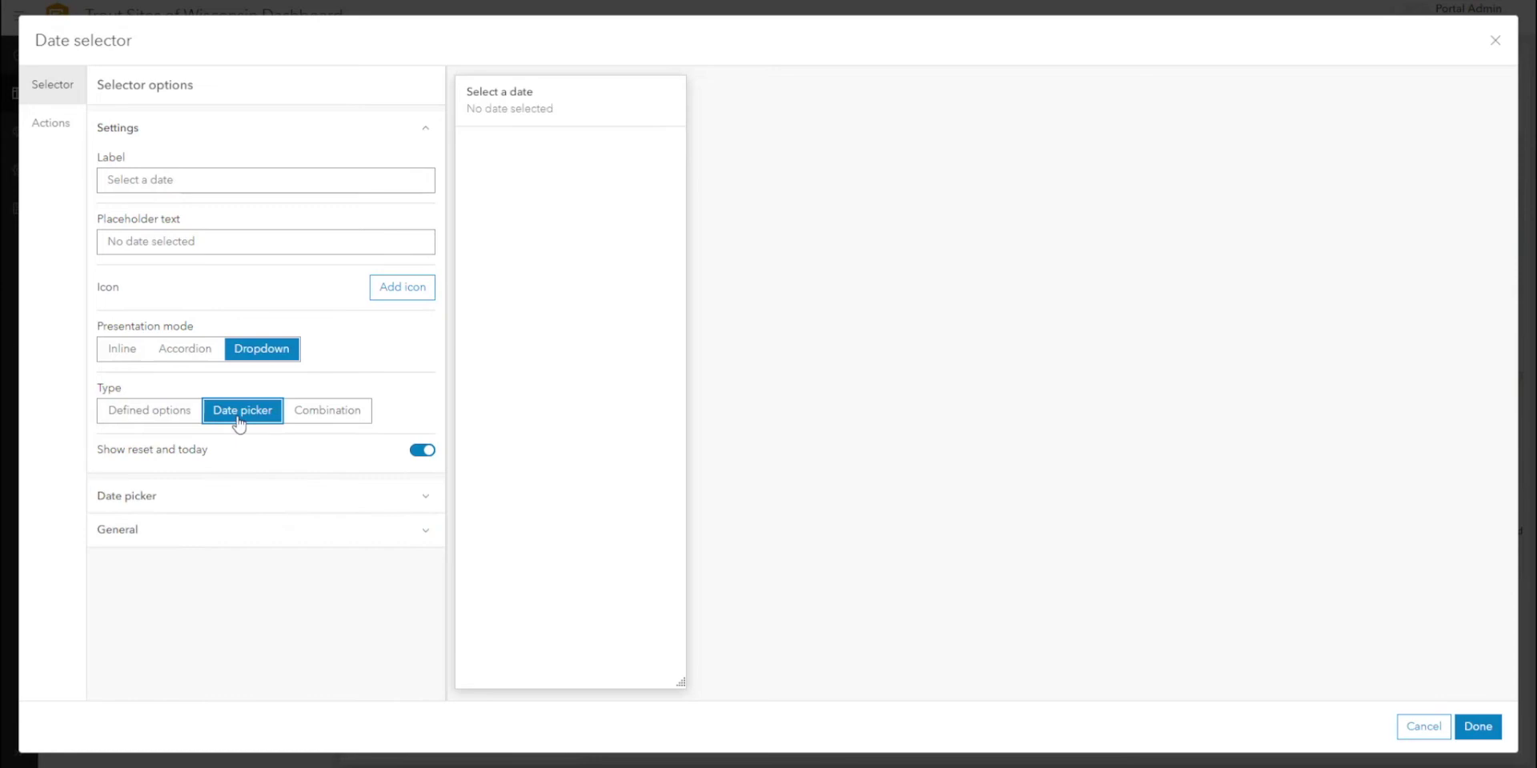
click(216, 498)
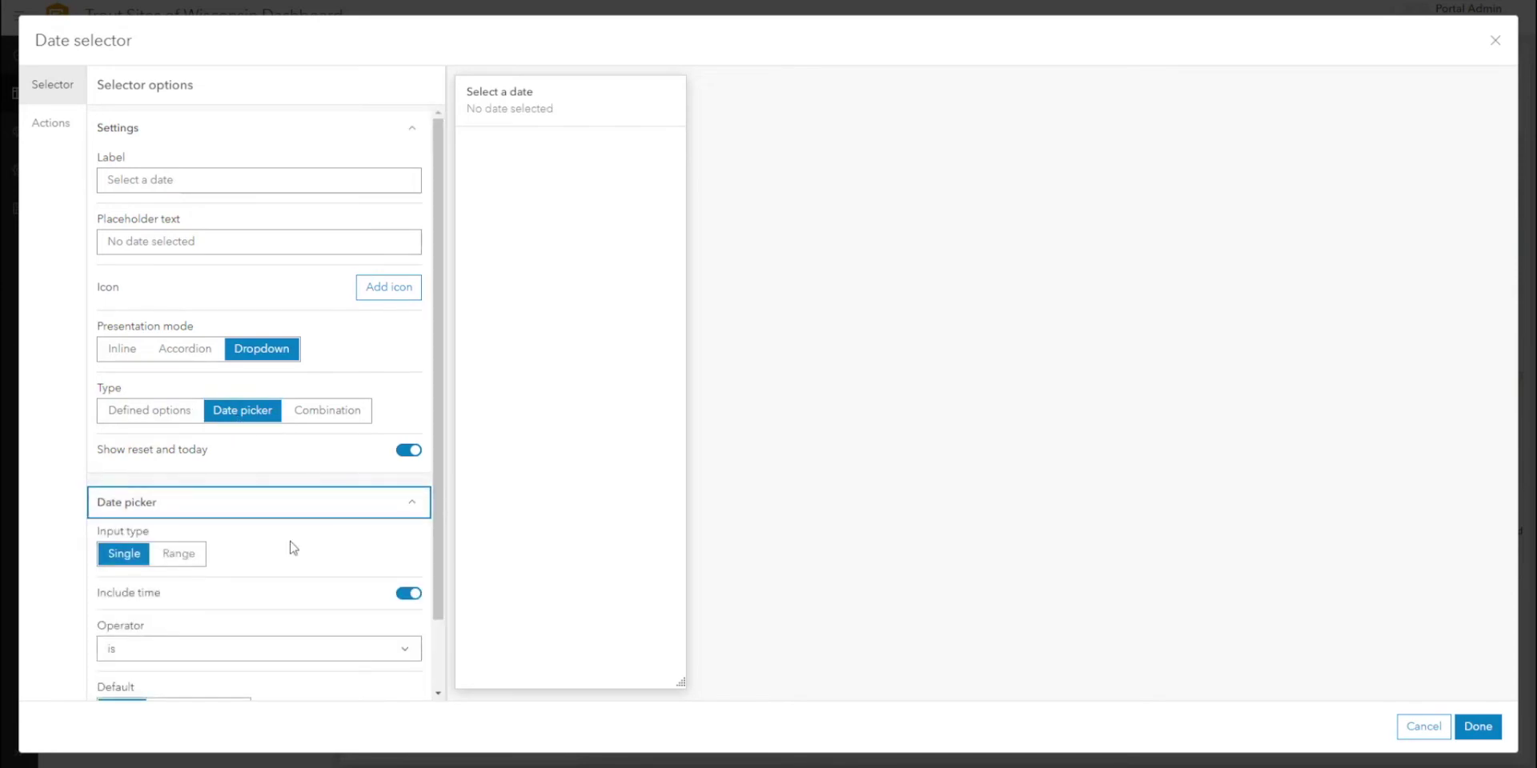
- Present the date picker as an accordion and confirm the date selector
scroll(434, 586, down, 2)
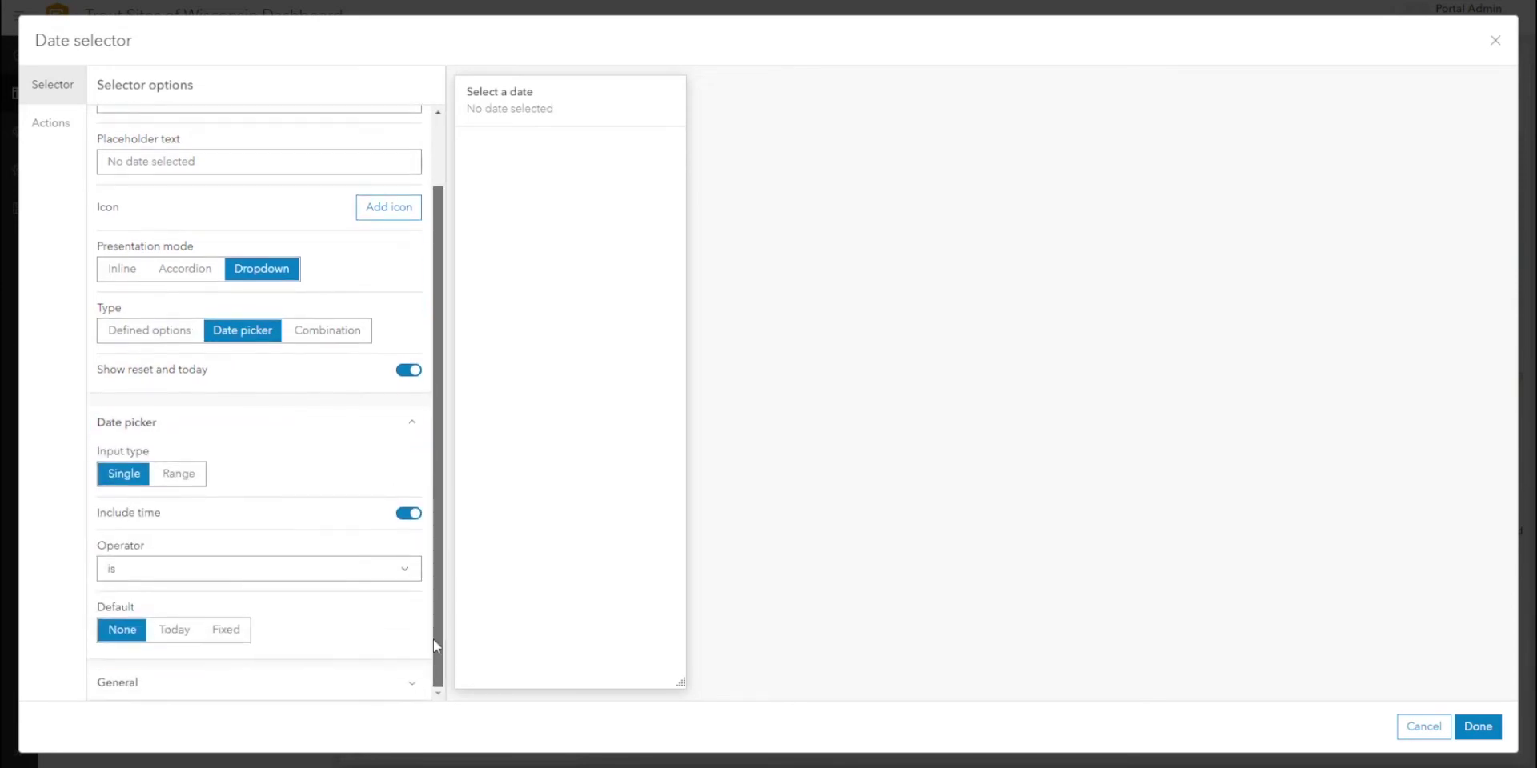
click(382, 682)
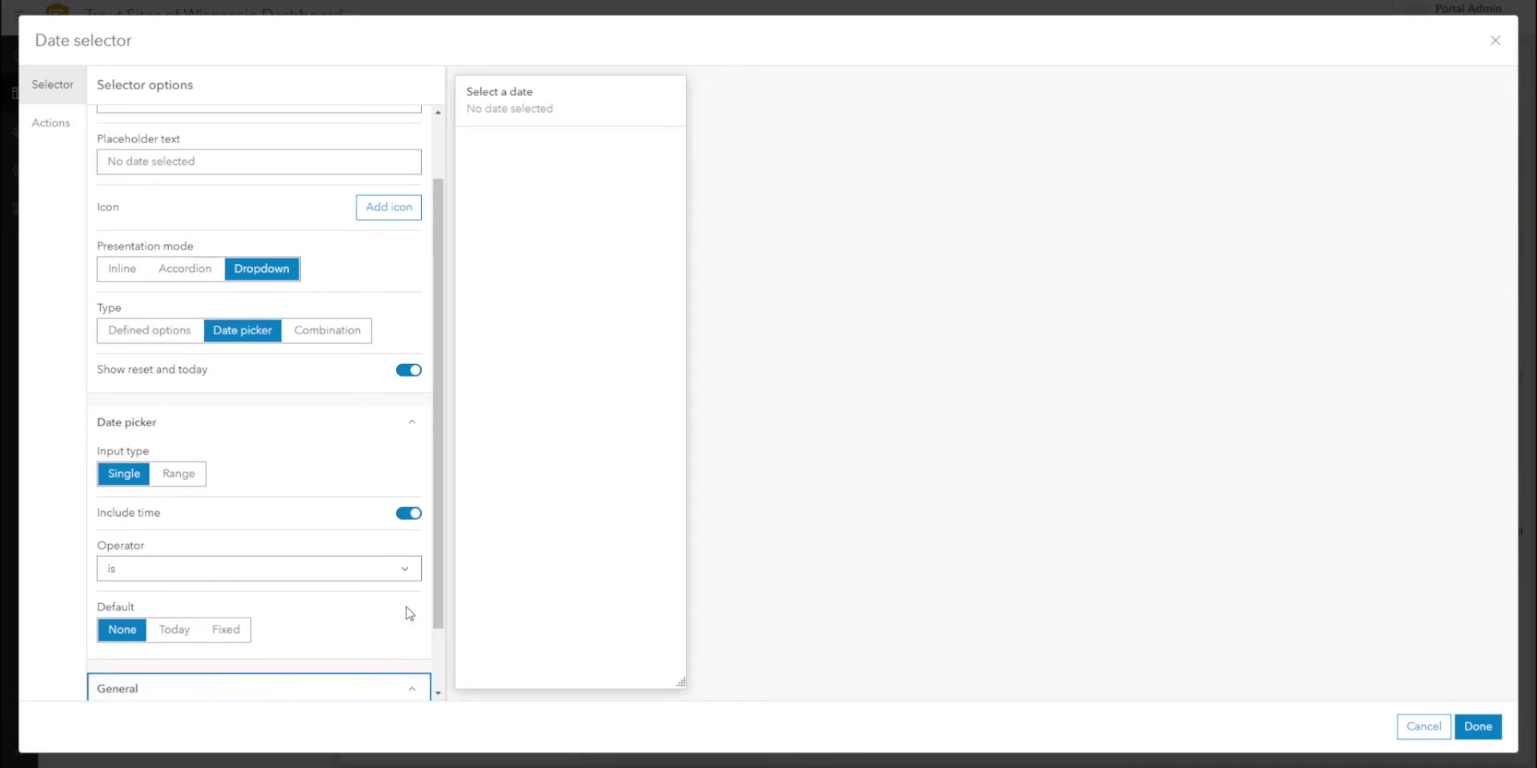
scroll(434, 589, down, 2)
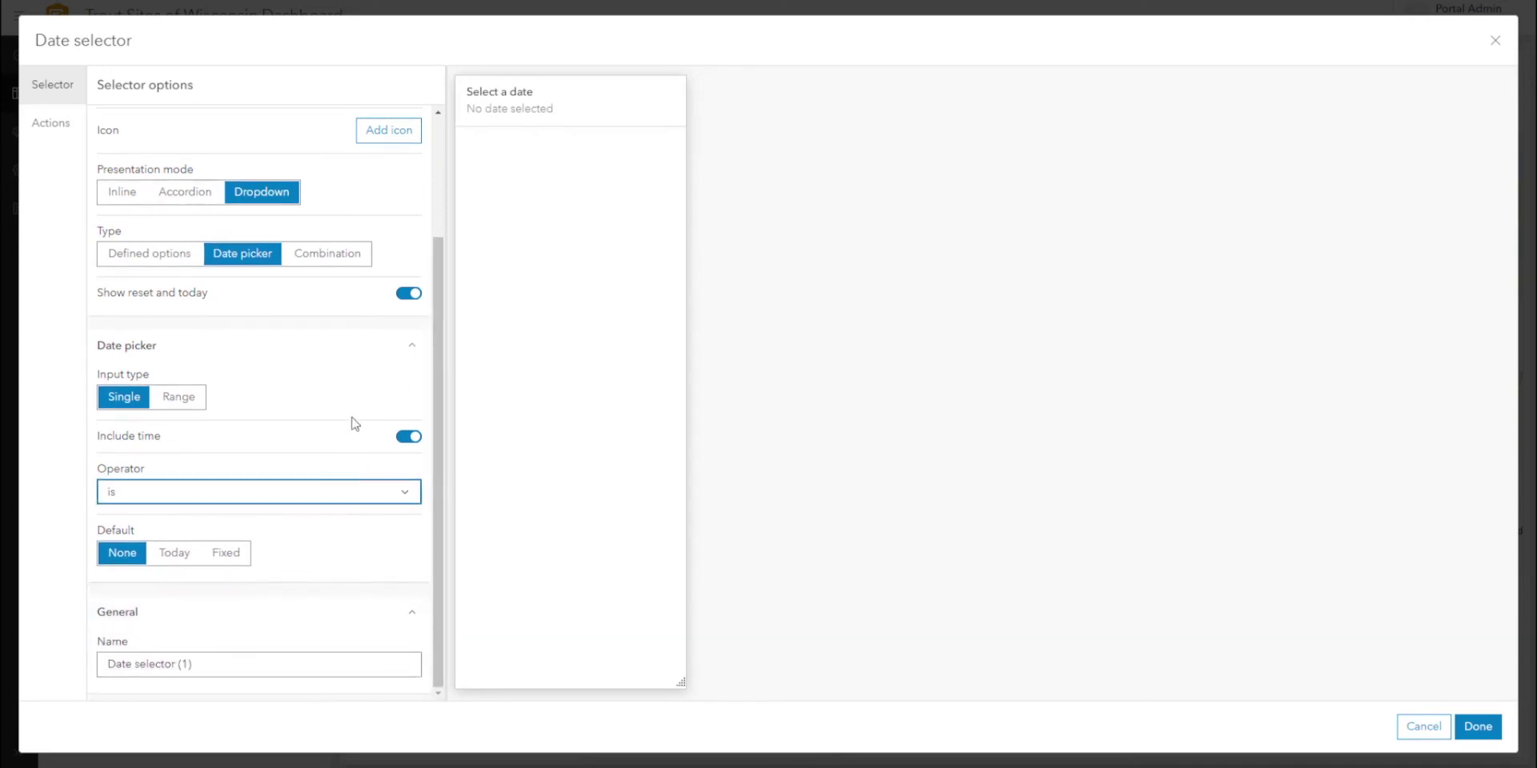
click(204, 196)
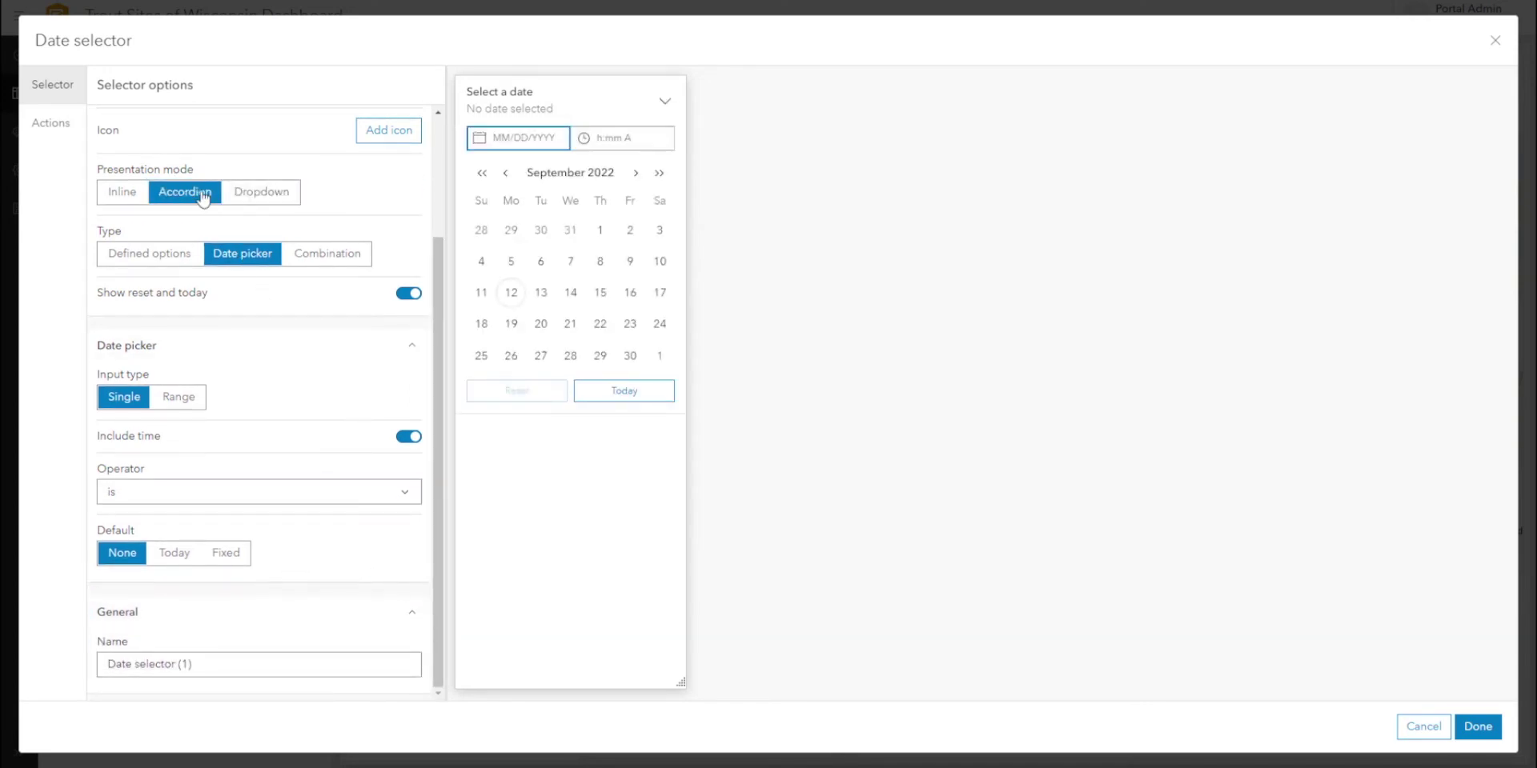
click(172, 255)
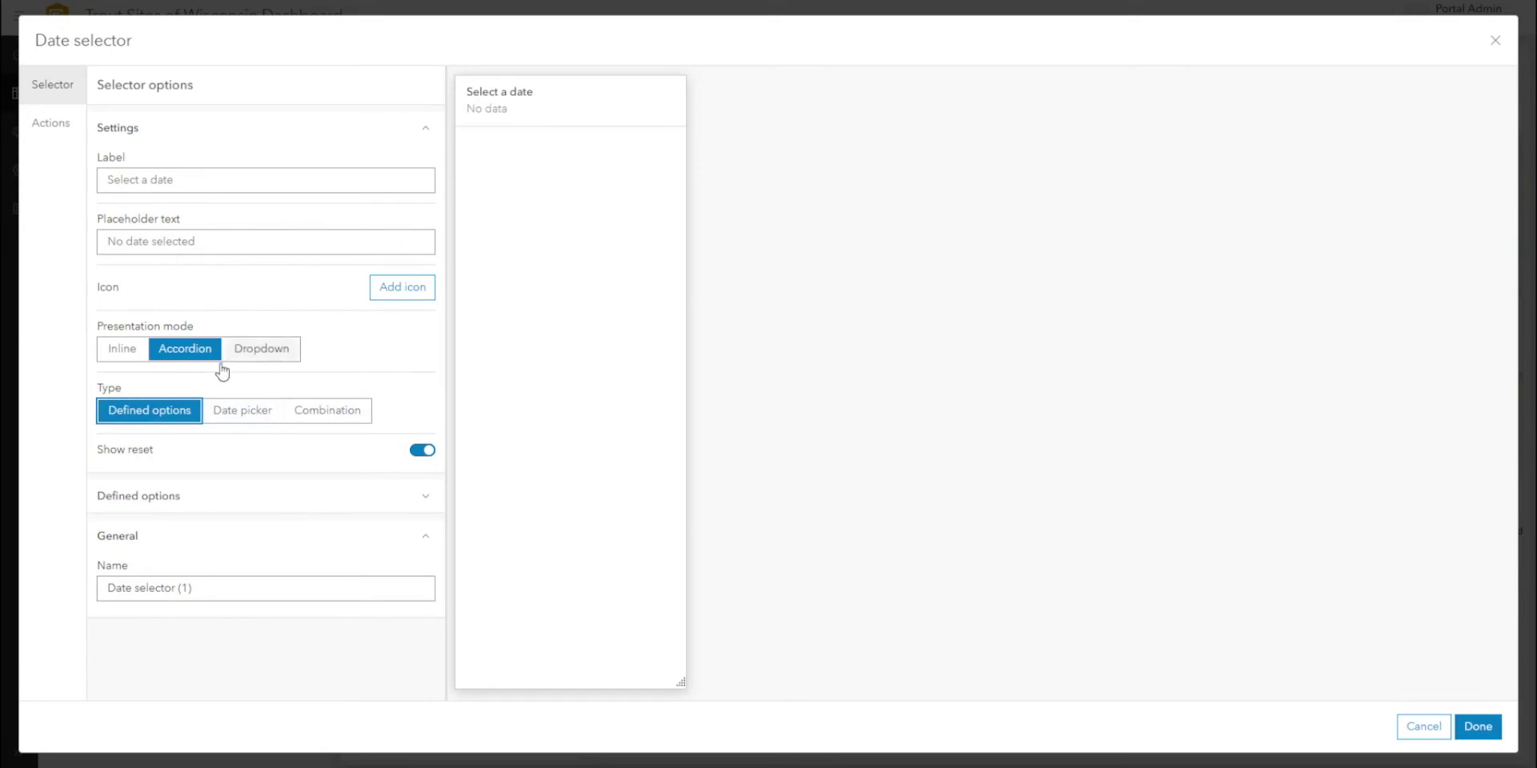
click(233, 413)
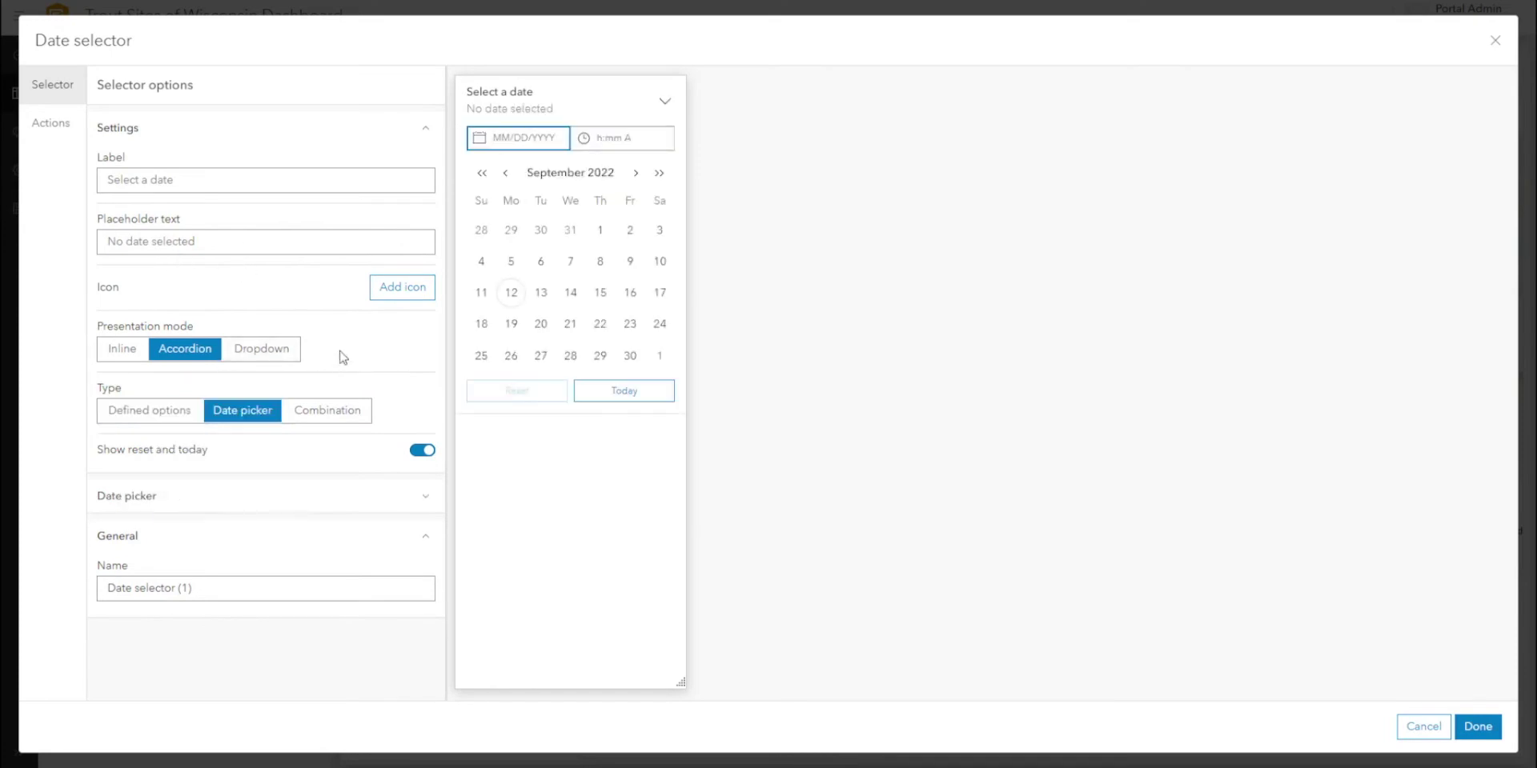
click(1478, 727)
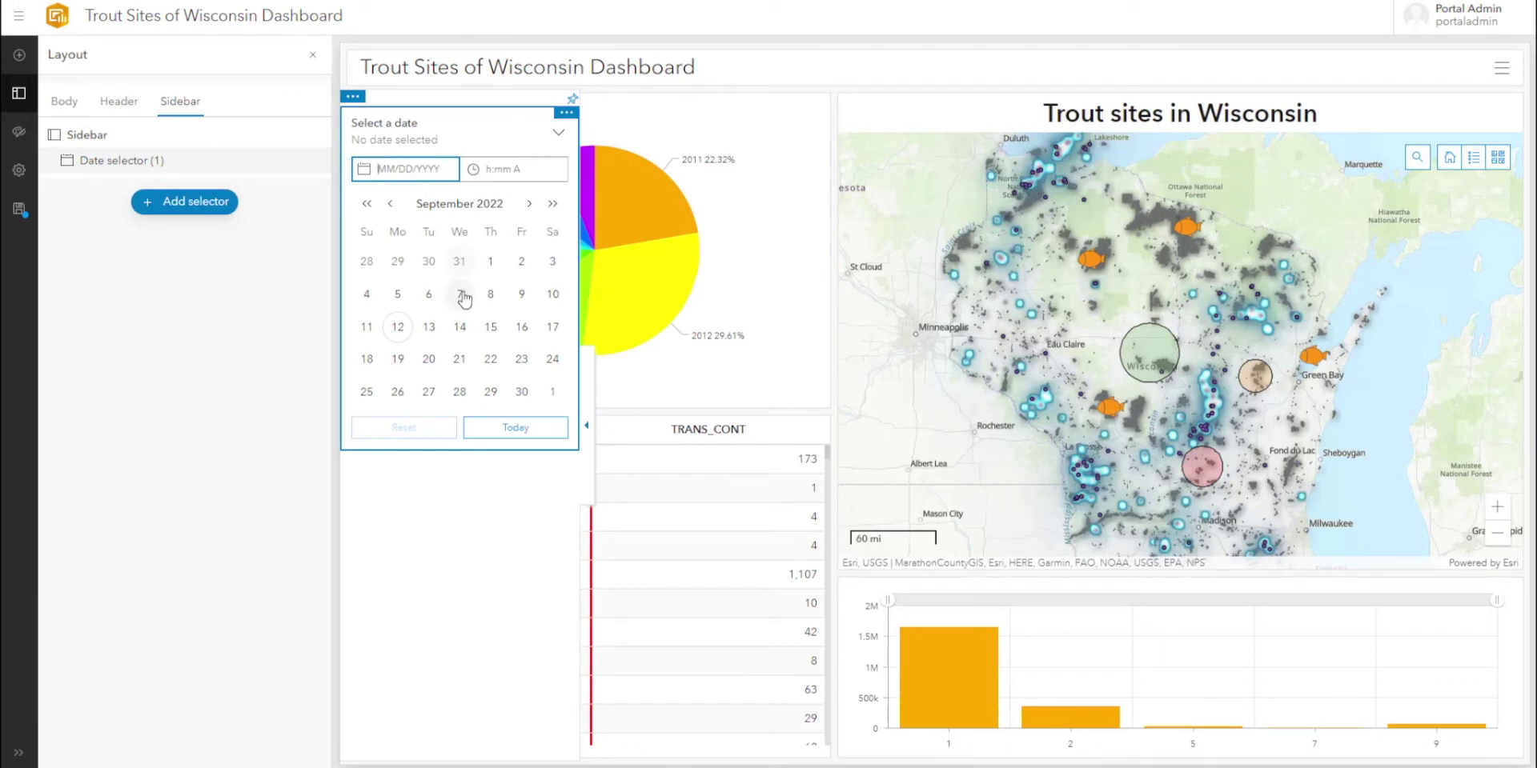
- Set the date selector to today, 9/12/2022, and collapse its calendar
click(519, 427)
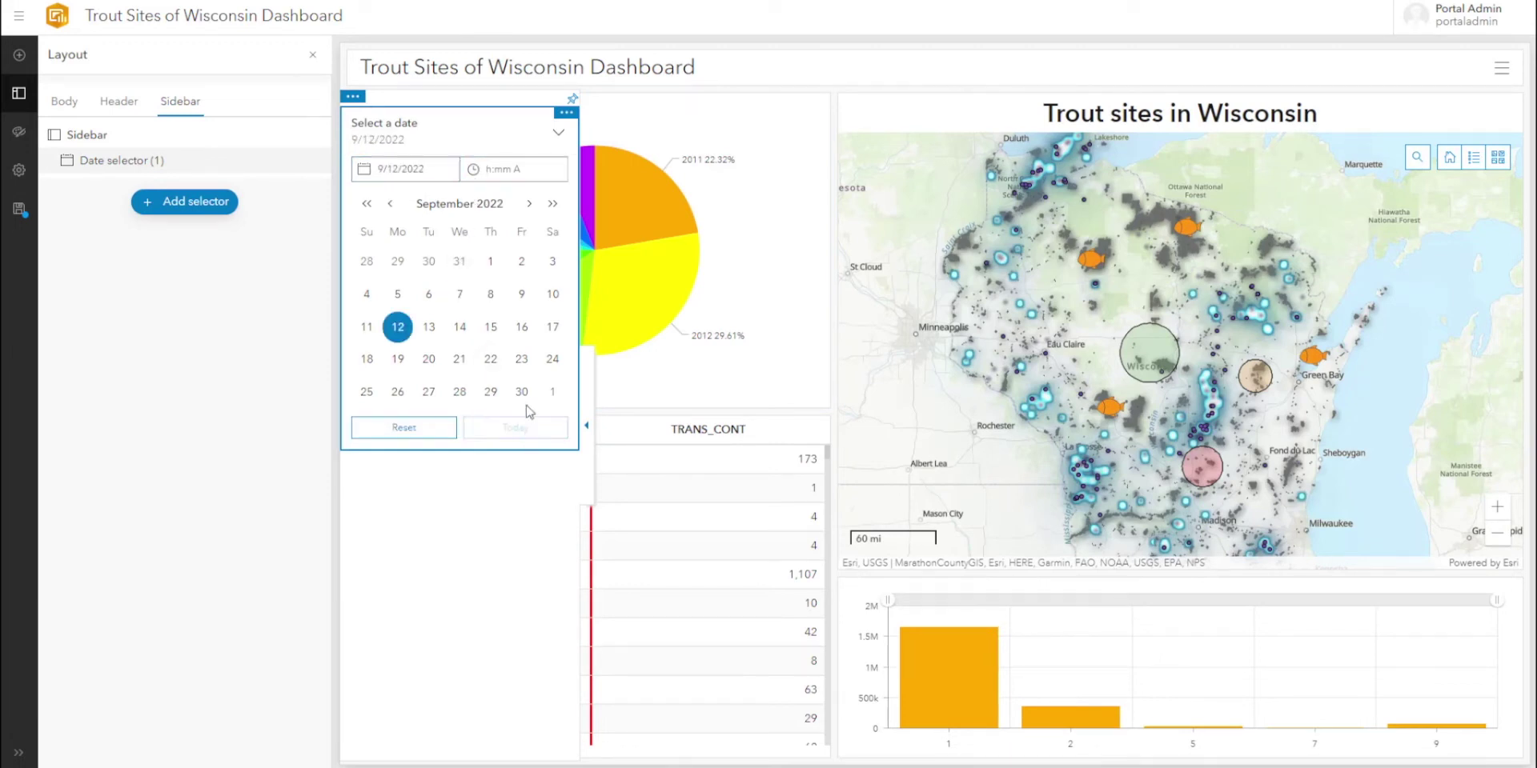
click(563, 136)
click(181, 205)
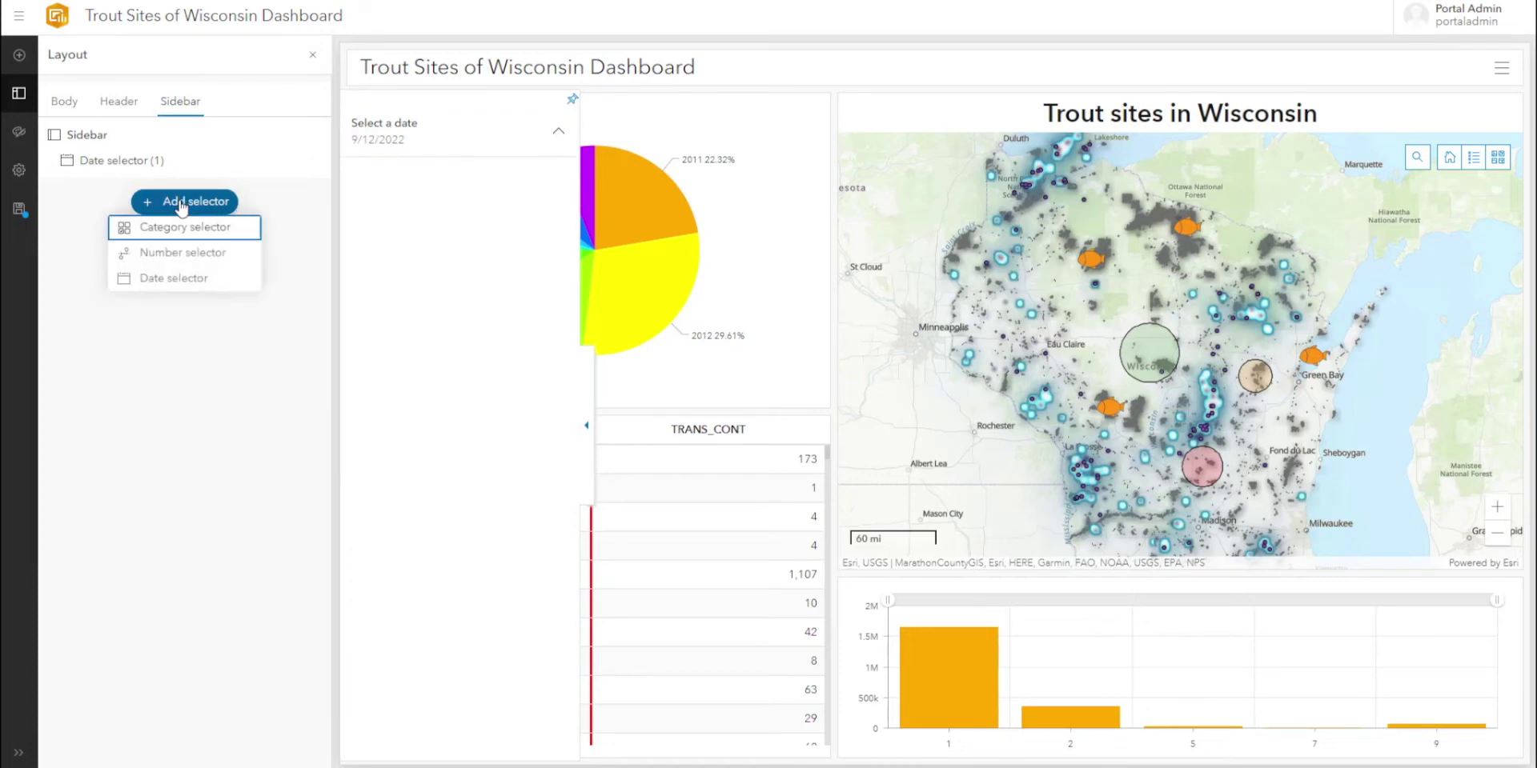
- Add a category selector from Trout_Habitat_Lines labelled '{waterbodyn} | {fiscalyear}'
click(181, 227)
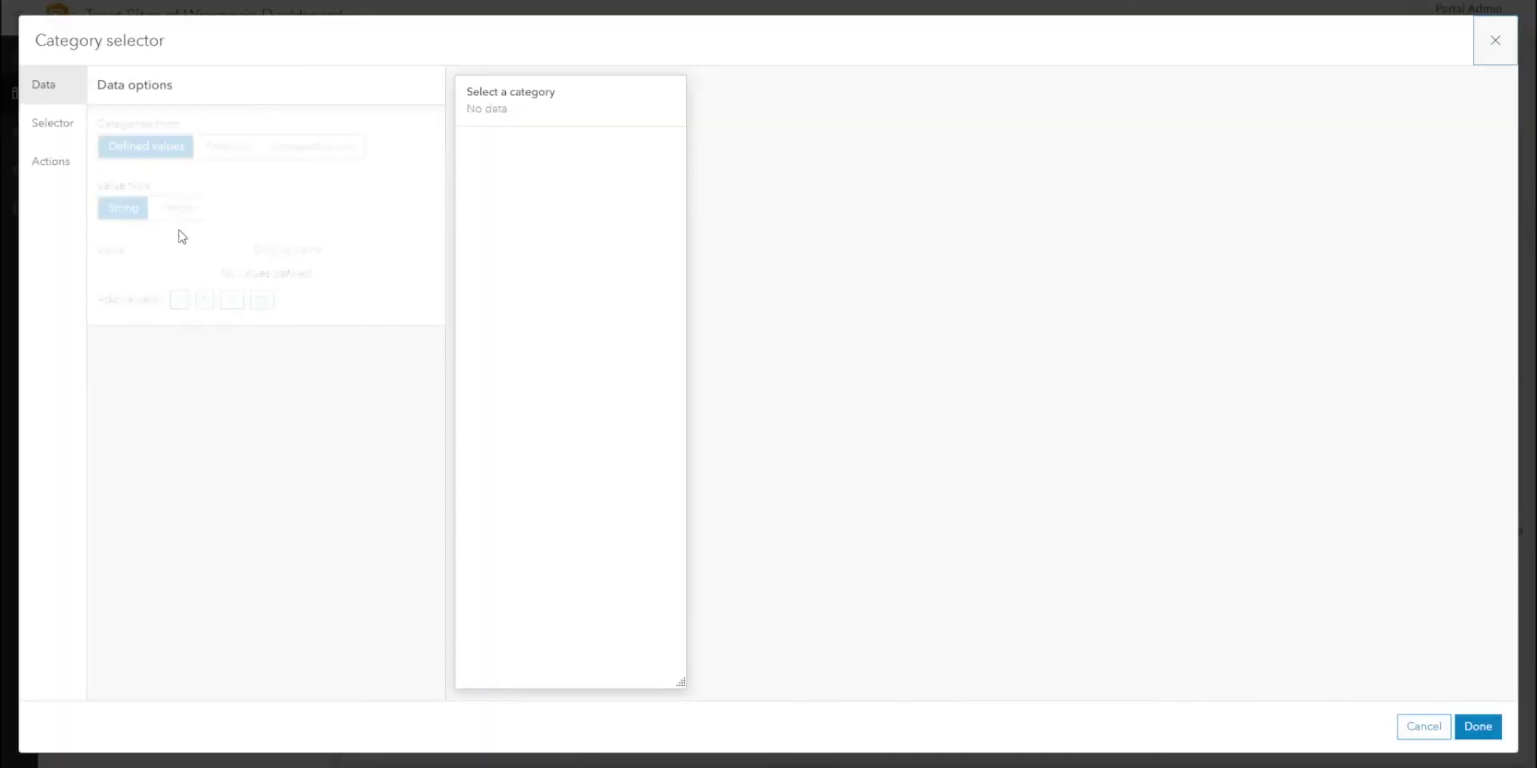
click(224, 157)
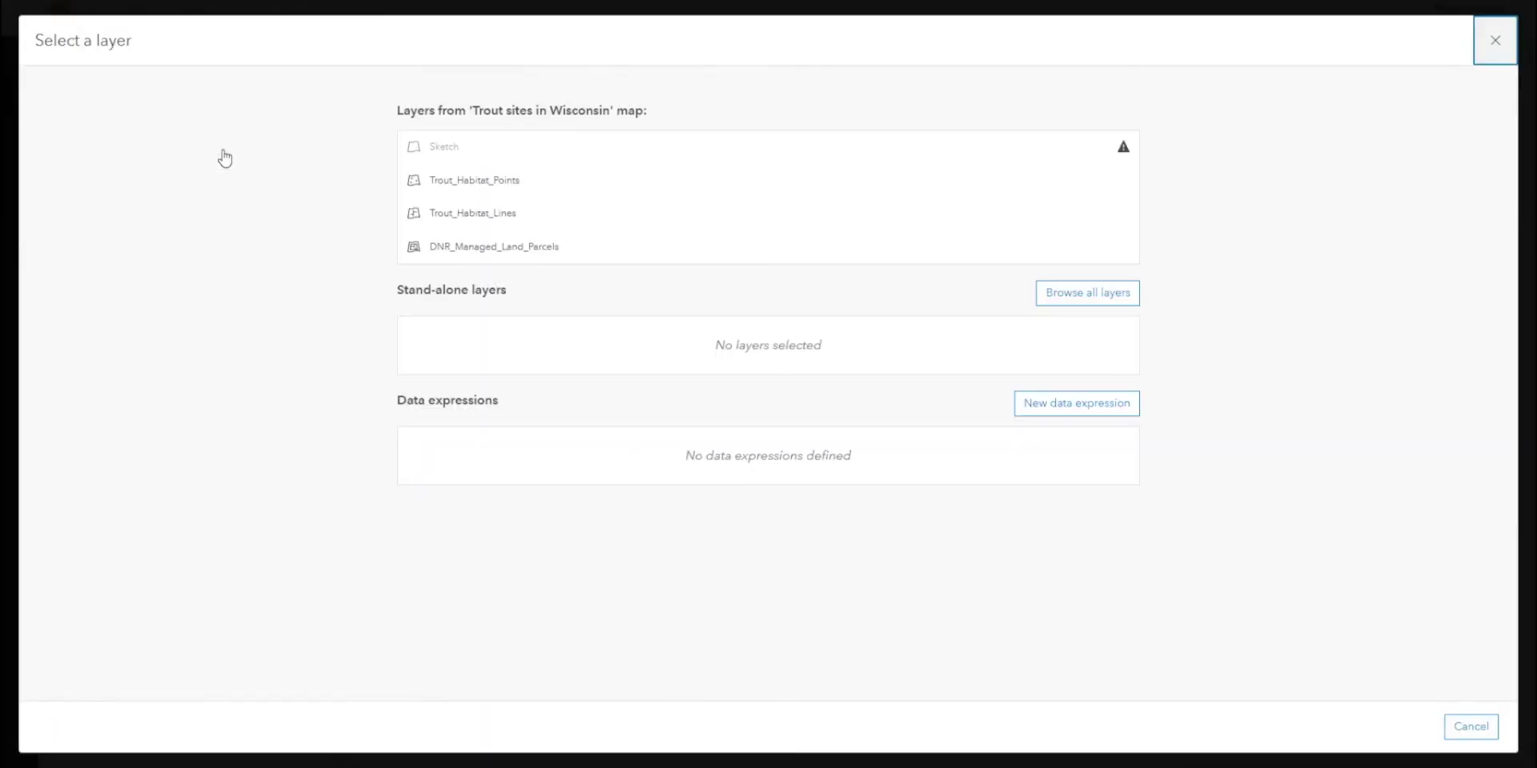
click(497, 215)
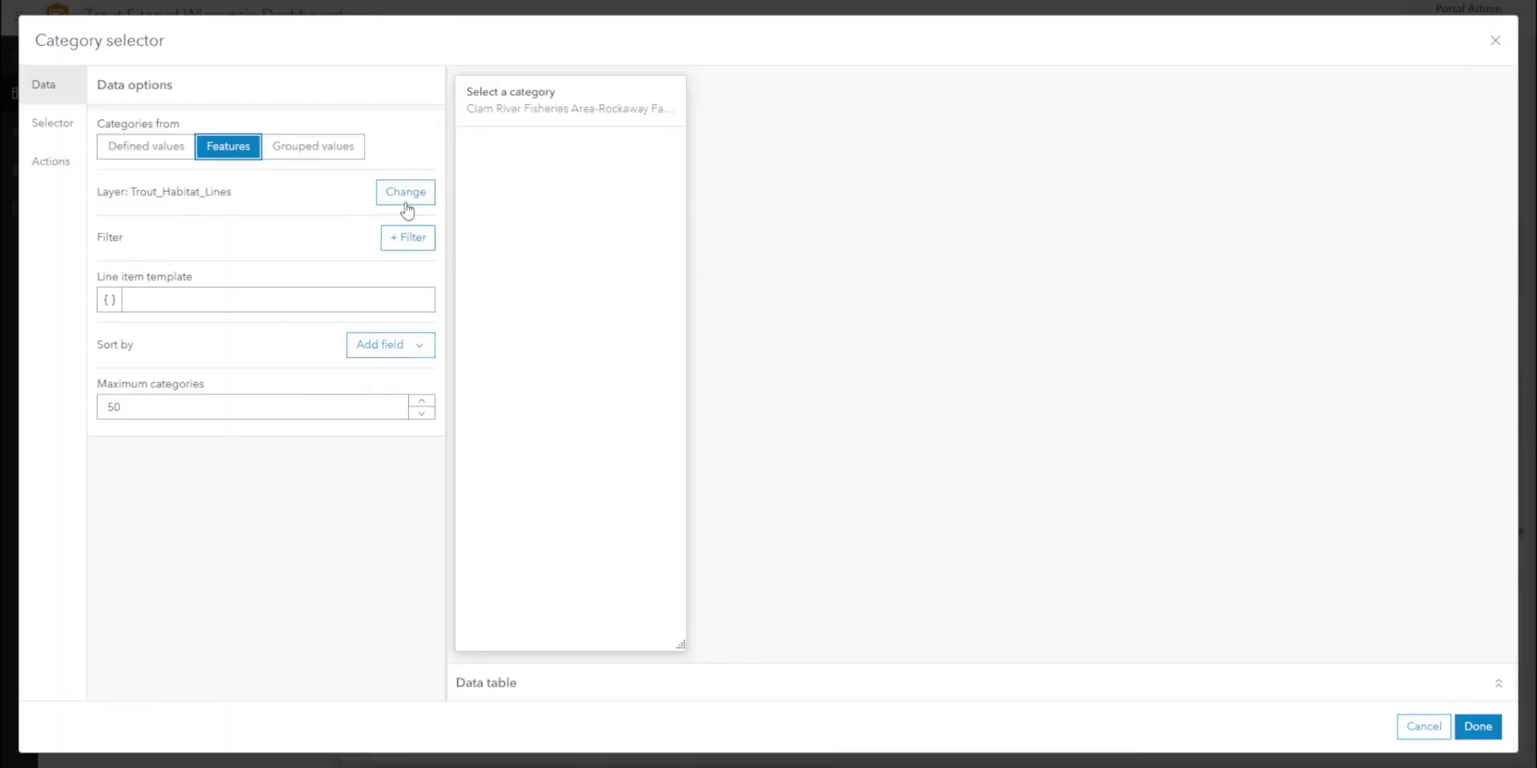
click(110, 302)
click(183, 410)
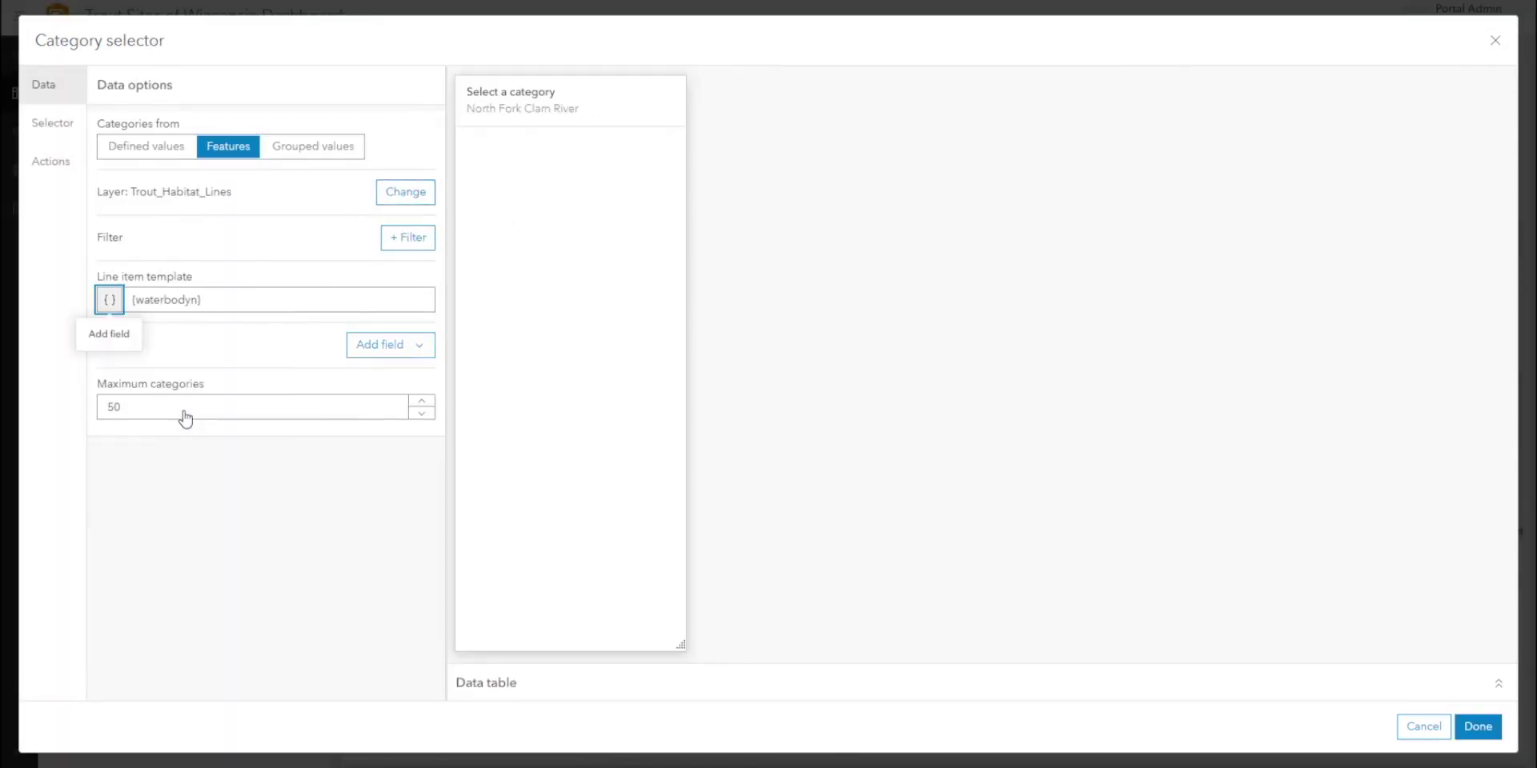
click(246, 301)
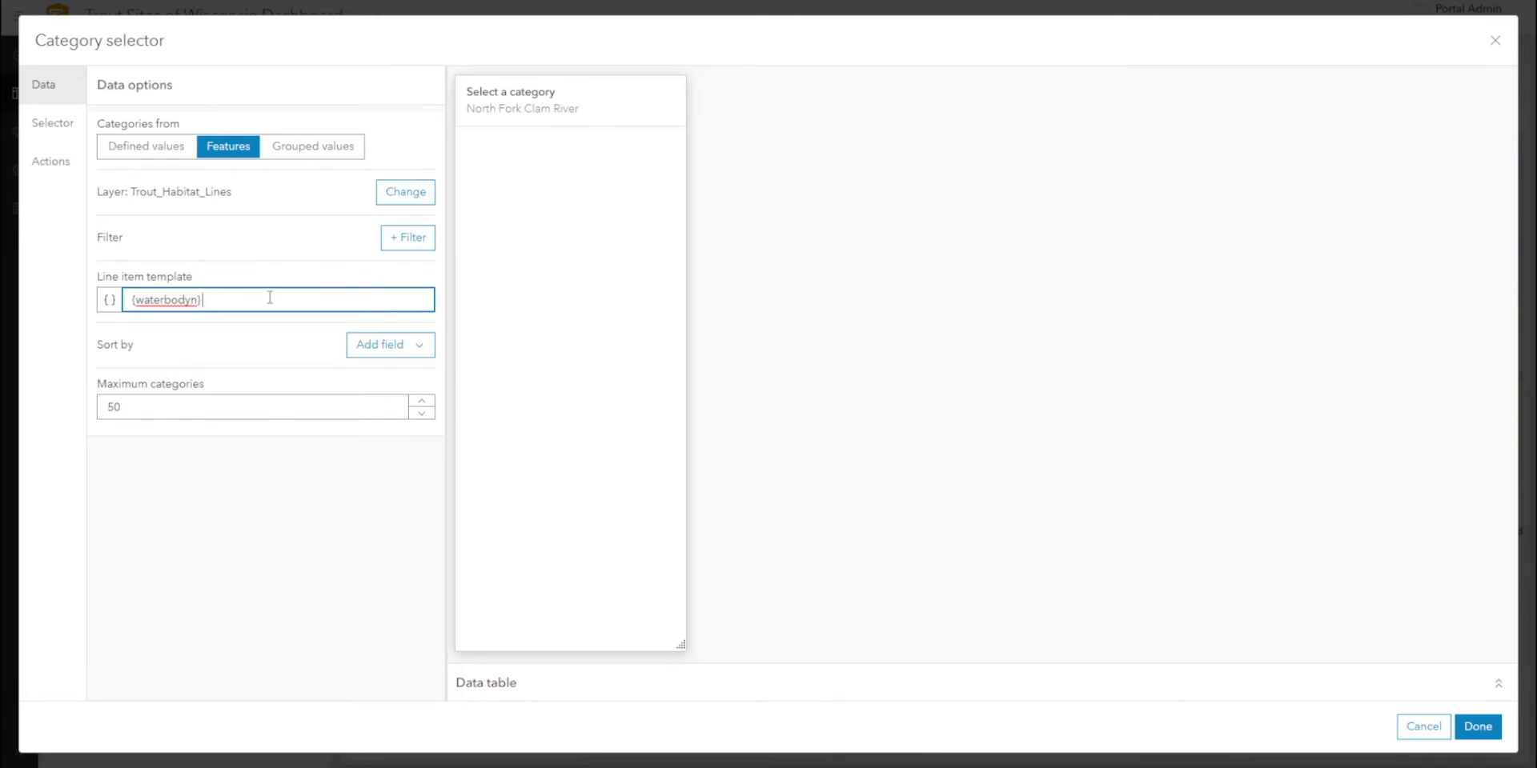
click(112, 301)
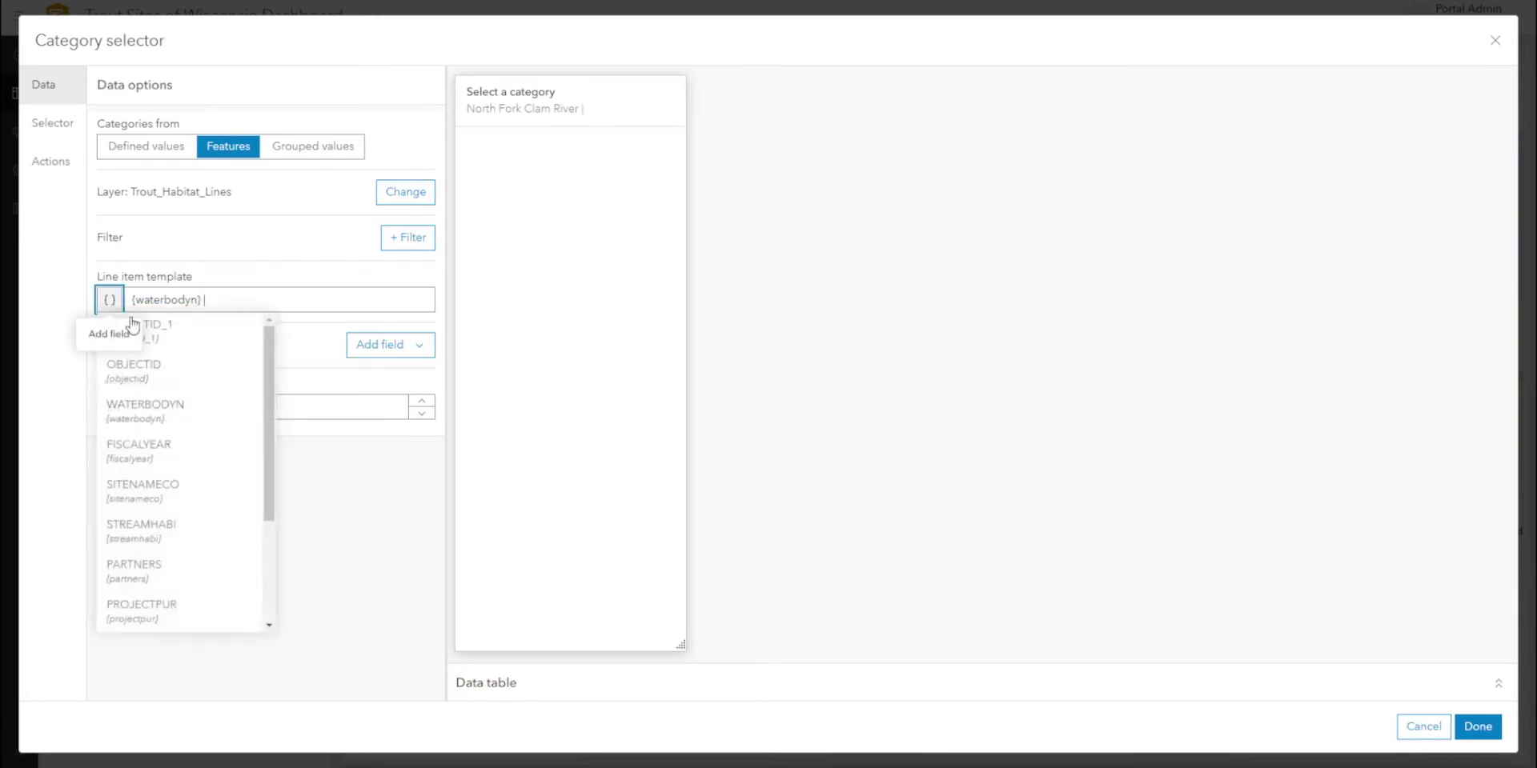
click(164, 453)
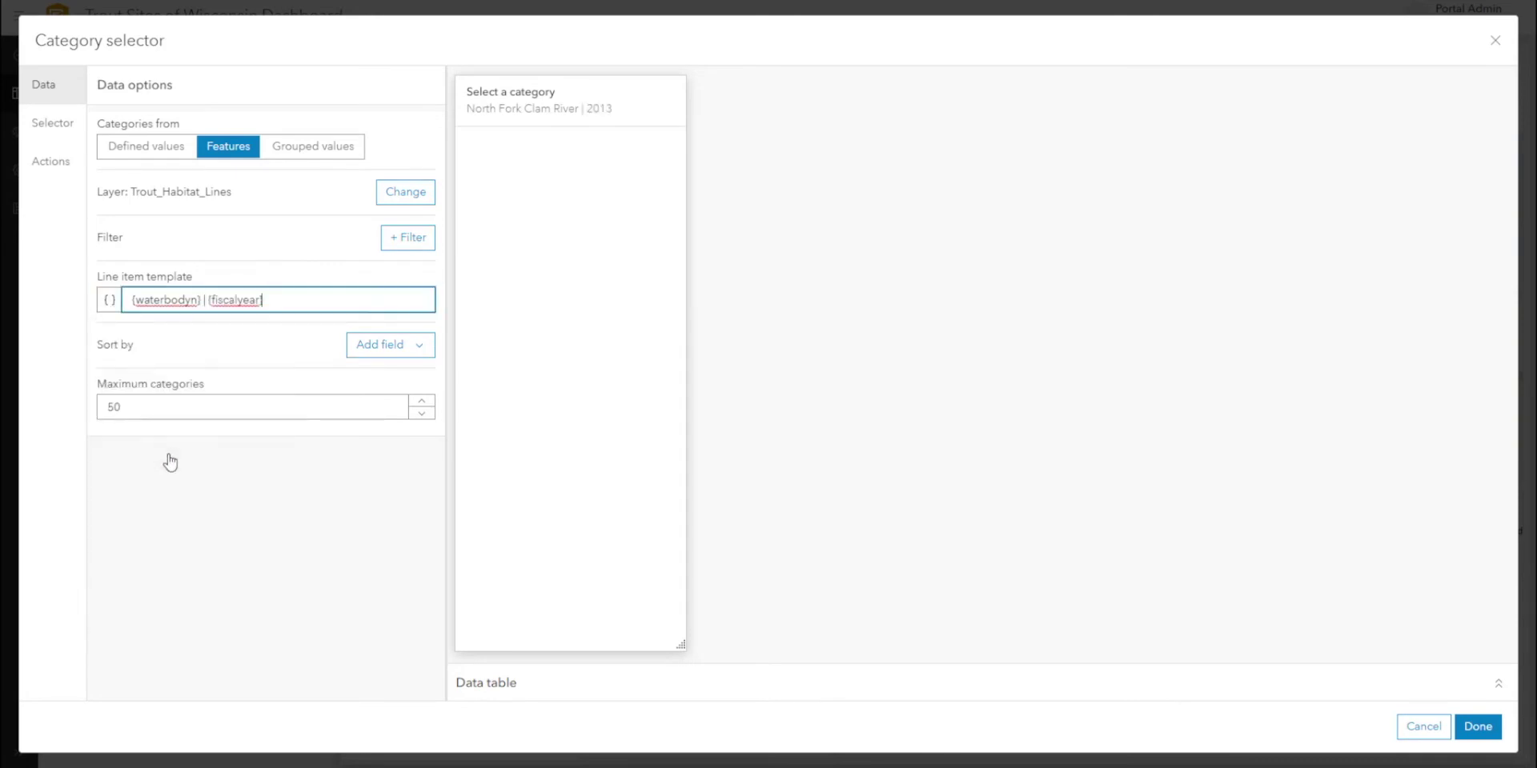
- Make selections zoom the Trout sites in Wisconsin map, confirm, and collapse the sidebar
click(53, 161)
click(251, 350)
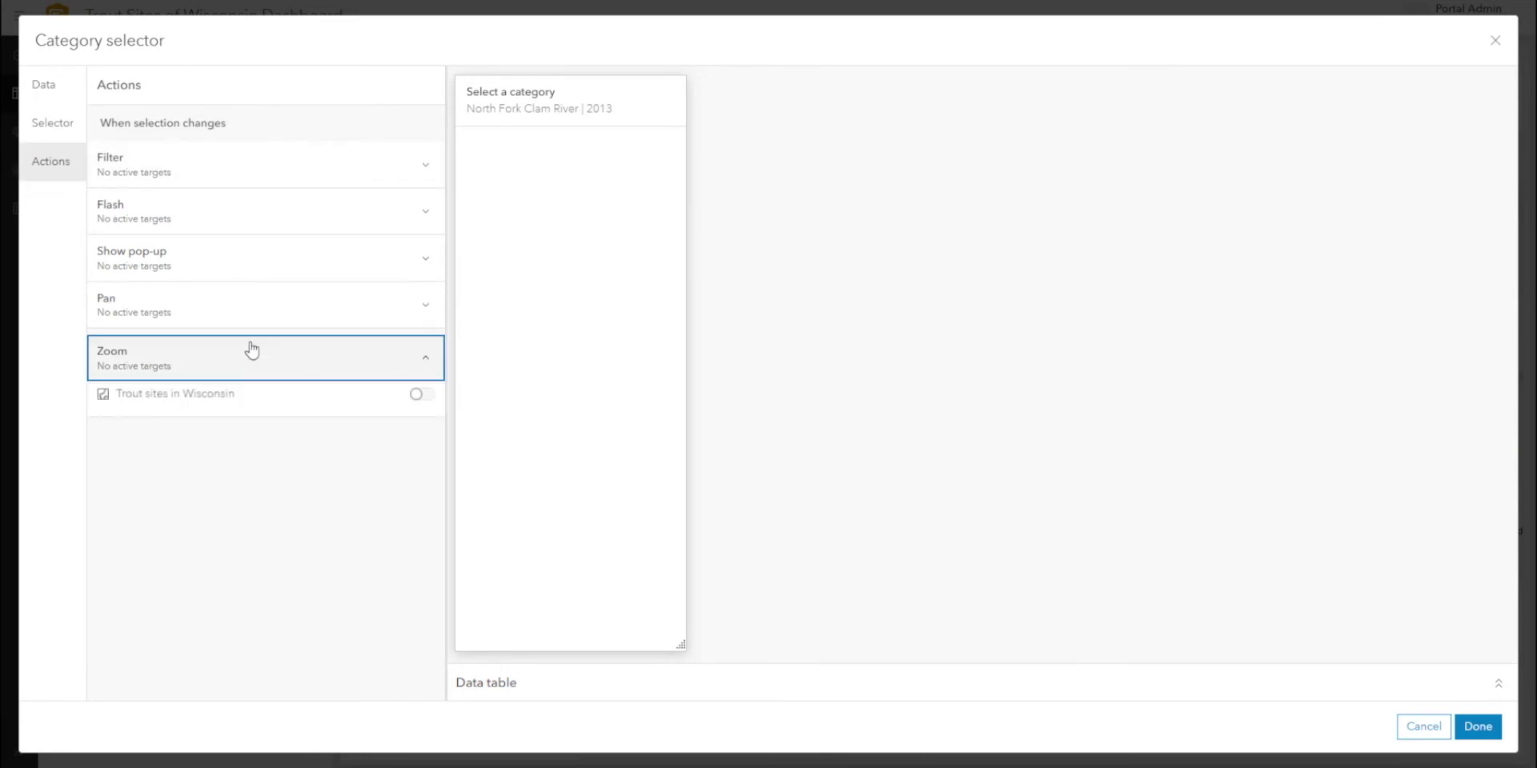
click(419, 396)
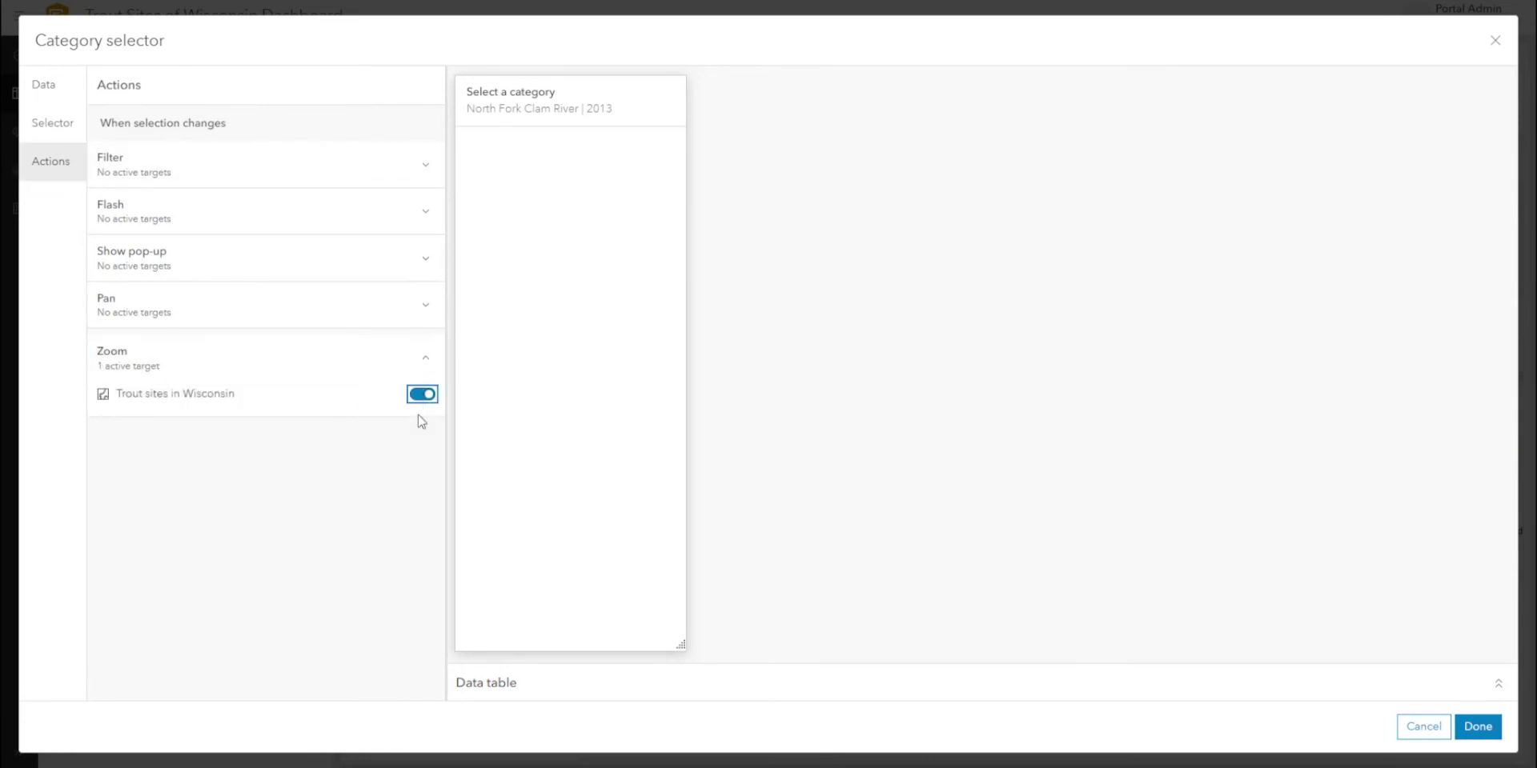
click(1478, 726)
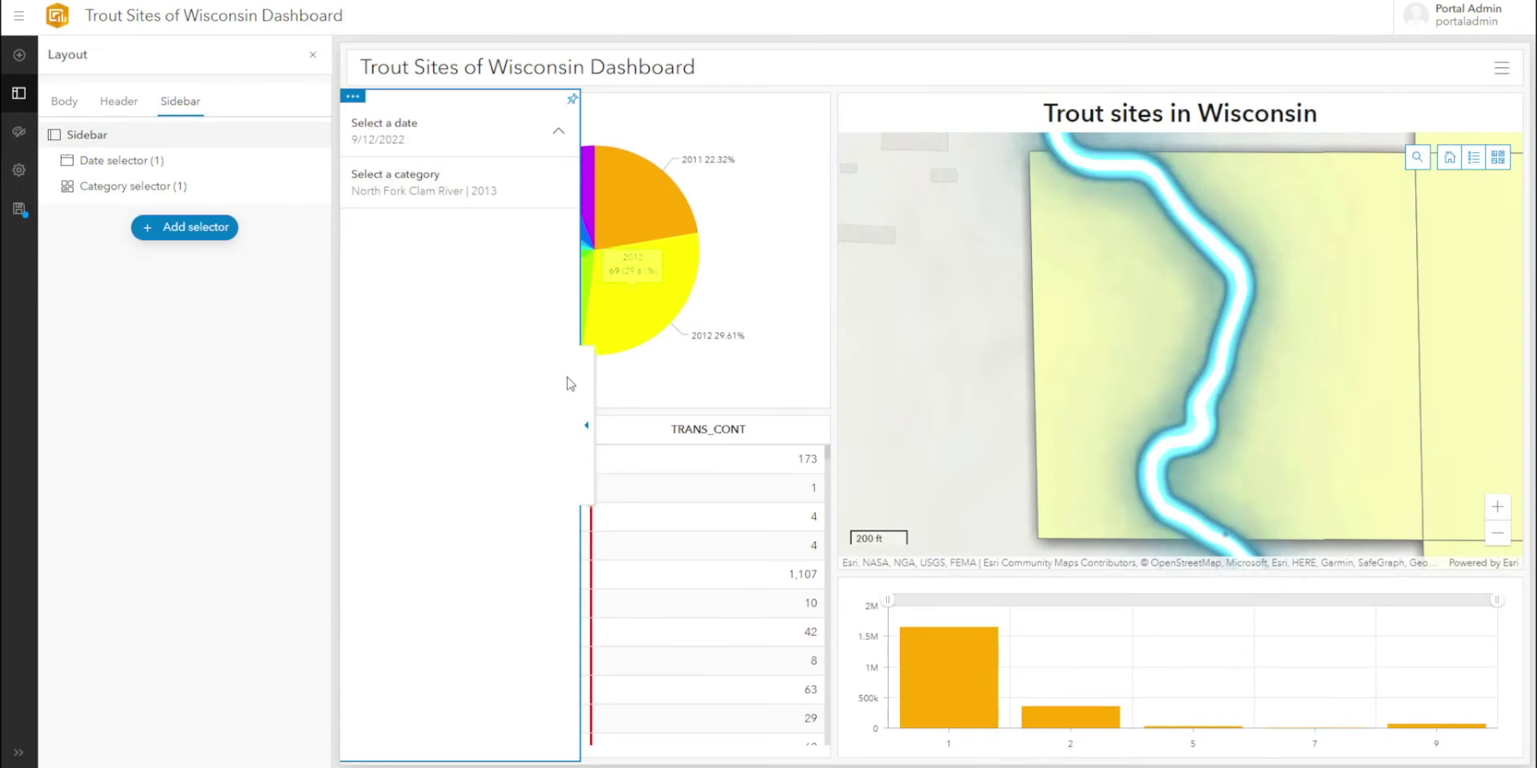
click(586, 425)
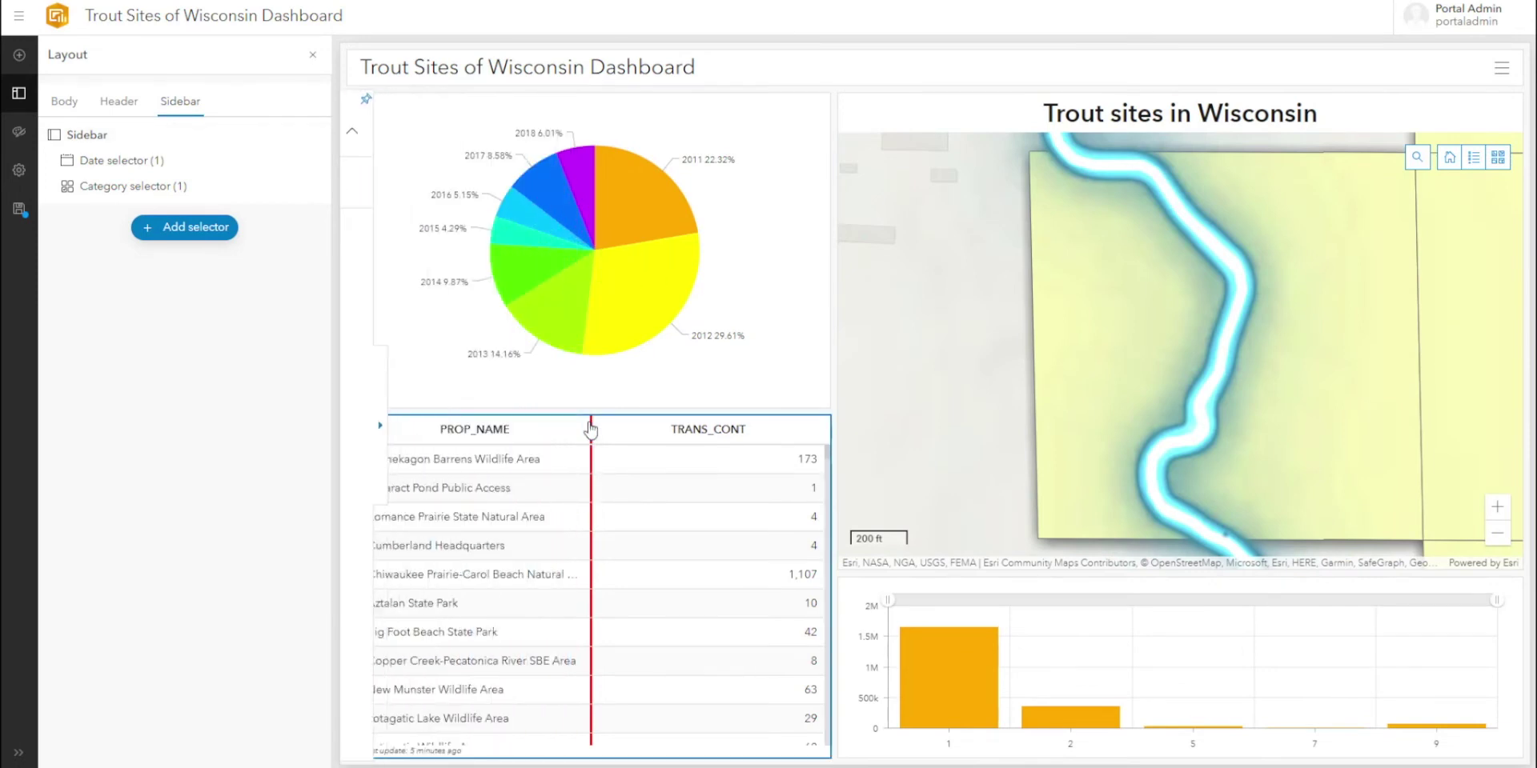
- Save the dashboard, pick Mole Creek | 2016, then Scuppernong River | 2013 in the category selector
click(19, 208)
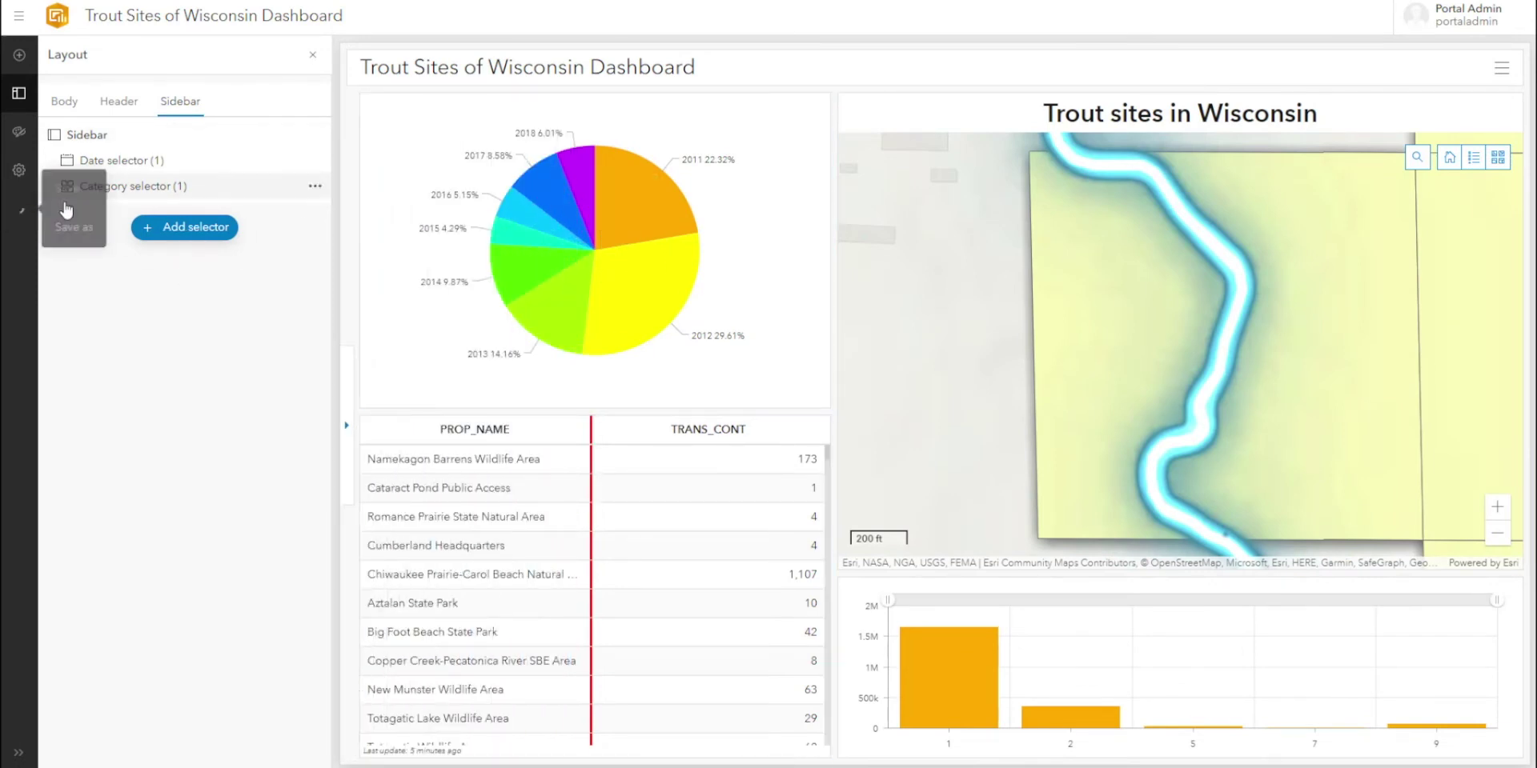
click(313, 55)
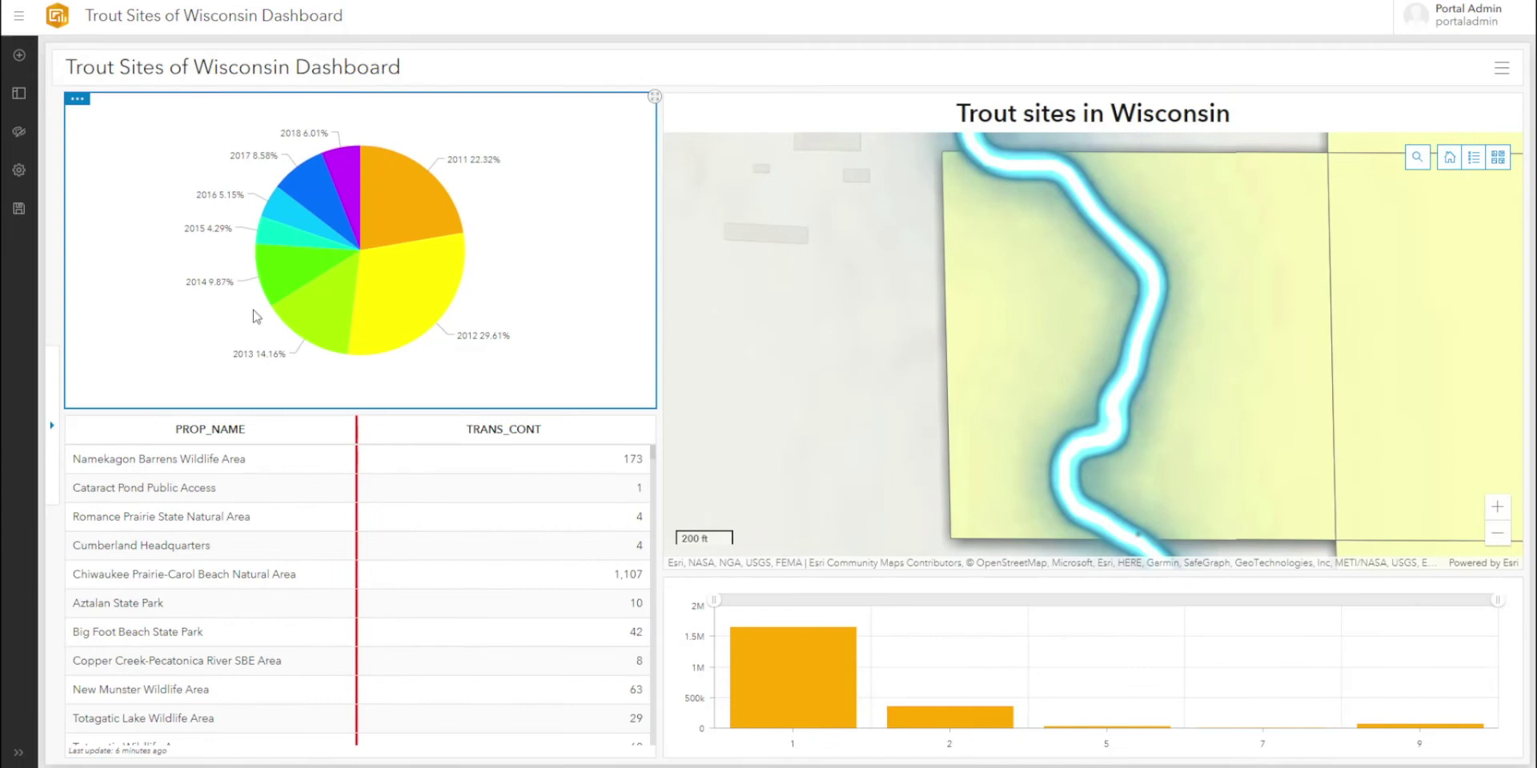
click(51, 425)
click(160, 200)
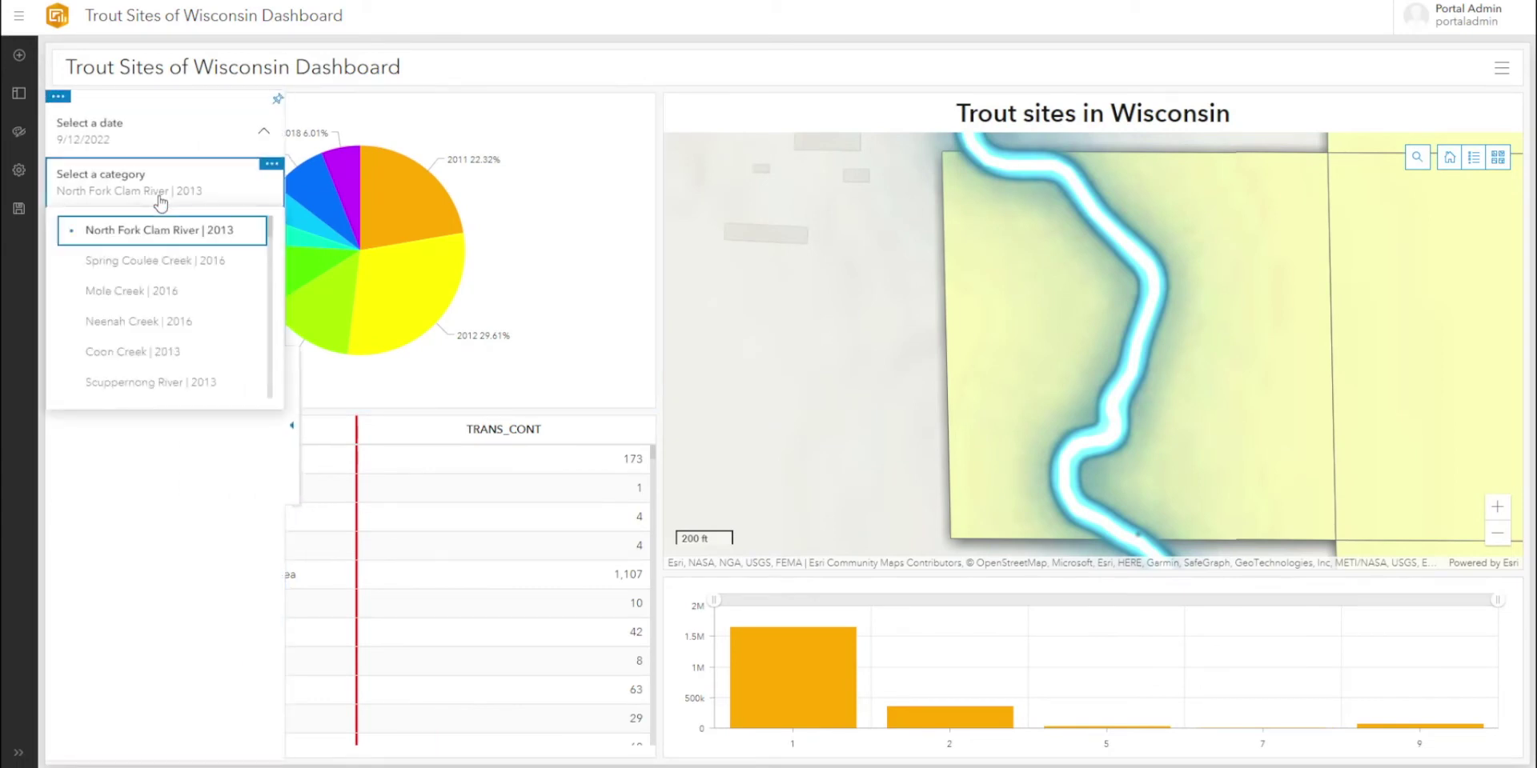
click(158, 292)
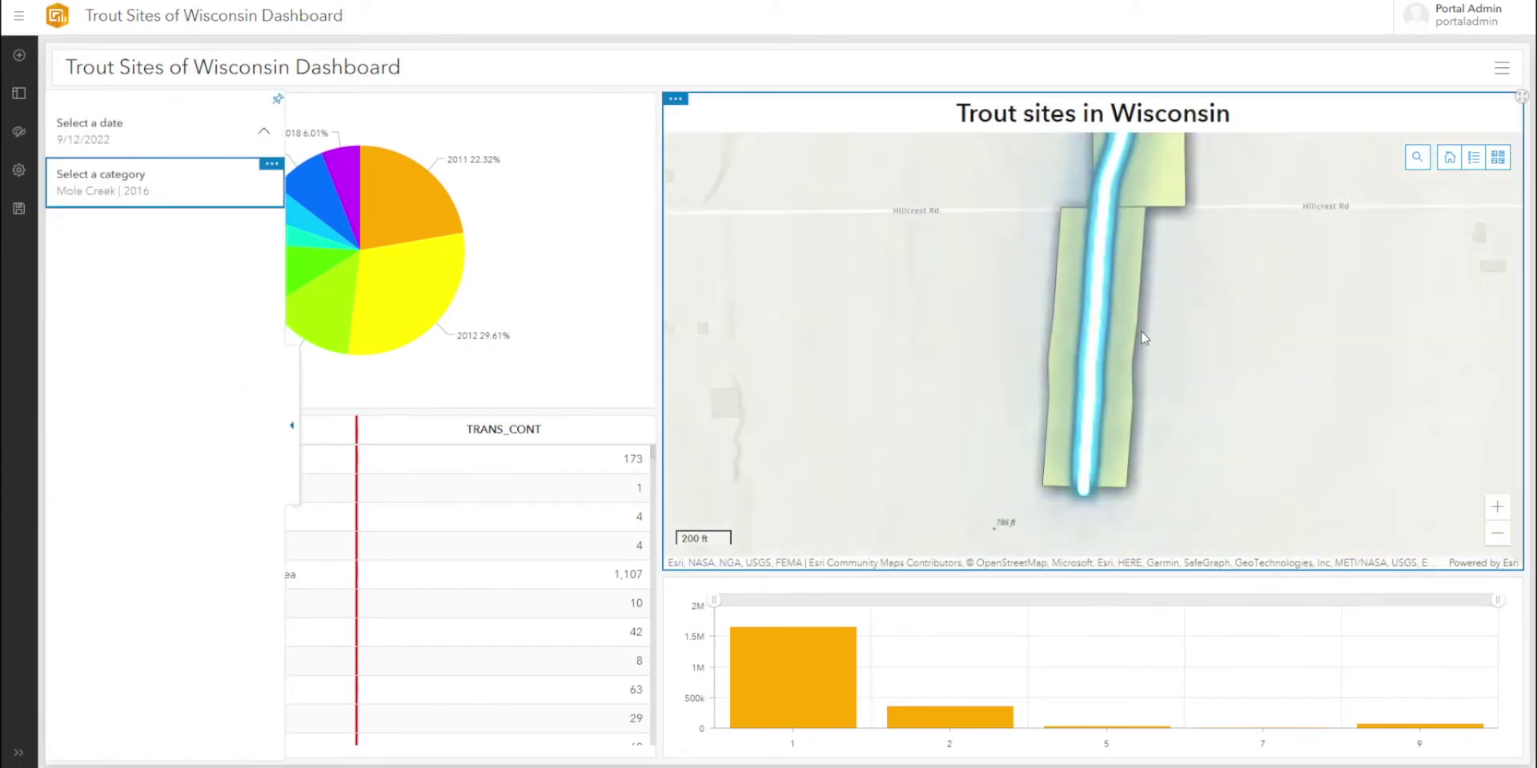
scroll(1039, 338, down, 5)
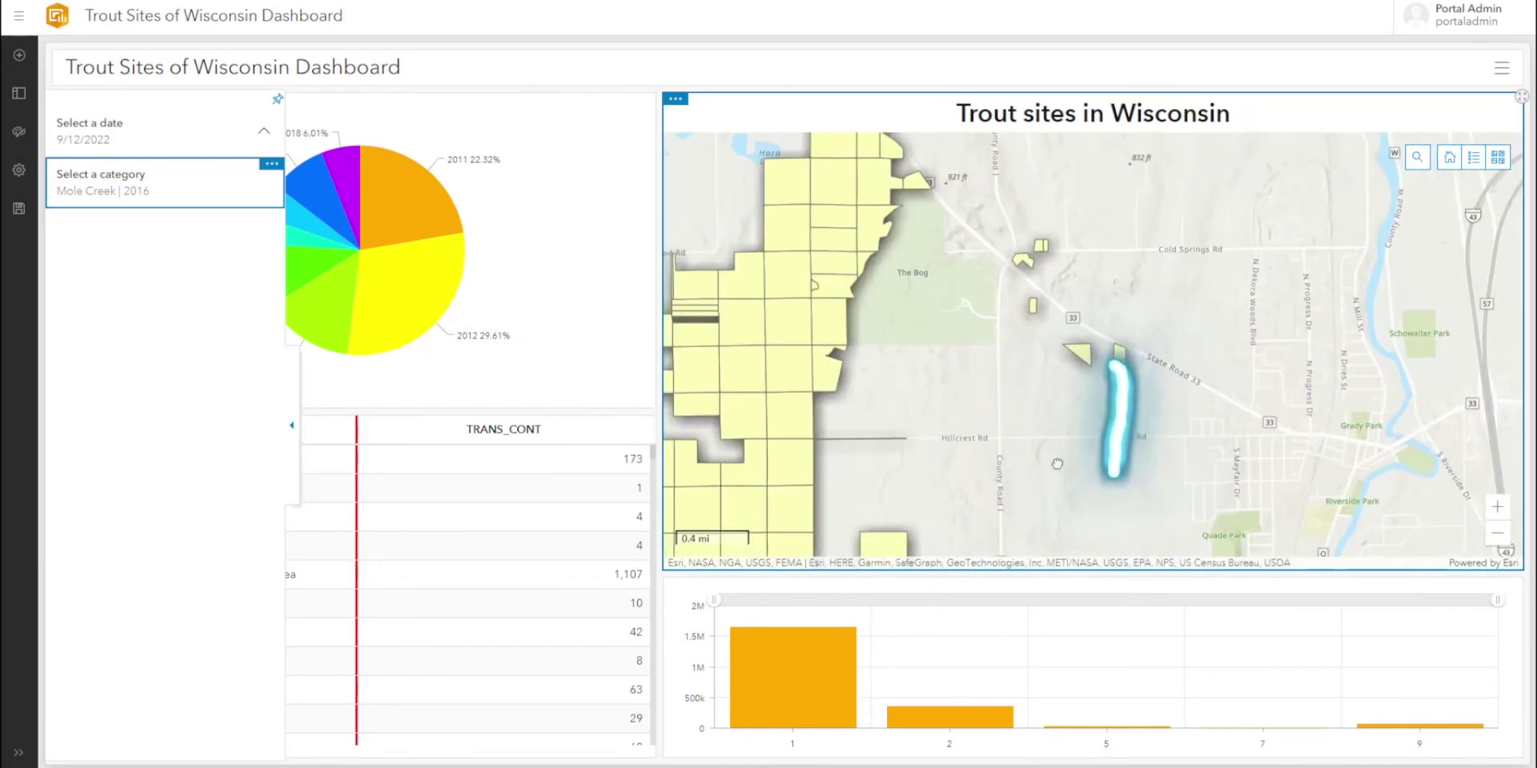
click(156, 204)
click(184, 382)
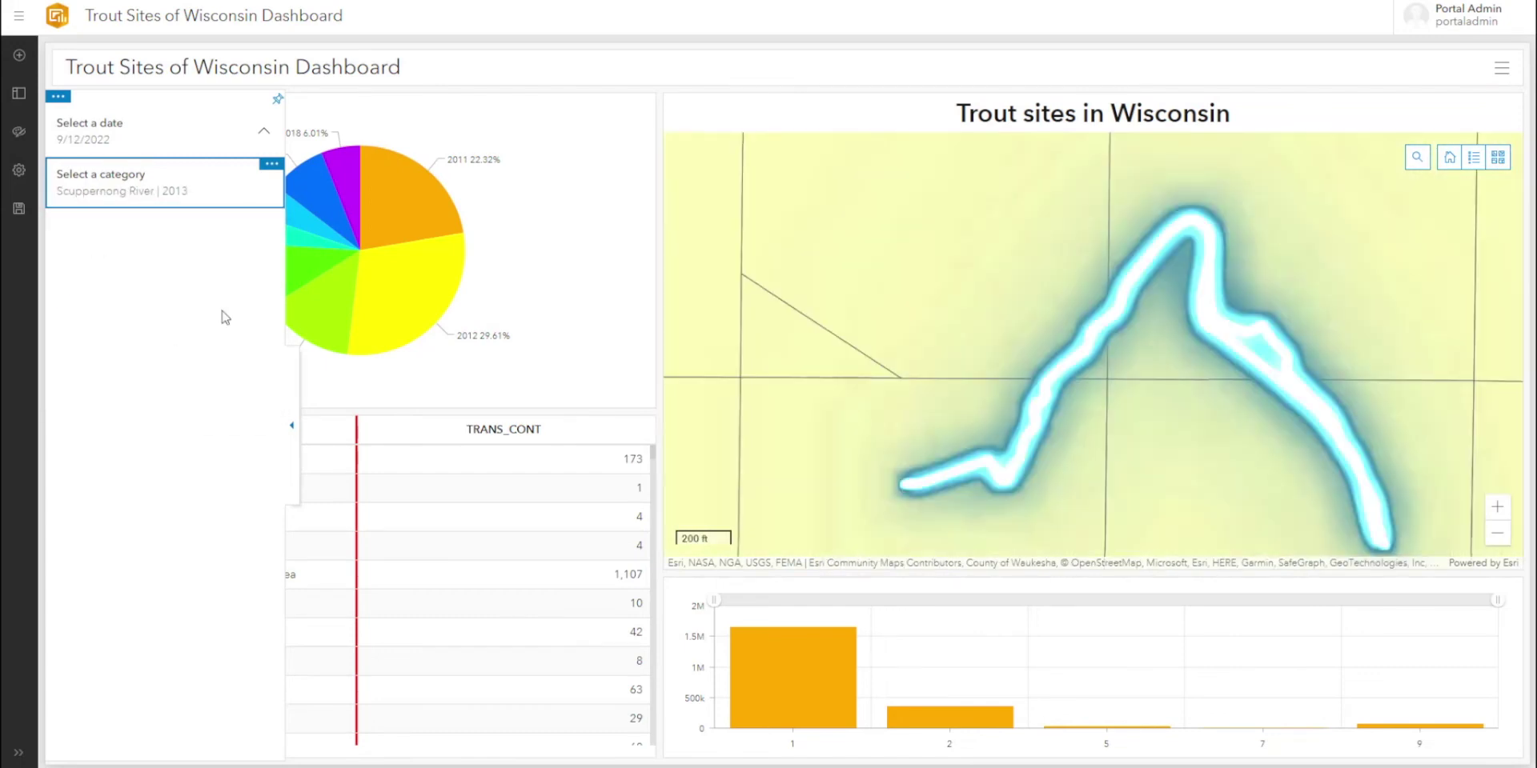
click(291, 425)
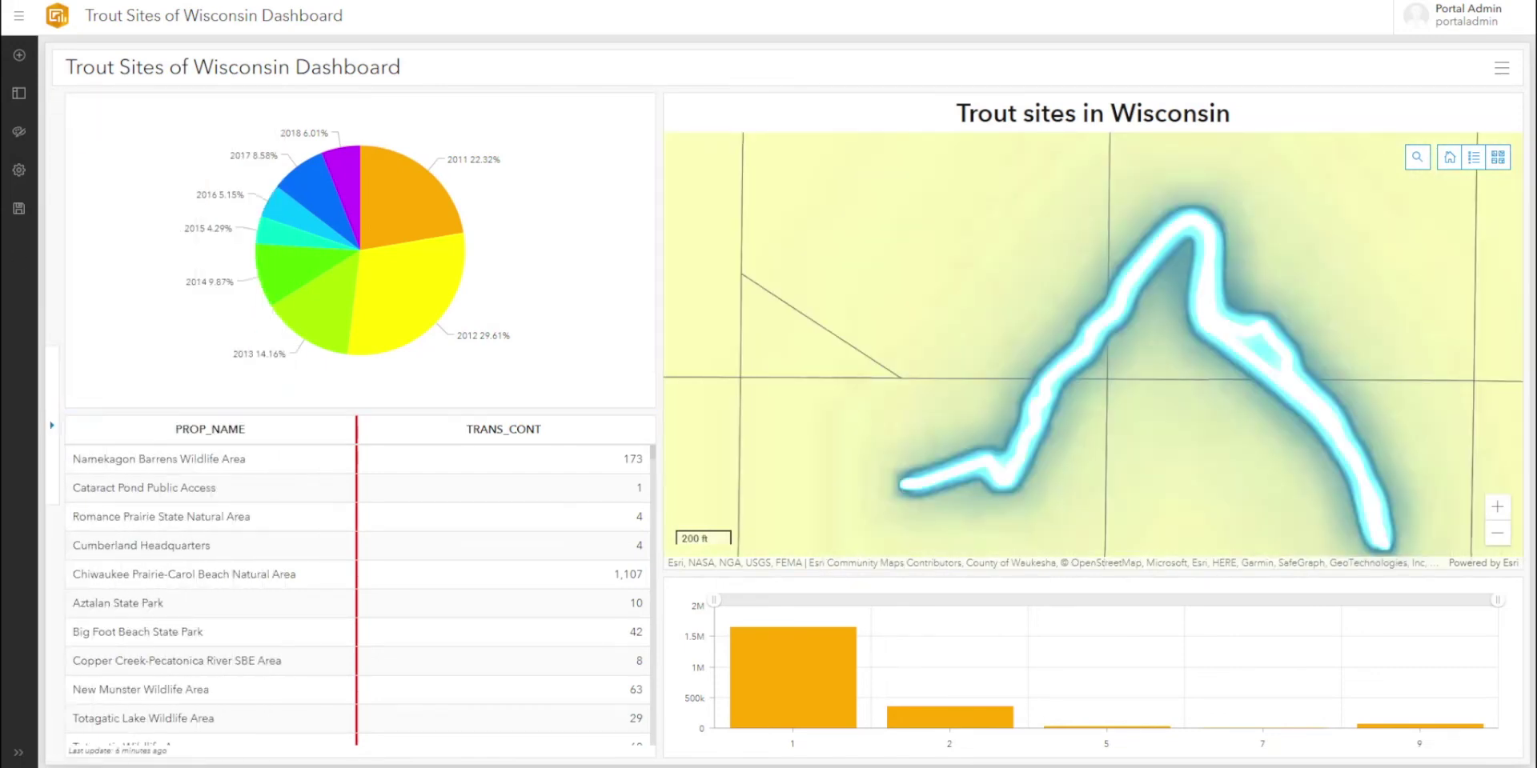
- Switch the dashboard to the dark theme and allow elements to be resized
click(19, 132)
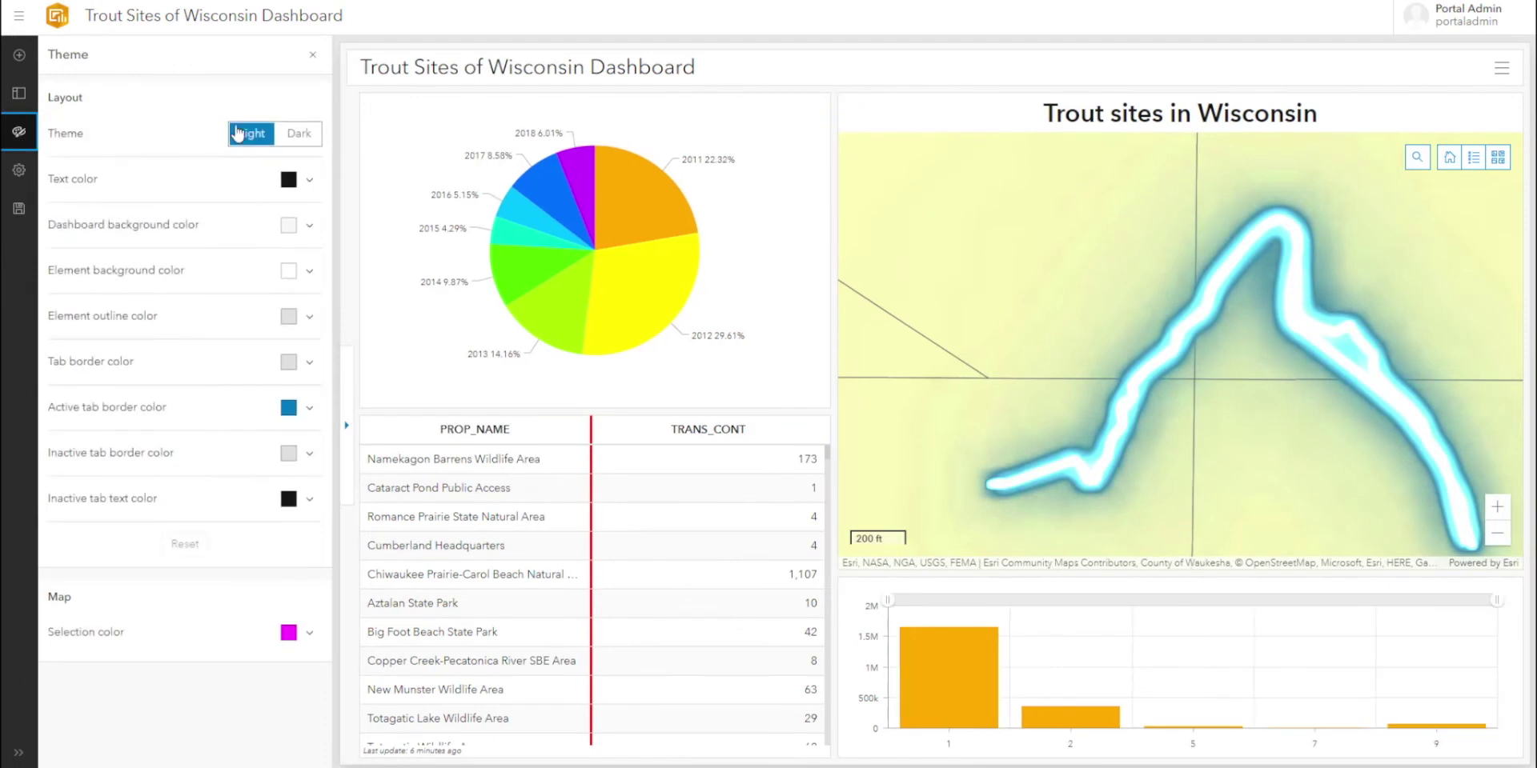
click(297, 134)
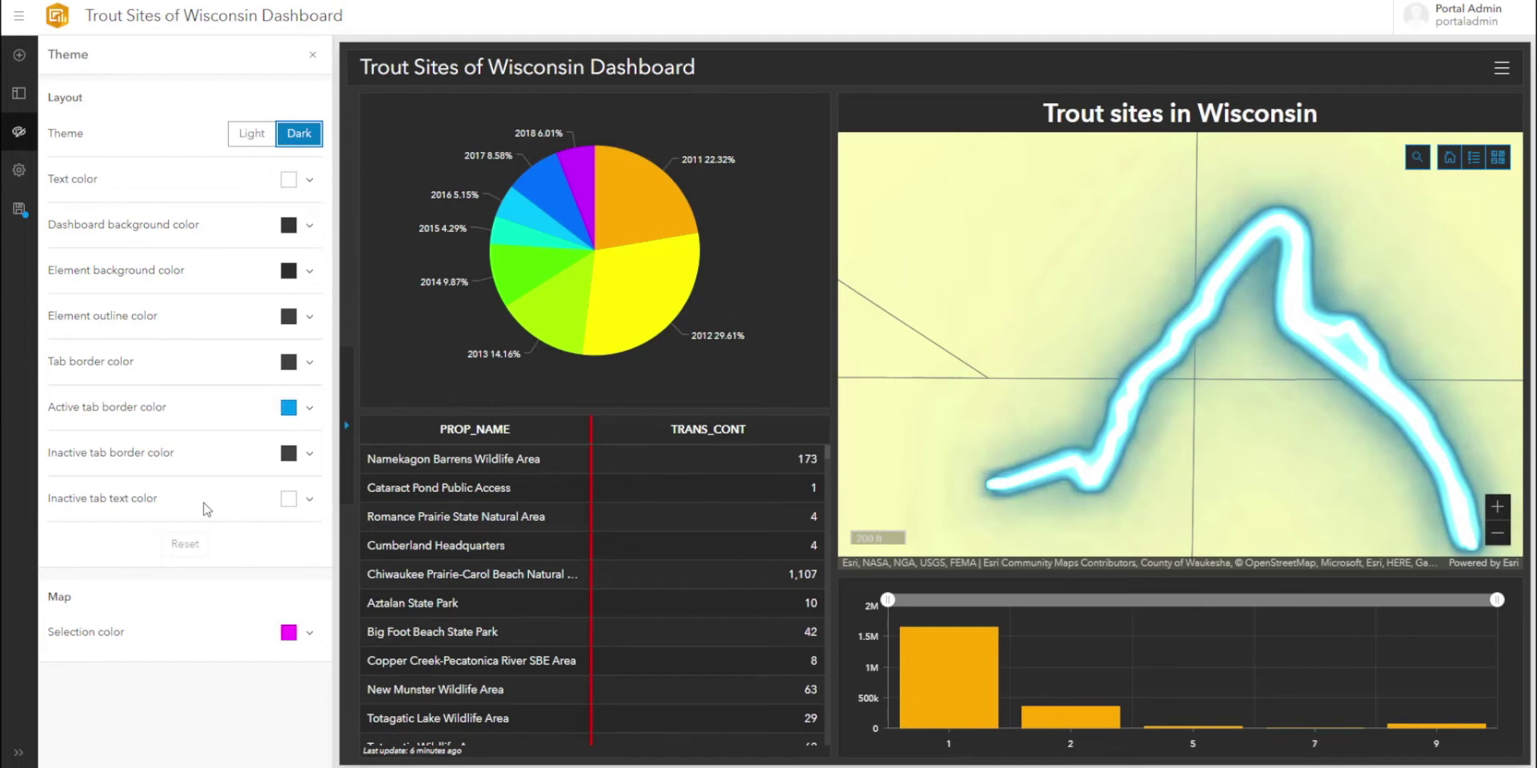
click(19, 171)
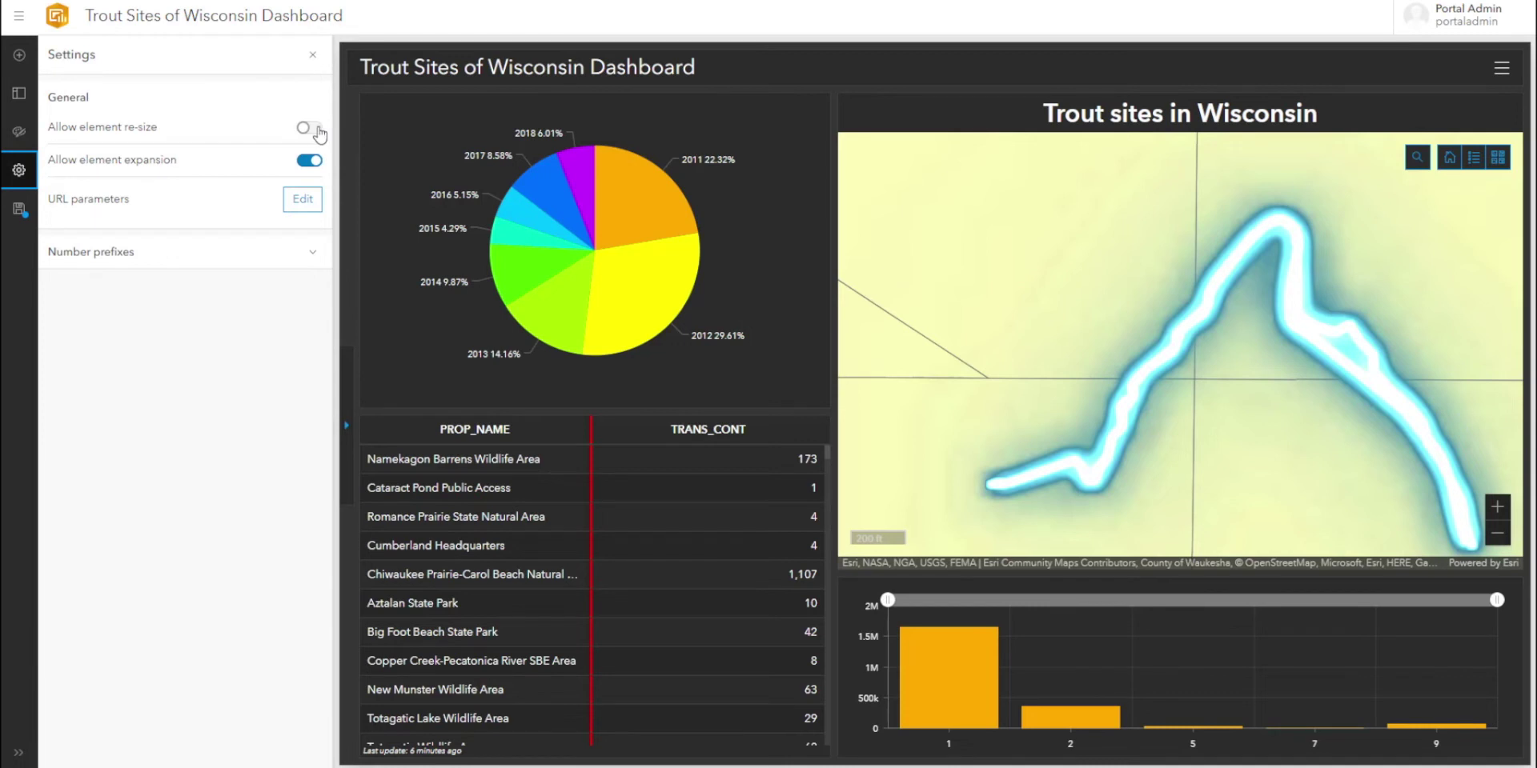
click(309, 129)
- Add a category URL parameter named p1 and review its filter targets
mouse_move(405, 187)
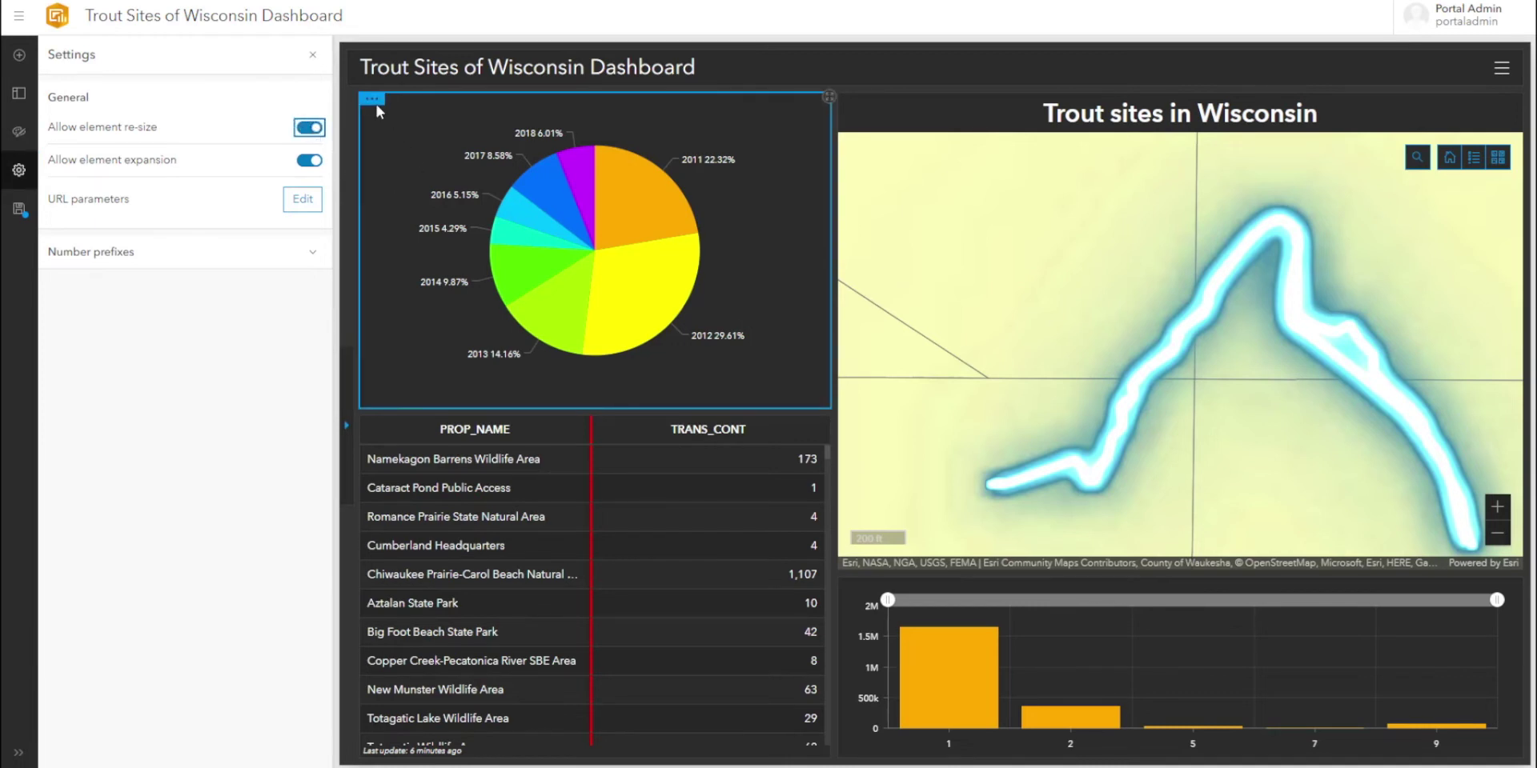
mouse_move(374, 105)
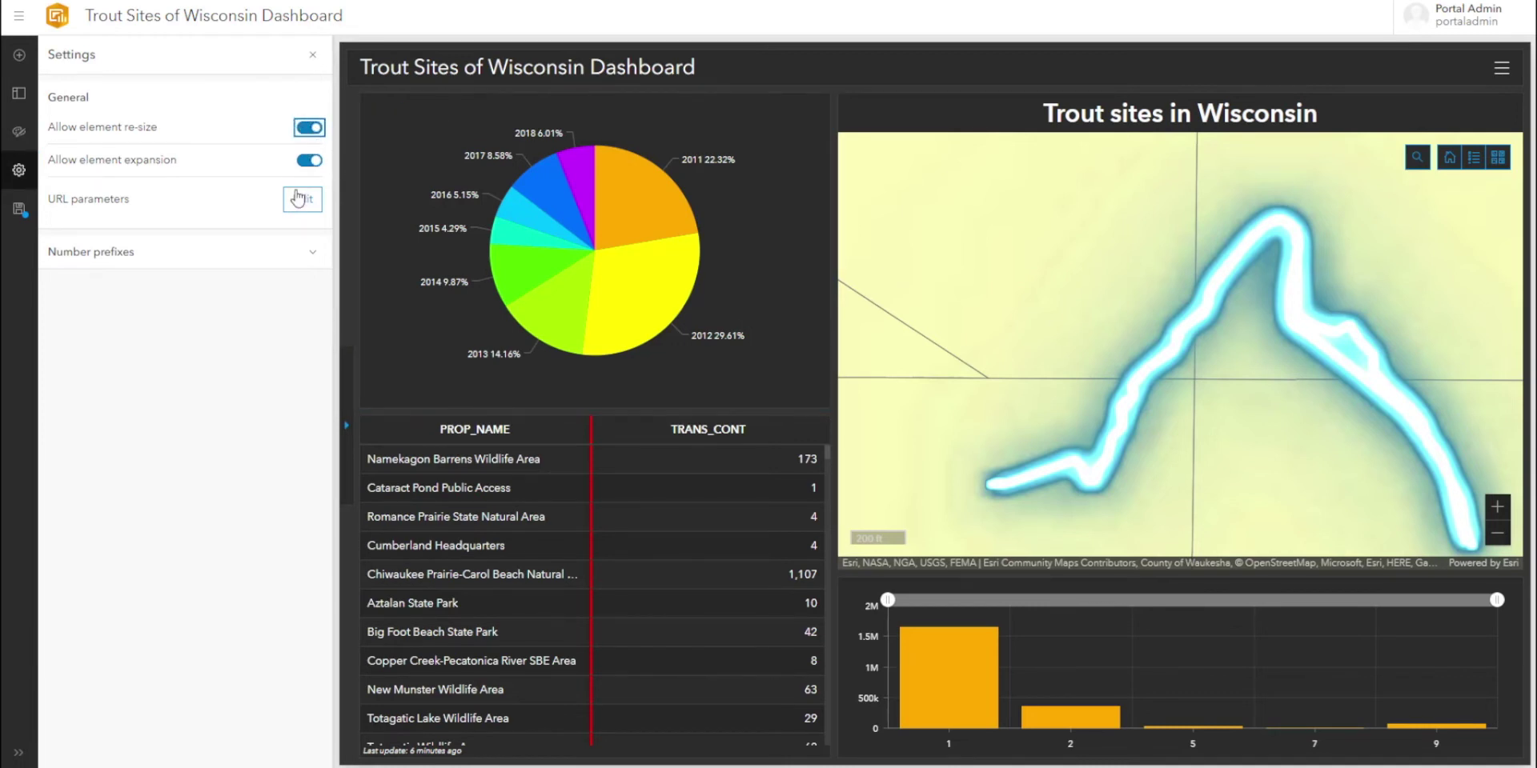
click(300, 199)
click(746, 185)
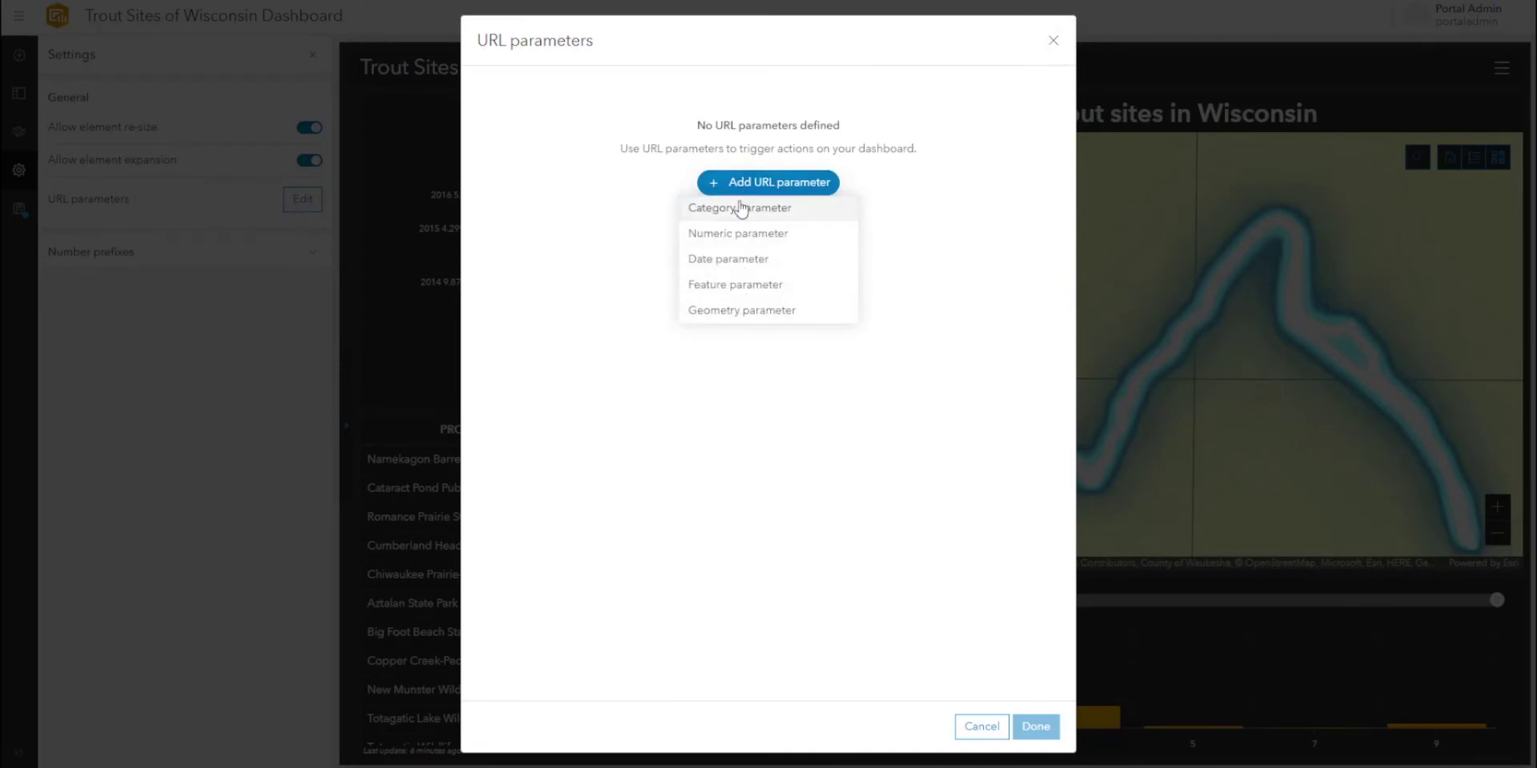
click(741, 210)
click(563, 178)
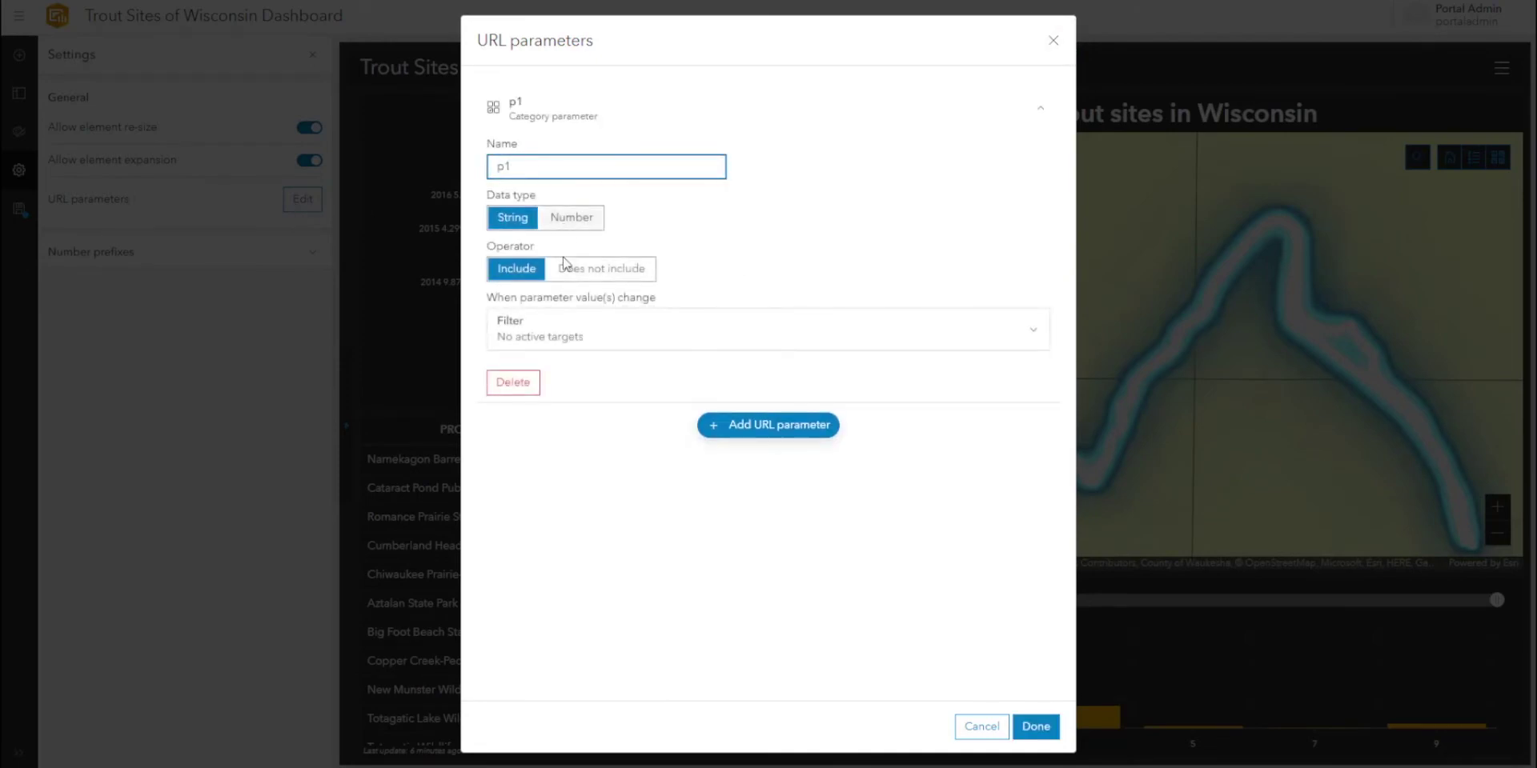
click(552, 343)
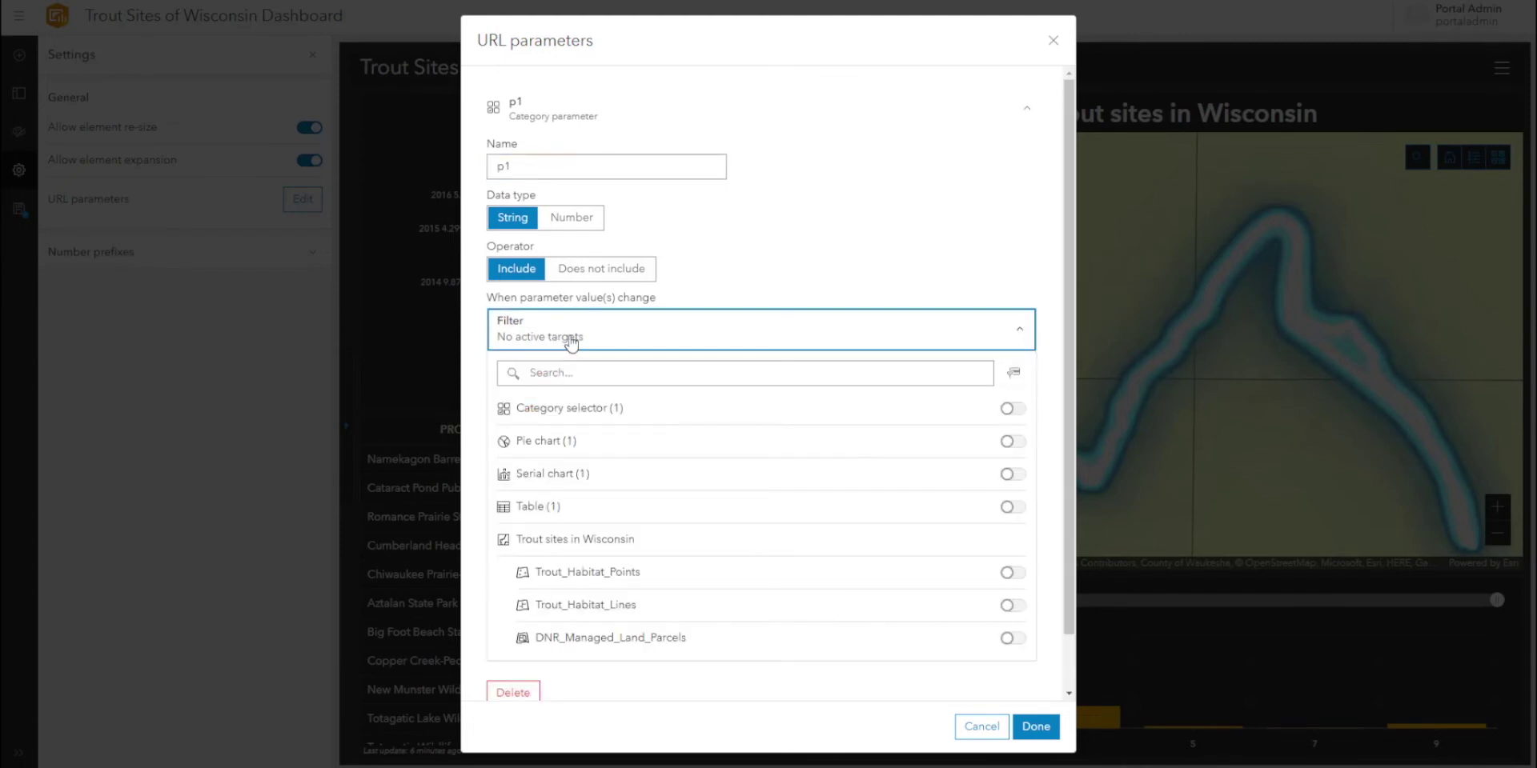
click(571, 343)
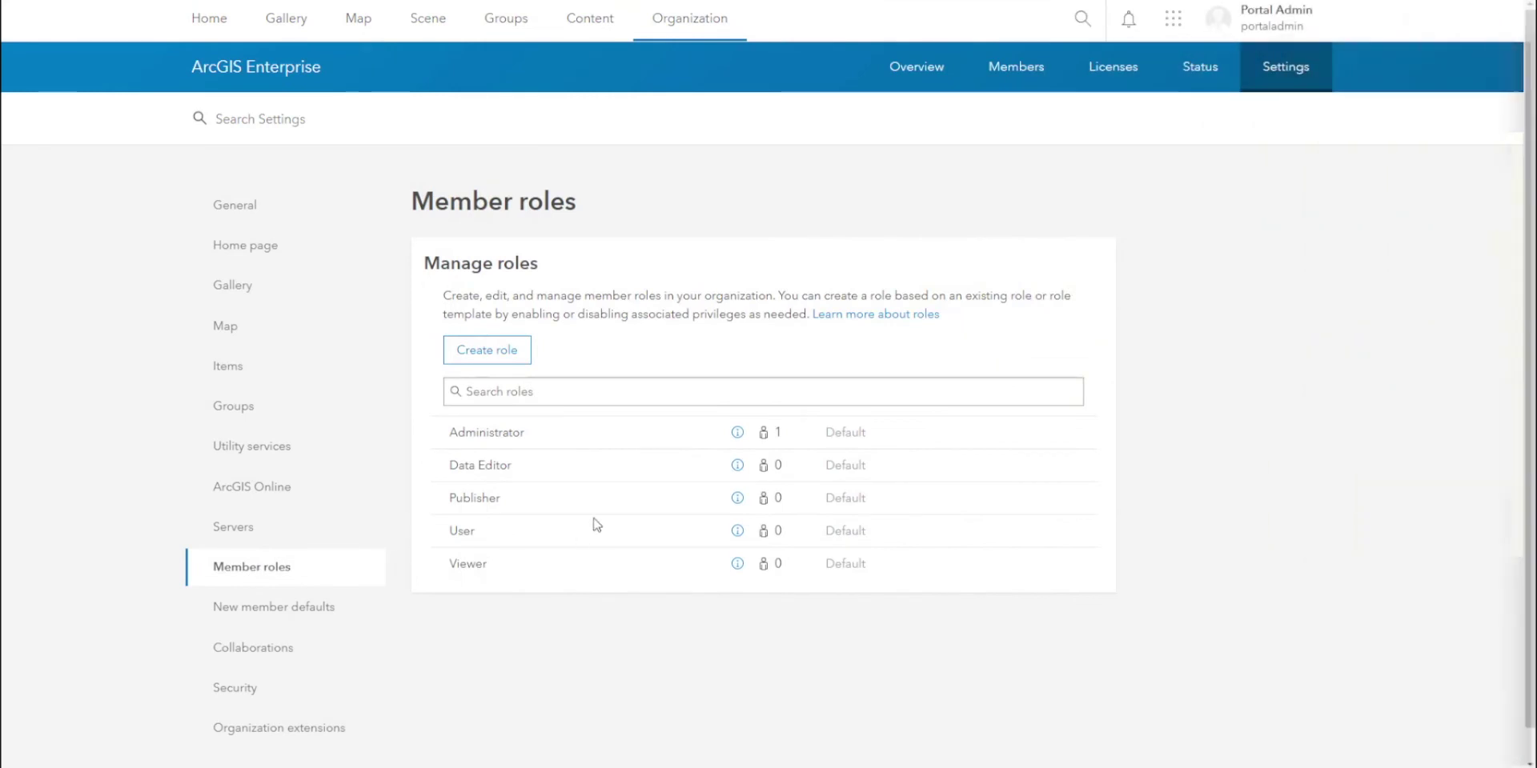
scroll(502, 400, down, 1)
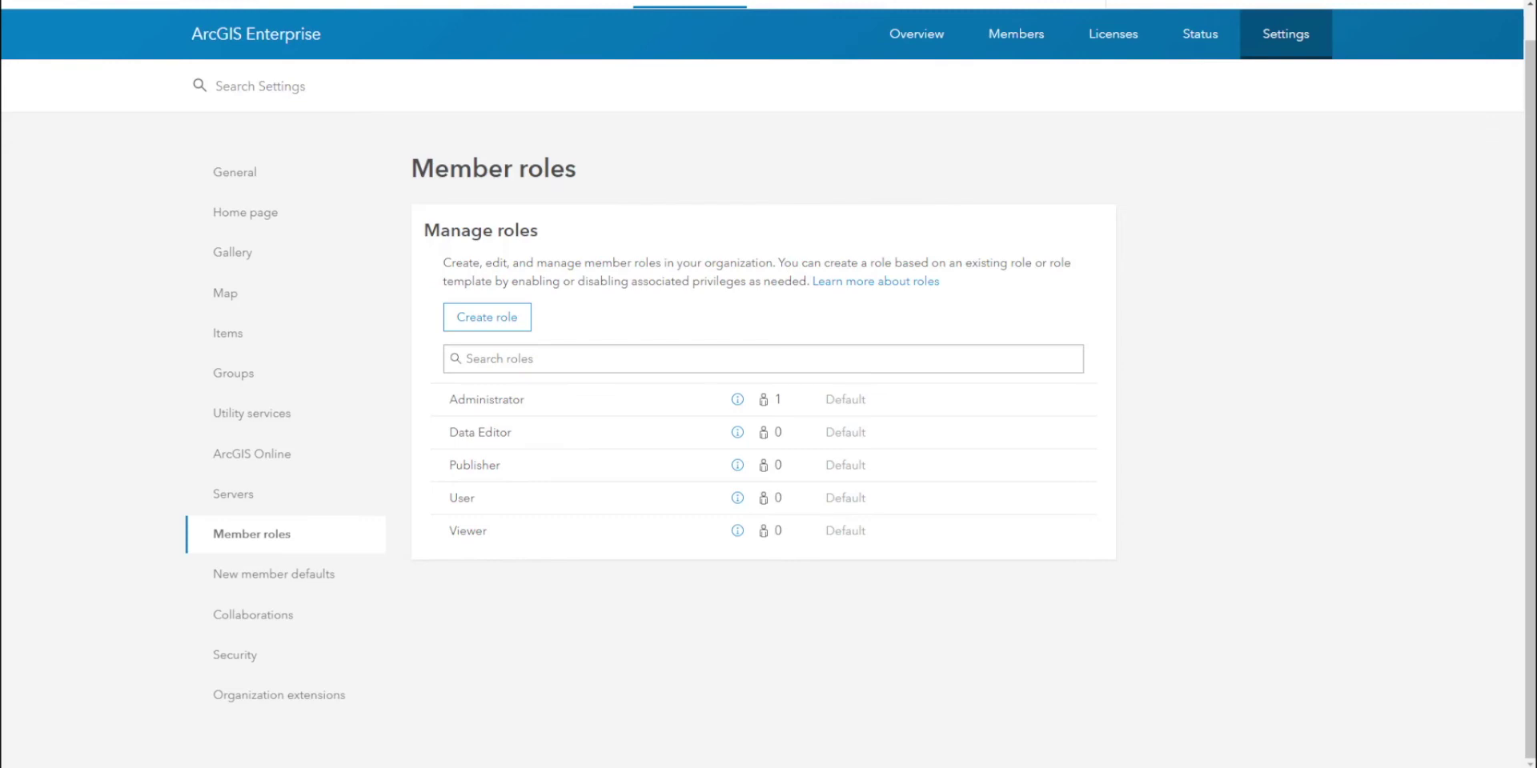
click(492, 318)
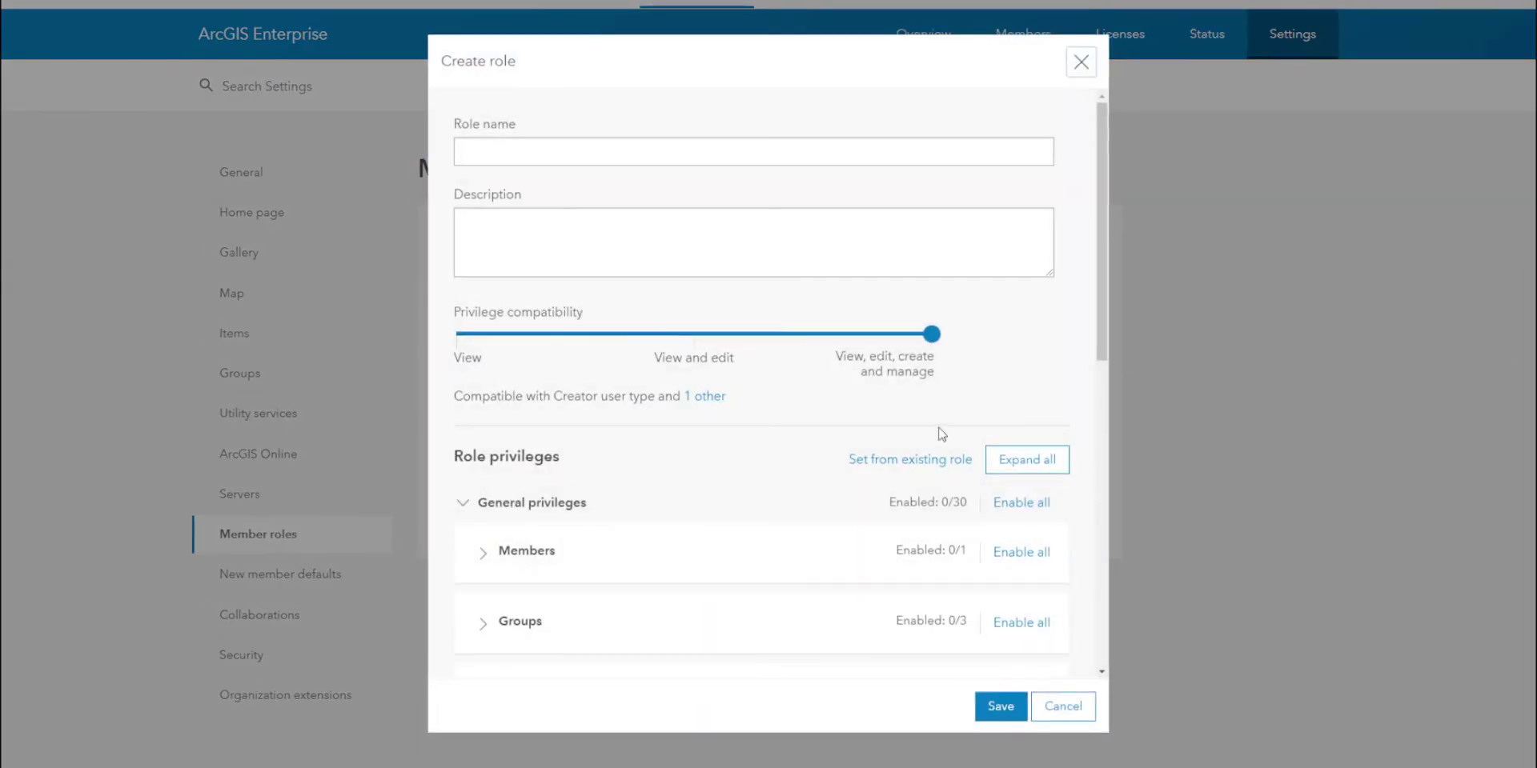
click(915, 461)
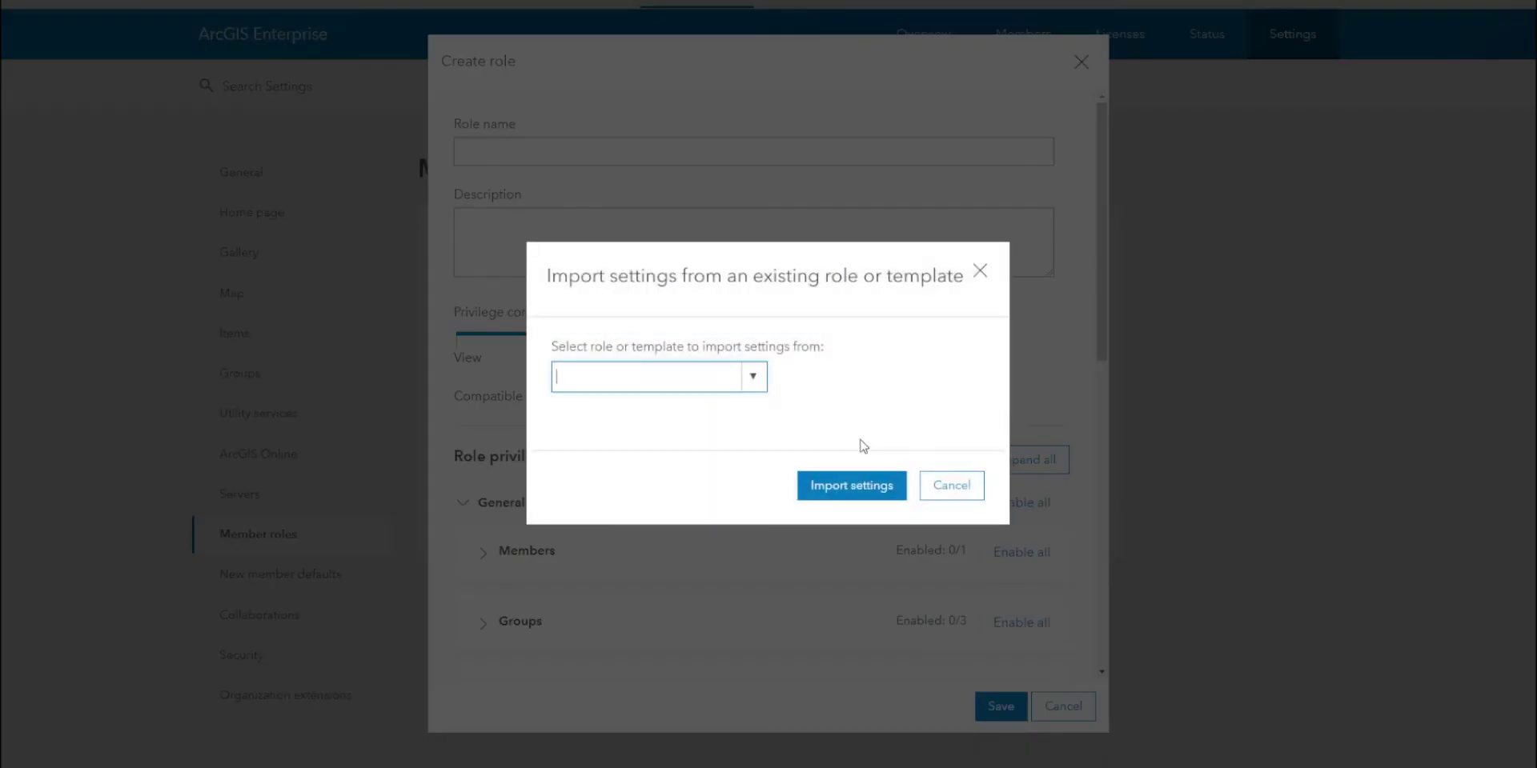
click(751, 377)
click(665, 461)
click(851, 486)
scroll(974, 365, down, 3)
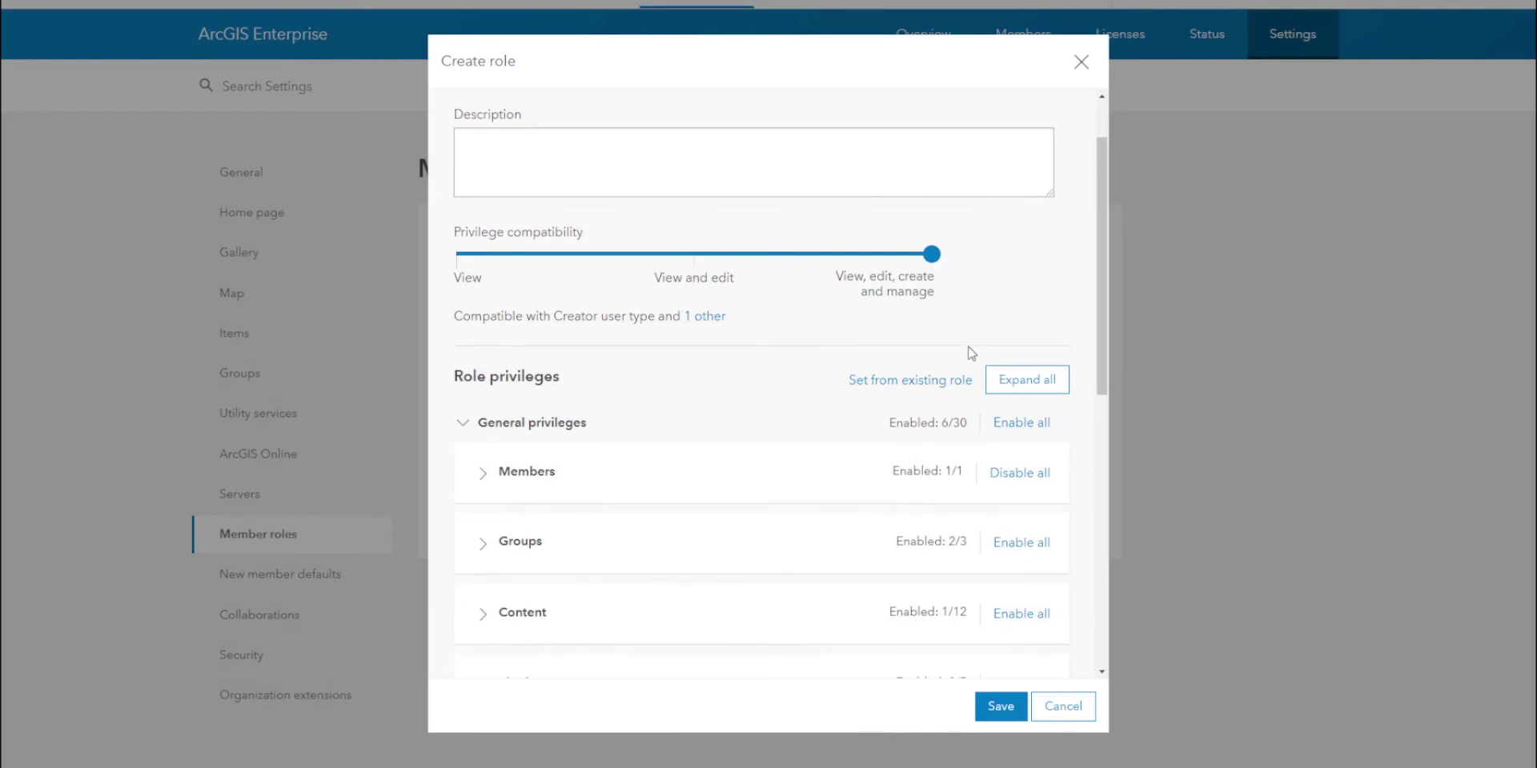
scroll(497, 322, down, 1)
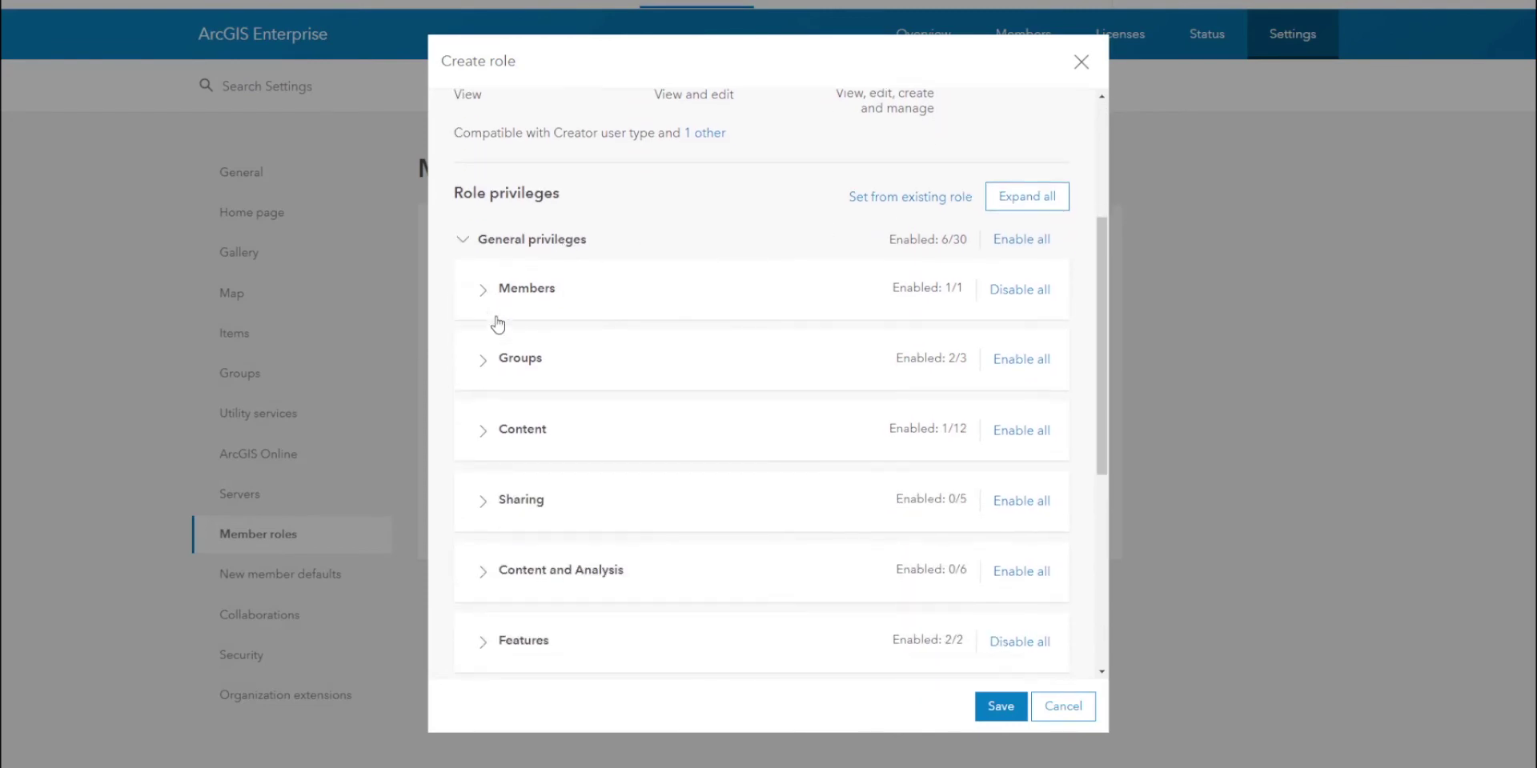
click(496, 391)
scroll(477, 348, down, 2)
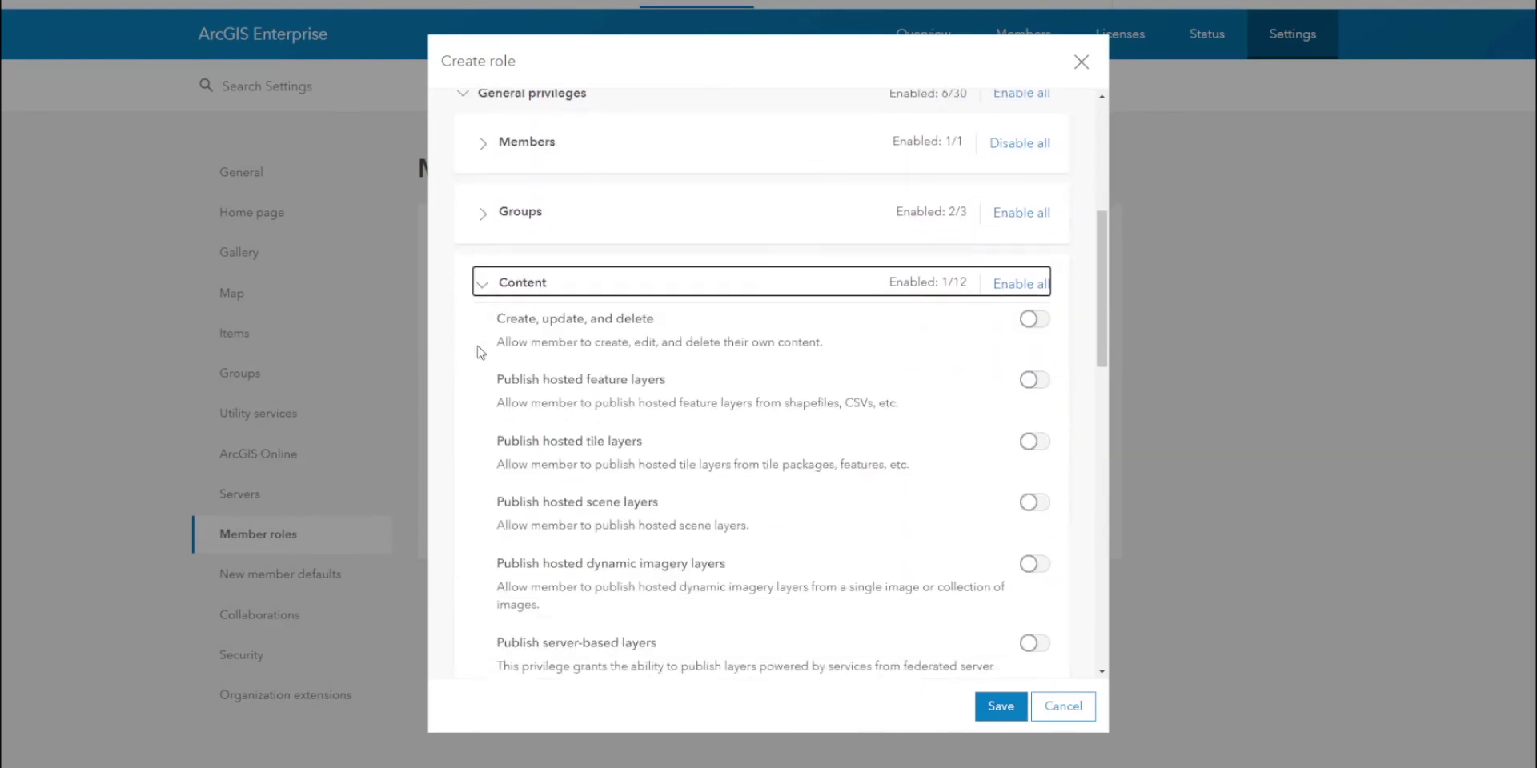
scroll(469, 353, down, 4)
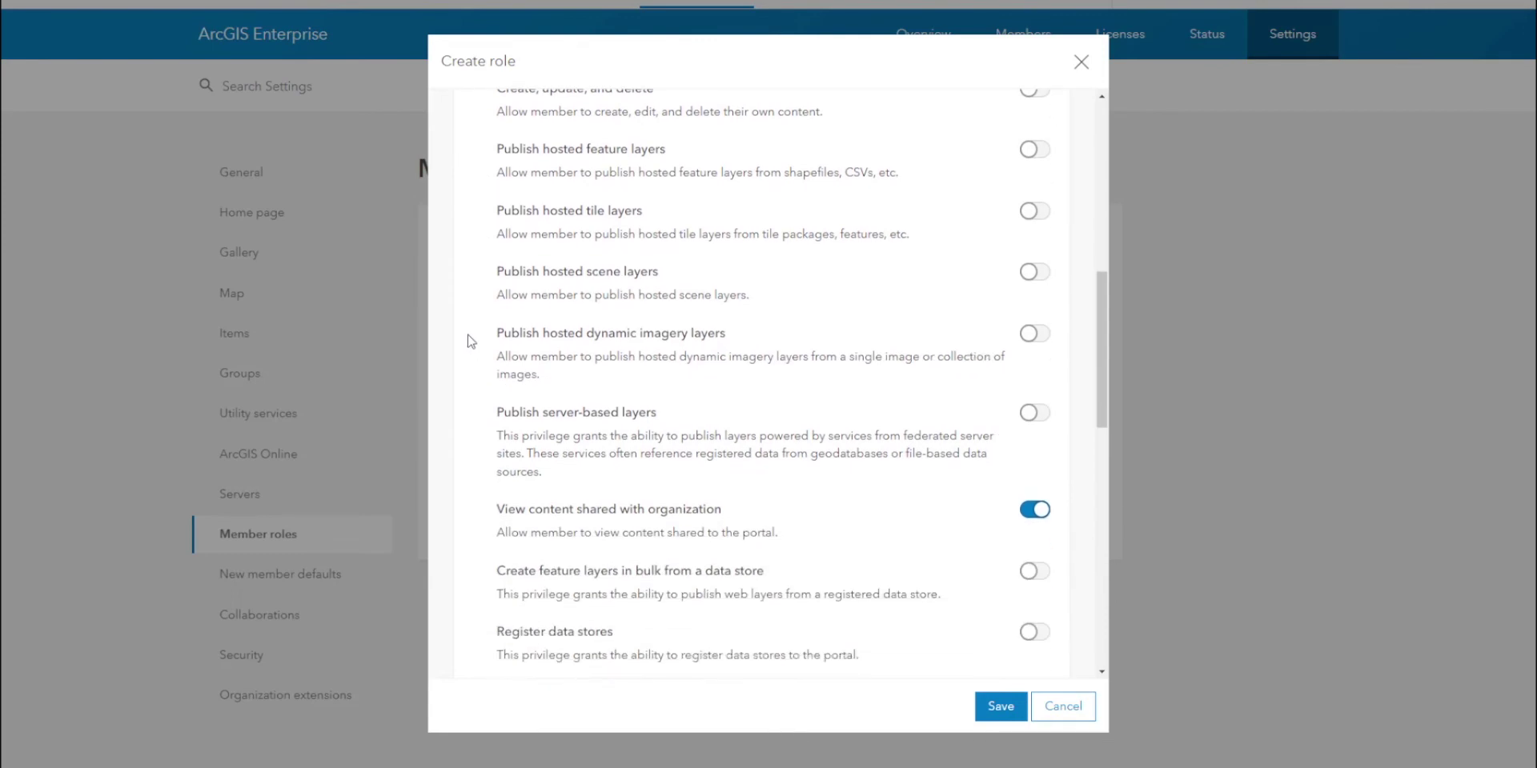
scroll(469, 342, down, 3)
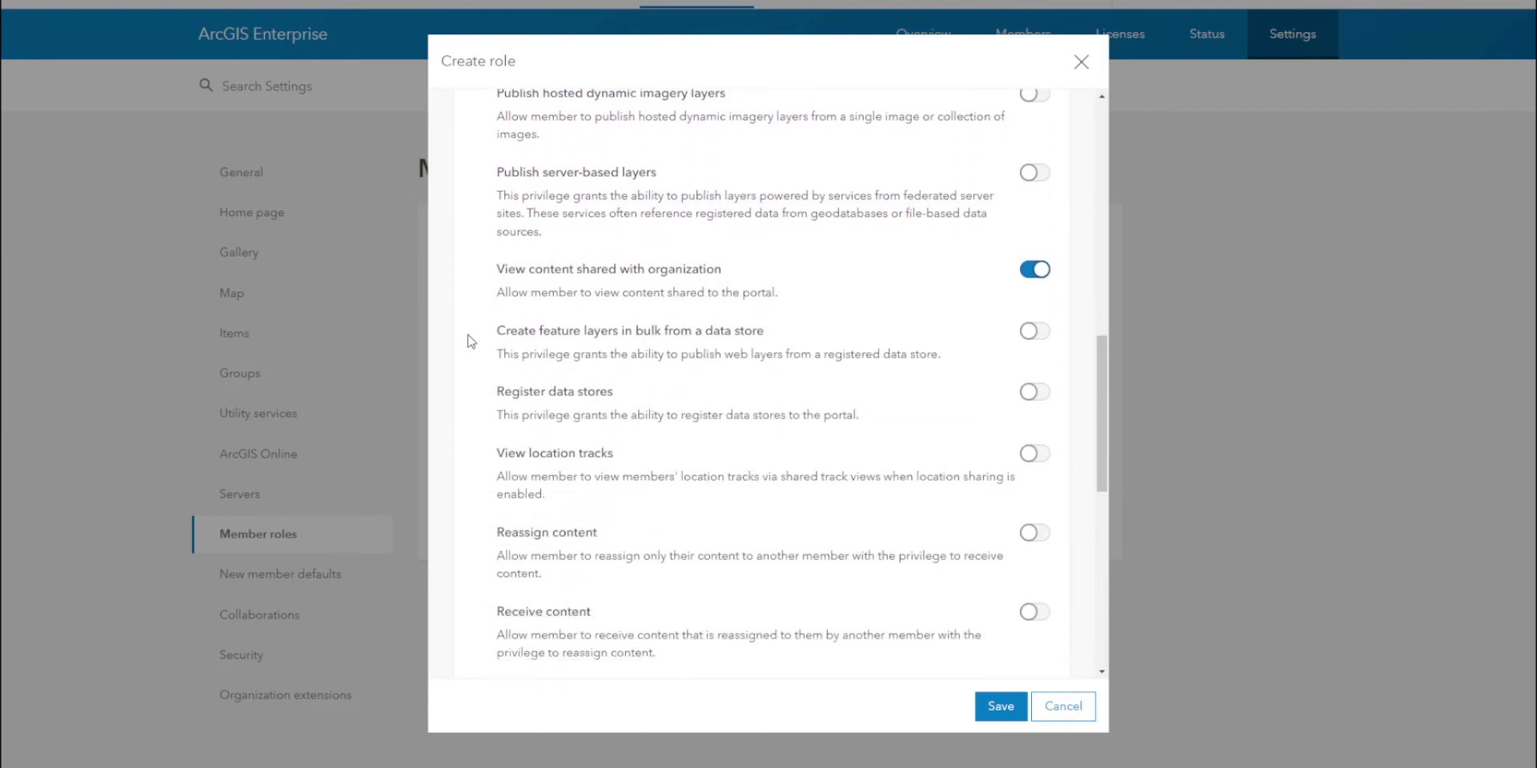
click(1028, 373)
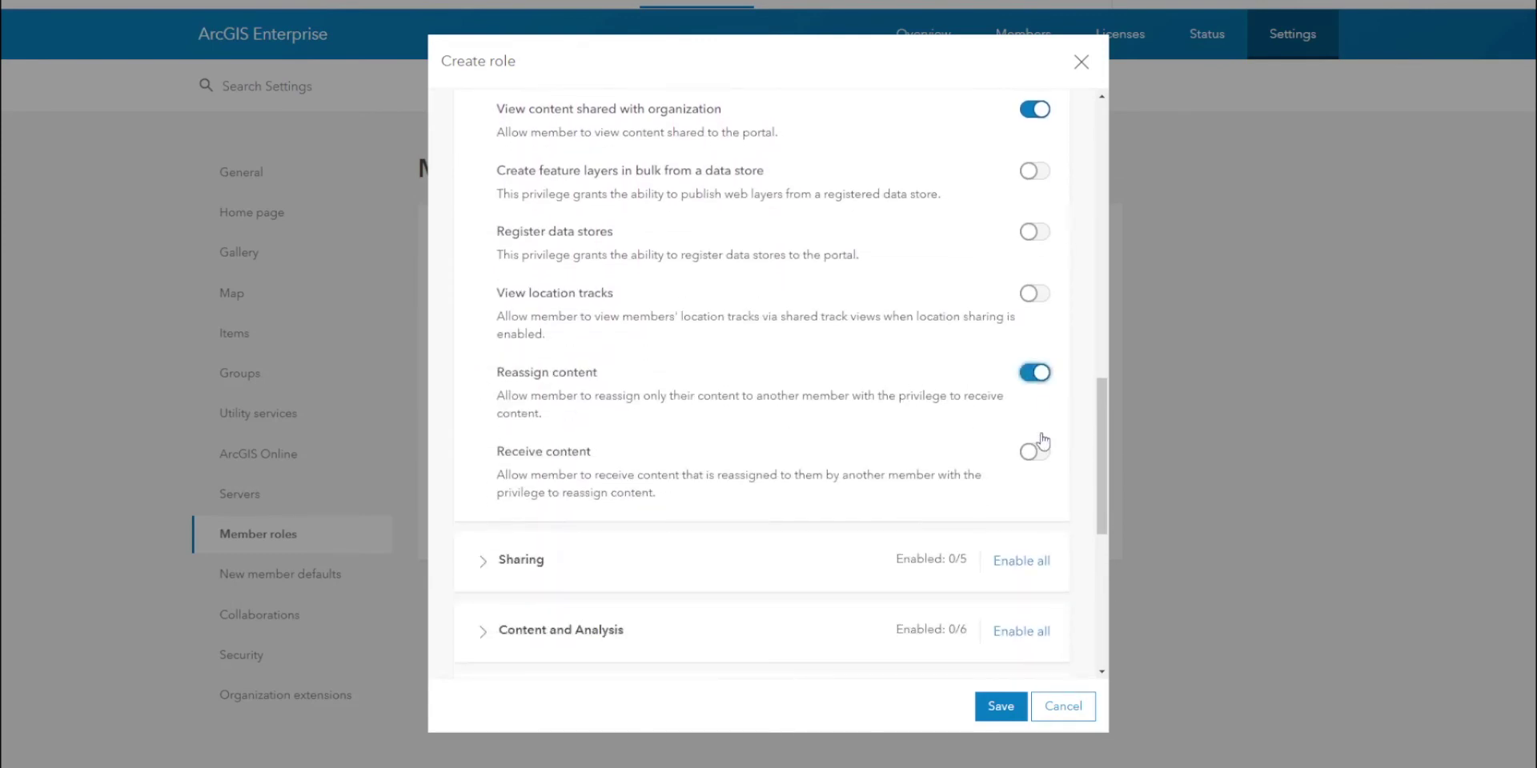
click(1034, 451)
- Discard the new role and upload the Trout_Habitat_Project_Points zip as a new content item
click(1063, 707)
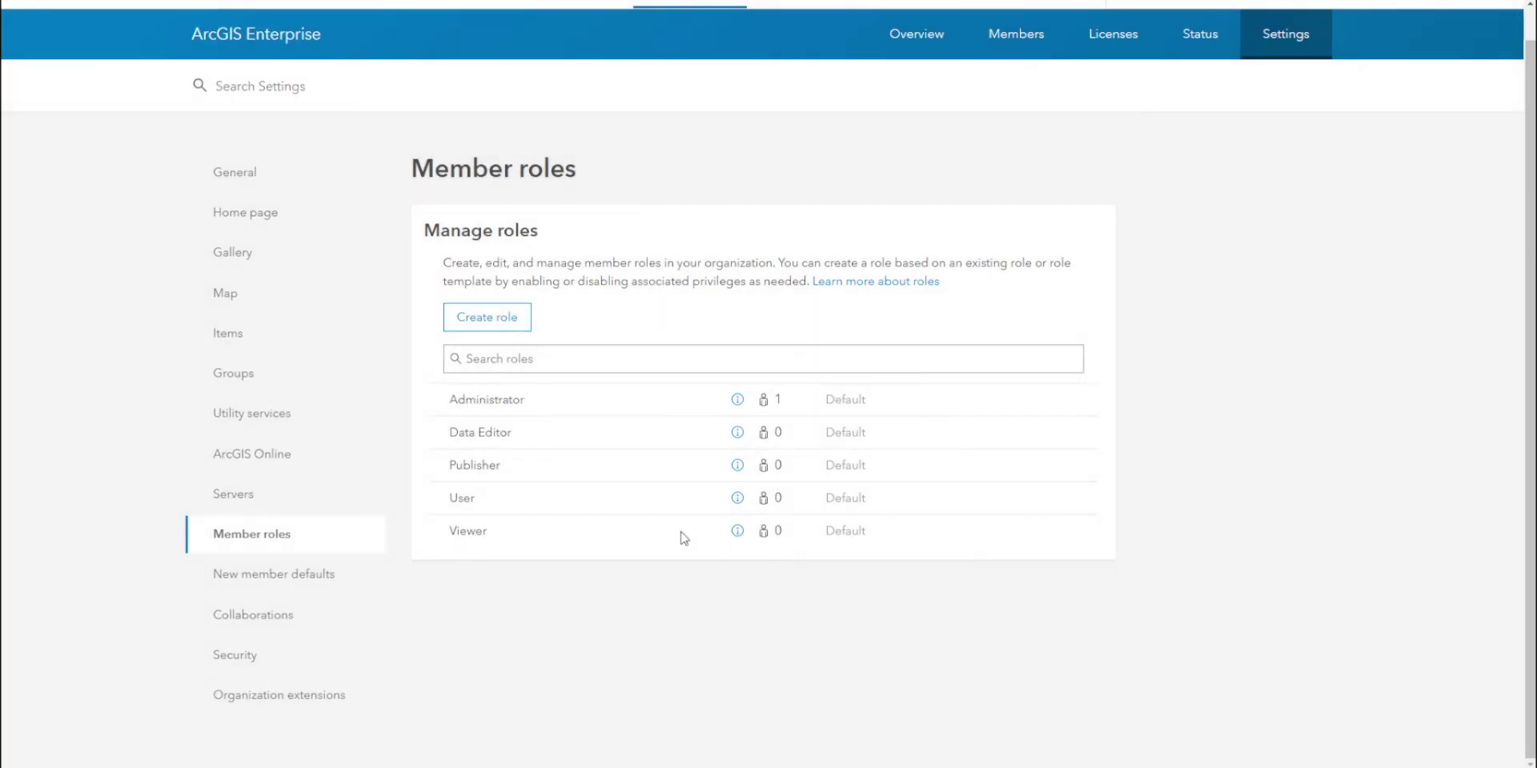
scroll(654, 563, up, 1)
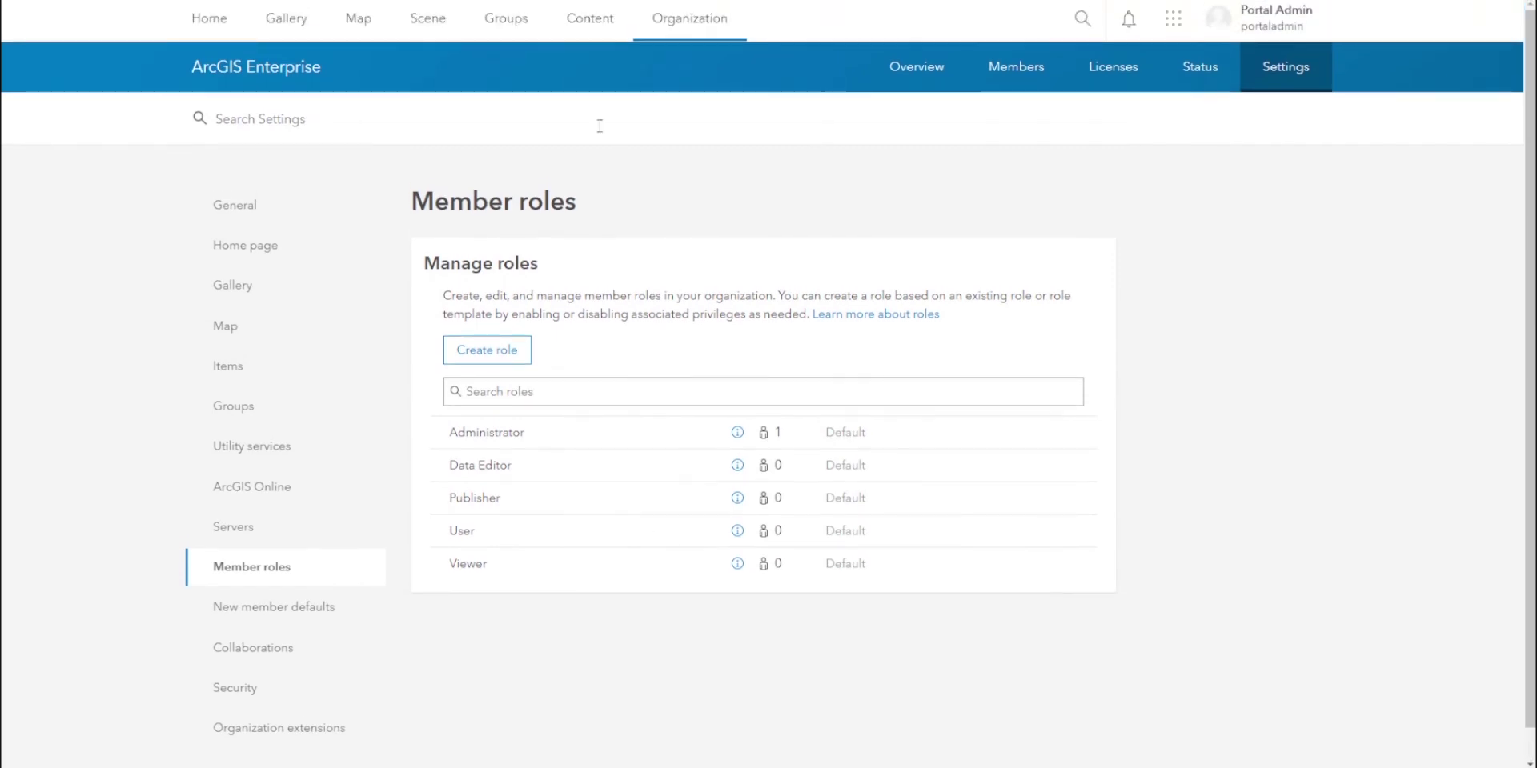
click(594, 24)
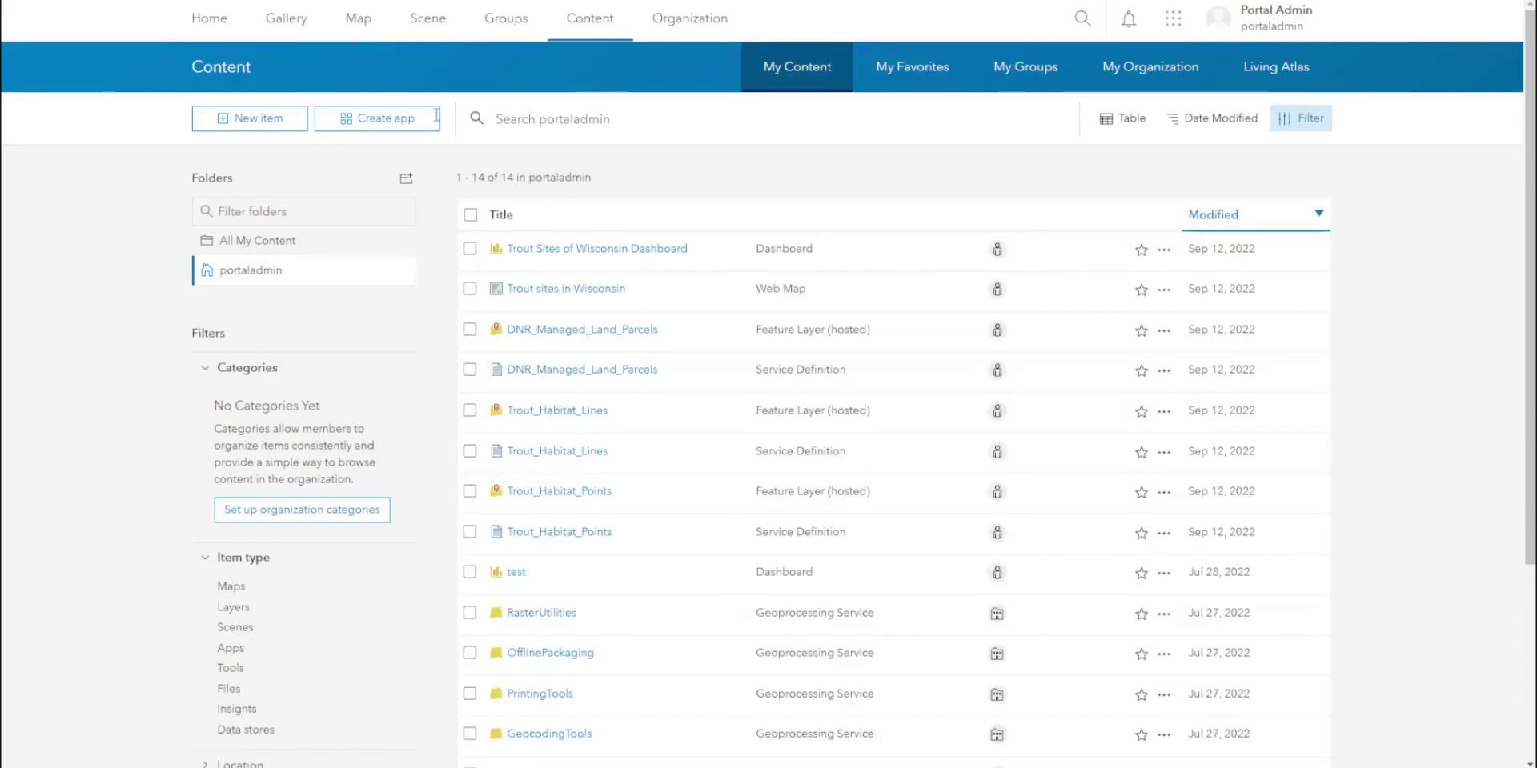
click(303, 122)
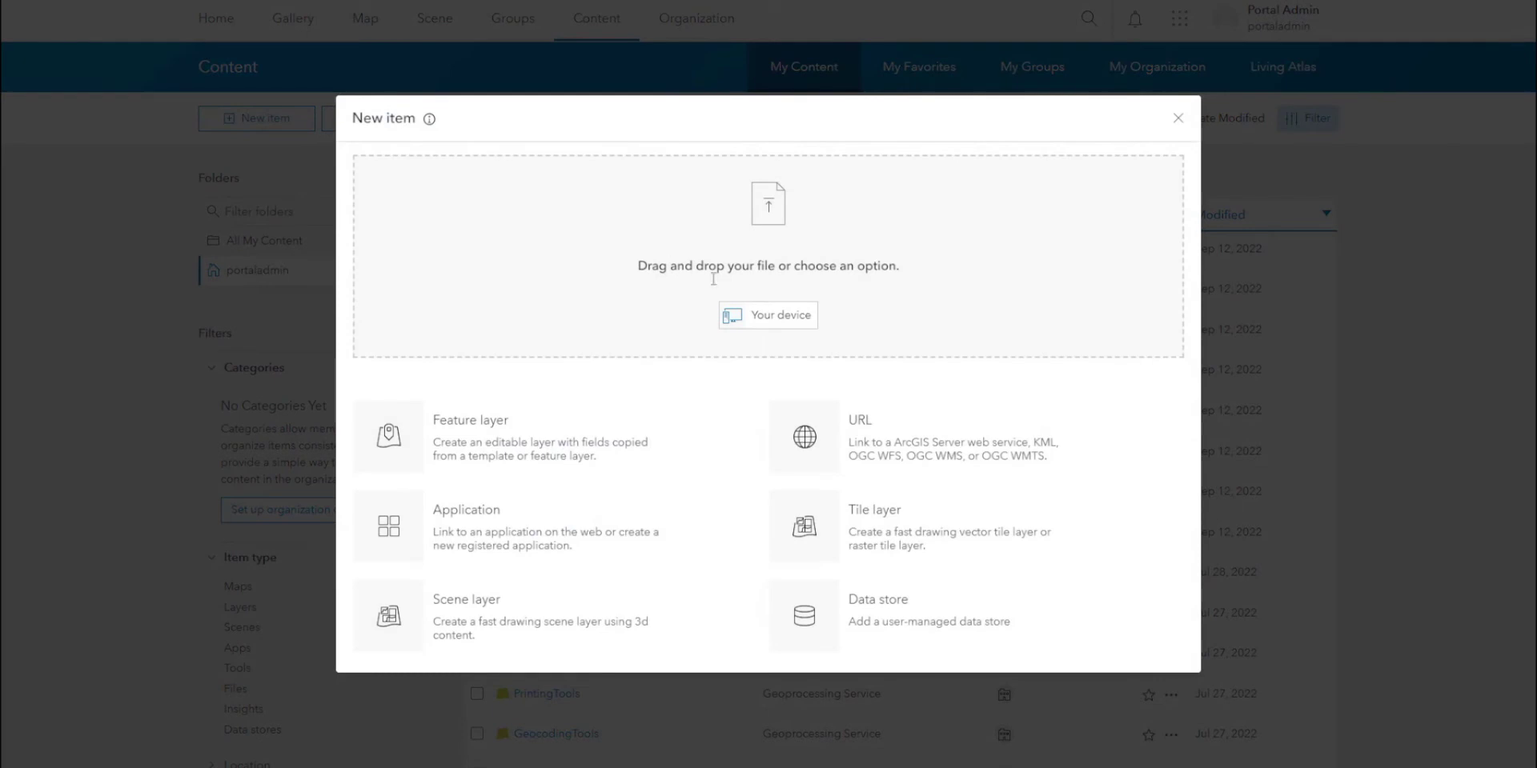
click(786, 321)
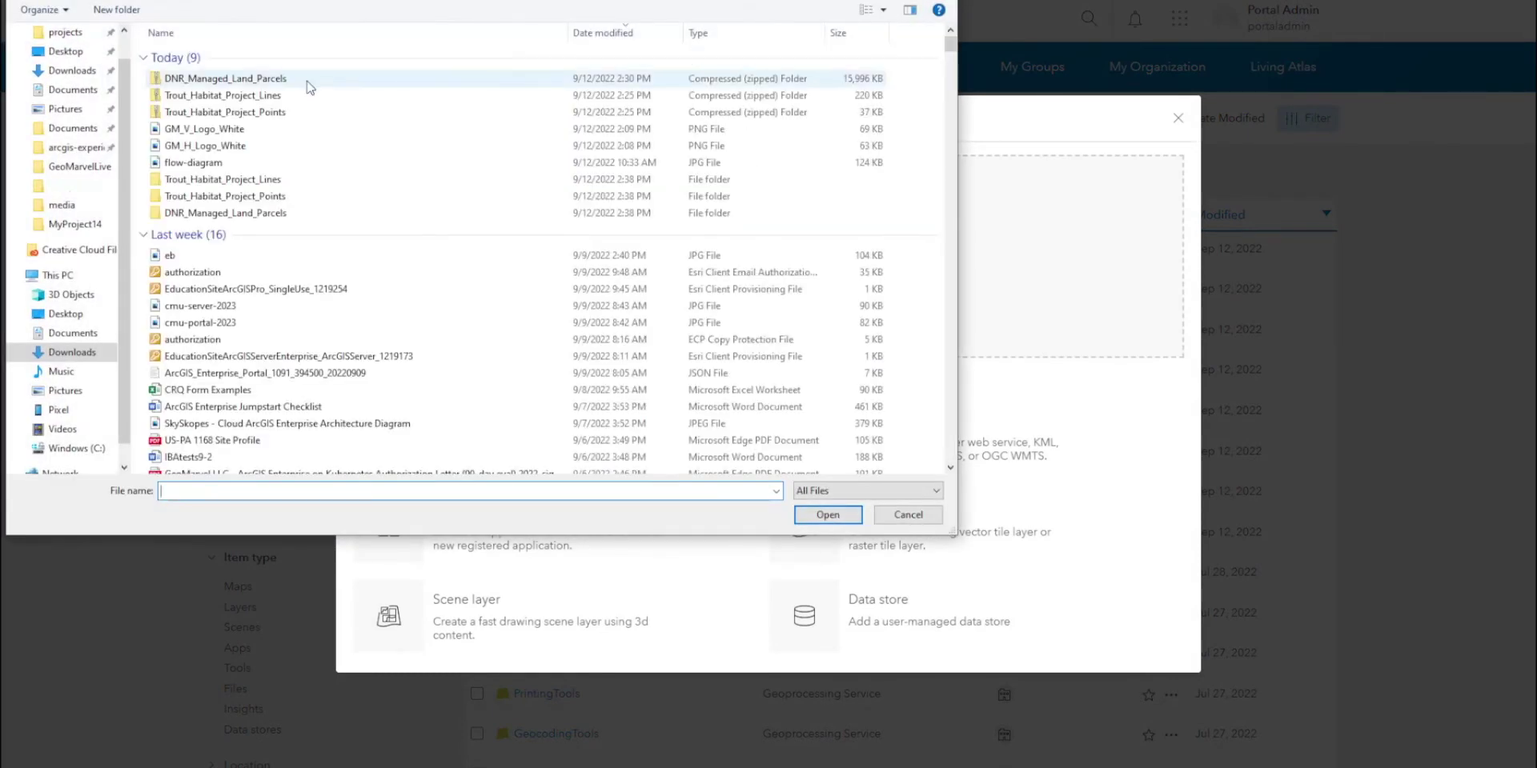
click(265, 112)
click(812, 515)
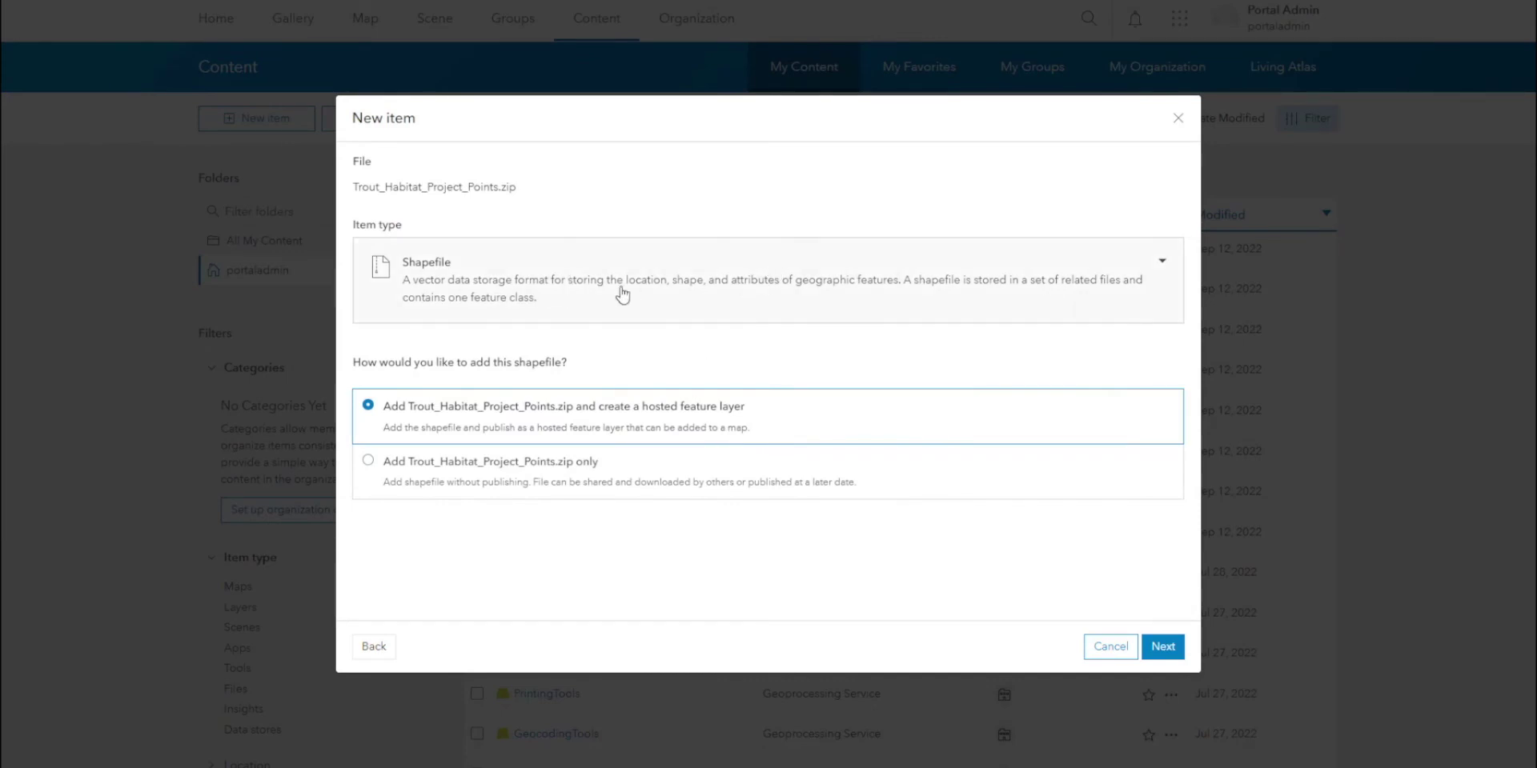
- Keep the Shapefile type, publish as a hosted feature layer, and add '_fromSHP' to the title
click(623, 296)
scroll(593, 411, down, 3)
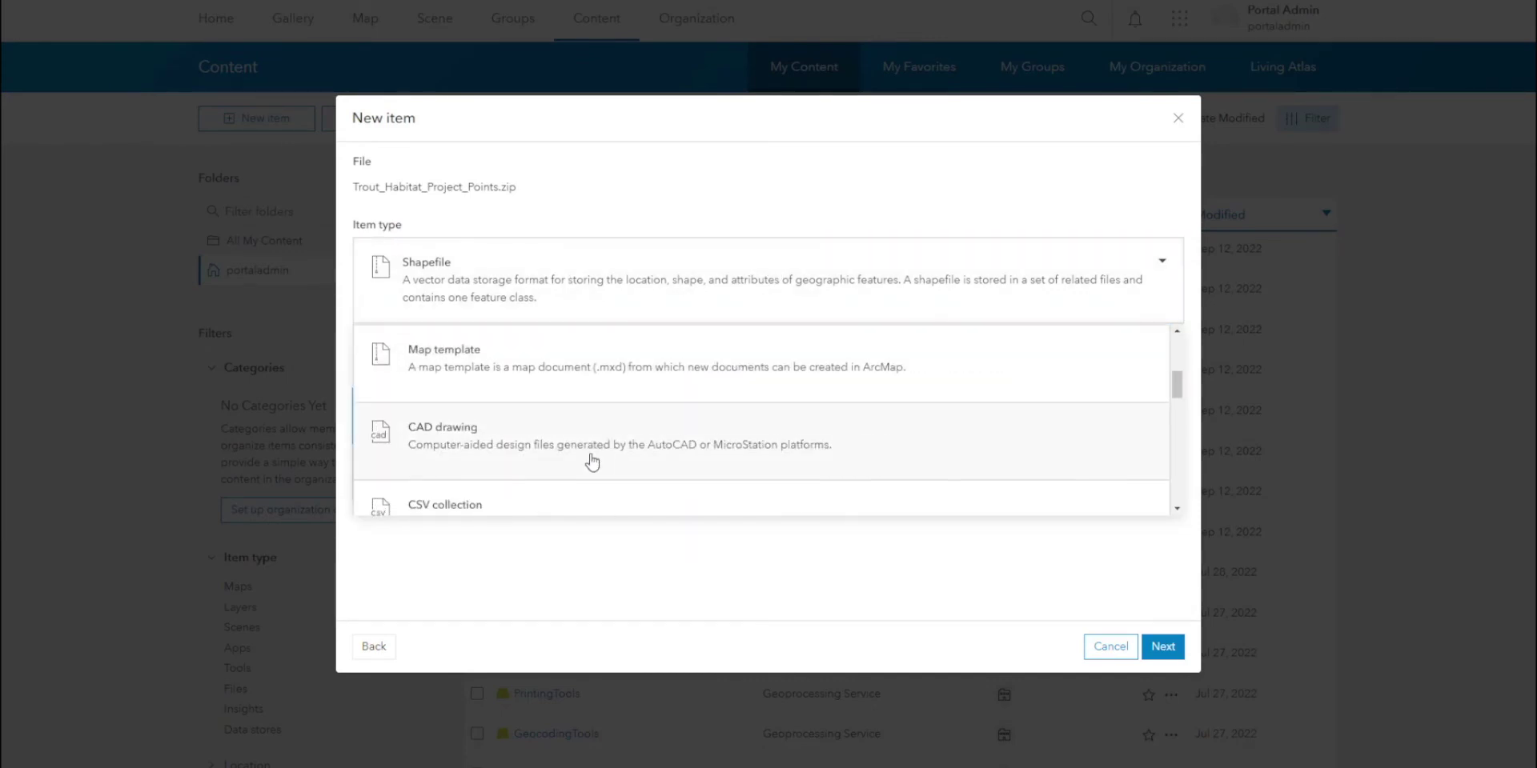
scroll(608, 442, down, 2)
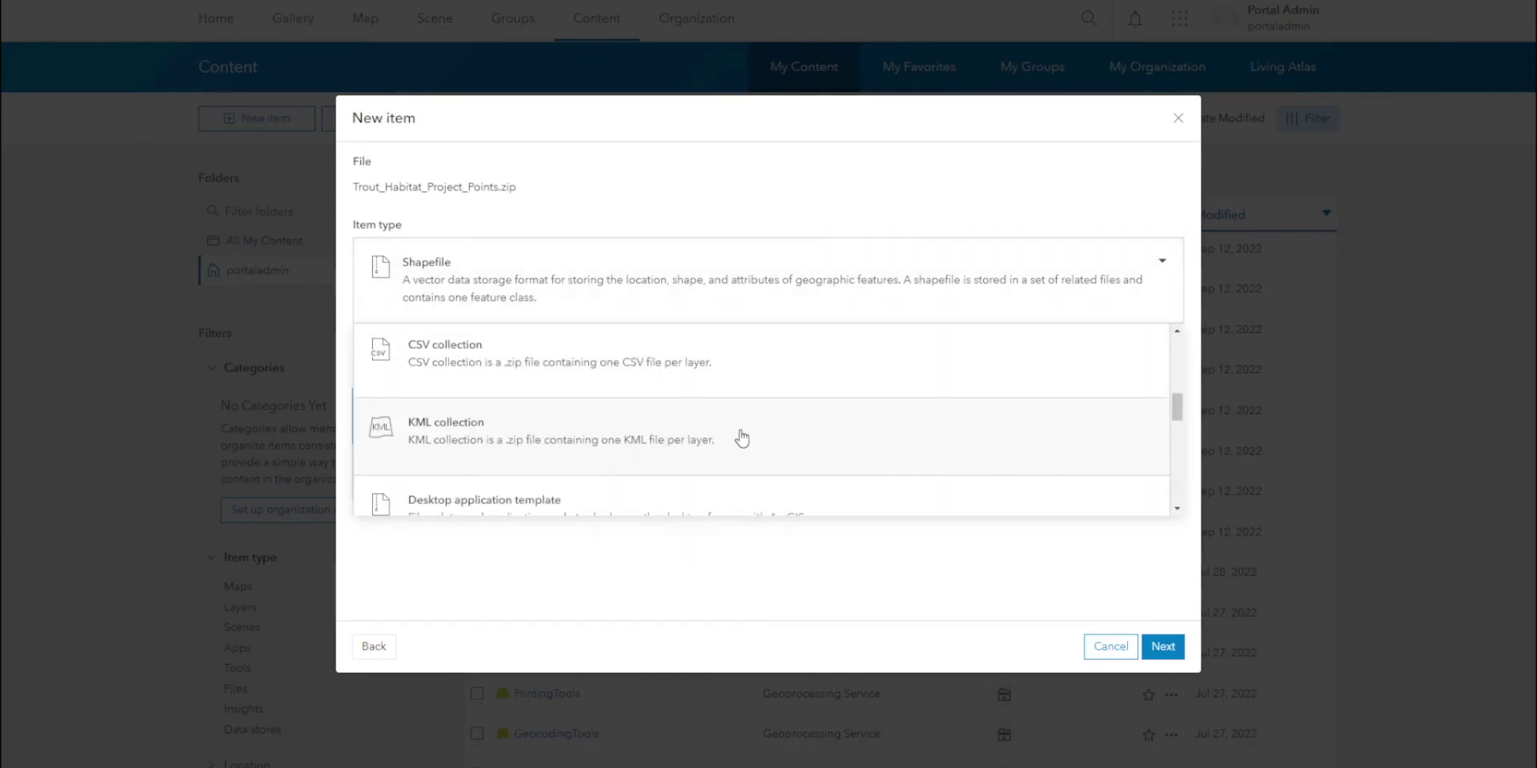
scroll(762, 437, down, 1)
scroll(762, 436, down, 2)
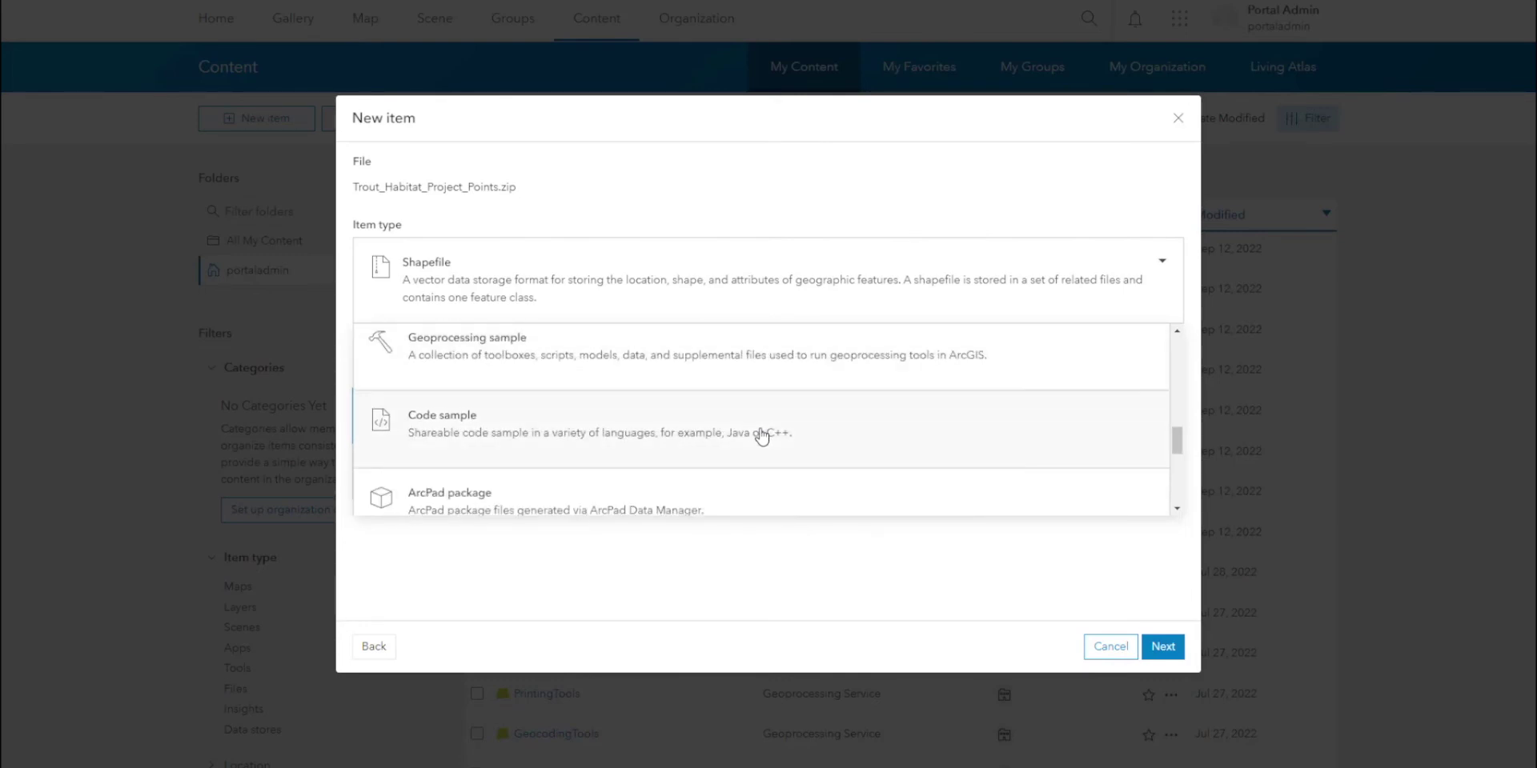
scroll(762, 436, down, 1)
scroll(762, 436, down, 1)
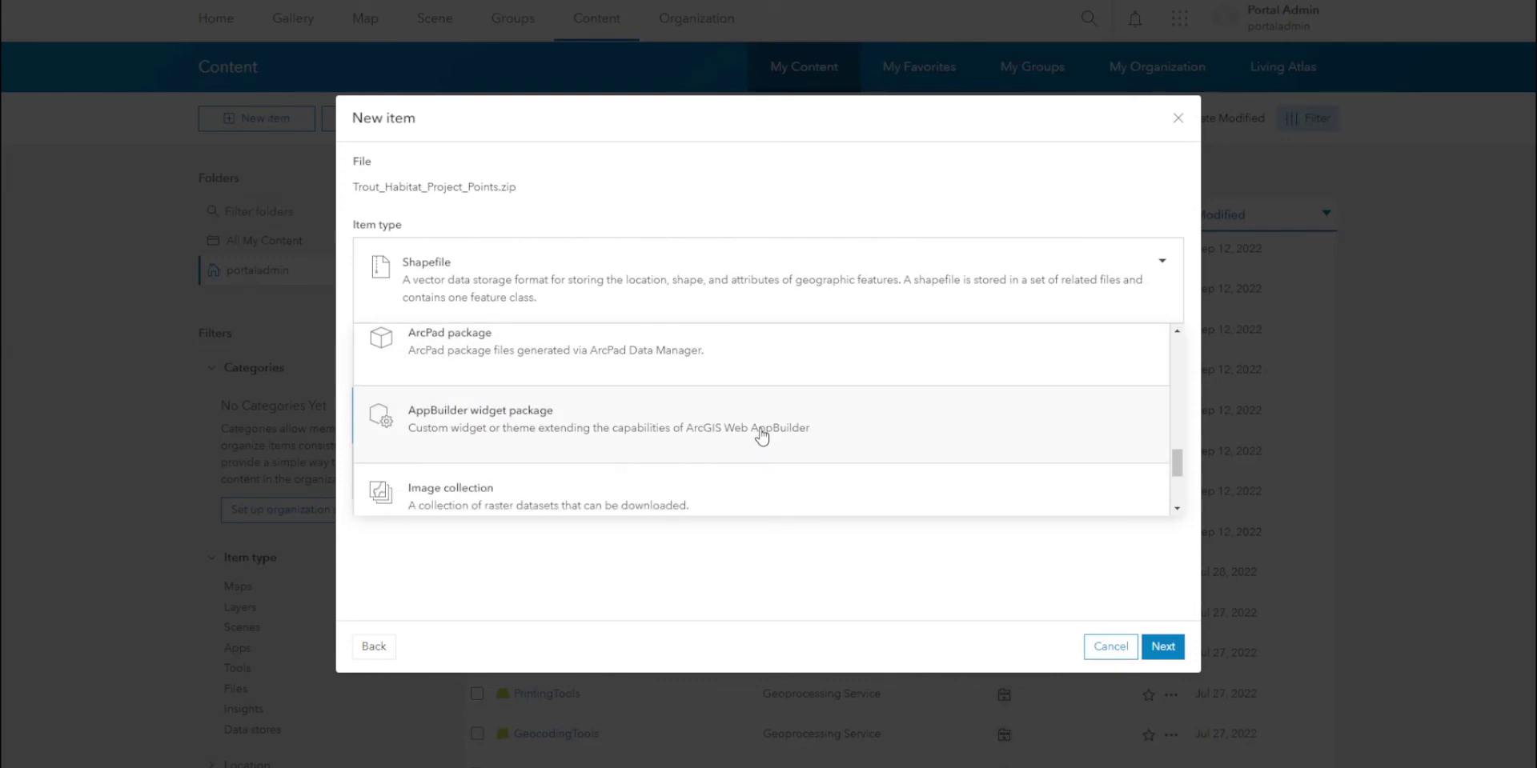
scroll(762, 436, down, 1)
scroll(762, 436, down, 1)
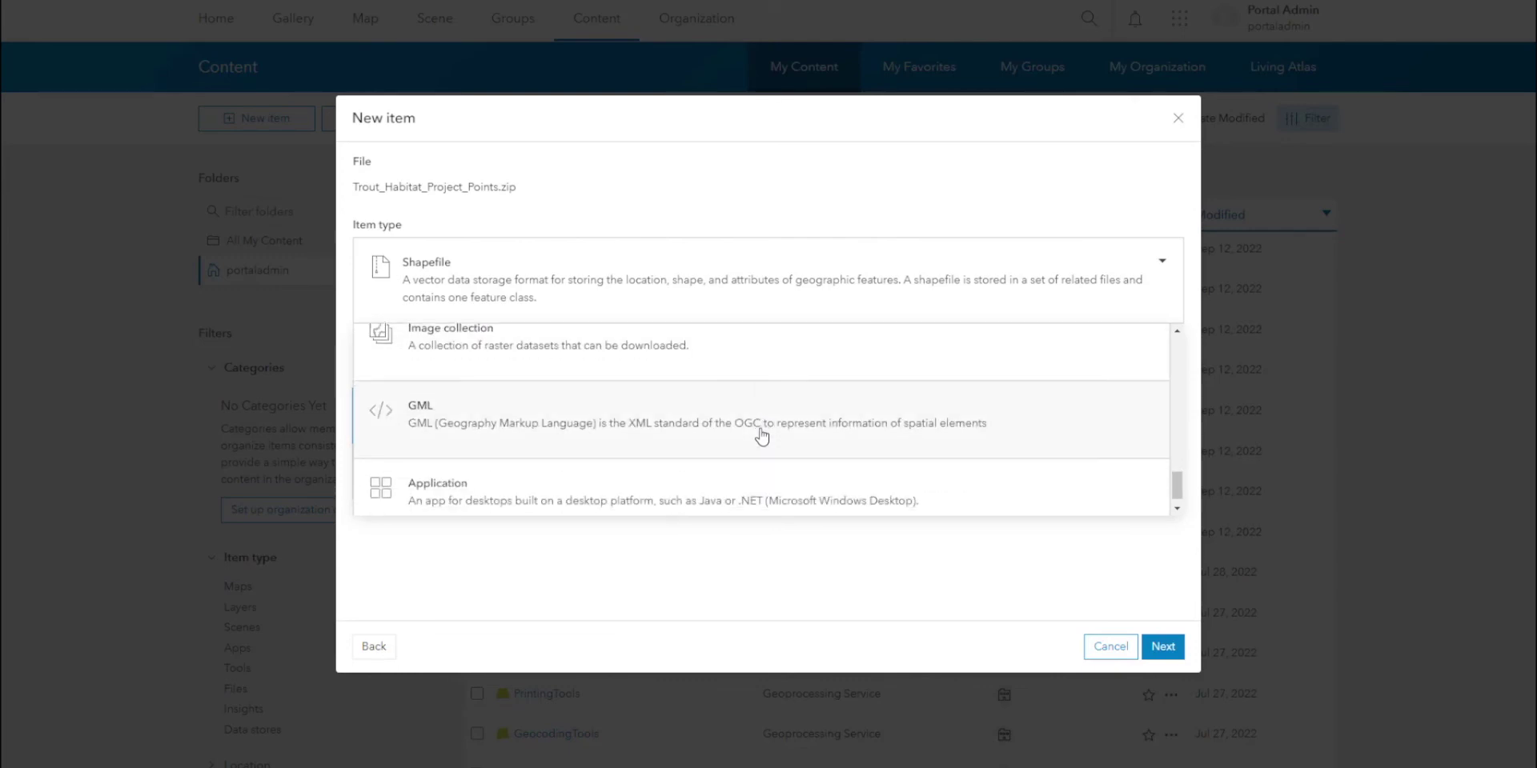
scroll(751, 473, up, 15)
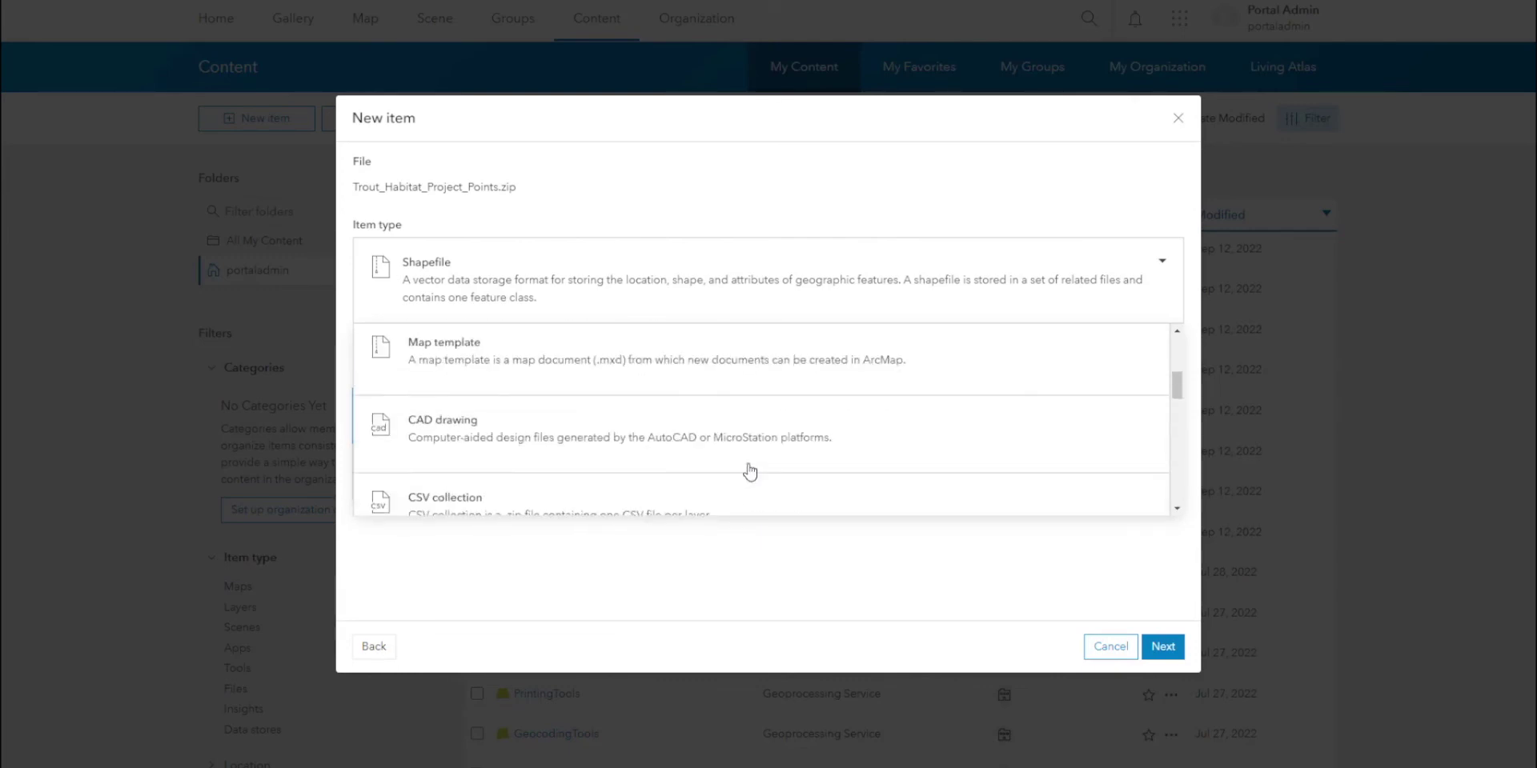
click(589, 364)
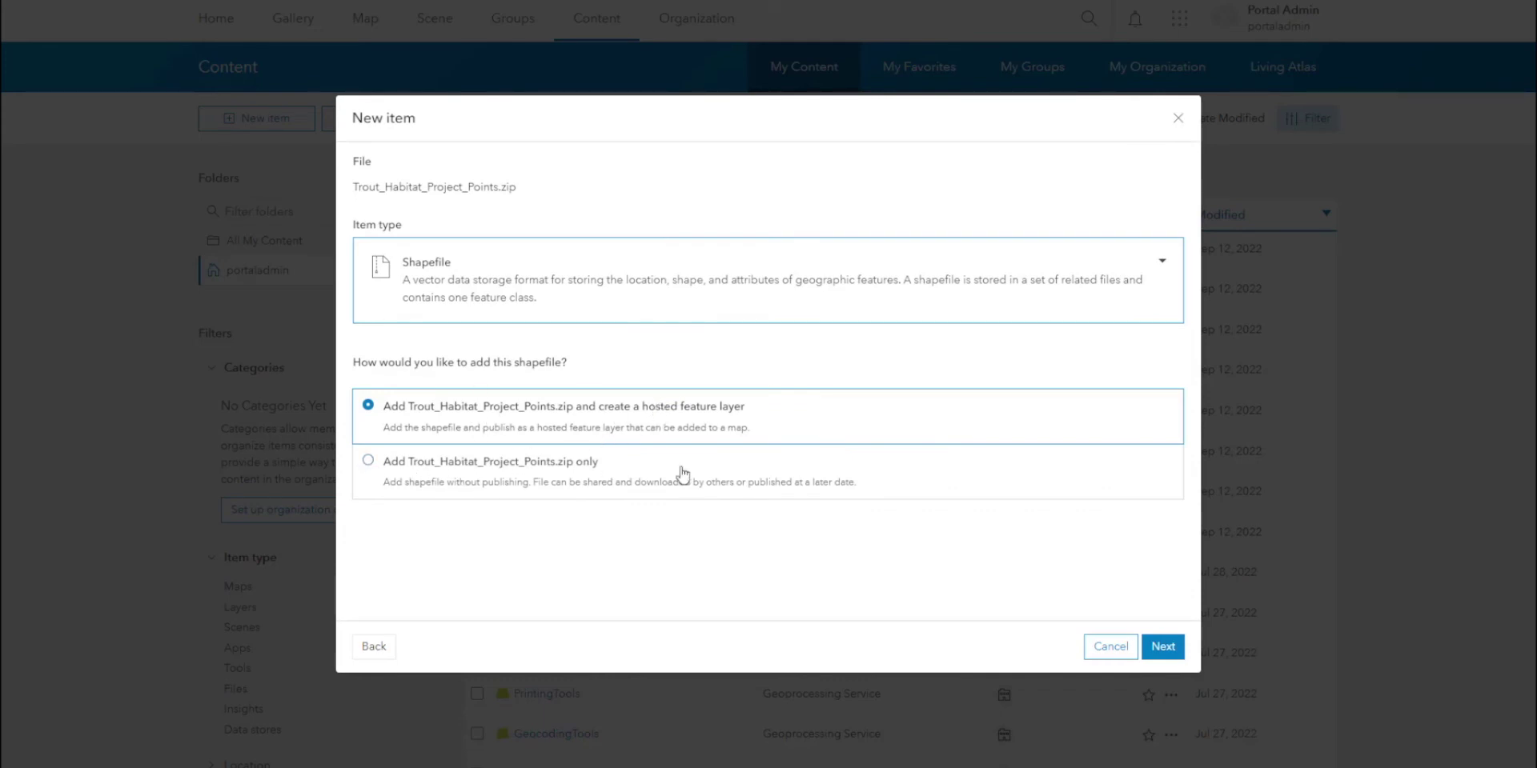
click(1162, 646)
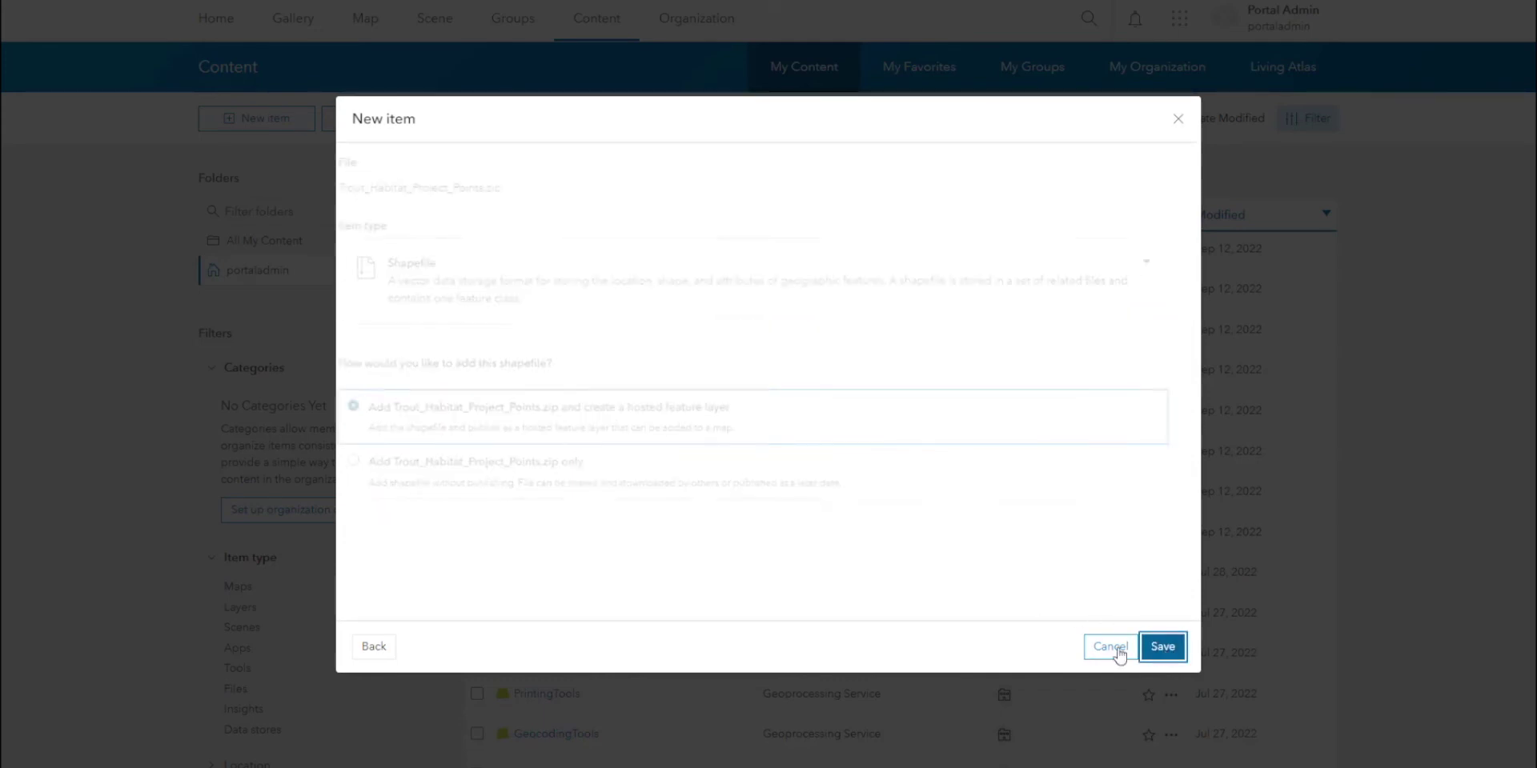
text(_Habitat_Project_Points_)
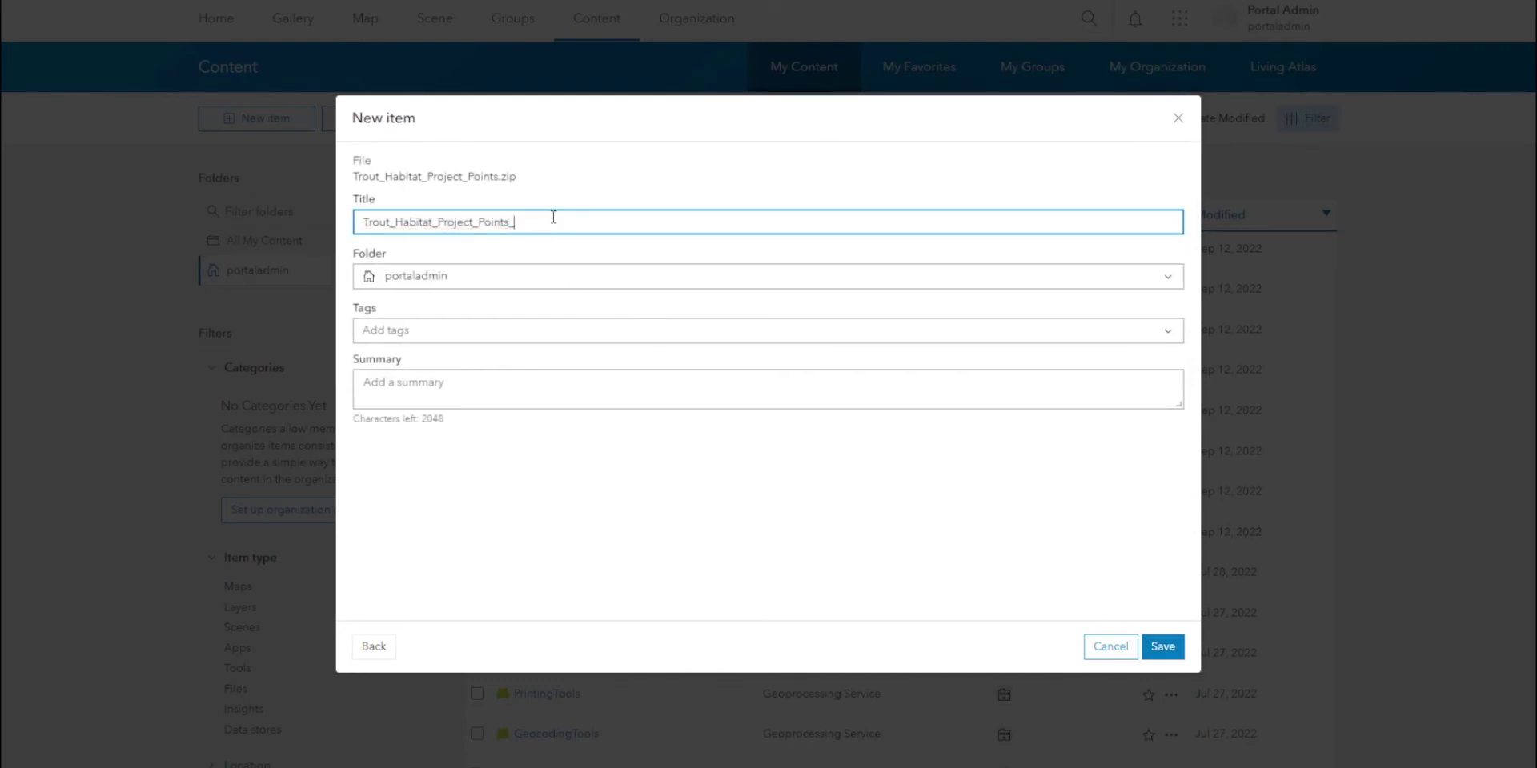
text( from)
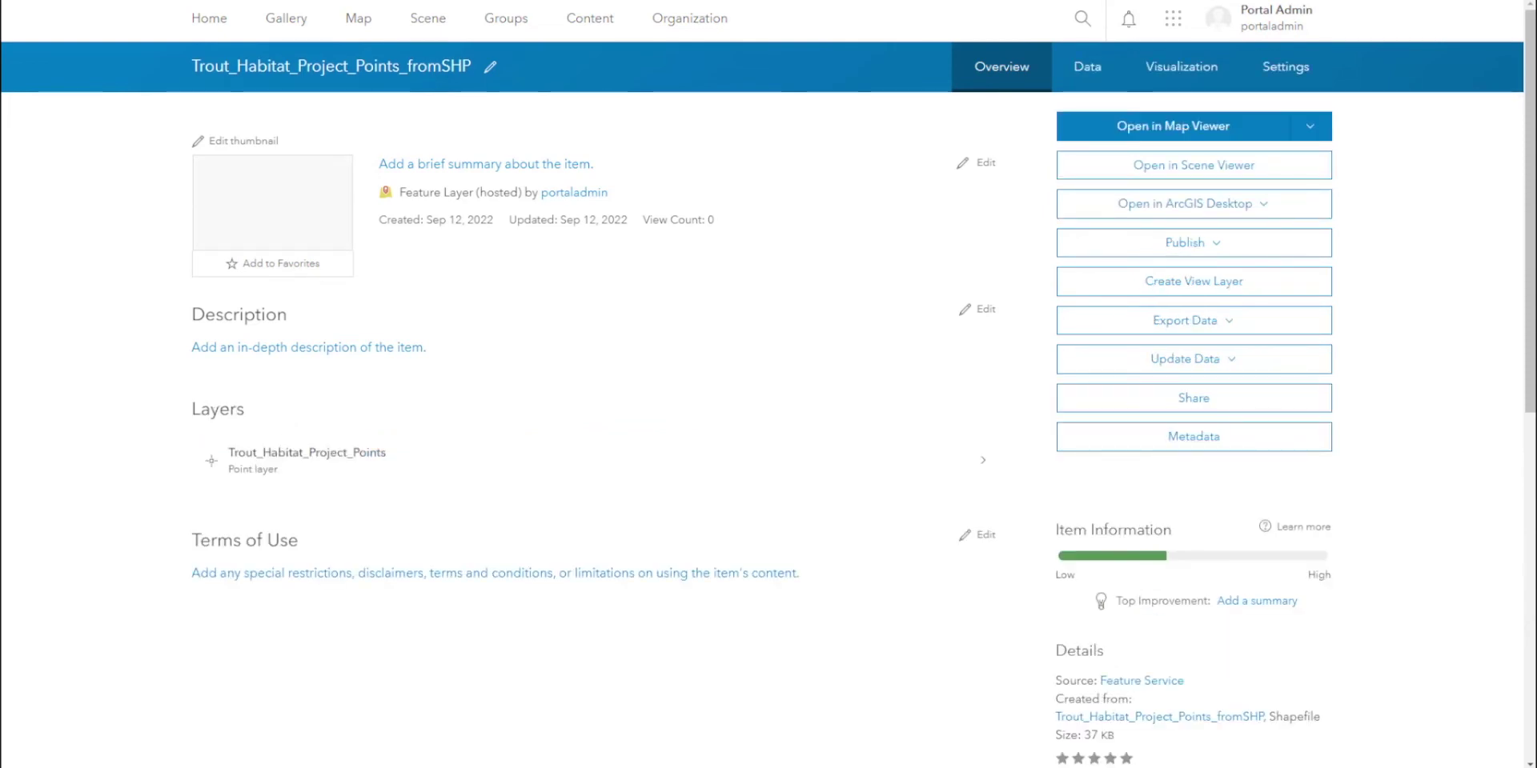
- Preview the new trout layer's Visualization, then return to Content for DNR_Managed_Land_Parcels
click(1170, 69)
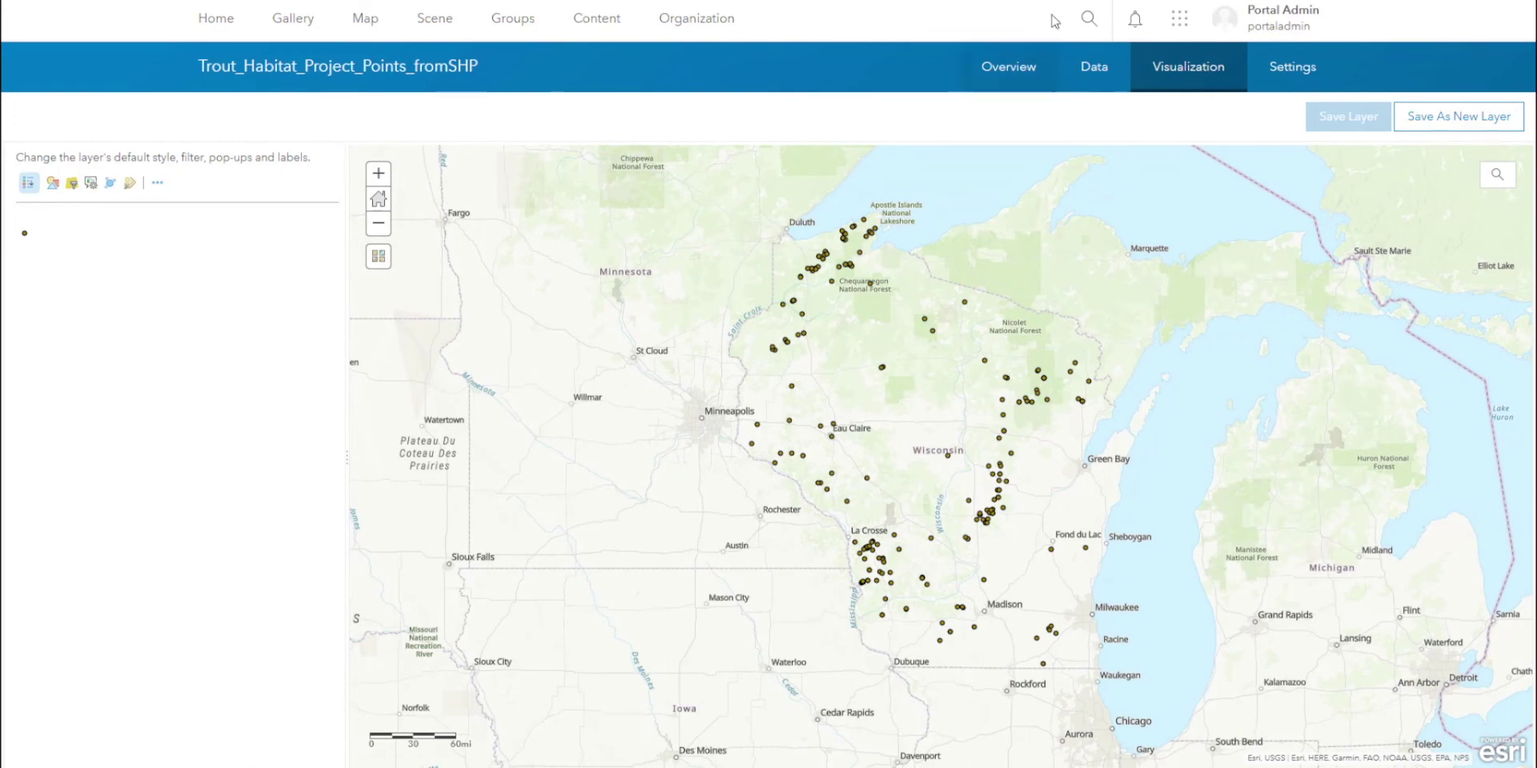
click(1030, 76)
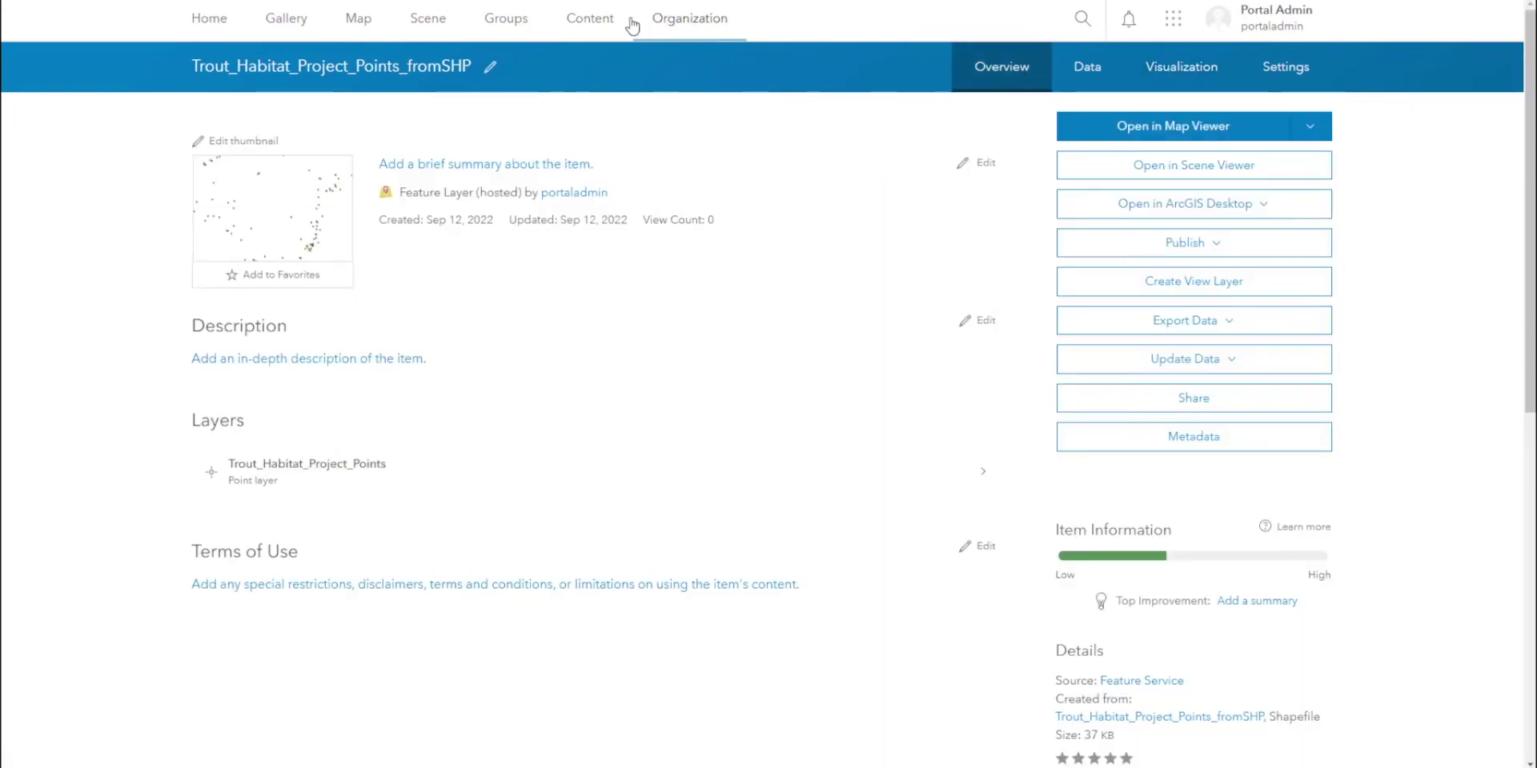
click(592, 32)
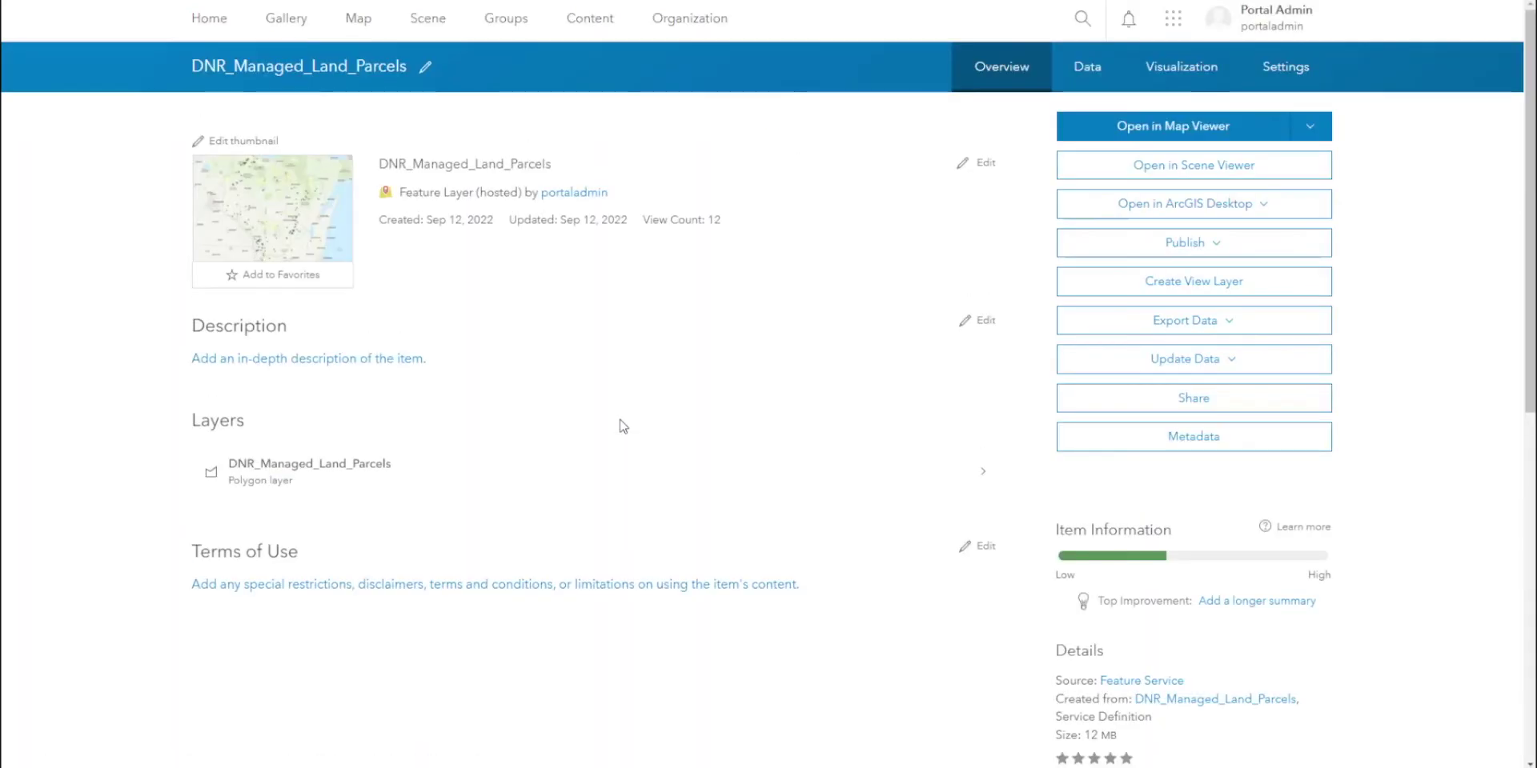
- Start a view layer from DNR_Managed_Land_Parcels and open the parcels layer's definitions
click(1194, 286)
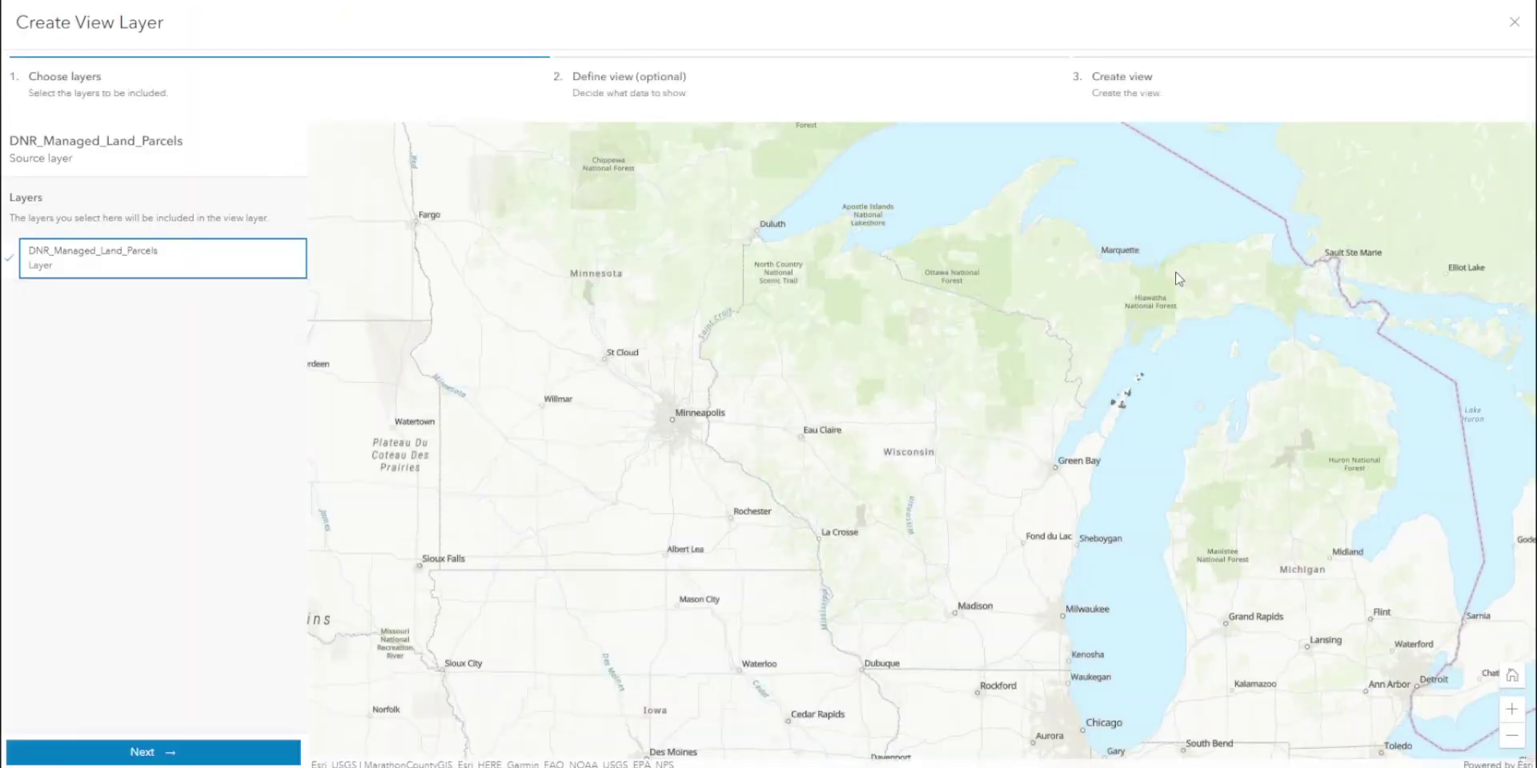
click(171, 261)
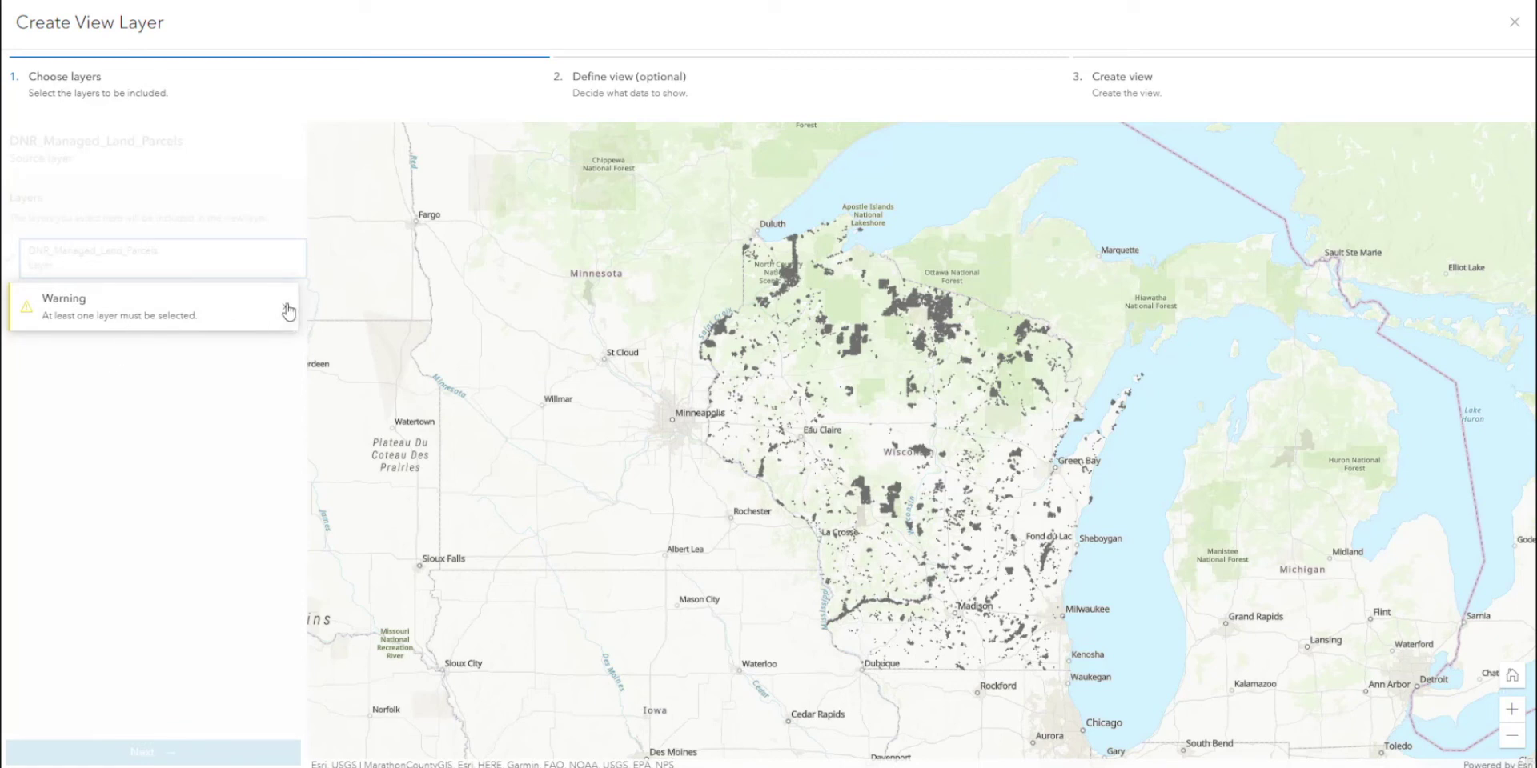
click(96, 272)
click(135, 746)
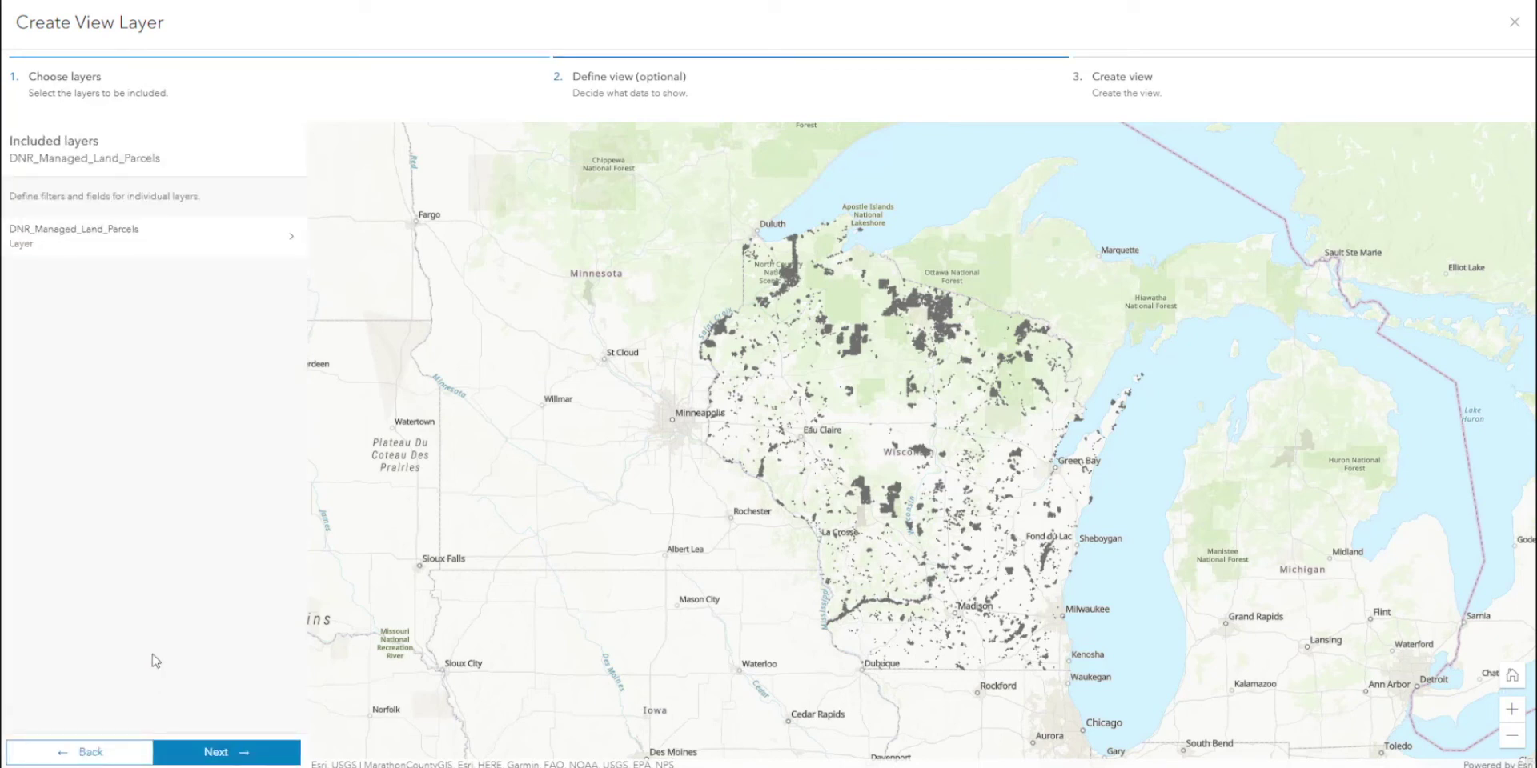
click(179, 240)
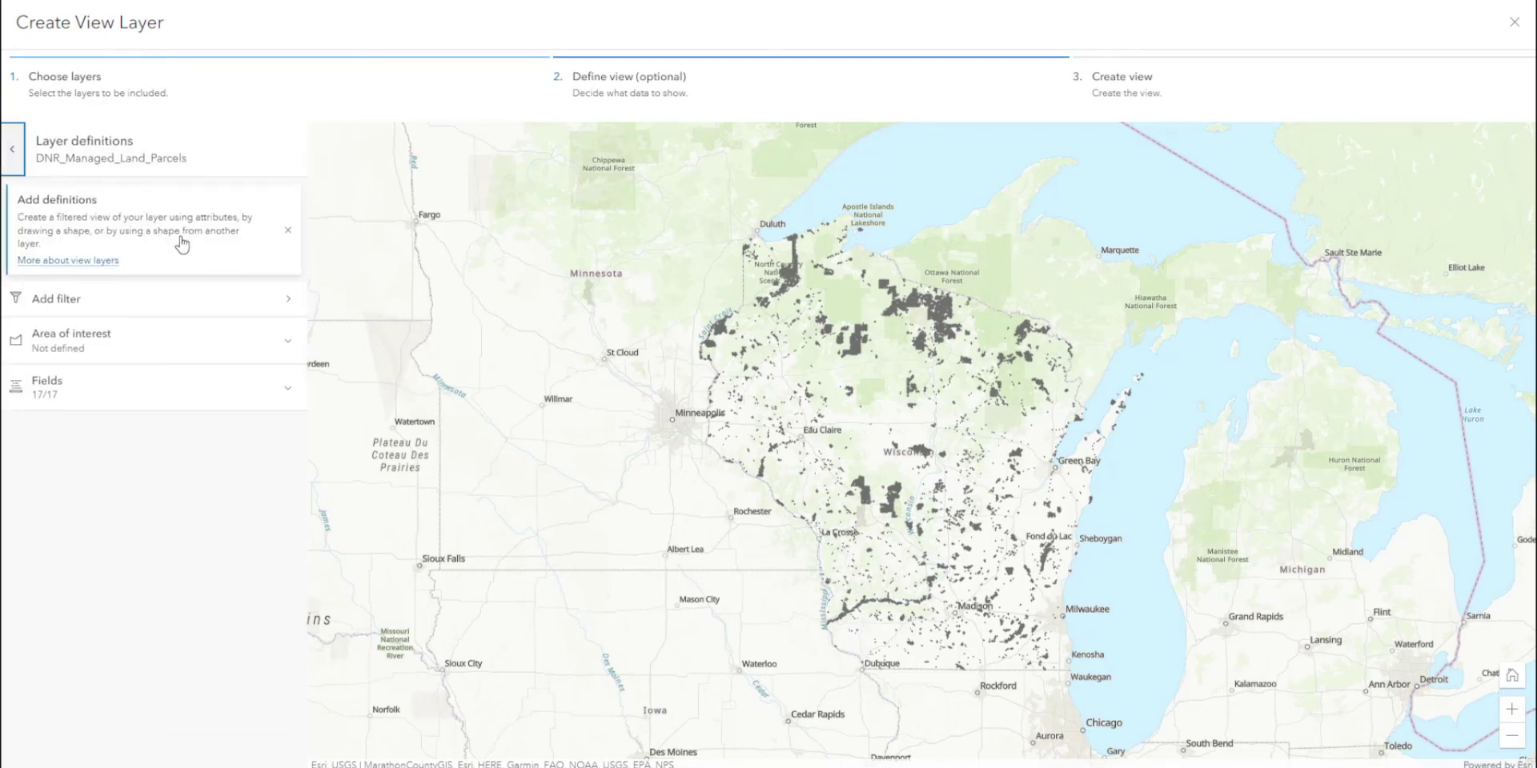
- Add a filter requiring TRANS_CONT to be at least 81184
click(230, 300)
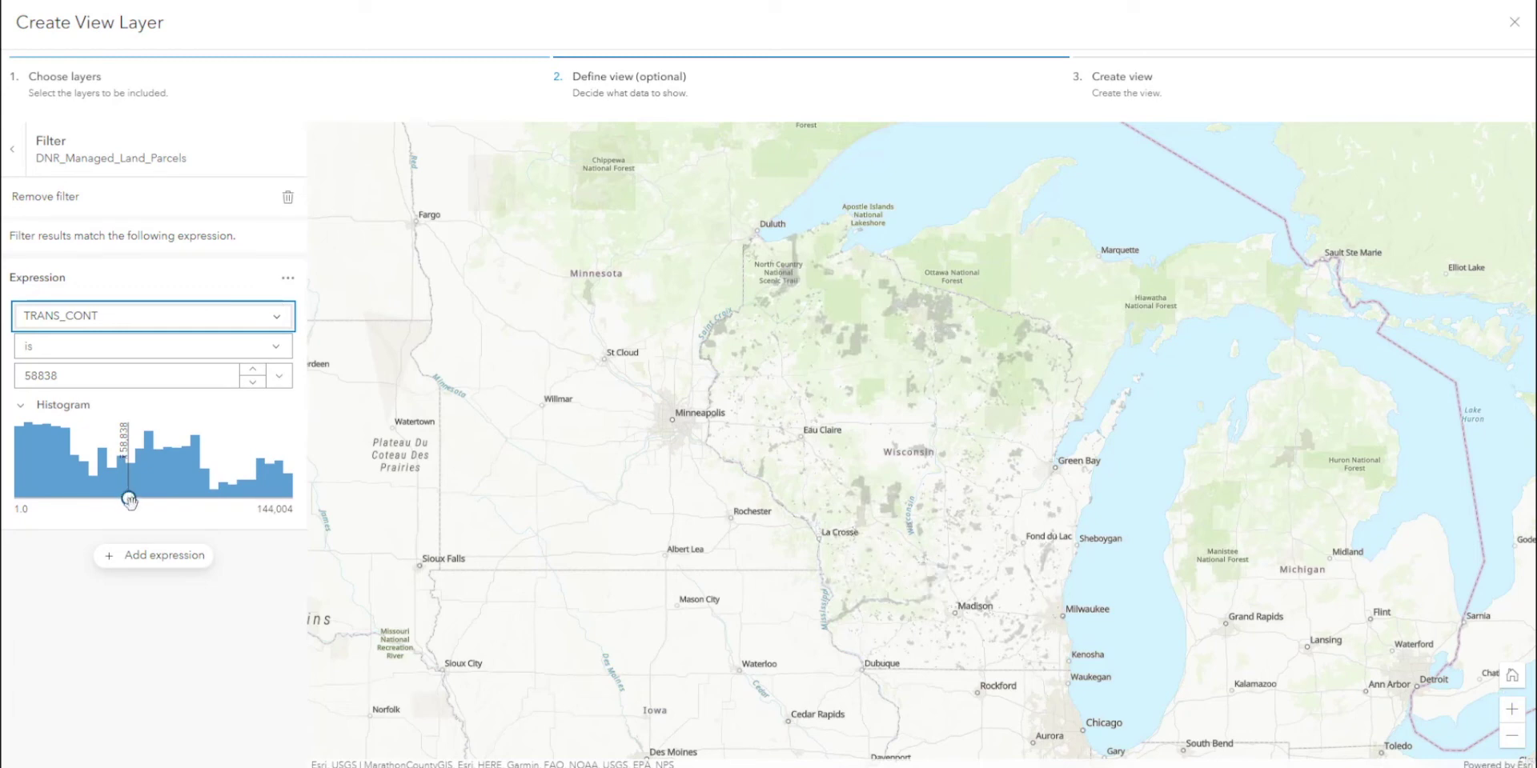
click(276, 346)
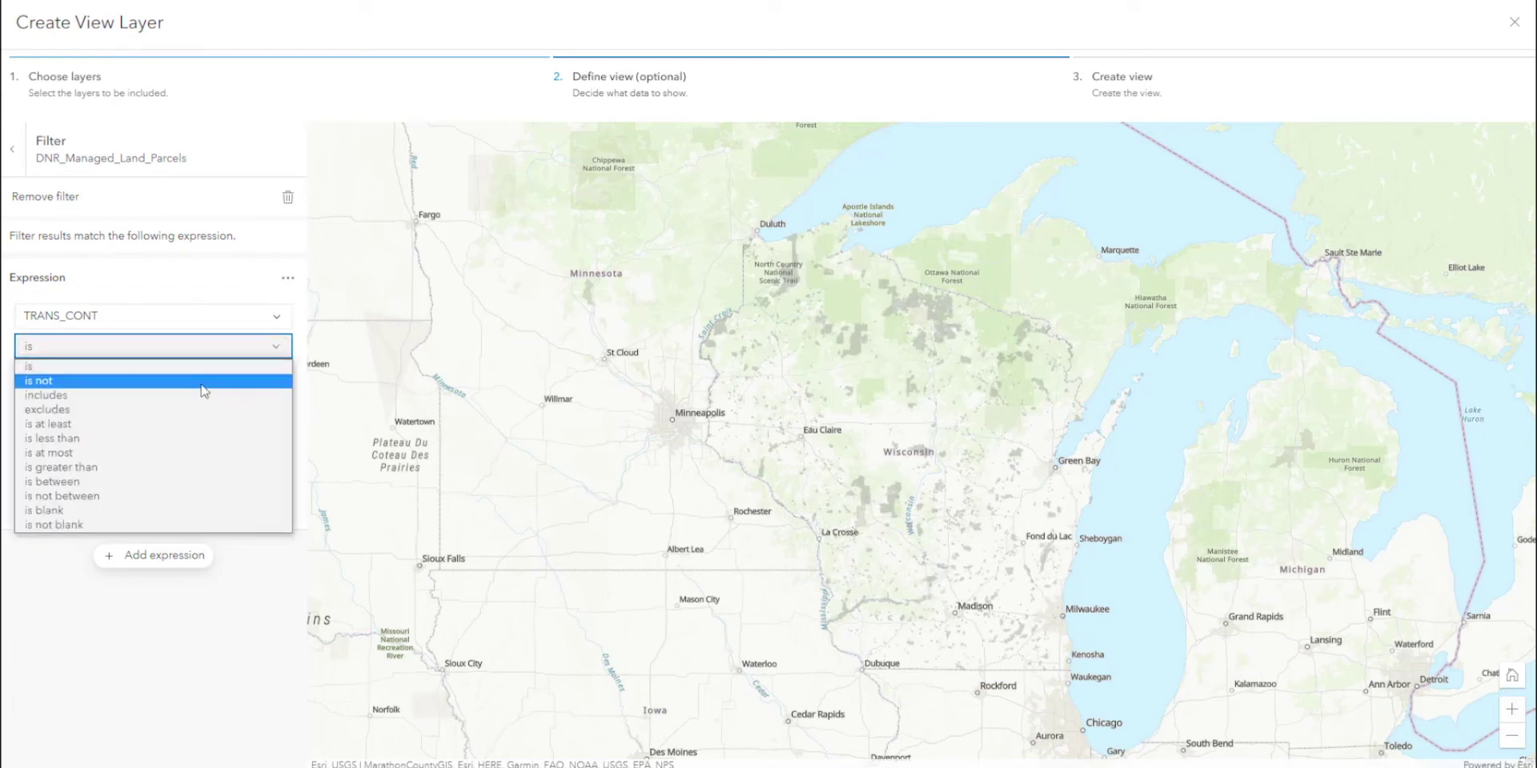
click(153, 426)
drag(128, 498, 172, 499)
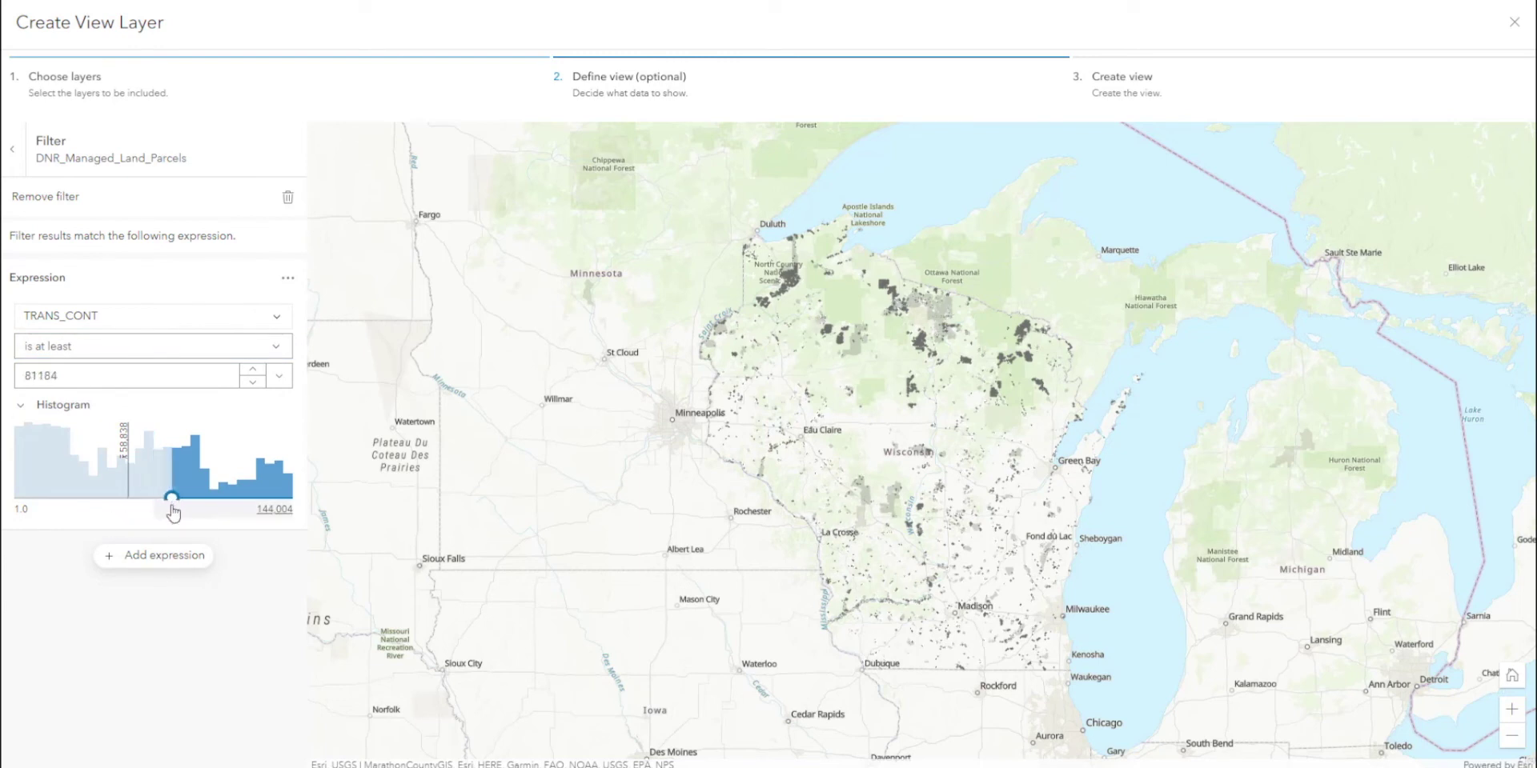
- Add a second expression requiring DEED_ACRES at least 38.4484, then return to layer definitions
click(164, 556)
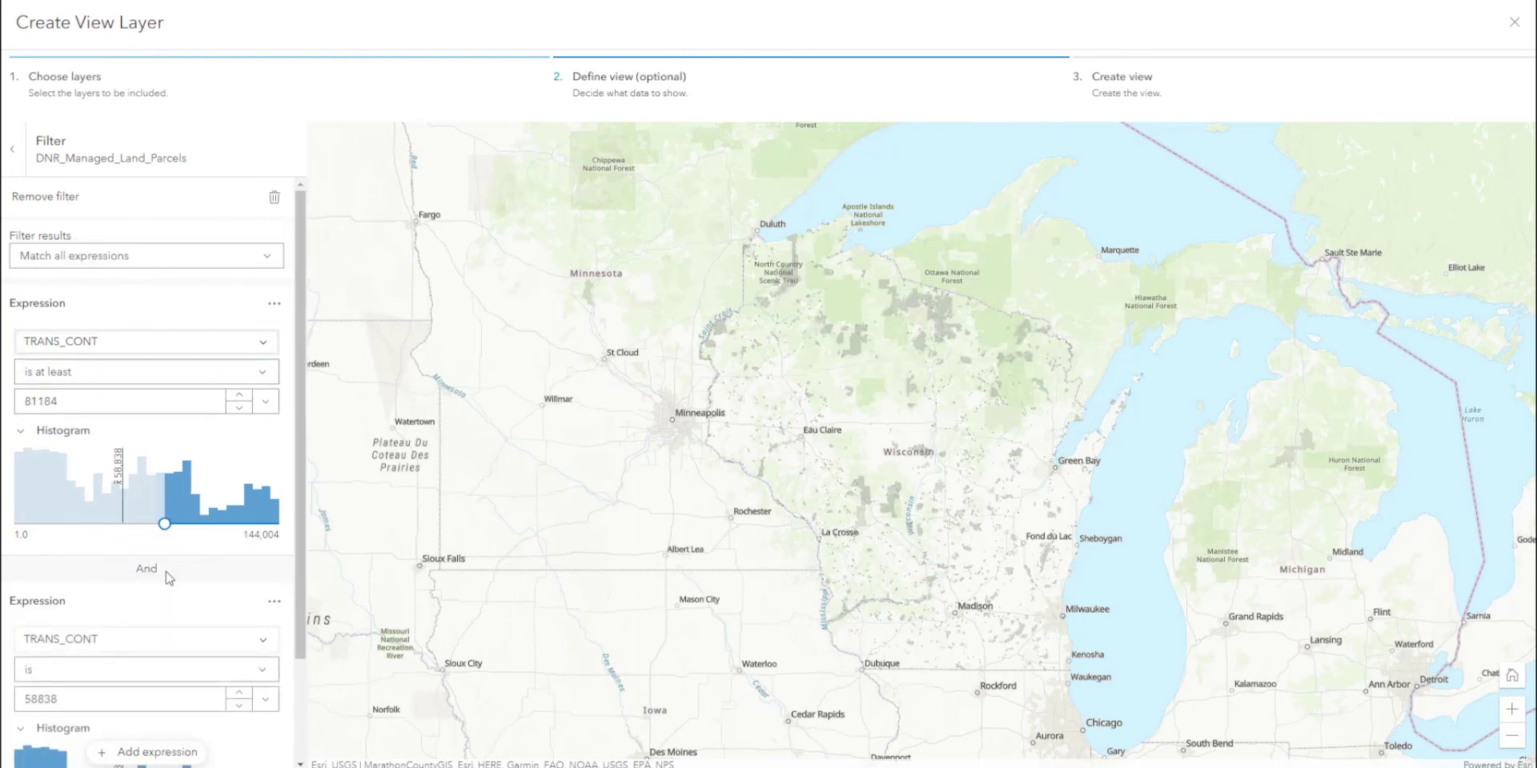
scroll(172, 564, down, 3)
click(272, 515)
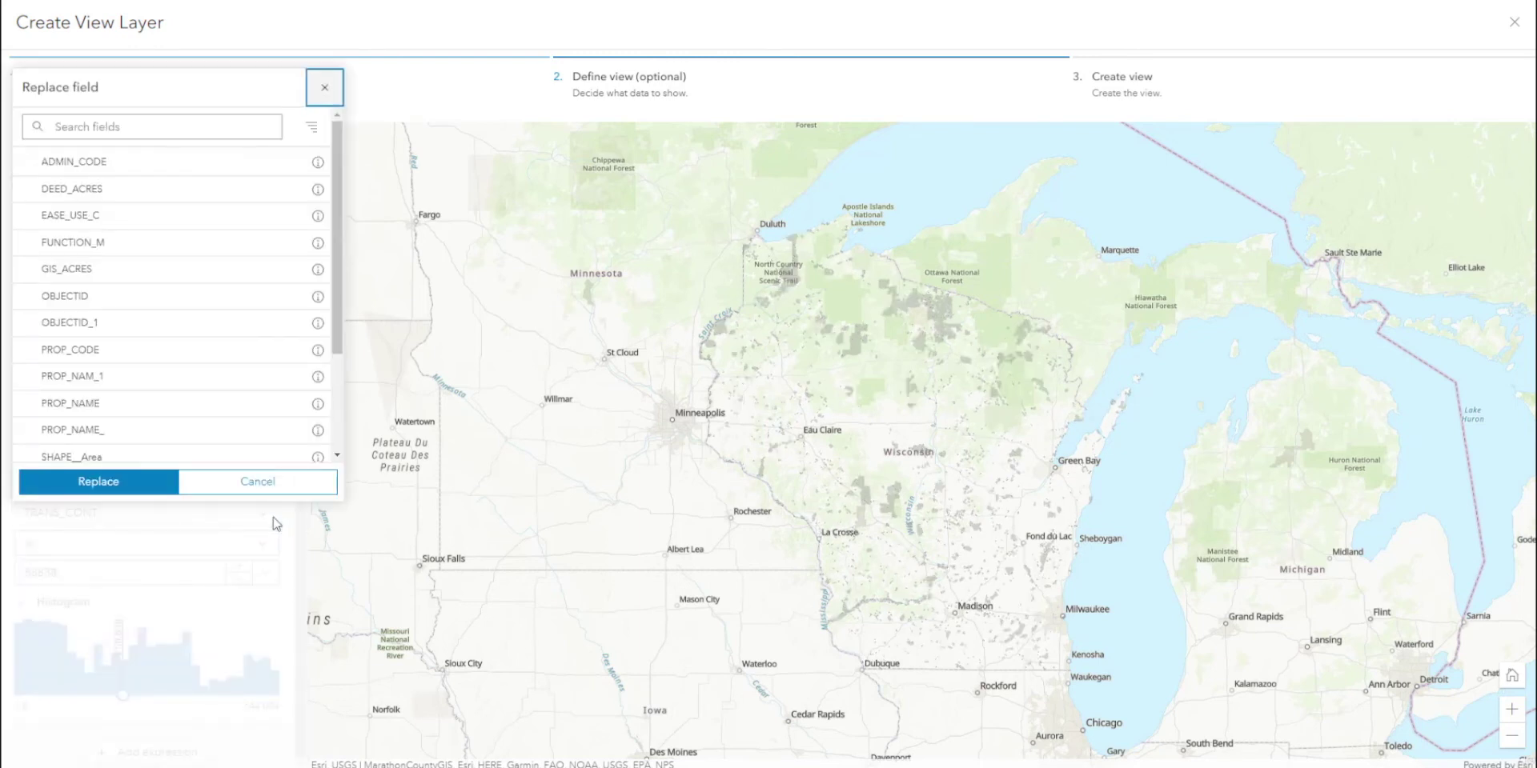
click(160, 191)
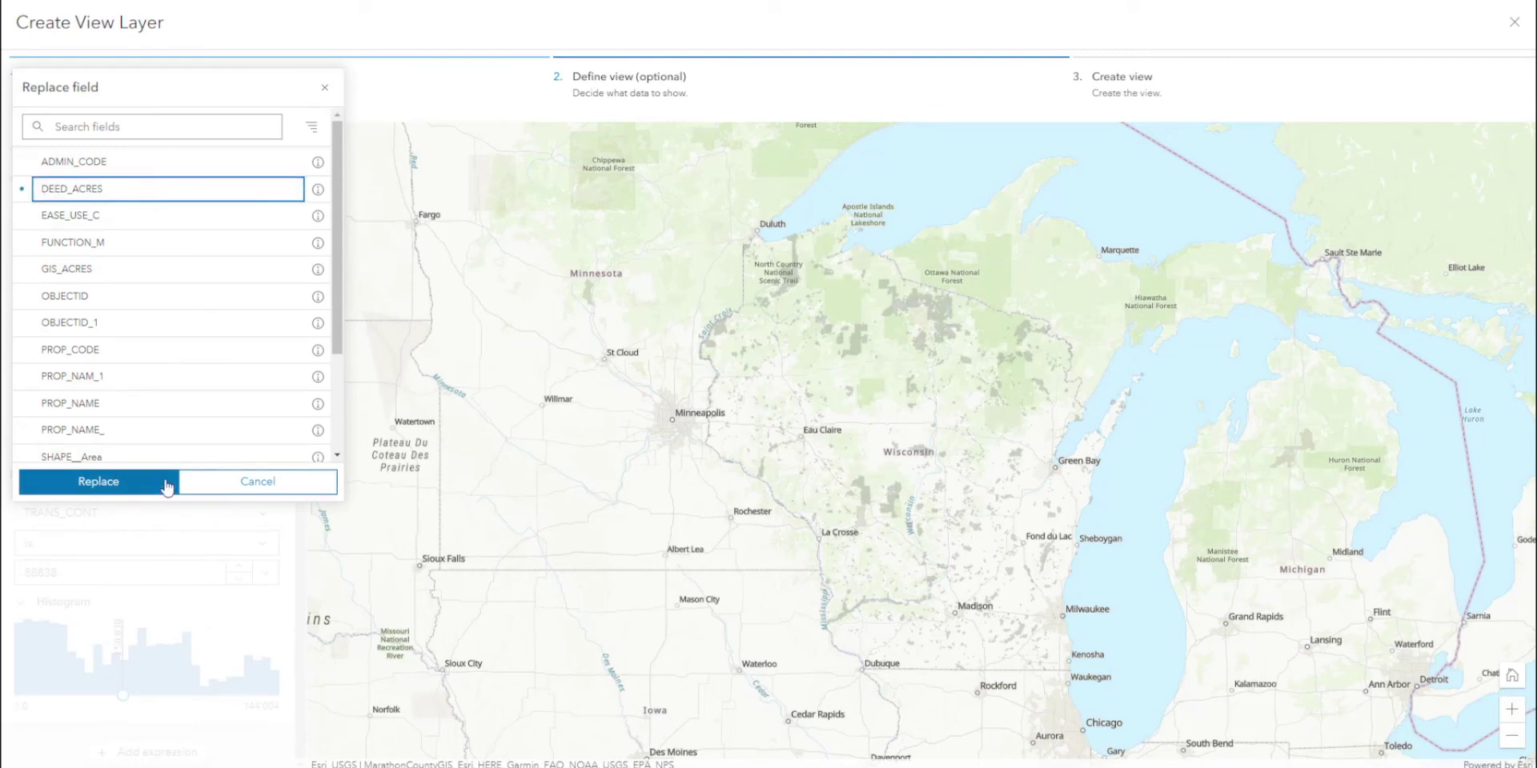
click(157, 484)
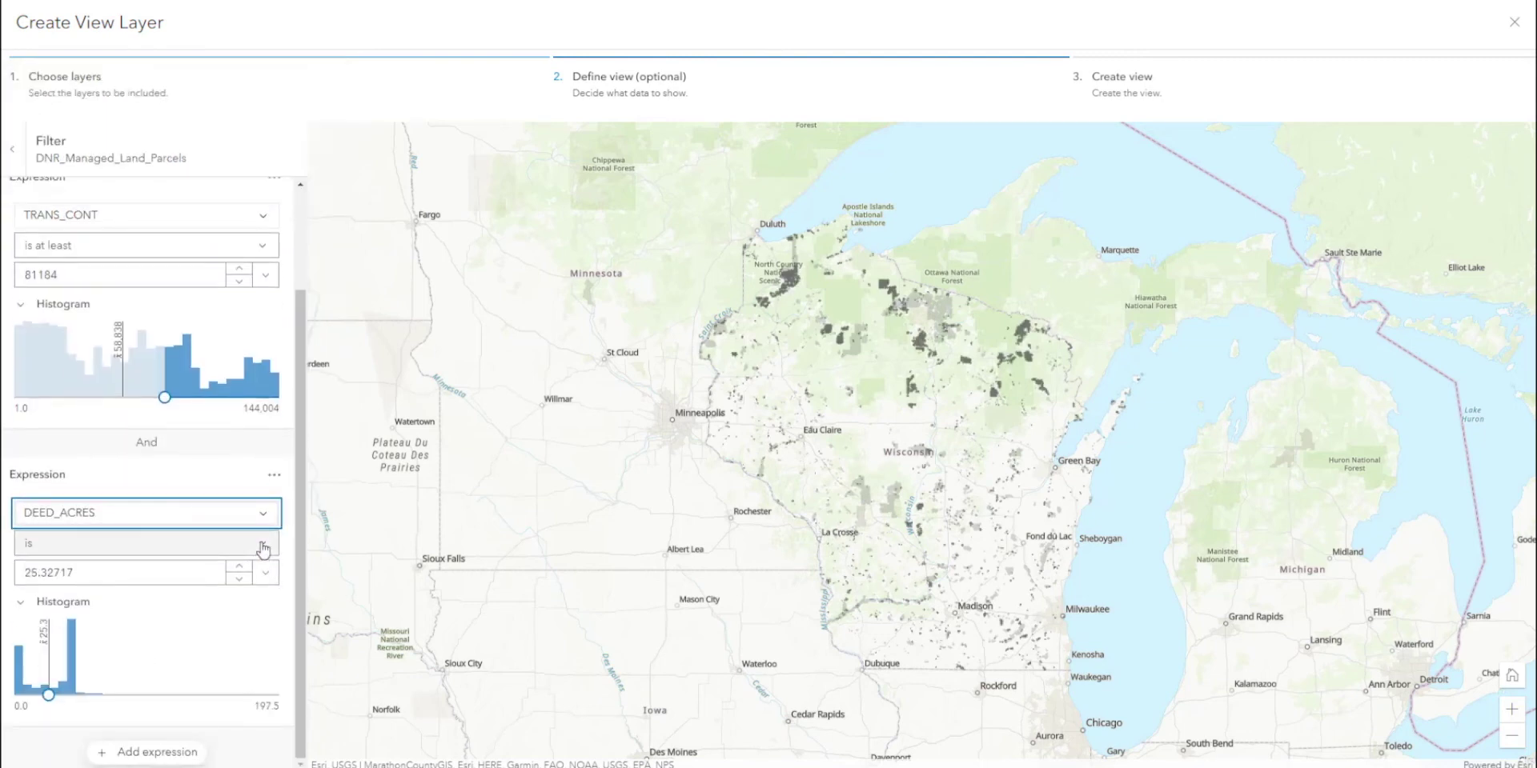
click(262, 544)
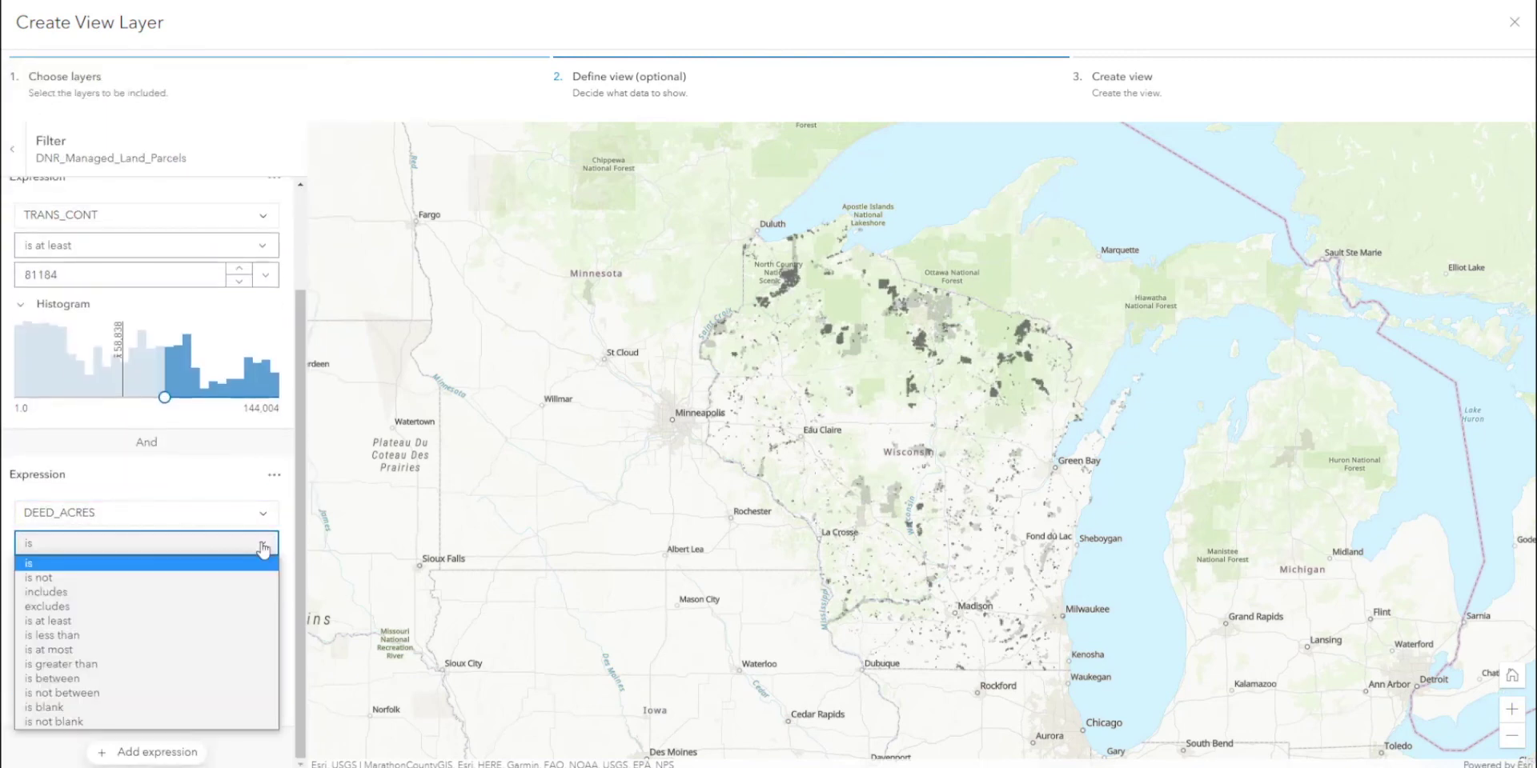
click(165, 622)
drag(49, 695, 66, 694)
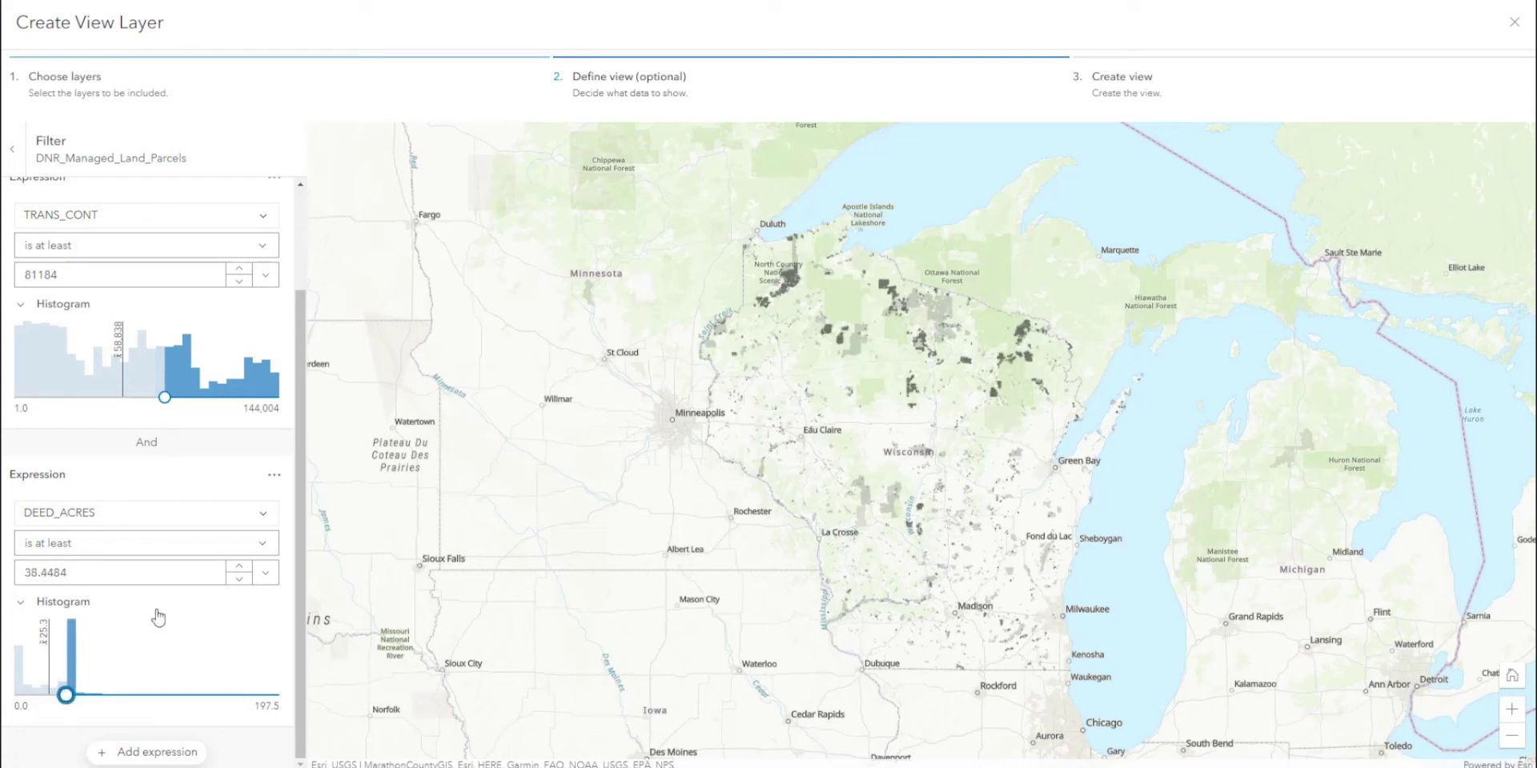
click(14, 168)
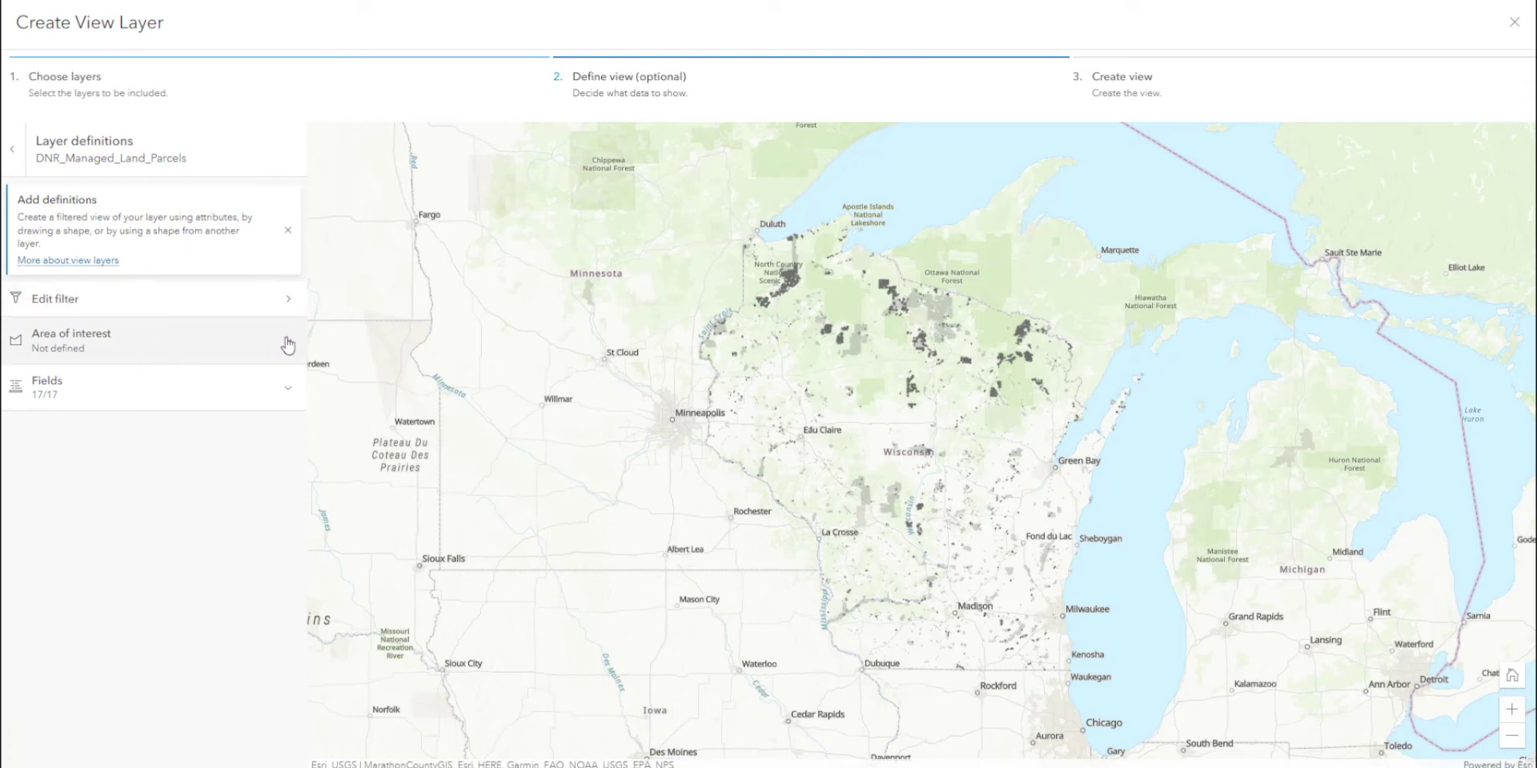
- Drop OBJECTID, FUNCTION_M, SHAPE__Length, SHAPEAREA, SHAPELEN, SHAPE__Area and PROP_NAM_1, keeping 10 of 17 fields
click(288, 389)
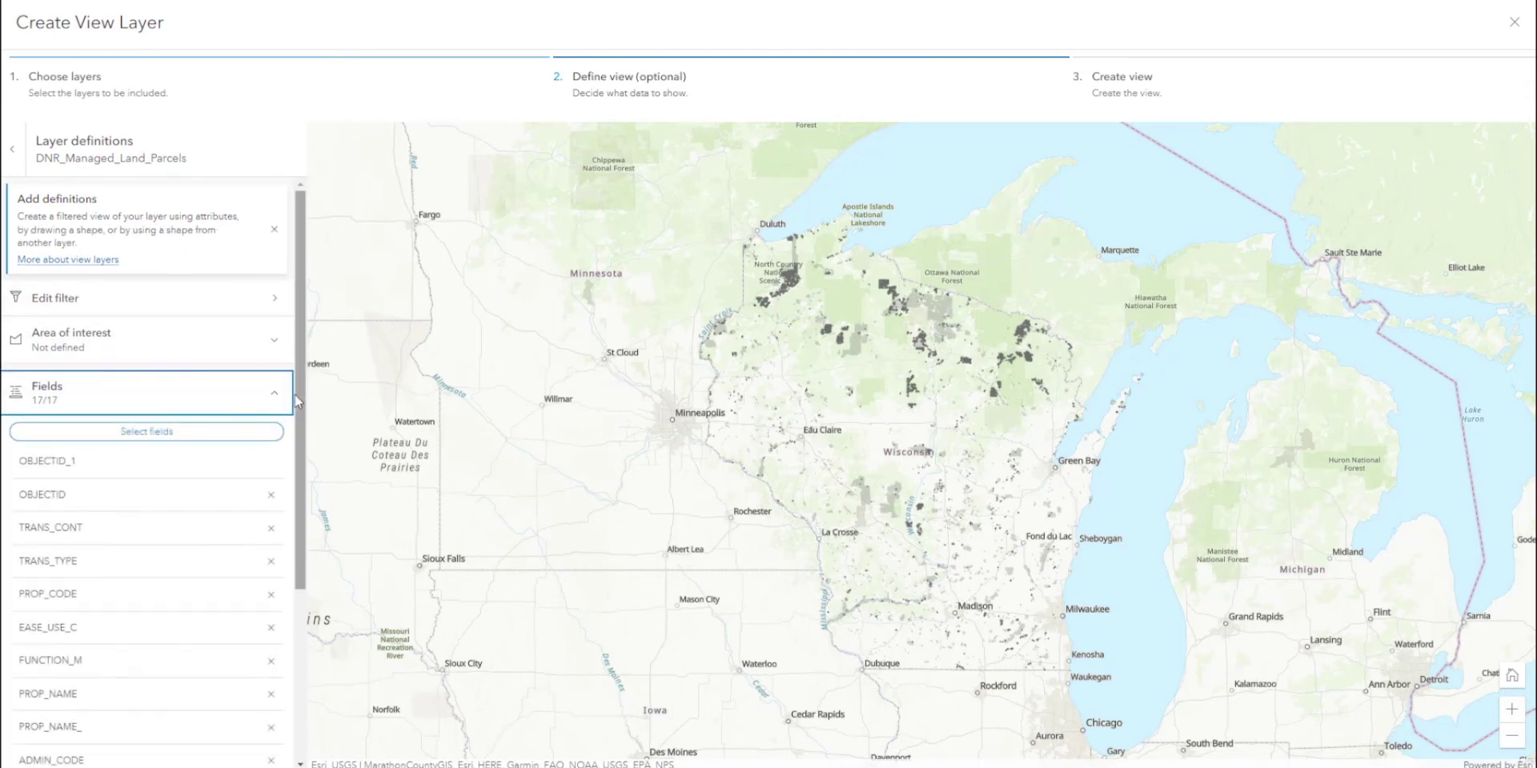
scroll(276, 400, down, 3)
click(271, 255)
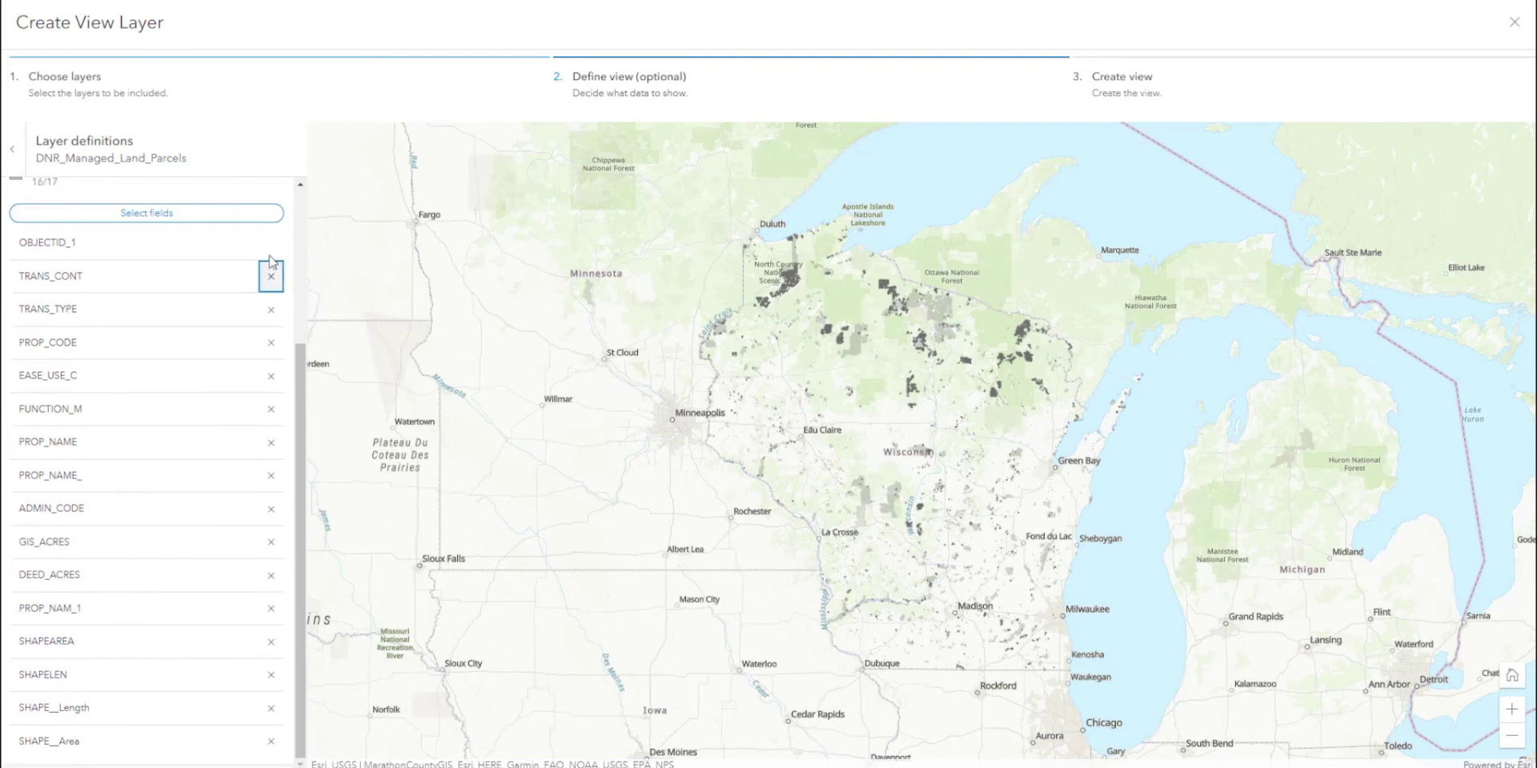
click(270, 411)
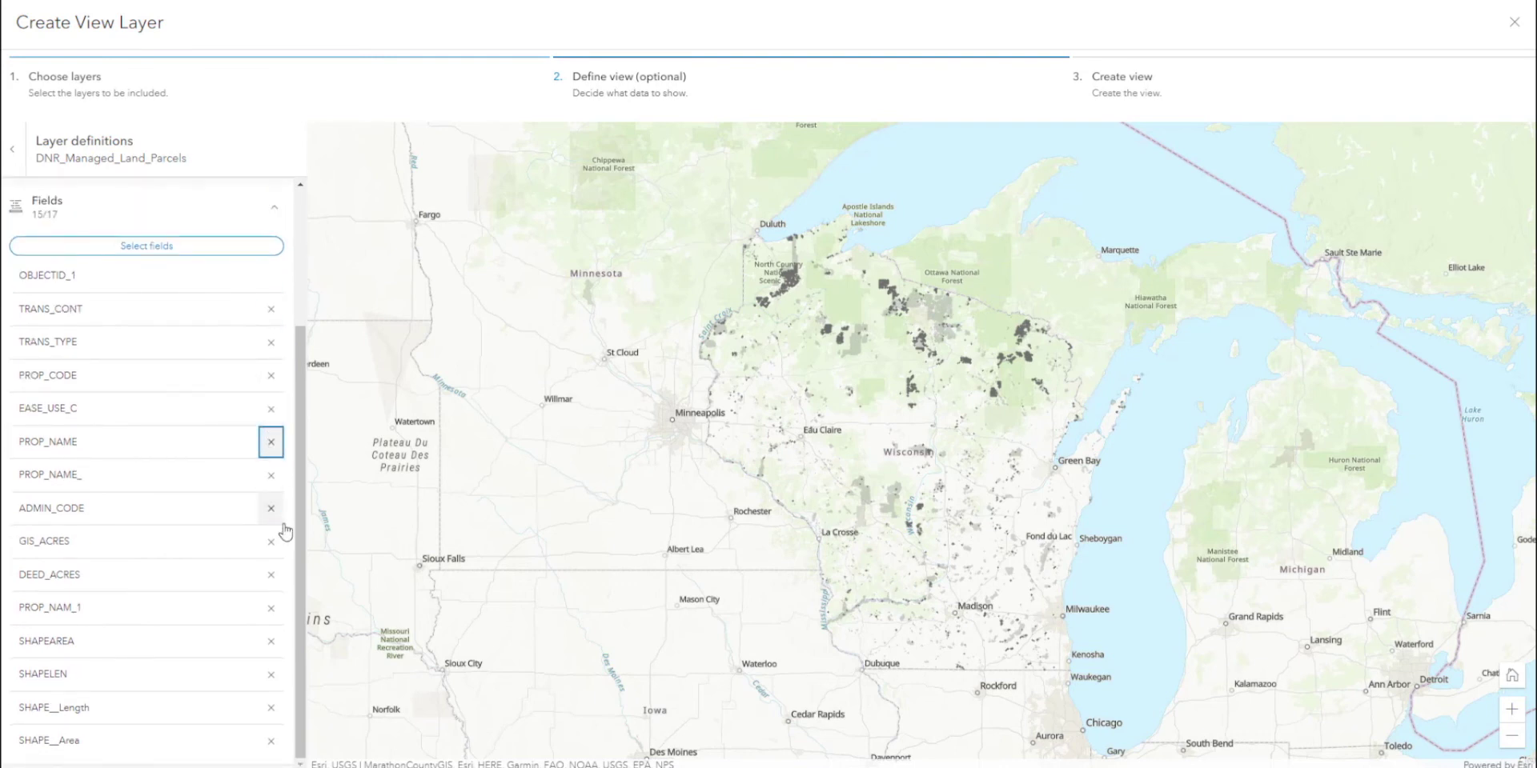
click(270, 711)
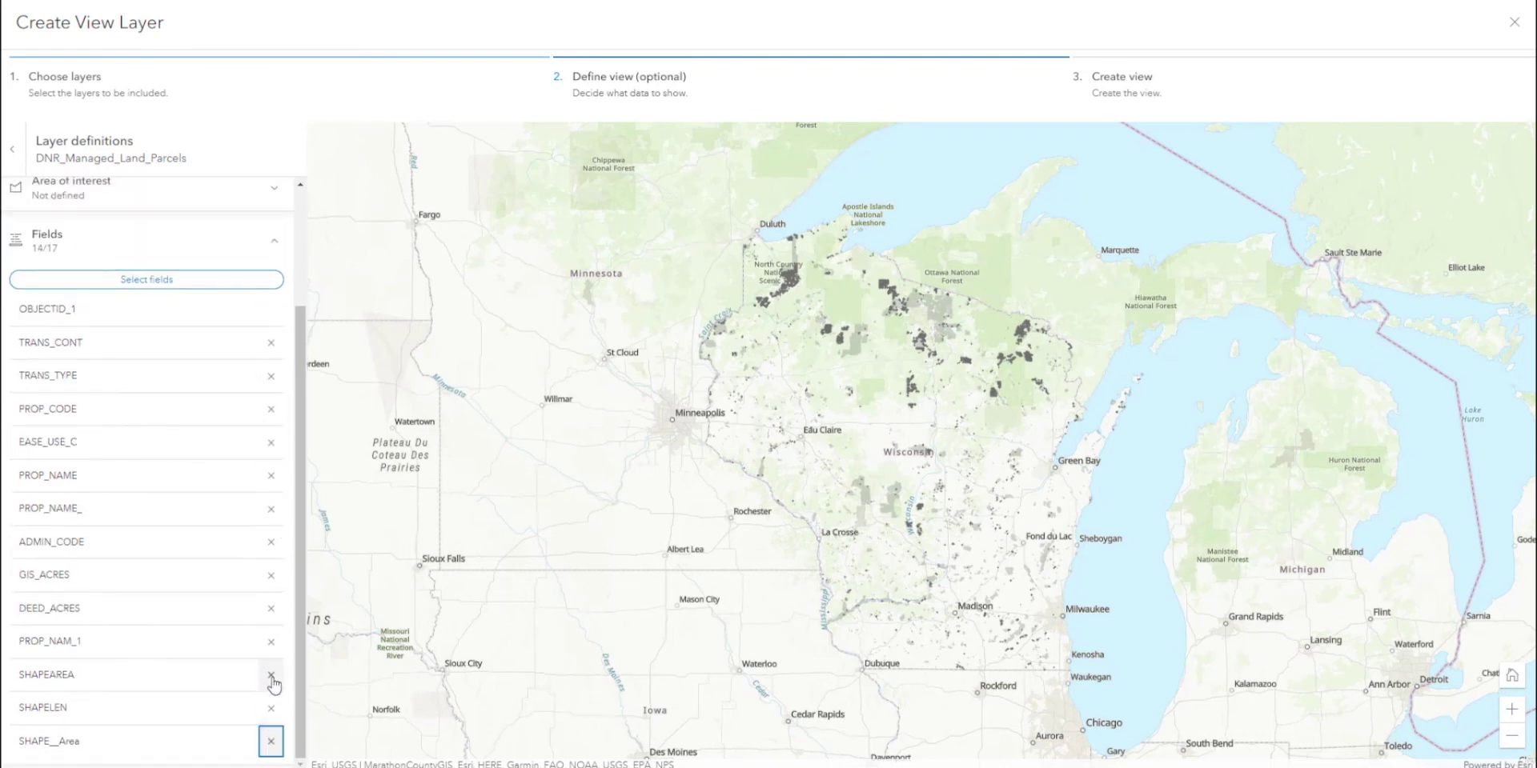
click(271, 684)
click(270, 715)
click(270, 740)
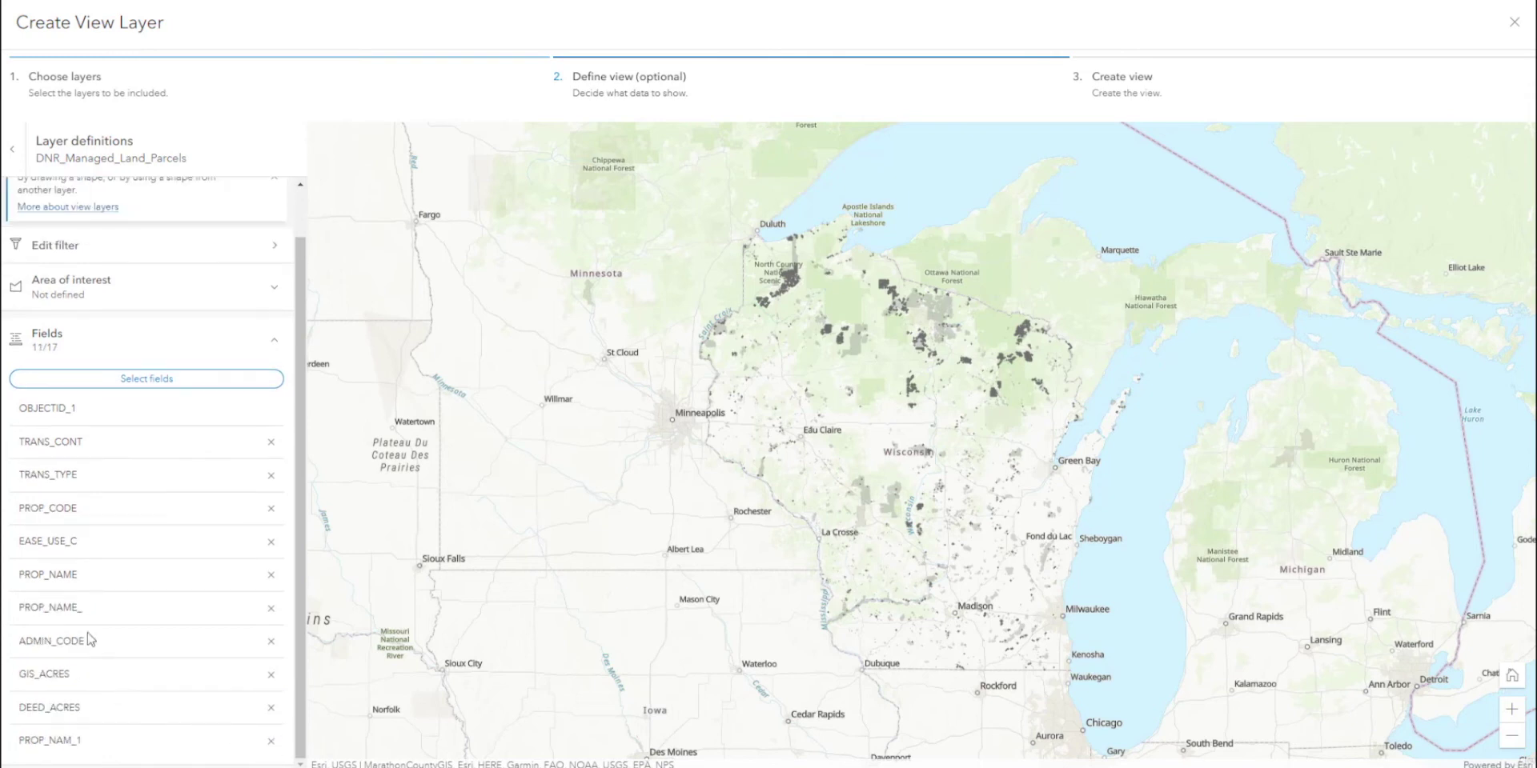
click(270, 740)
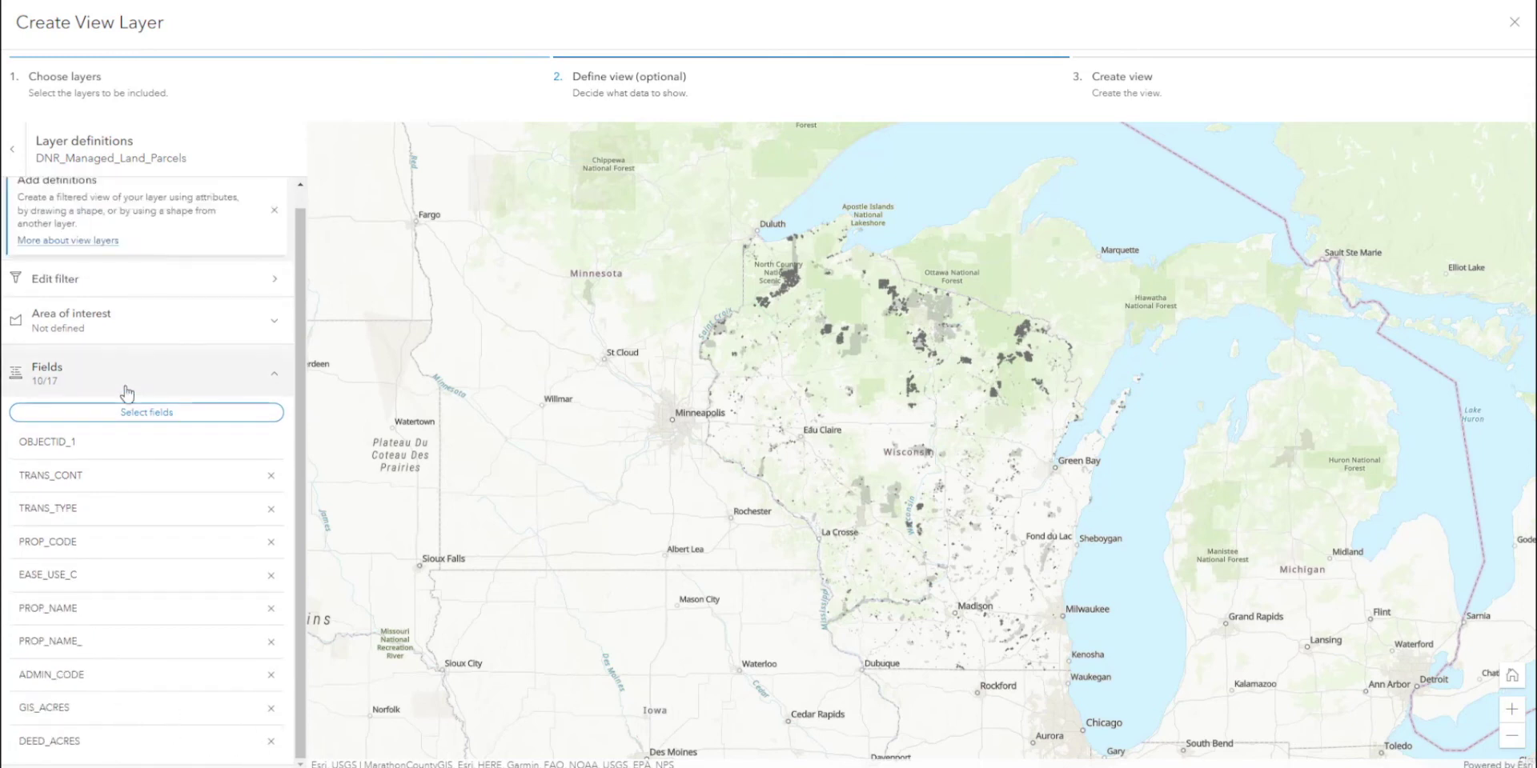
scroll(120, 384, up, 1)
click(12, 148)
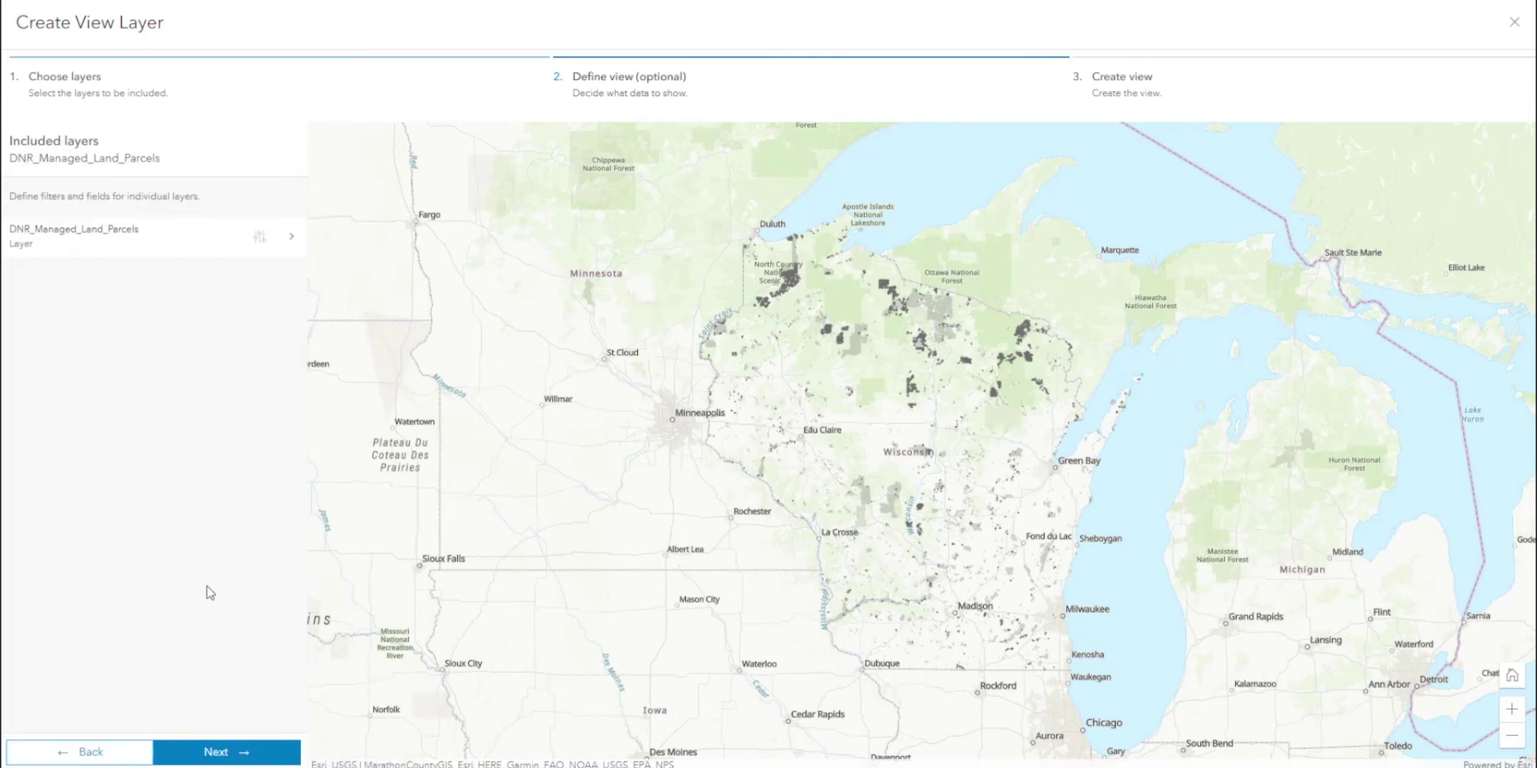
- On the create step, correct the view's title to DNR_Managed_Land_Parcels_view
click(229, 749)
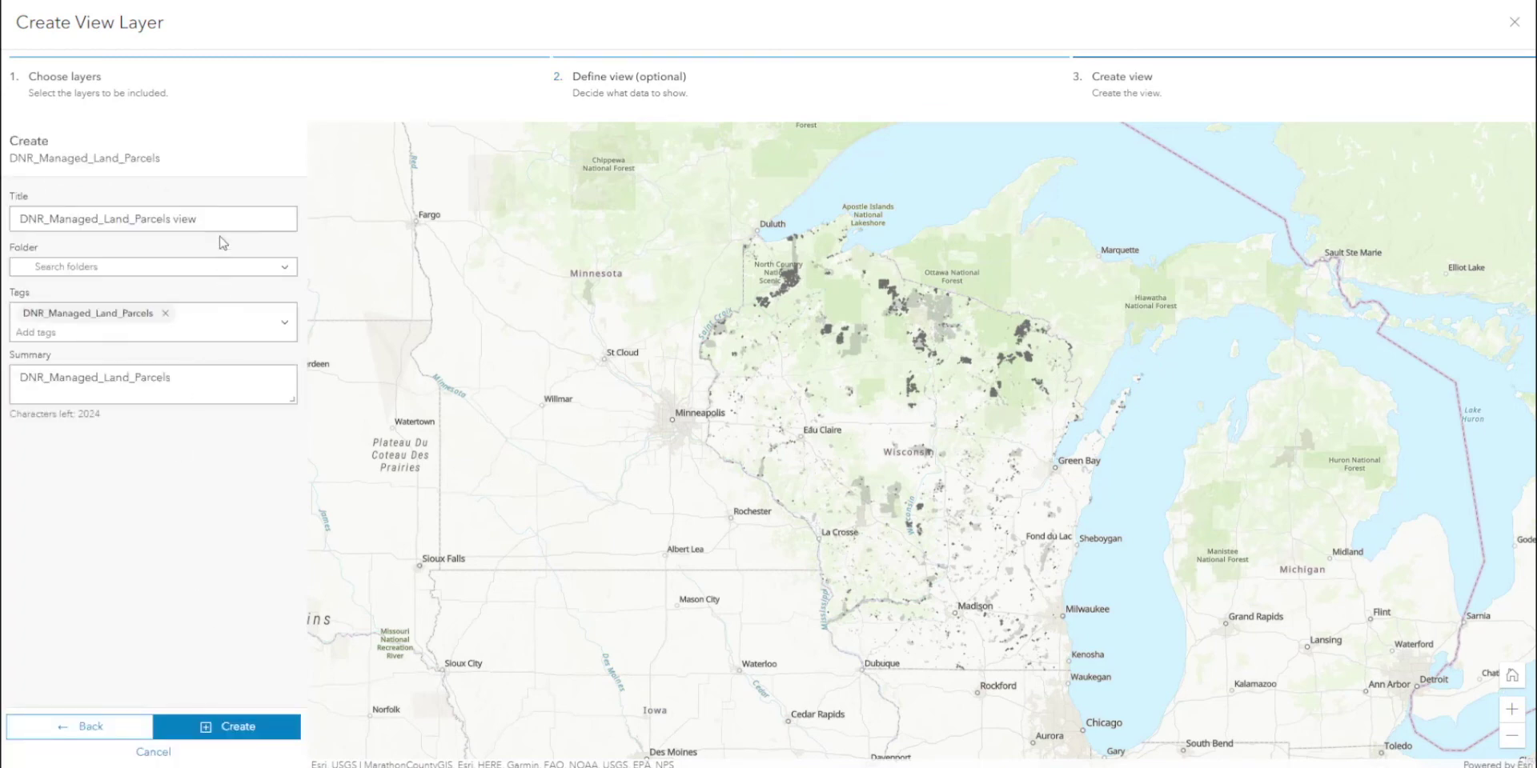
click(228, 219)
text(_)
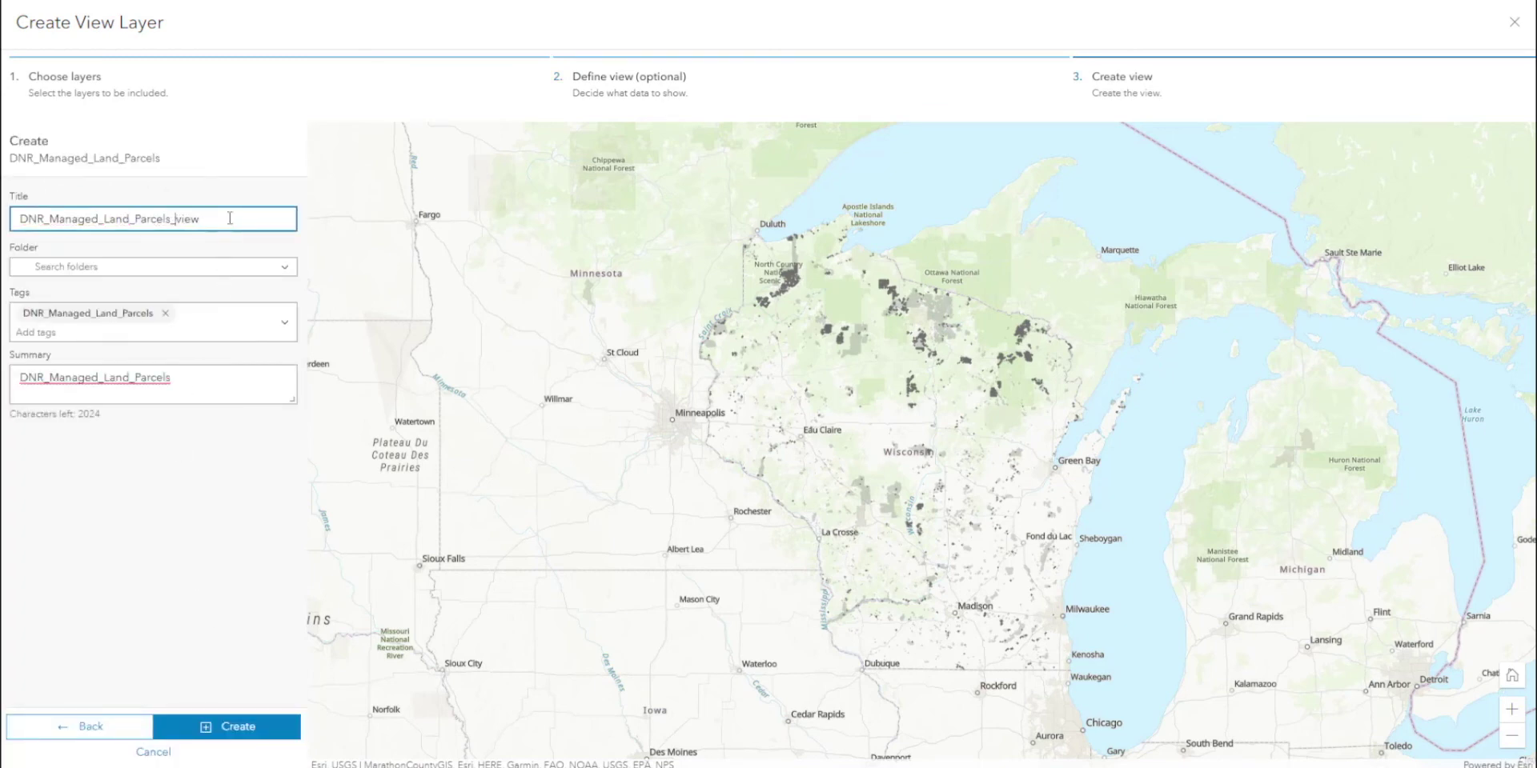
key(ctrl+a)
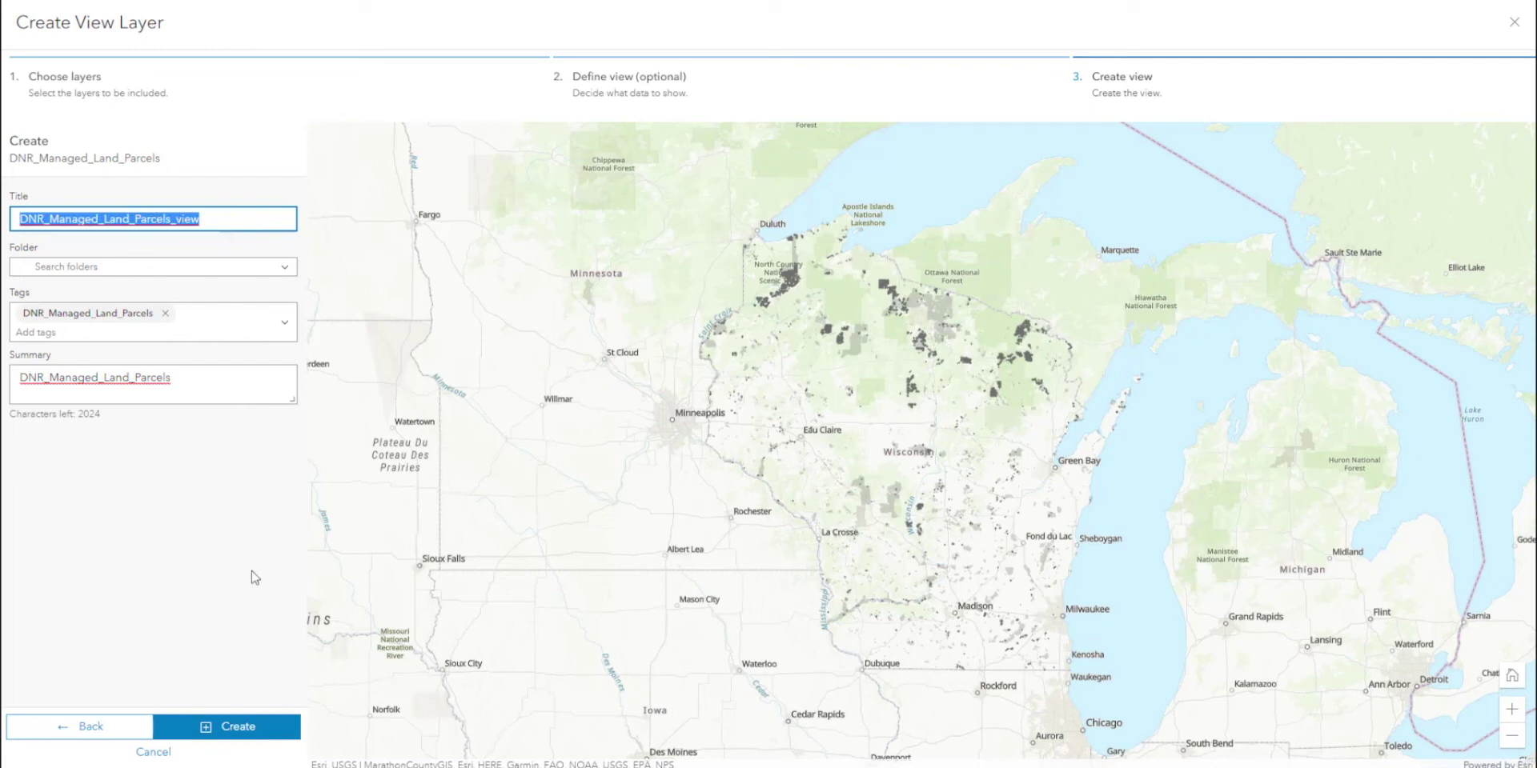
click(251, 576)
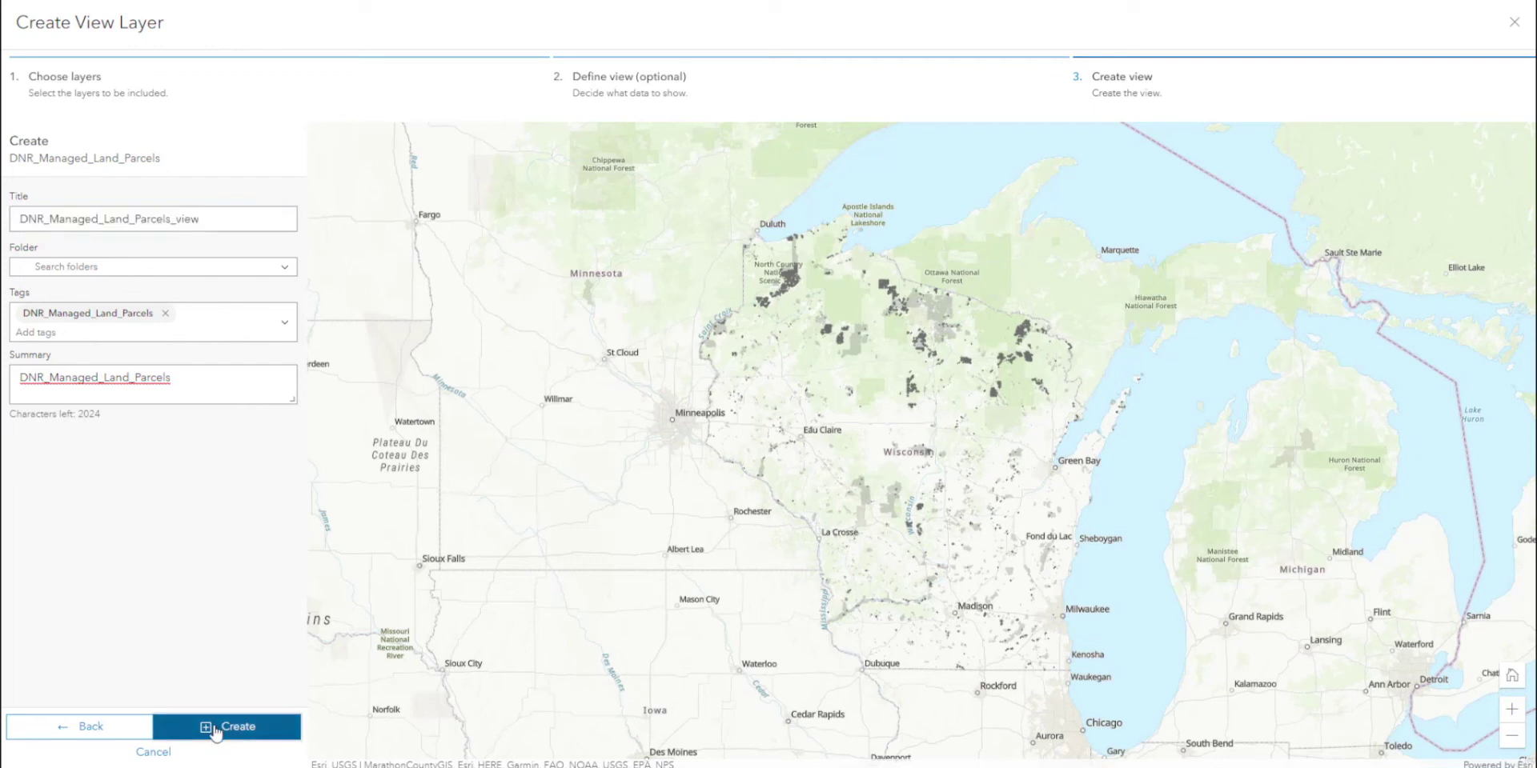
- Create DNR_Managed_Land_Parcels_view and pan its Visualization map to show all the parcels
click(216, 729)
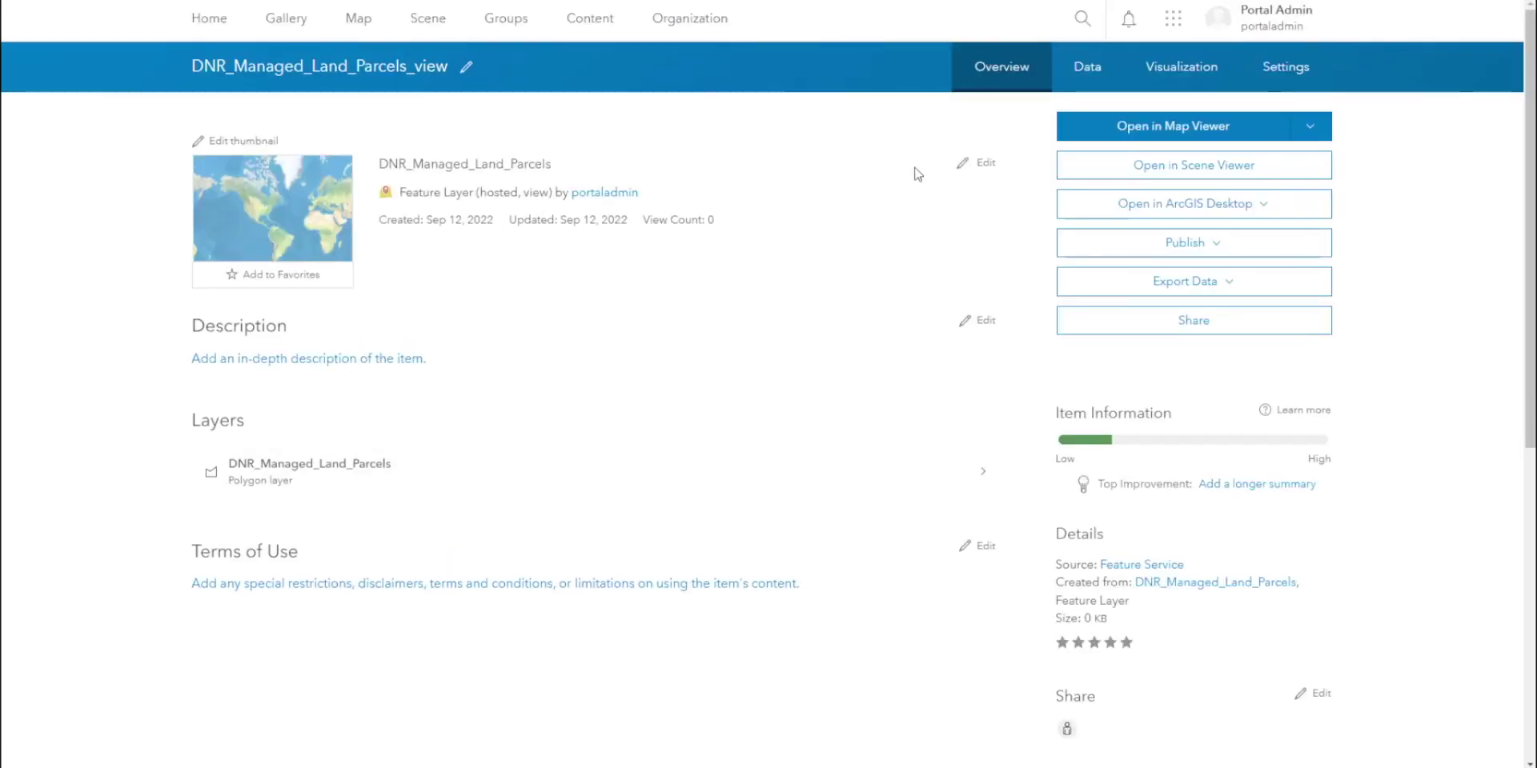
click(1186, 68)
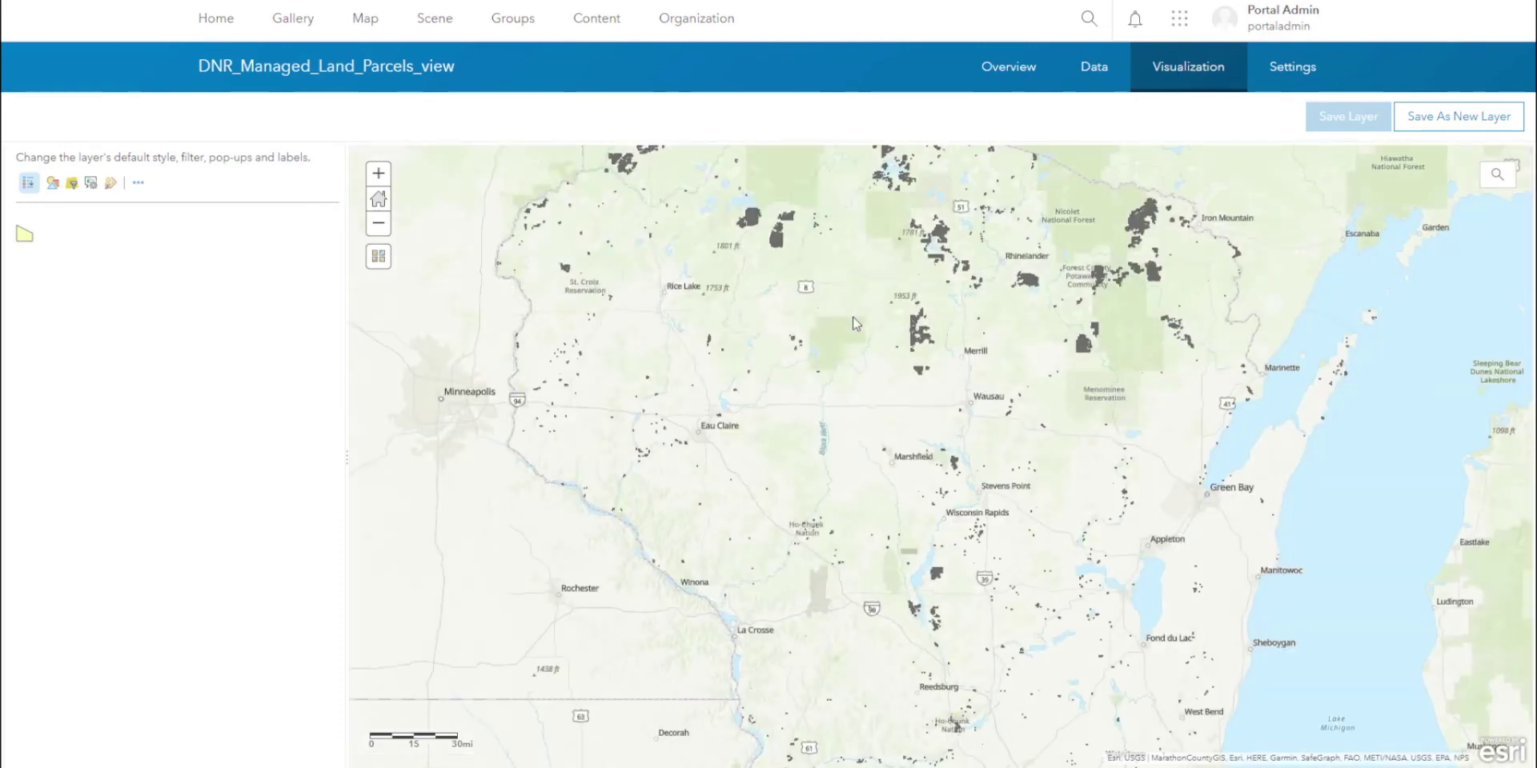
drag(856, 391, 795, 443)
scroll(795, 442, down, 1)
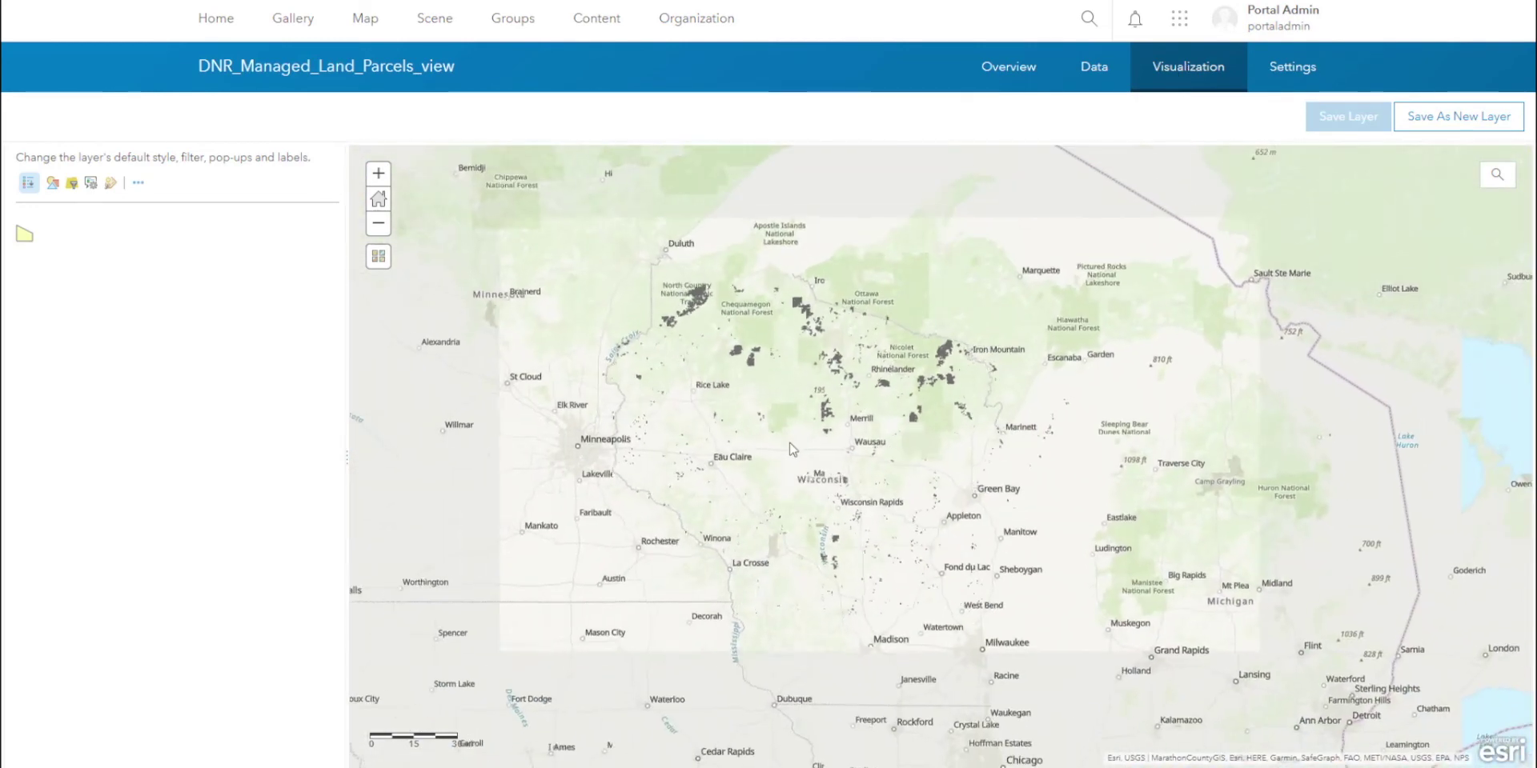
drag(773, 381, 767, 367)
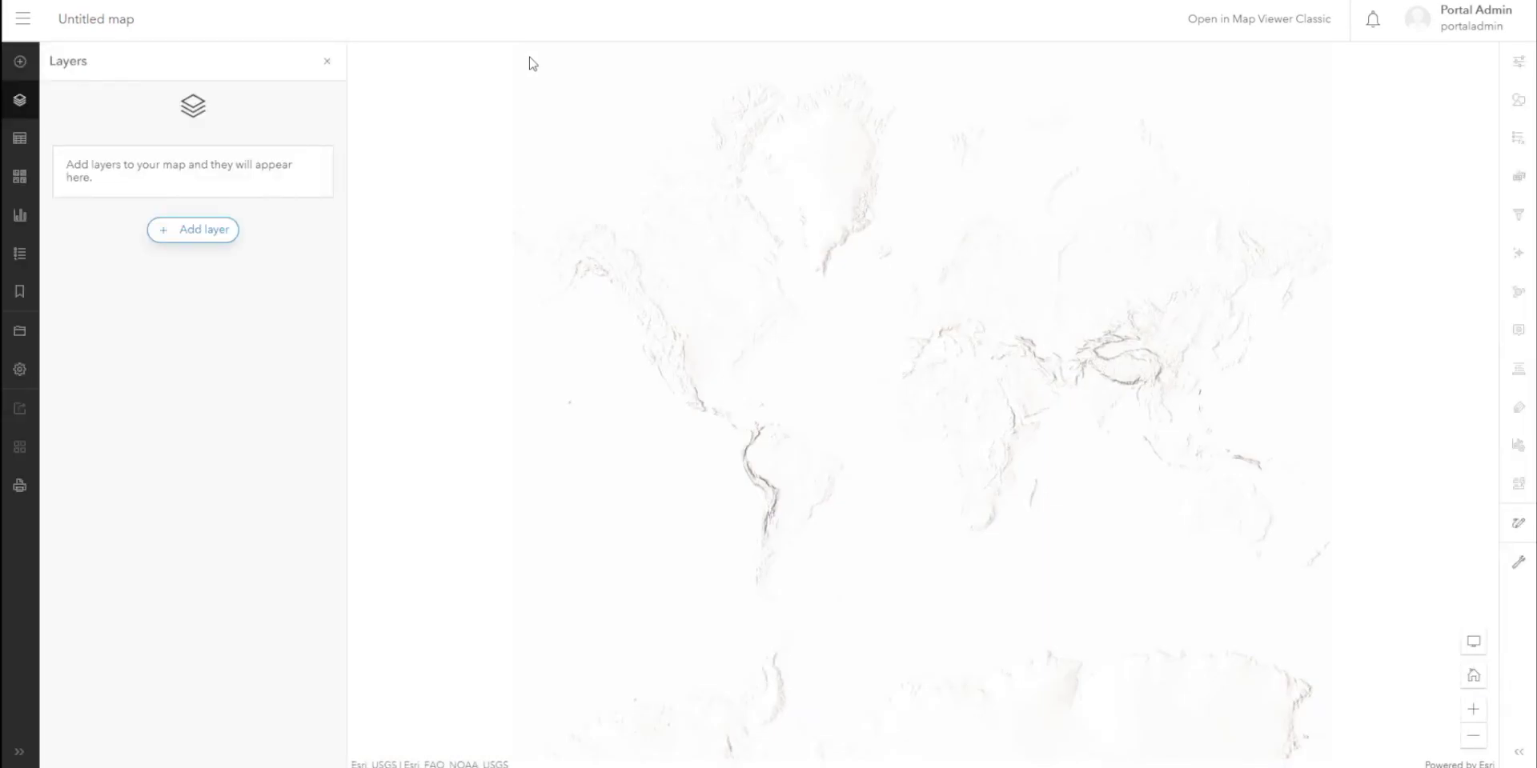
- Add DNR_Managed_Land_Parcels to the map, disable its fill for outline-only parcels, and pan near Phillips
click(172, 247)
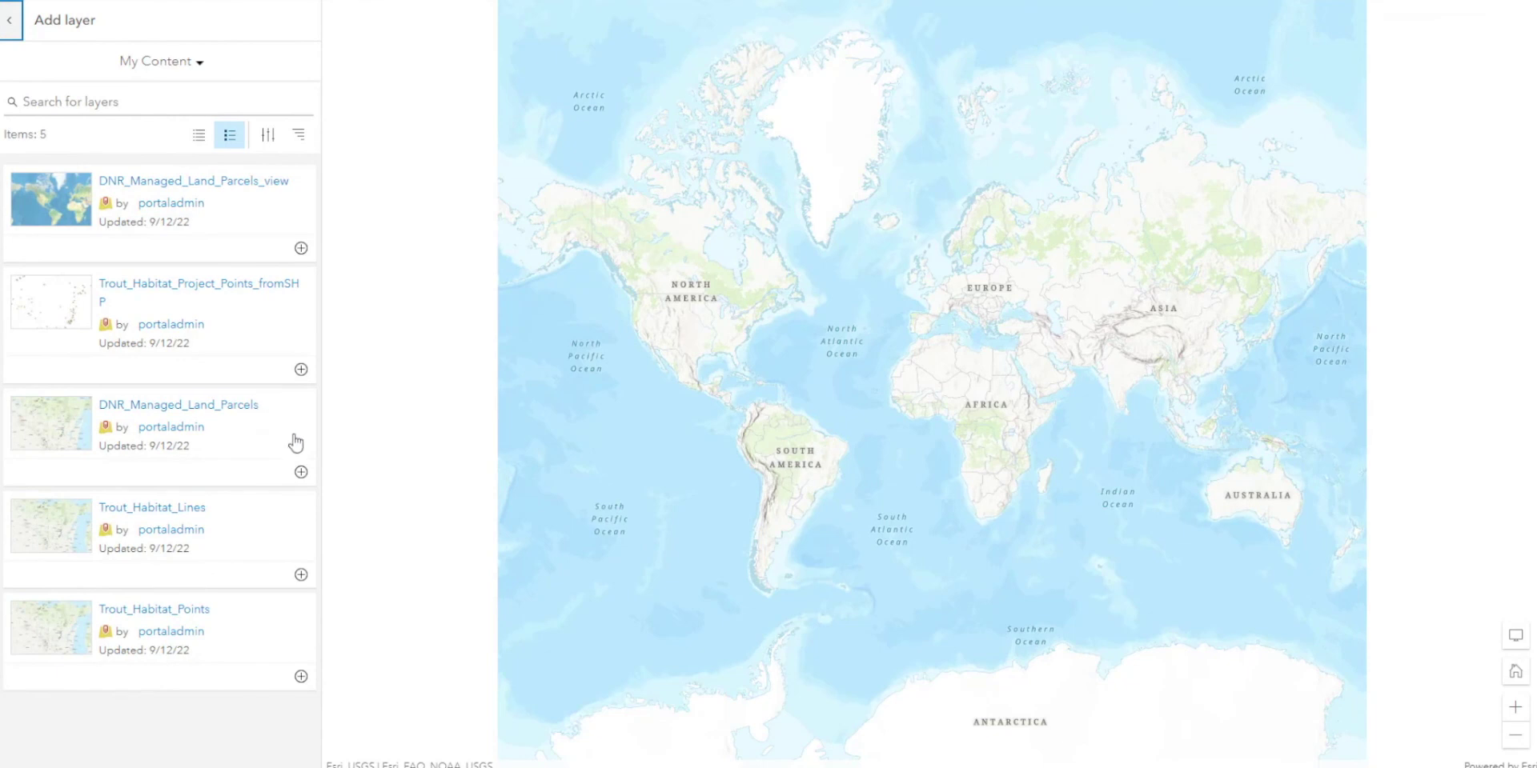
click(302, 474)
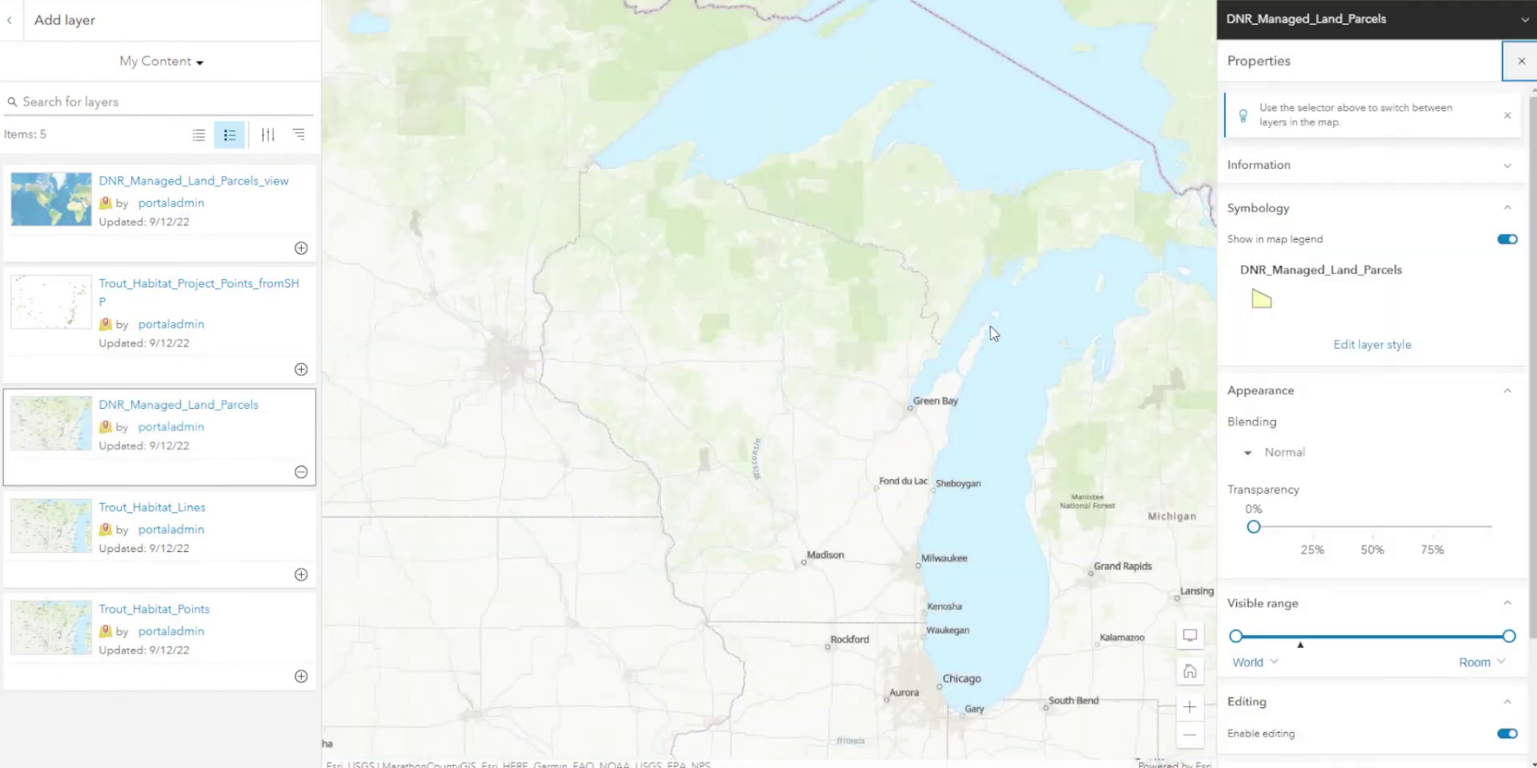
click(1348, 351)
click(1379, 468)
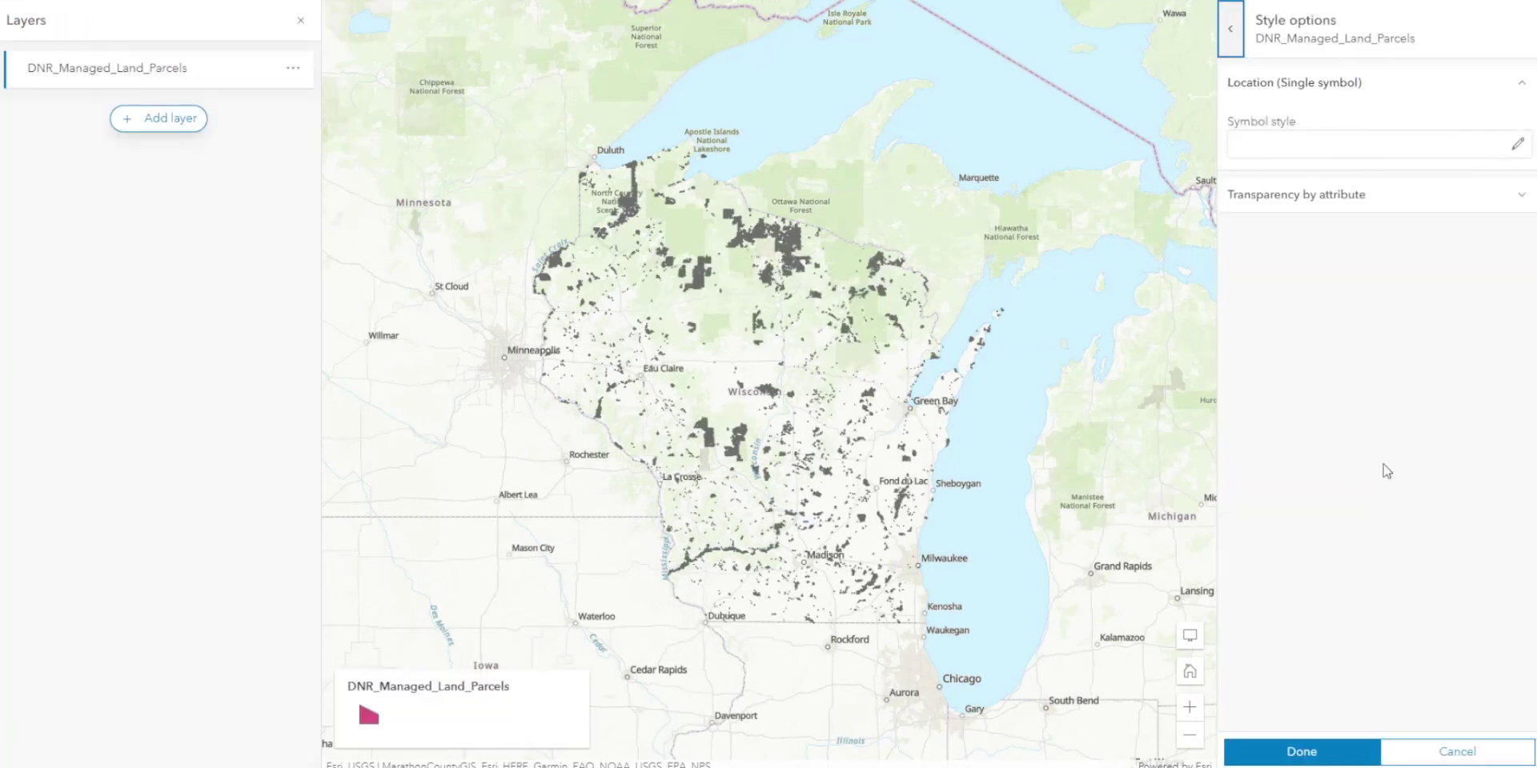
click(1519, 152)
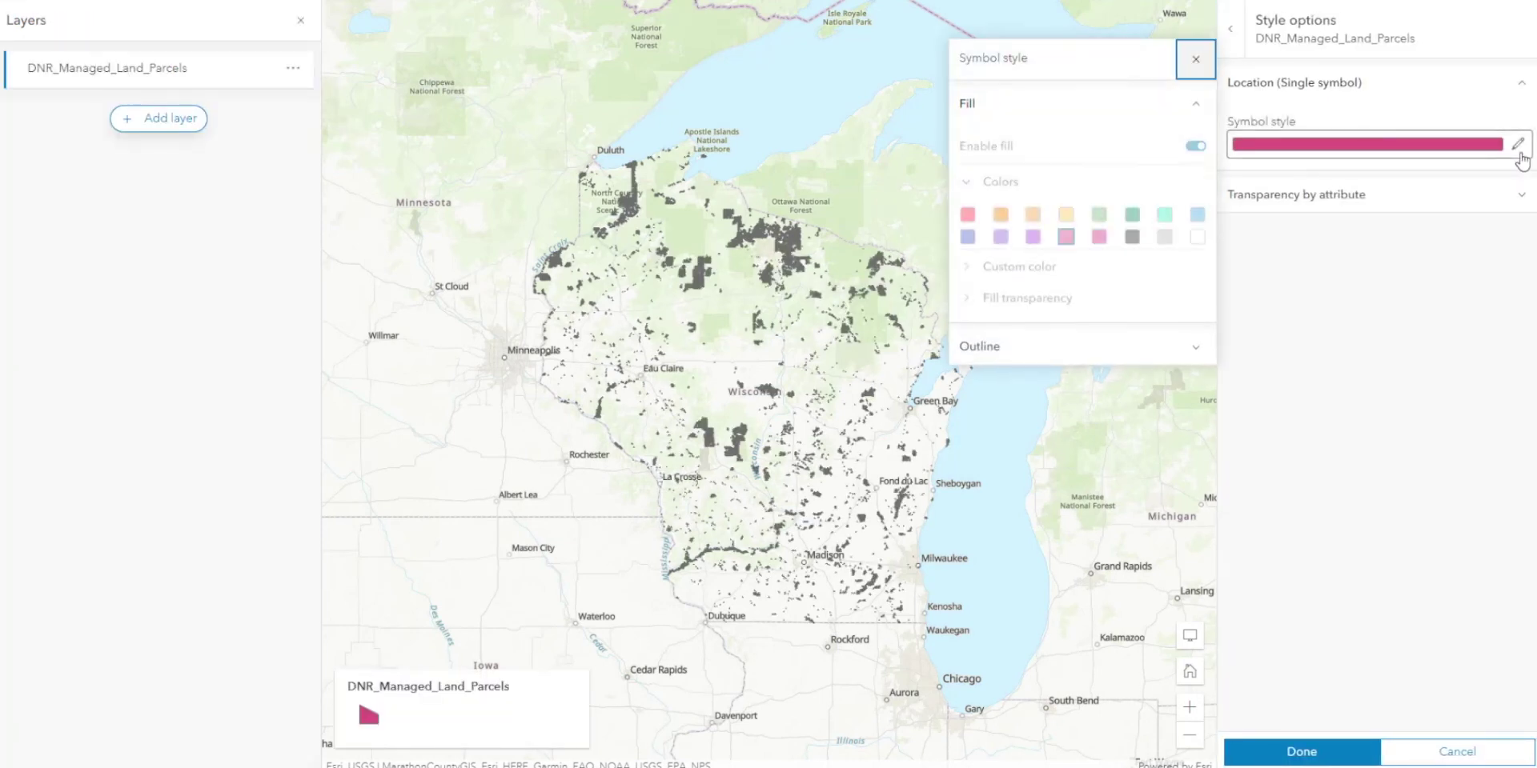
click(1193, 152)
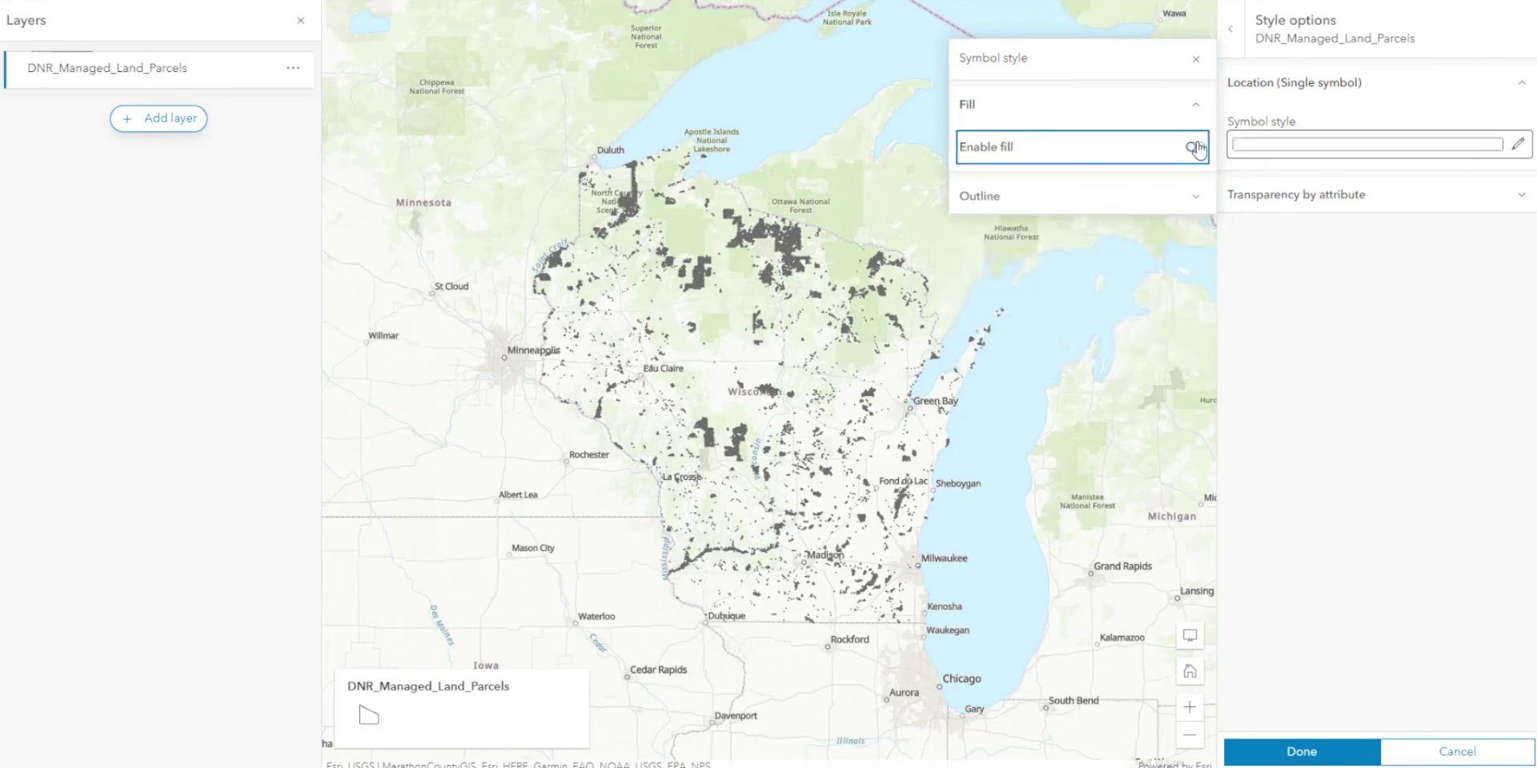
click(1202, 192)
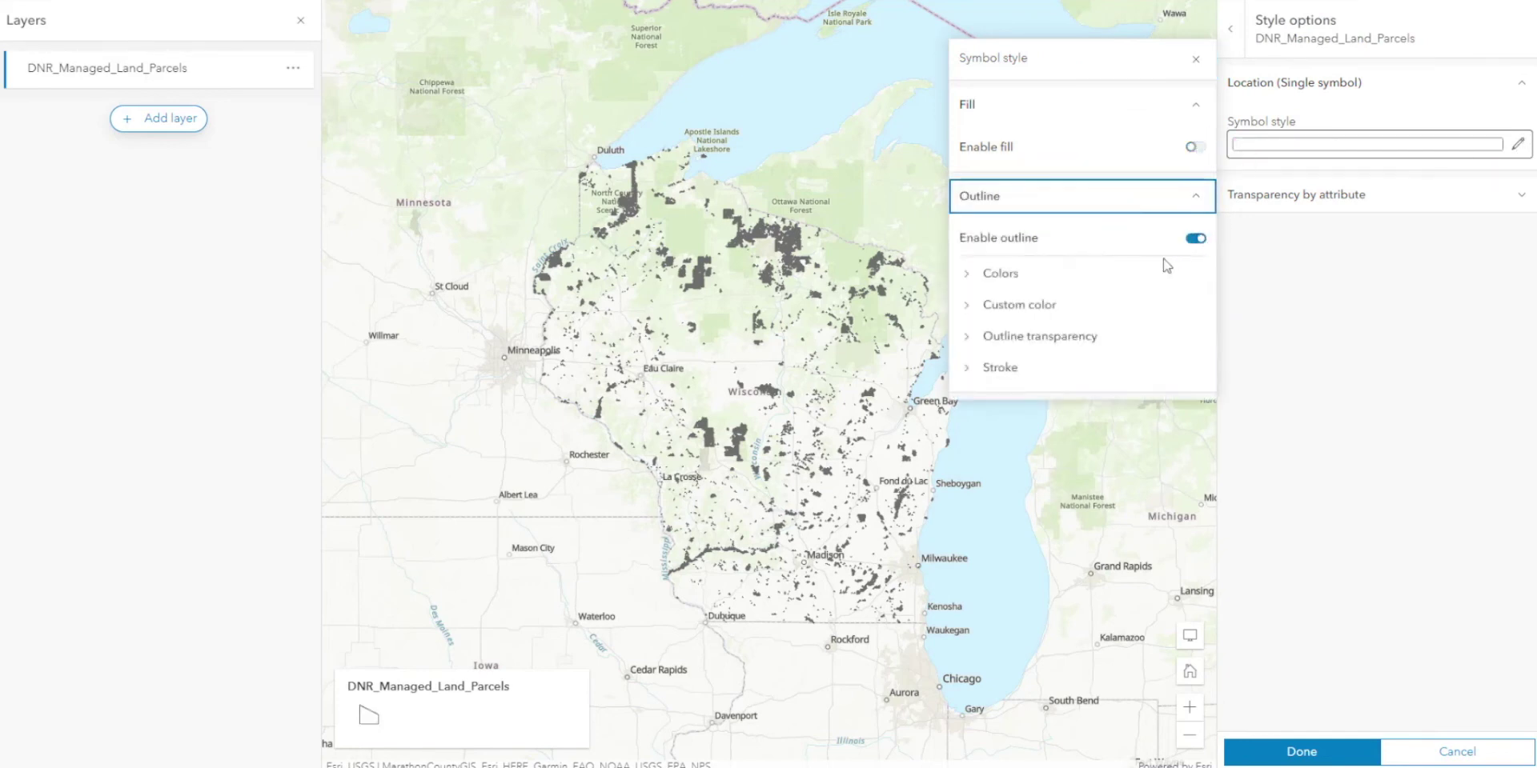
click(1286, 748)
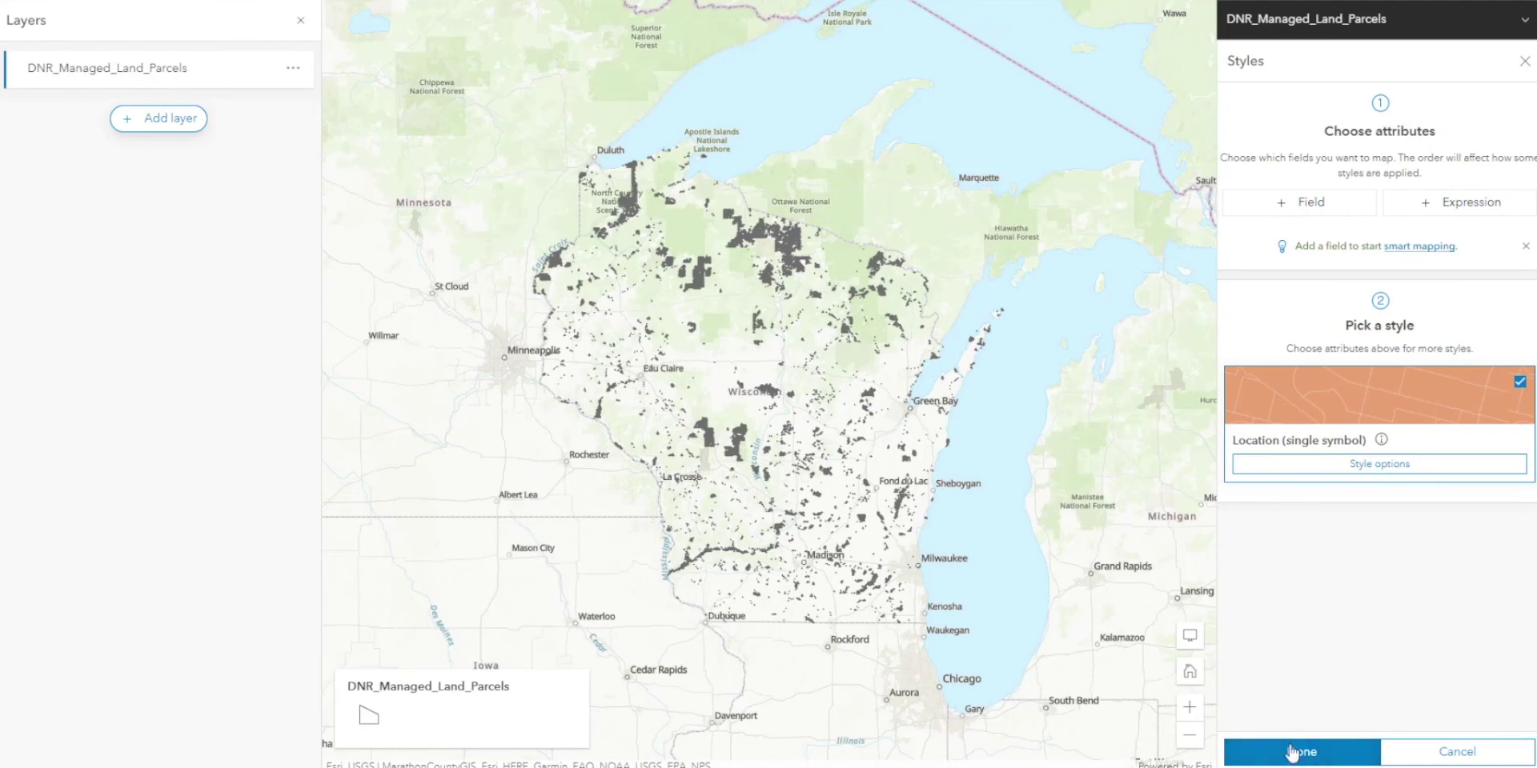
click(1294, 749)
scroll(993, 449, up, 10)
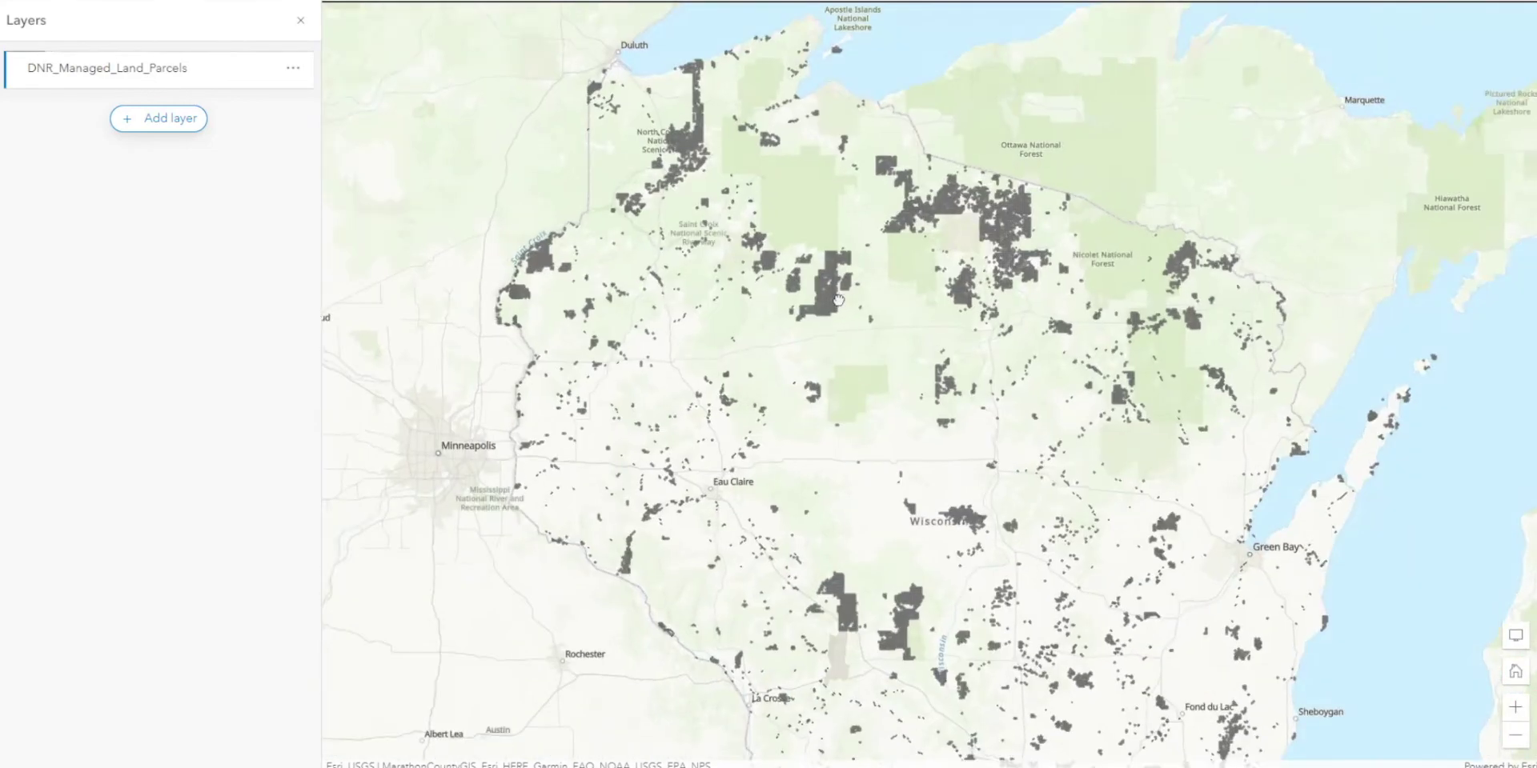
scroll(836, 336, down, 5)
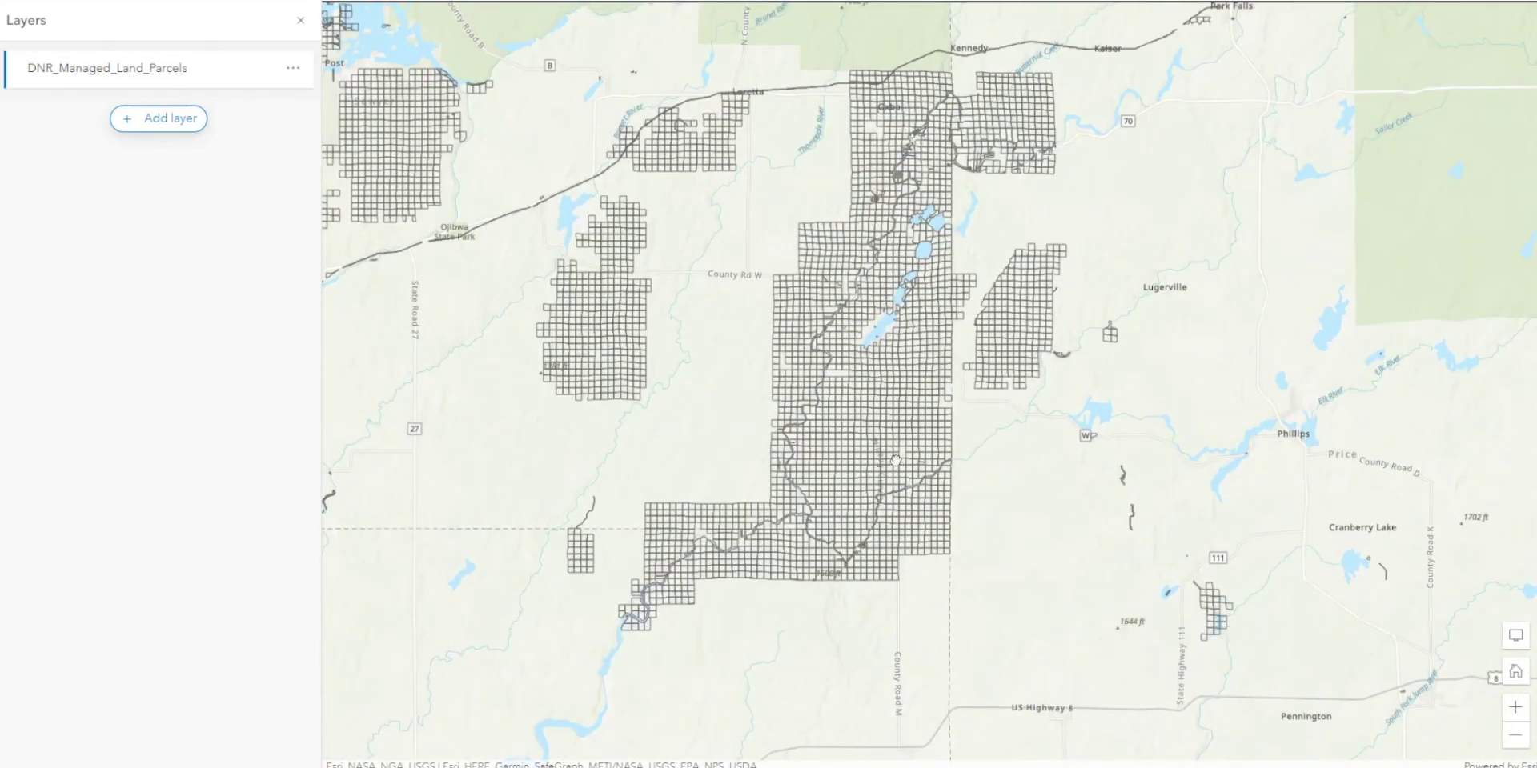
drag(836, 336, 810, 407)
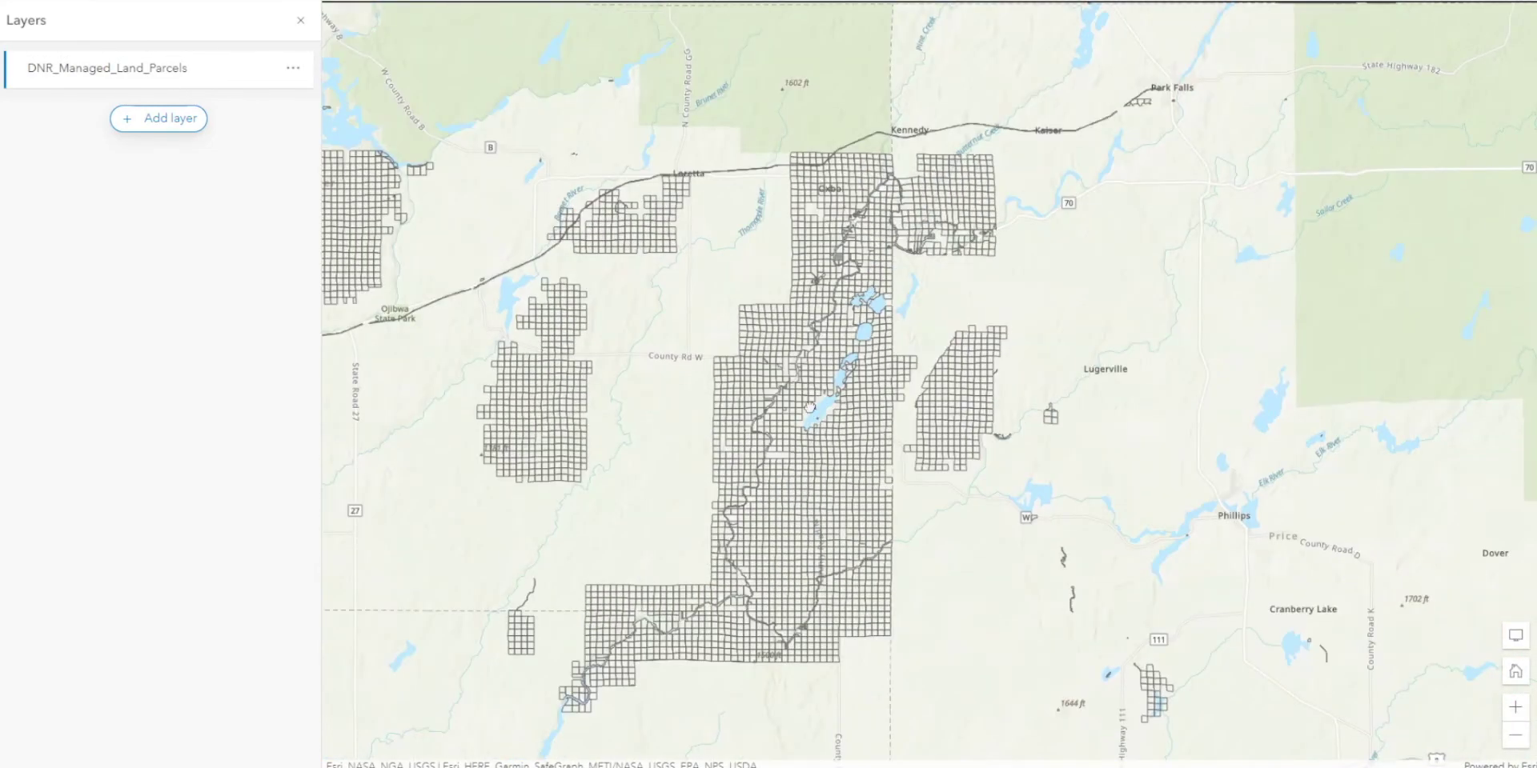
- Add DNR_Managed_Land_Parcels_view to the map and pan to the parcels around New Post's lakes
click(175, 118)
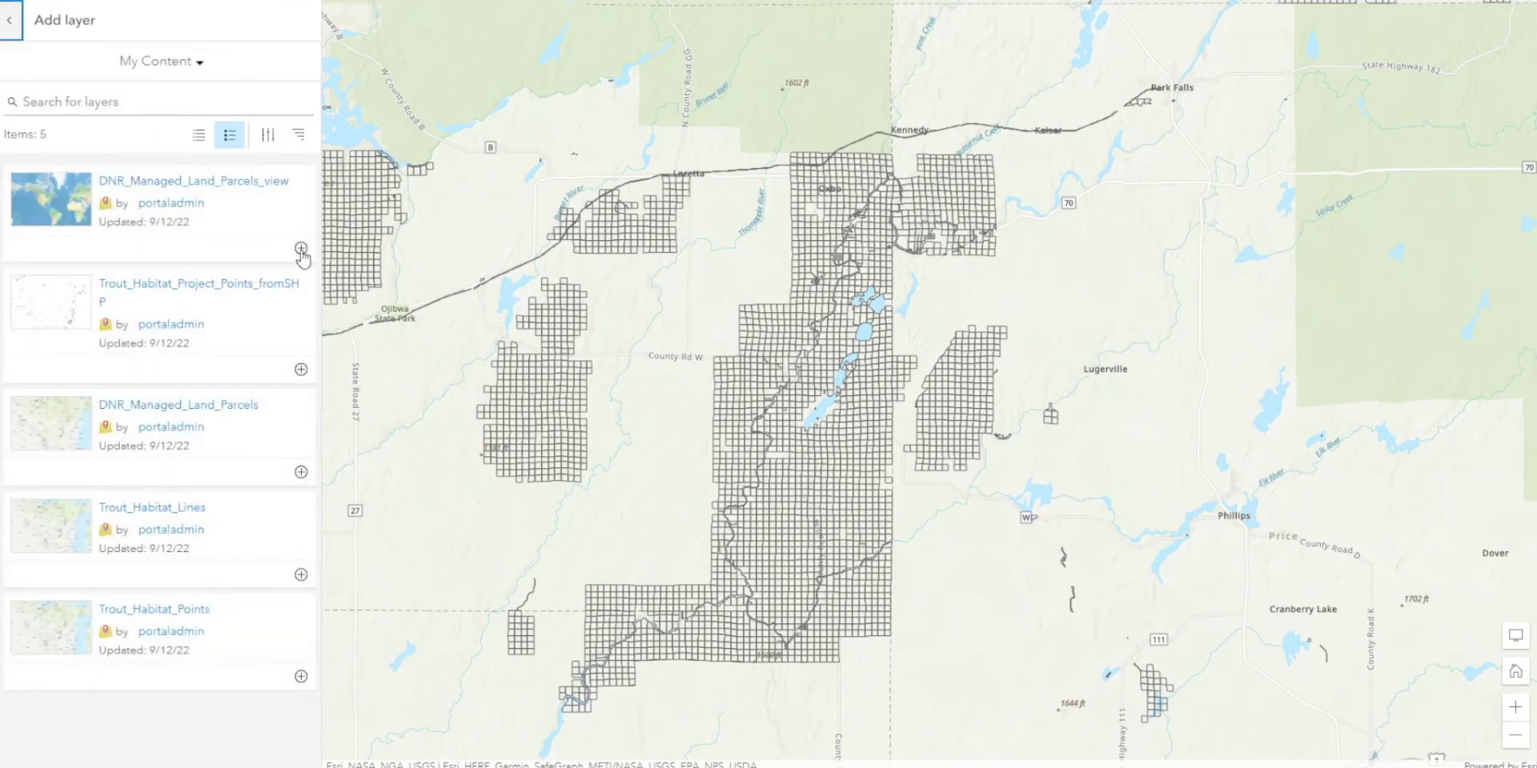
click(301, 249)
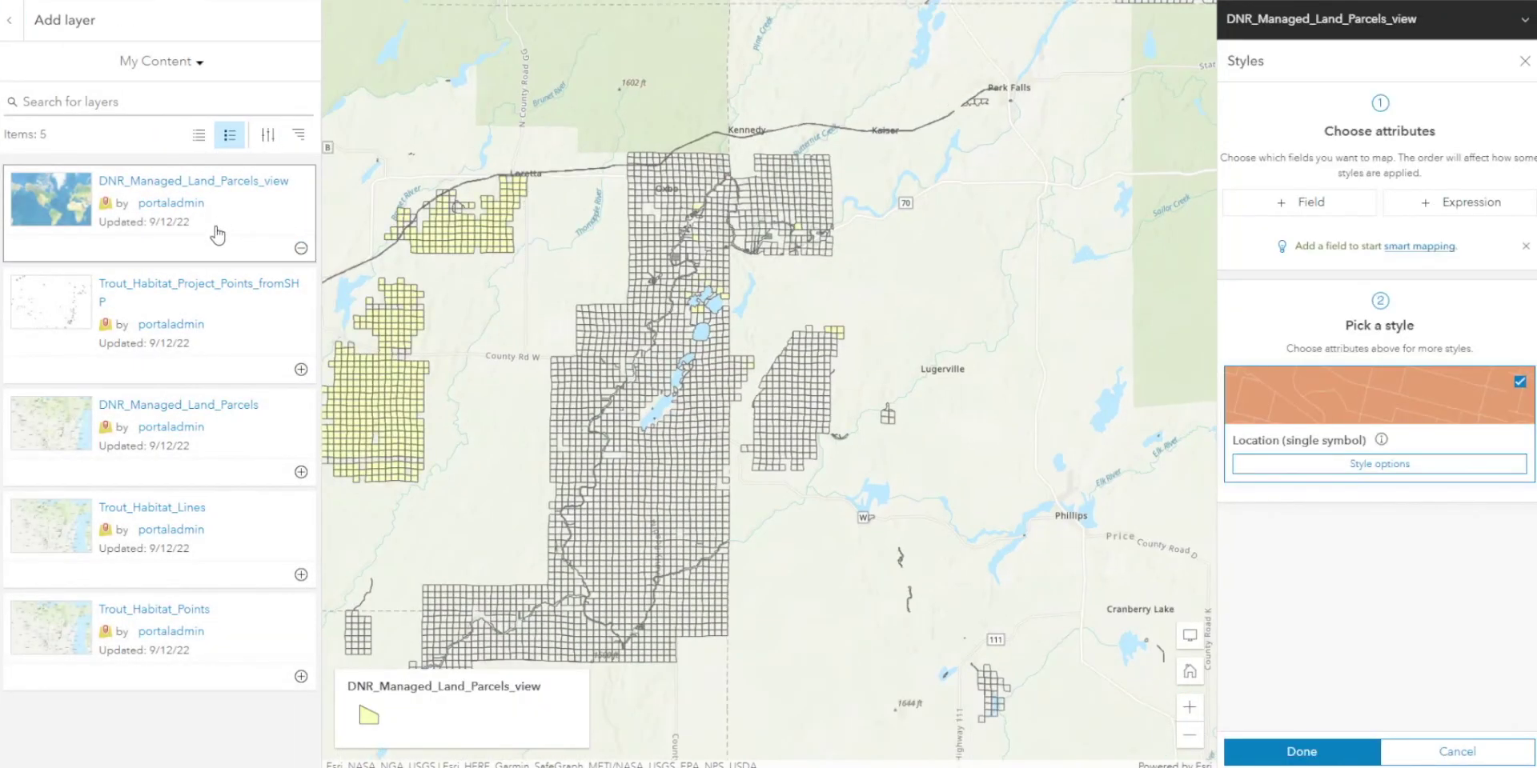
click(9, 19)
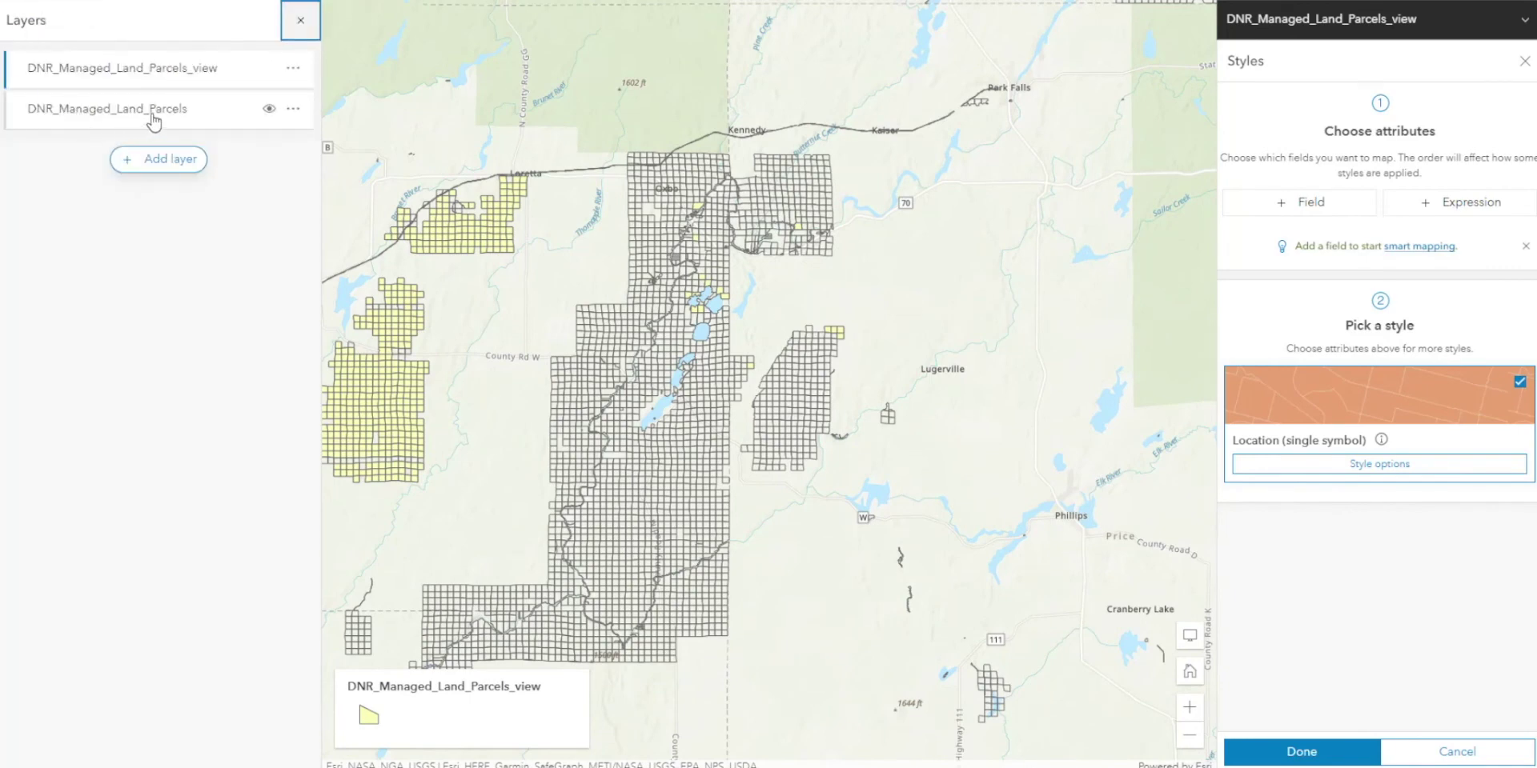
drag(563, 335, 778, 300)
drag(823, 358, 1132, 503)
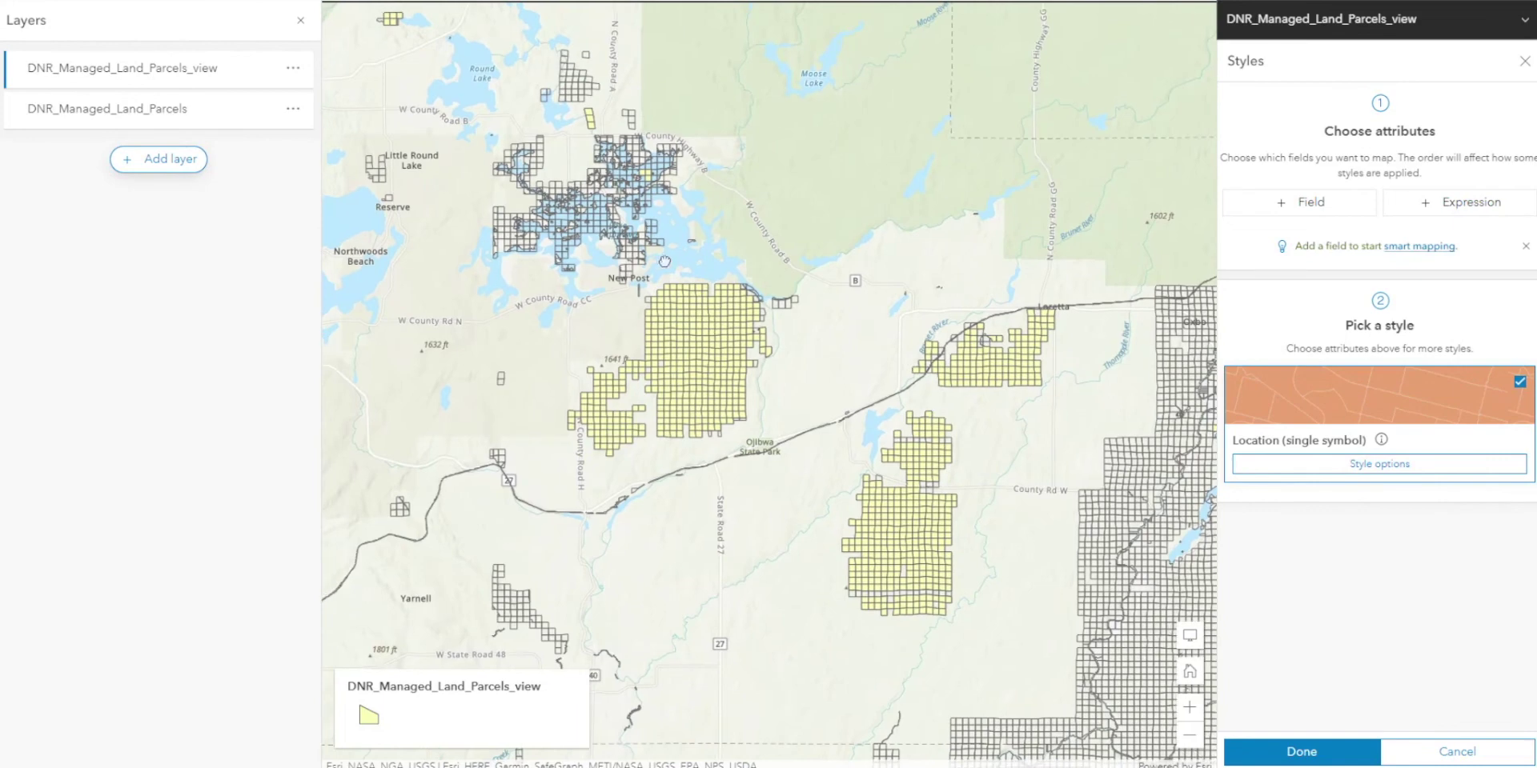
scroll(654, 223, up, 2)
drag(655, 223, 803, 357)
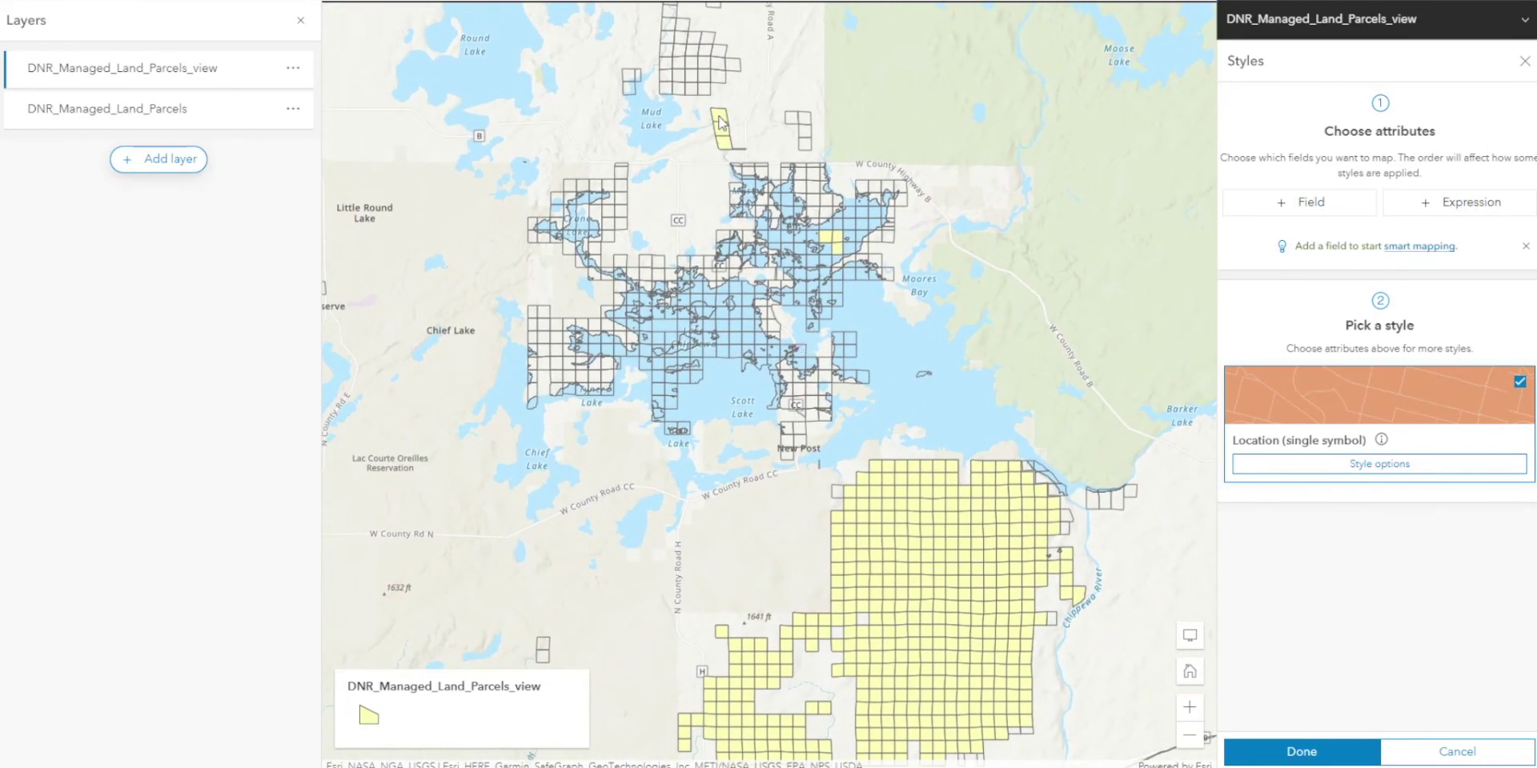
- Toggle the view and original parcel layers on and off to compare, leaving the original hidden
click(269, 69)
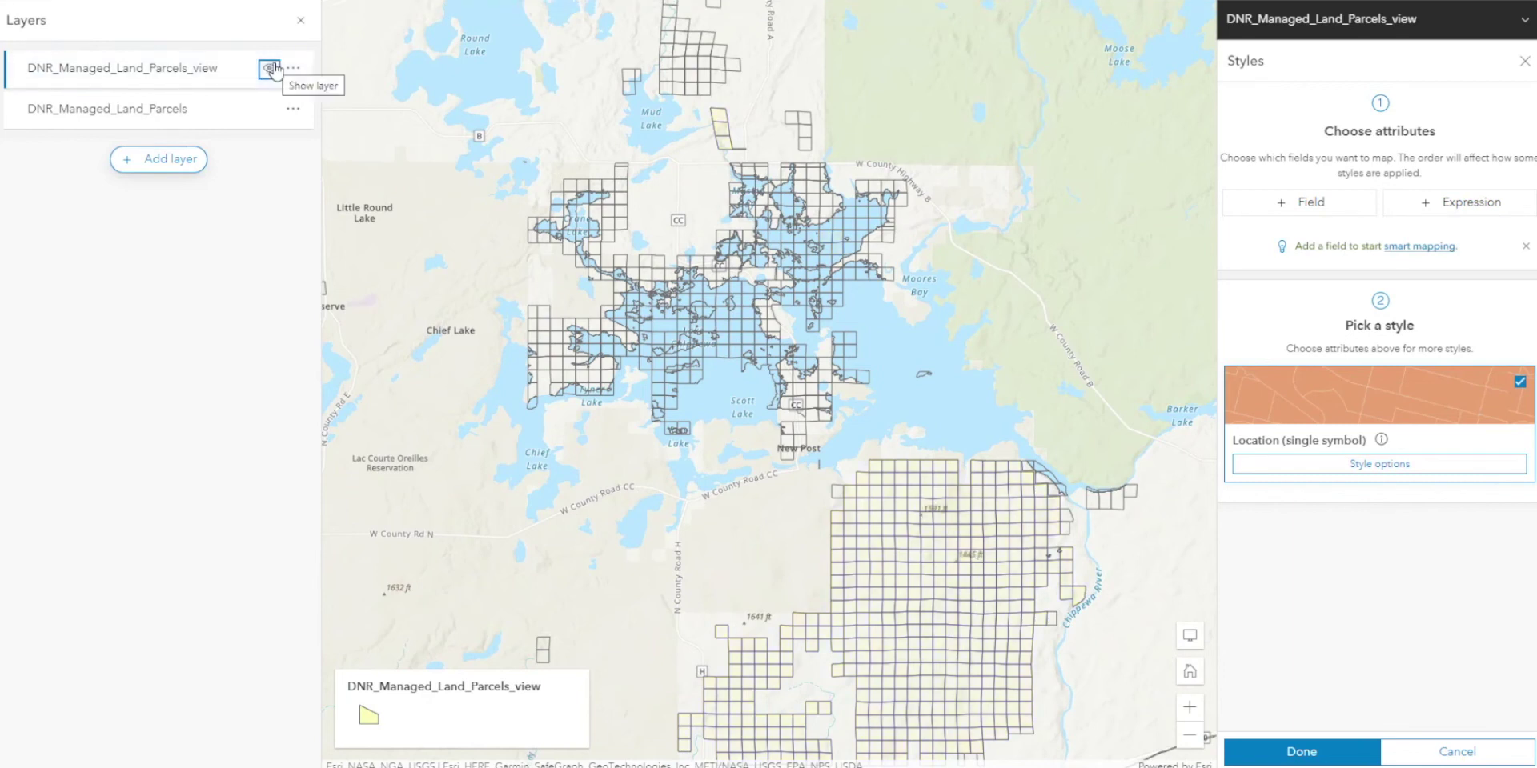
click(268, 69)
drag(820, 479, 722, 280)
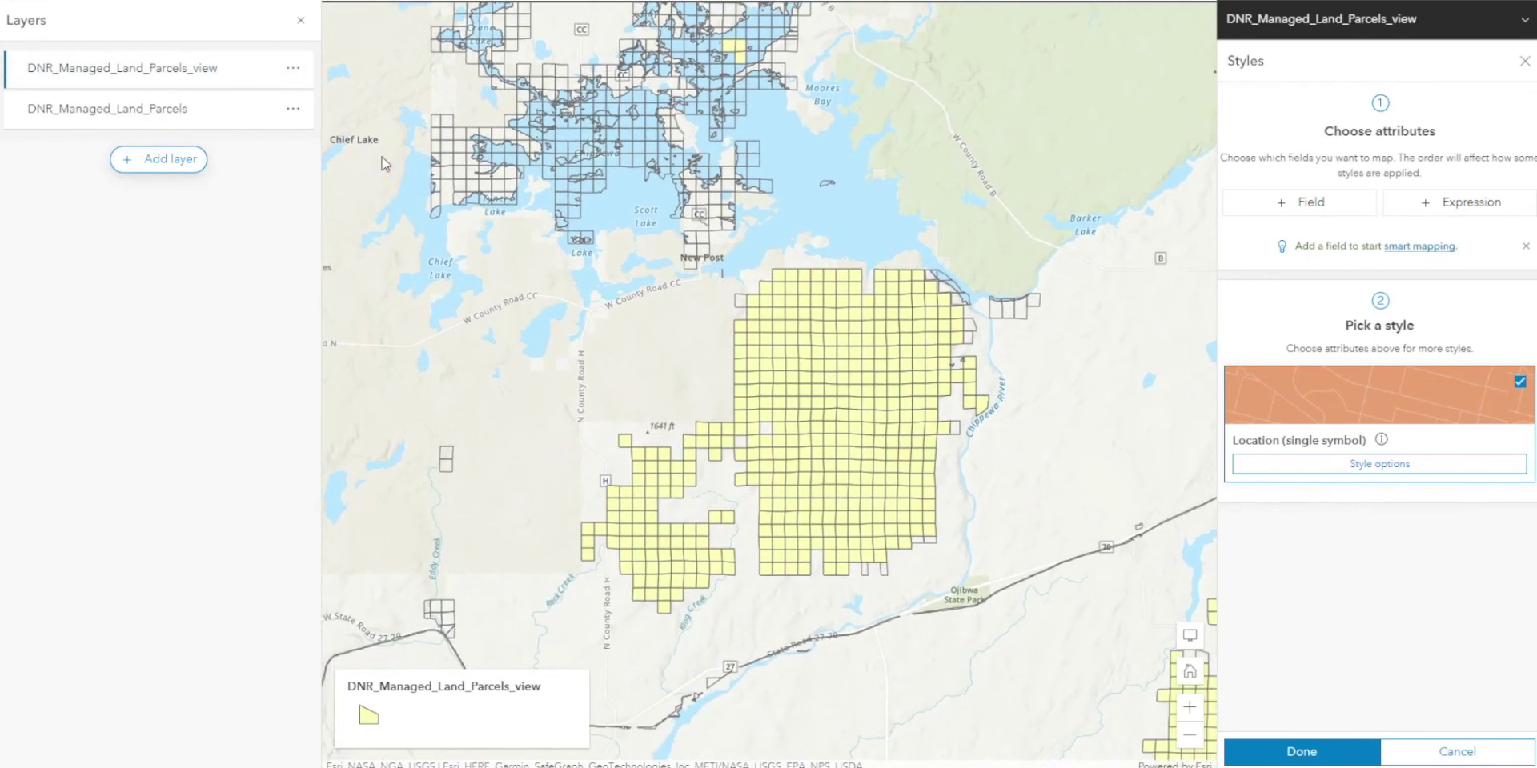
click(269, 109)
click(269, 109)
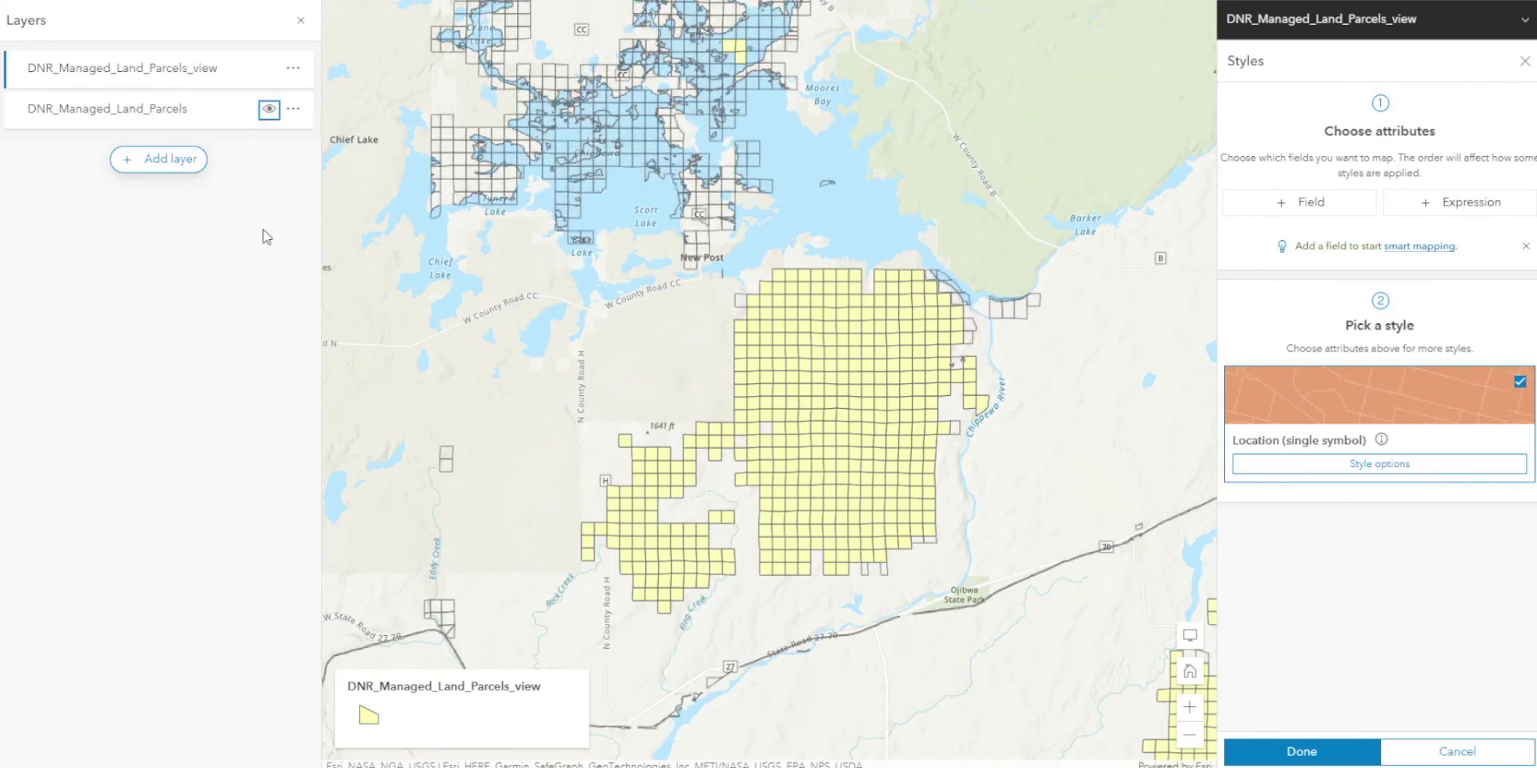
scroll(595, 156, up, 5)
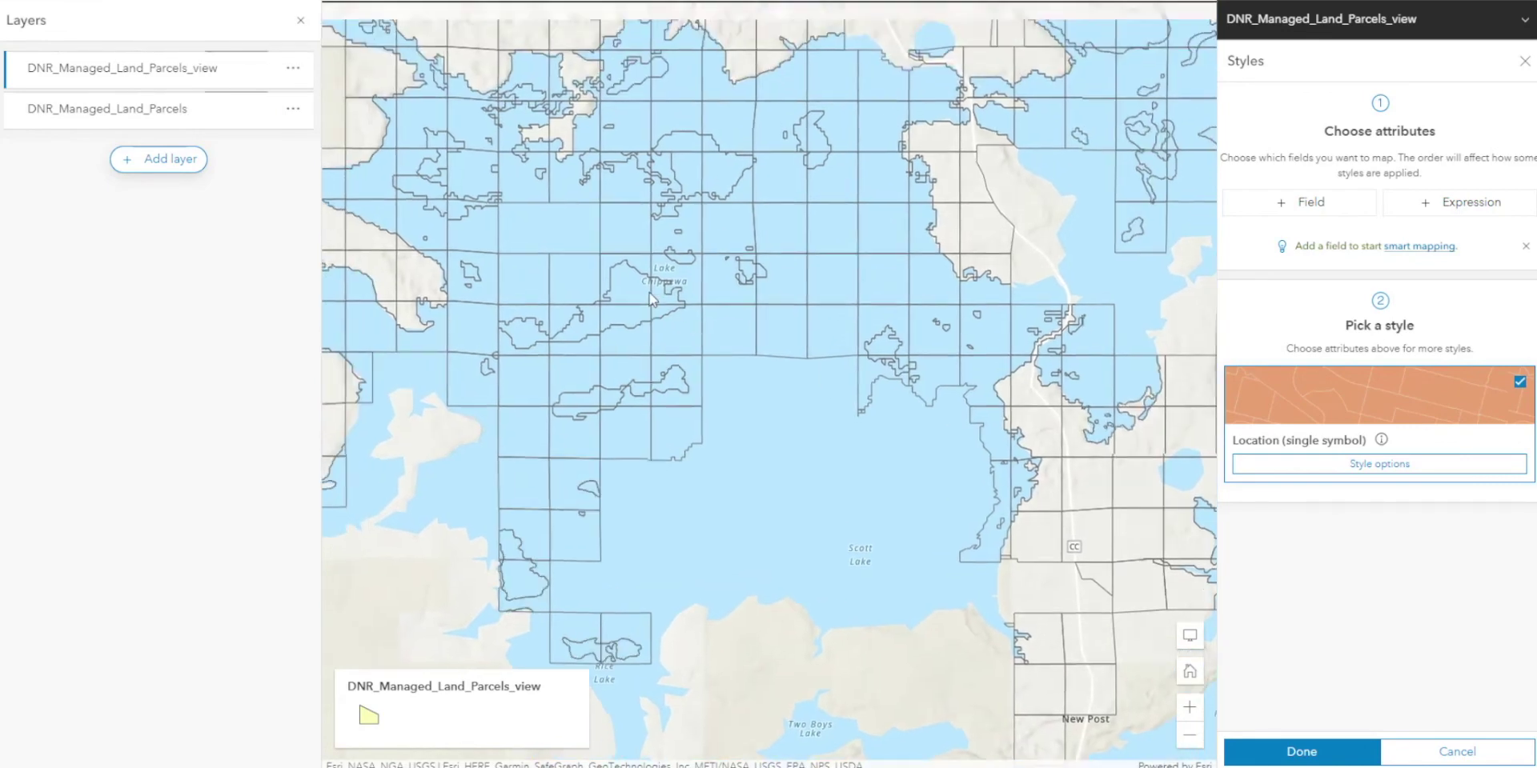
click(271, 109)
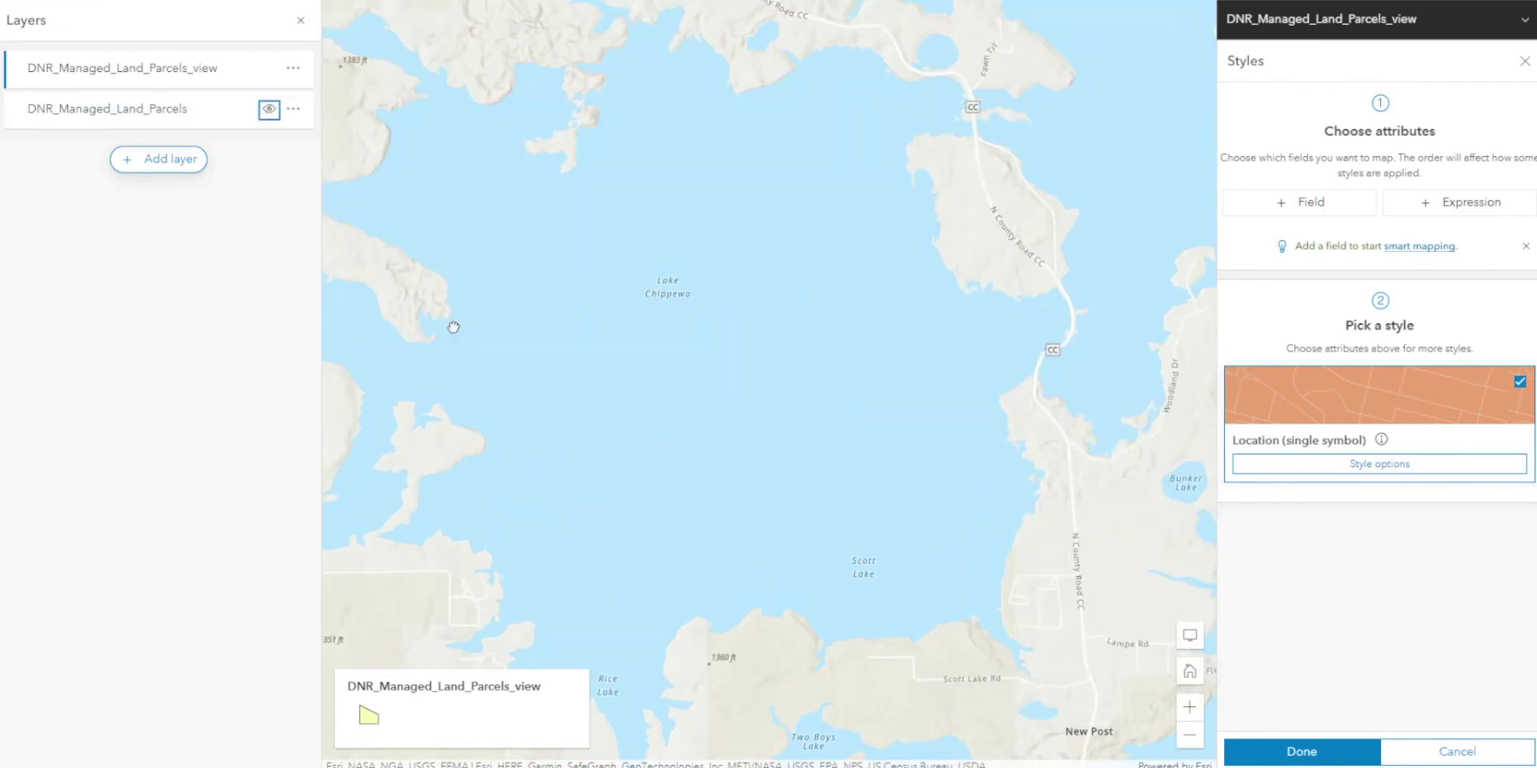
scroll(453, 328, down, 5)
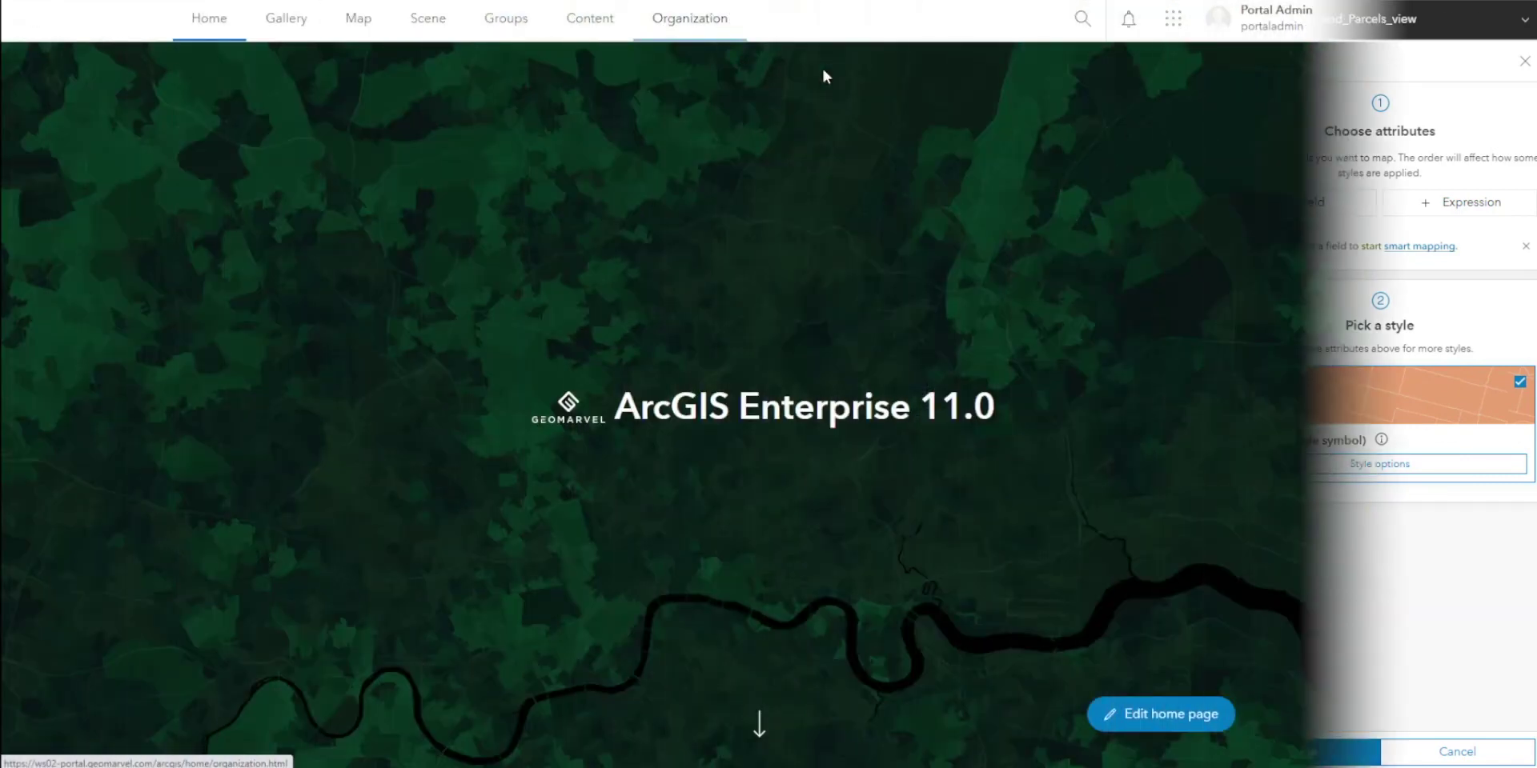
- Open Solutions from the app launcher and filter to the 9 New Release solutions
click(1170, 23)
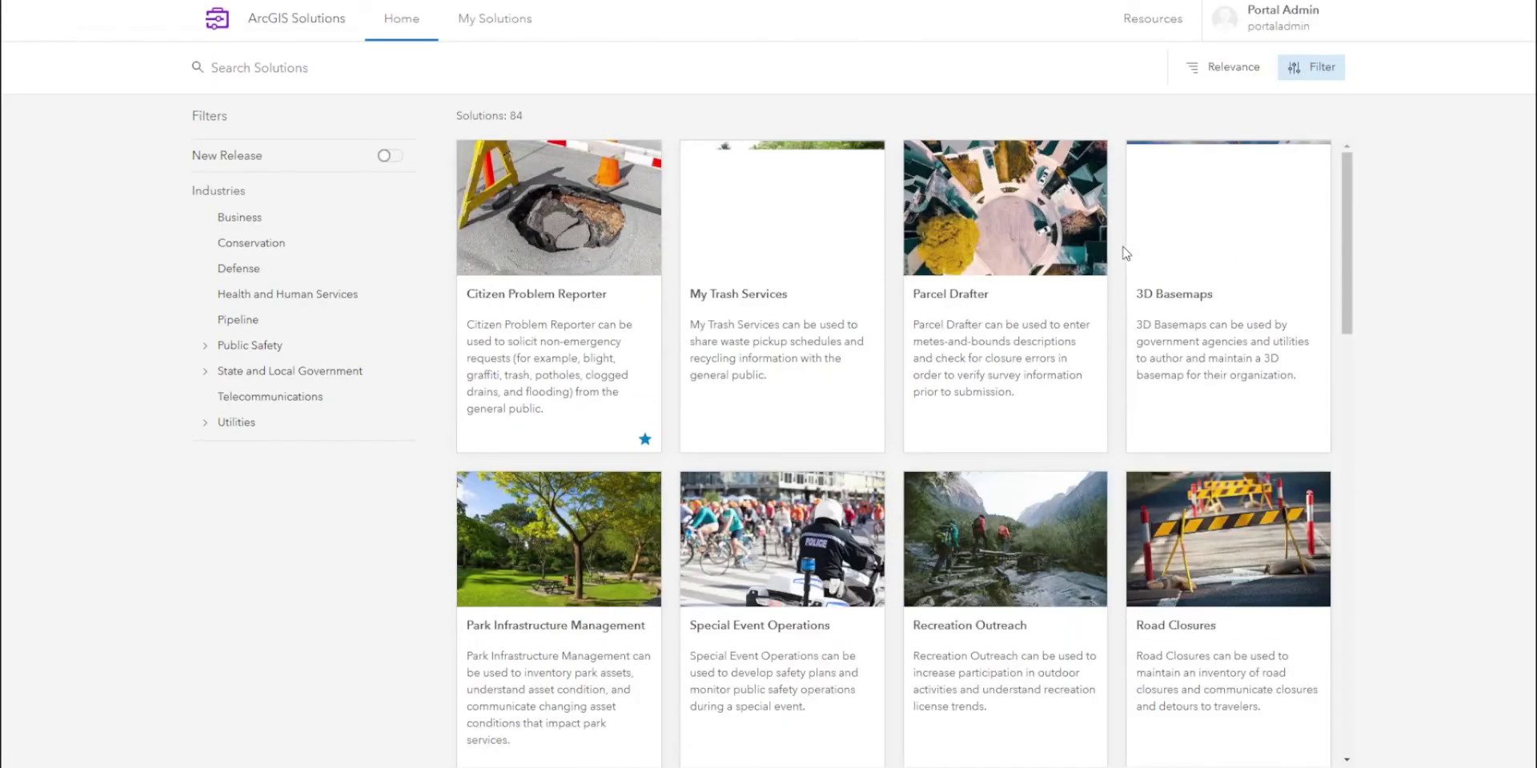
click(387, 155)
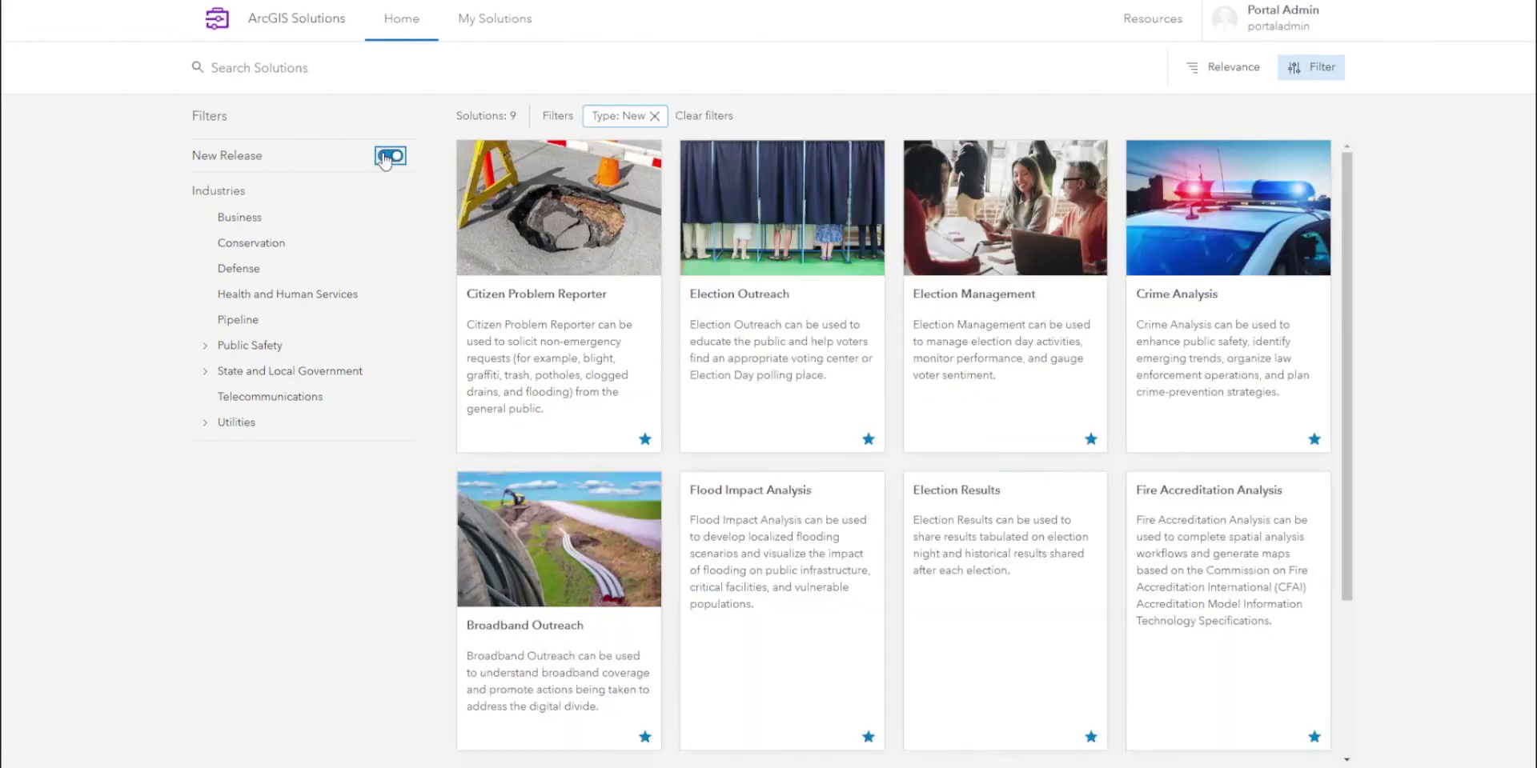
mouse_move(746, 286)
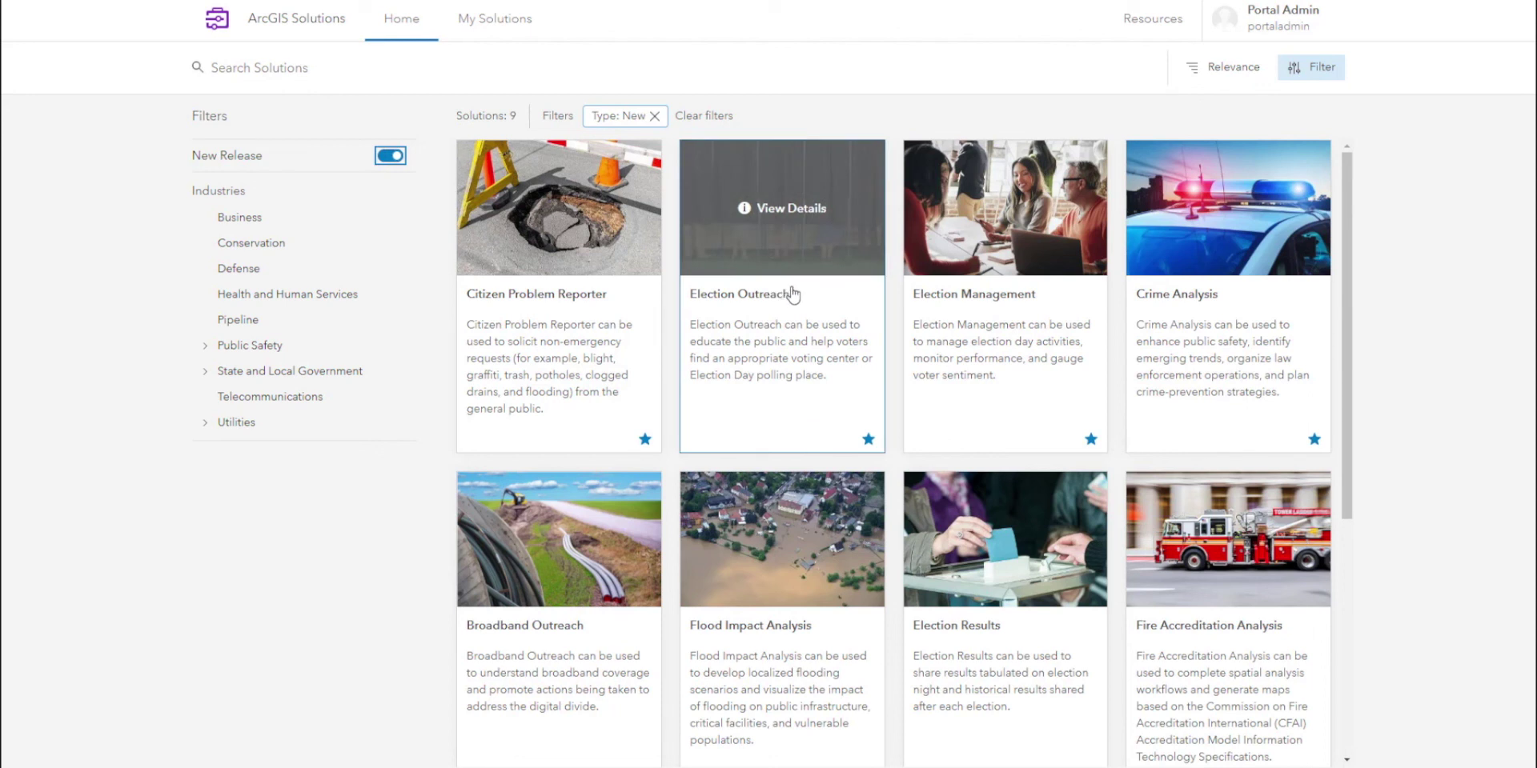
scroll(889, 343, down, 1)
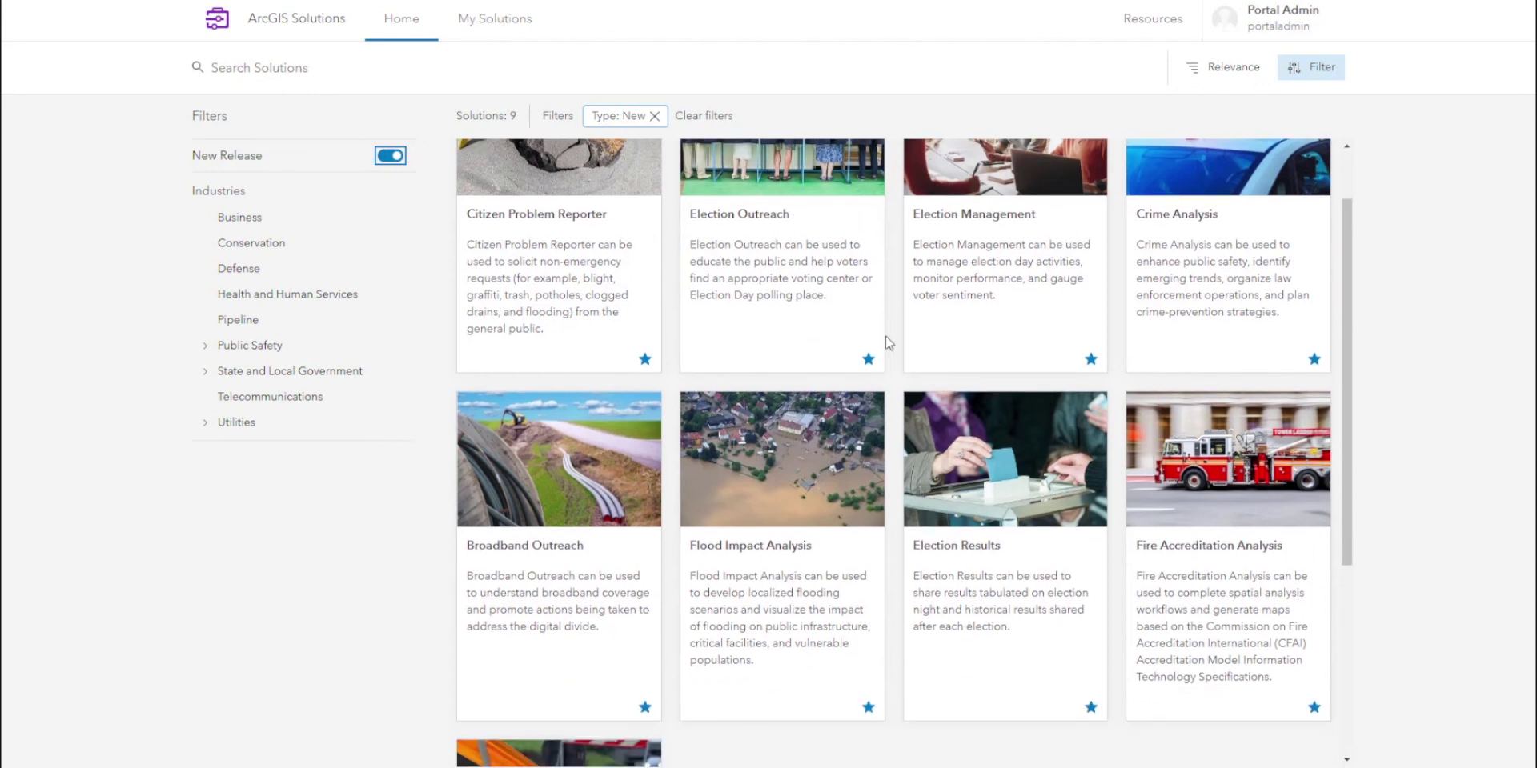
scroll(887, 348, down, 2)
- Open the Flood Impact Analysis details and deploy the solution
mouse_move(768, 352)
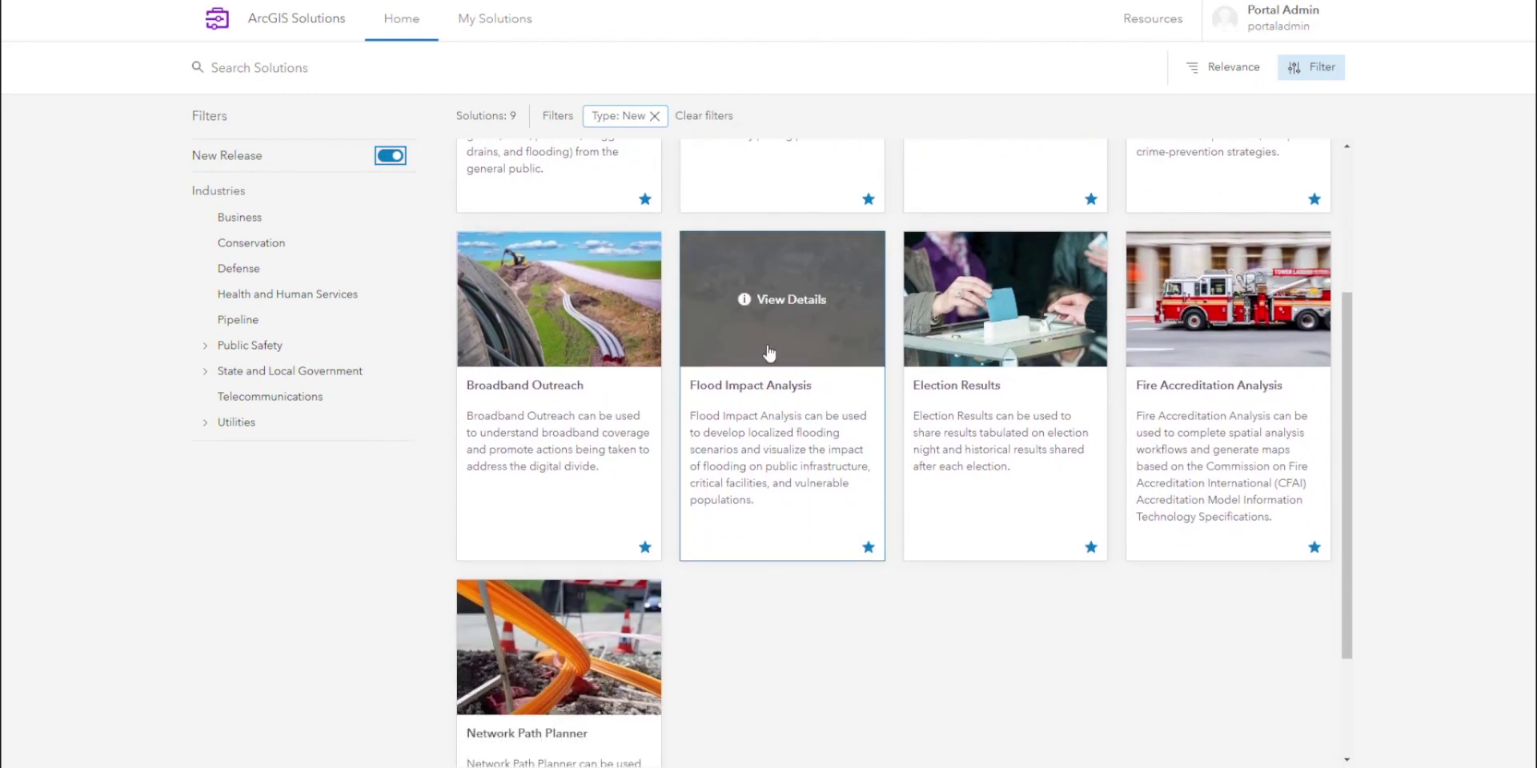
click(777, 308)
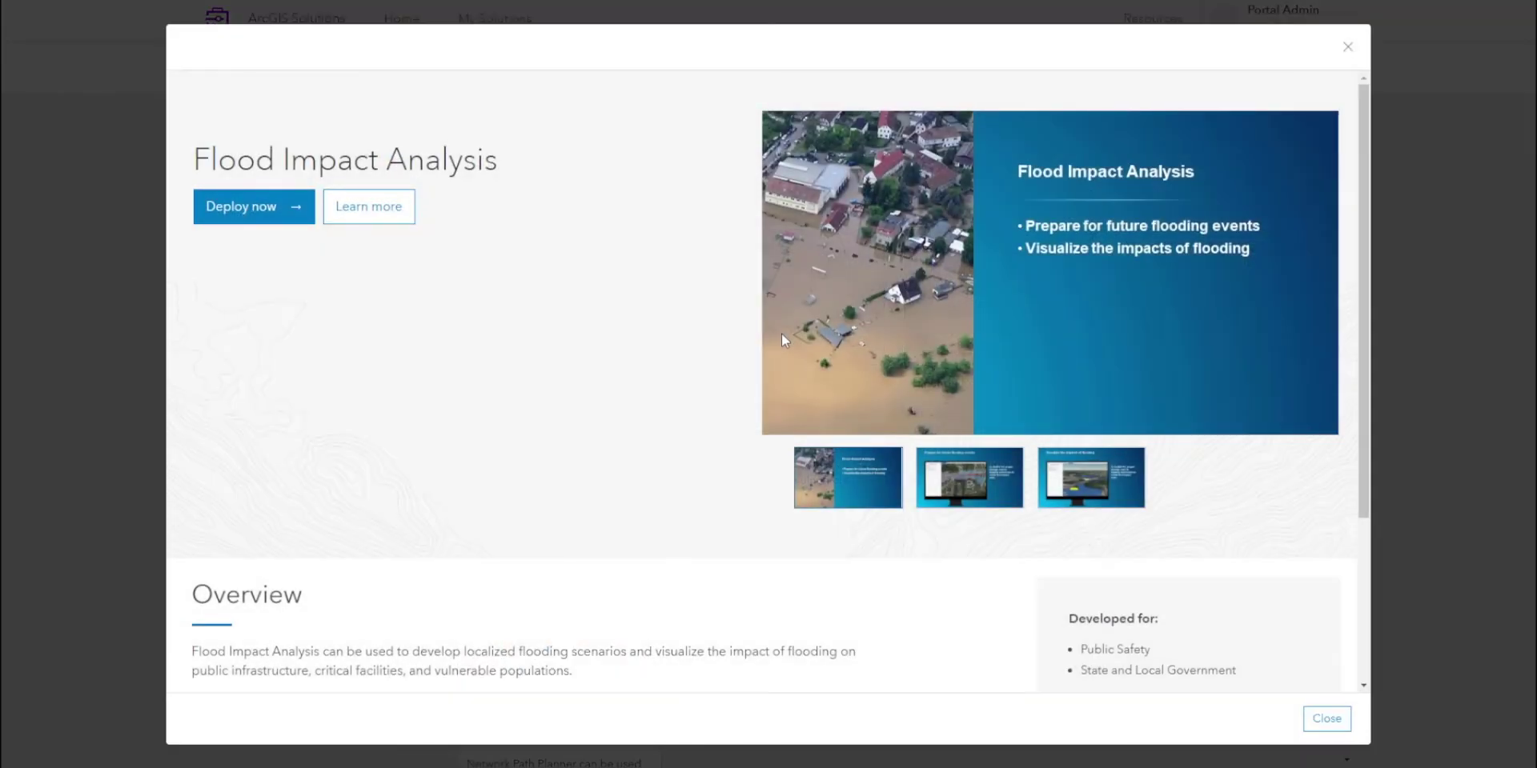
scroll(773, 319, down, 3)
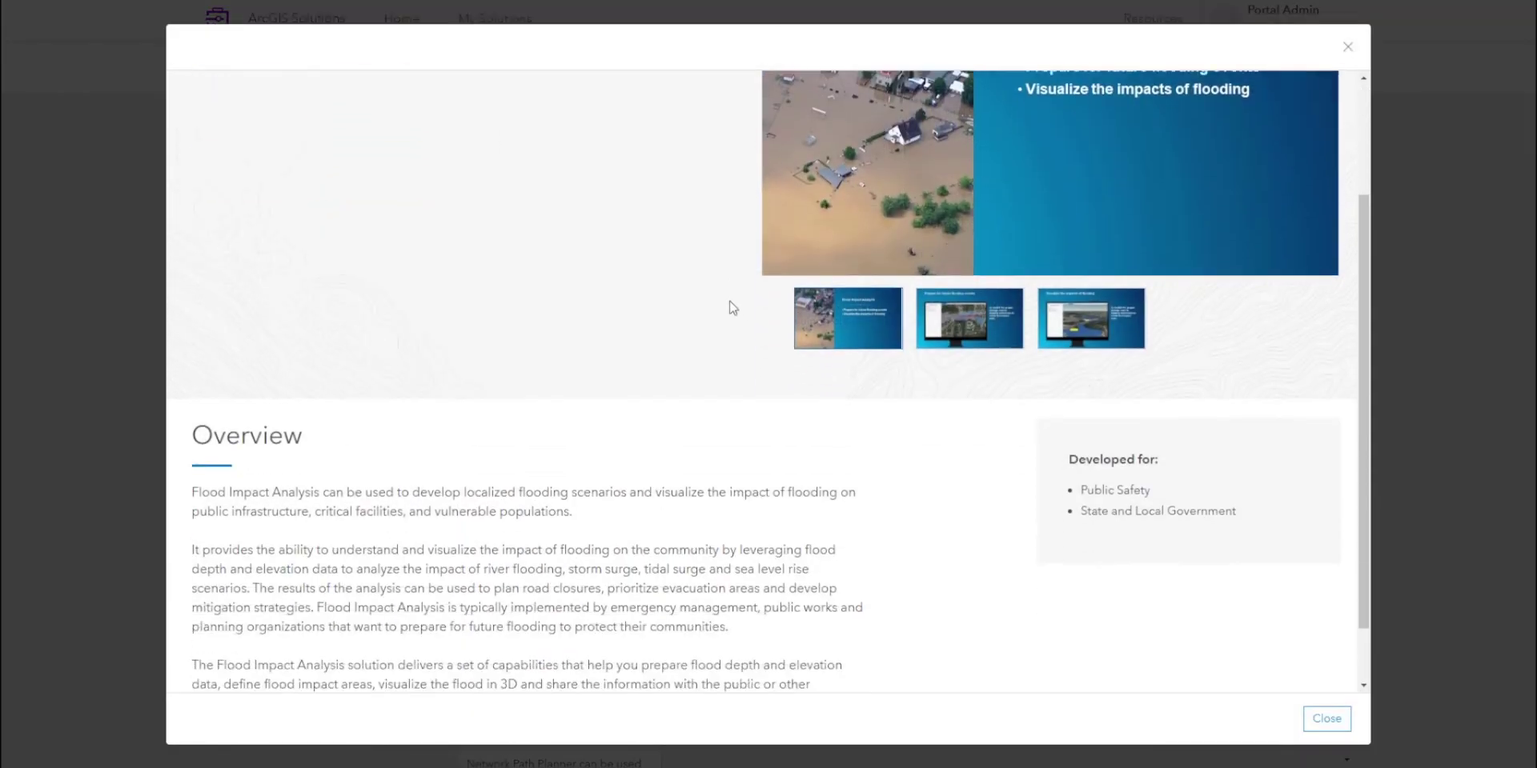
scroll(695, 587, up, 3)
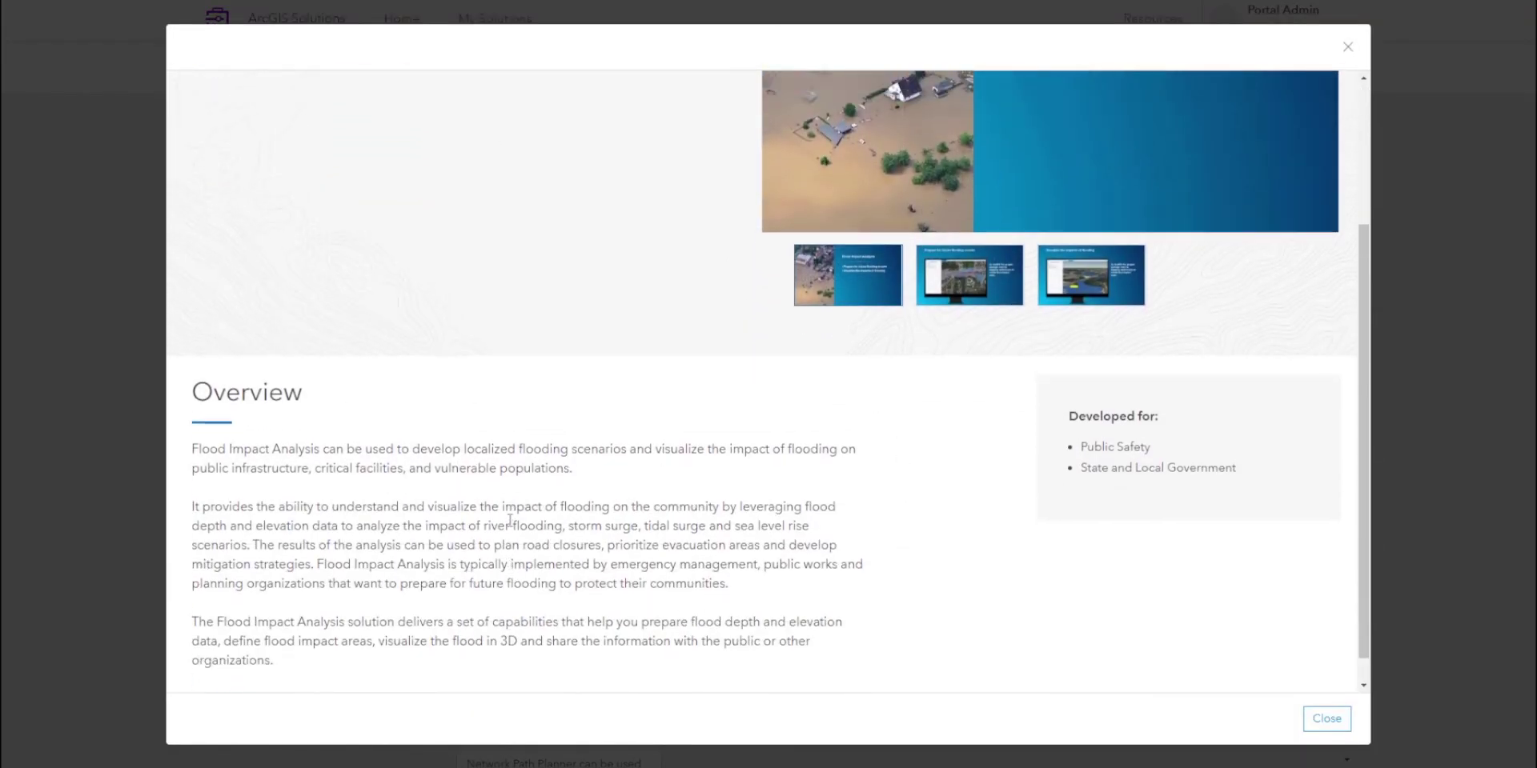
click(250, 207)
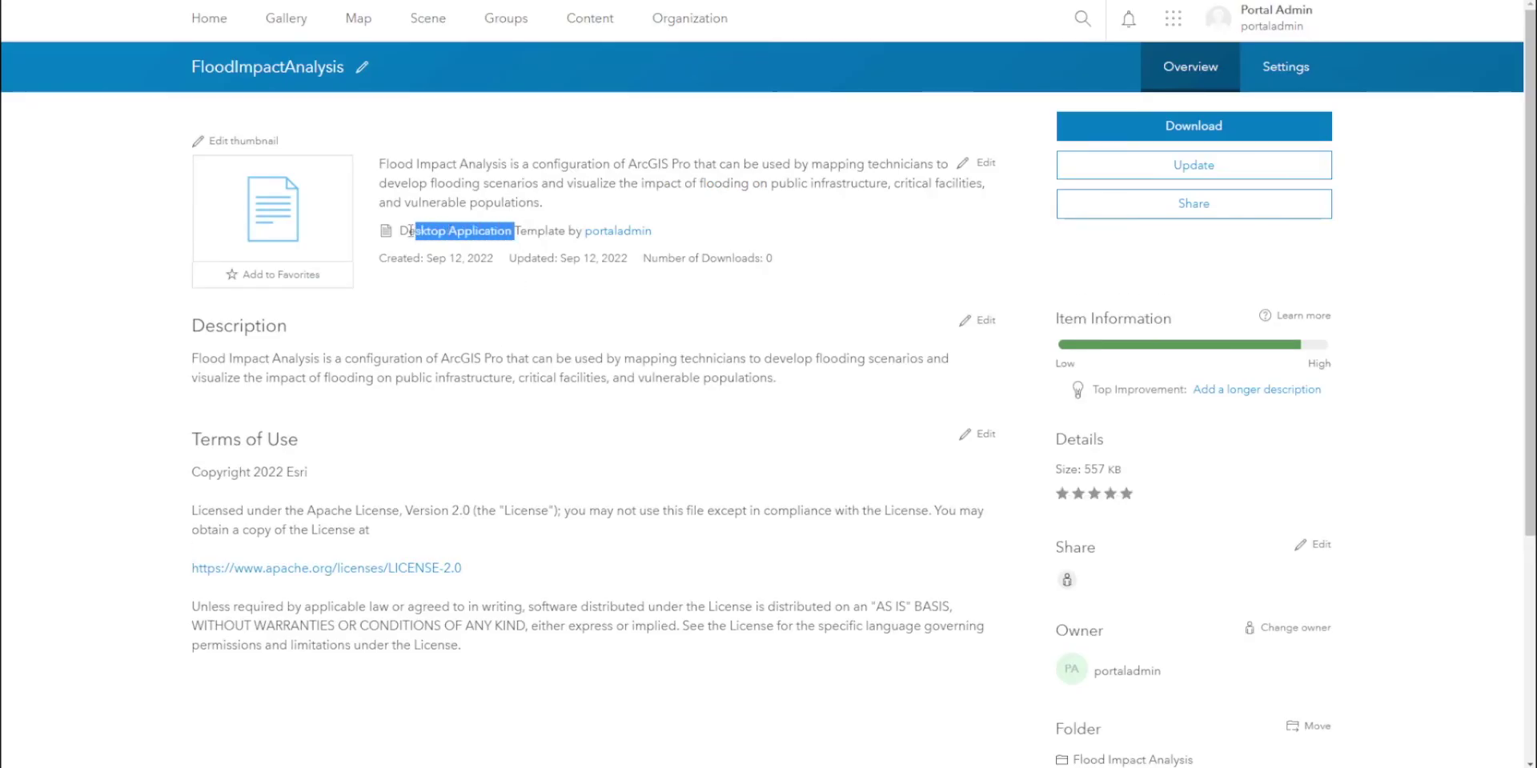
- Return to Solutions via the app launcher and open Agricultural Best Management Practices details
drag(694, 163, 532, 163)
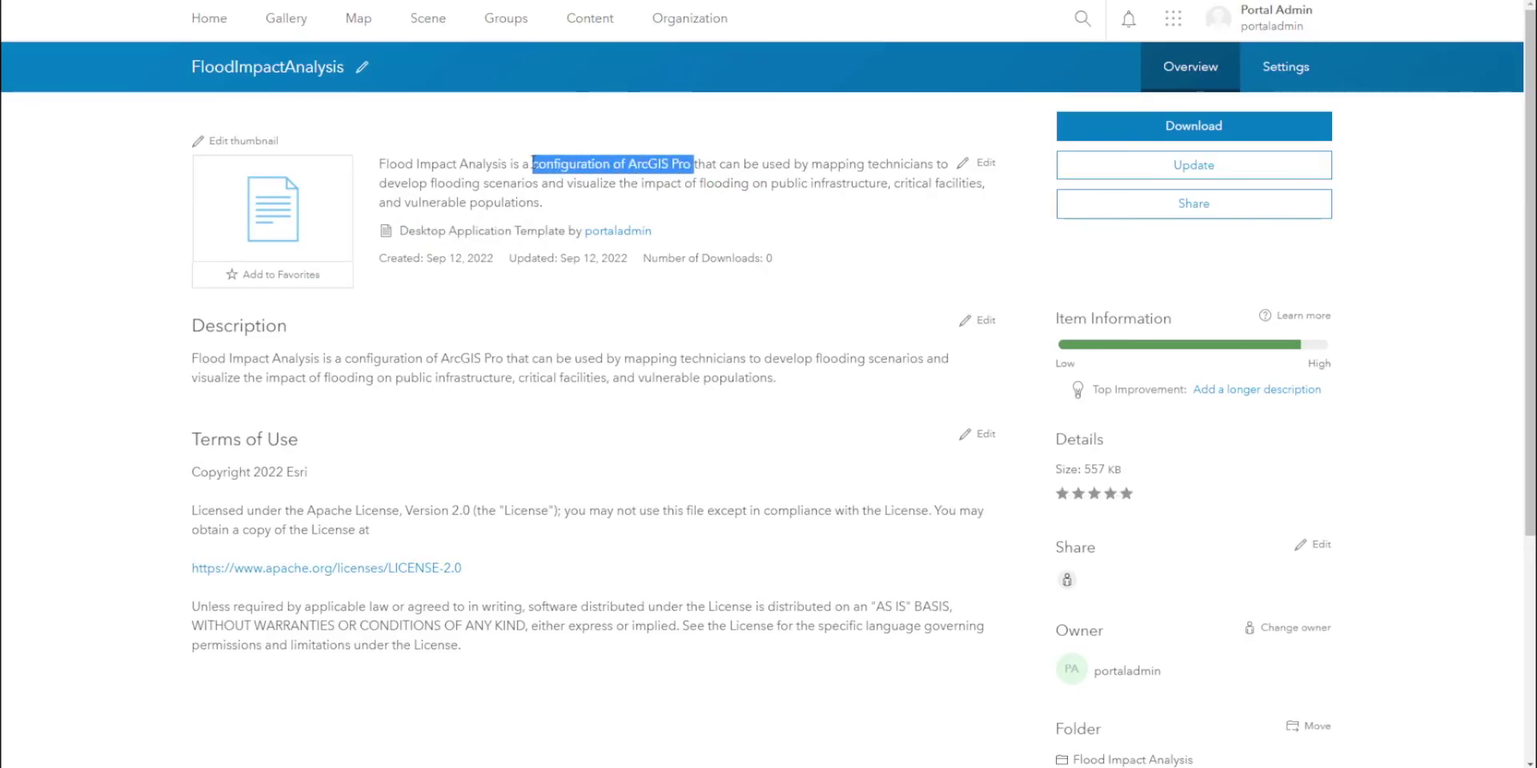
click(1173, 24)
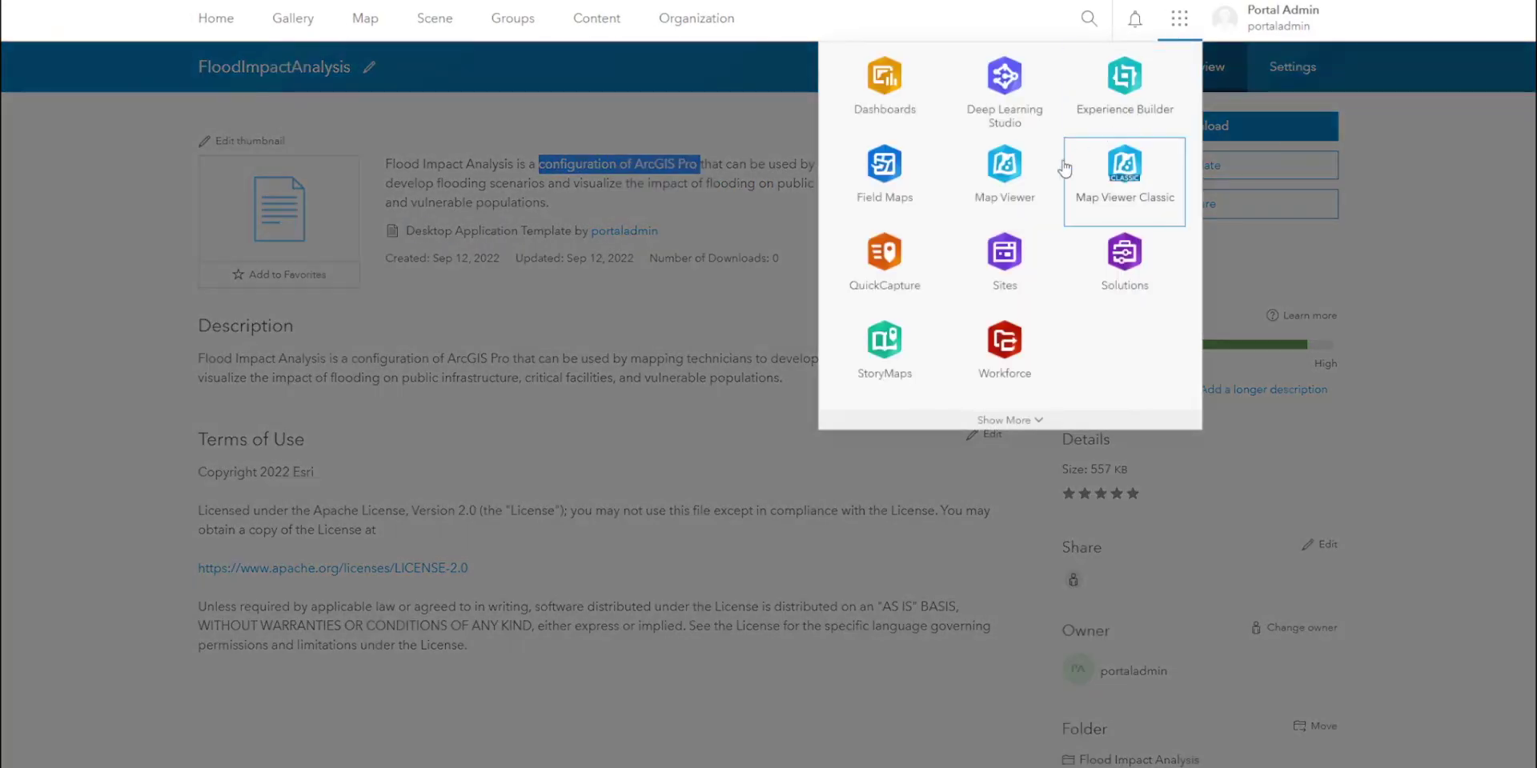
click(1120, 269)
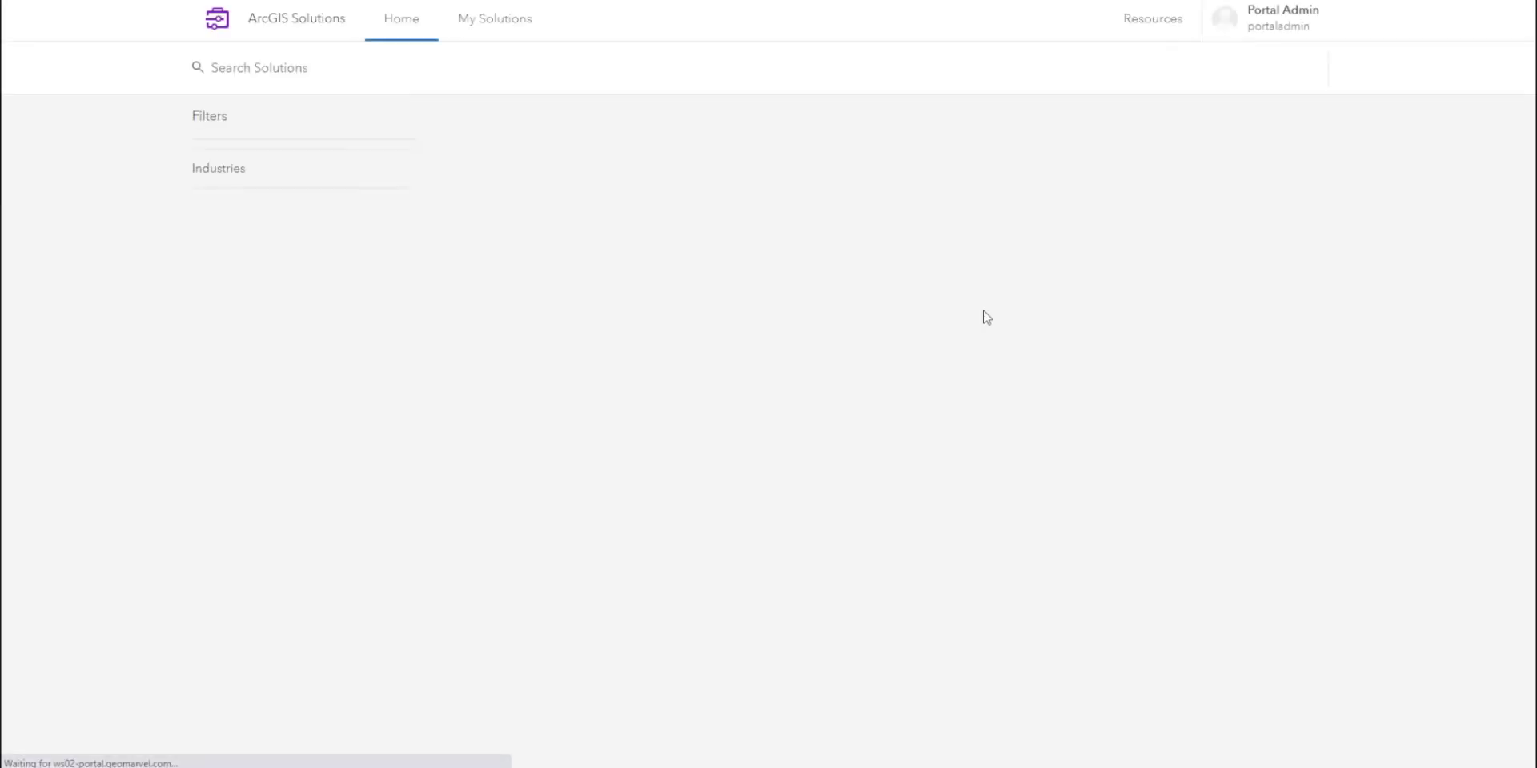
scroll(984, 316, down, 4)
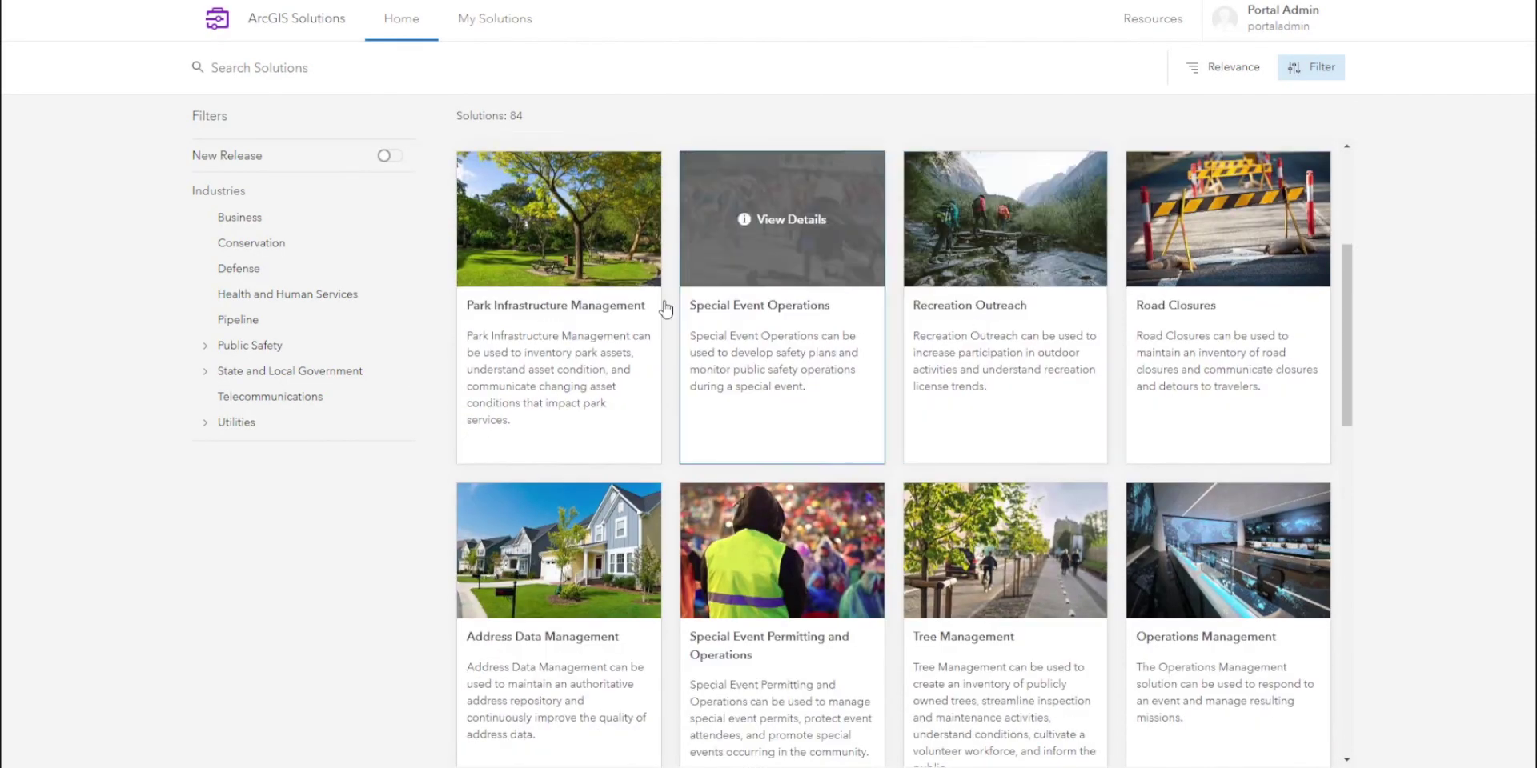
scroll(558, 272, down, 2)
scroll(558, 272, down, 2)
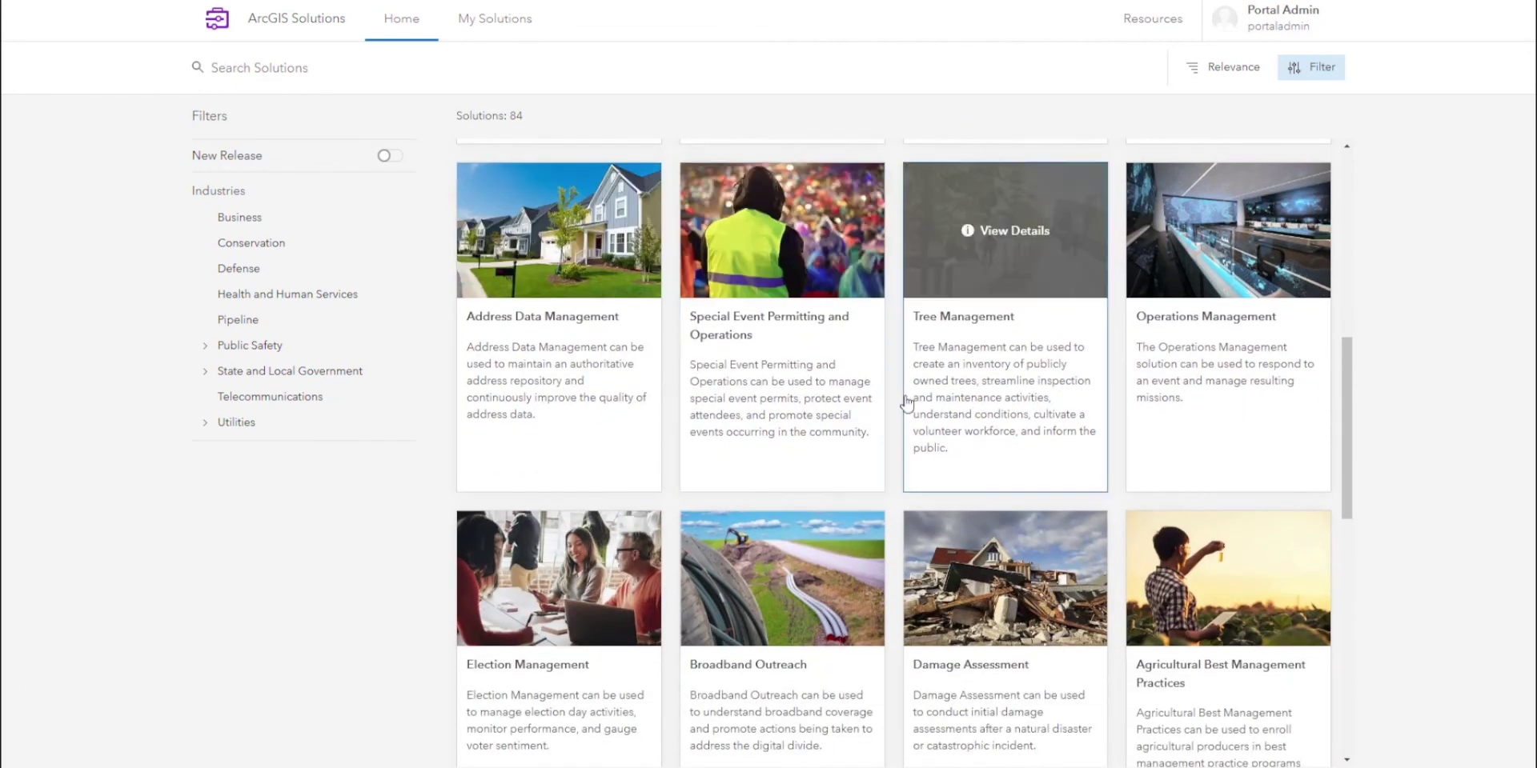
scroll(991, 514, down, 4)
click(1238, 266)
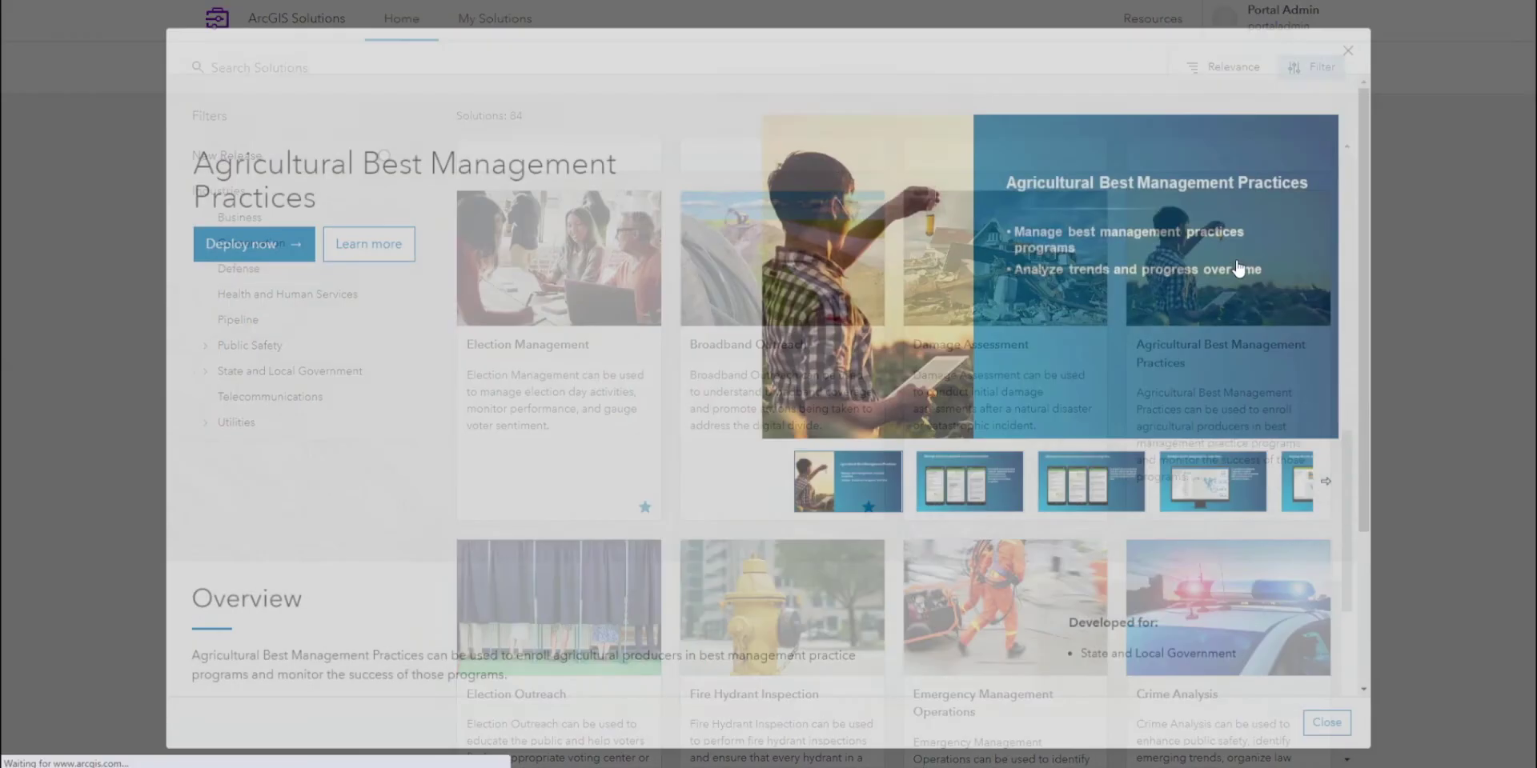
- Preview the Agricultural Best Management Practices slides, including the trends dashboard, then deploy the solution
click(975, 482)
click(1076, 484)
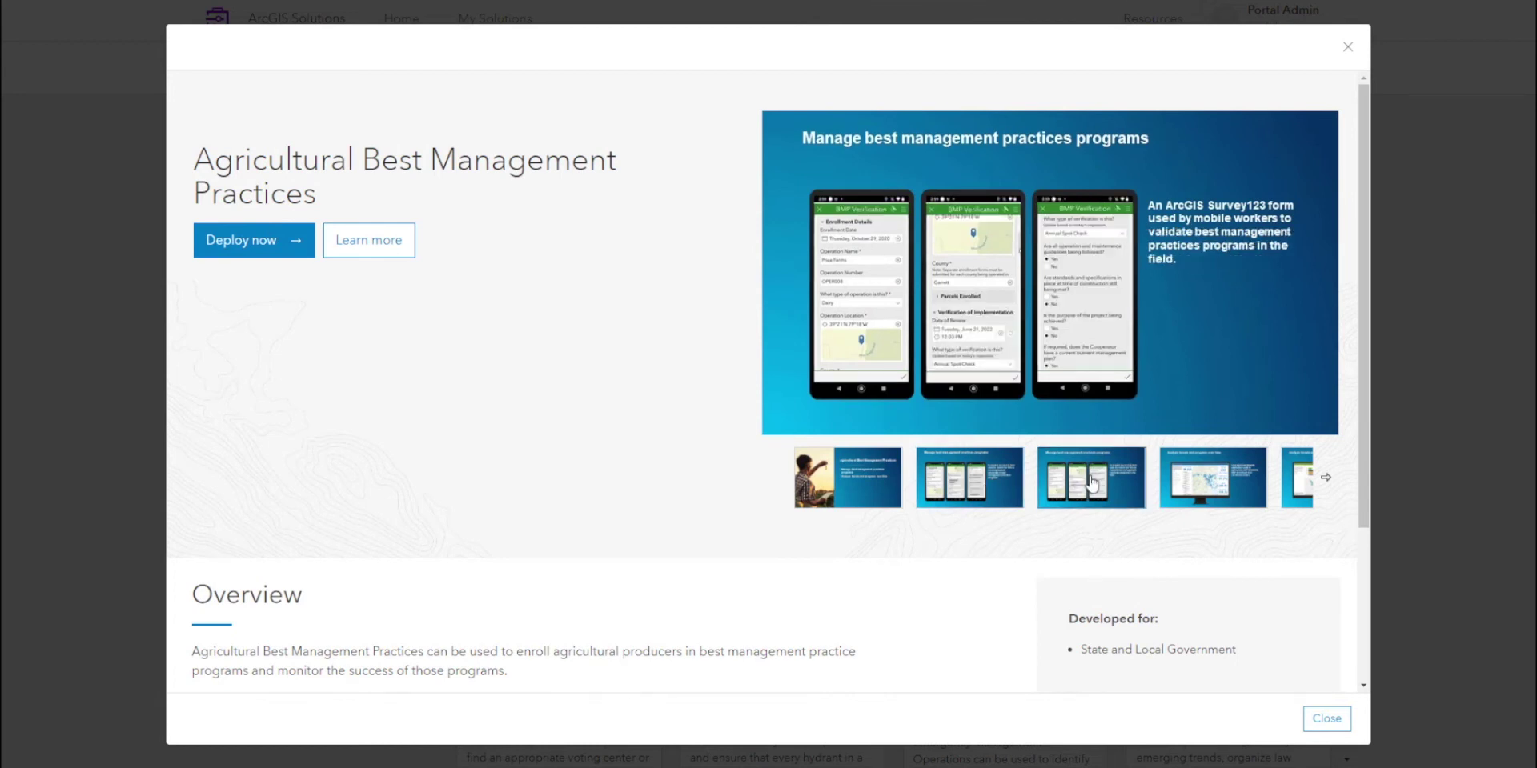
click(1217, 487)
click(276, 252)
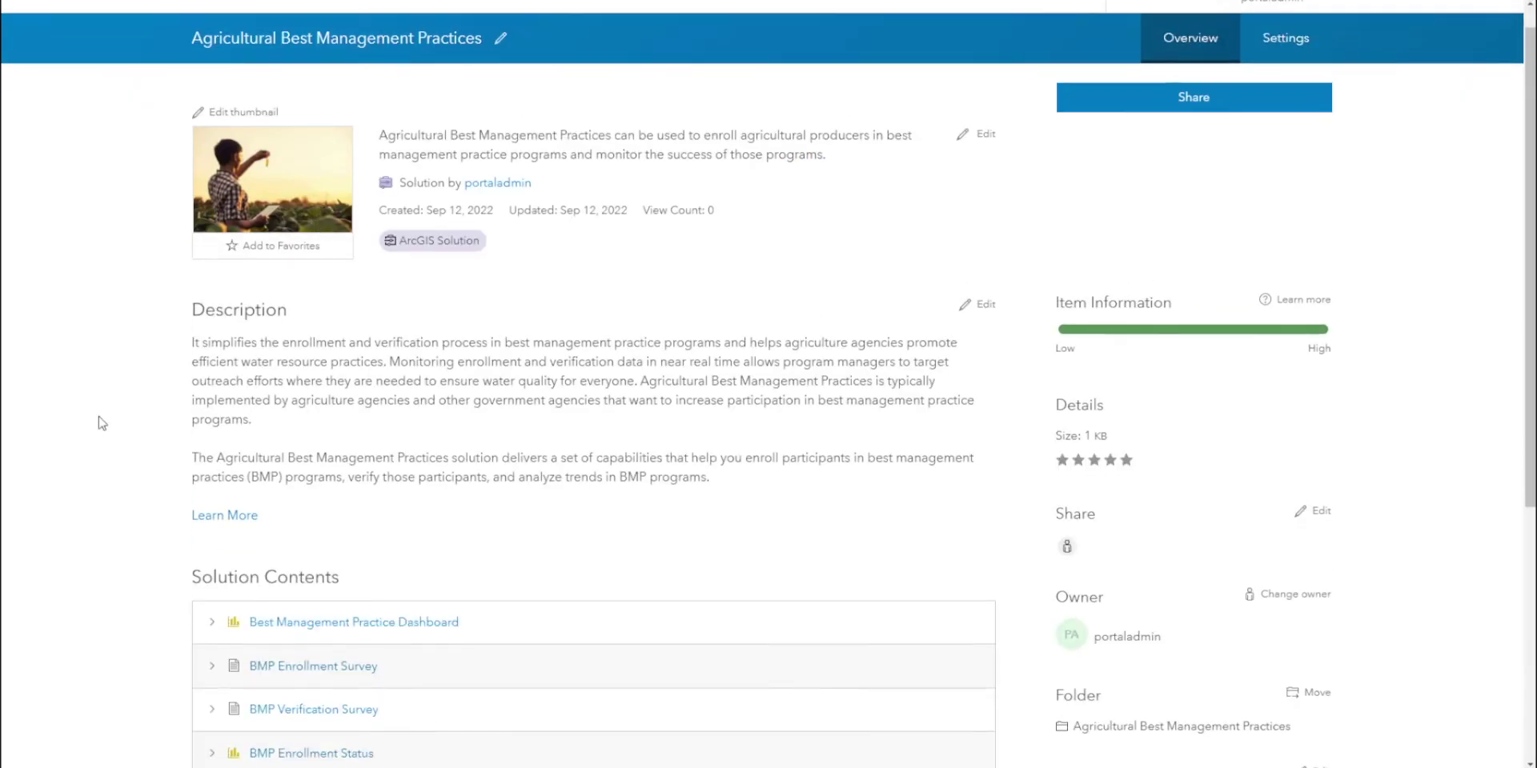
- Expand the Best Management Practice Dashboard, BMP Enrollment Survey, BMP Verification Survey and BMP Enrollment Status rows
click(212, 251)
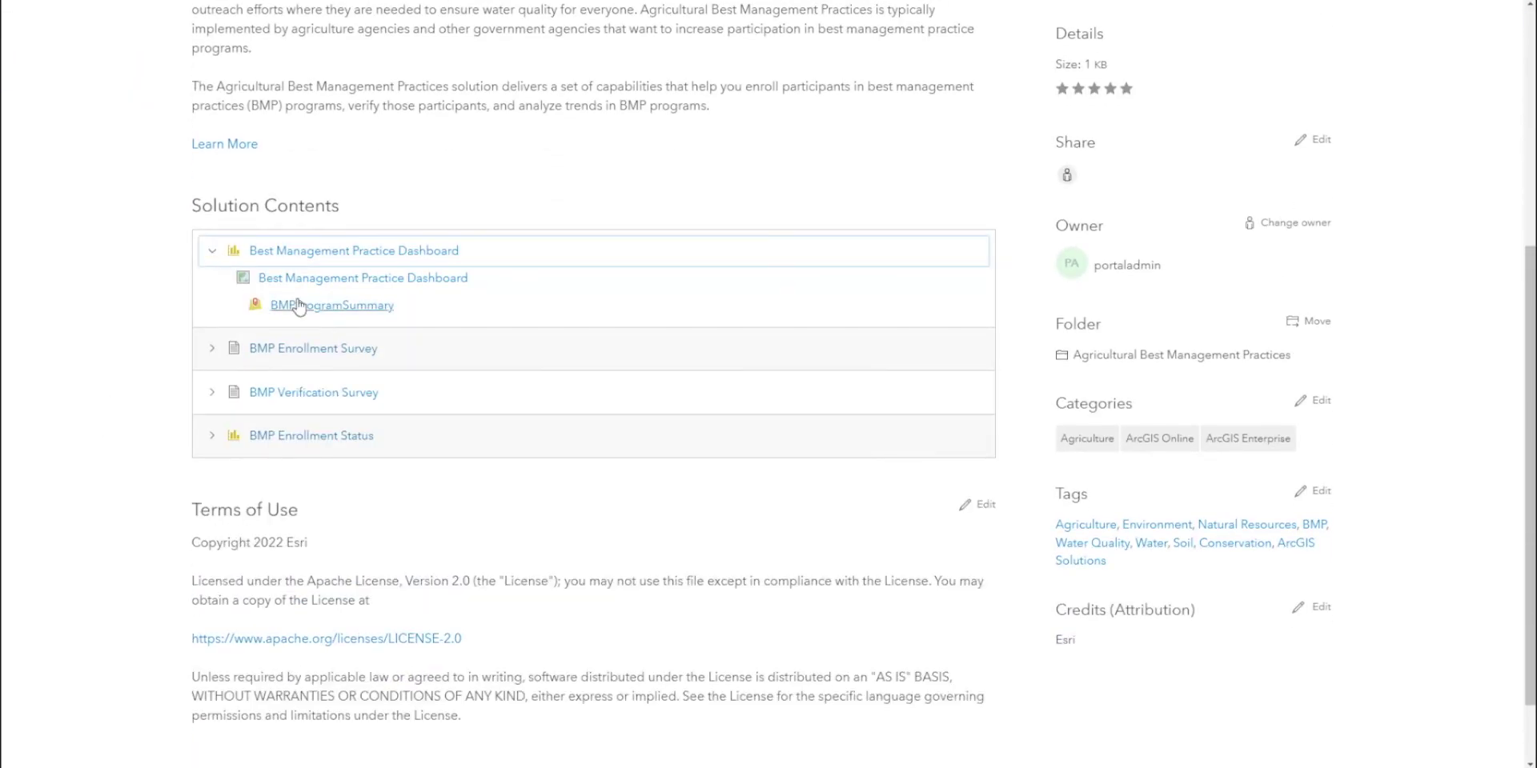
click(212, 350)
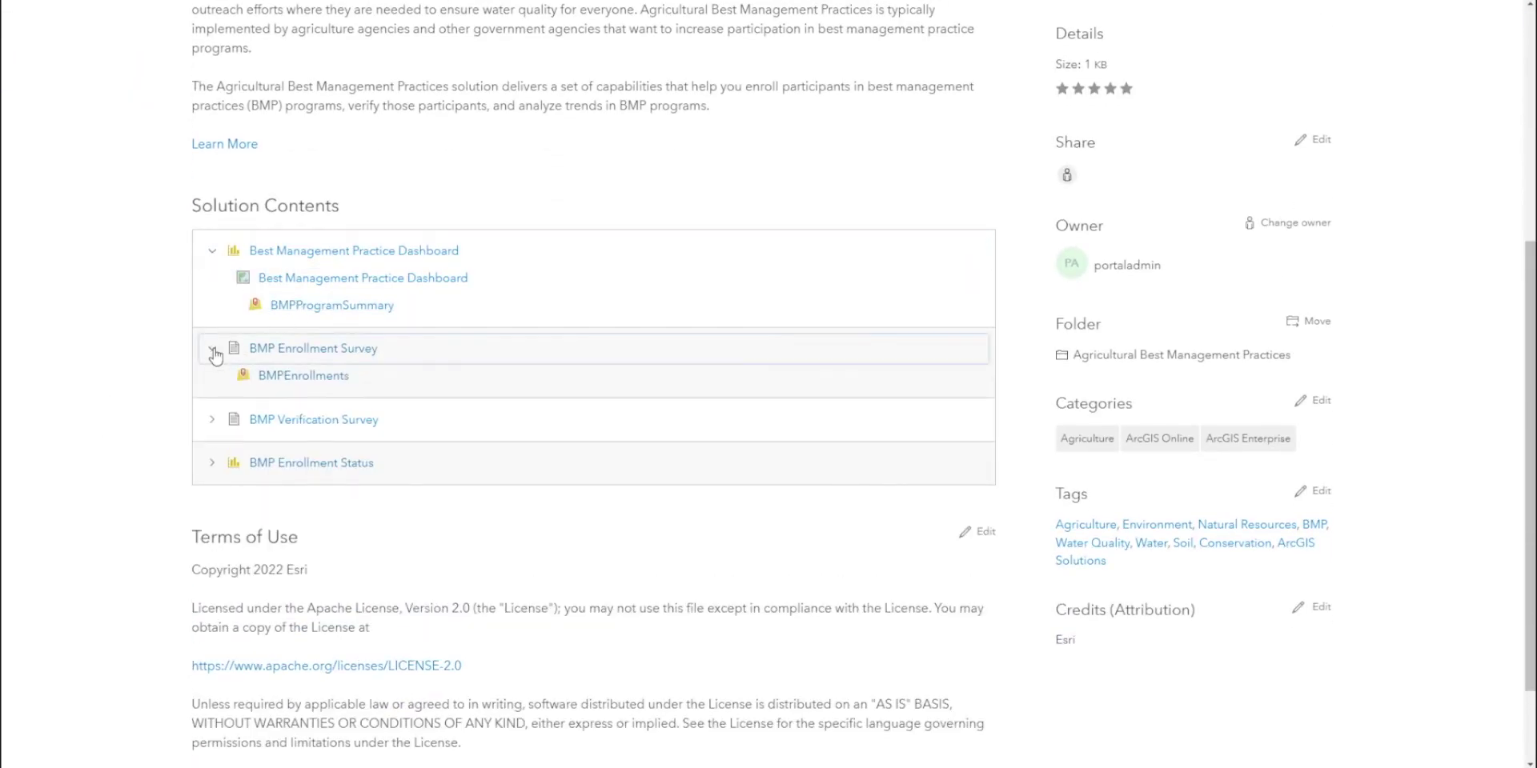
click(212, 420)
click(213, 490)
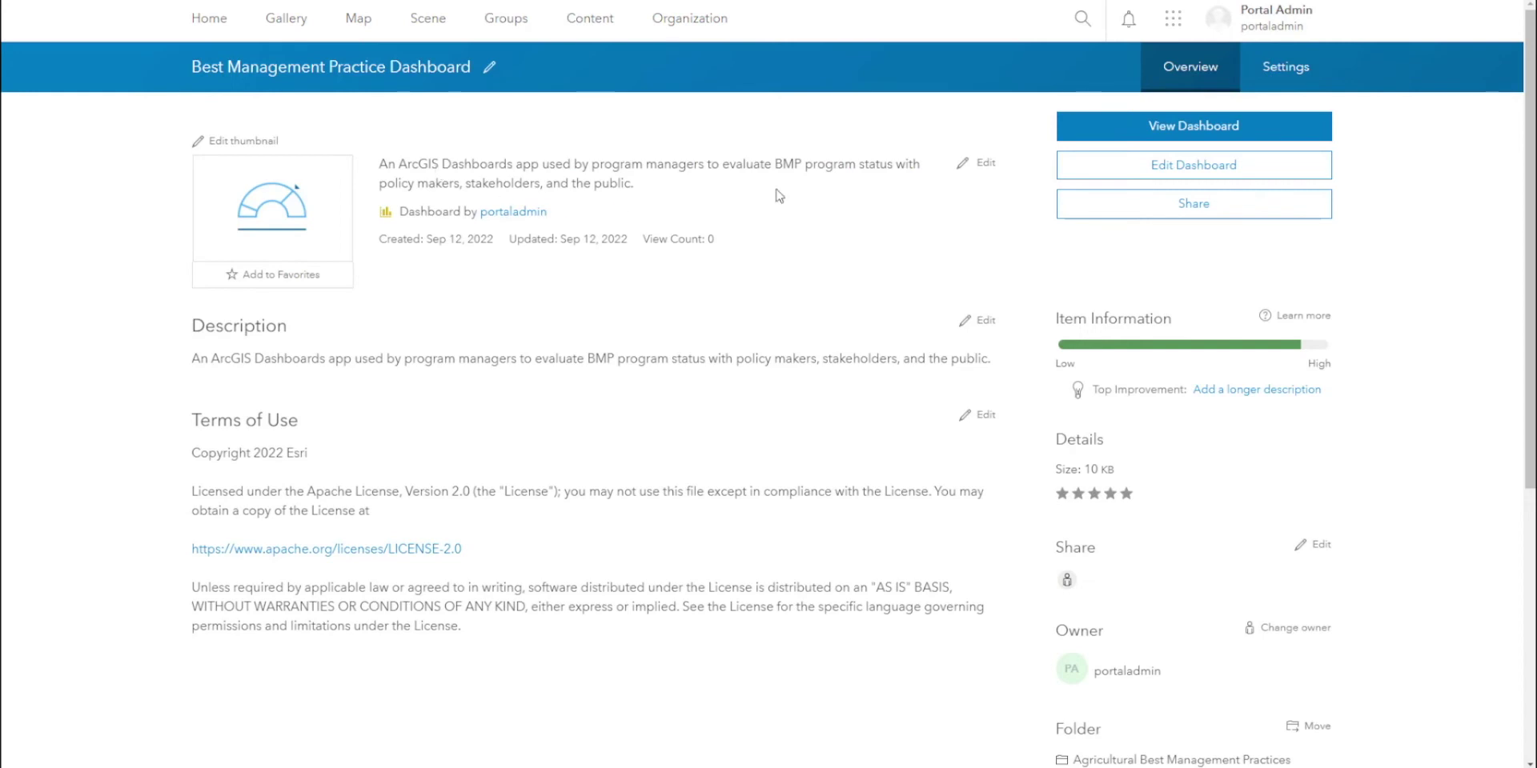
- Launch the Best Management Practice Dashboard, showing its empty 'No data' widgets, and exit full screen
click(1098, 133)
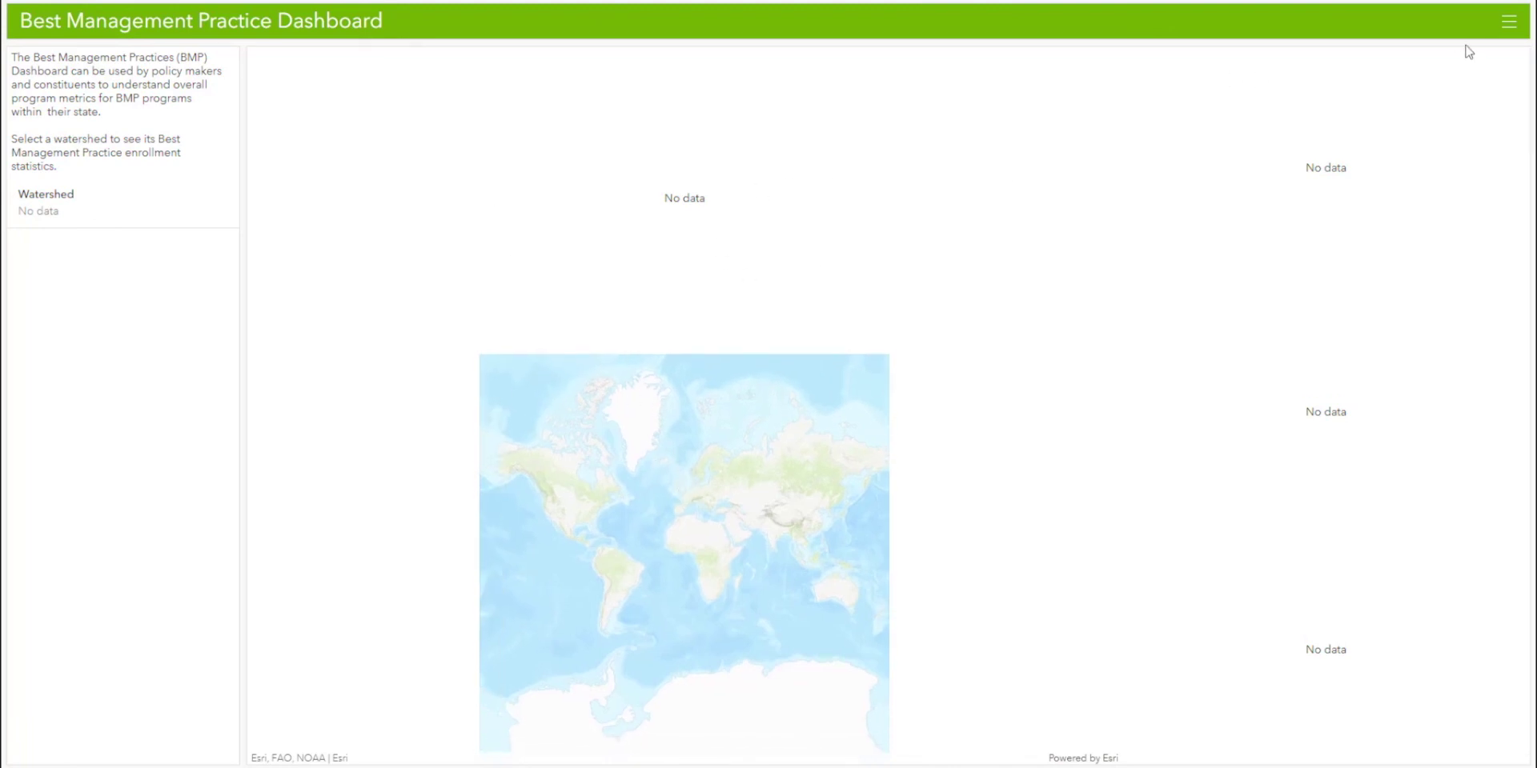
click(1508, 23)
key(F11)
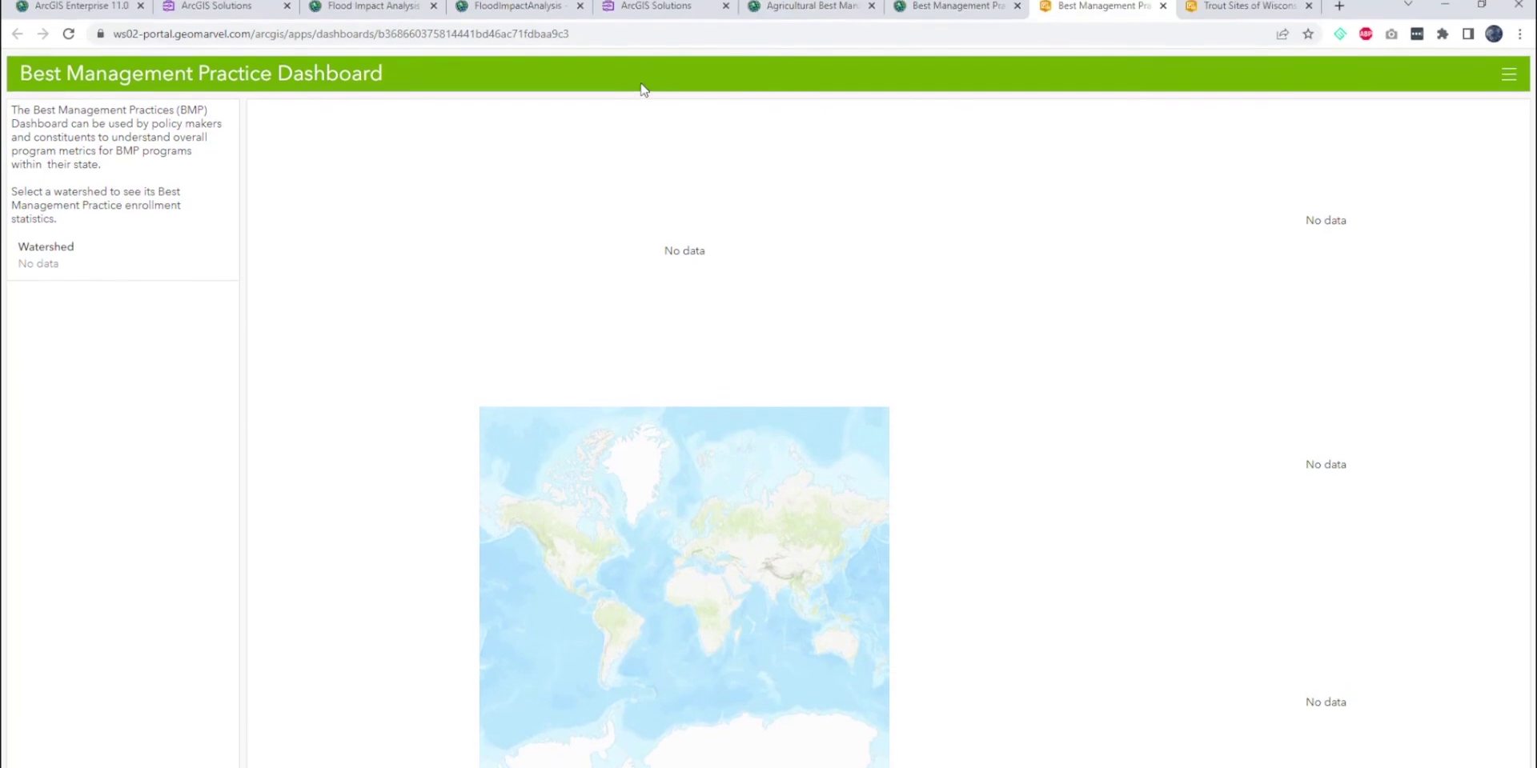
- Return to the dashboard's item page and close the four leftover browser tabs
click(953, 6)
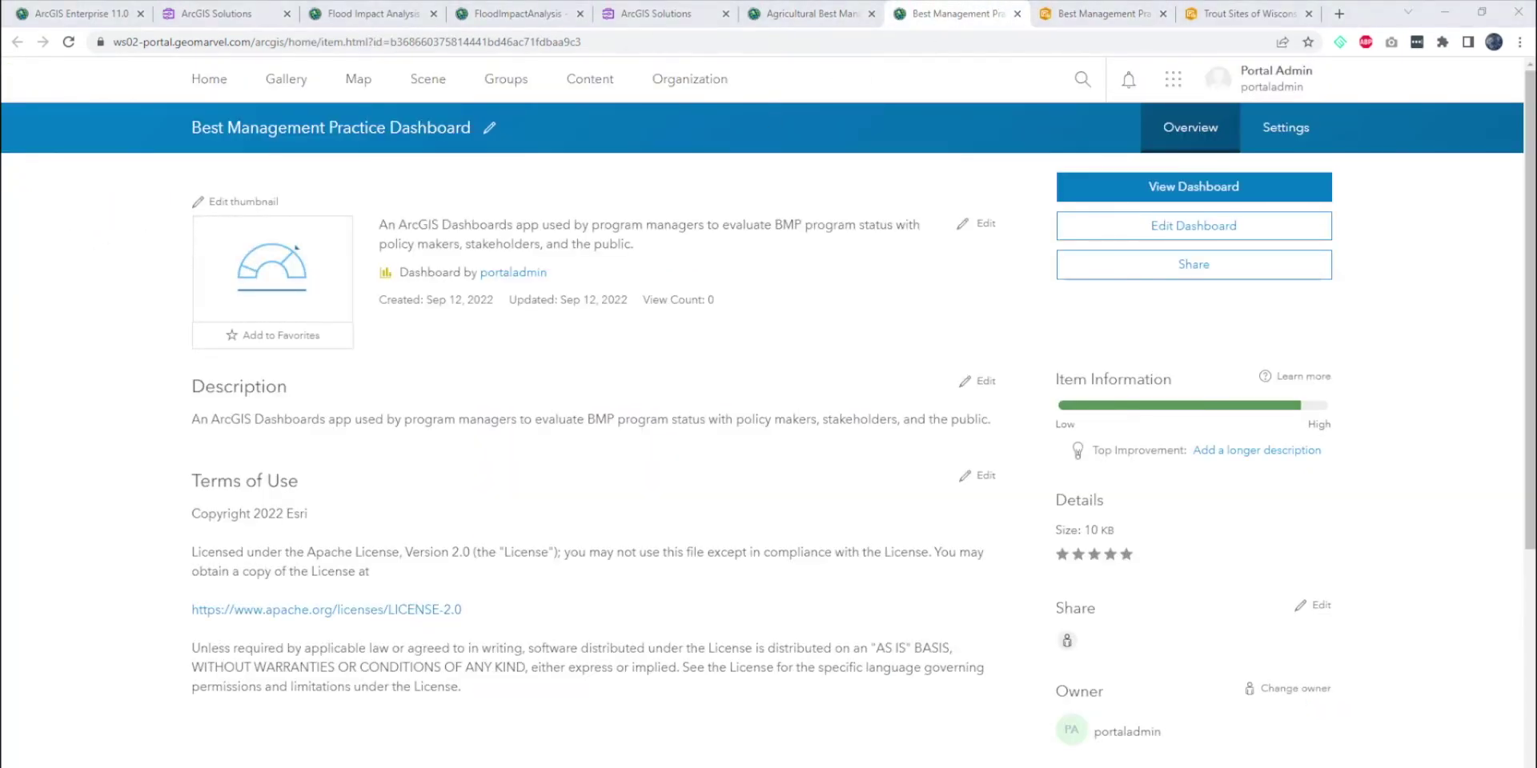
click(1164, 13)
click(1165, 14)
click(375, 14)
click(375, 14)
click(374, 13)
click(375, 13)
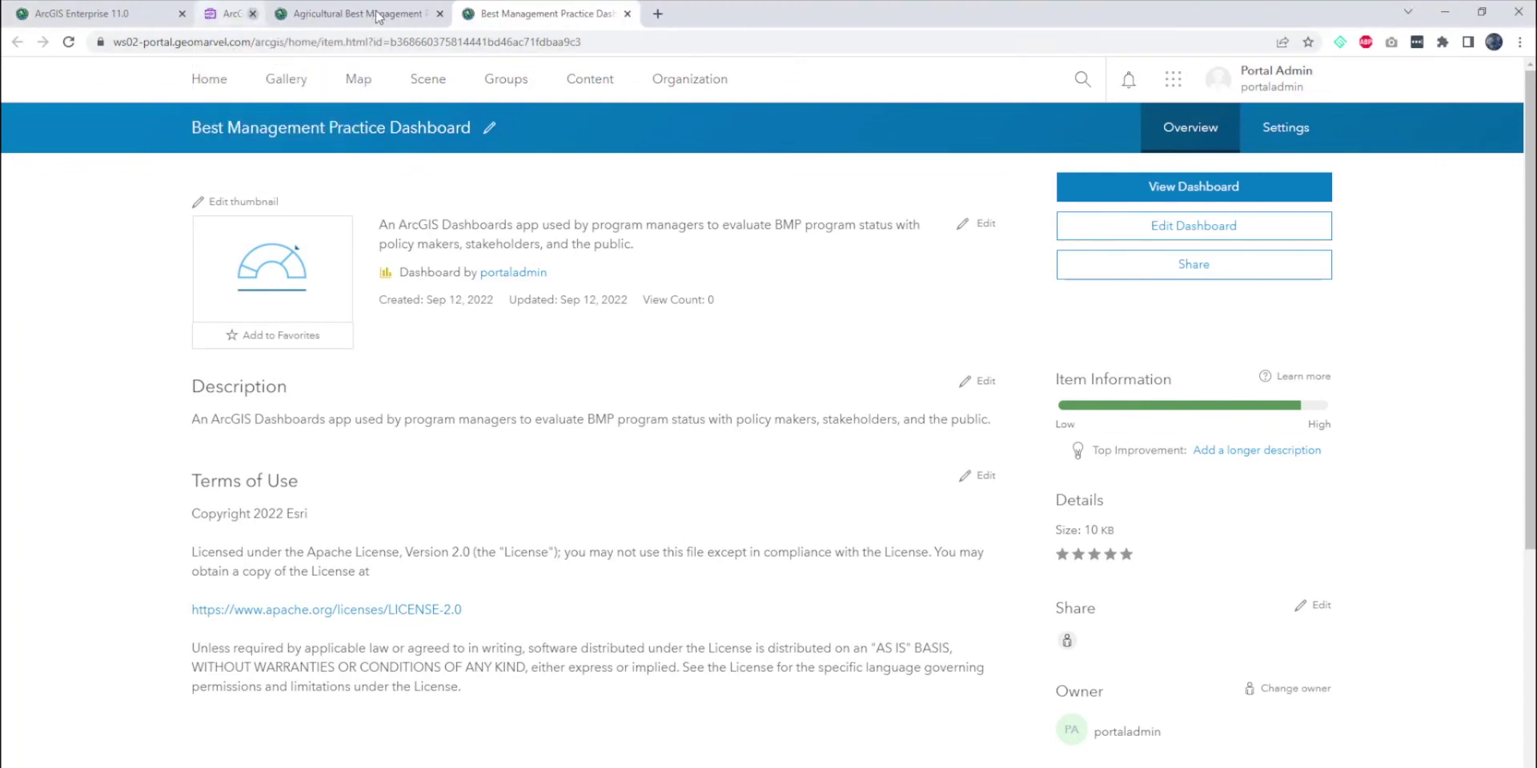
click(375, 14)
click(375, 13)
- From the portal apps, start a Deep Learning Studio project named 'Demo' of type Pixel classification
click(1179, 72)
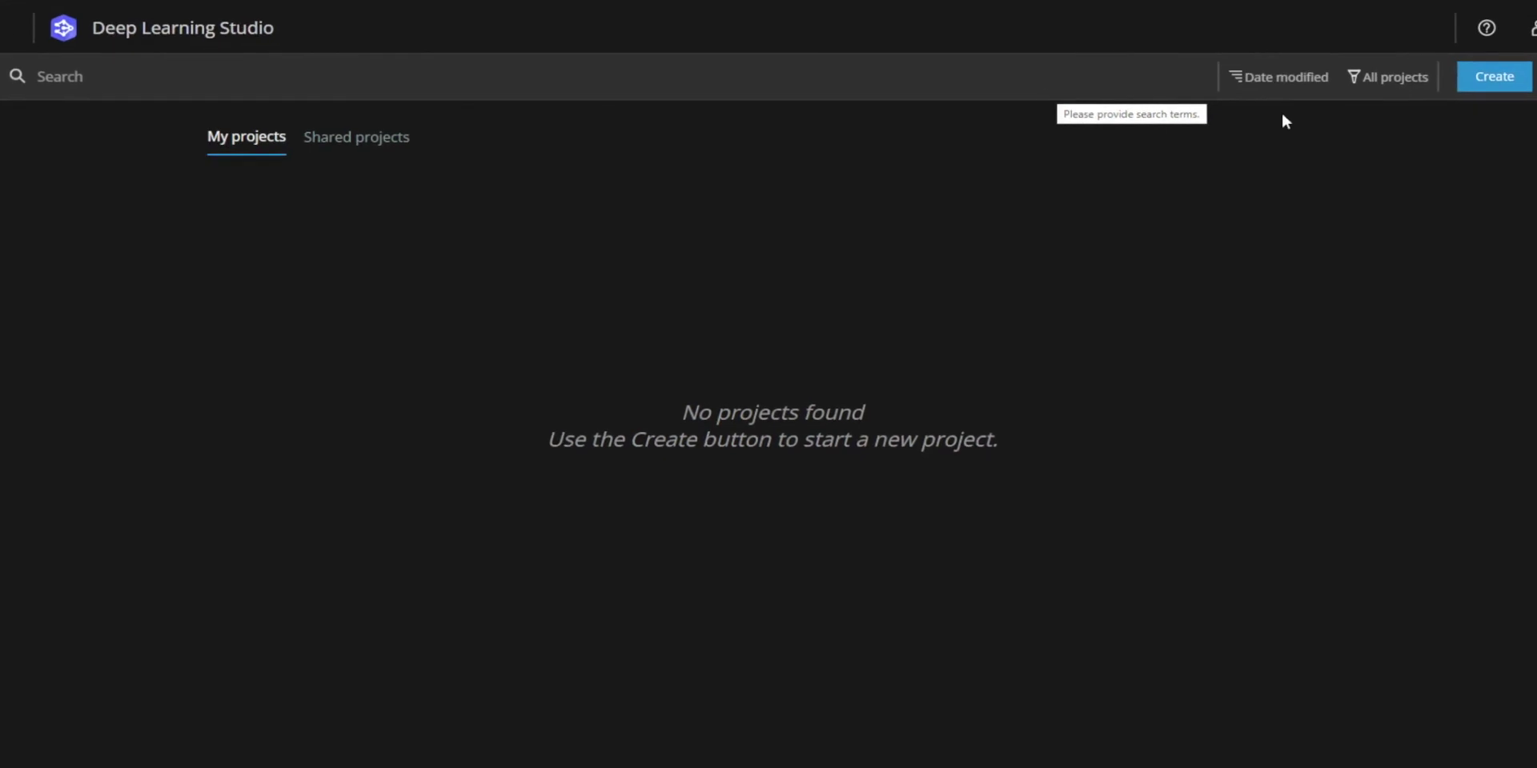
click(1507, 82)
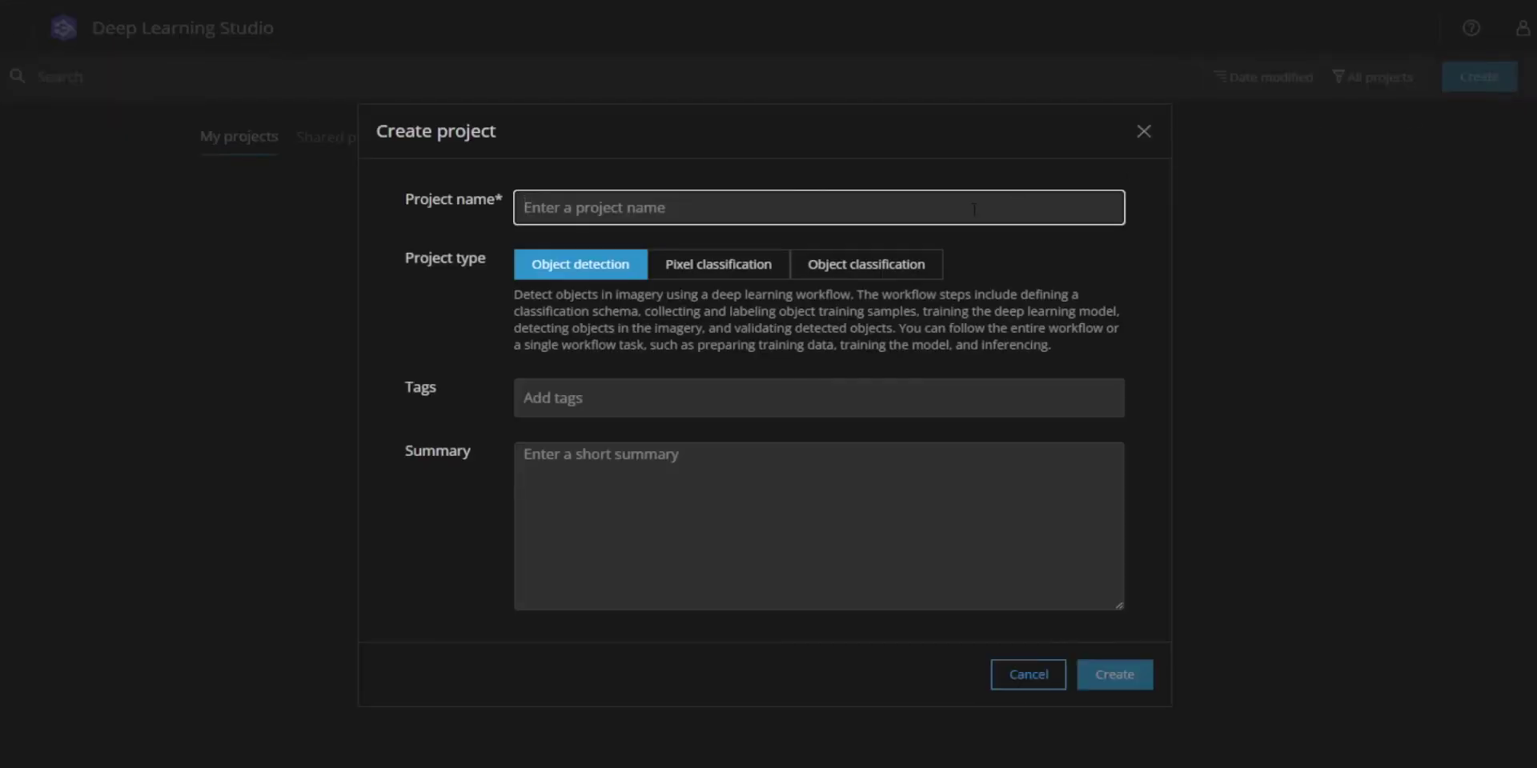
text(Demo)
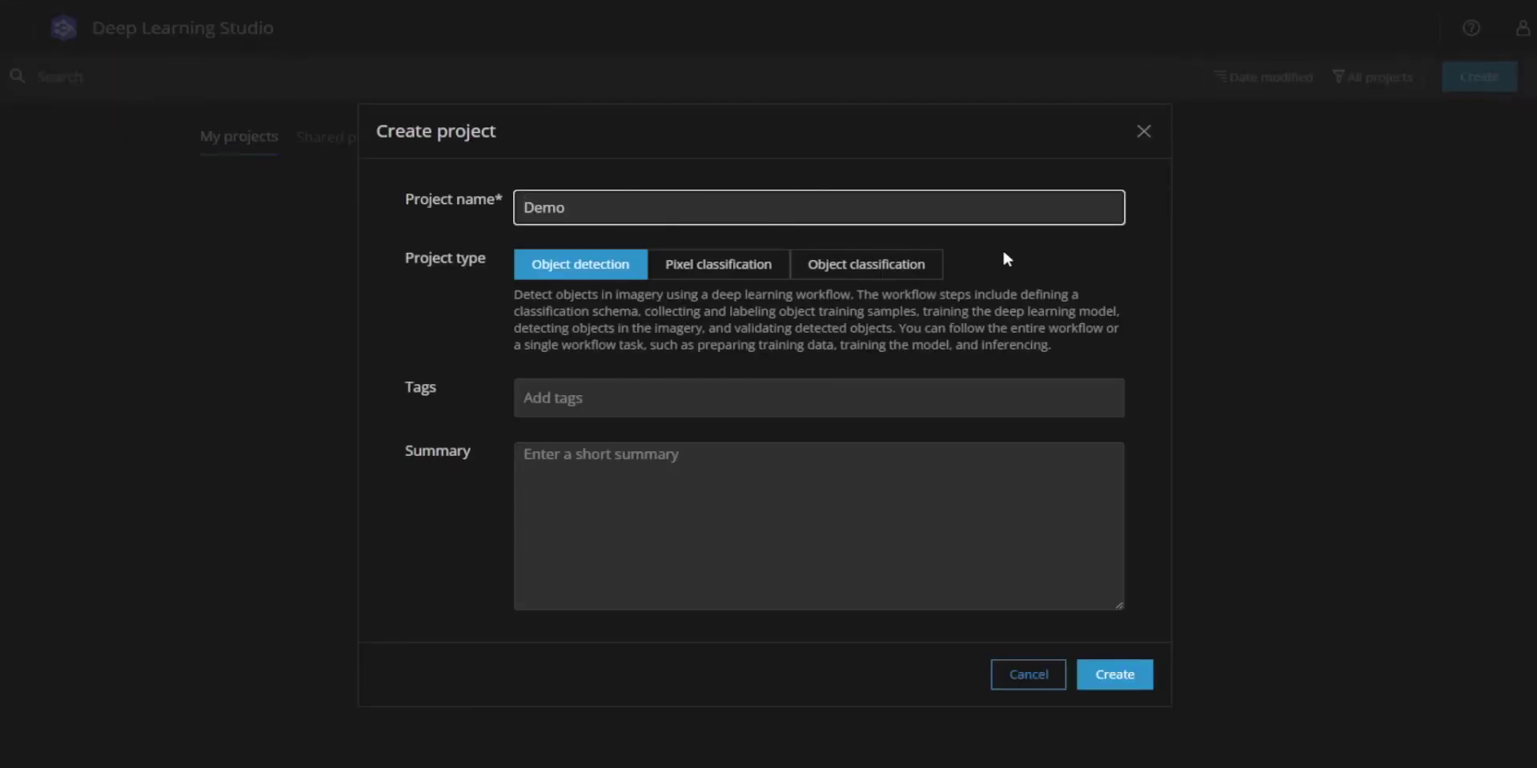
click(770, 265)
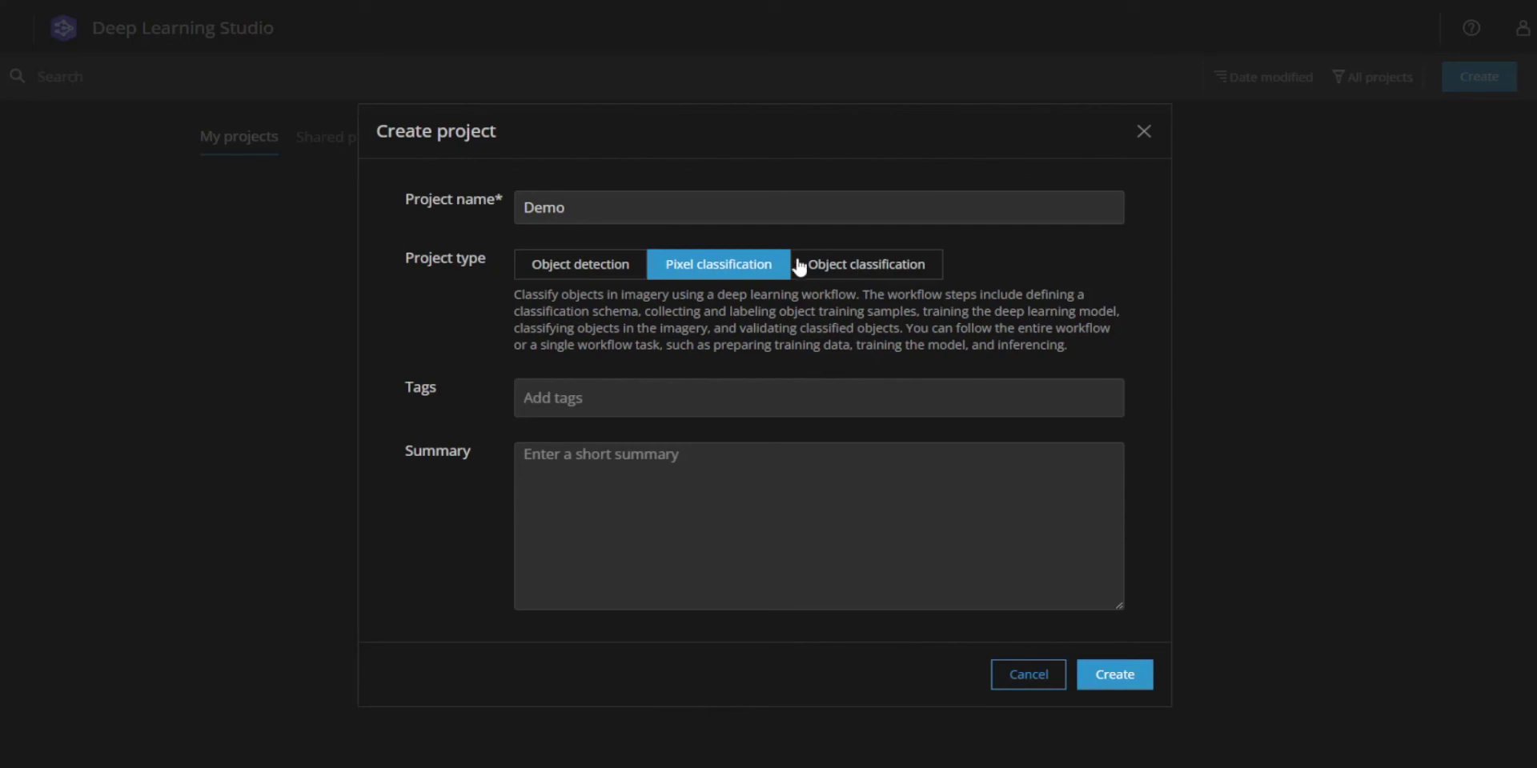
click(1112, 681)
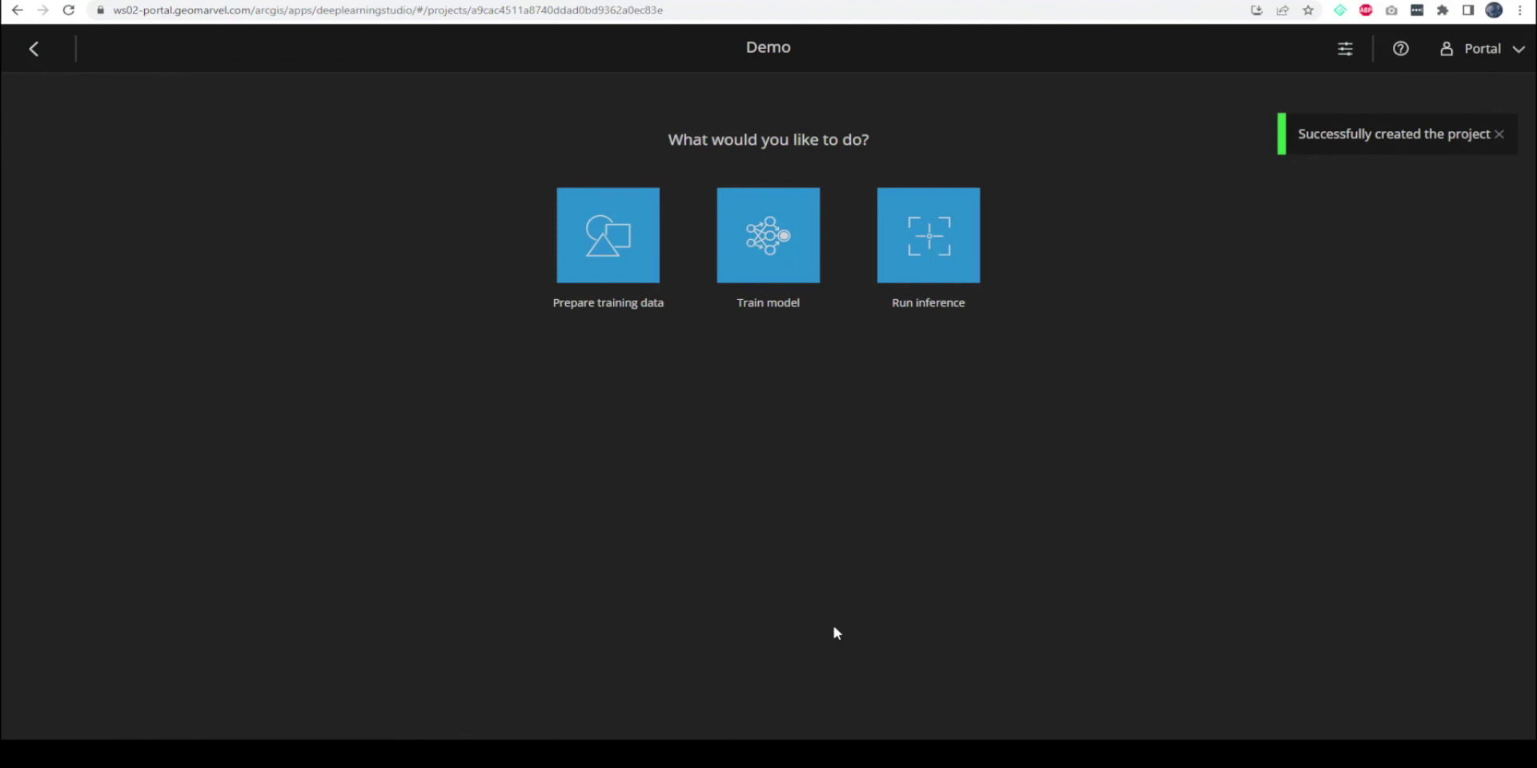
- Choose Prepare training data and confirm opening the Demo project configuration at Choose imagery
click(617, 242)
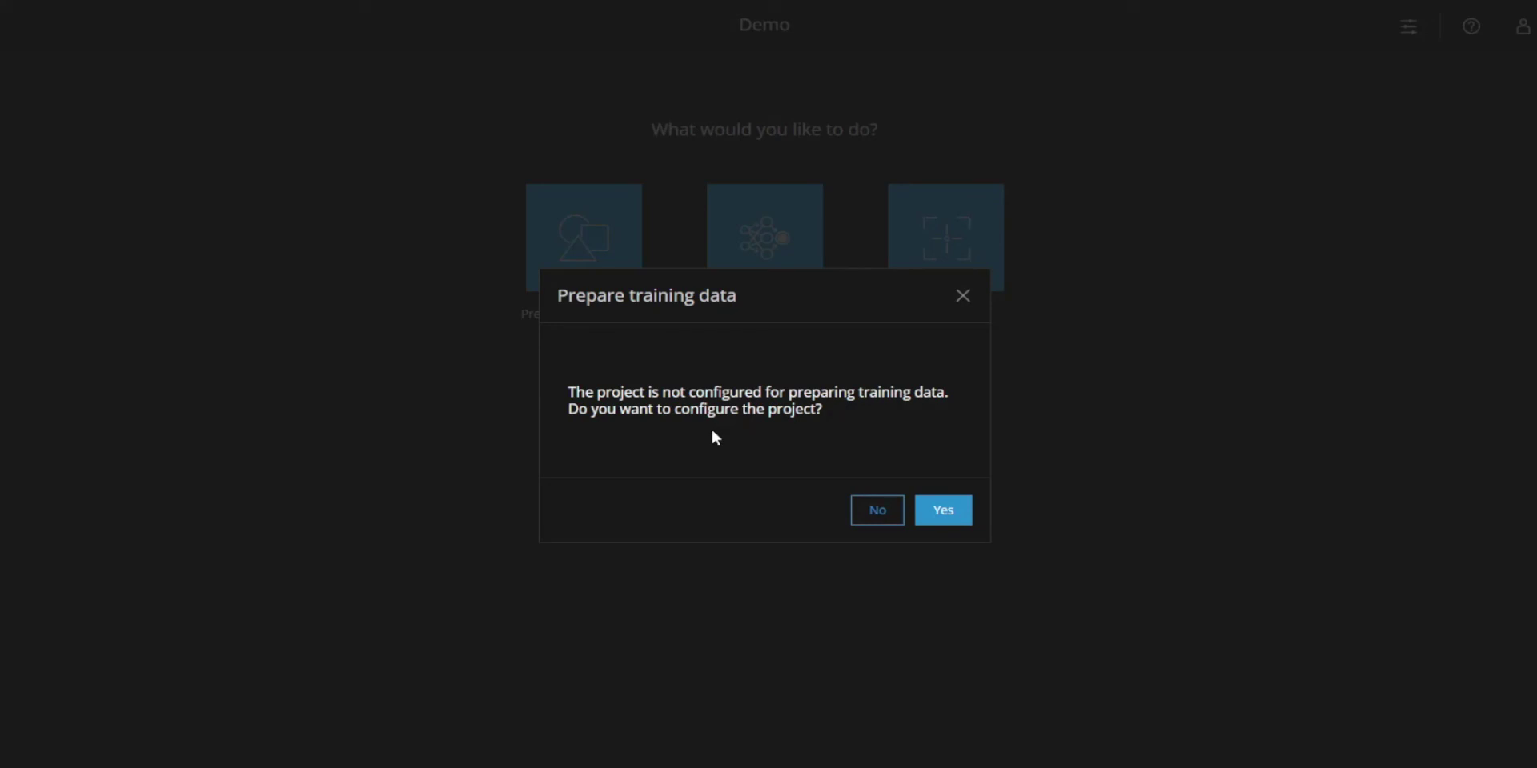
click(944, 520)
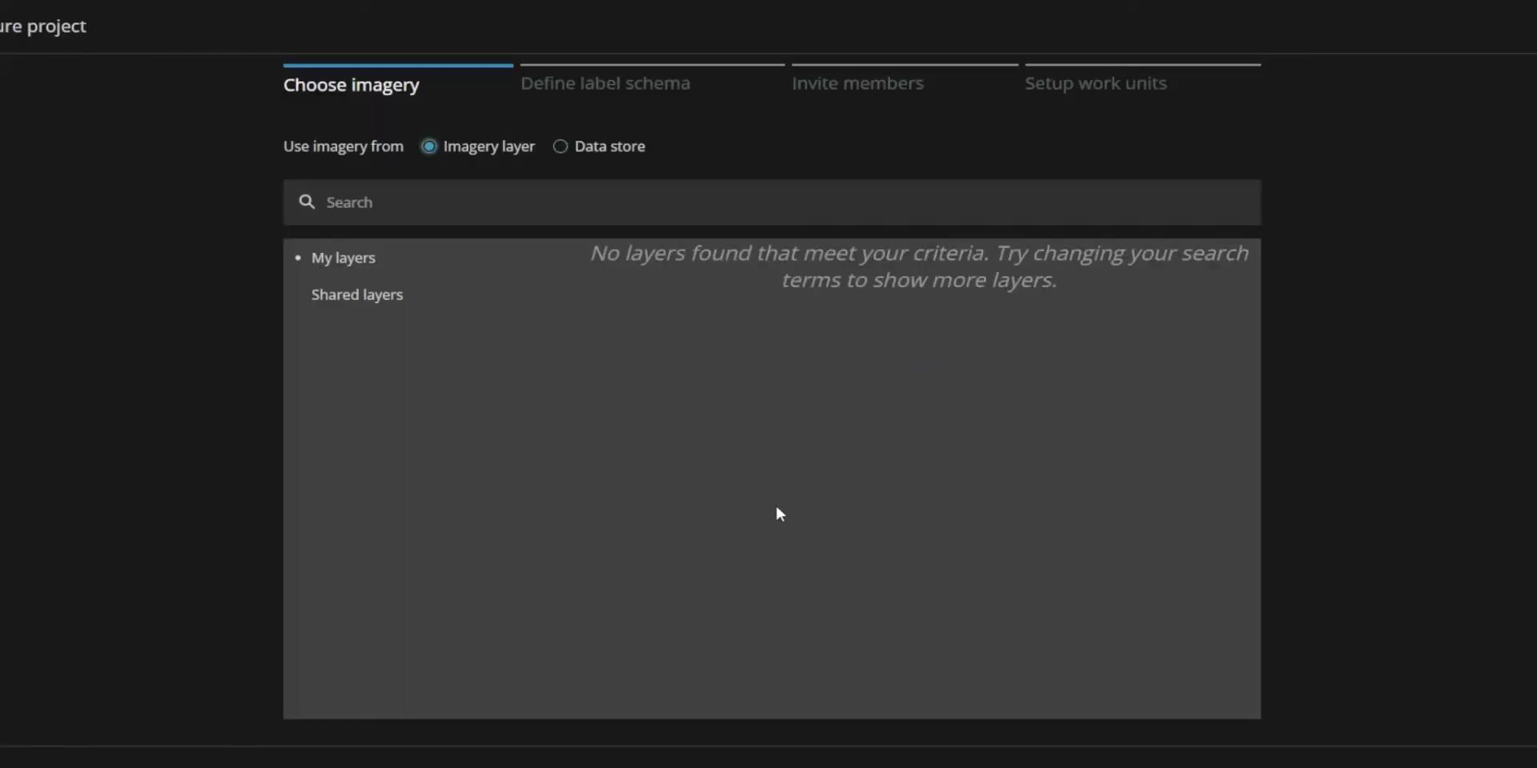